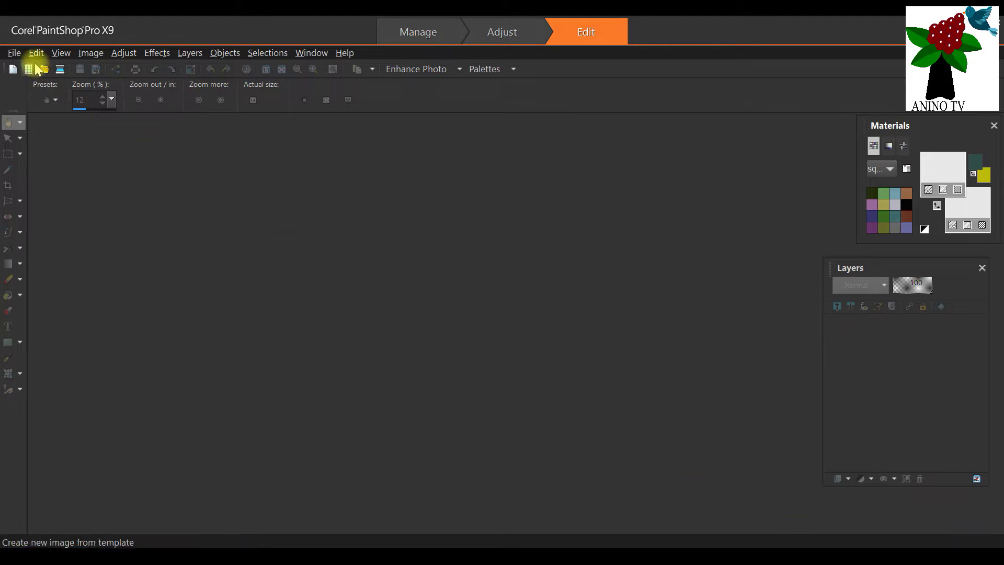
Open the photo DSC00927 from the folder of pictures to use for photographic digital cards
left_click(15, 53)
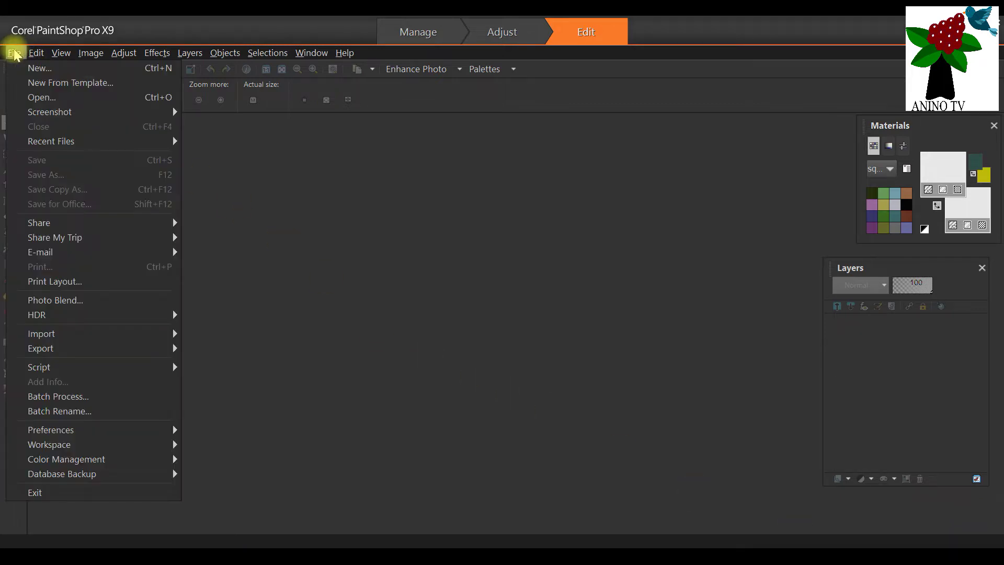
left_click(33, 97)
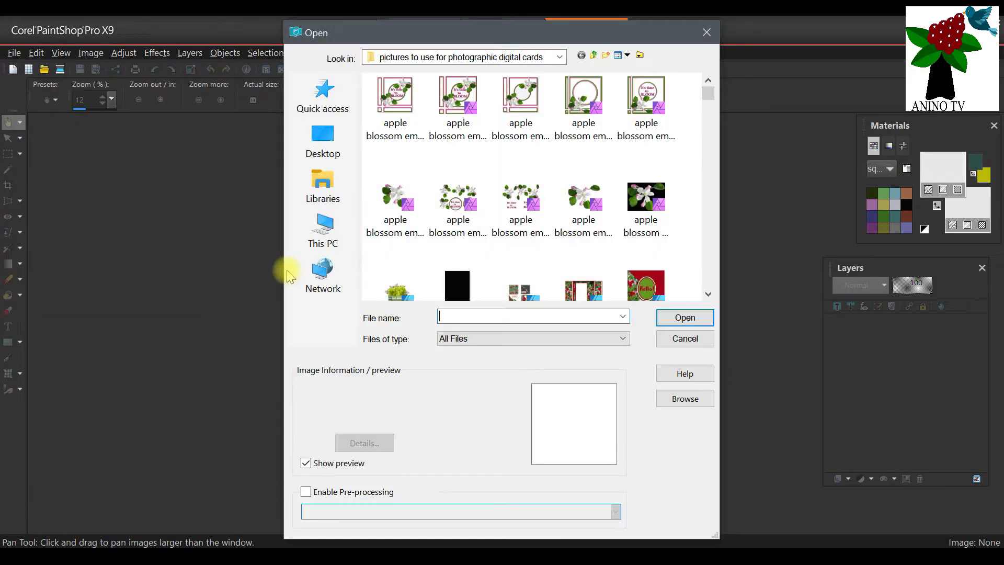
scroll(523, 188, "down", 10)
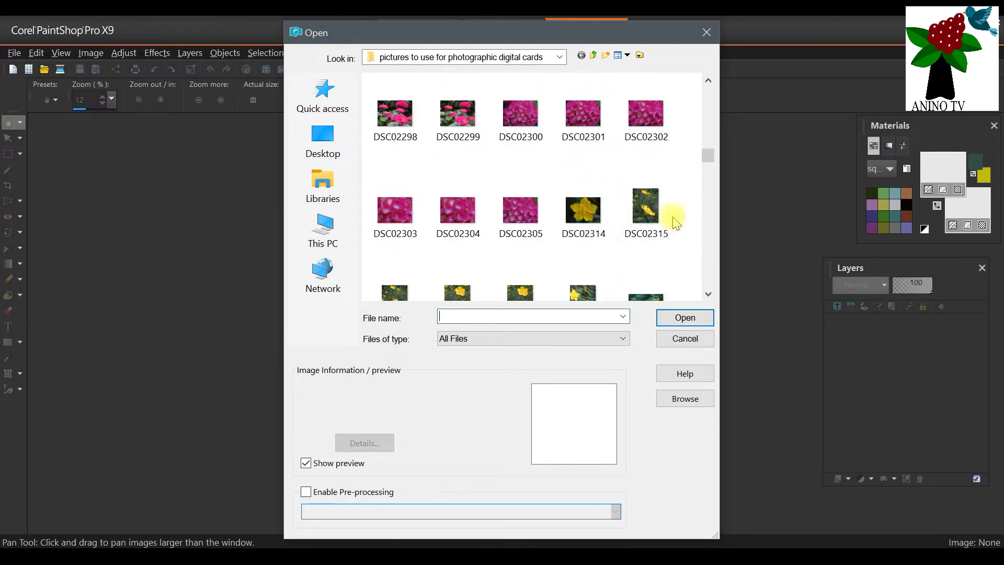
scroll(660, 210, "up", 10)
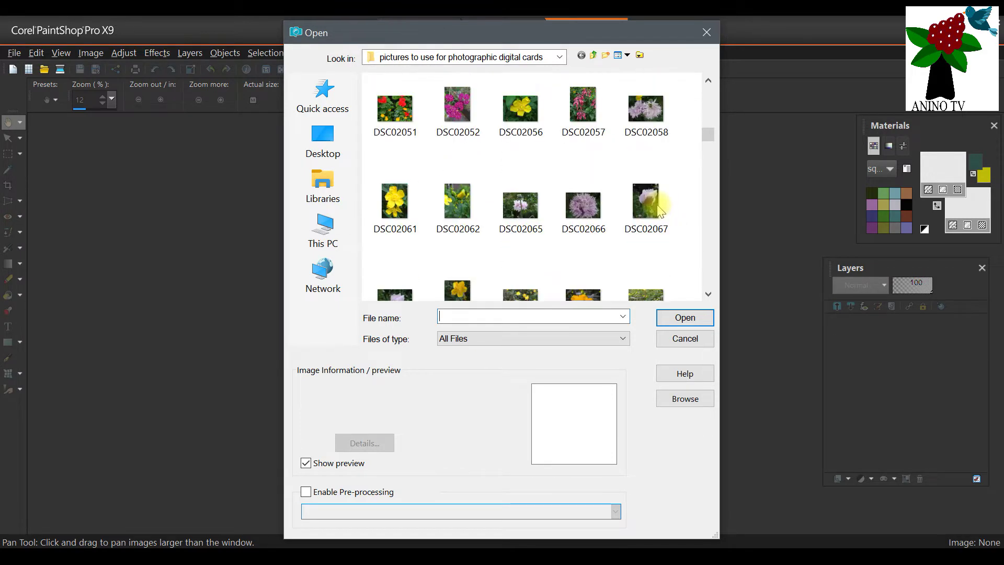
scroll(660, 210, "up", 5)
left_click(579, 149)
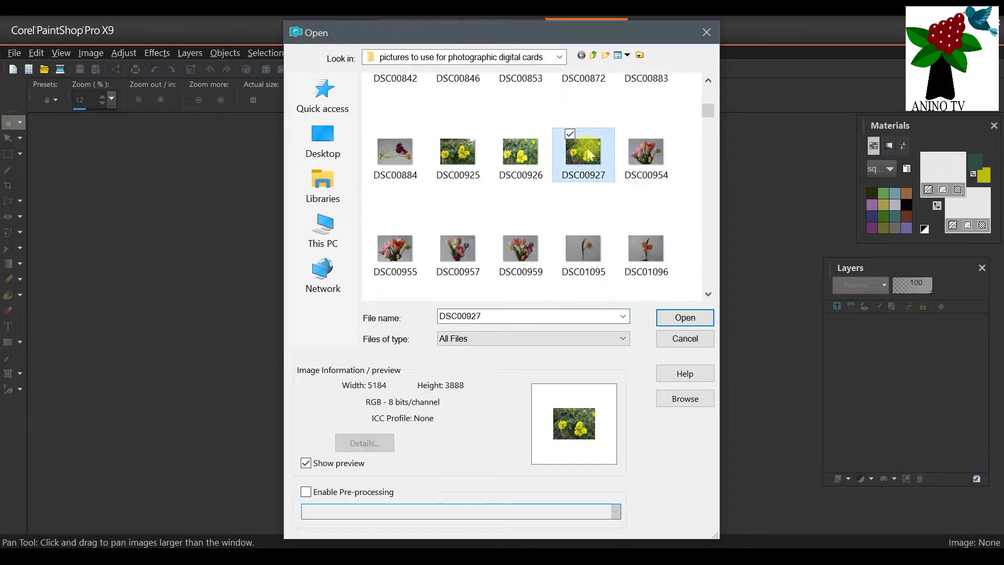
mouse_move(595, 166)
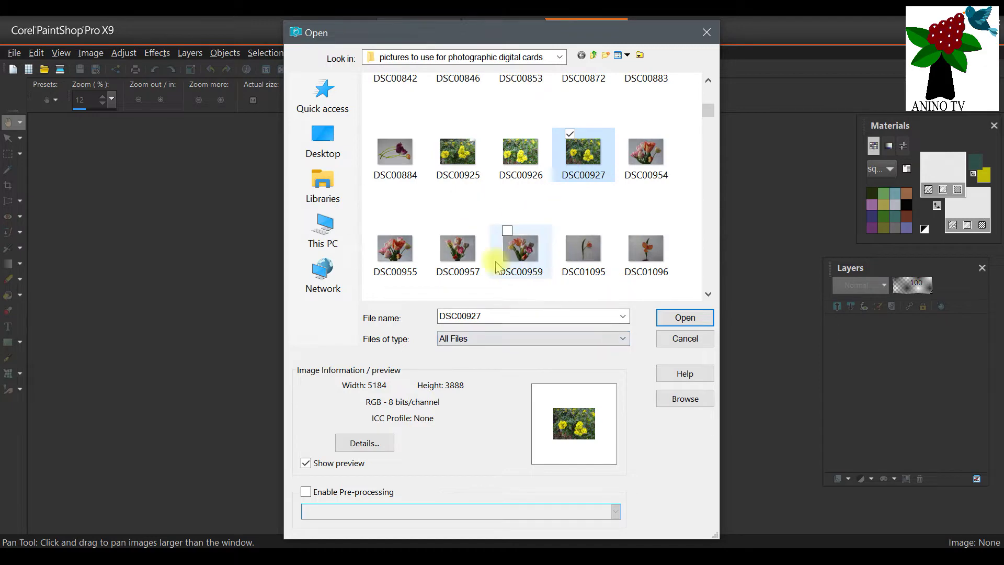
left_click(680, 317)
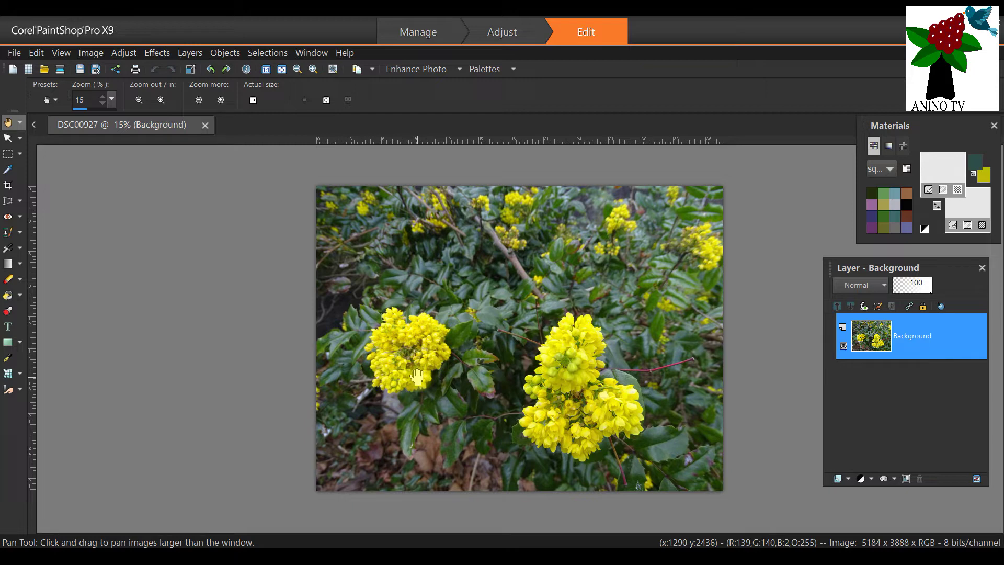
Make a working copy of the photo as a new image and close the original DSC00927
key("ctrl+v")
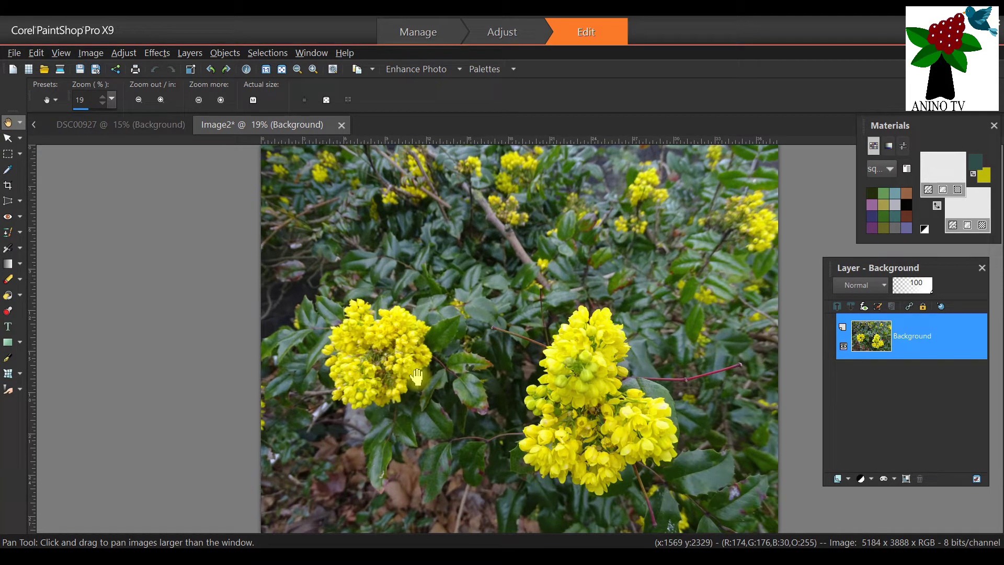
left_click(132, 135)
left_click(199, 128)
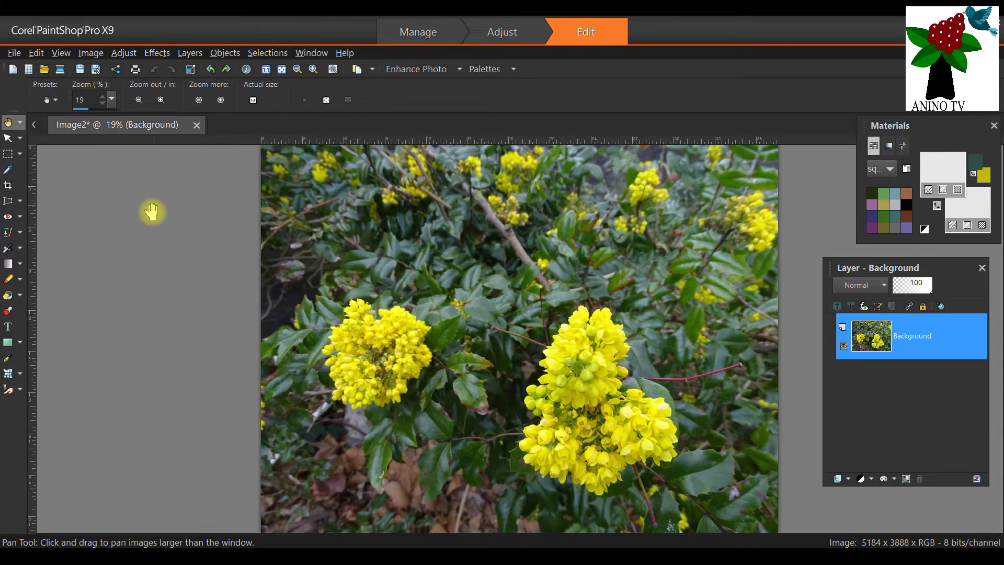
scroll(469, 314, "down", 1)
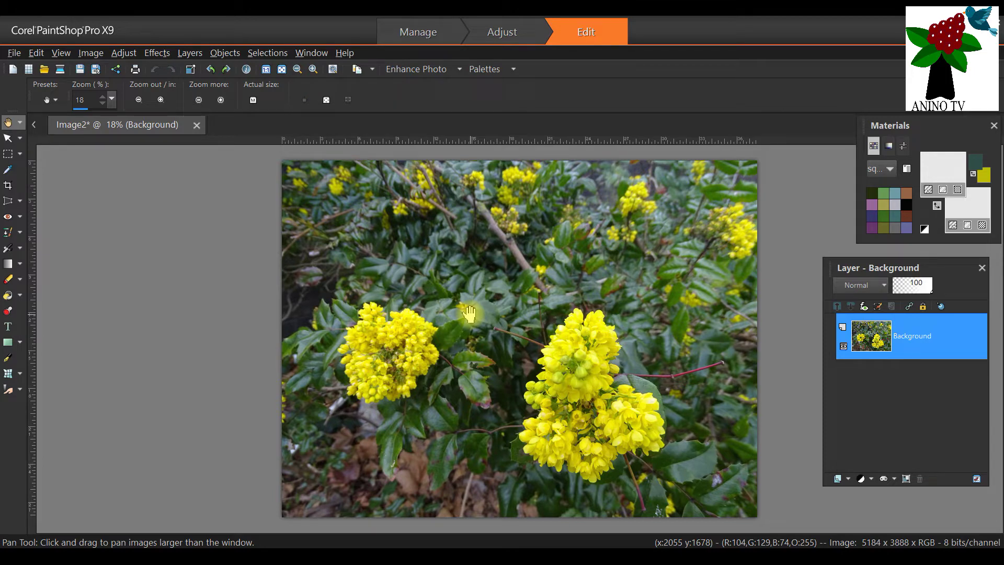
Activate the Move tool for the copied image
left_click(19, 138)
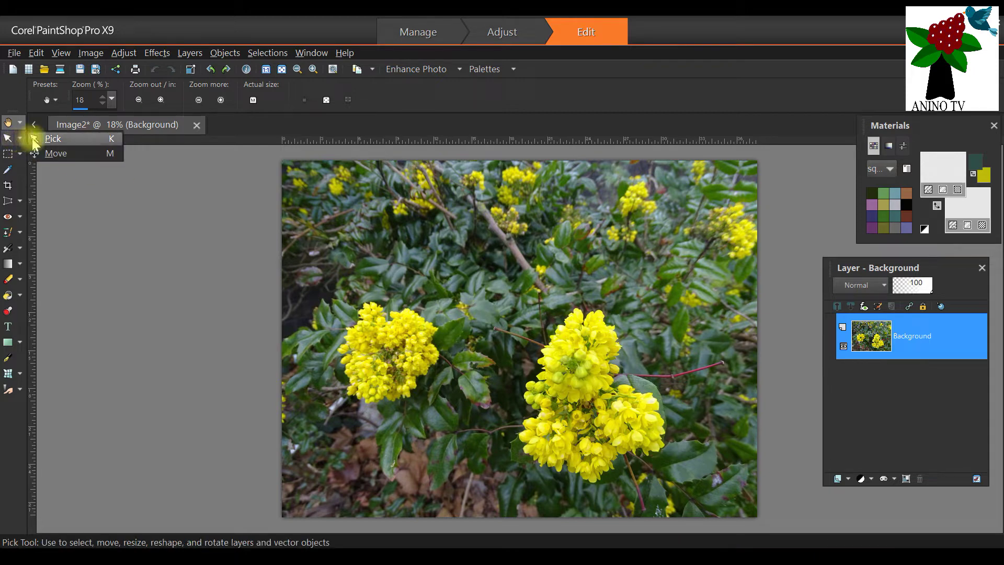
left_click(44, 153)
scroll(467, 295, "down", 2)
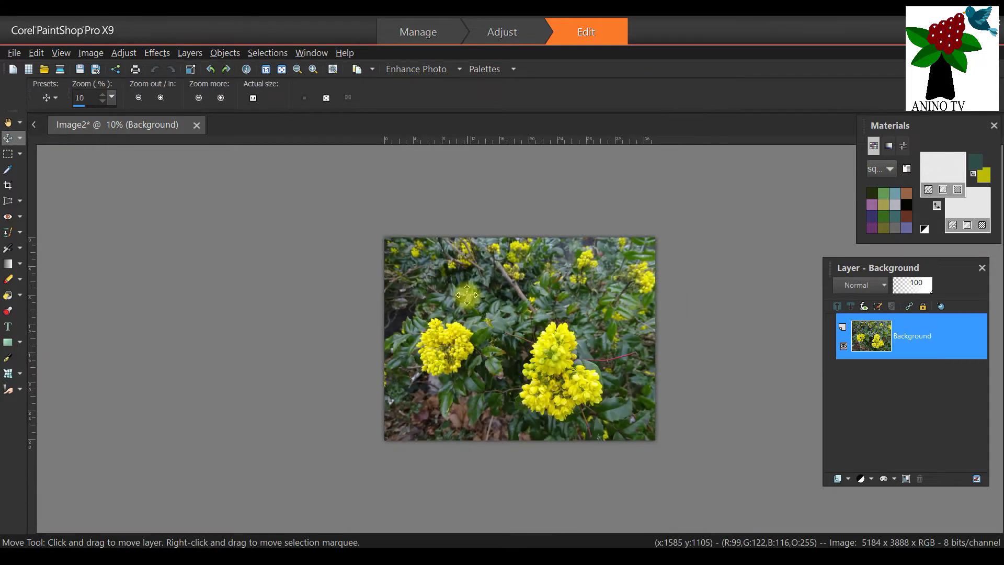
scroll(467, 295, "up", 1)
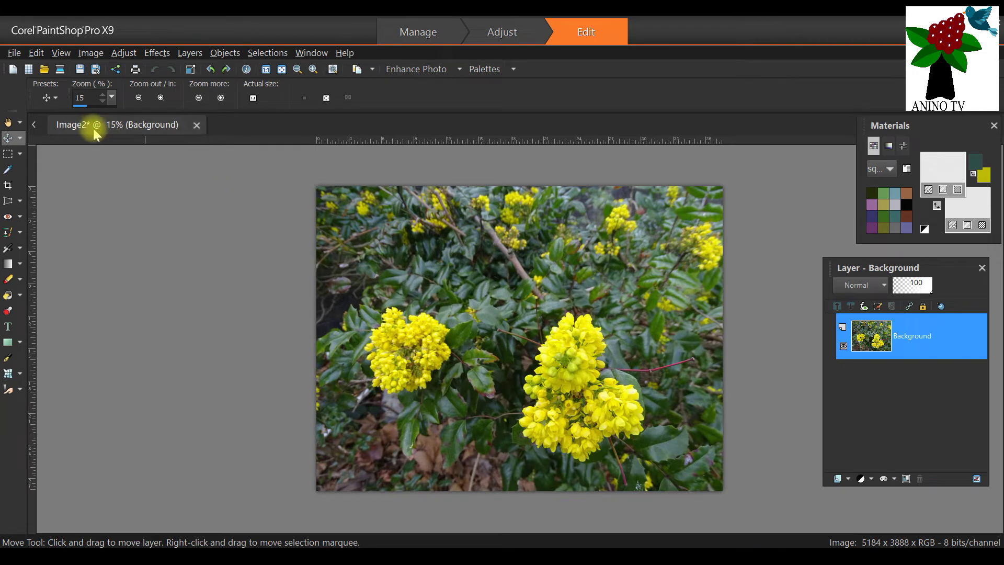
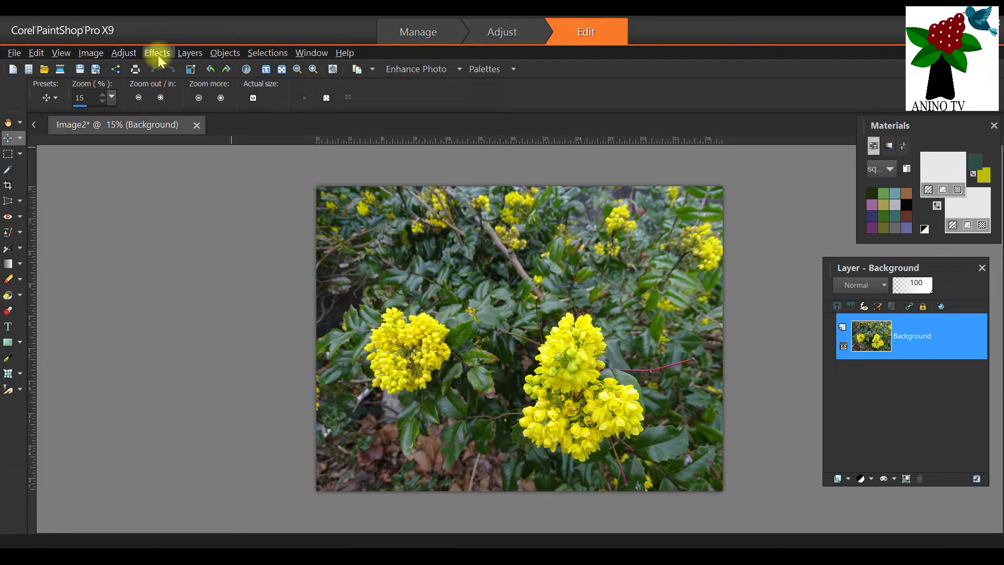
Start the Posterize artistic effect and preview it on the image at different levels, from 3 up to 12
left_click(158, 53)
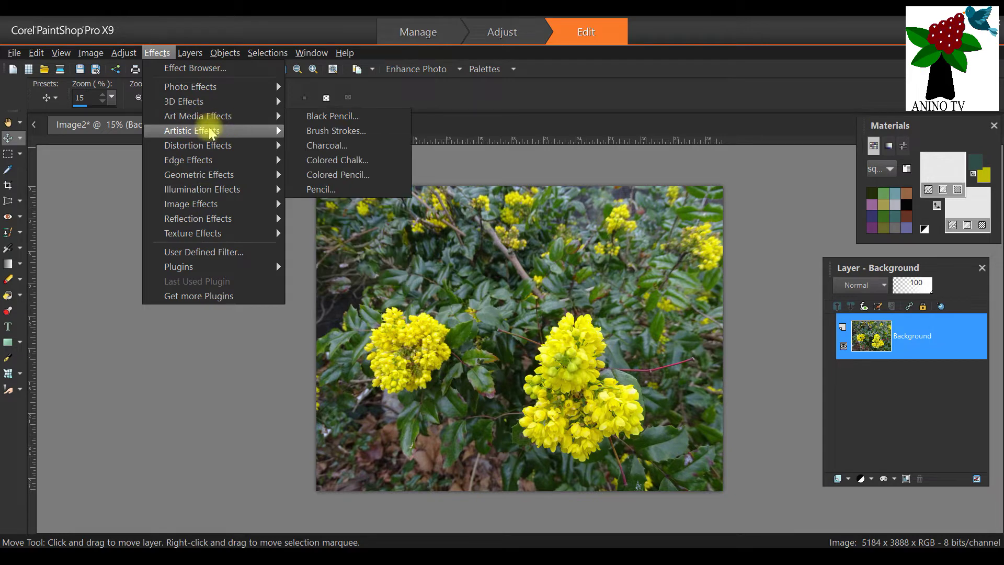
mouse_move(212, 134)
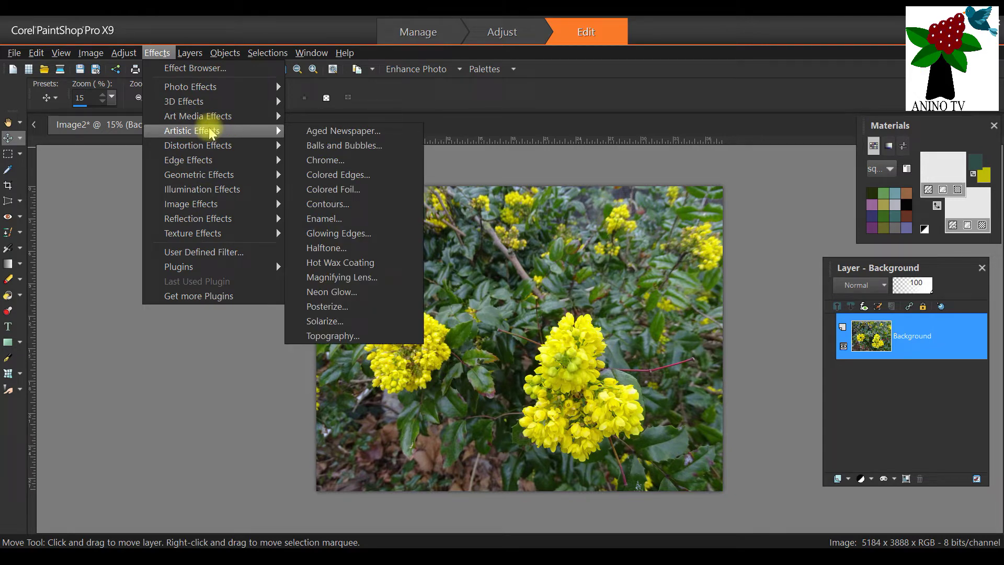
left_click(333, 307)
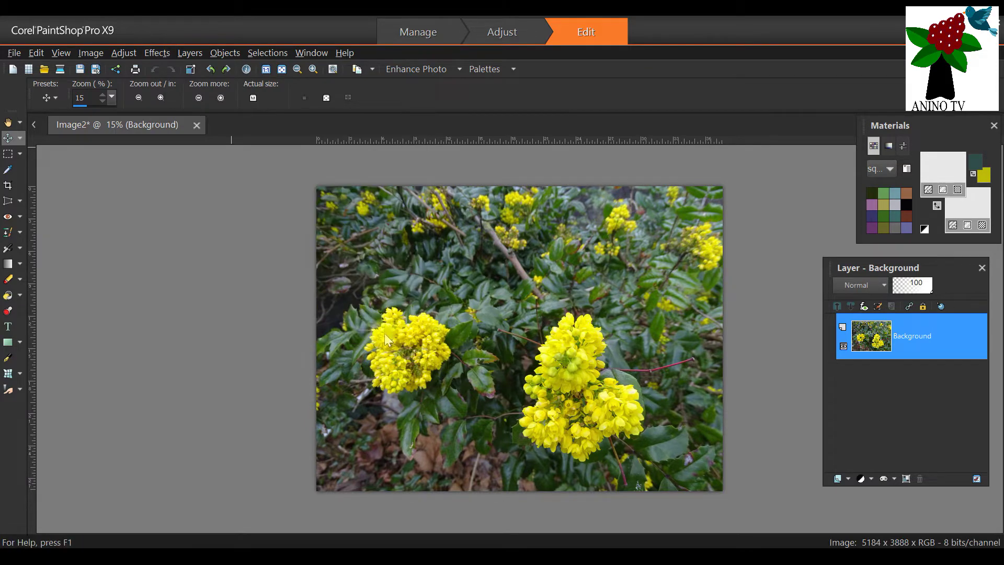
left_click_drag(687, 77, 570, 85)
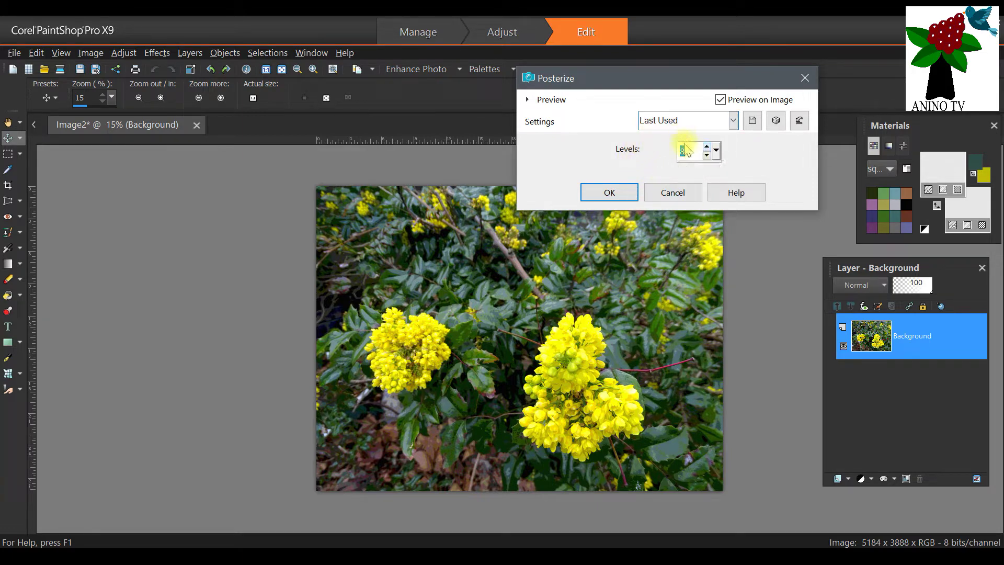
type("5")
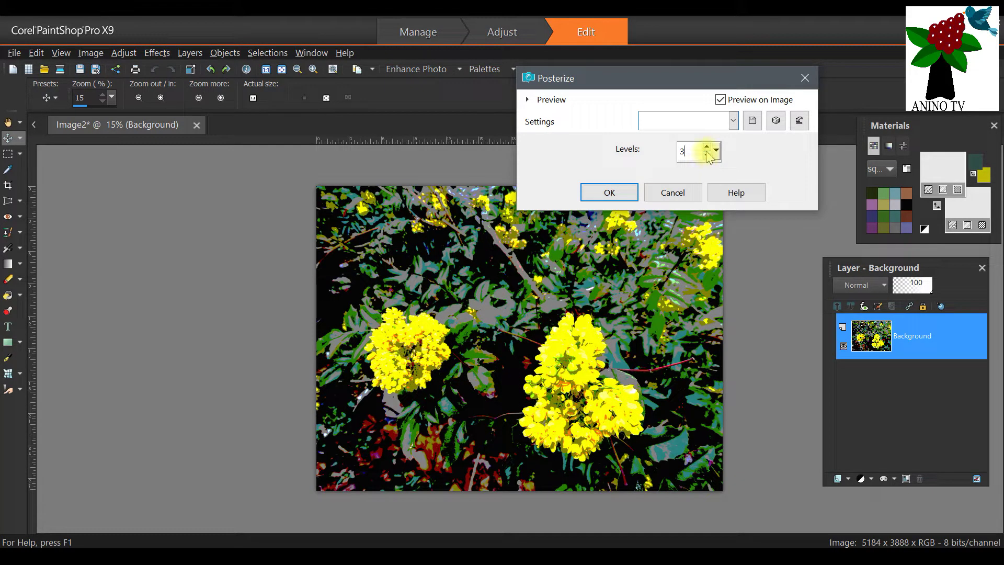
left_click(707, 147)
left_click(707, 147)
left_click(707, 147)
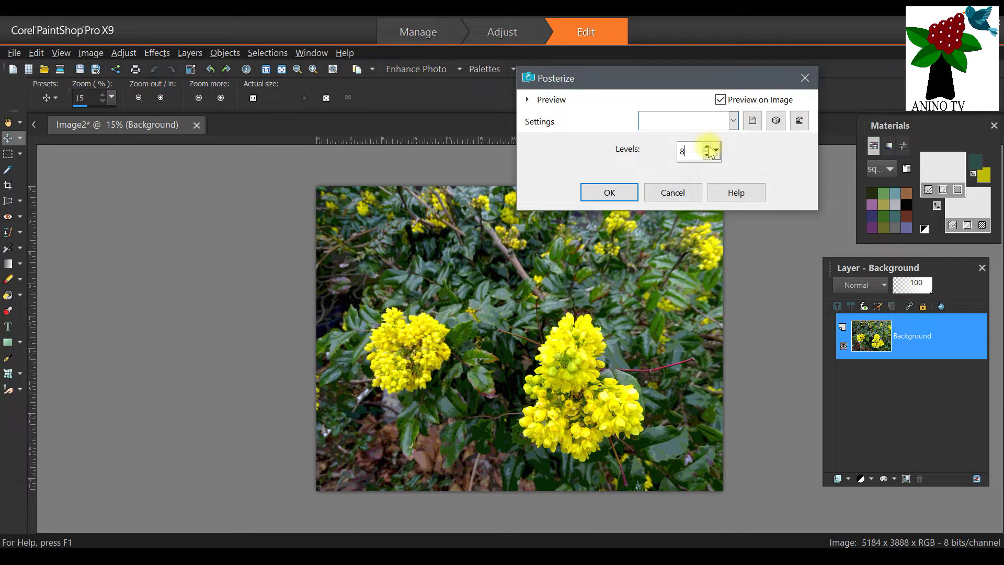
left_click(707, 147)
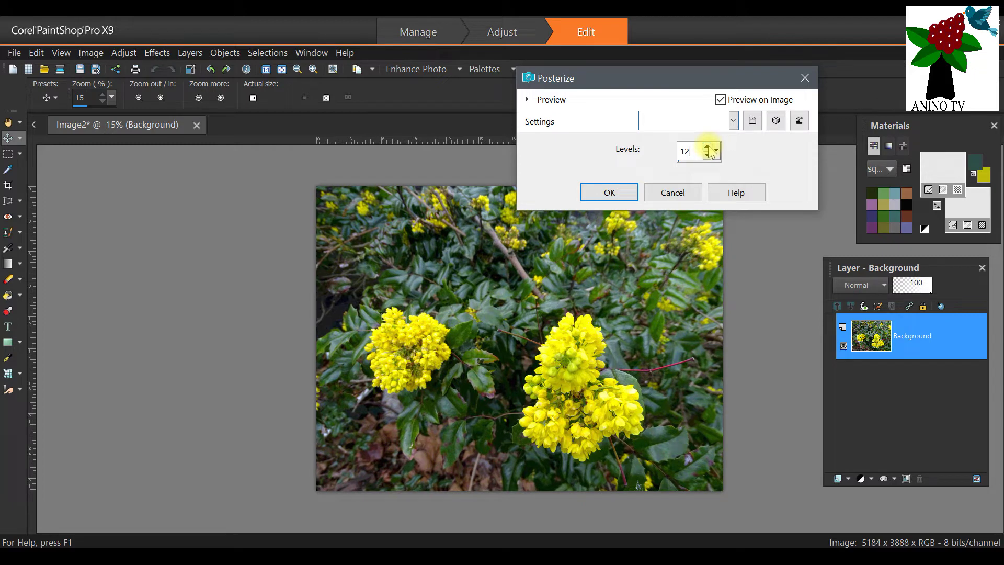
Set the Posterize levels to 8 and apply the effect to the image
left_click(707, 155)
left_click(708, 155)
left_click(708, 155)
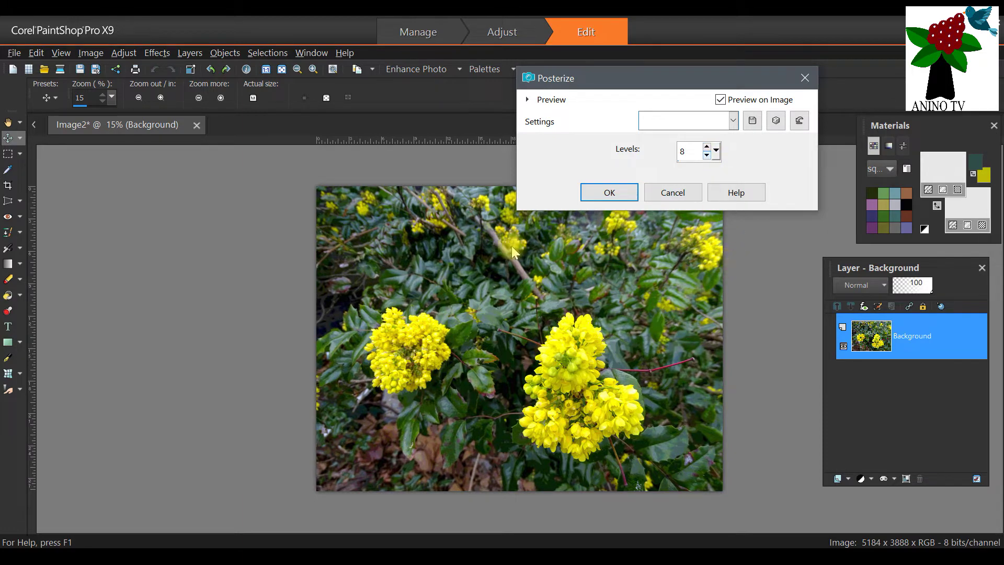
left_click(631, 195)
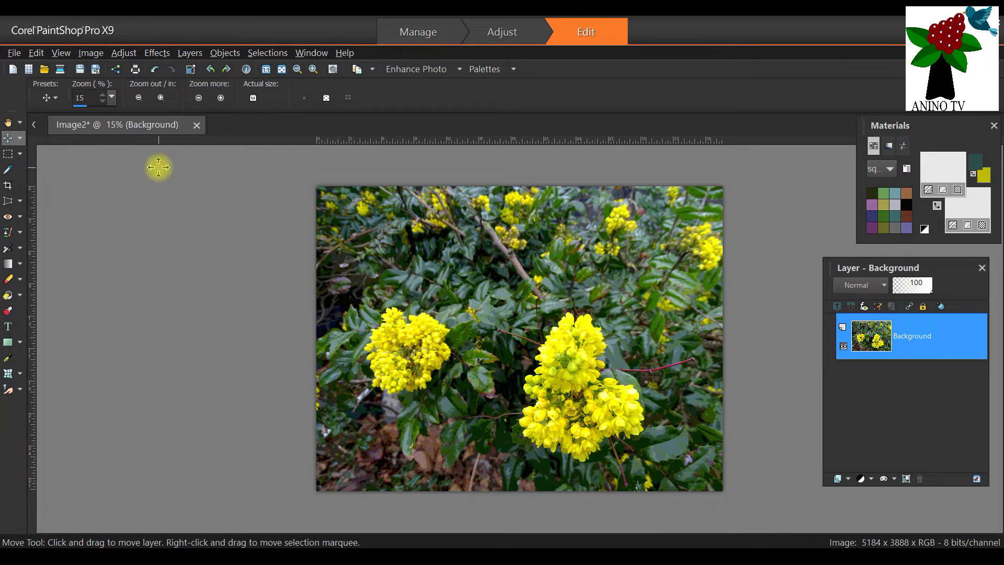
Decrease the image's color depth to a 16 color palette using Optimized Median Cut and the Nearest color reduction method
left_click(103, 52)
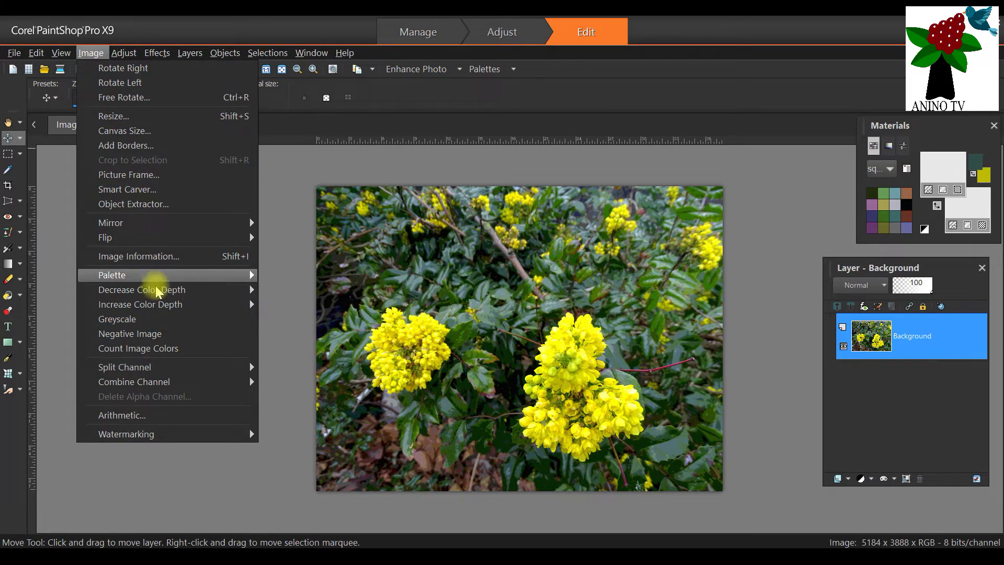
mouse_move(157, 293)
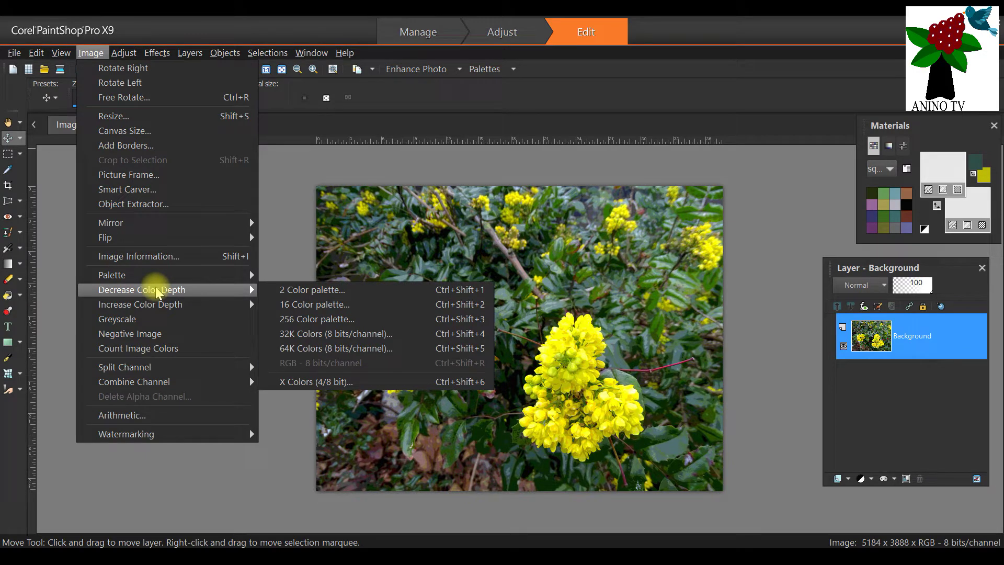
left_click(330, 308)
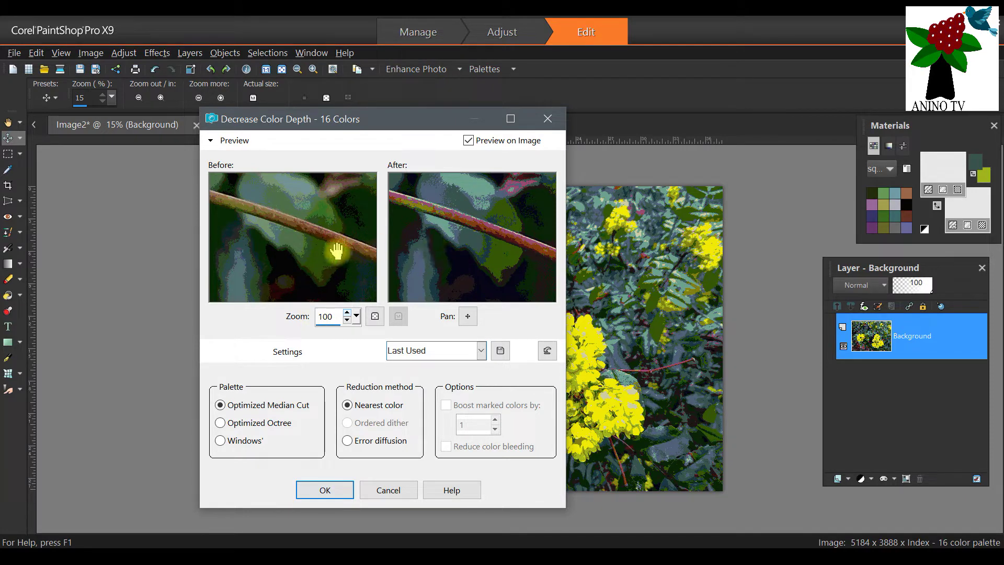
left_click_drag(383, 119, 133, 117)
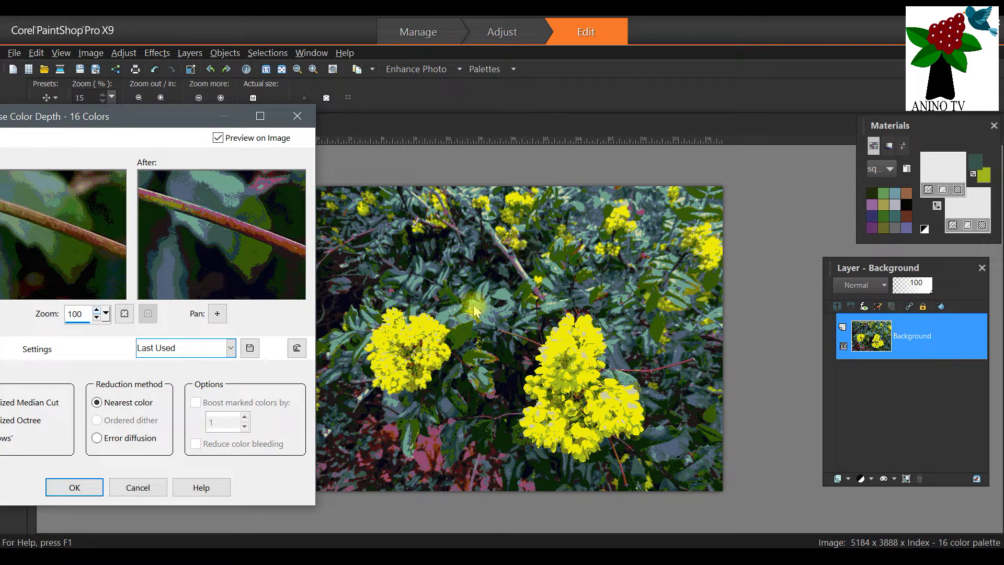
left_click(74, 487)
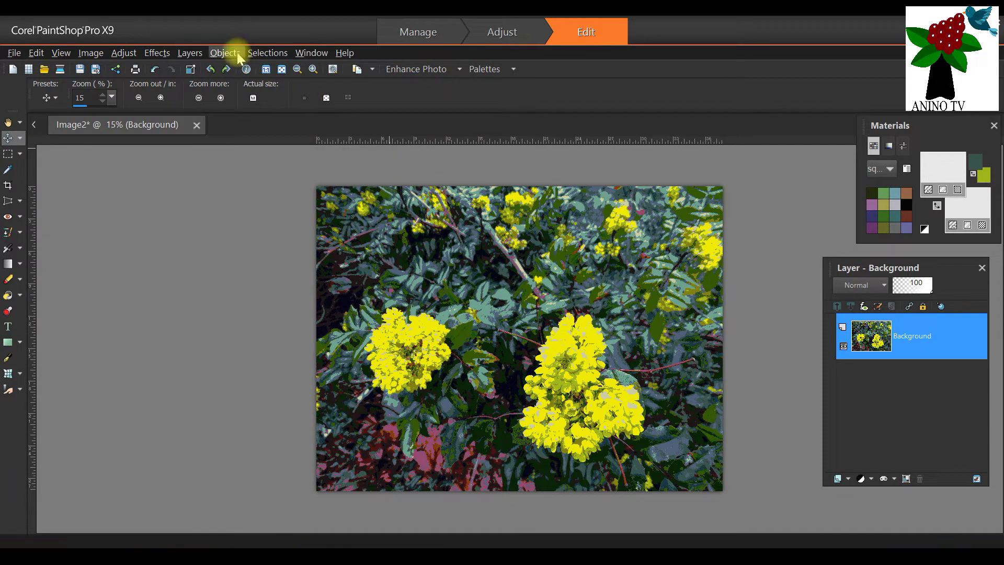
left_click(165, 51)
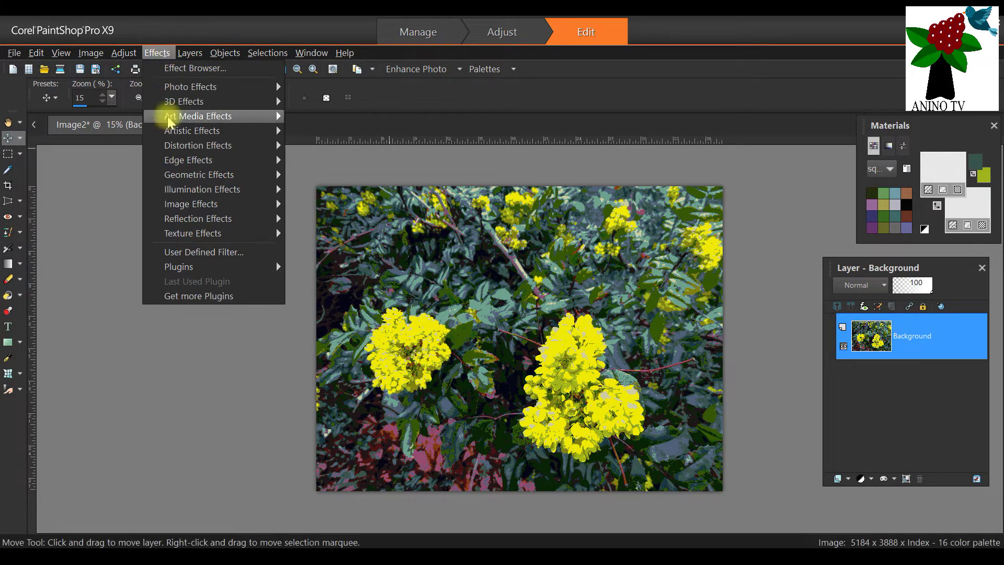
left_click(214, 16)
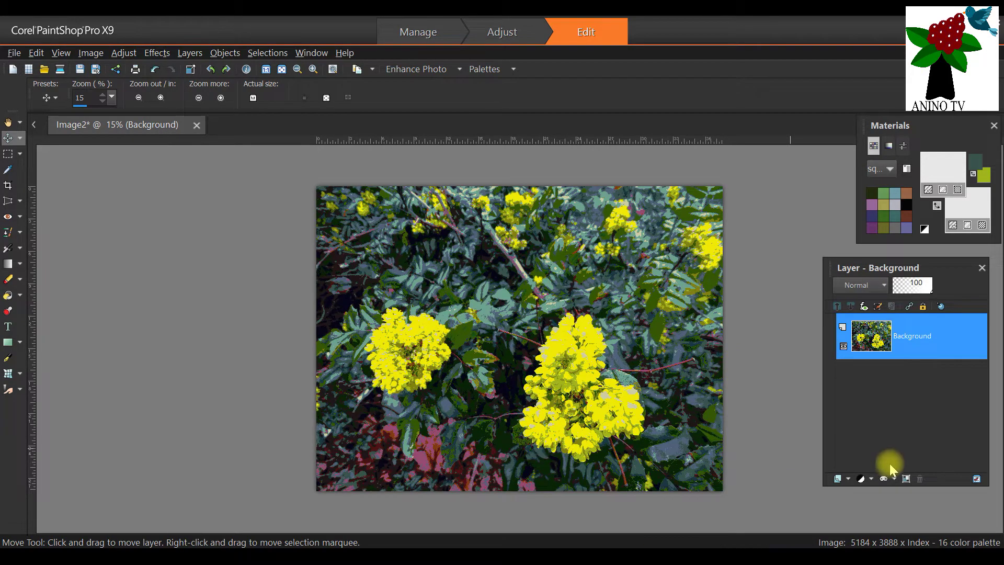
Duplicate the Background layer and hide the original Background layer
right_click(852, 335)
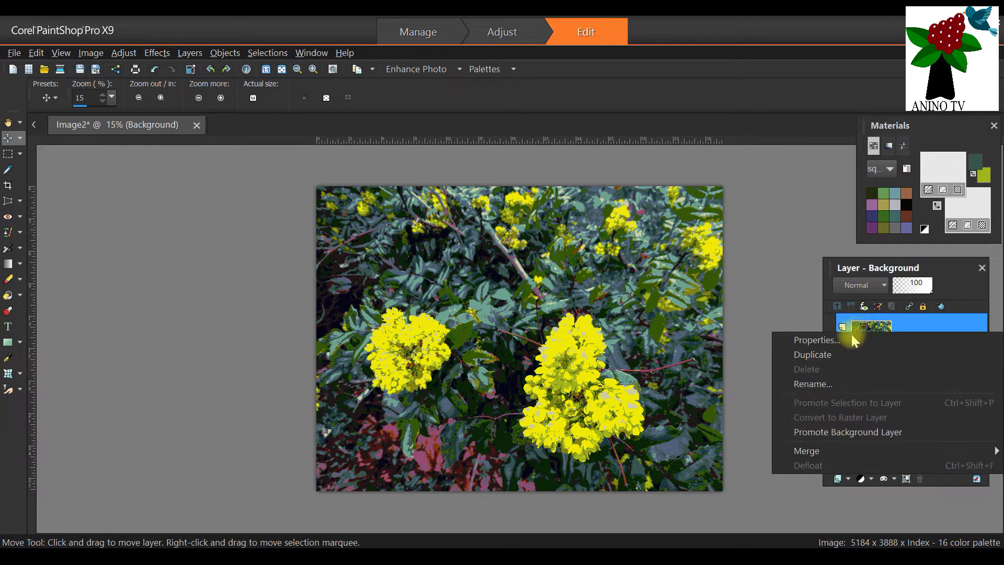
left_click(796, 237)
left_click_drag(823, 270, 298, 220)
left_click_drag(381, 226, 413, 226)
right_click(420, 296)
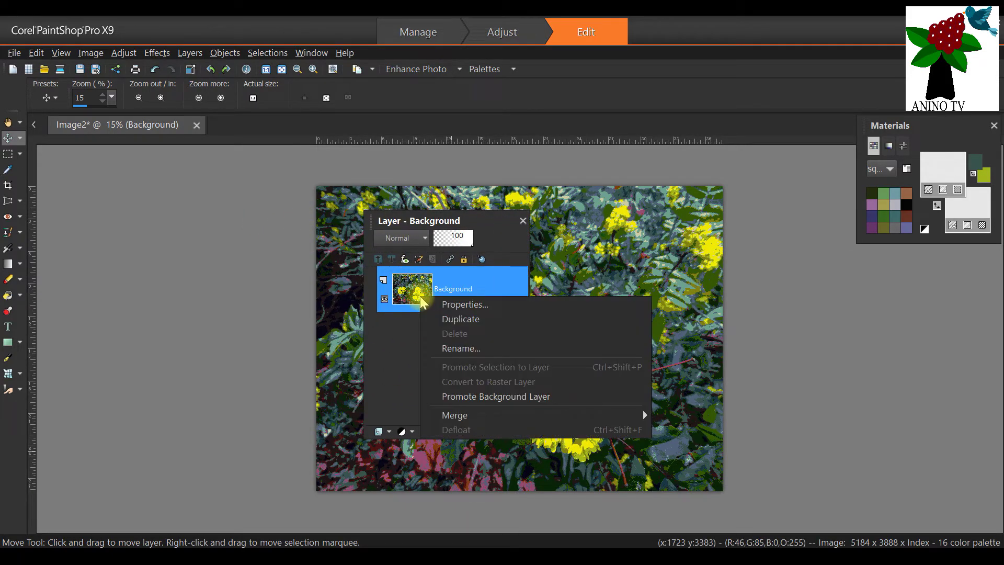
left_click(503, 322)
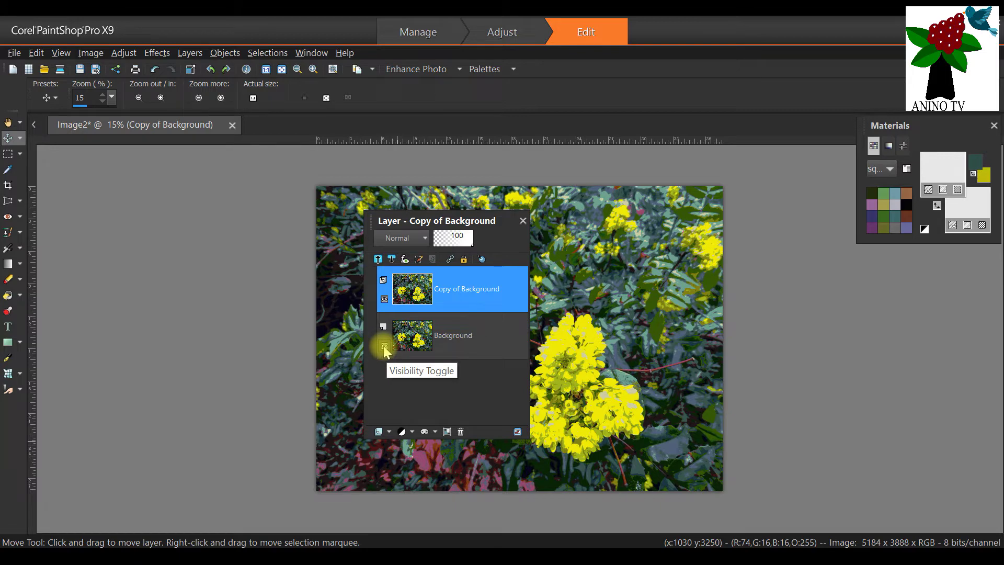
left_click(384, 346)
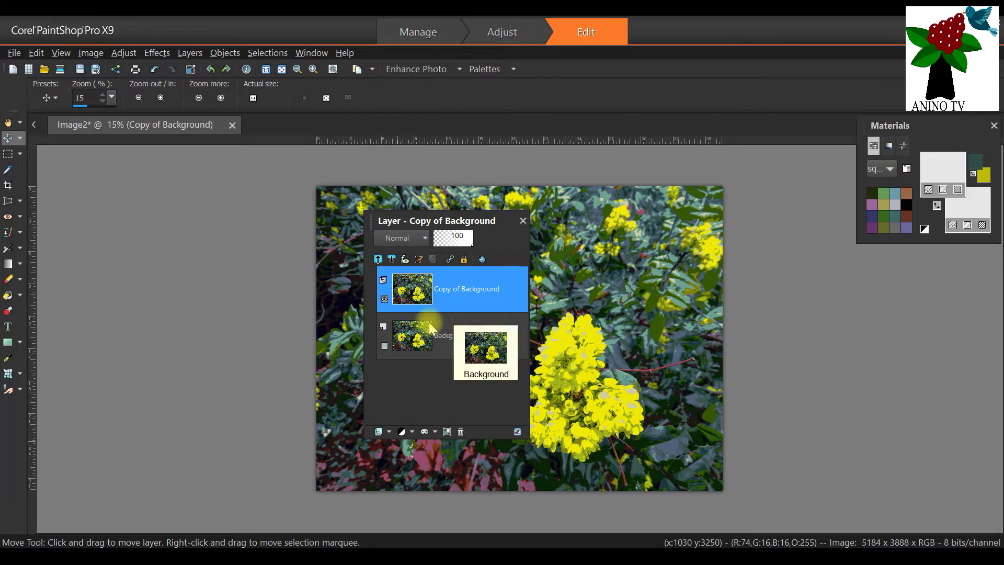
left_click_drag(418, 218, 830, 268)
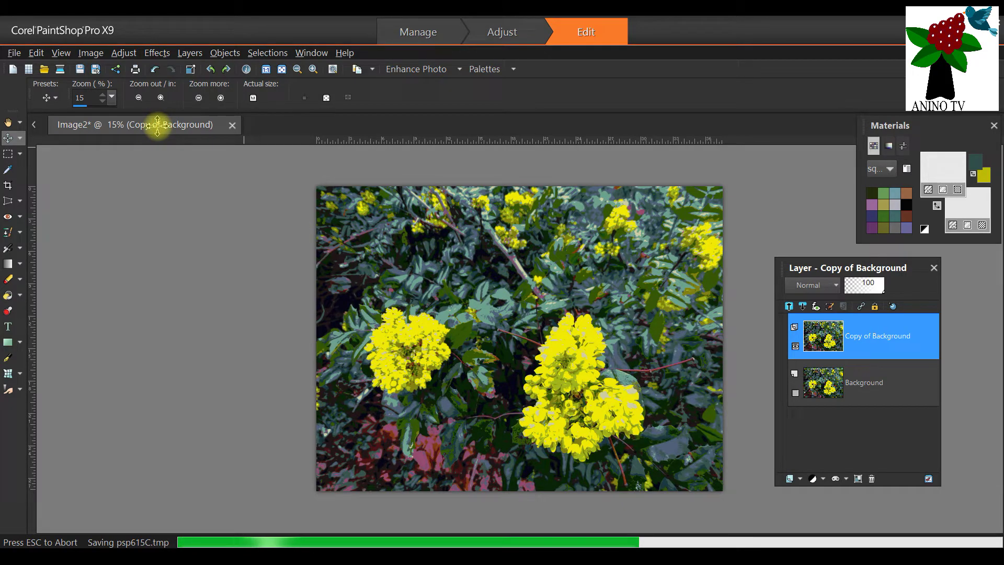
Start the Seamless Tiling effect on the Copy of Background layer and preview it on the image
left_click(161, 53)
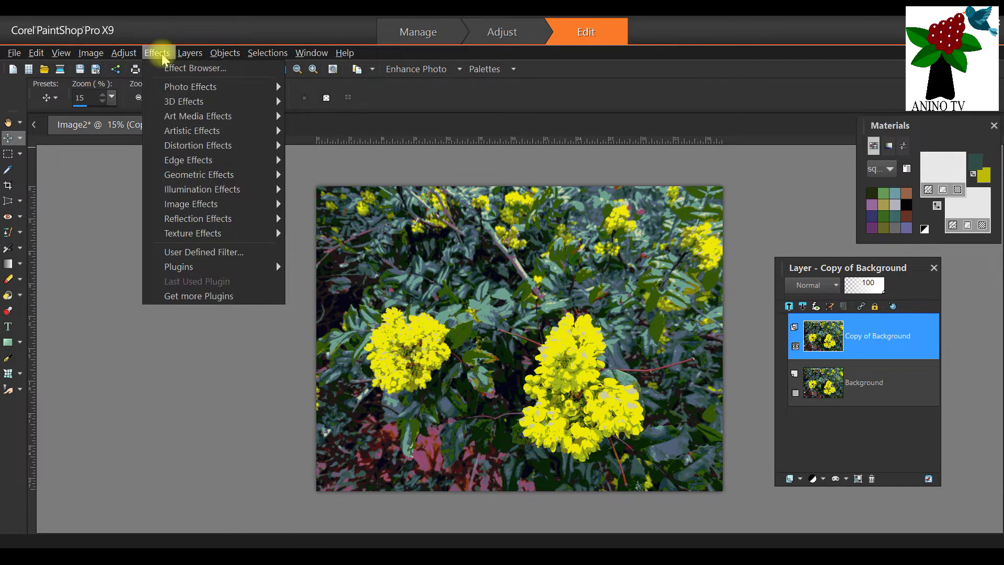
mouse_move(184, 206)
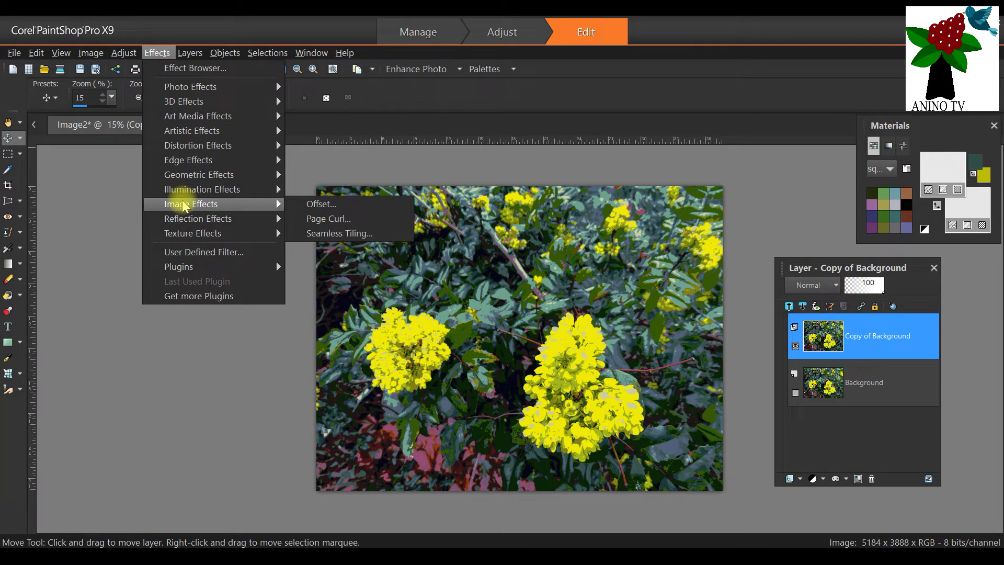
left_click(338, 231)
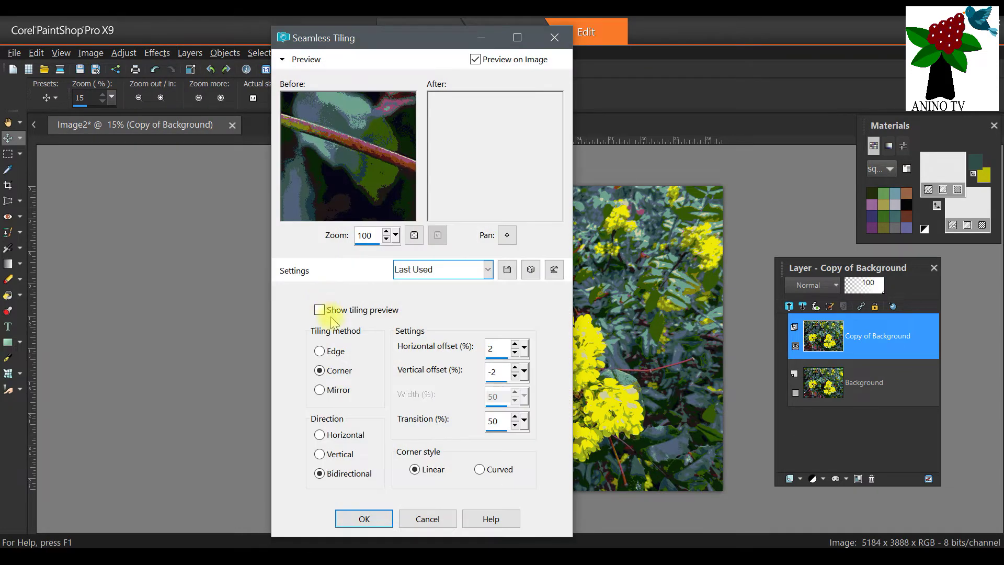
left_click(329, 313)
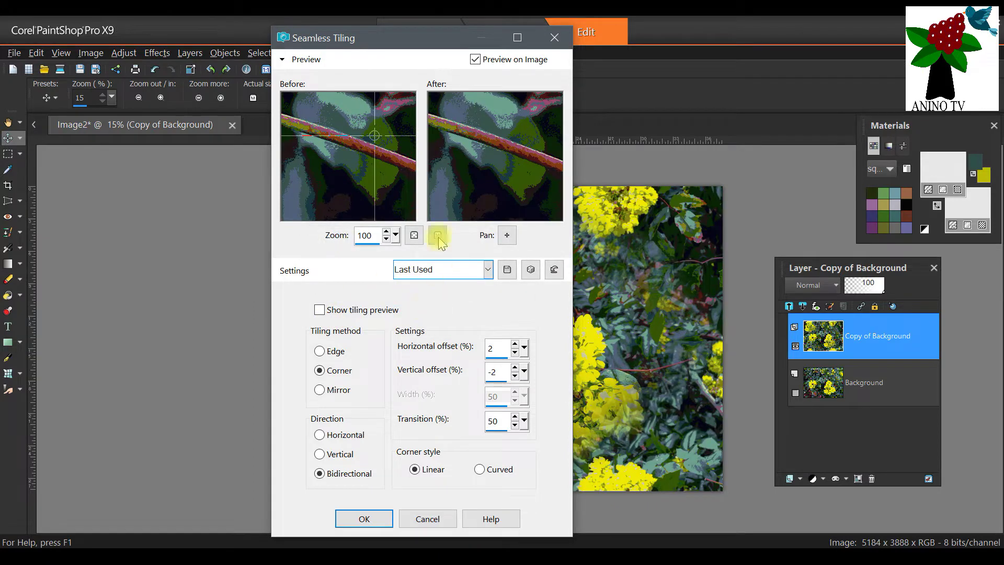
left_click_drag(420, 31, 129, 42)
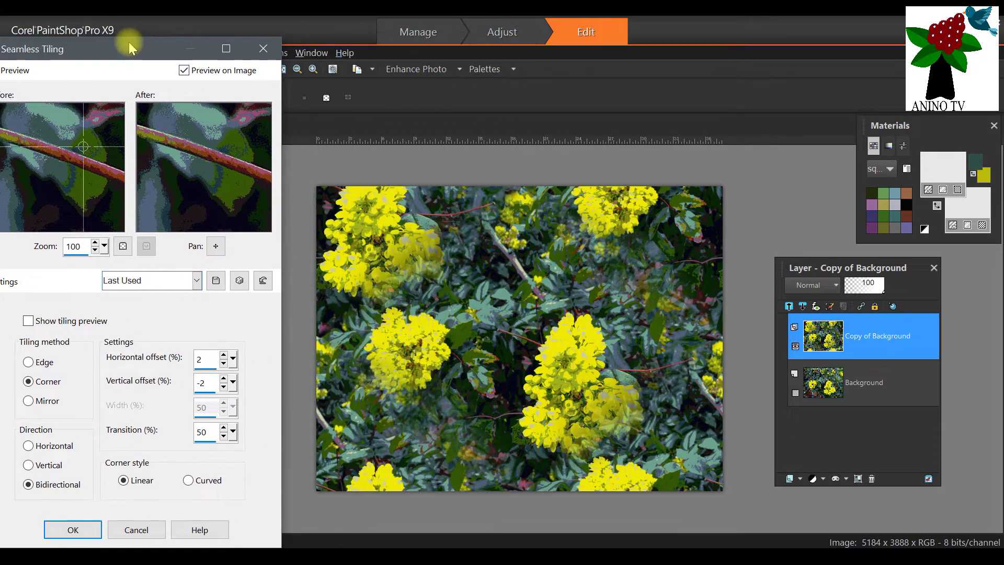
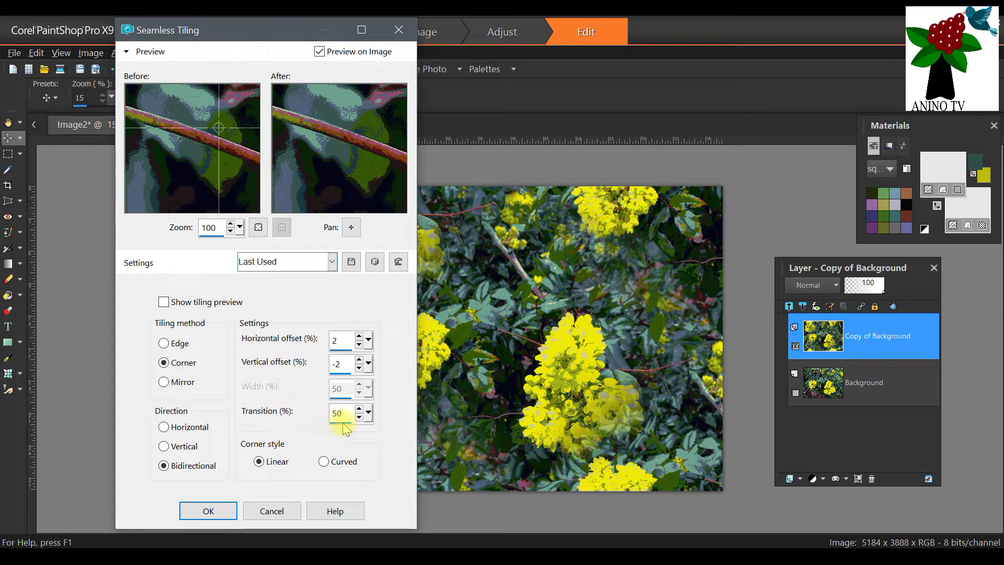
Set the transition of the seamless tiling to 8%
type("24")
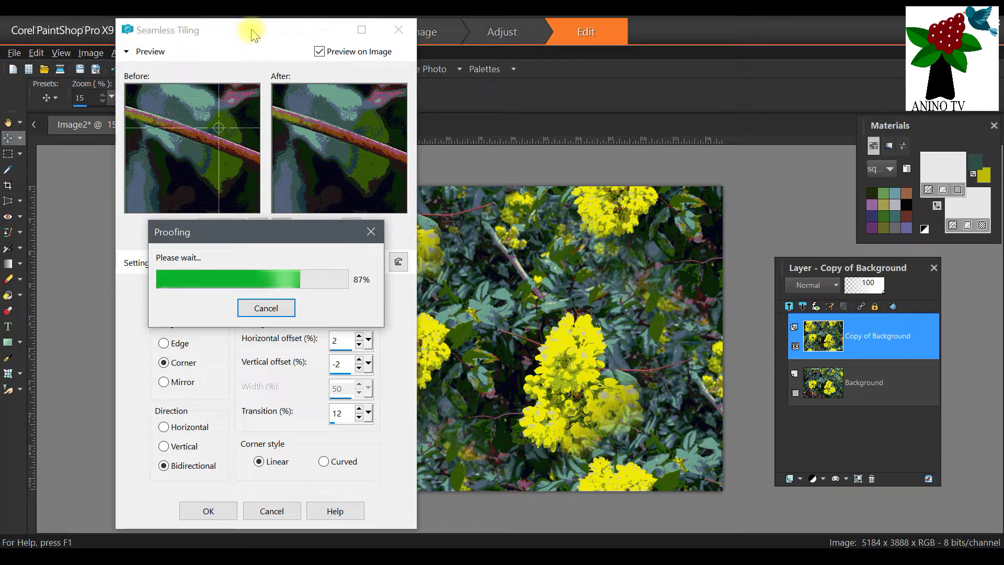
left_click_drag(251, 34, 143, 32)
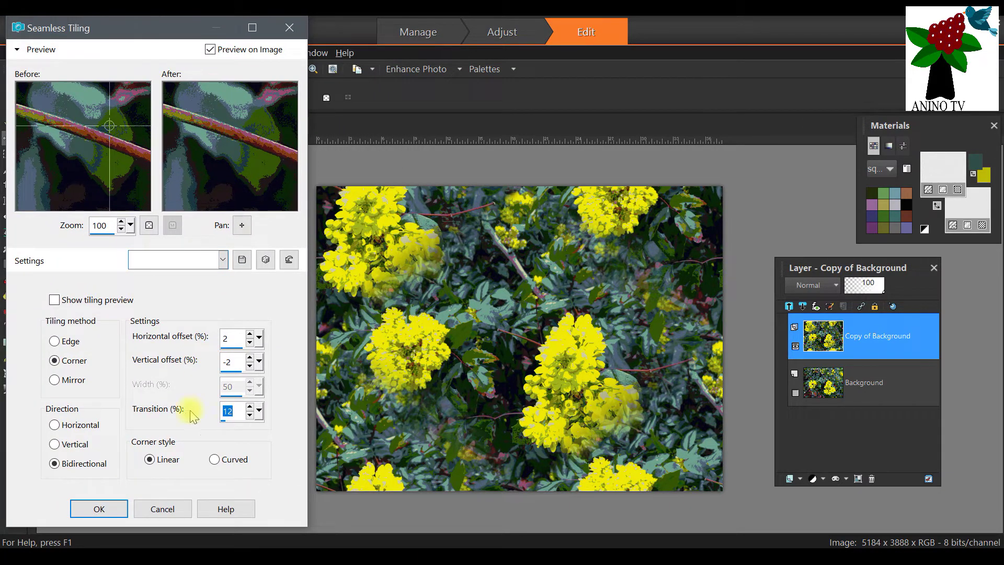
left_click(250, 417)
left_click_drag(139, 27, 160, 29)
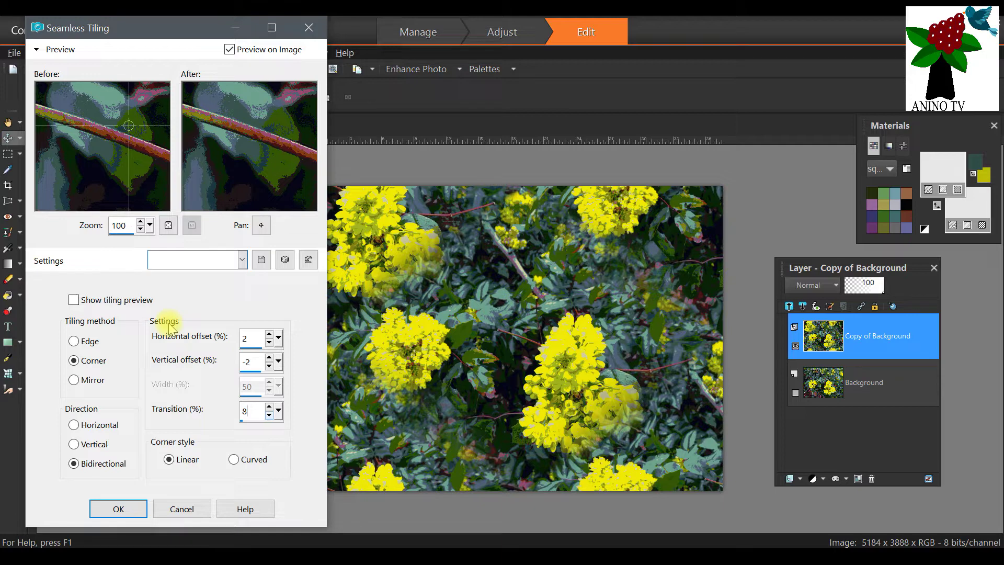
Check the tiling preview and apply the Corner, Bidirectional seamless tiling to the layer
left_click(74, 300)
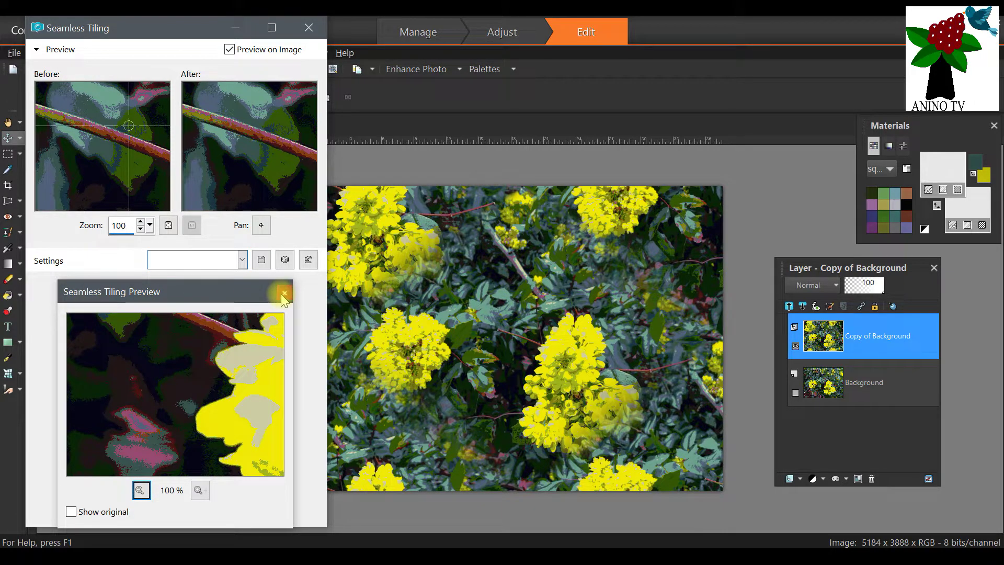
left_click(284, 293)
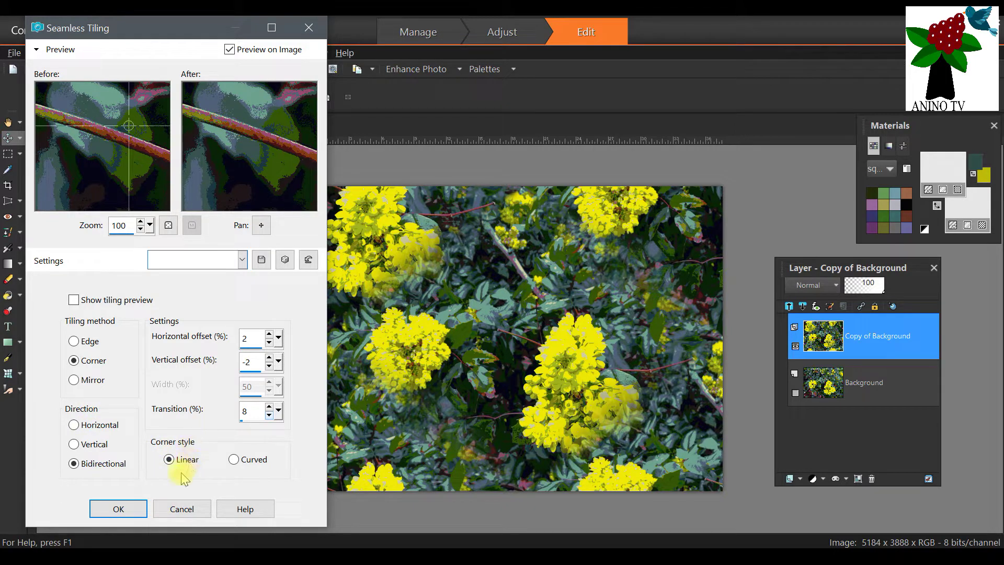
left_click(119, 510)
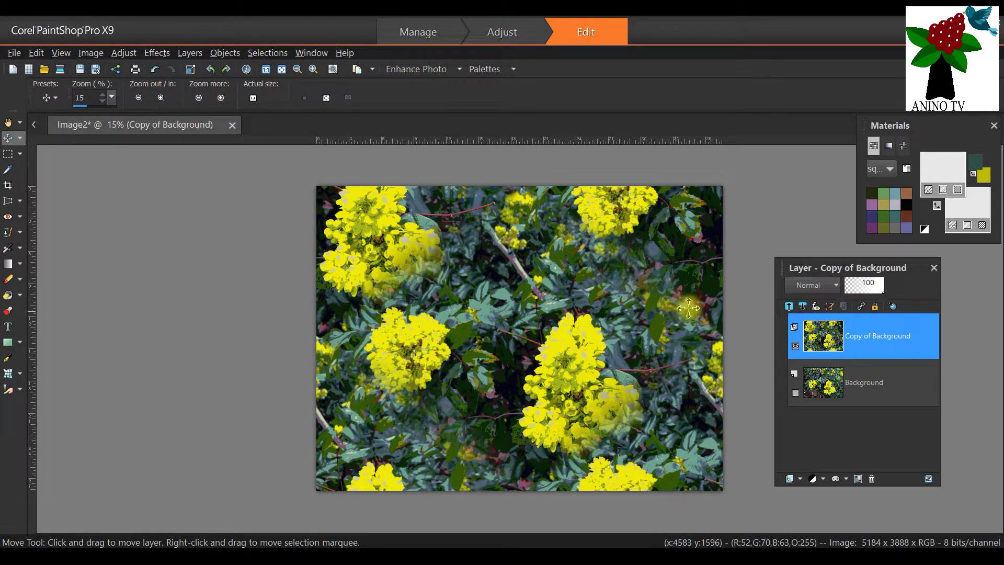
left_click_drag(921, 127, 319, 190)
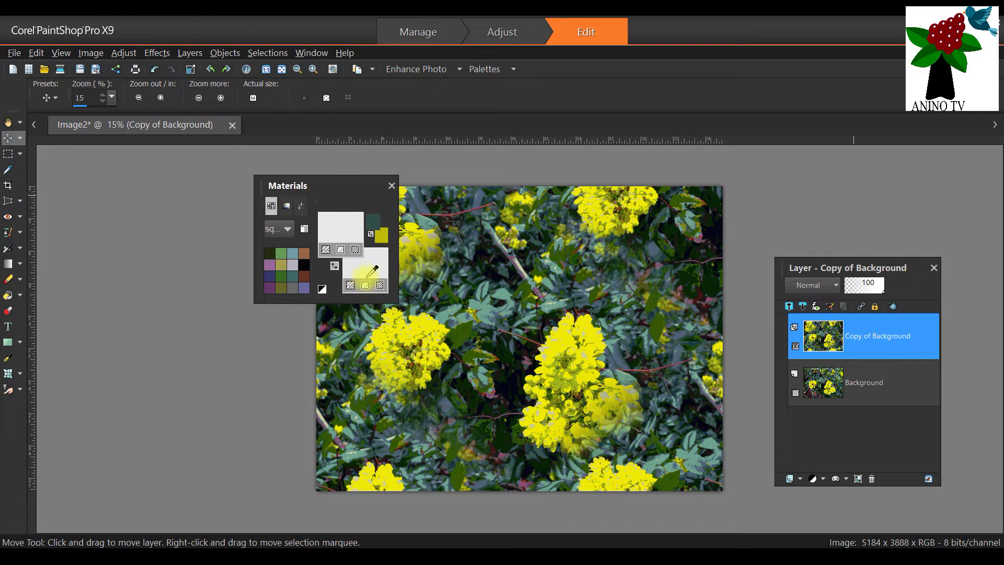
left_click(350, 223)
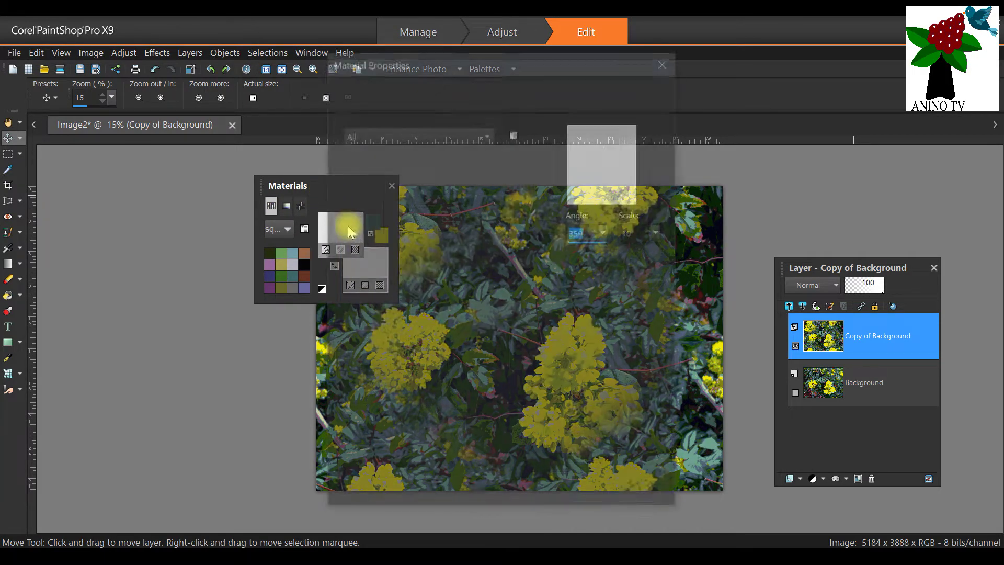
left_click(448, 272)
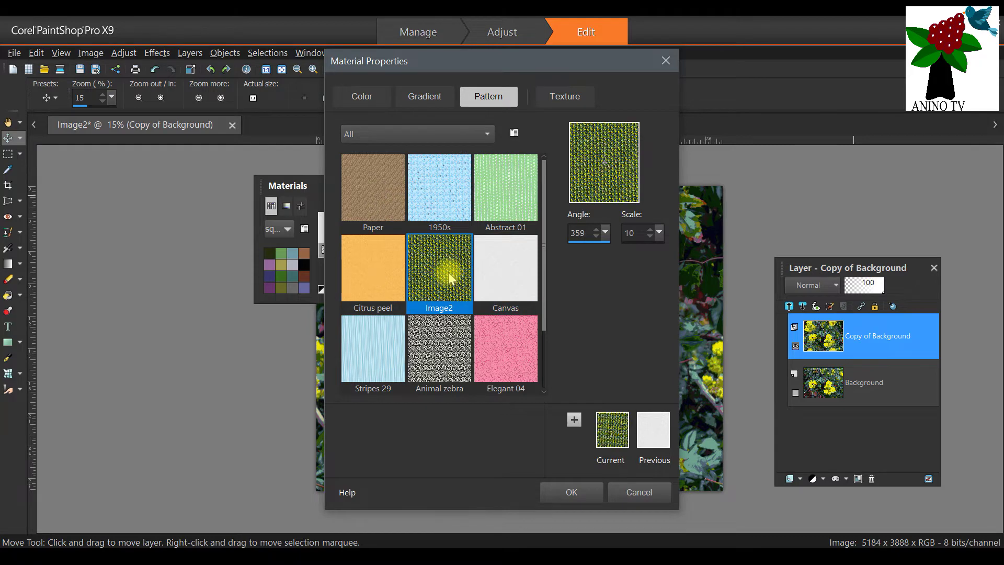
left_click(658, 70)
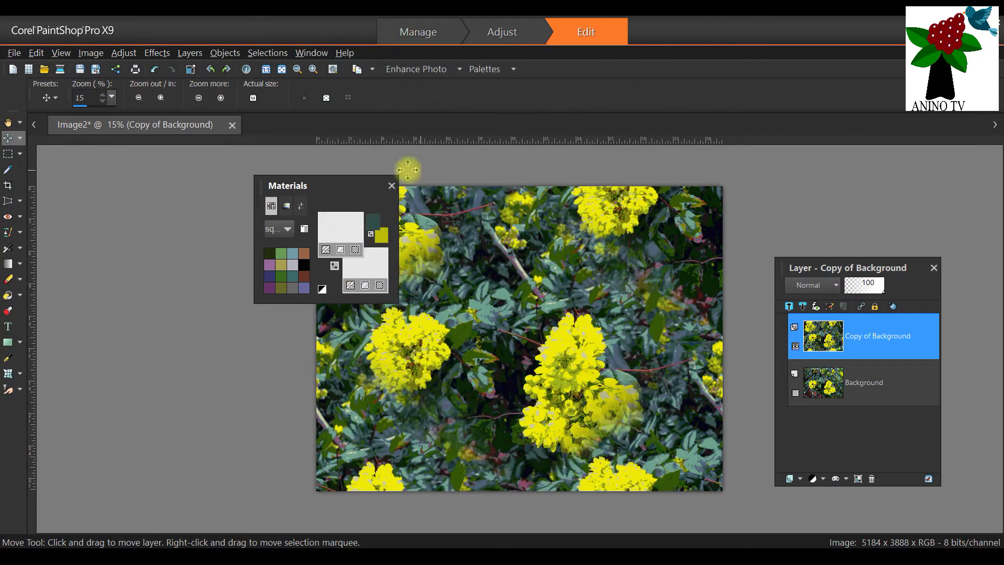
left_click_drag(334, 186, 893, 149)
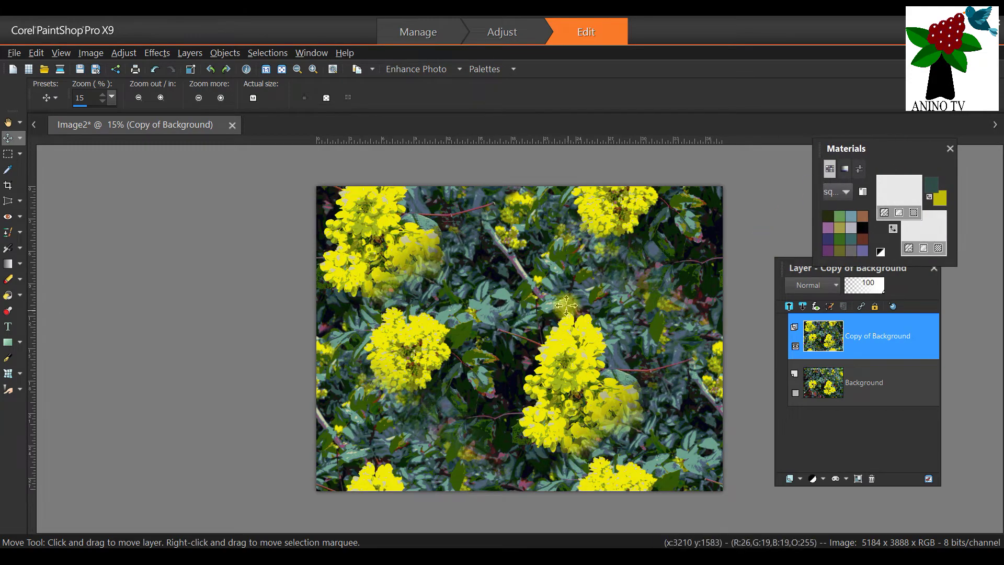
scroll(640, 332, "down", 1)
scroll(640, 331, "up", 1)
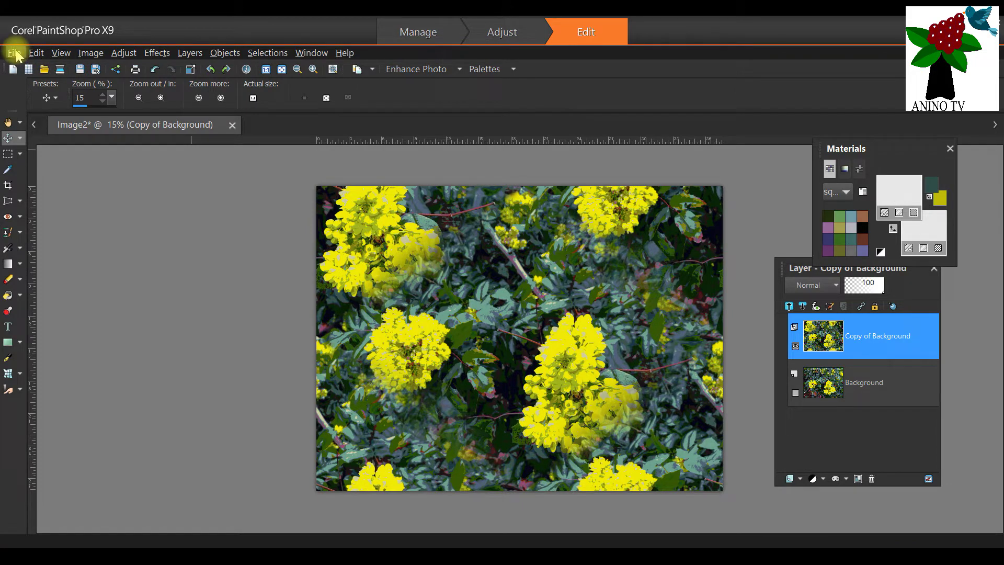
Create a new A5 landscape image of 8.268 by 5.827 inches at 300 pixels/inch with a transparent raster background
left_click(14, 53)
key("Escape")
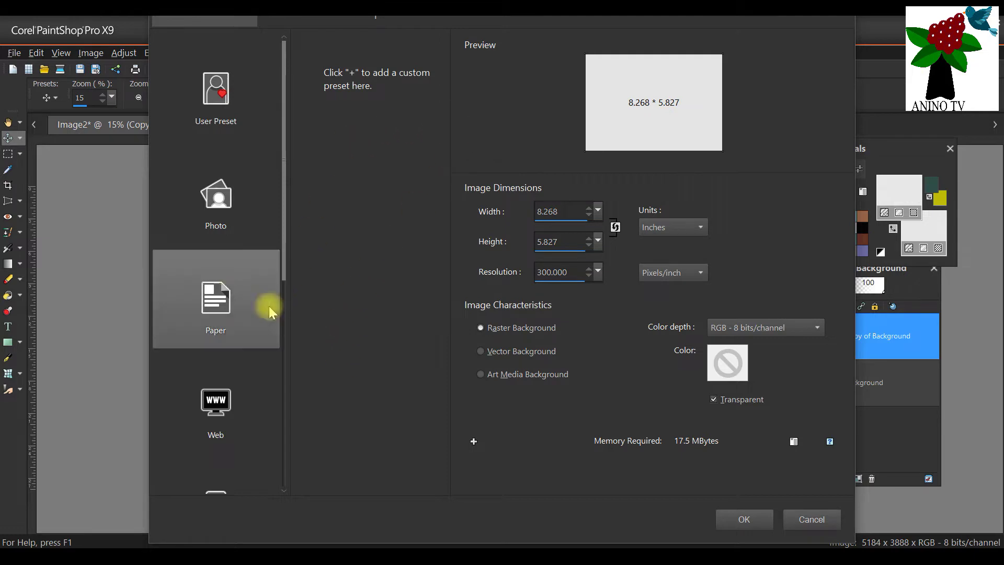
left_click(230, 302)
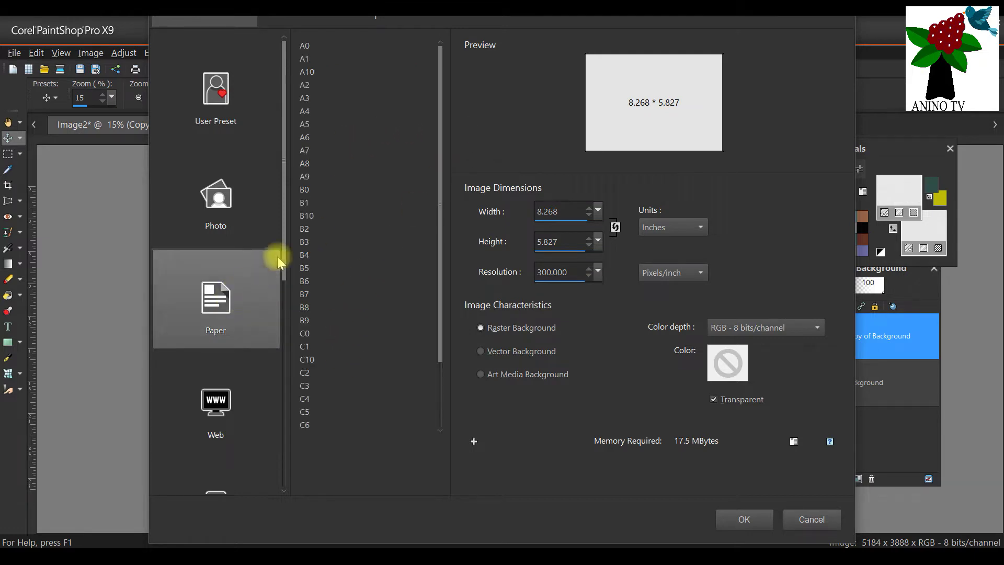
left_click(305, 125)
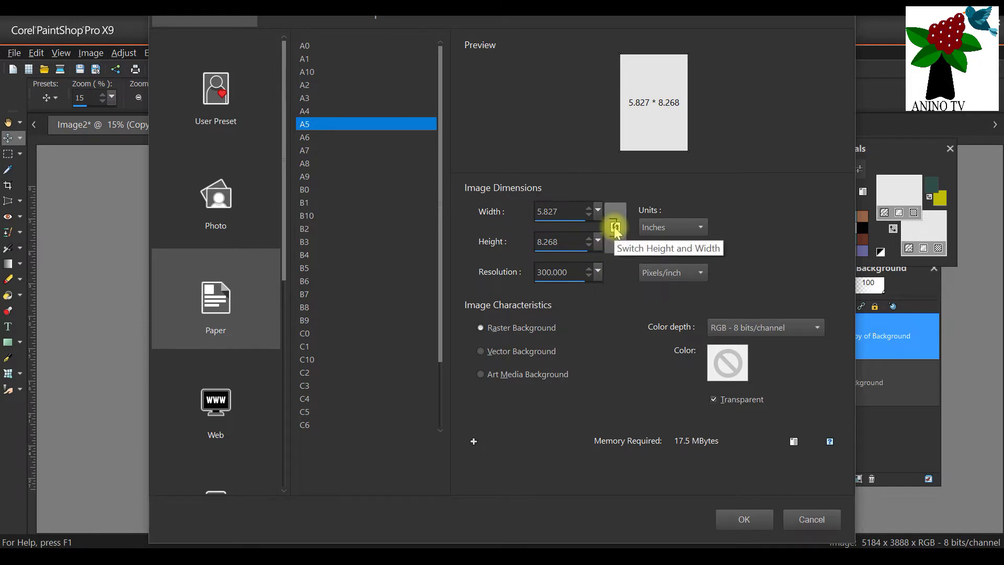
left_click(615, 228)
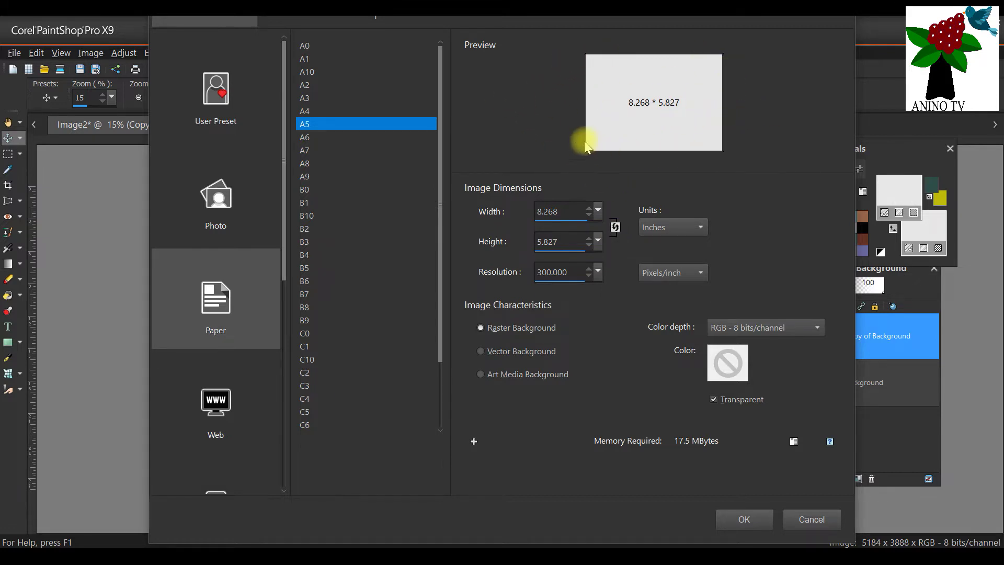
left_click(713, 397)
left_click(745, 519)
scroll(554, 287, "down", 1)
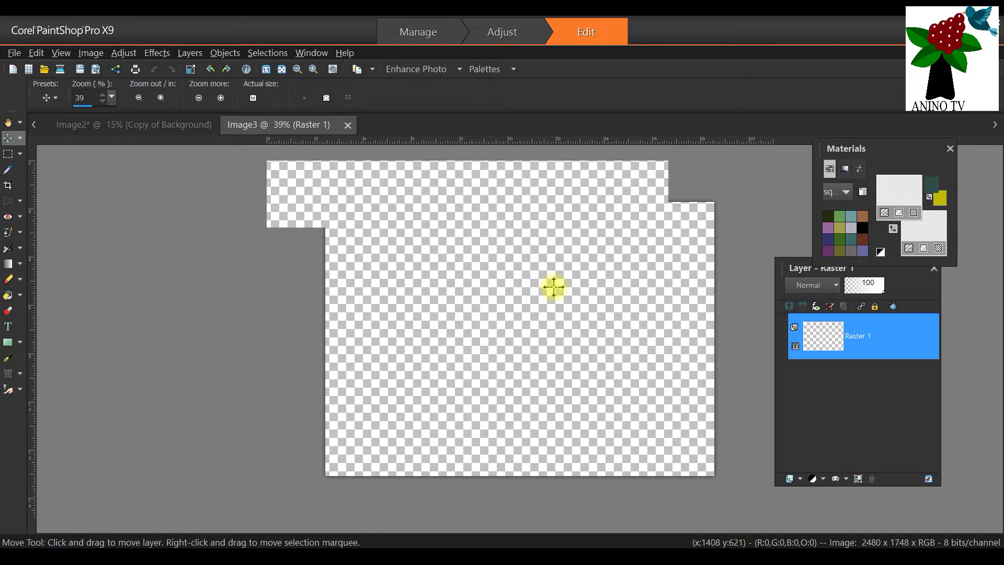
Return to Image2 and compare the original Background layer with the tiled copy by toggling layer visibility
left_click(86, 127)
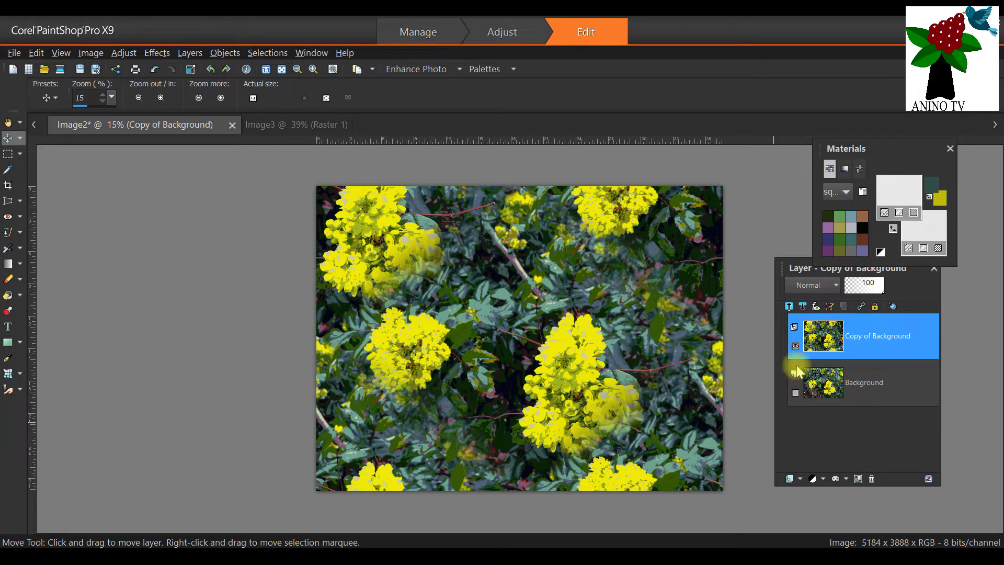
left_click(796, 346)
left_click(796, 392)
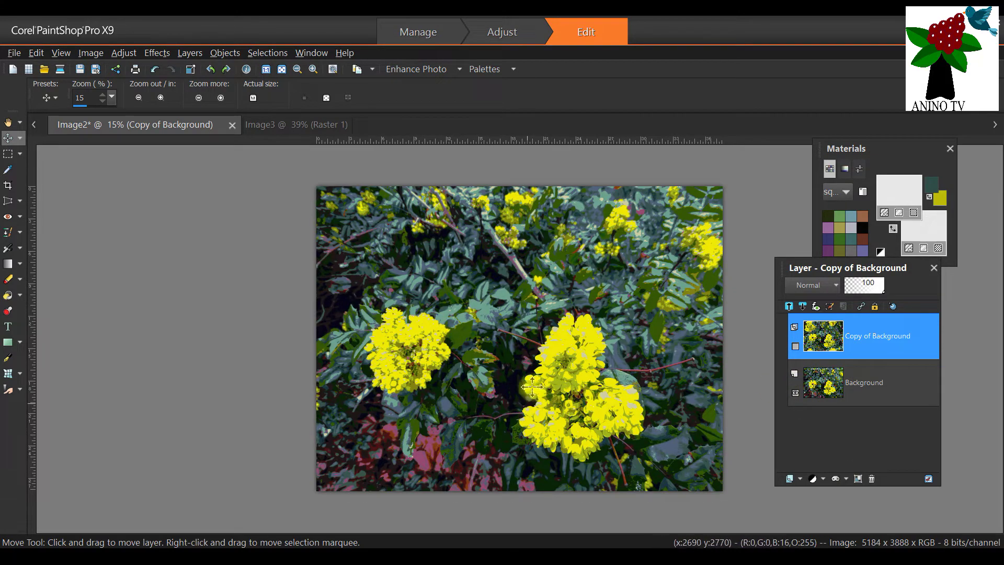
left_click(795, 346)
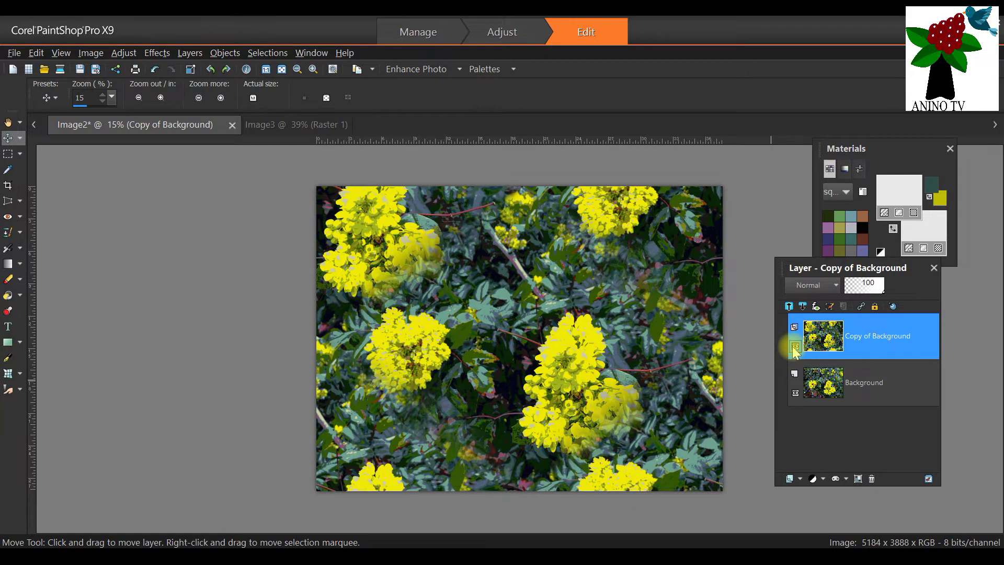
left_click(796, 393)
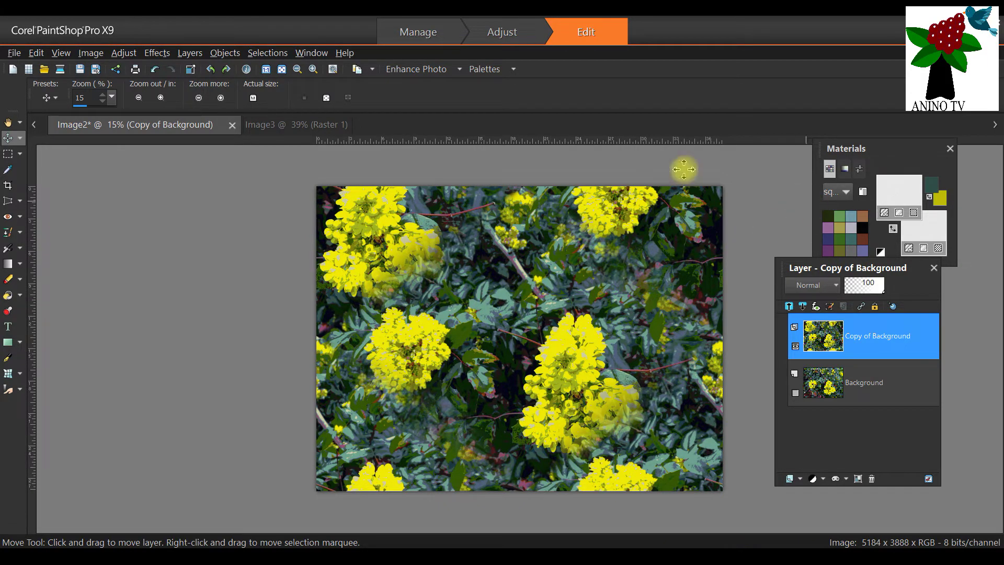
In Image3, set the foreground material to the Image2 pattern with an angle of 0
left_click(309, 125)
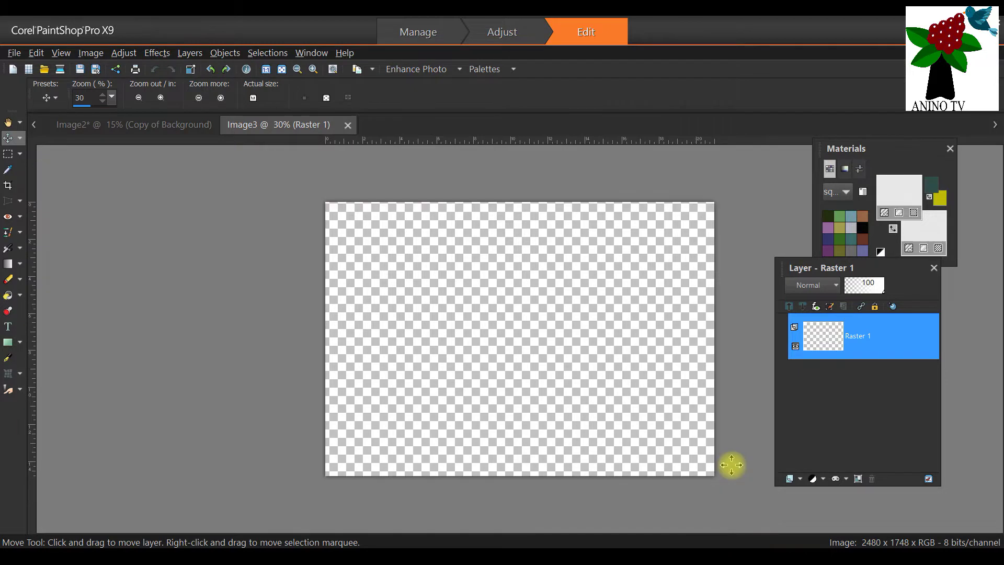
left_click_drag(848, 278, 877, 311)
left_click_drag(890, 152, 230, 194)
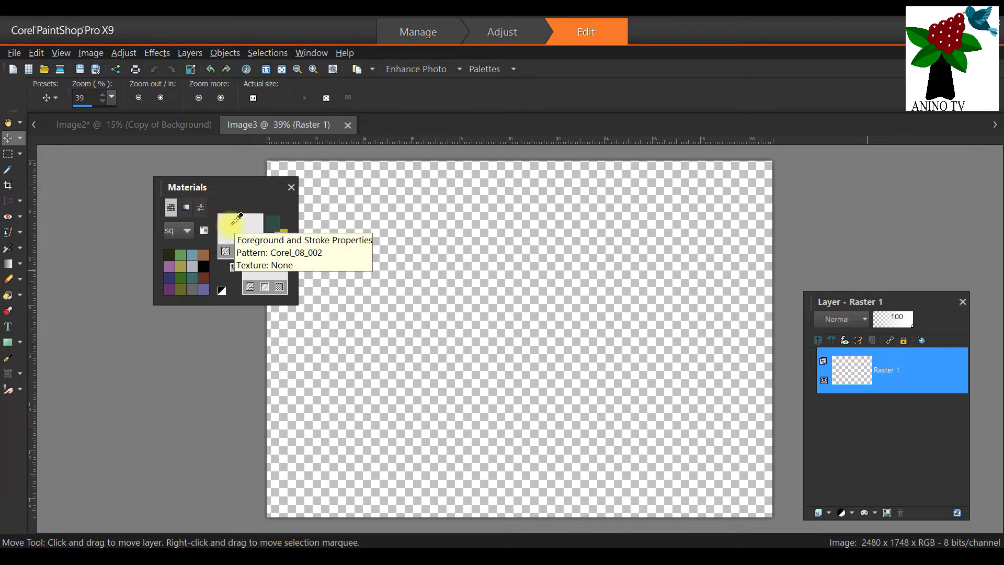
left_click(236, 219)
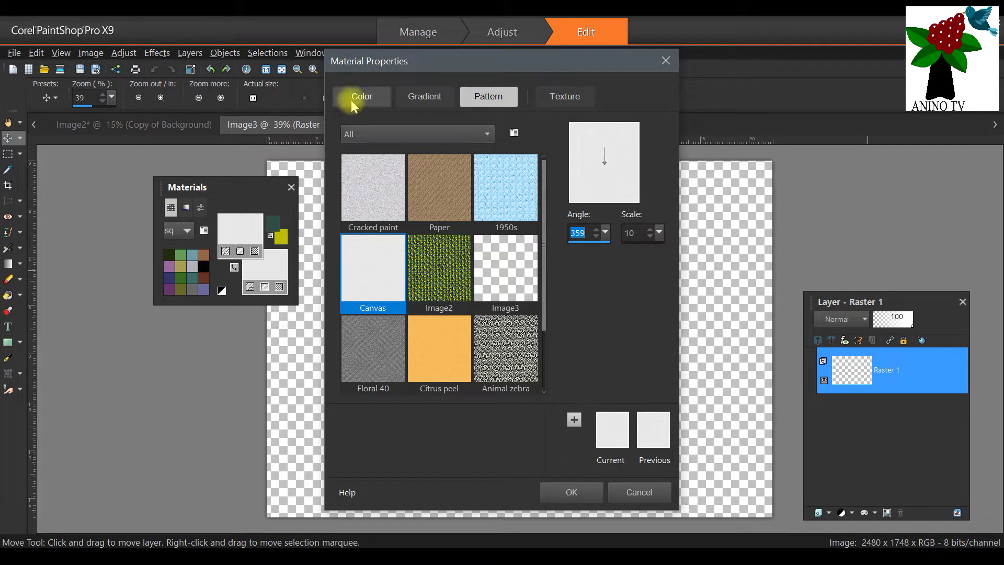
left_click_drag(368, 70, 353, 71)
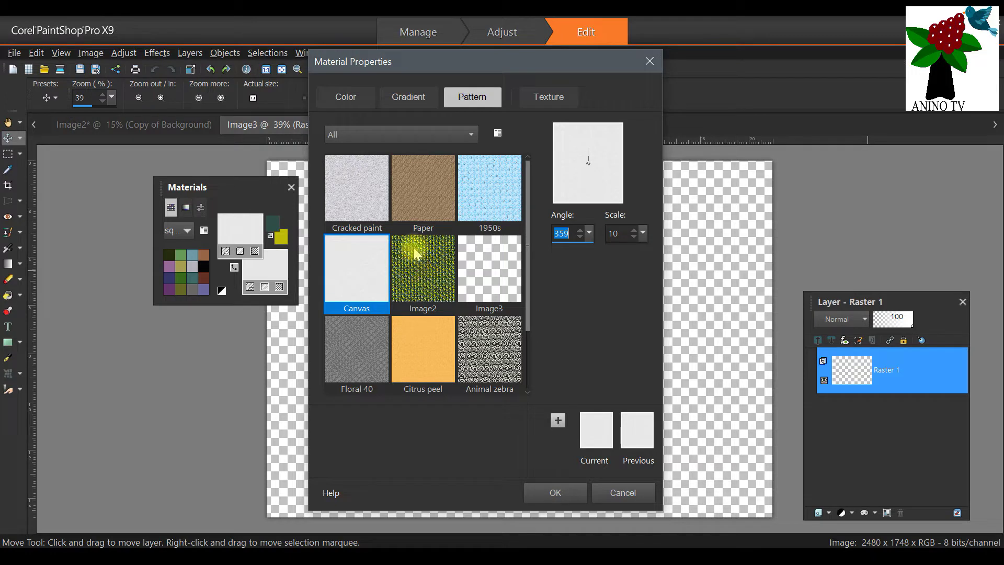
left_click(422, 277)
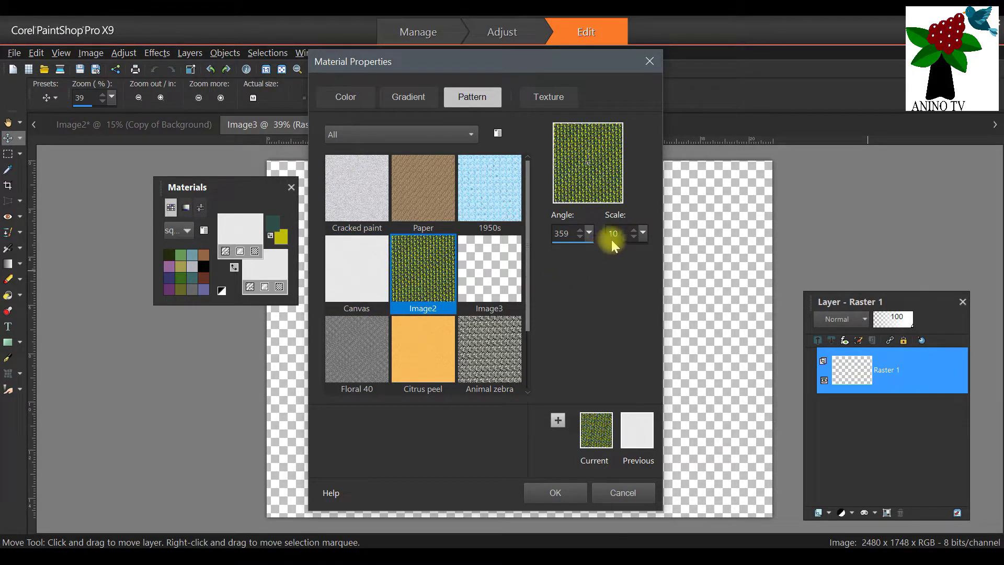
left_click(579, 231)
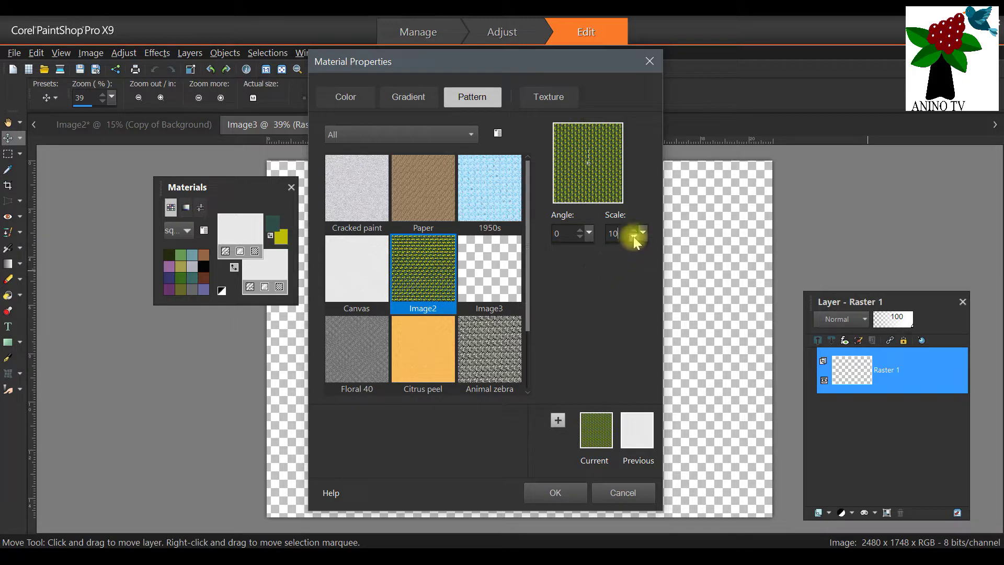
left_click(547, 494)
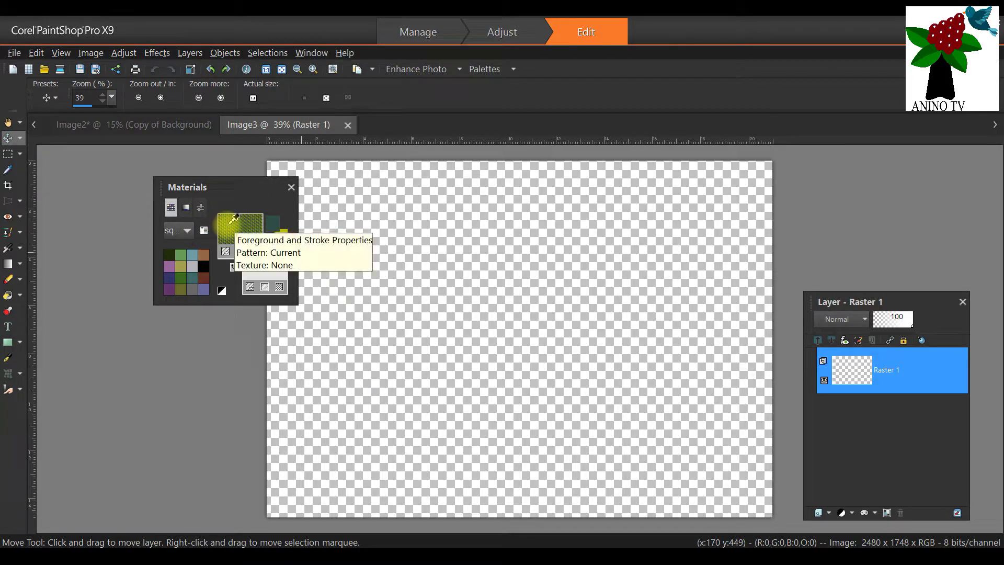
left_click(225, 255)
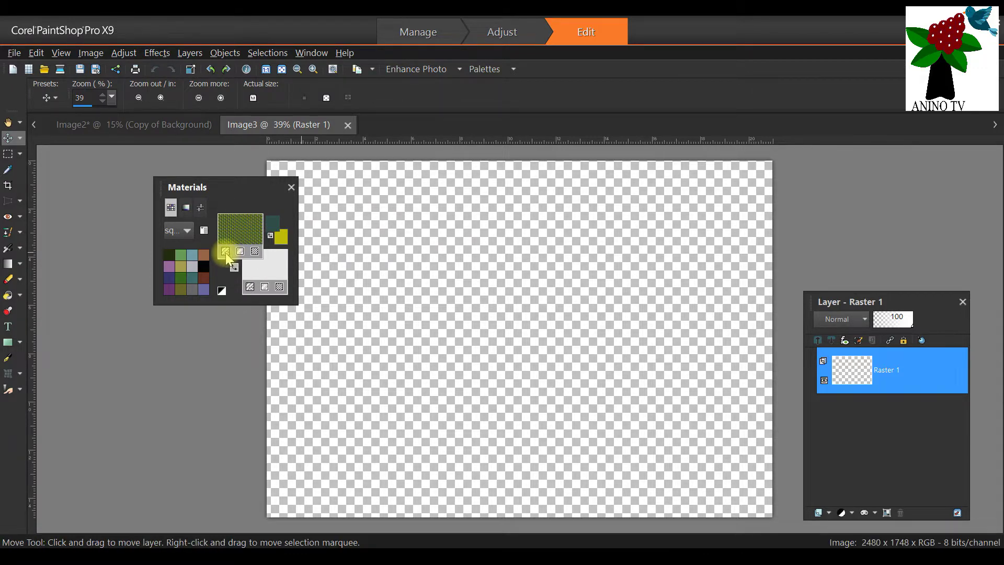
Flood fill the transparent Raster 1 layer of Image3 with the foreground flower pattern and return to the Move tool
left_click_drag(232, 187, 868, 164)
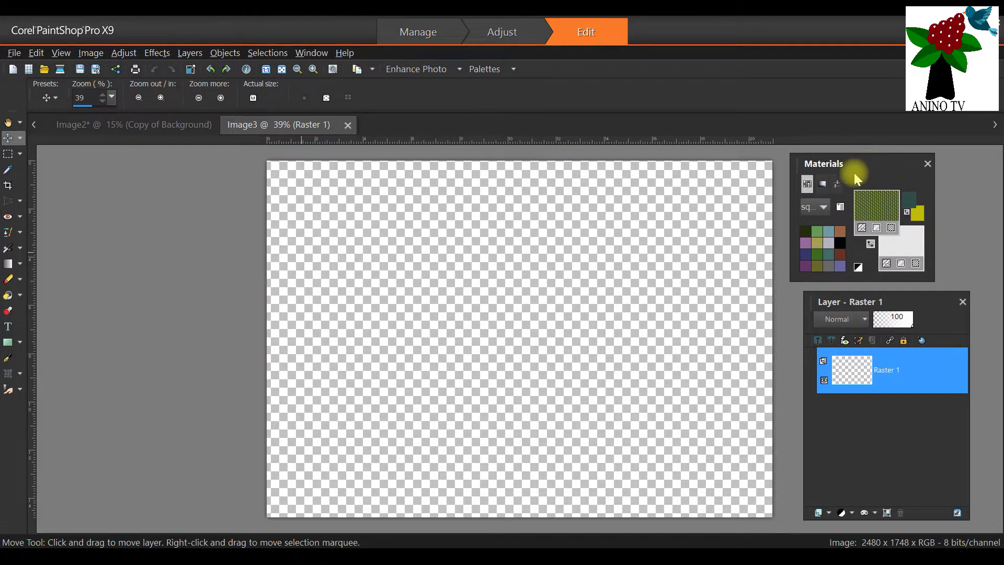
left_click(9, 297)
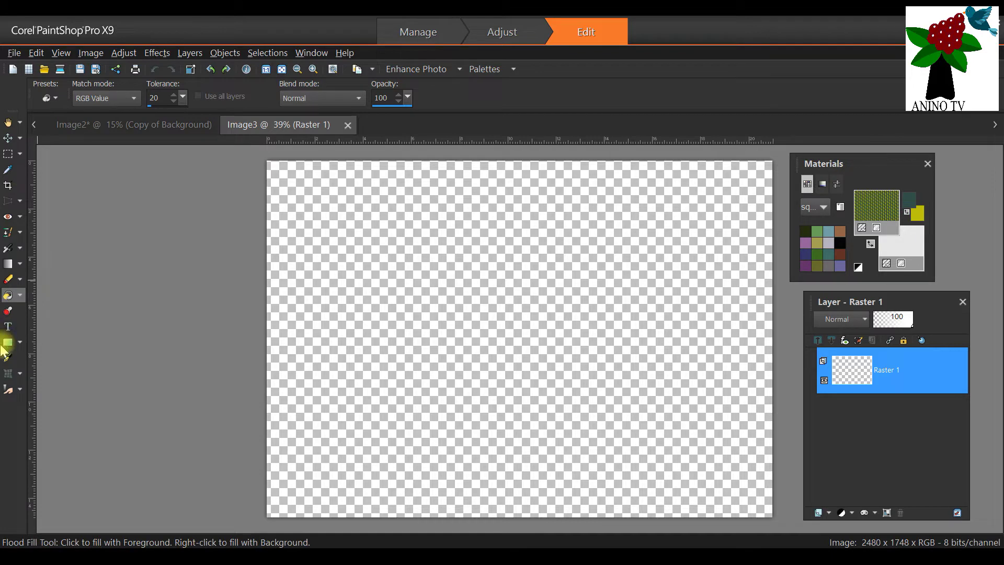
left_click(22, 299)
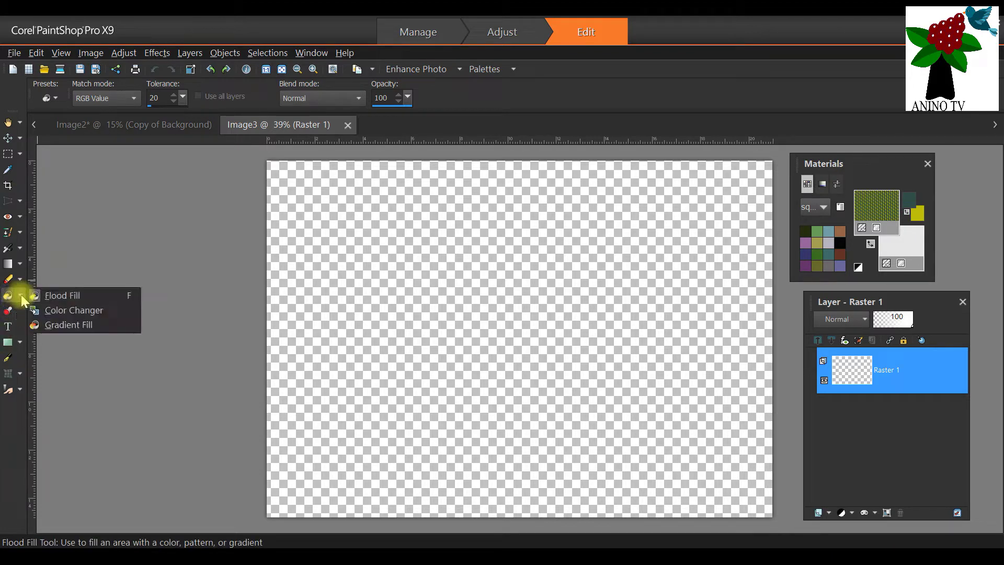
left_click(55, 293)
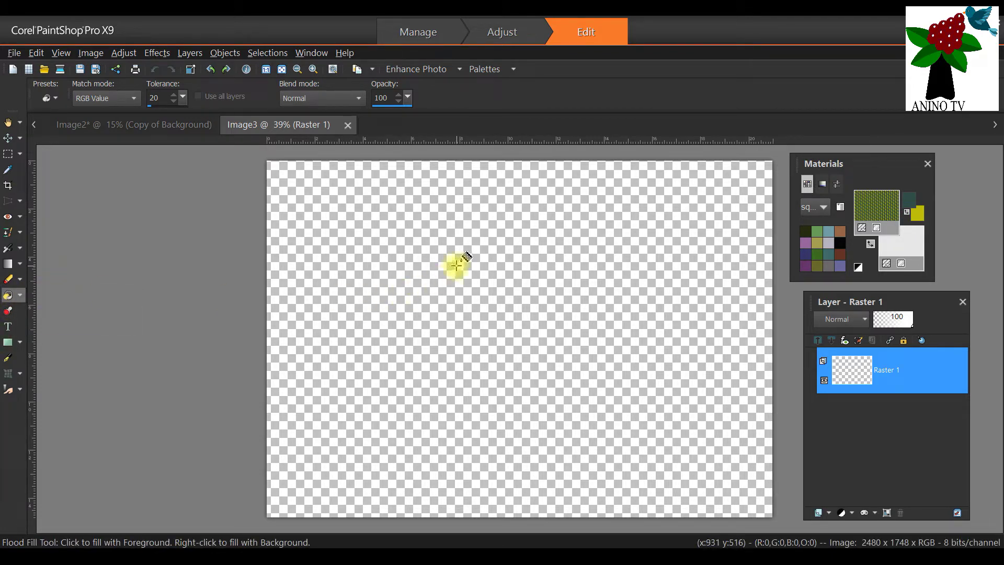
left_click(457, 266)
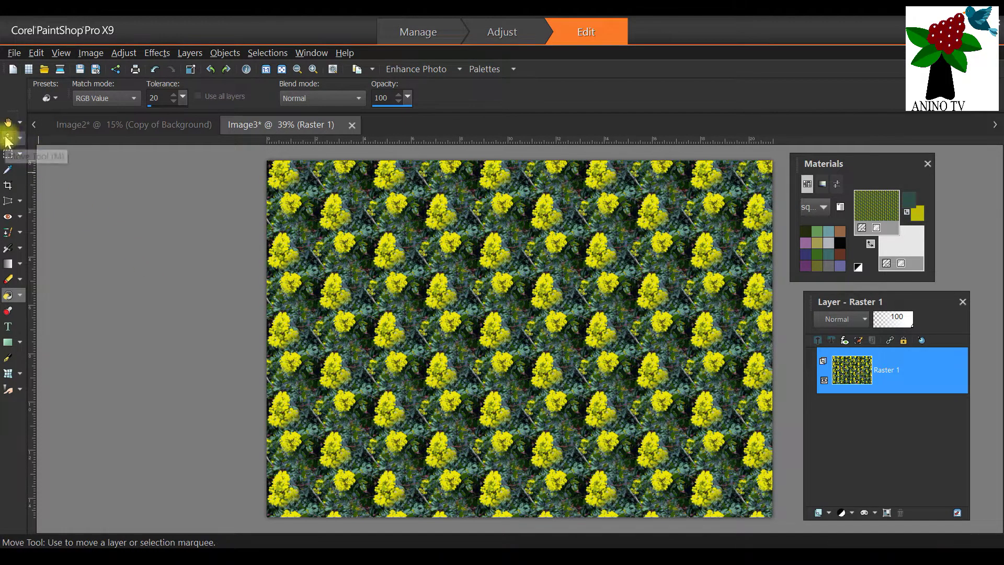
key("m")
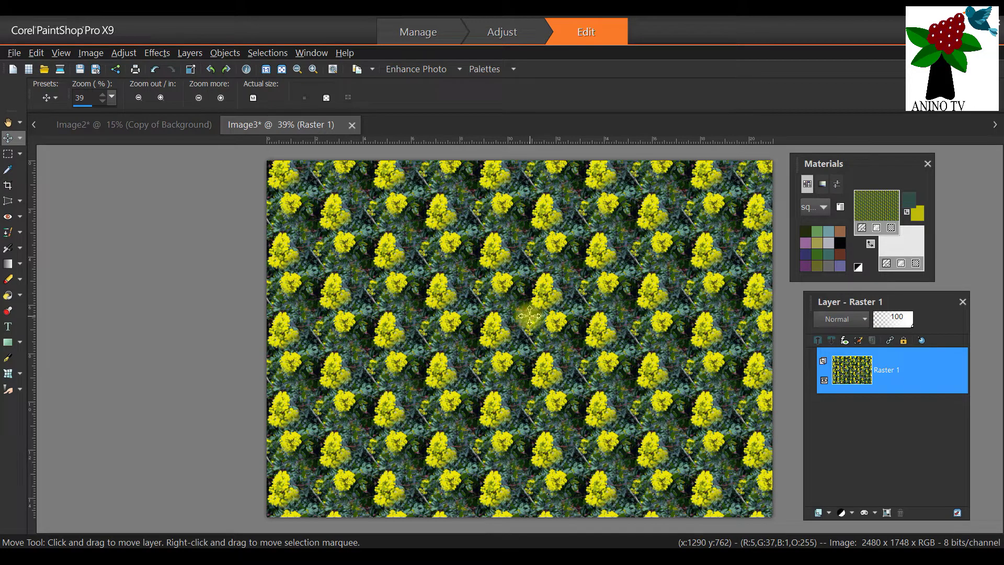
left_click(158, 55)
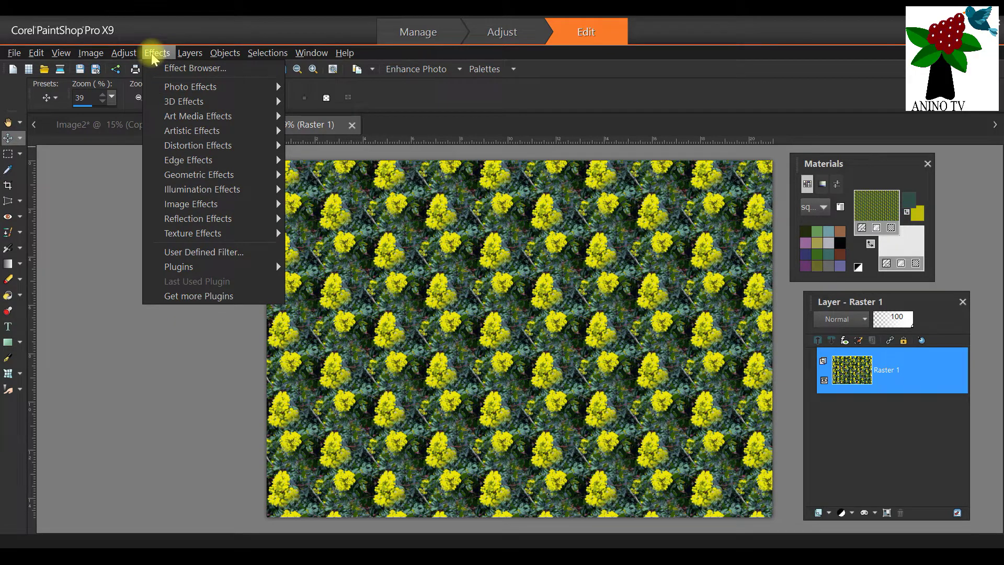
mouse_move(213, 231)
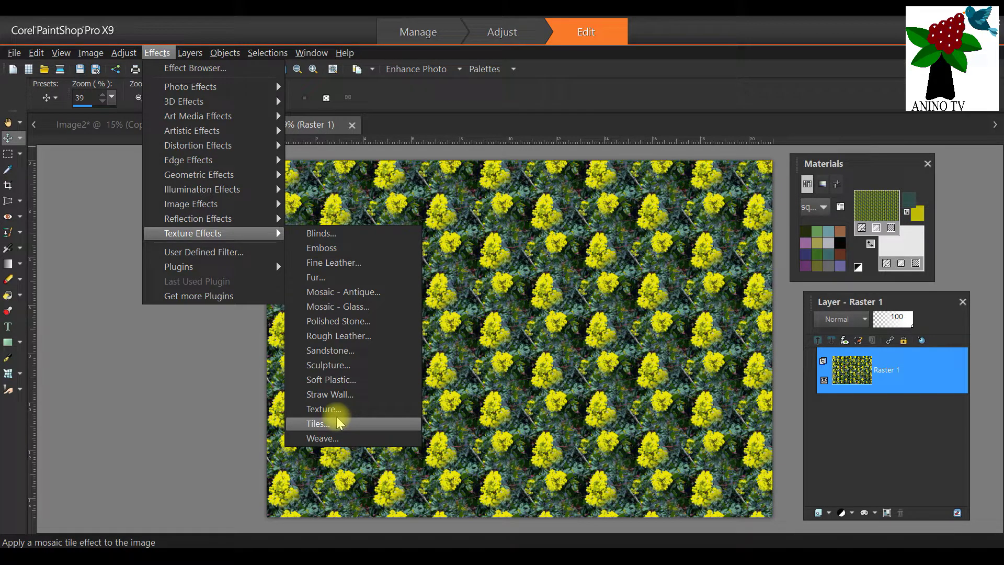
left_click(129, 21)
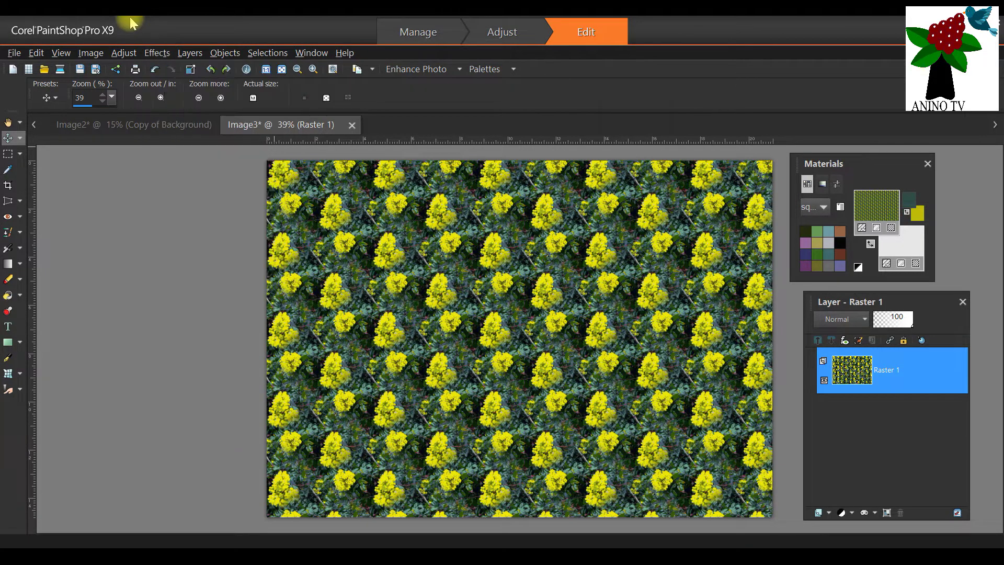
Duplicate the Raster 1 layer and hide the original layer beneath the copy
right_click(874, 377)
left_click(842, 397)
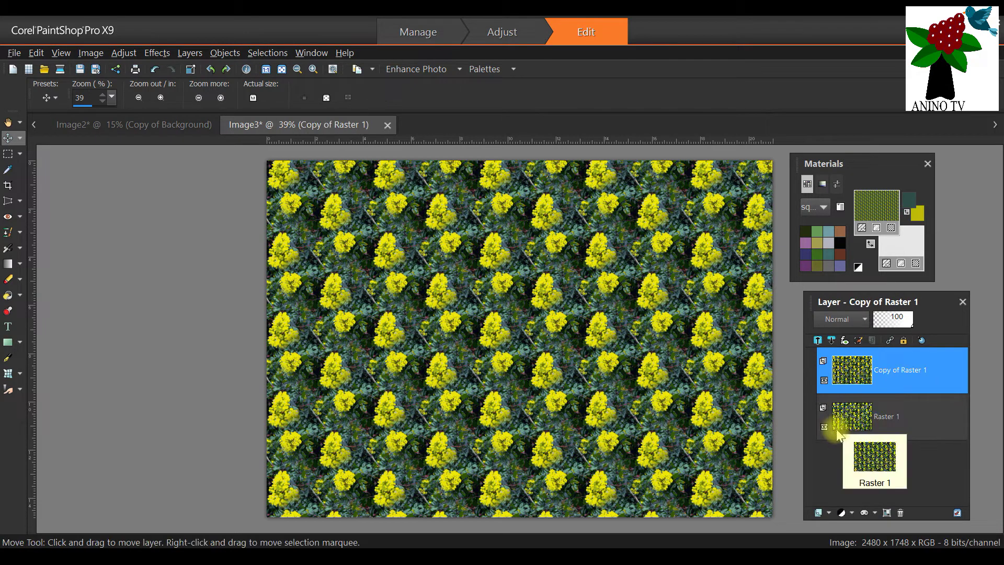
left_click_drag(842, 304, 263, 229)
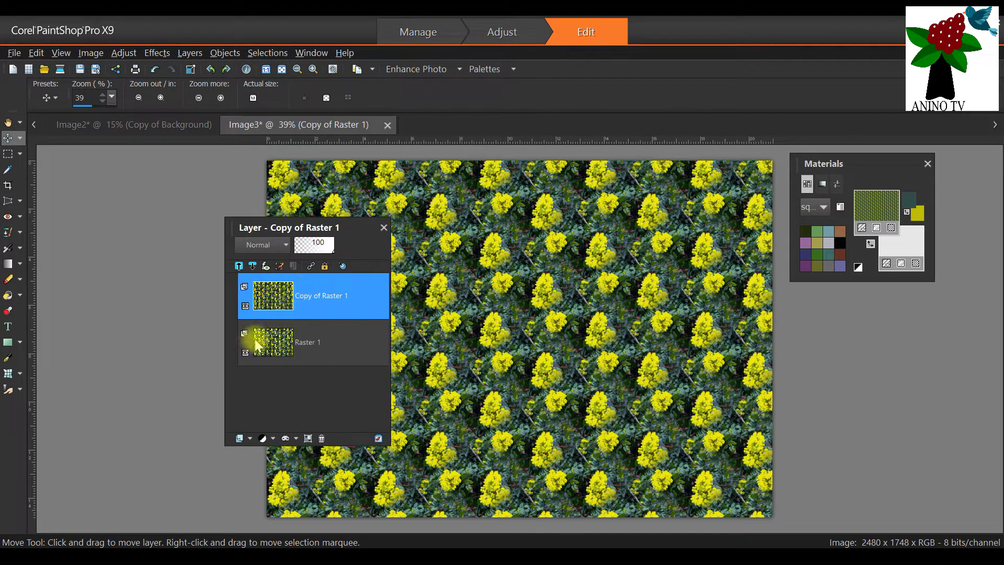
left_click(245, 353)
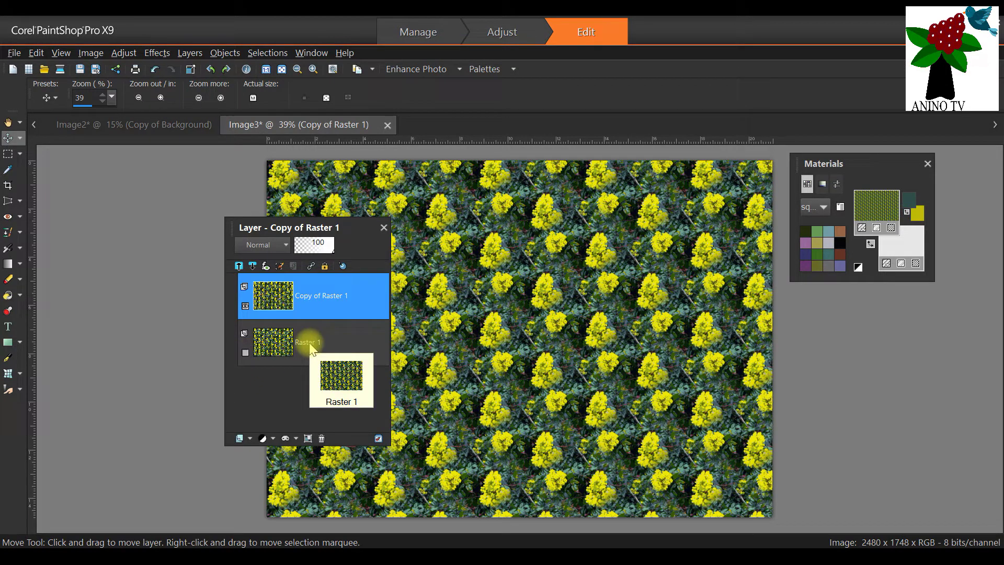
left_click_drag(278, 228, 837, 305)
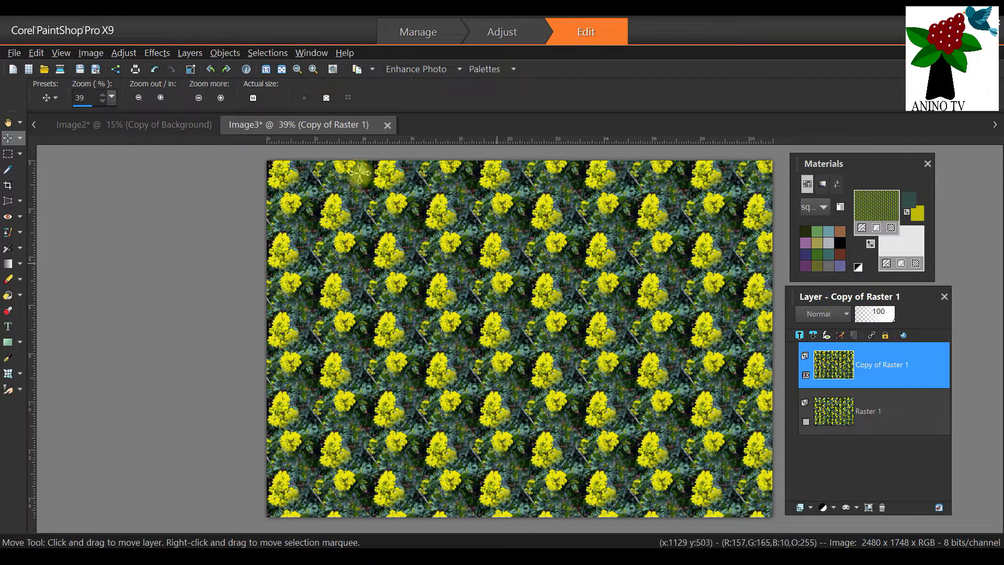
Start the Weave texture effect on the Copy of Raster 1 layer and place its dialog clear of most of the image
left_click(157, 53)
mouse_move(195, 234)
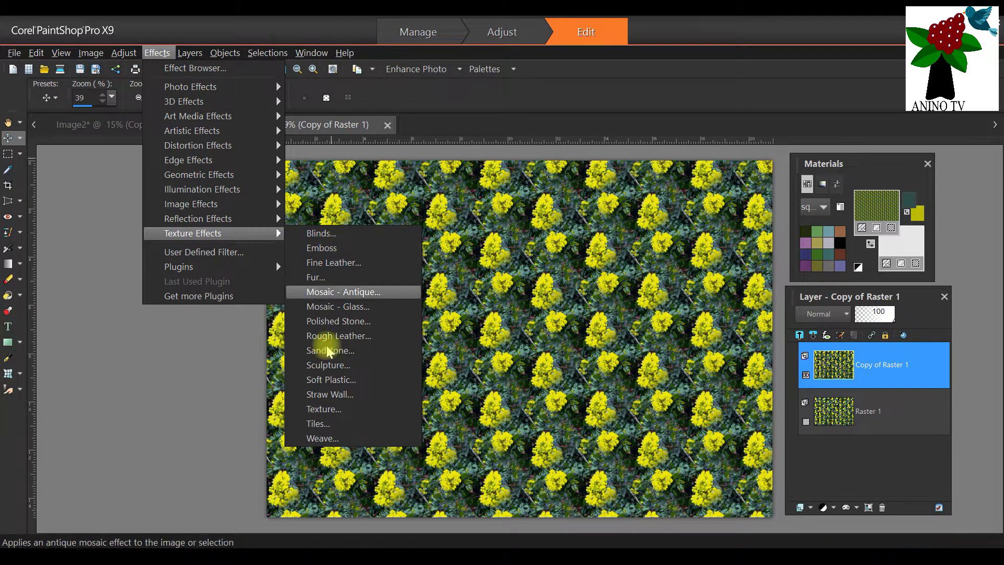
left_click(331, 439)
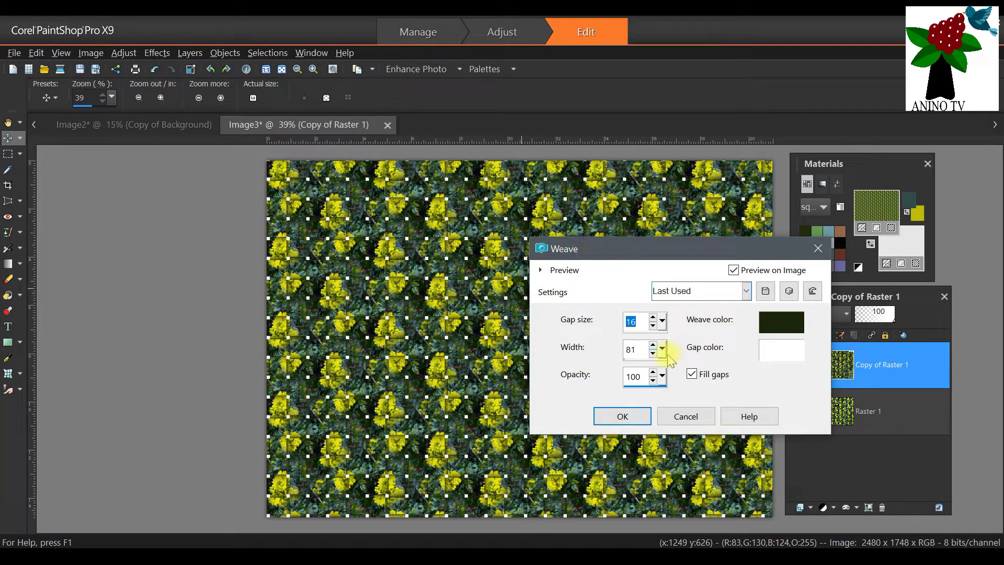
left_click_drag(614, 257, 748, 261)
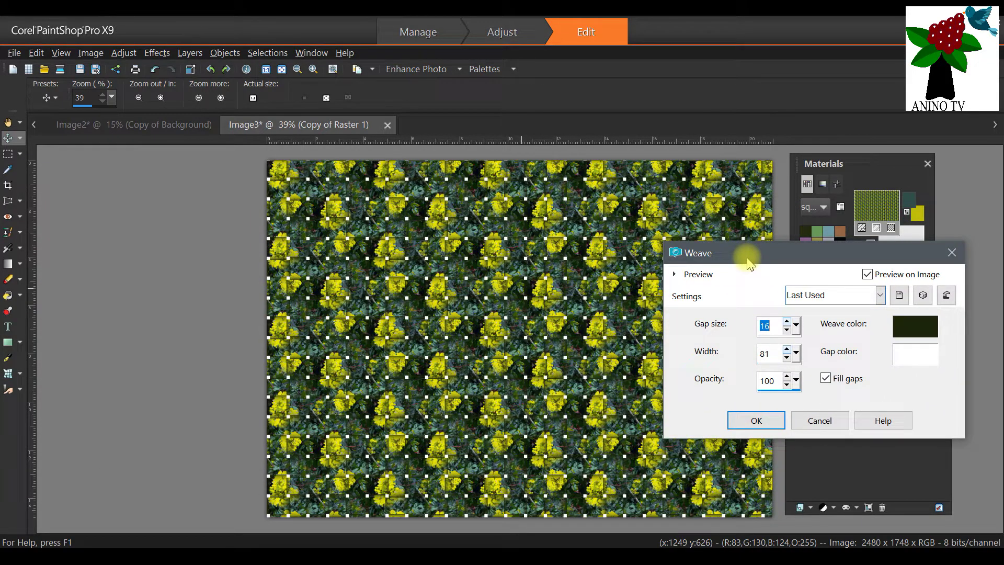
left_click_drag(748, 262, 191, 232)
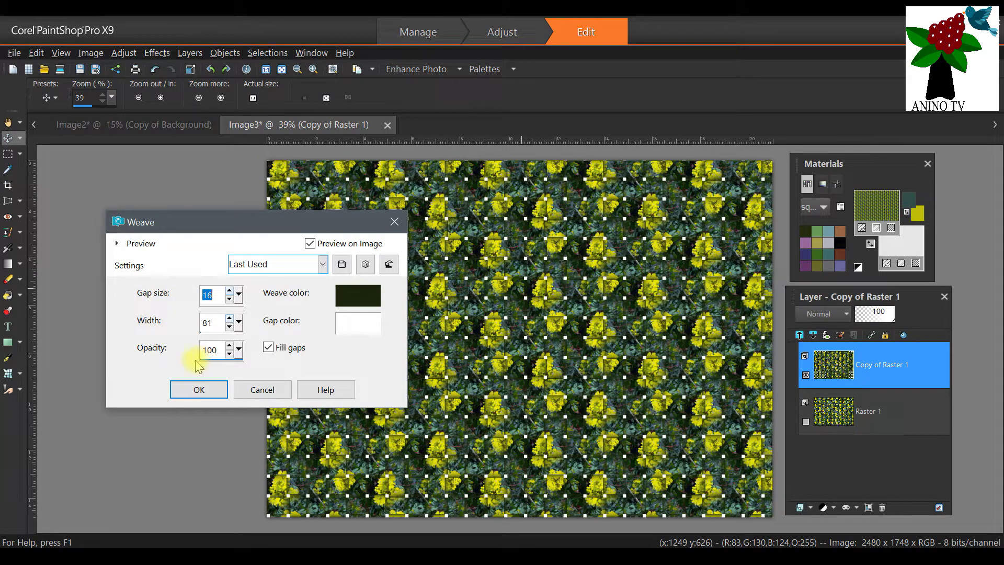
left_click_drag(284, 231, 207, 210)
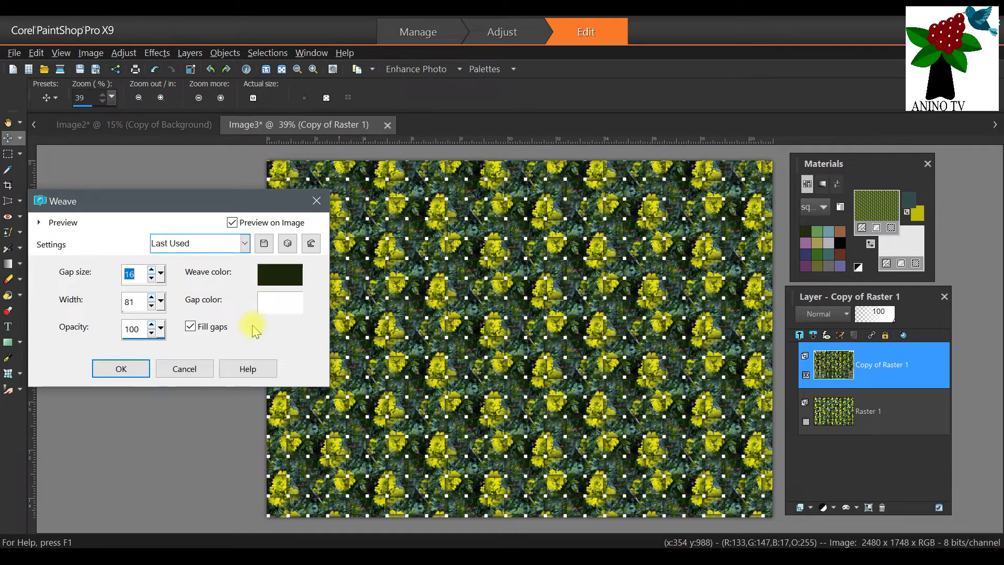
Try bright green #81ca28 as the weave color
left_click(282, 274)
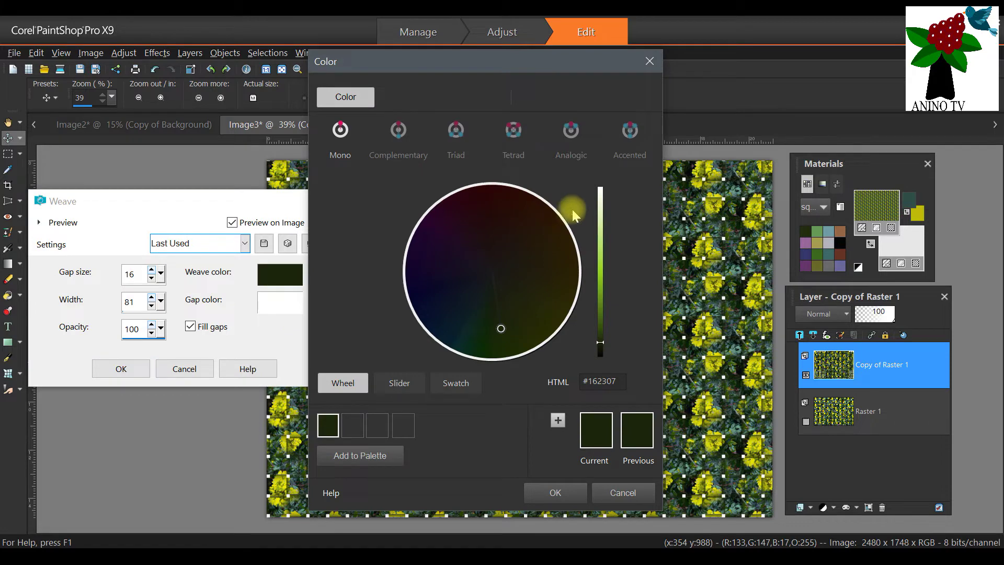
left_click_drag(600, 238, 600, 275)
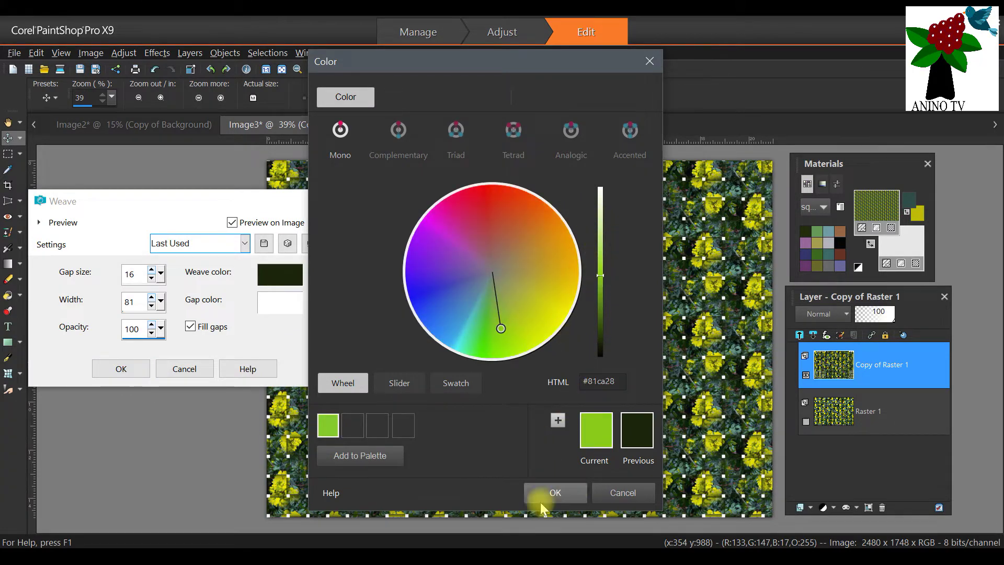
left_click(556, 493)
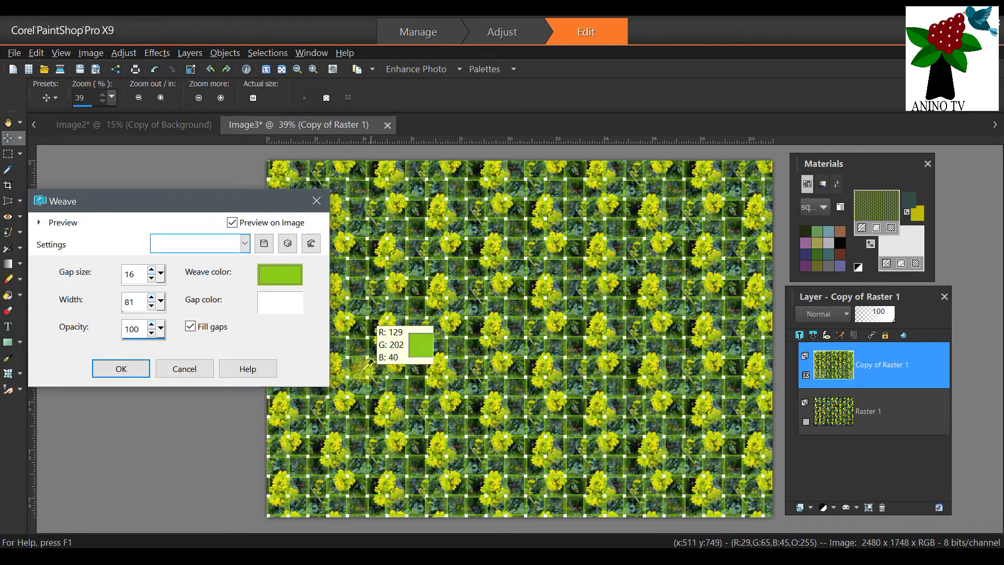
Set the weave color to dark green #1b2b09
left_click(269, 272)
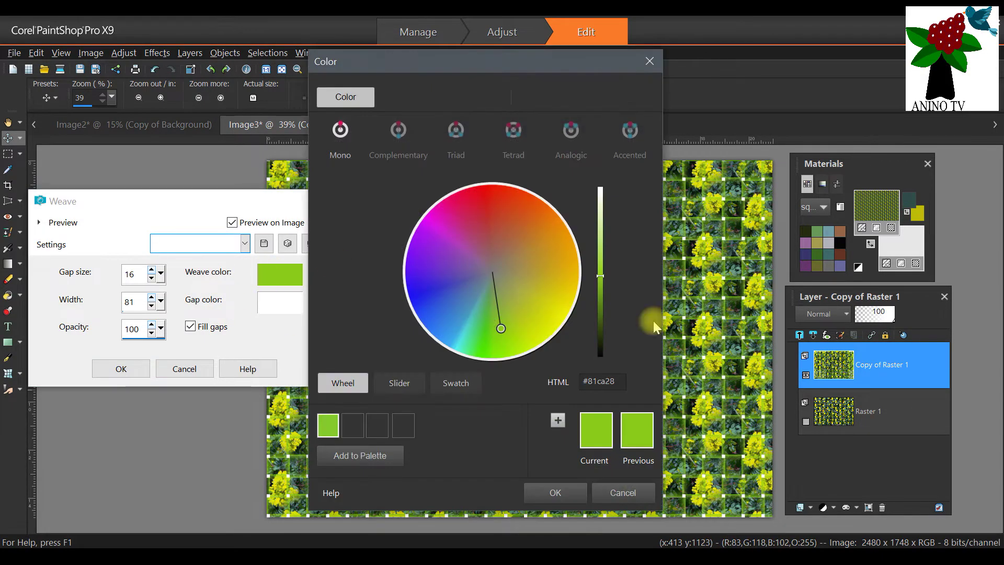
left_click(601, 337)
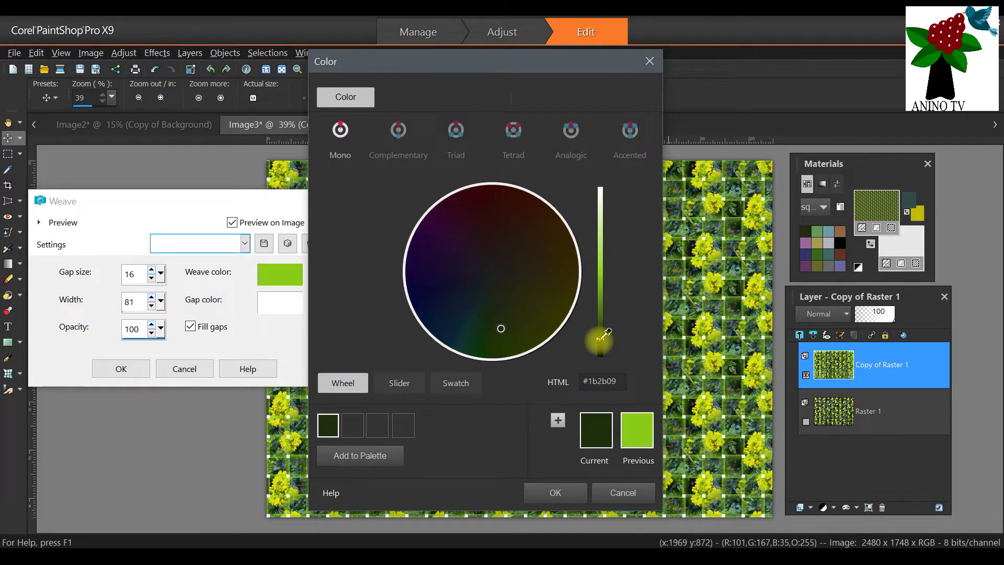
left_click(533, 491)
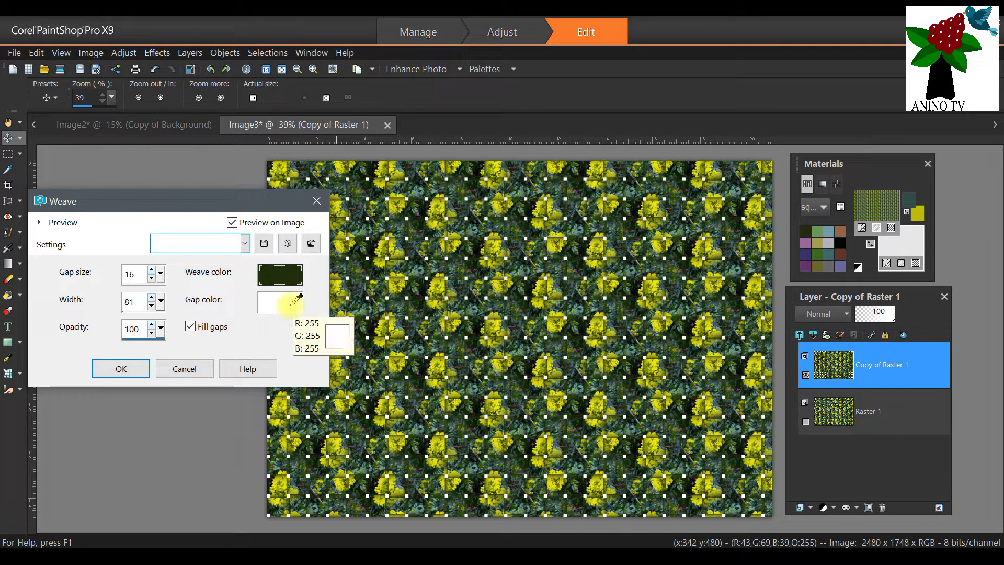
Compare the preview without filled gaps, and apply the weave with white filled gaps, gap size 16, width 81 and opacity 100
left_click(191, 331)
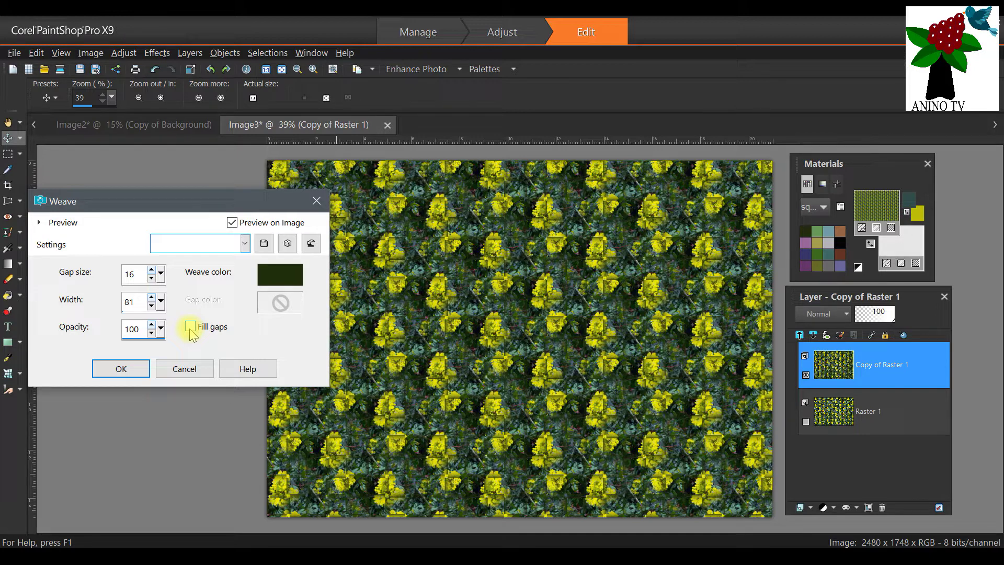
left_click(190, 329)
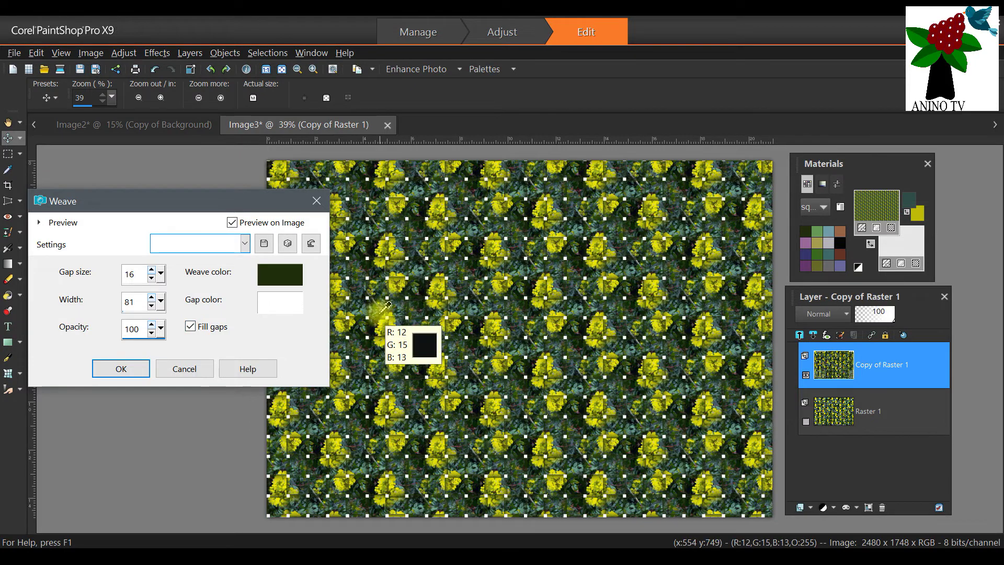
left_click(122, 369)
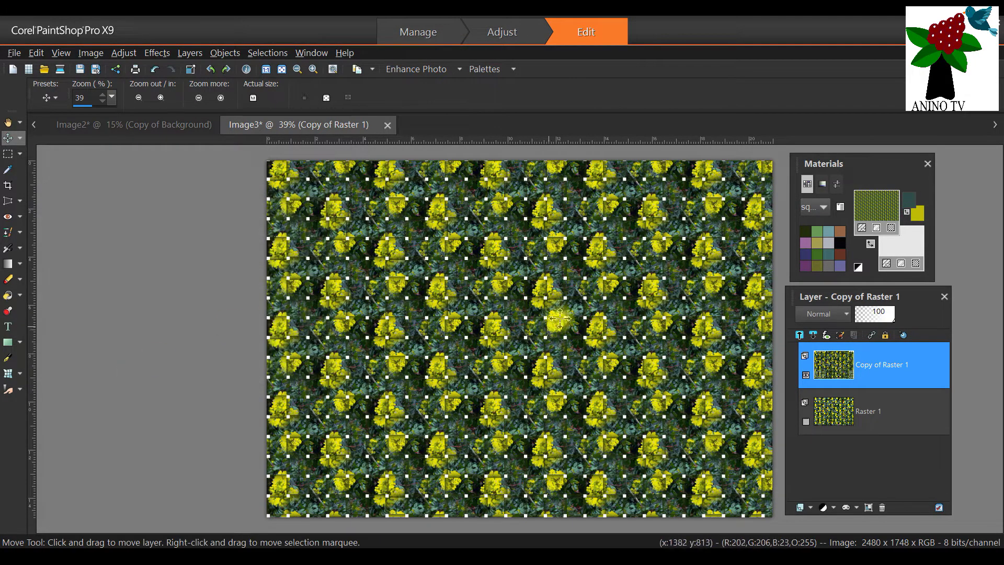
left_click_drag(700, 341, 696, 352)
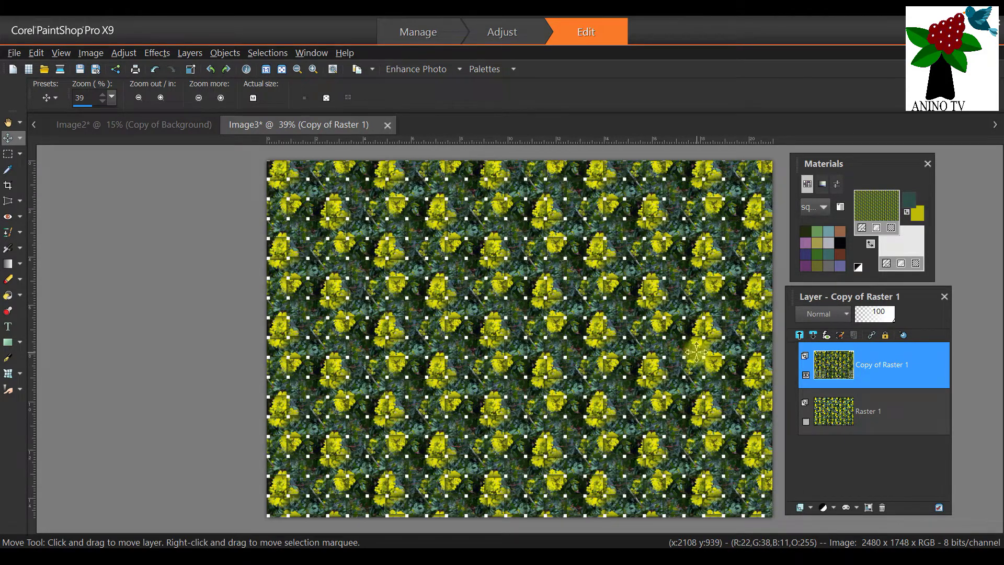
scroll(697, 352, "down", 2)
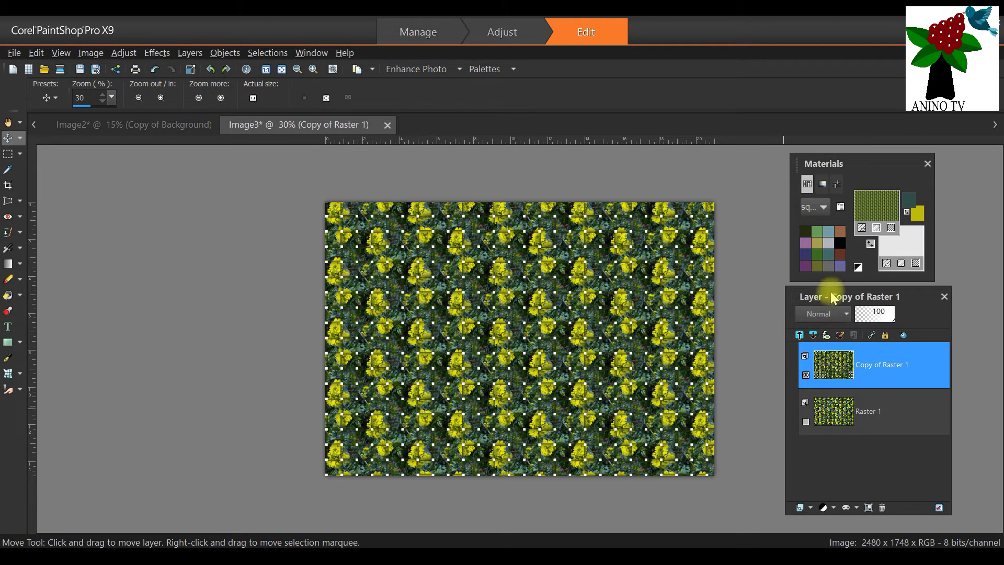
mouse_move(829, 297)
left_mouse_down()
mouse_move(229, 217)
mouse_move(853, 349)
mouse_move(830, 305)
left_mouse_up()
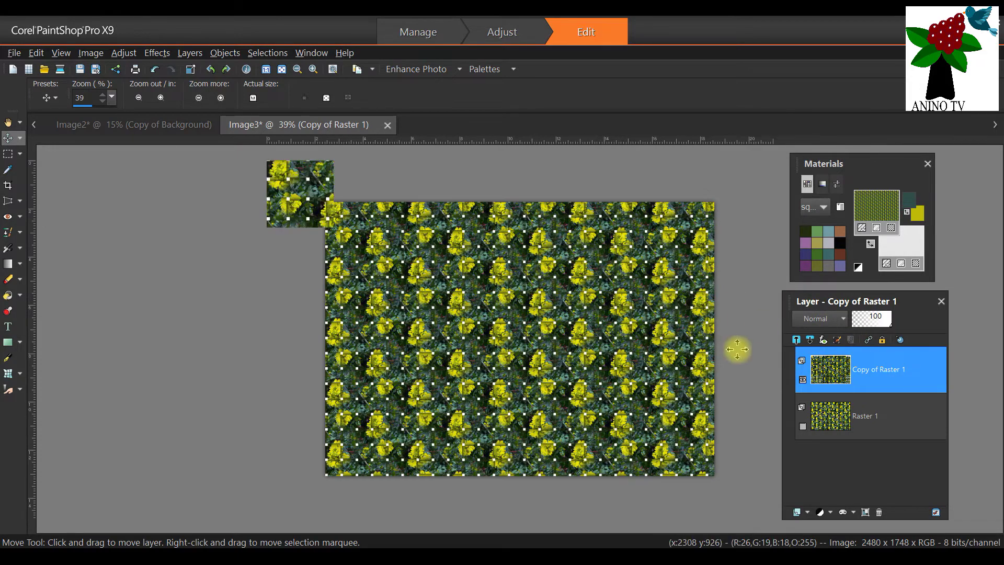
scroll(737, 350, "up", 1)
scroll(673, 320, "down", 1)
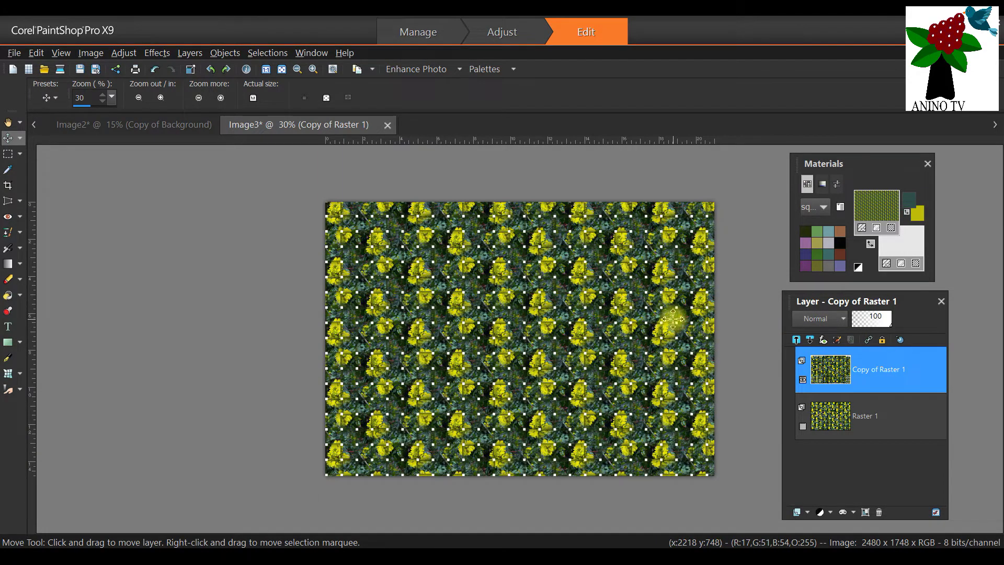
scroll(674, 319, "up", 1)
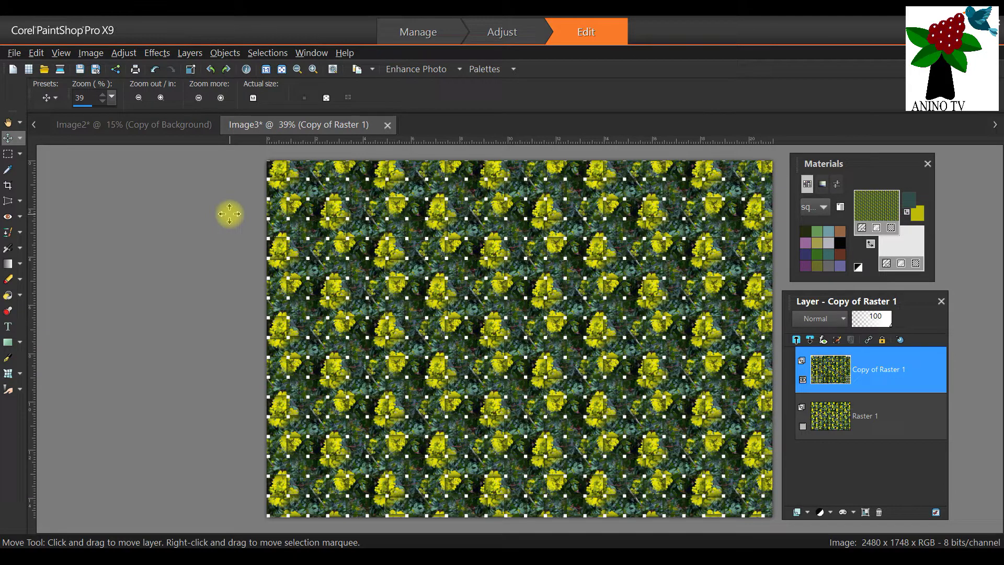
Try a symmetric 0.250 cm border in bright flower yellow (235, 227, 15) around the woven image, and undo it
left_click(86, 54)
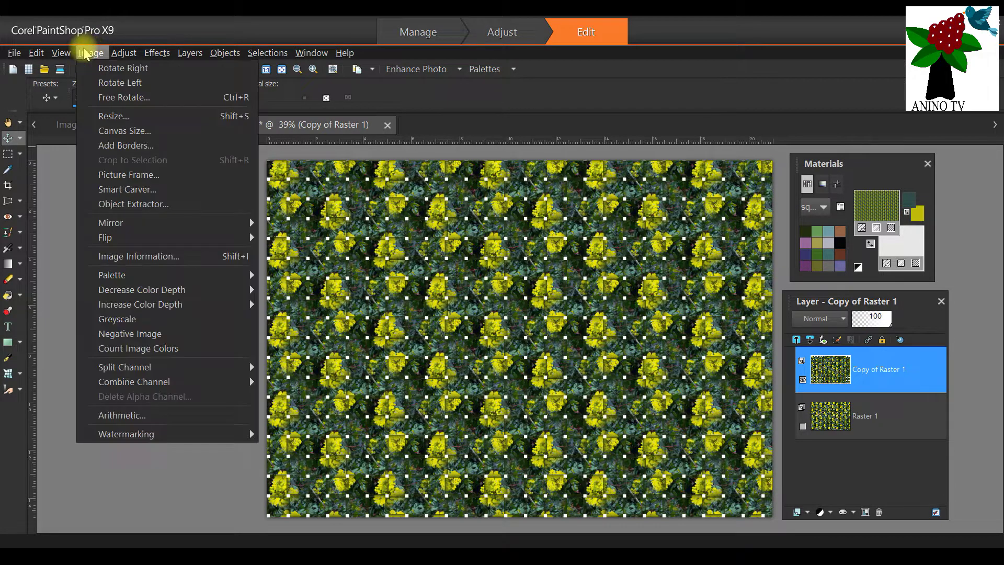
left_click(134, 145)
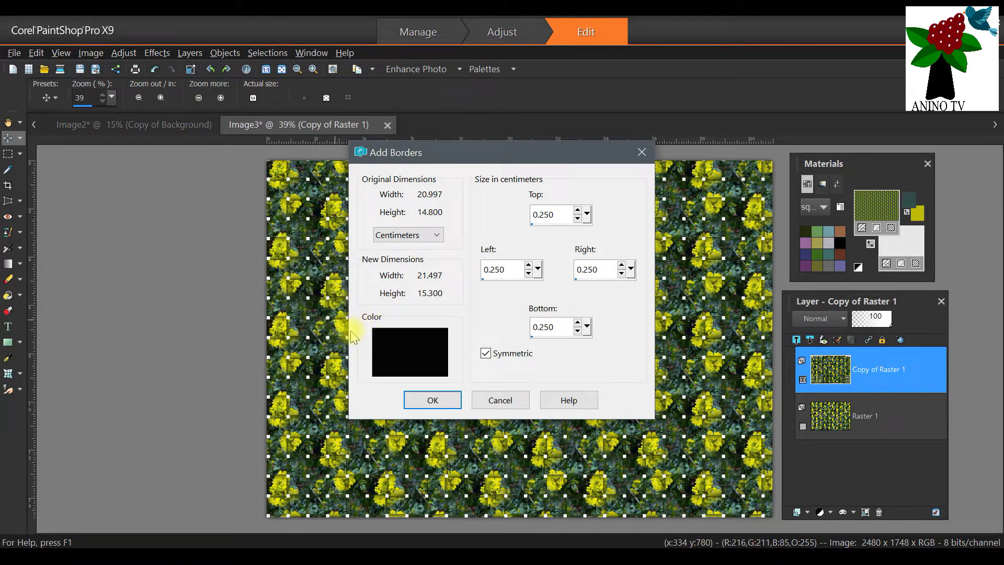
left_click(283, 313)
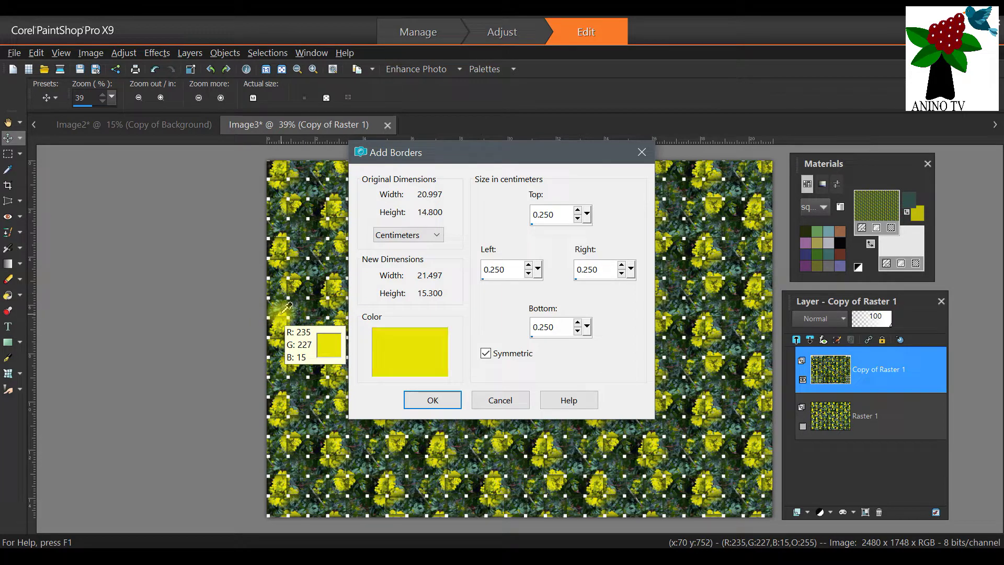
left_click(432, 400)
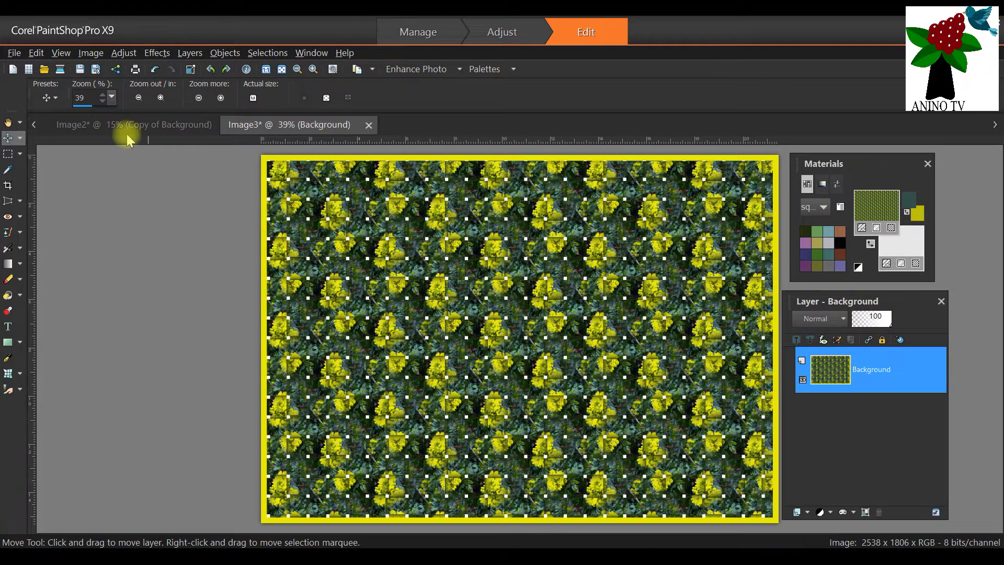
left_click(35, 53)
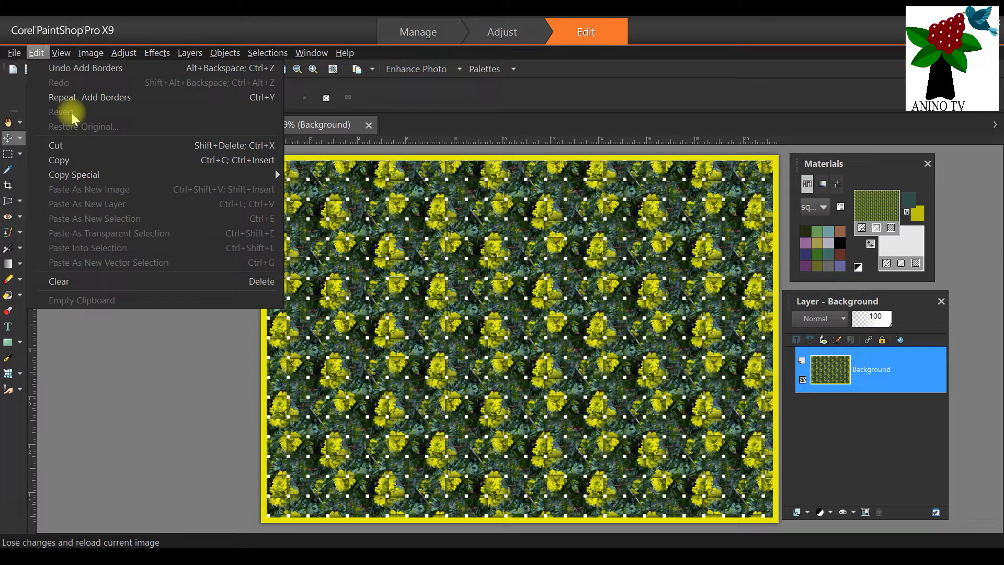
left_click(100, 76)
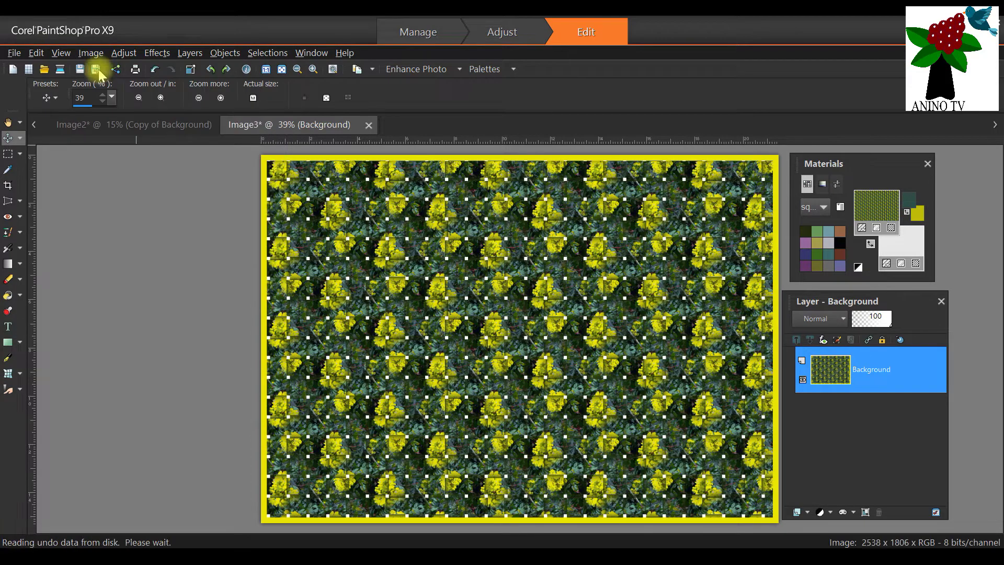
Add a symmetric 0.250 cm border in grey-green #456262, sampled from the pattern, around the woven image
left_click(91, 52)
left_click(142, 146)
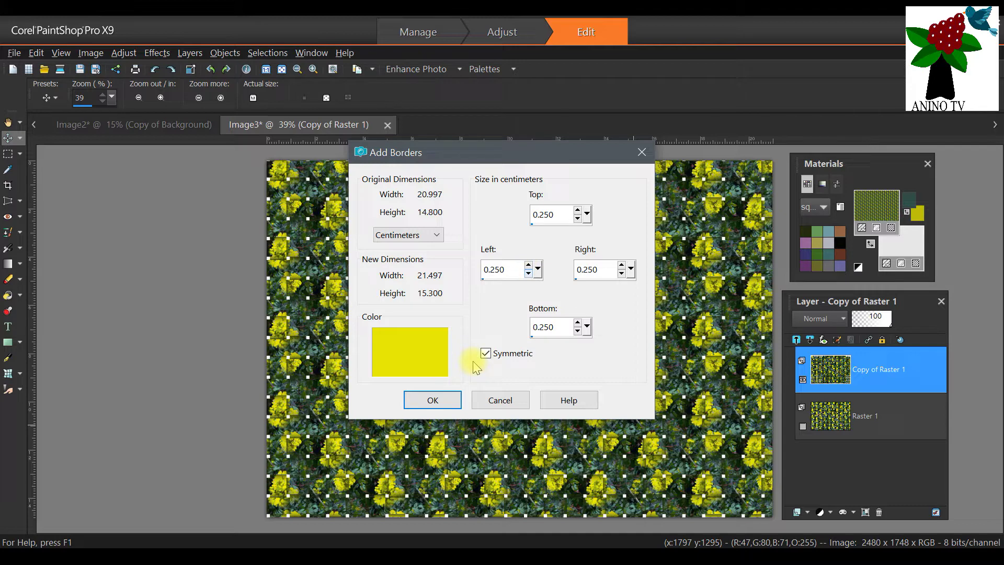
left_click(422, 339)
left_click_drag(393, 82, 578, 73)
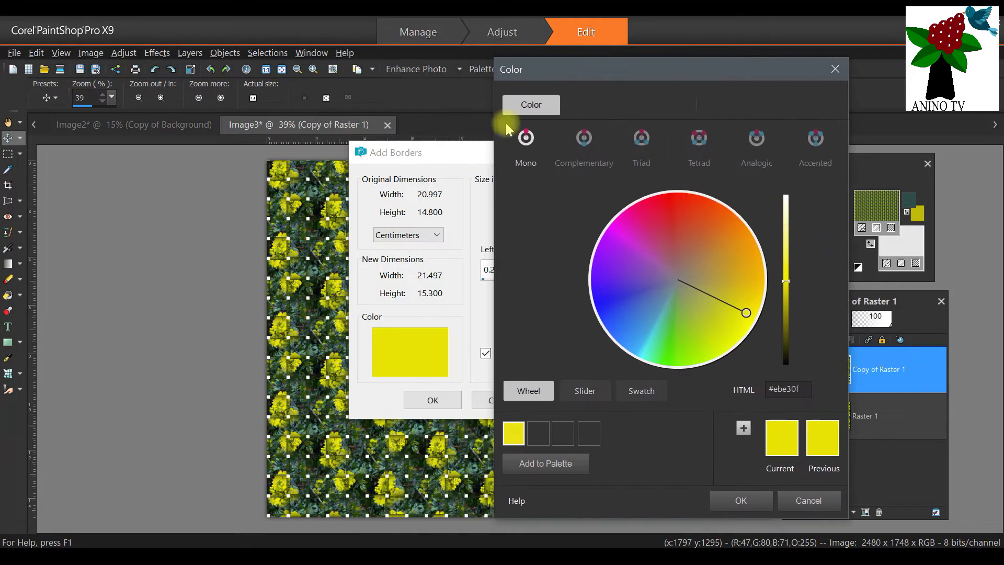
left_click(301, 300)
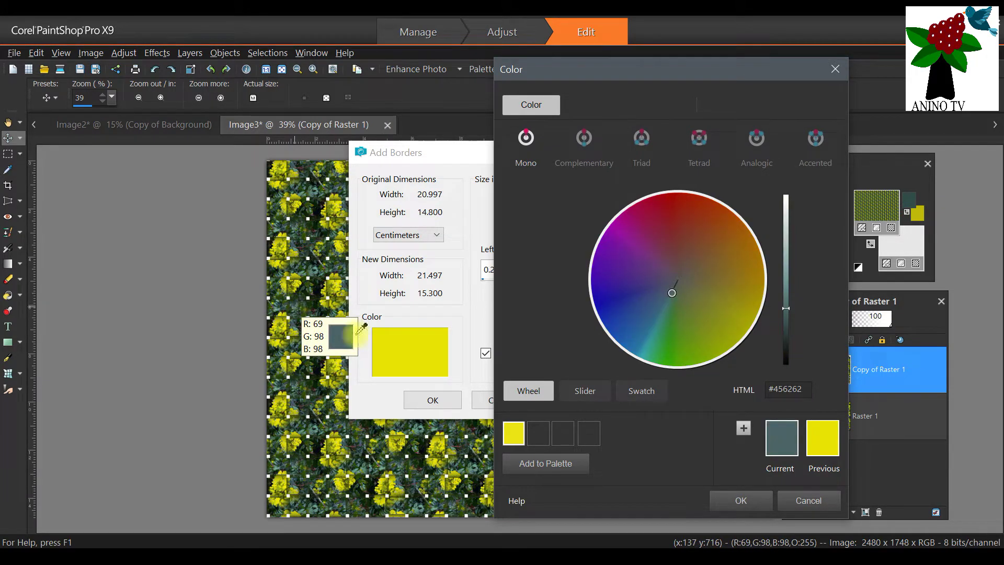
left_click(758, 500)
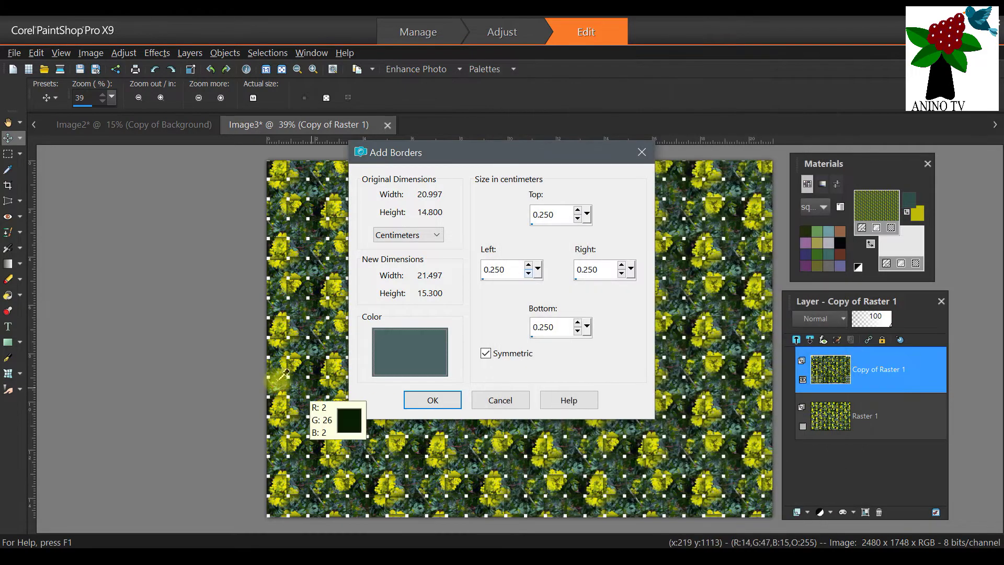
left_click(428, 401)
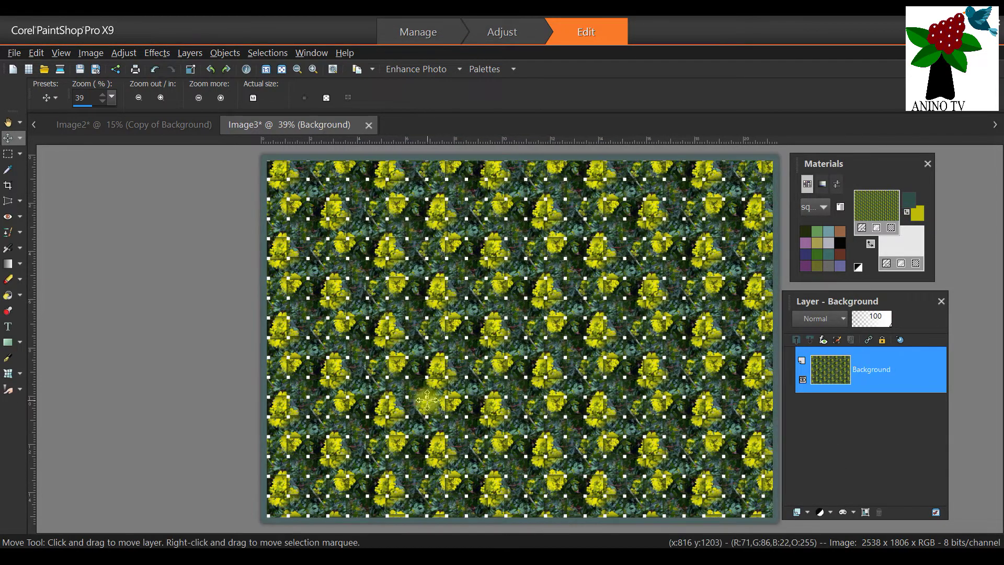
Add a second symmetric 0.250 cm border in yellow (203, 198, 14), sampled from a flower, outside the grey-green one
left_click(102, 101)
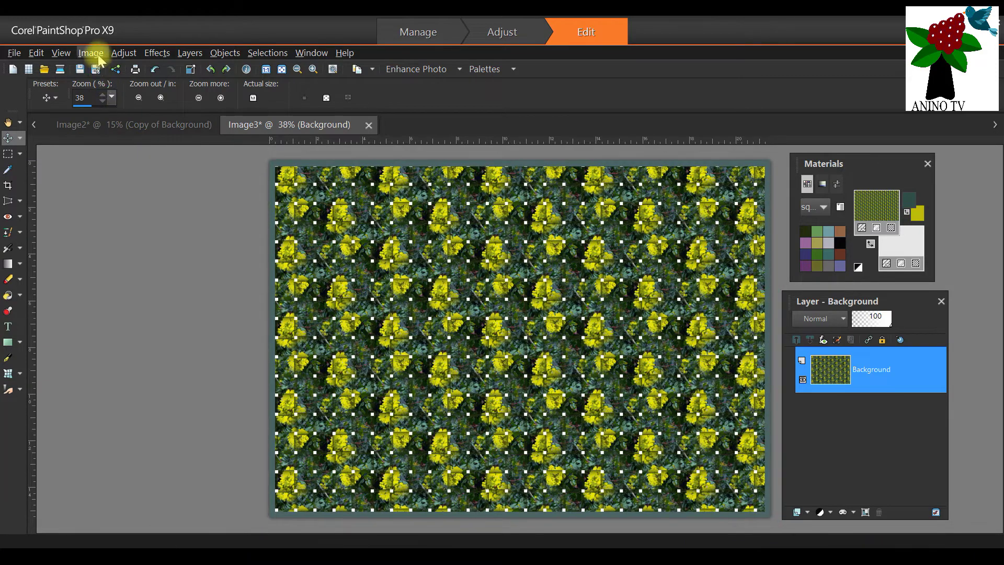
left_click(91, 53)
left_click(128, 145)
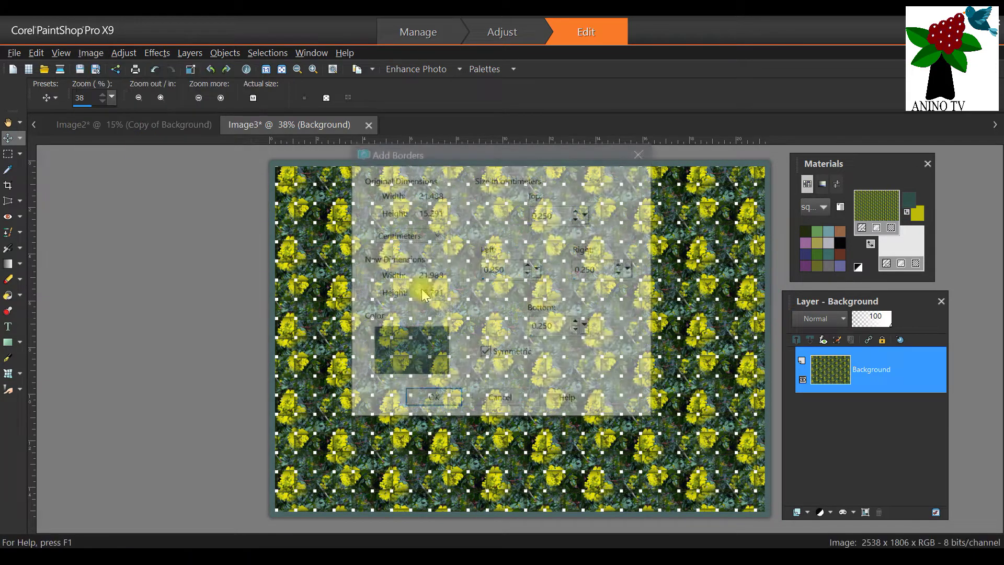
left_click(317, 354)
left_click(452, 404)
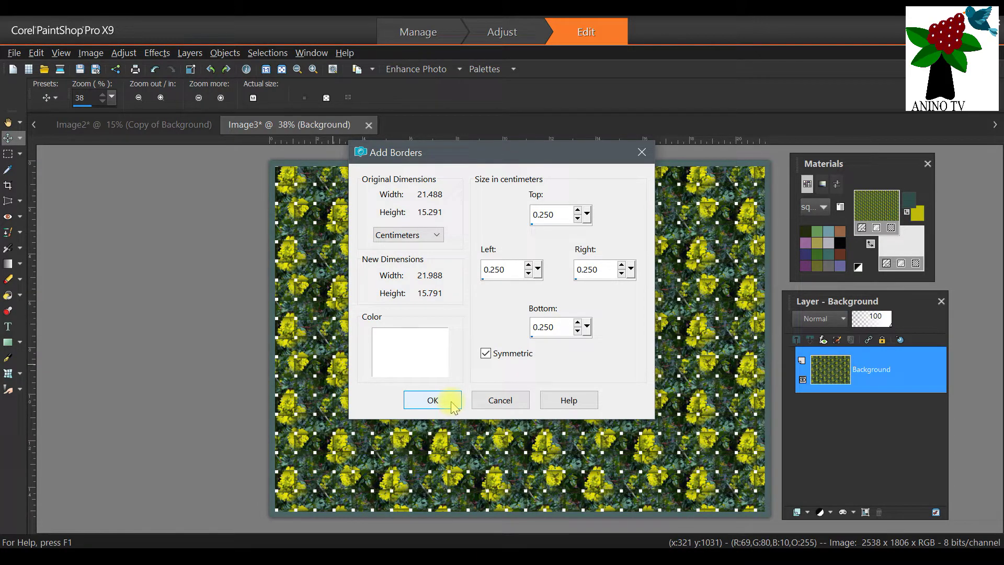
left_click(292, 238)
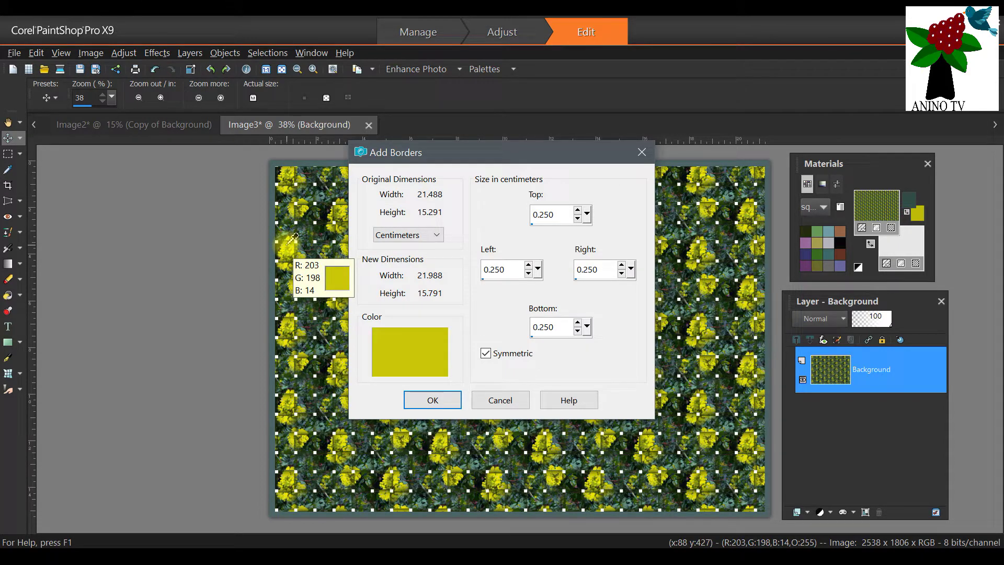
left_click(449, 403)
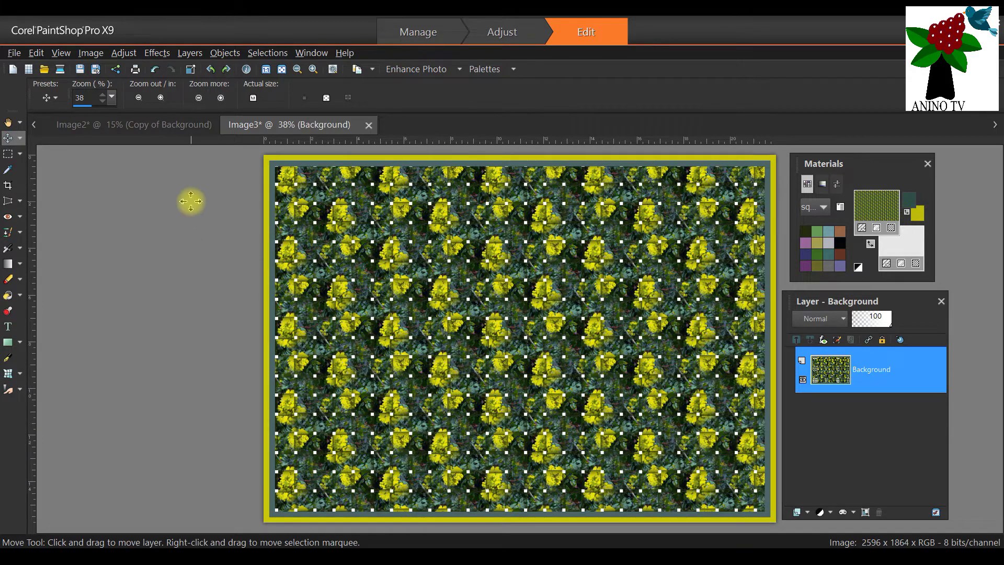
Add a symmetric 0.150 cm white #ffffff border outside the yellow one
left_click(91, 52)
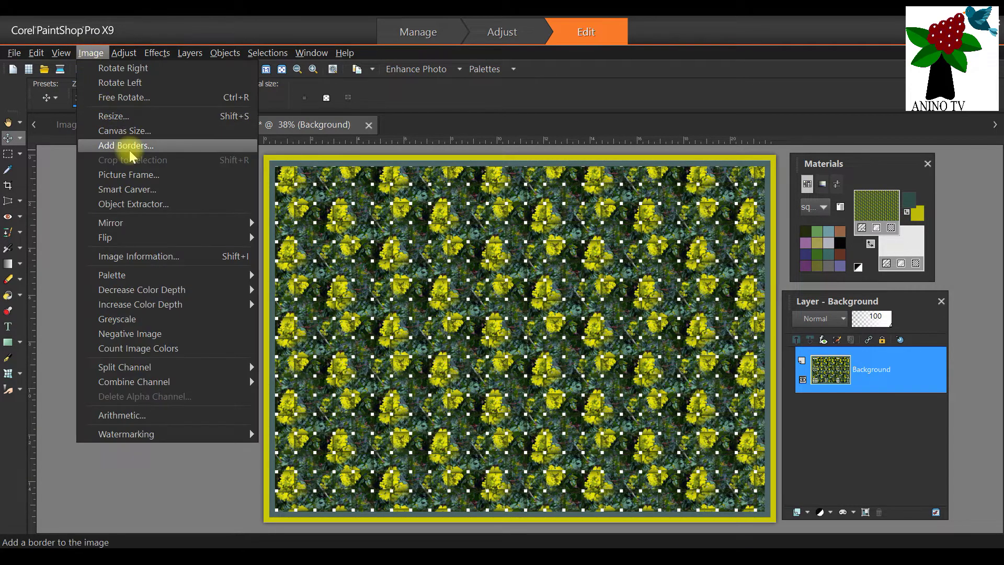
left_click(125, 139)
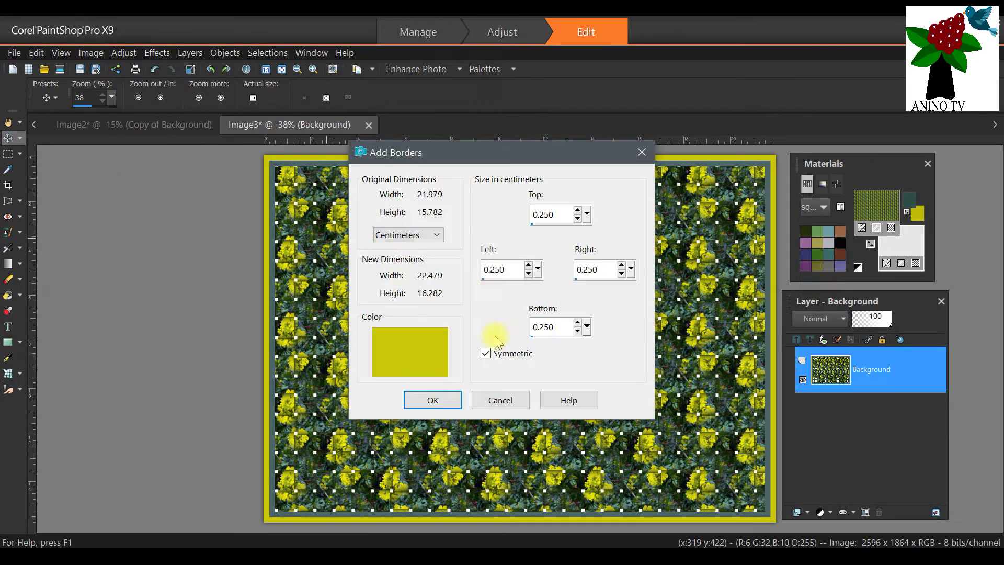
left_click(319, 331)
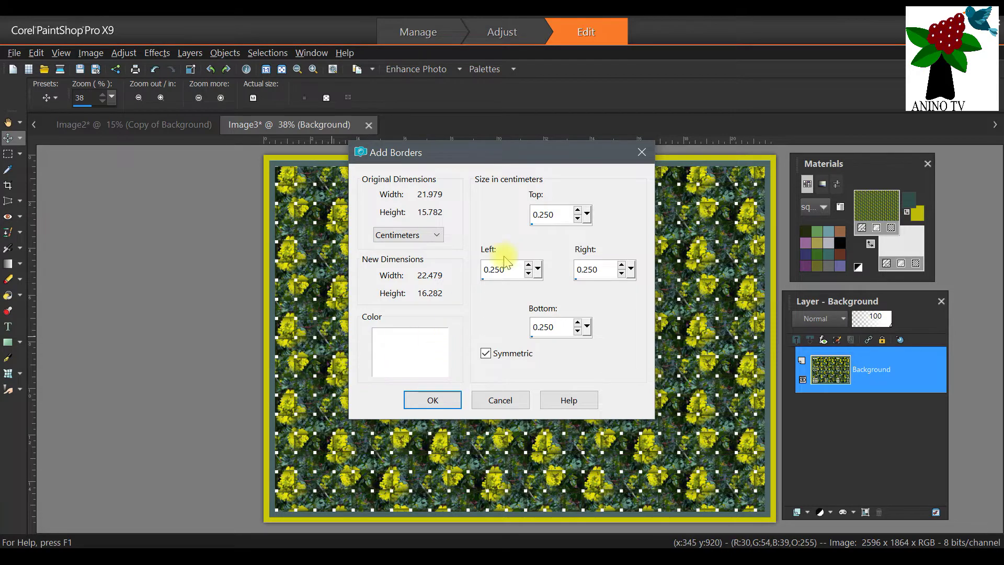
left_click(432, 355)
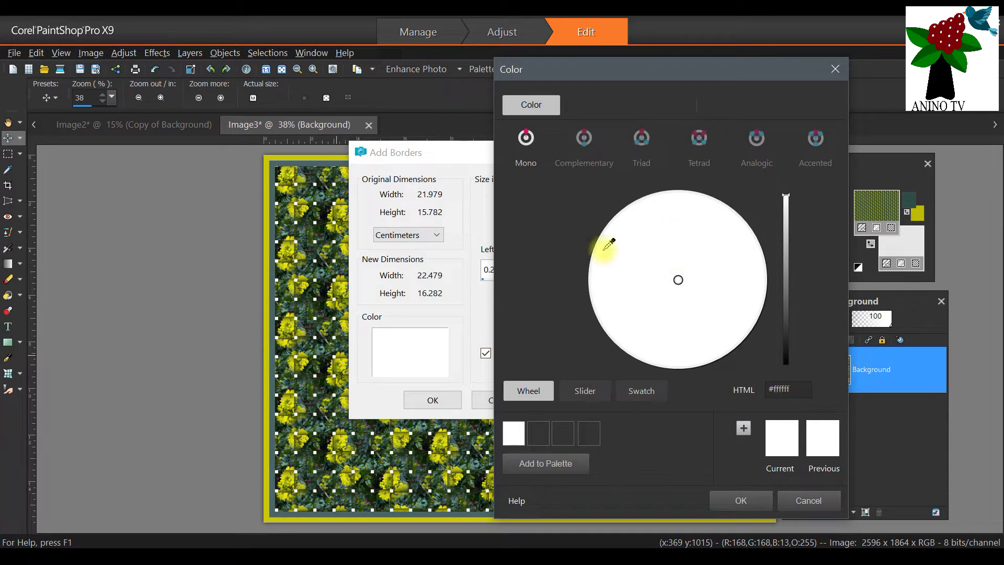
left_click(718, 499)
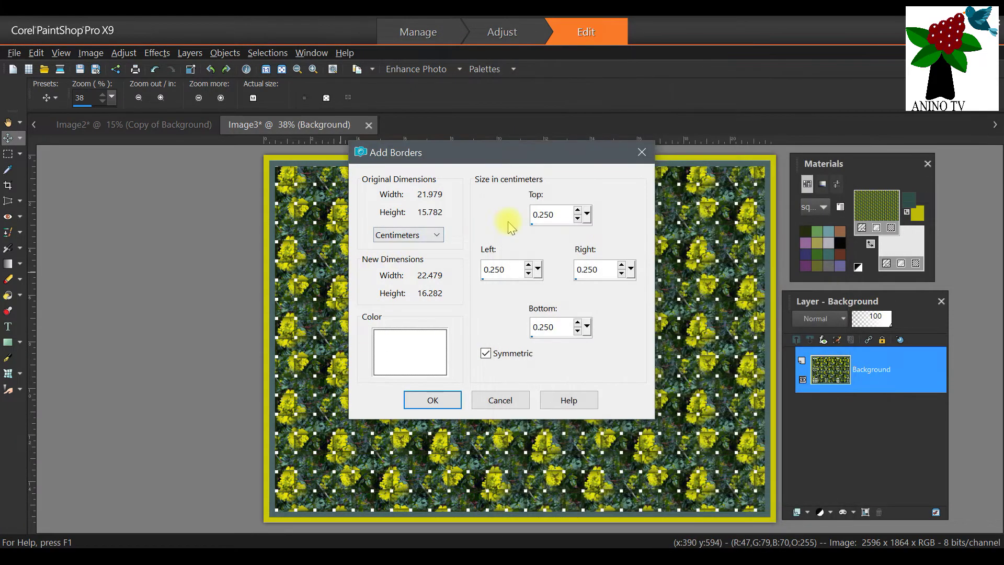
left_click(542, 217)
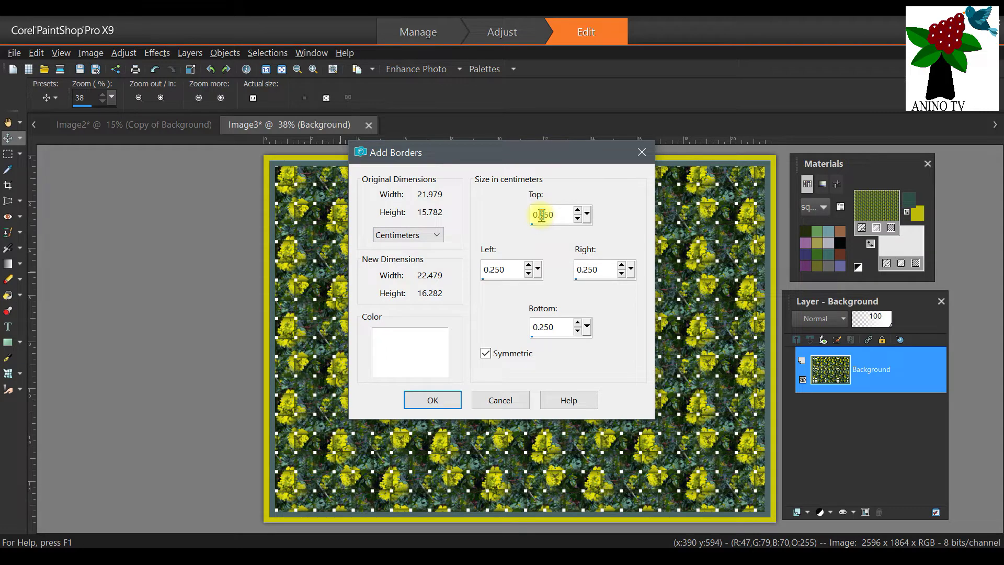
key("shift+Right")
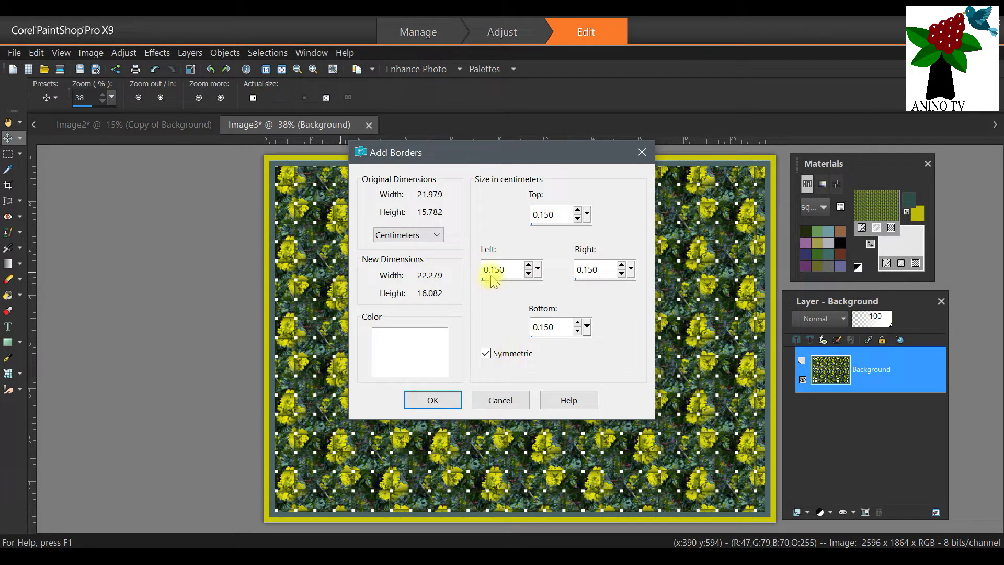
left_click(433, 401)
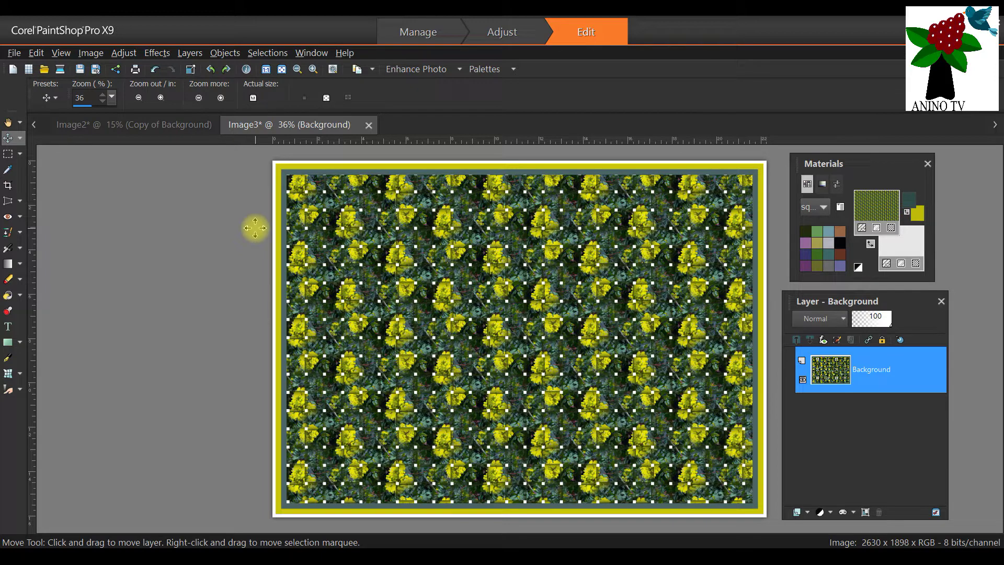
Add a symmetric 0.5 cm black #000000 border outside the white one
left_click(90, 53)
left_click(137, 147)
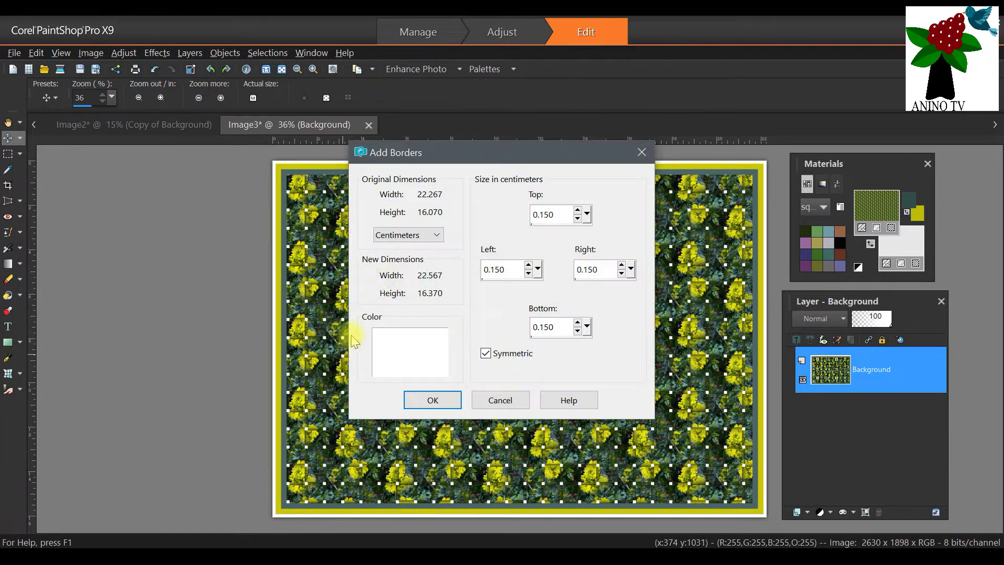
left_click(415, 351)
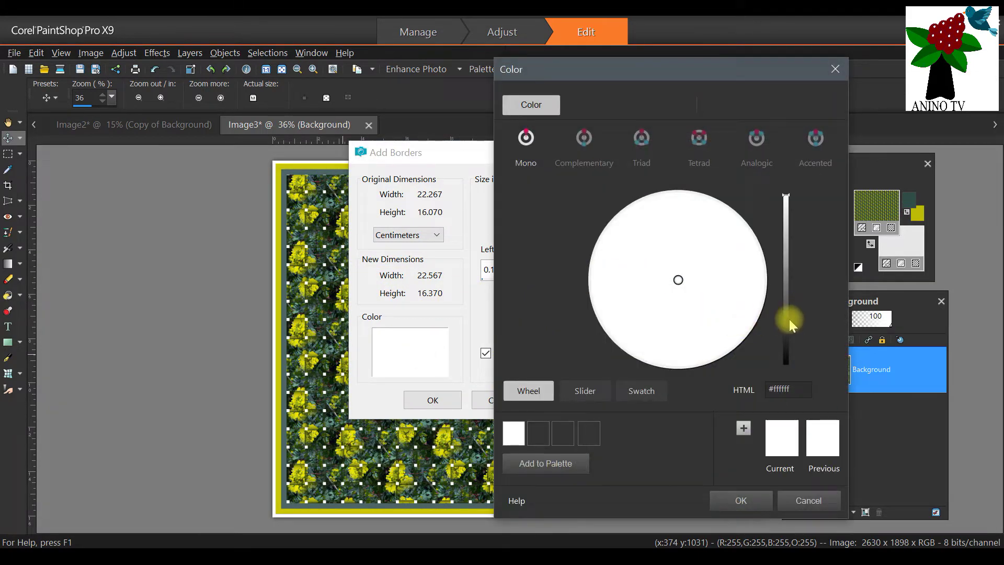
left_click_drag(786, 320, 788, 386)
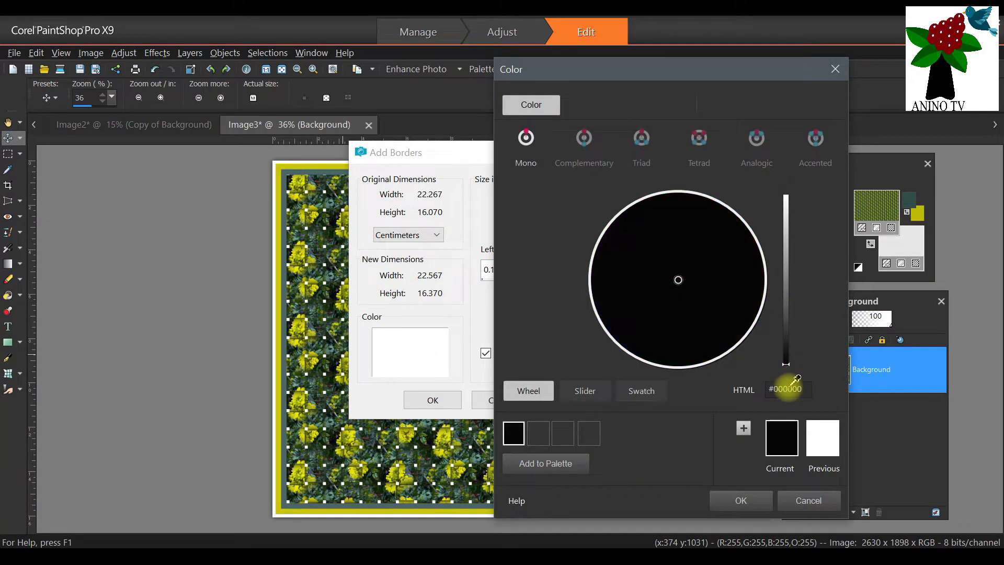
left_click(750, 494)
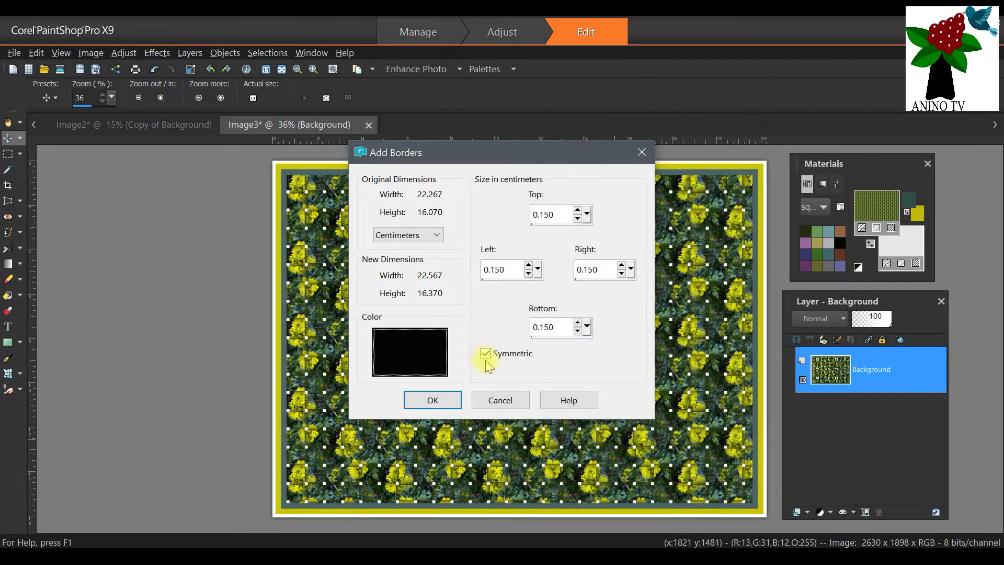
left_click(551, 219)
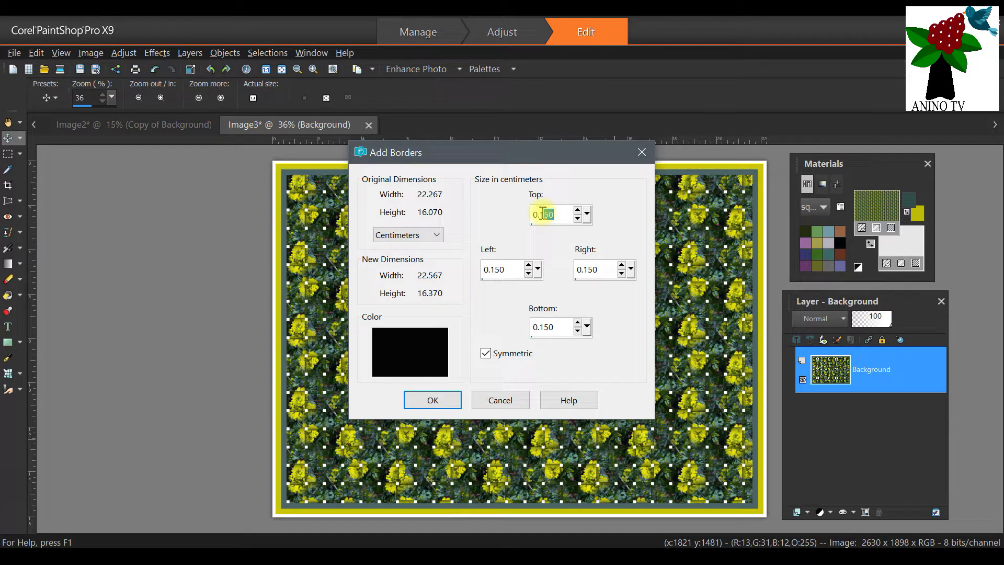
type("5")
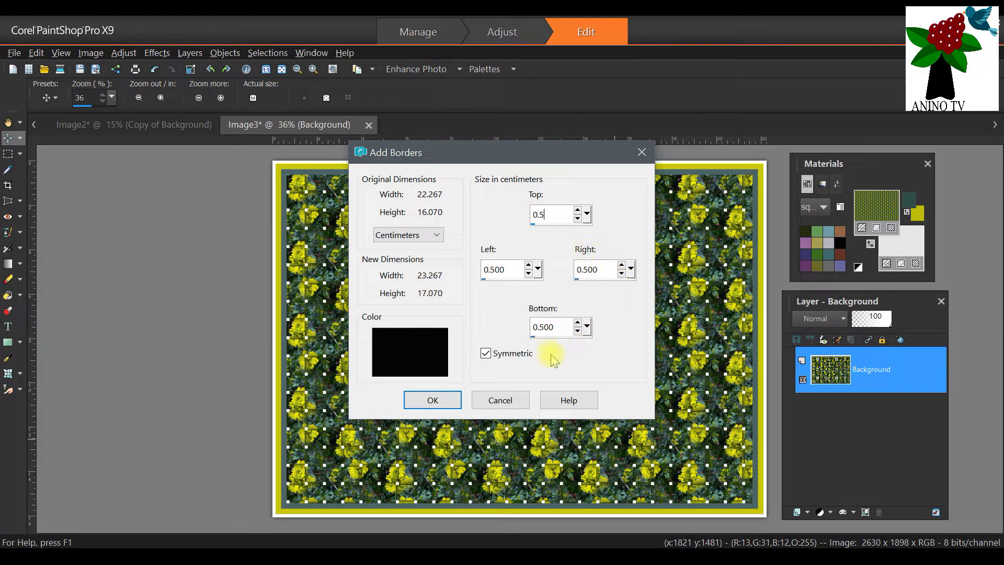
left_click(420, 403)
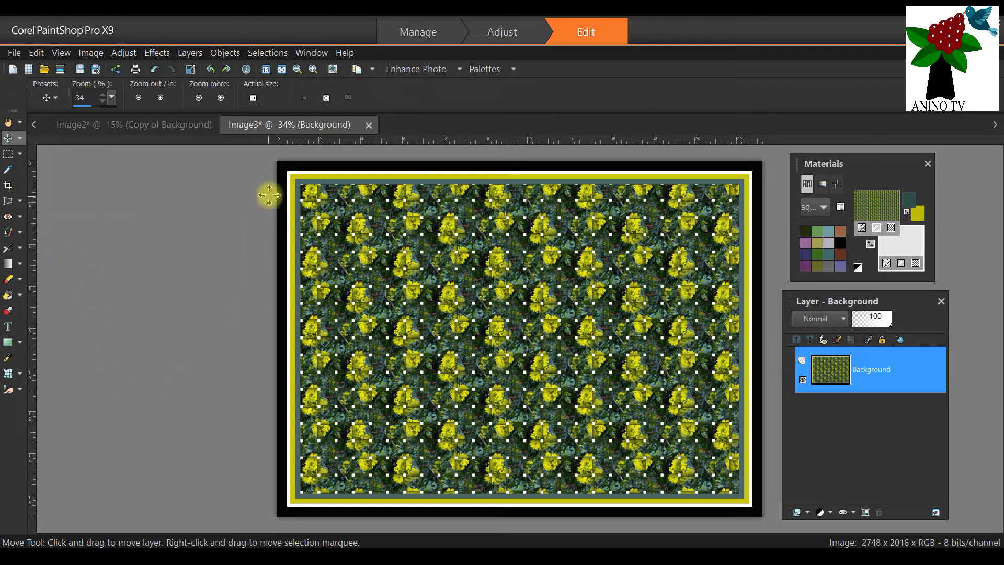
Flood fill the outer black border with the yellow flower pattern and check its upper corner up close
left_click(8, 295)
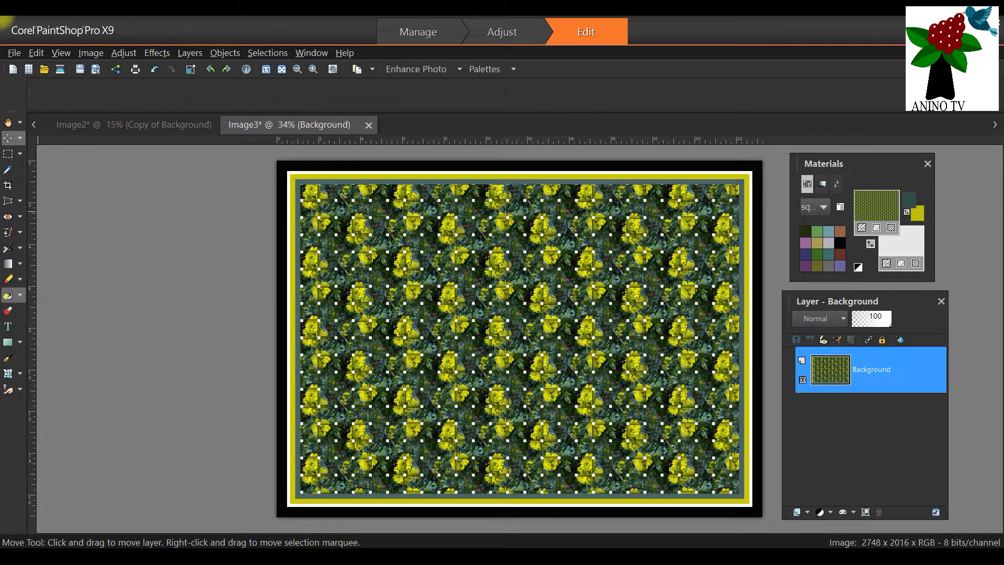
left_click(281, 169)
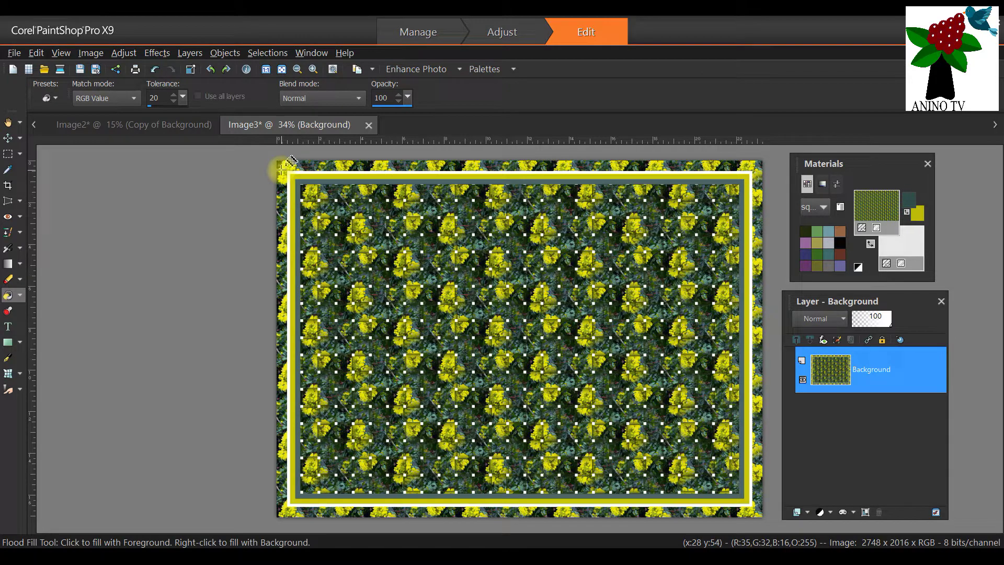
scroll(290, 160, "up", 2)
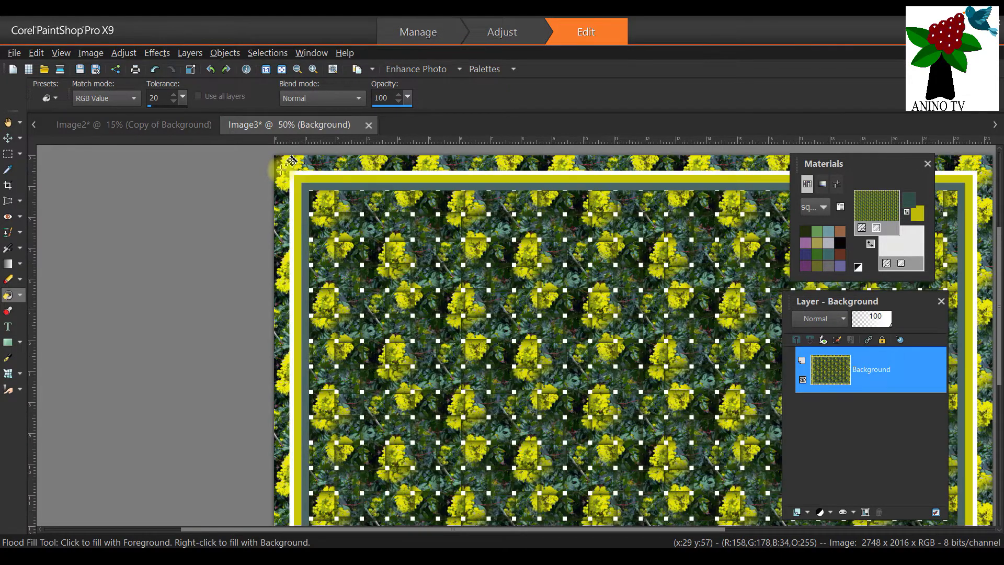
scroll(290, 160, "down", 3)
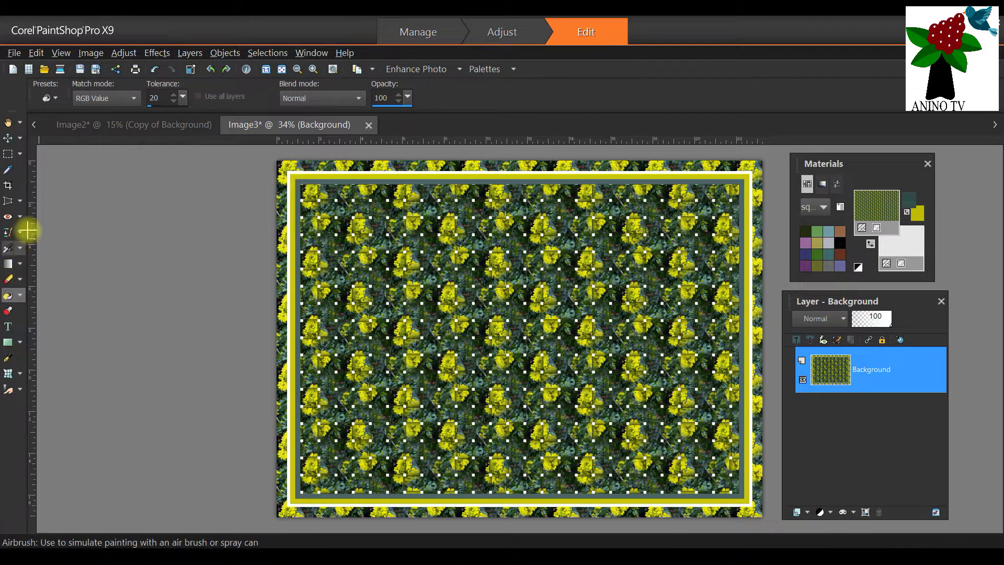
Undo the pattern fill on the outer border and select the black border area with the Magic Wand
left_click(21, 154)
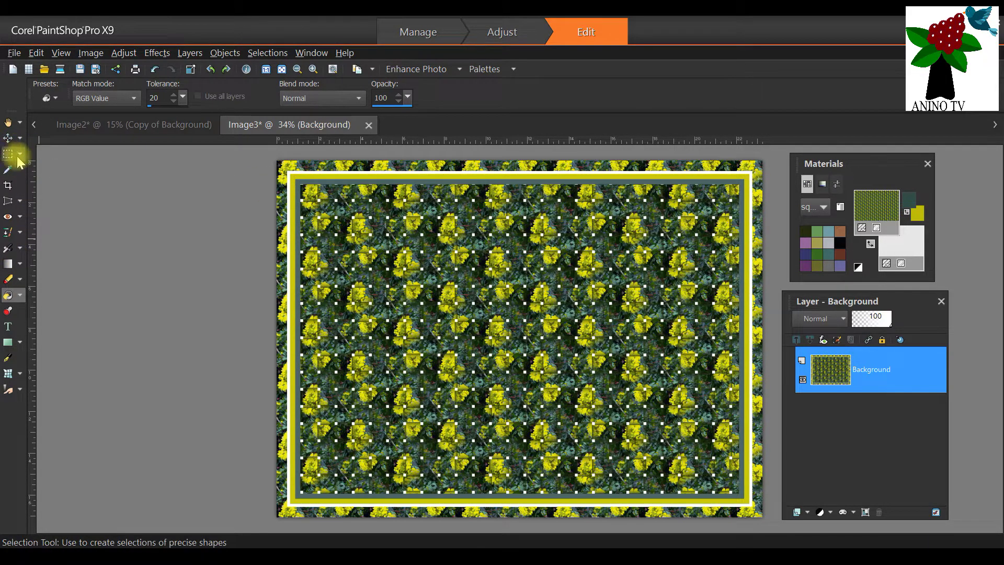
left_click(19, 154)
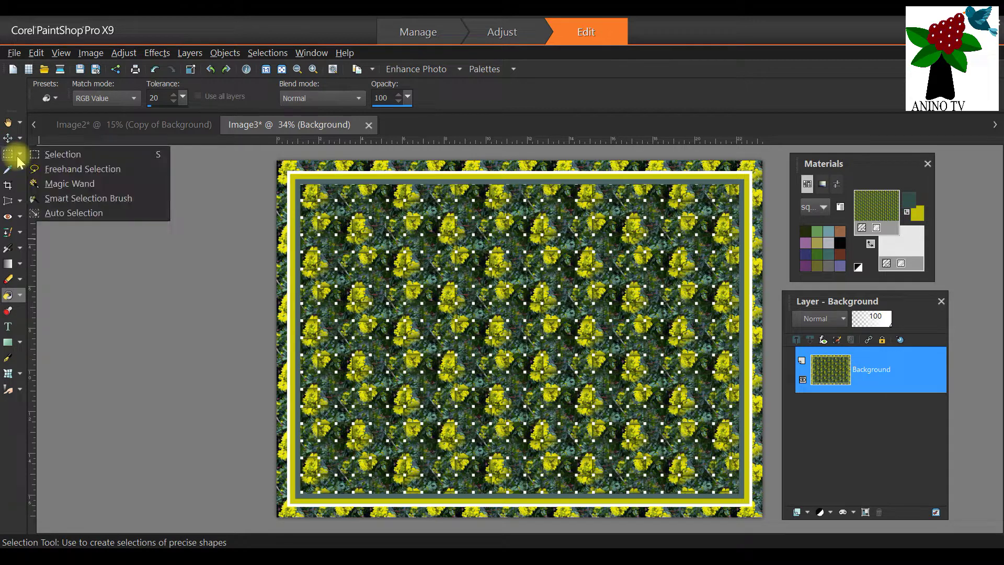
left_click(61, 183)
left_click(38, 53)
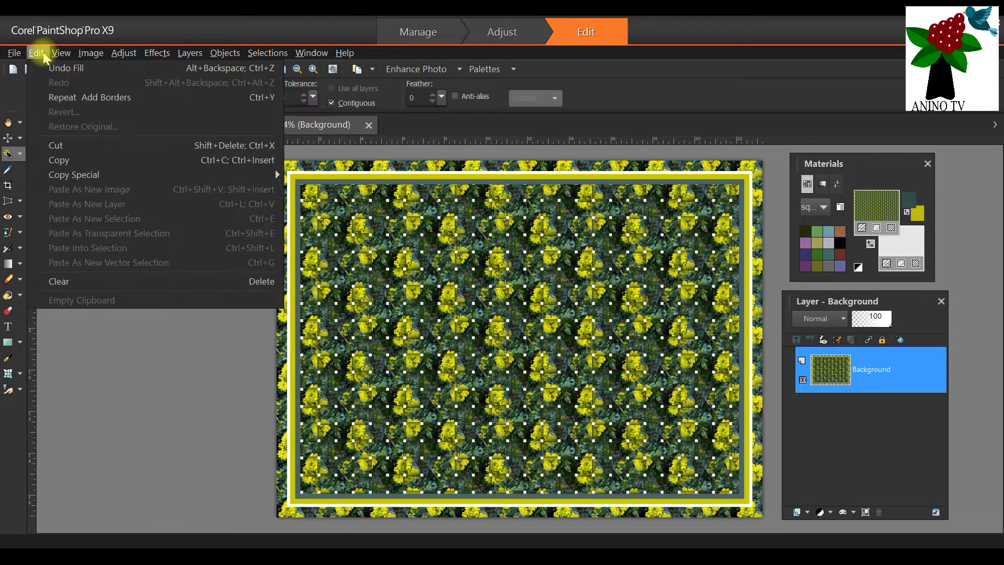
left_click(58, 69)
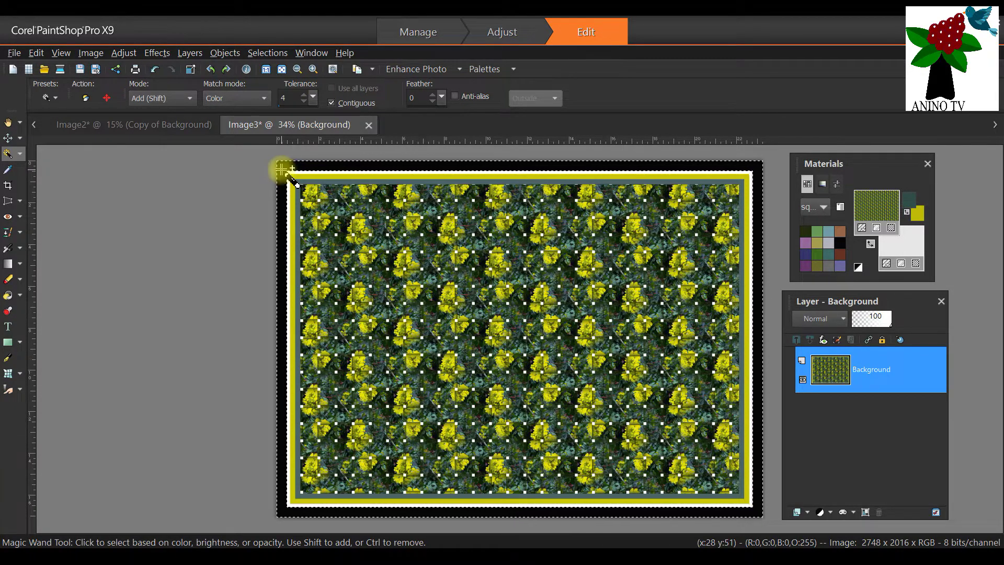
Flood fill the selected black outer border with the yellow flower pattern
left_click(8, 296)
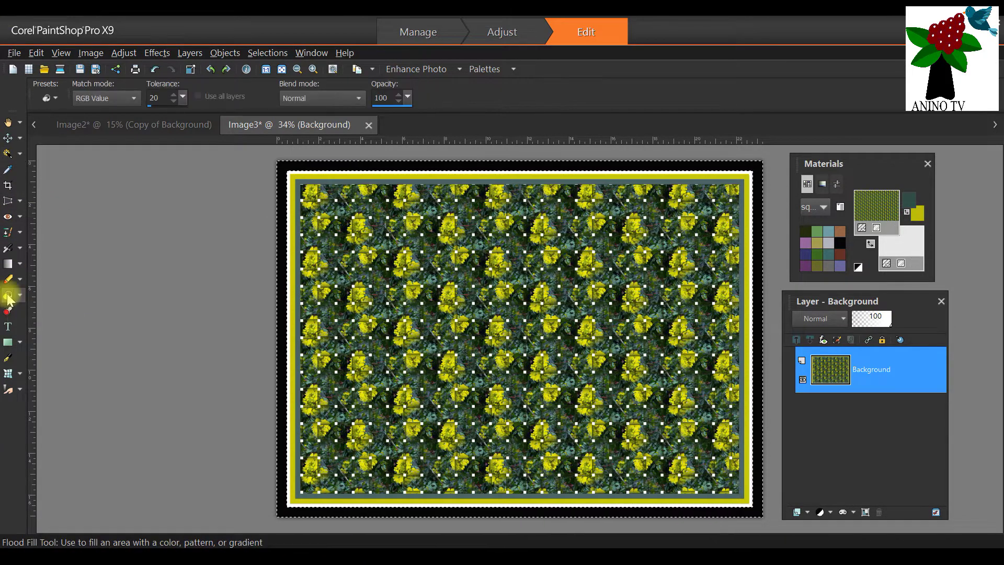
left_click(281, 164)
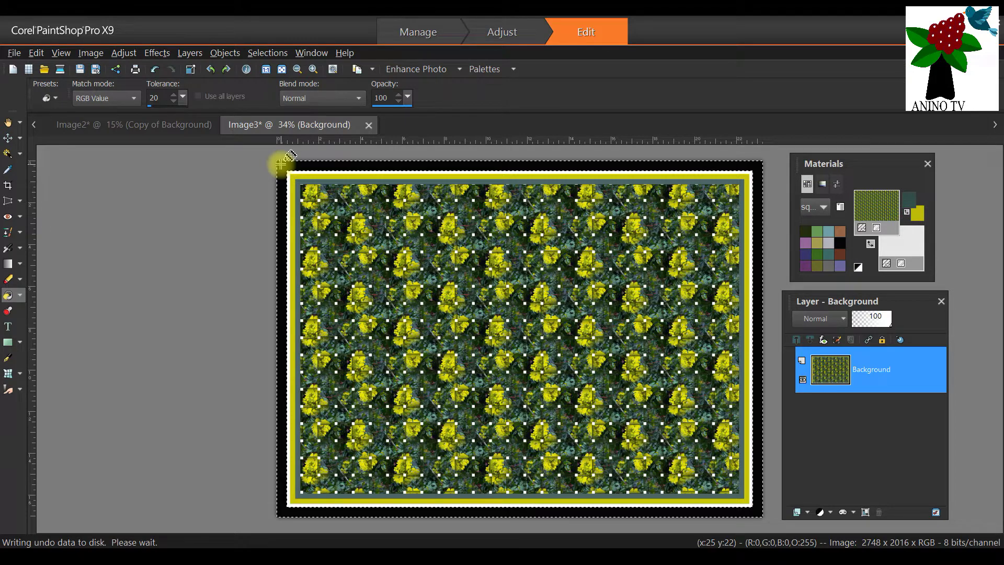
scroll(533, 357, "up", 1)
scroll(533, 357, "down", 1)
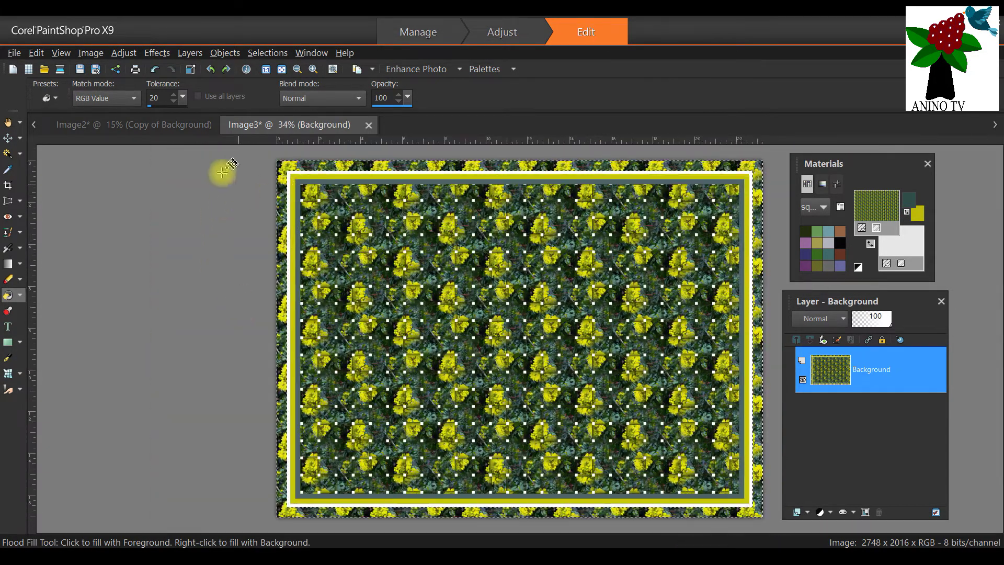
Start an Inner Bevel on the selected outer border and set its shininess to 33
left_click(158, 54)
mouse_move(182, 105)
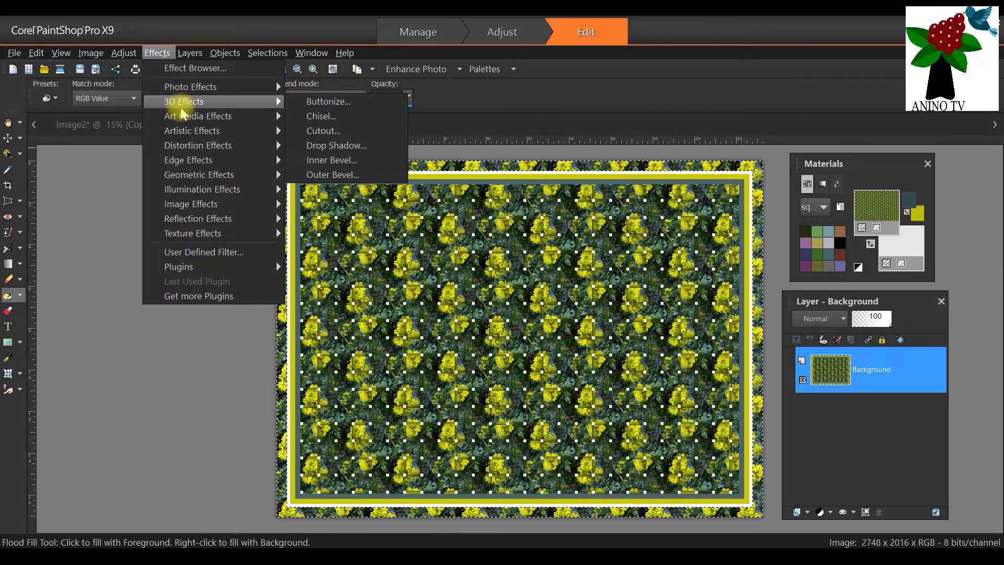
left_click(354, 158)
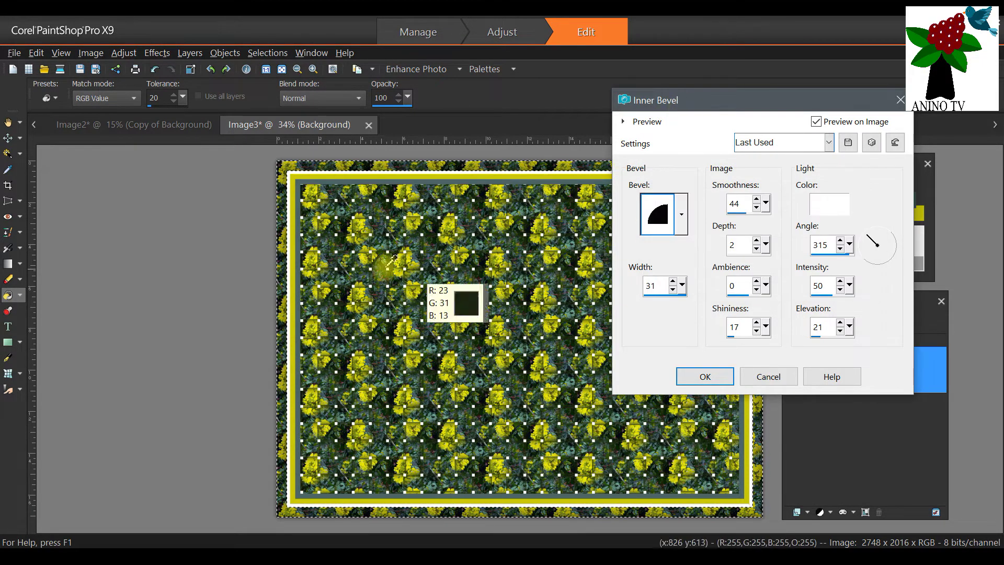
left_click_drag(767, 108, 419, 134)
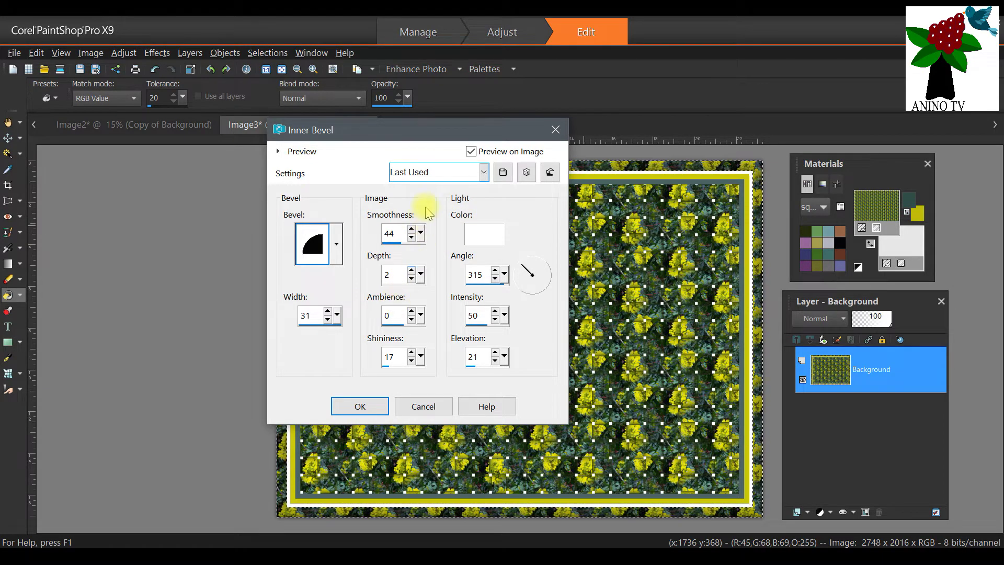
left_click_drag(447, 151, 225, 175)
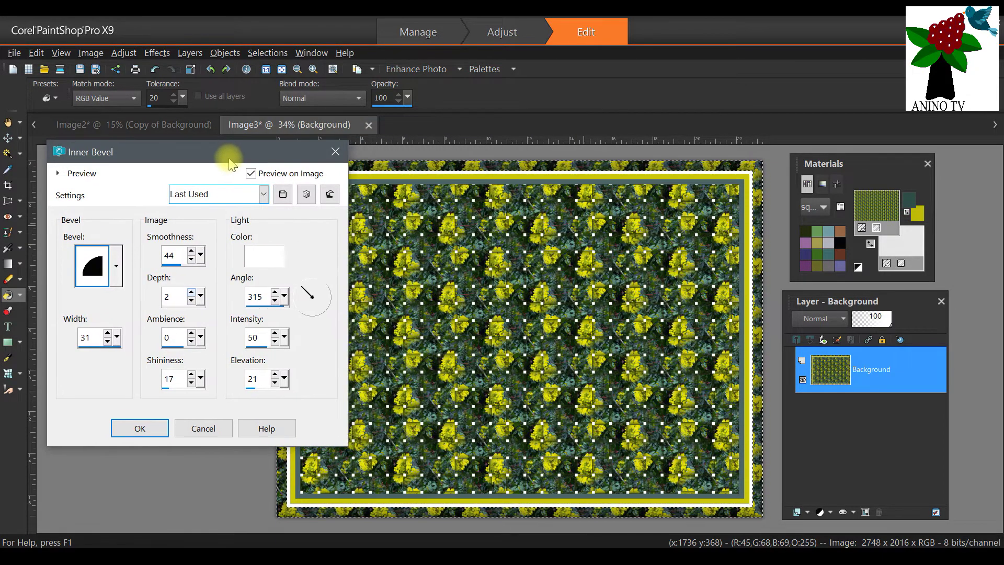
left_click(189, 384)
left_click(189, 384)
left_click(189, 384)
left_click(189, 384)
left_click(188, 383)
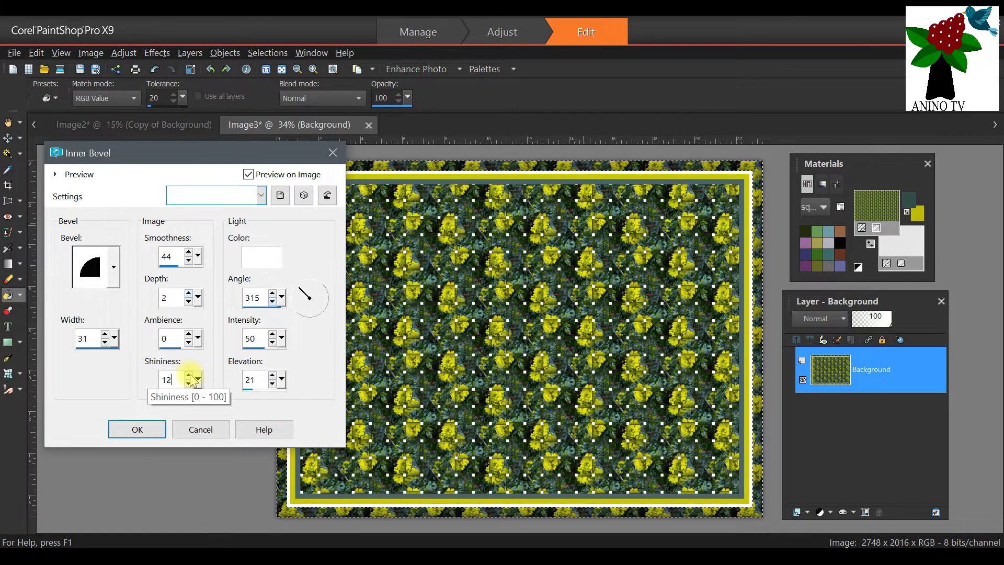
left_click(189, 376)
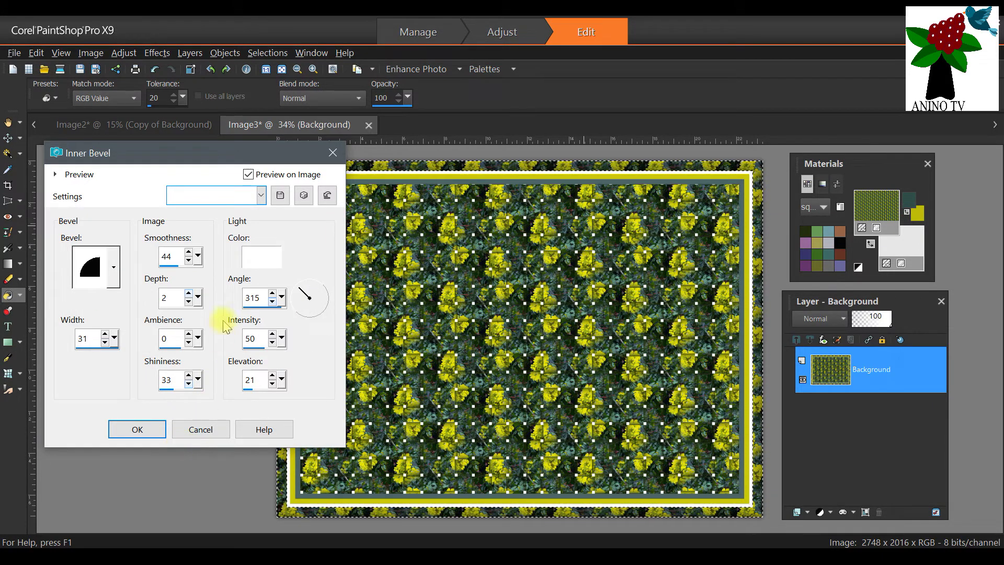
Set the bevel's light intensity to 73, keep bevel profile 2 and apply the effect to the border
double_click(253, 340)
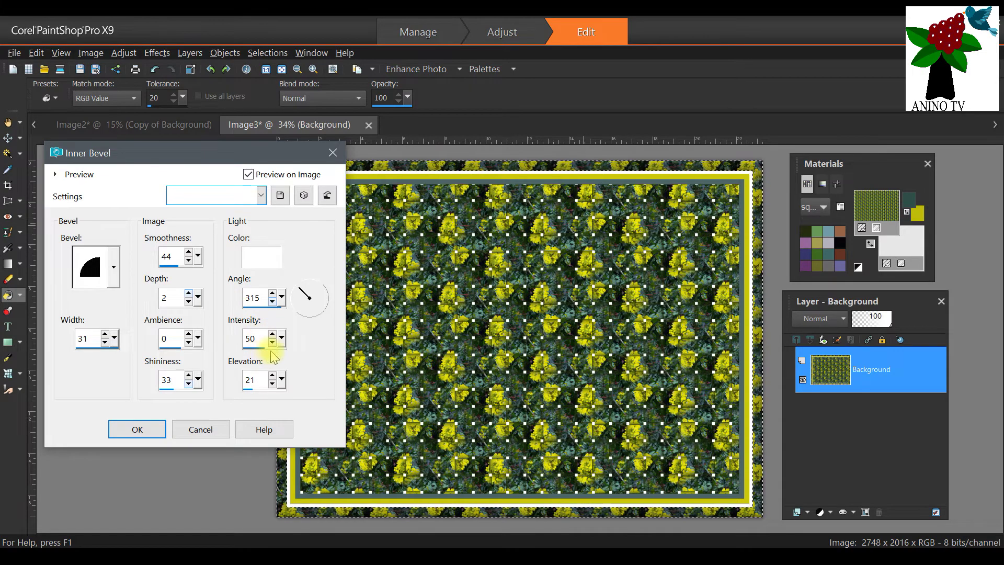
type("73")
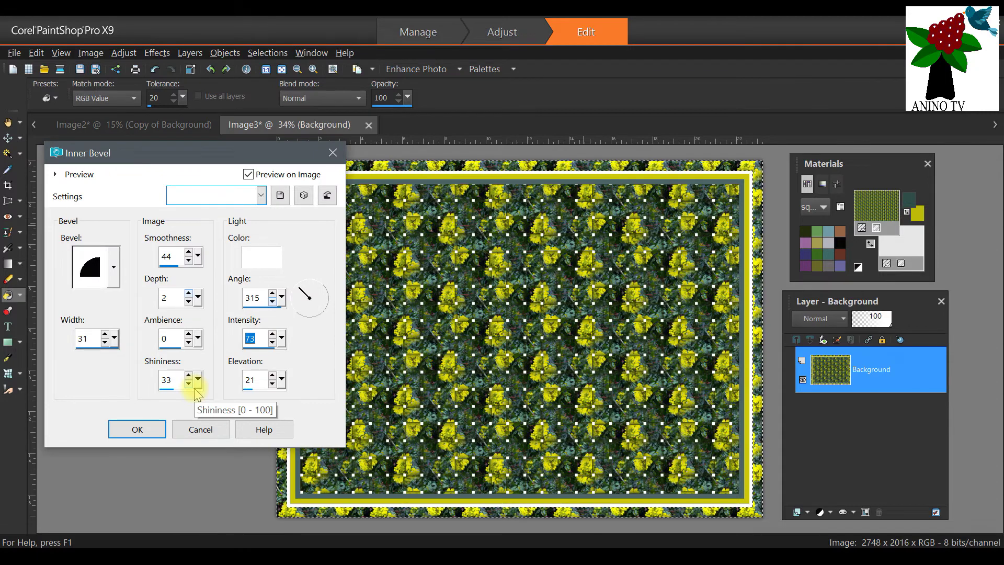
left_click_drag(242, 154, 278, 162)
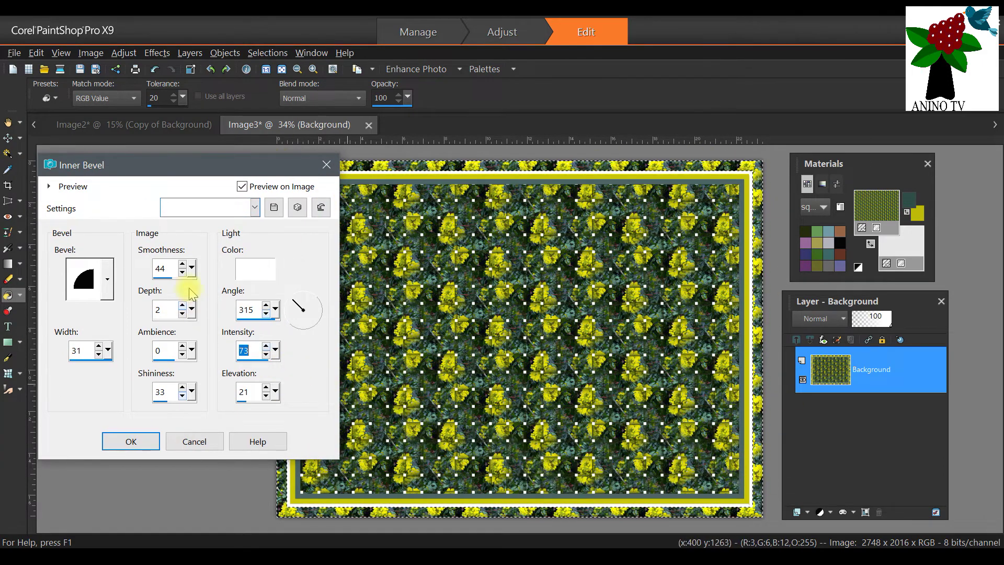
left_click_drag(228, 170, 254, 174)
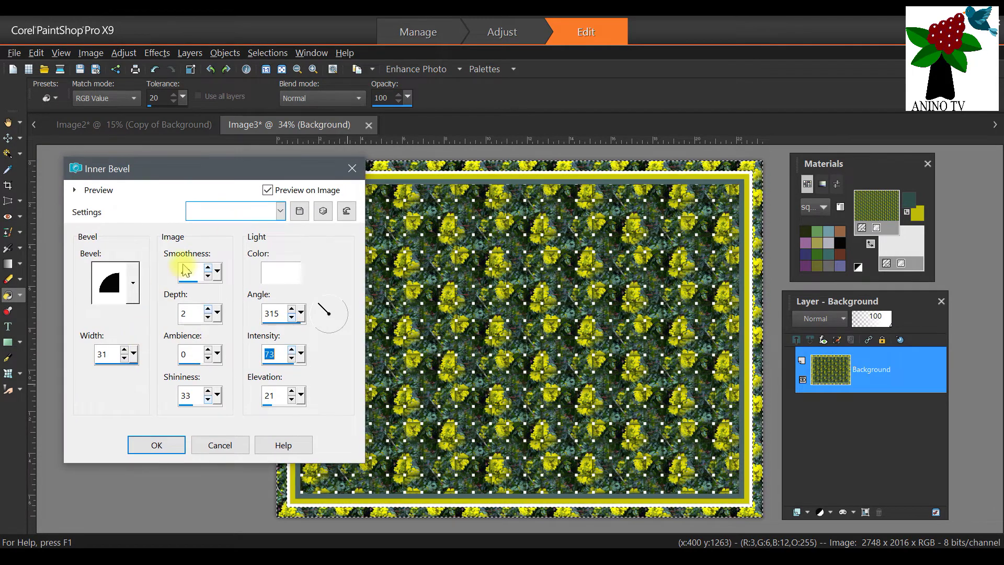
left_click(110, 278)
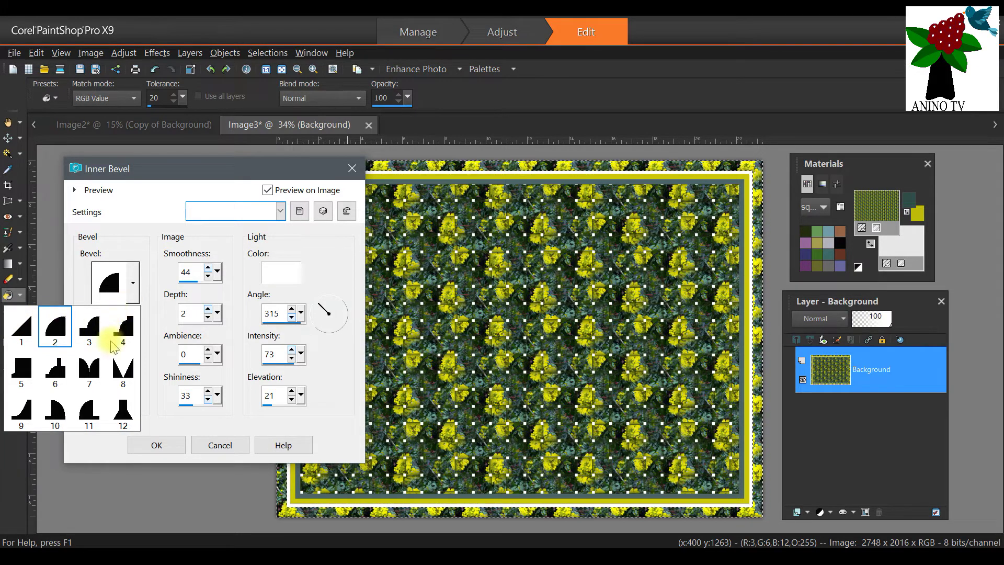
left_click(135, 283)
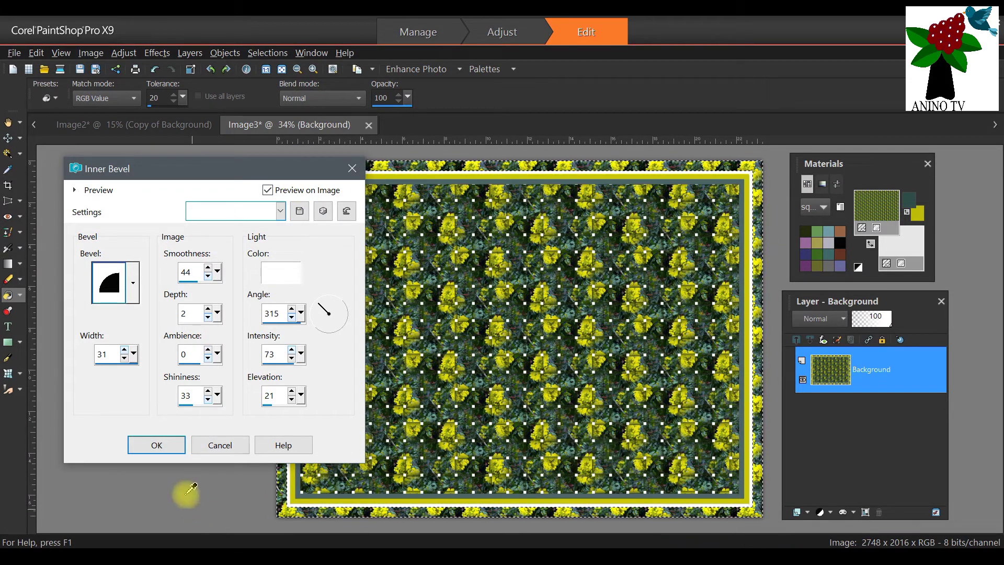
left_click(157, 445)
Clear the selection around the outer border and switch to the Move tool
scroll(693, 355, "down", 1)
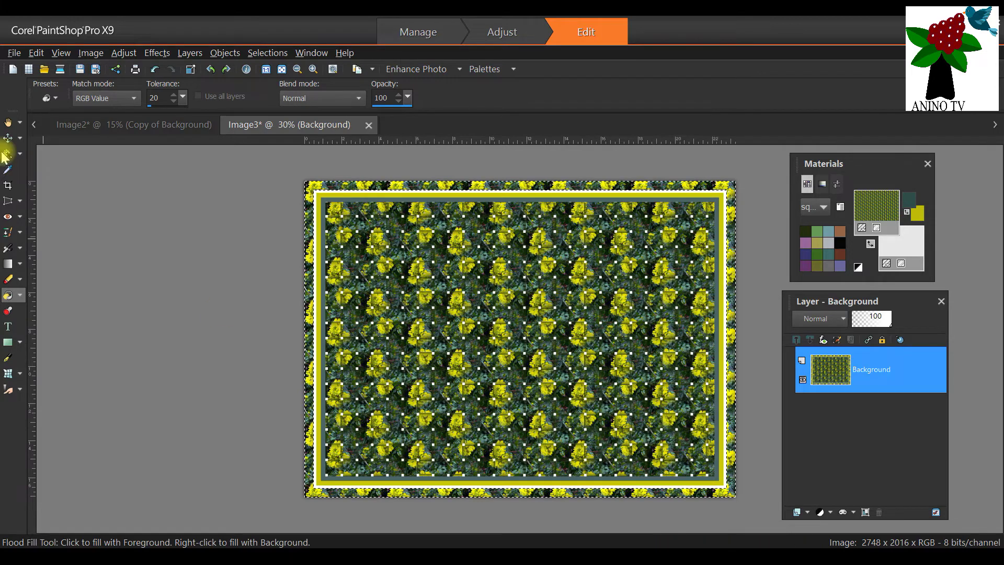
left_click(267, 54)
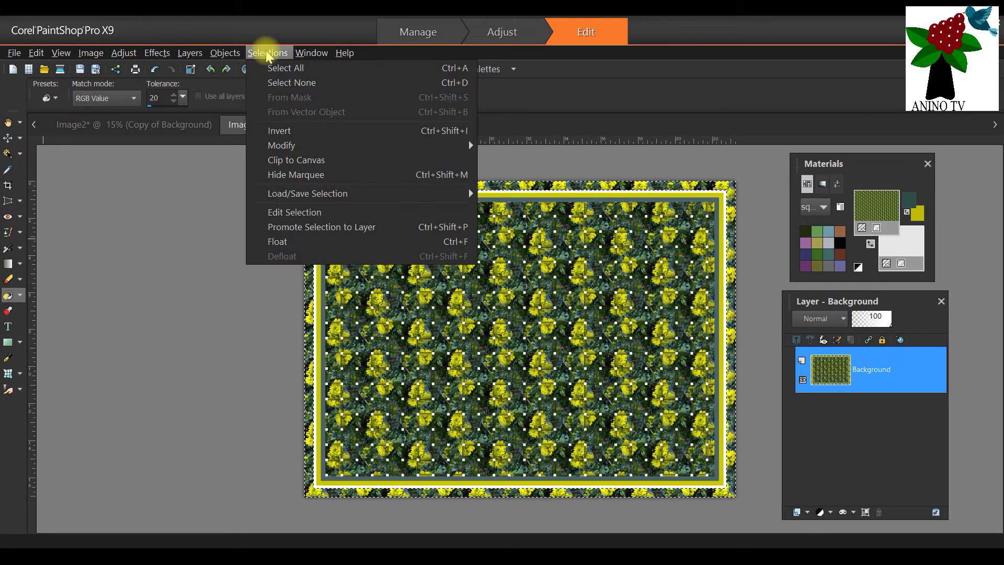
left_click(268, 84)
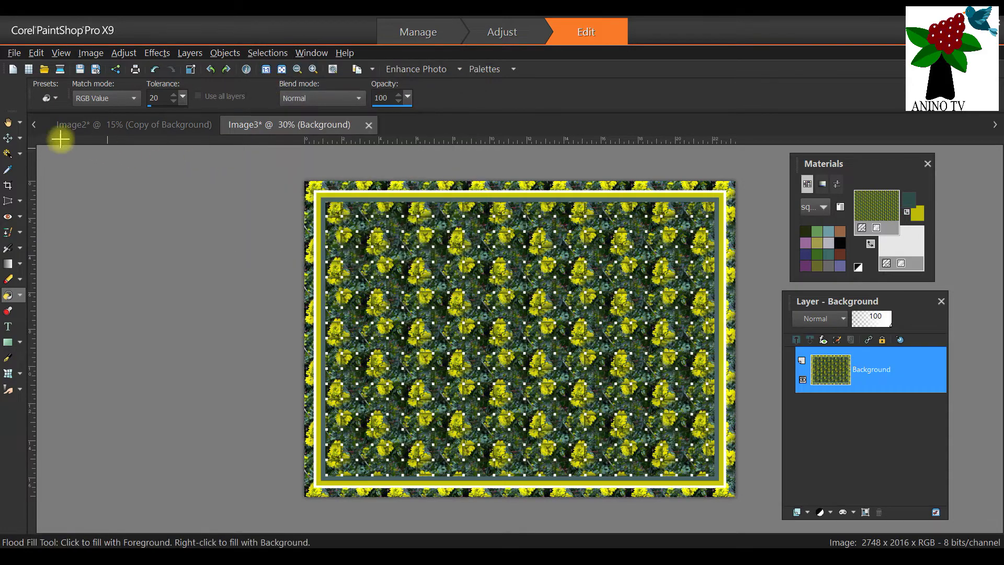
left_click(7, 138)
left_click_drag(691, 380, 726, 407)
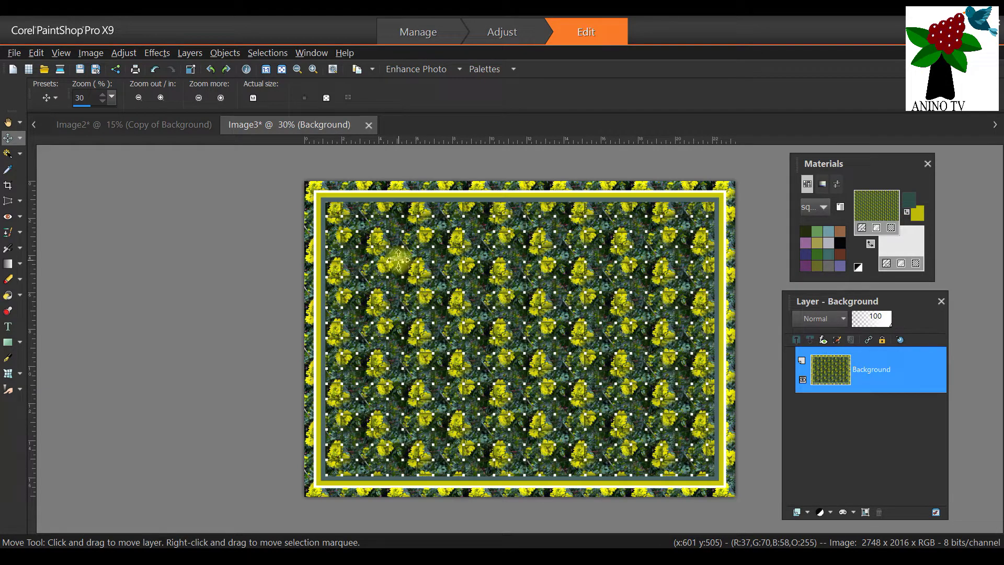
Examine the seamless tile and its two layers in Image2, and return to the framed design in Image3
left_click(146, 128)
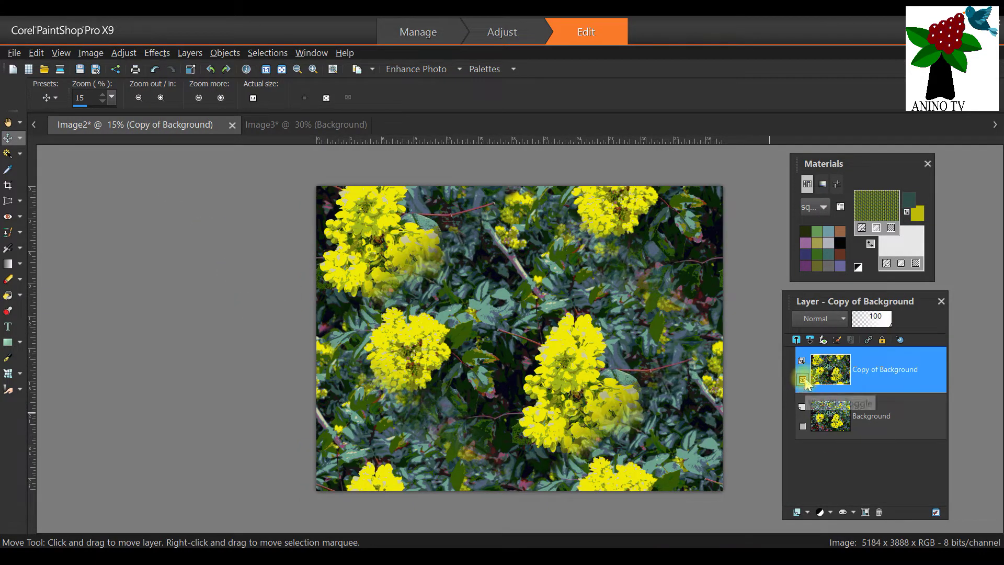
left_click_drag(817, 302, 183, 218)
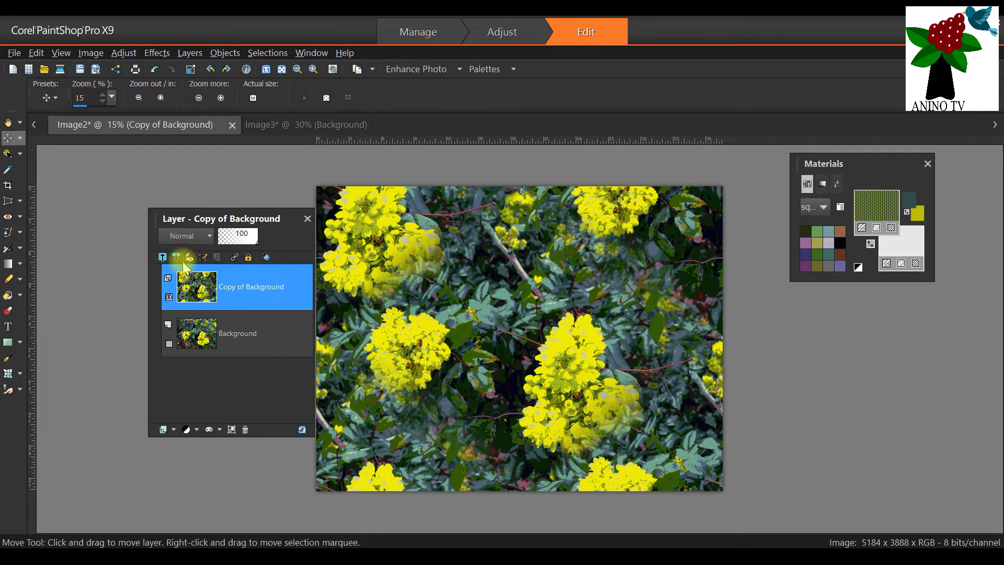
mouse_move(205, 346)
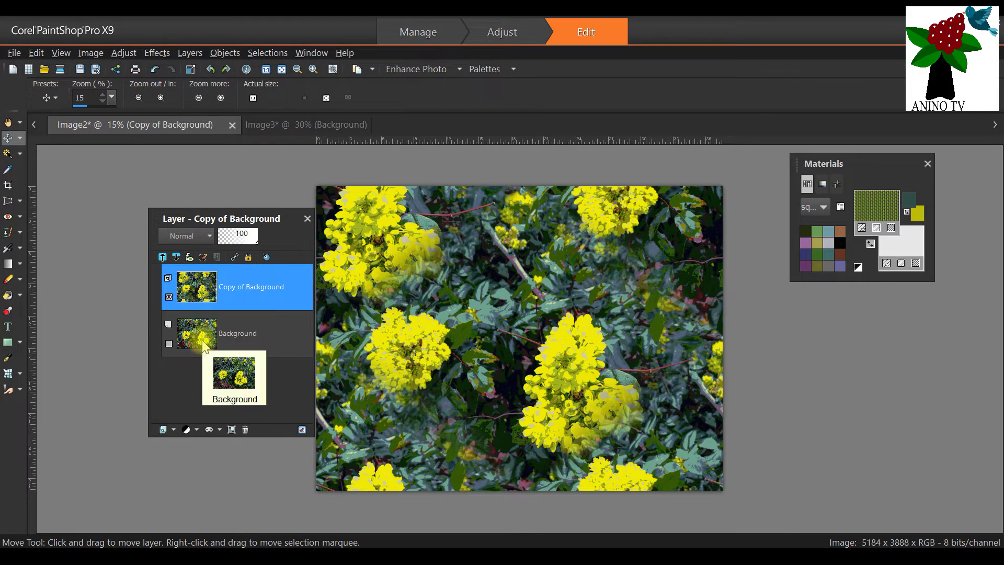
left_click_drag(204, 225, 818, 306)
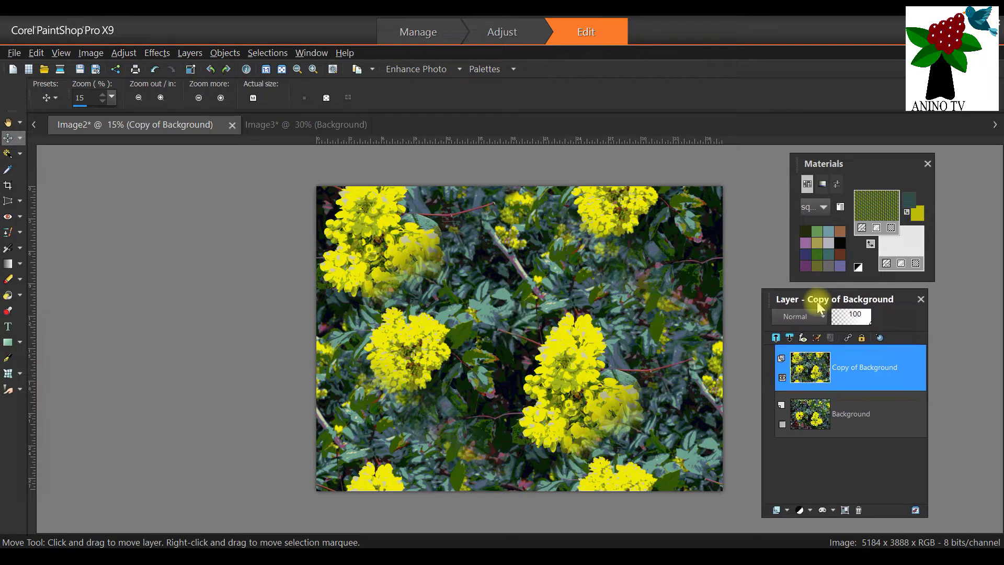
left_click(324, 128)
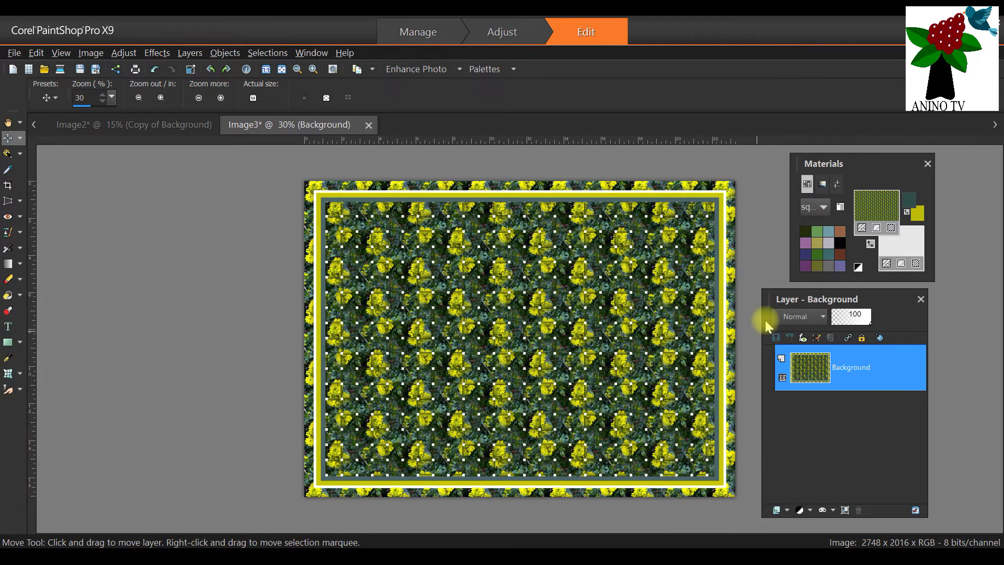
left_click_drag(778, 294, 794, 293)
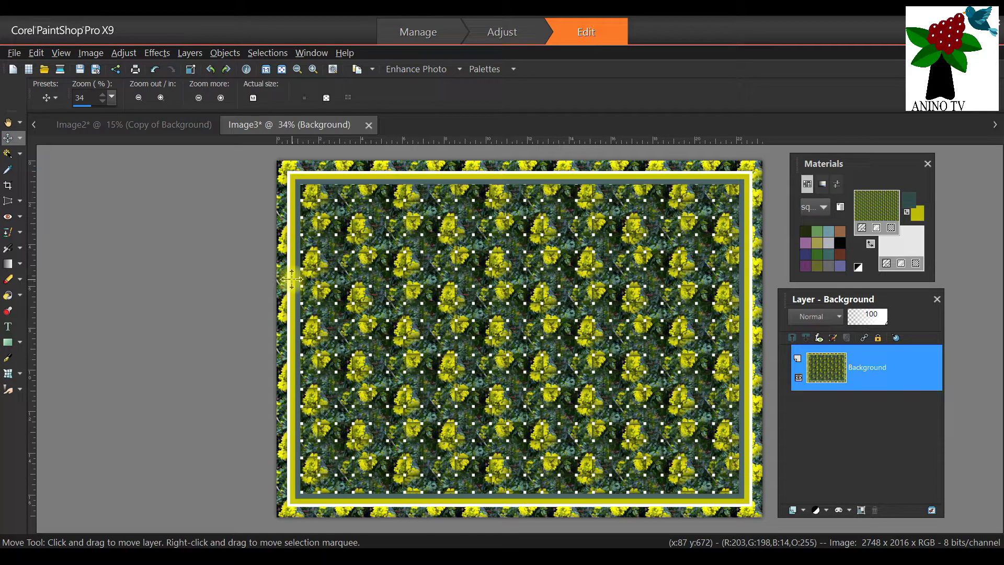
Open the recent photo DSC00927 to view the original flowers, close it and view the whole framed design
key("ctrl+c")
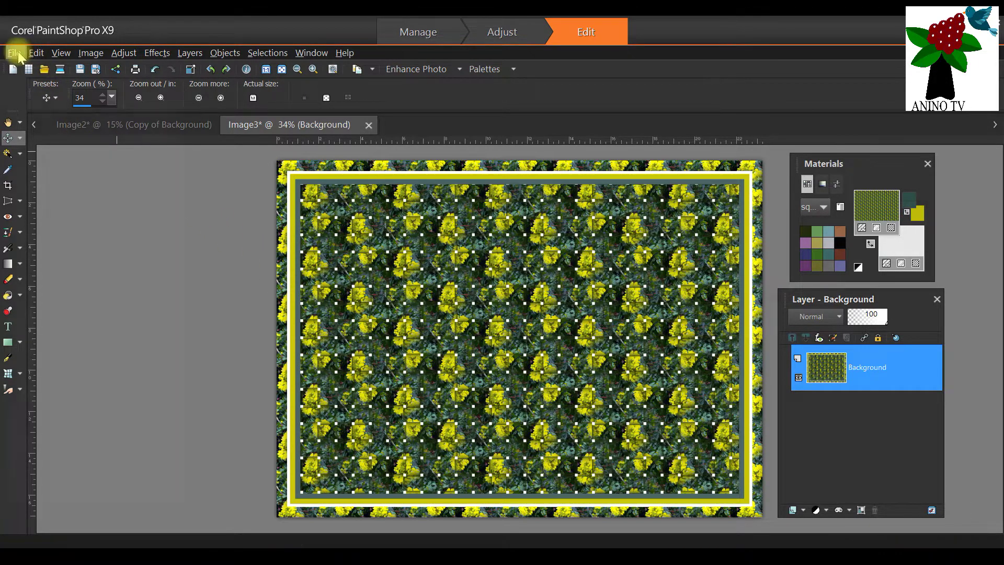
left_click(15, 52)
mouse_move(59, 145)
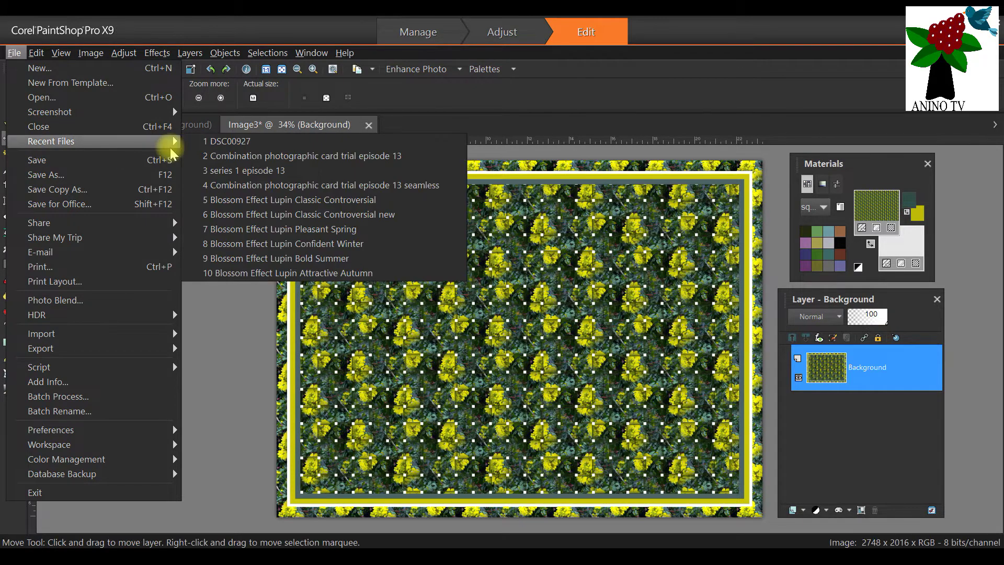
left_click(226, 142)
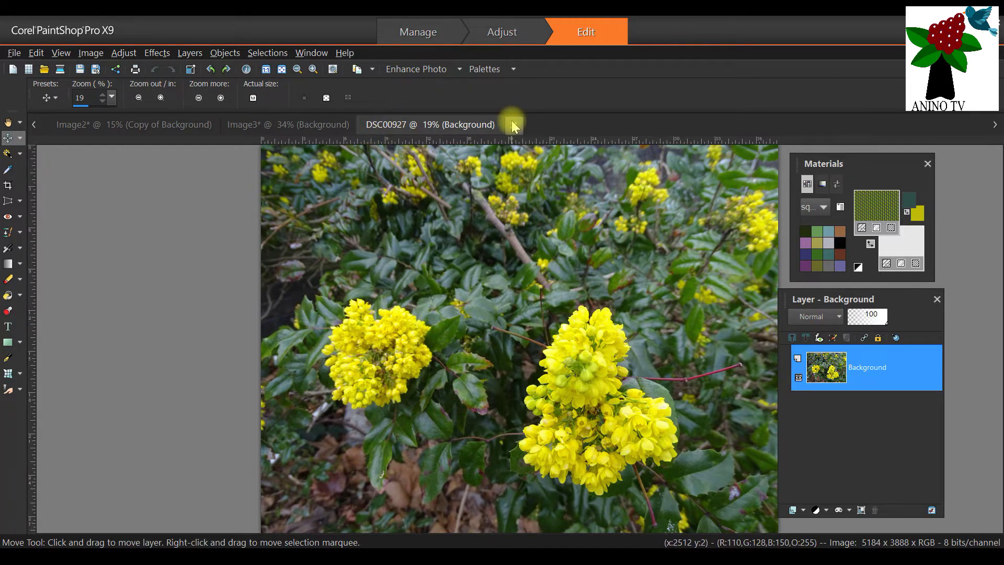
scroll(510, 209, "down", 1)
scroll(508, 220, "up", 1)
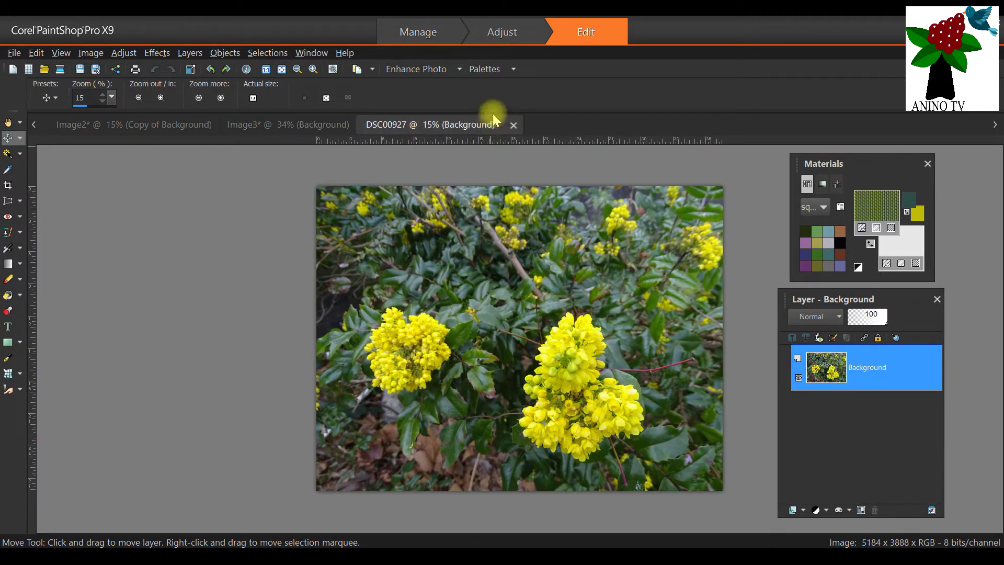
left_click(514, 125)
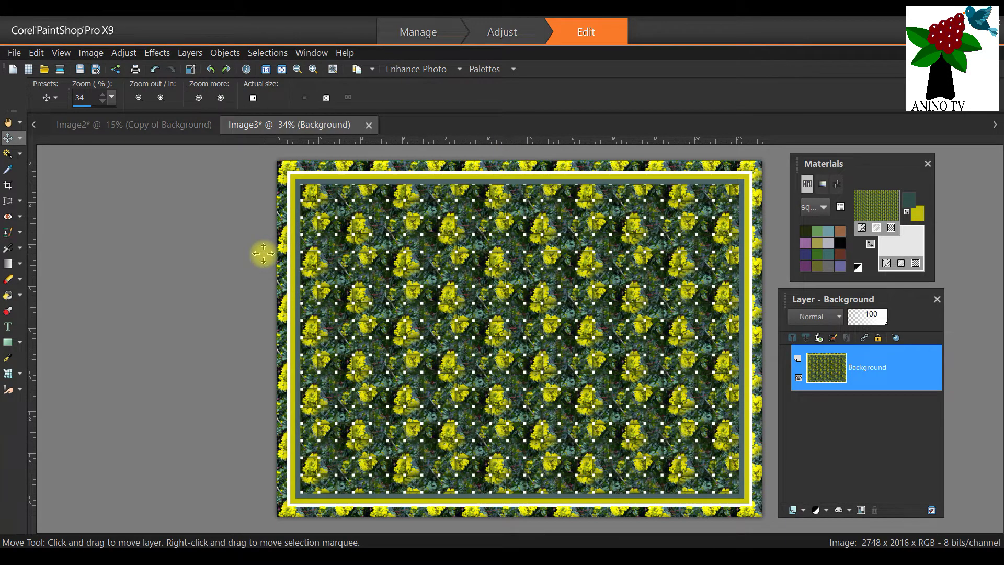
scroll(310, 252, "down", 1)
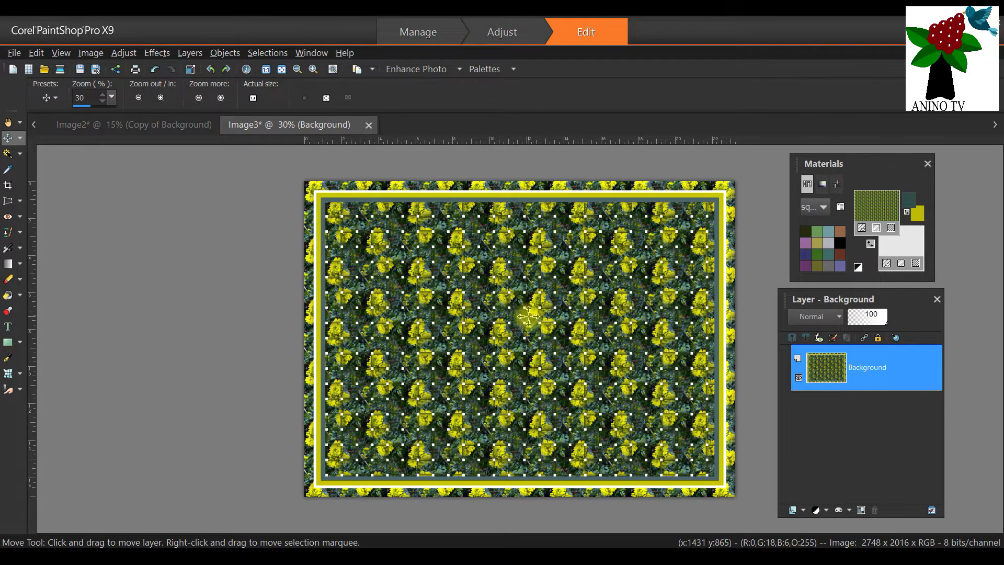
Compare the seamless flower tile in Image2 with the framed design in Image3
scroll(586, 332, "up", 1)
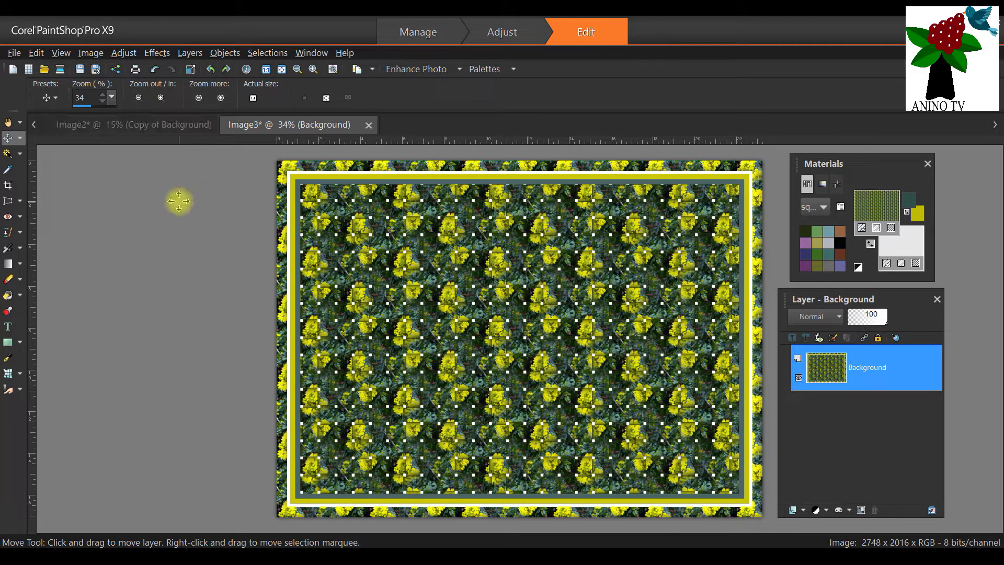
left_click(111, 127)
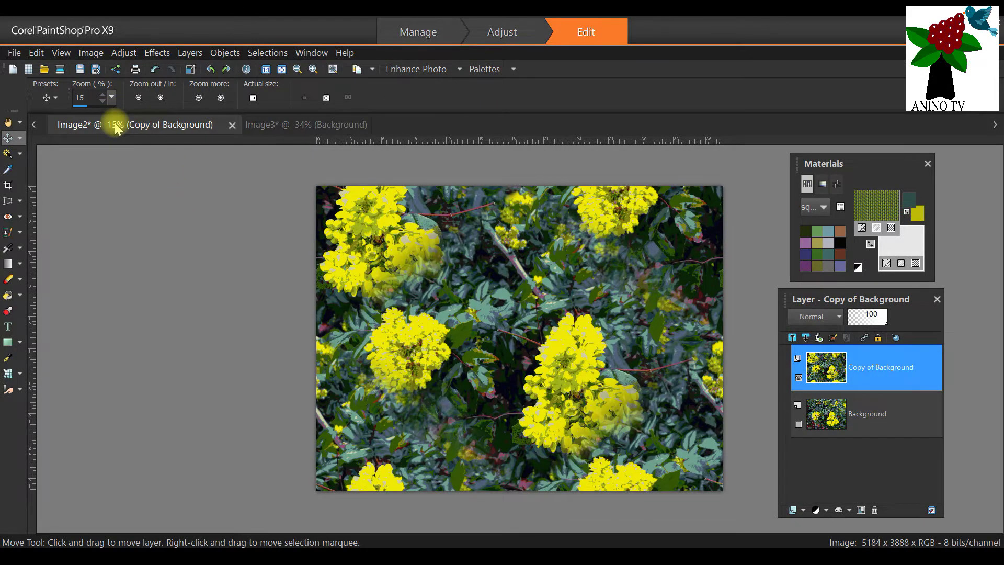
left_click(329, 126)
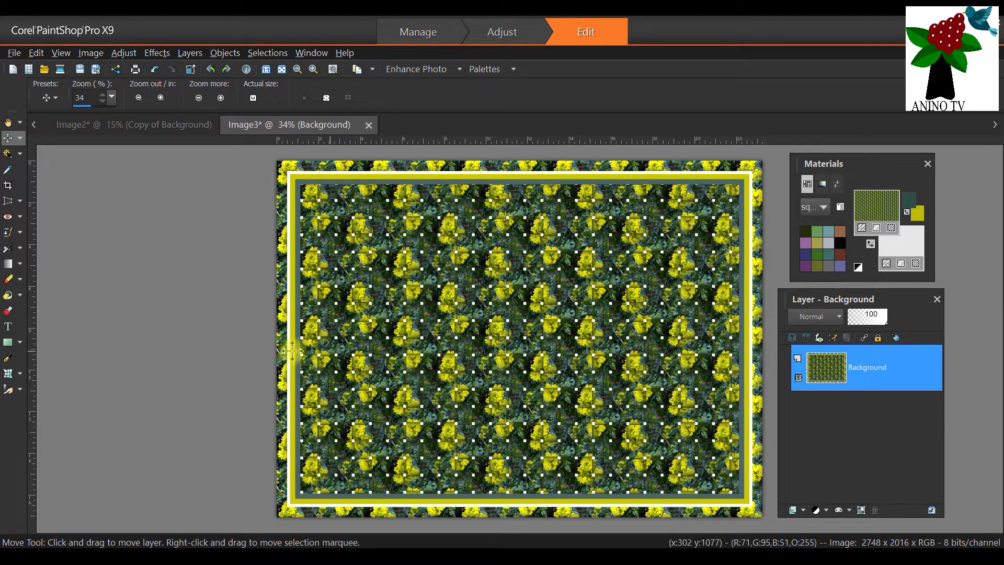
Try a small rectangle about 146 × 288 px in the pattern's upper-left corner with the Rectangle tool, and undo it
left_click(7, 342)
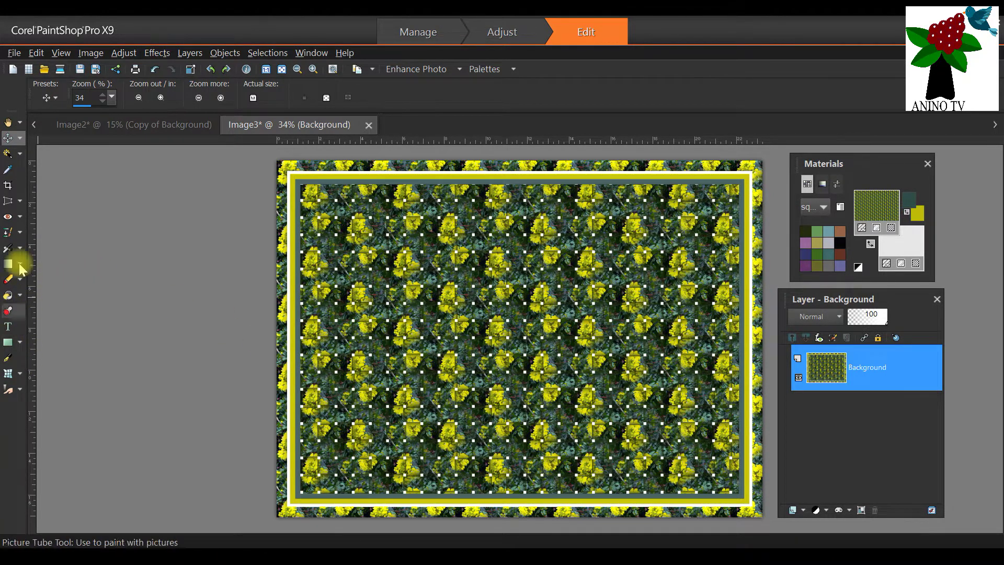
left_click(21, 342)
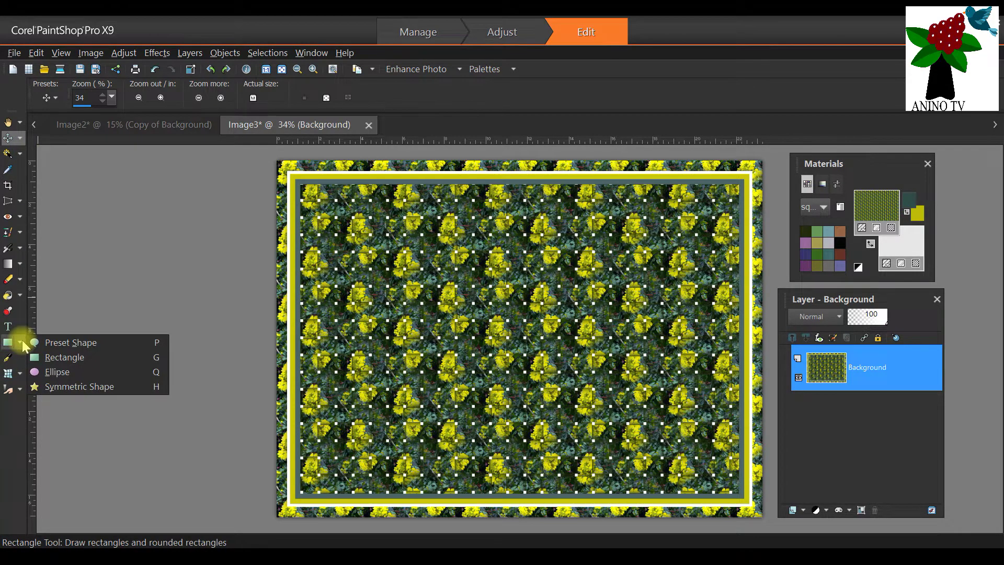
left_click(78, 358)
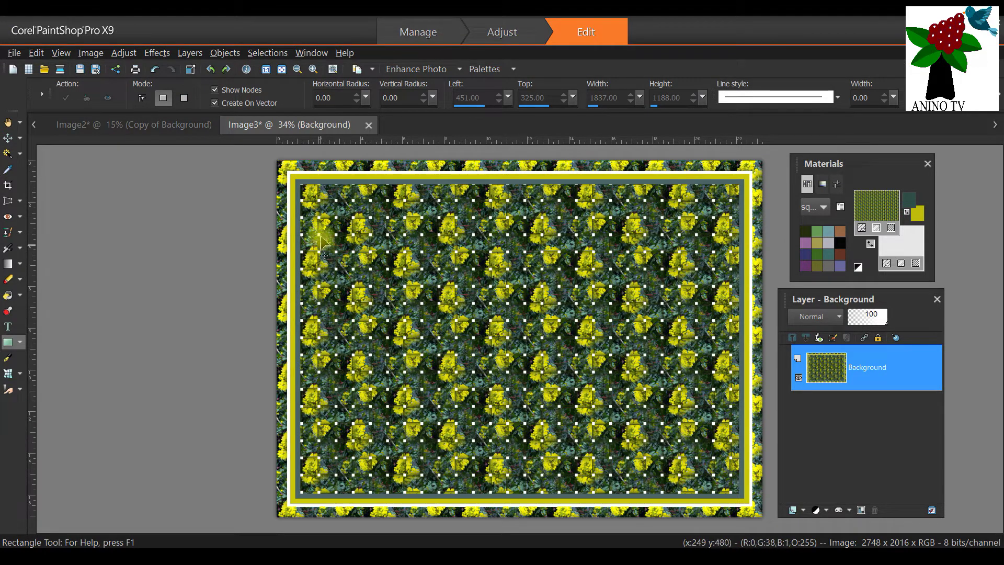
left_click_drag(315, 197, 344, 252)
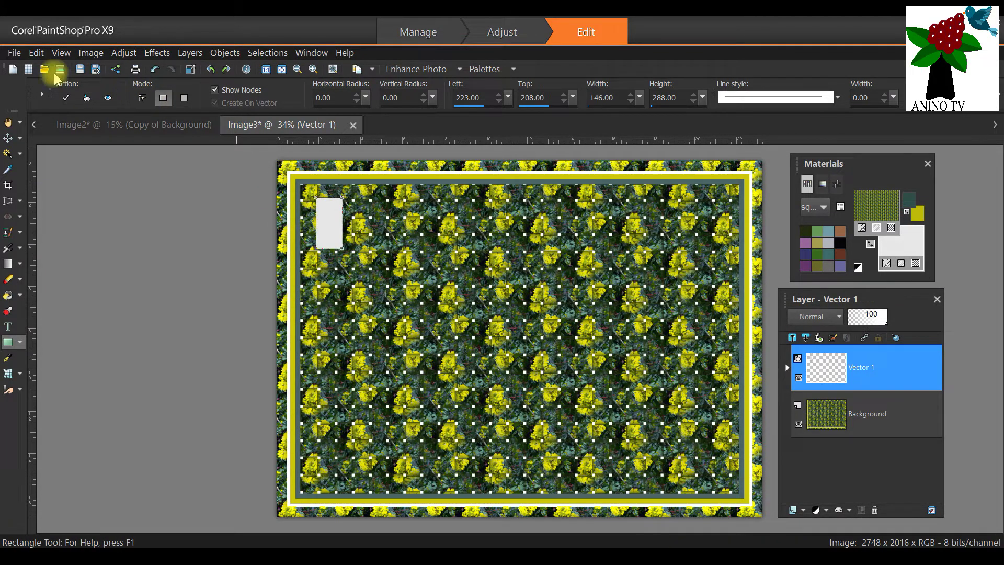
left_click(36, 53)
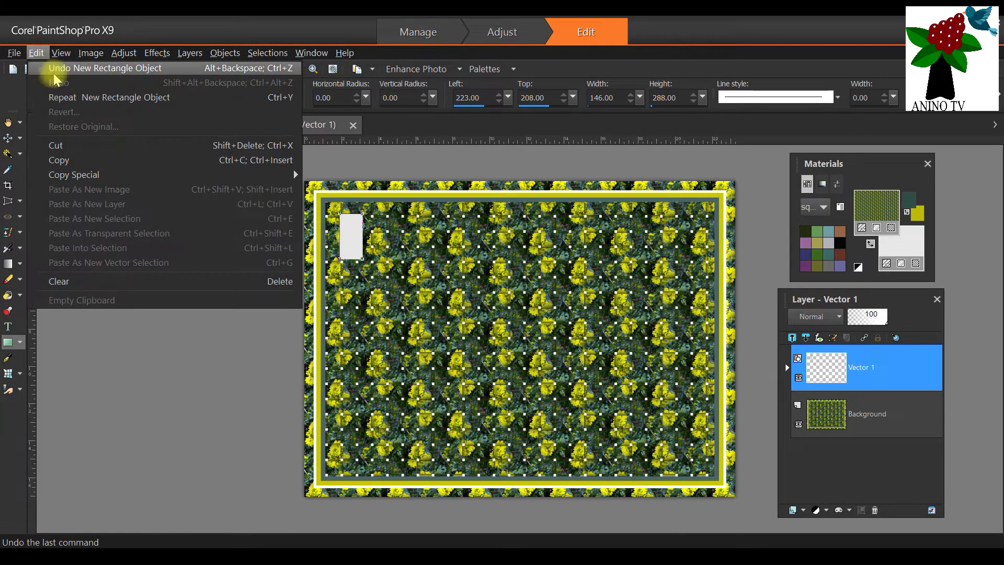
left_click(53, 71)
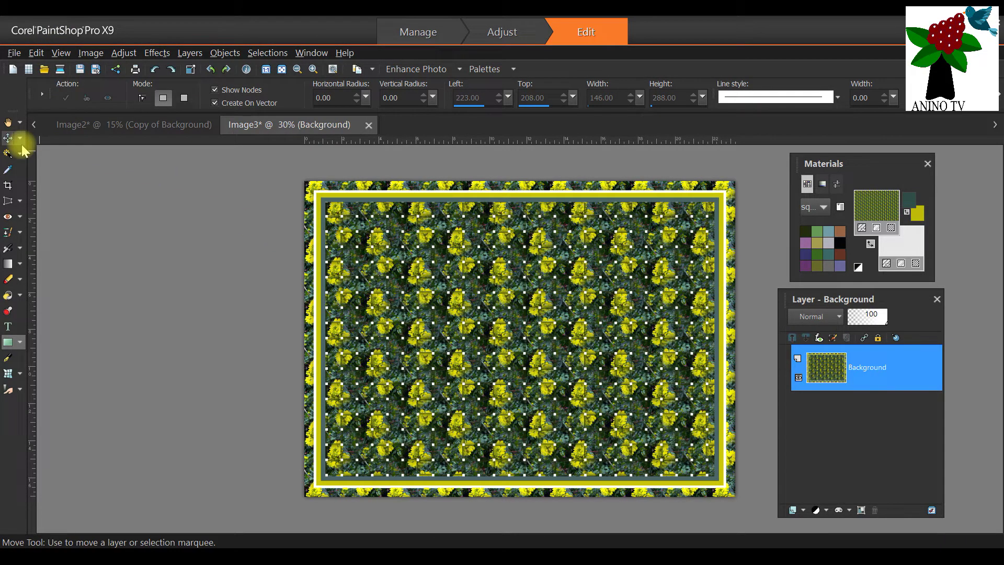
Try a tall rectangle about 591 × 1604 px along the left part of the patterned area, and undo it
left_click(20, 342)
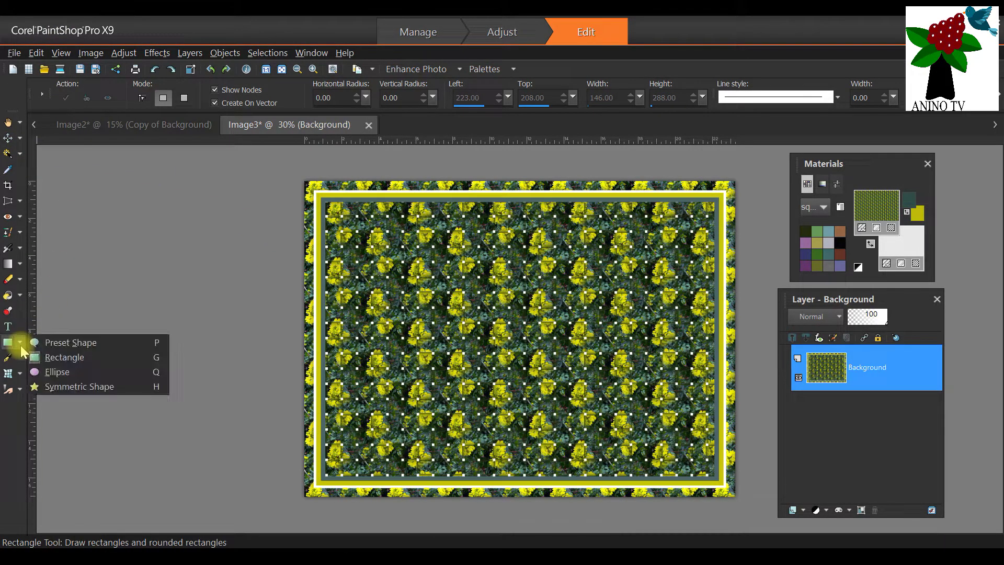
left_click(62, 360)
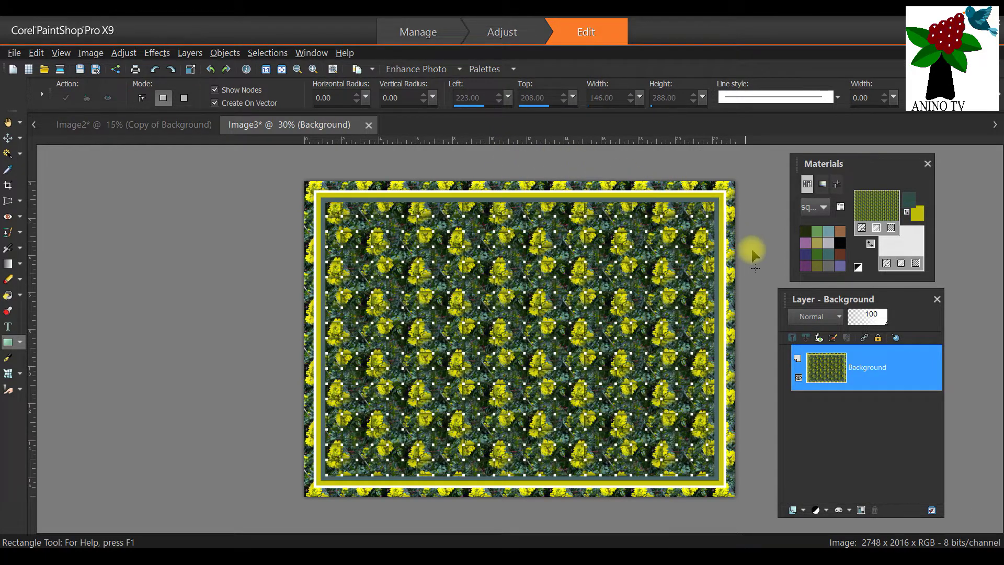
scroll(757, 260, "up", 1)
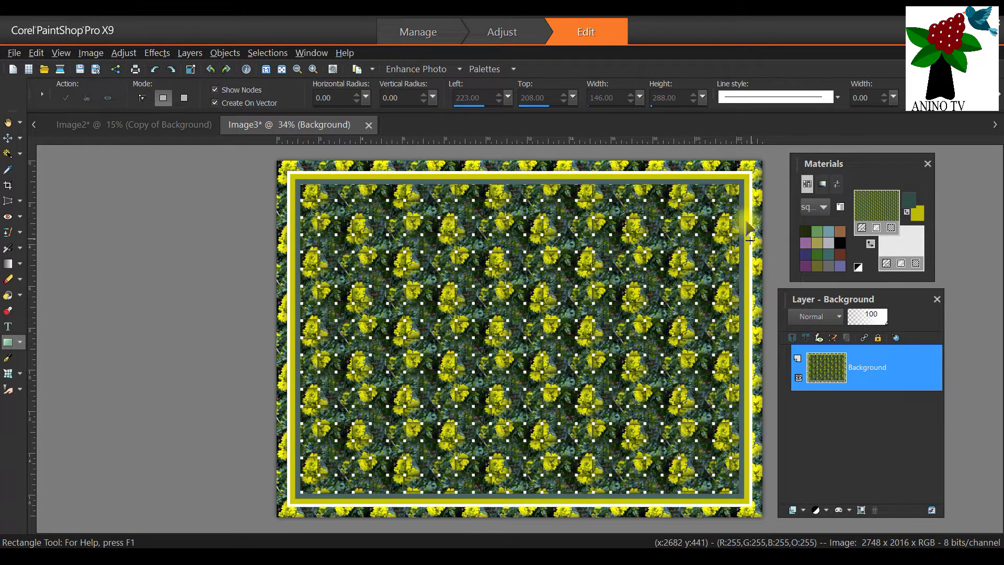
scroll(749, 226, "down", 1)
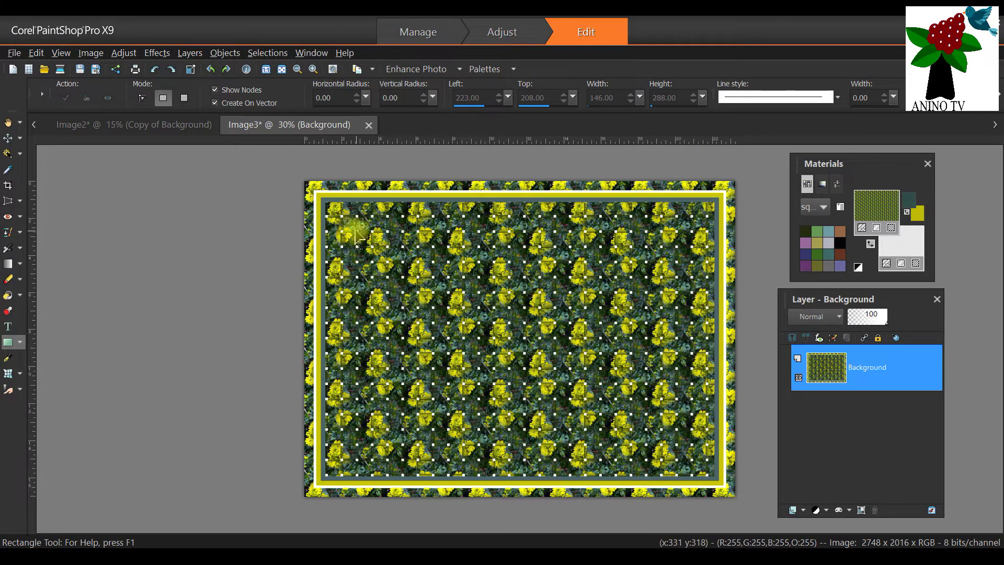
left_click_drag(343, 215, 435, 467)
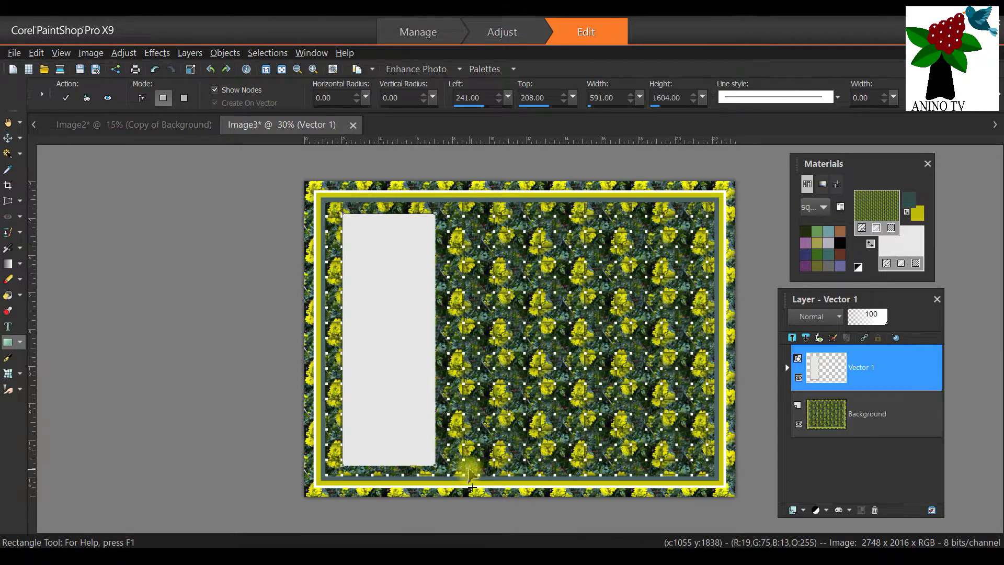
scroll(242, 184, "down", 1)
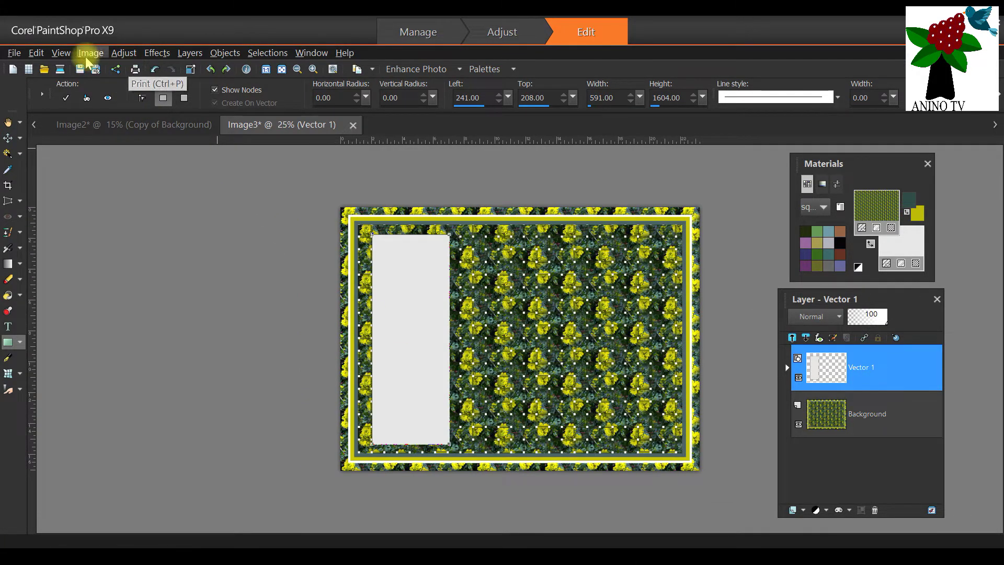
left_click(61, 53)
mouse_move(37, 53)
left_click(78, 68)
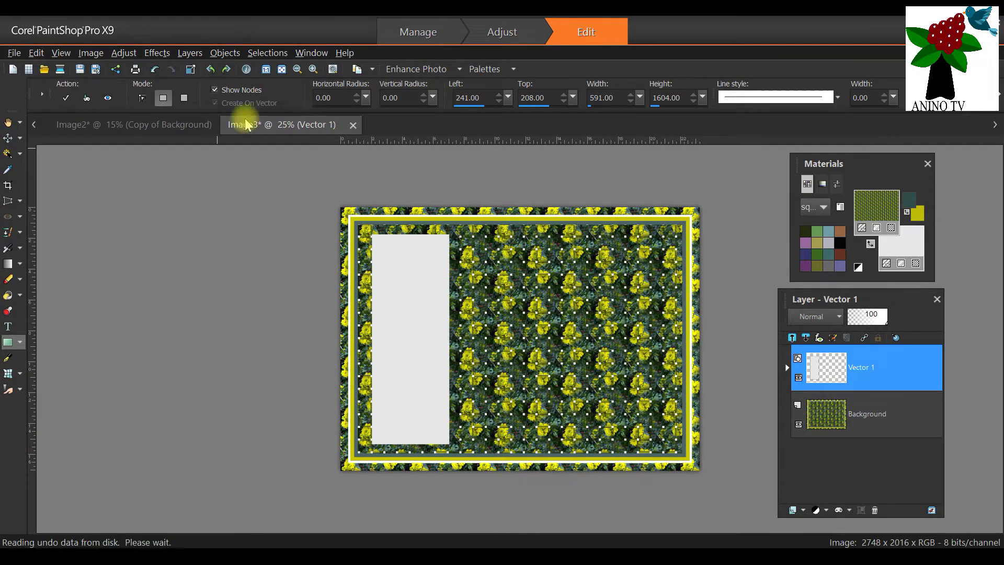
Change the background material from a pattern to the solid color white, #ffffff, for filling the rectangles
left_click_drag(857, 164, 305, 187)
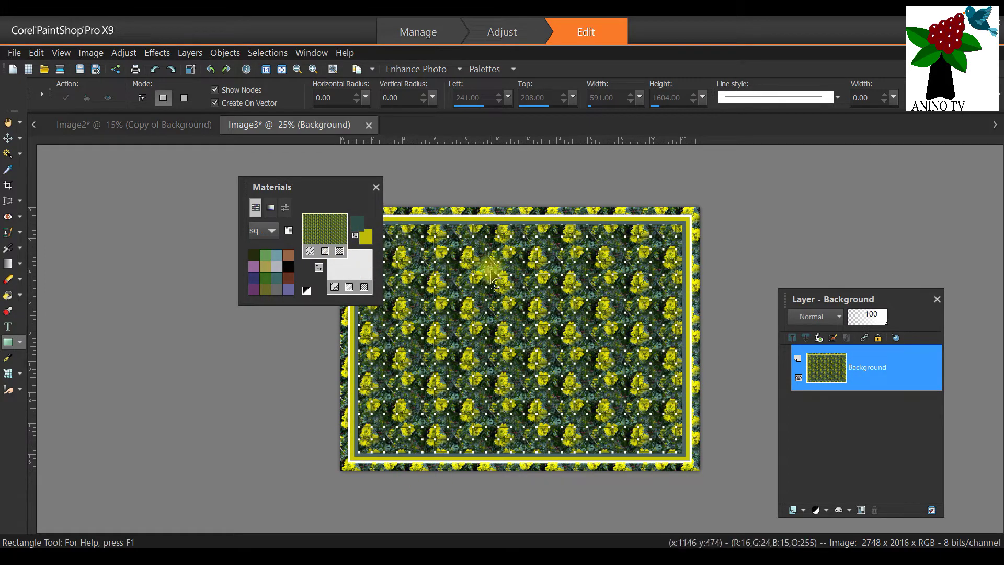
left_click(340, 254)
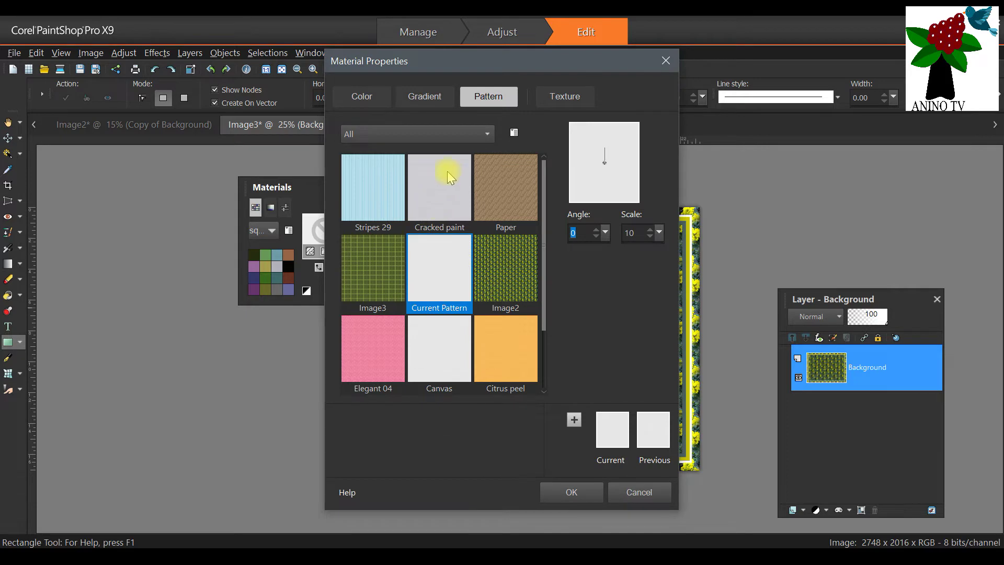
left_click(362, 97)
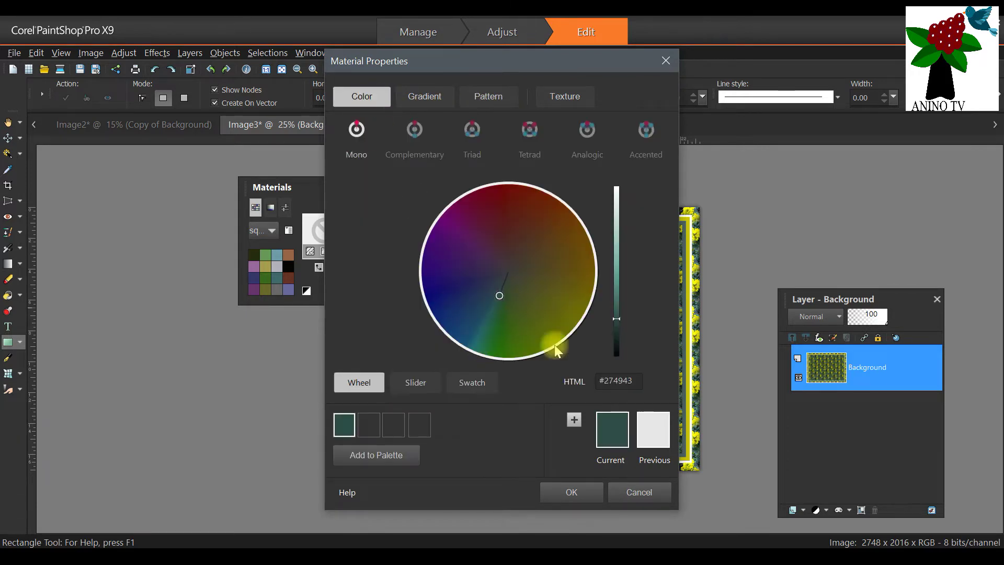
left_click_drag(613, 313, 617, 197)
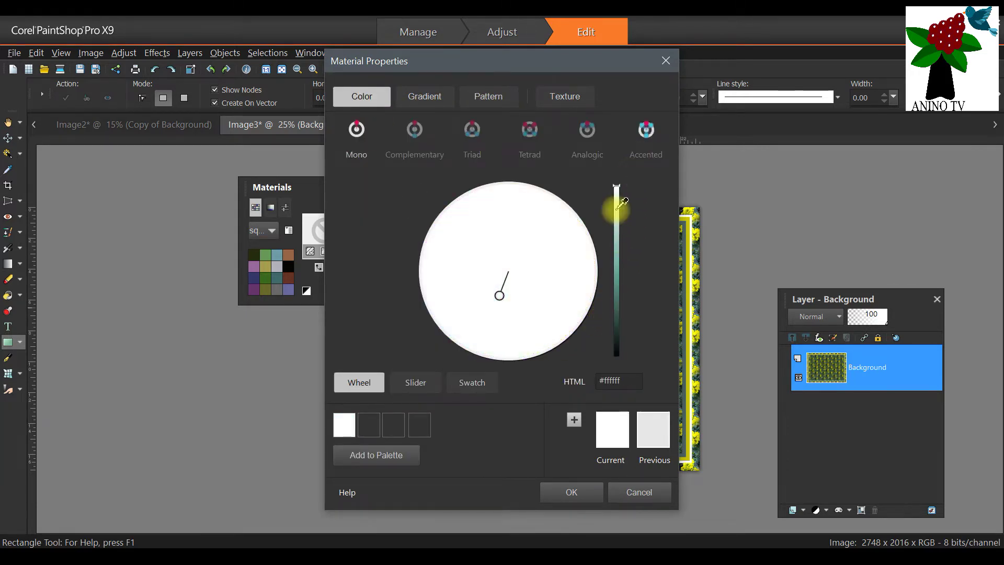
left_click(572, 491)
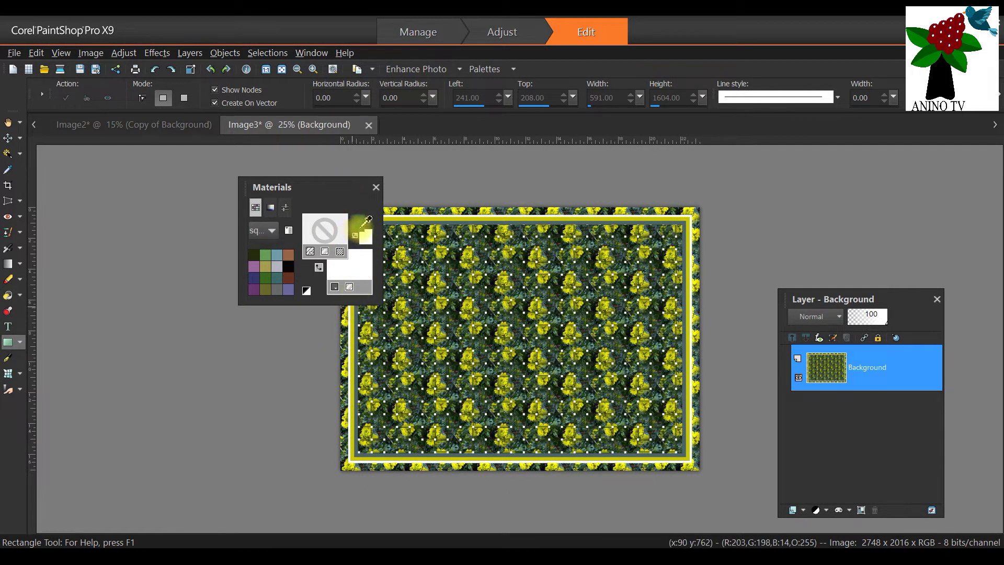
left_click_drag(331, 188, 872, 158)
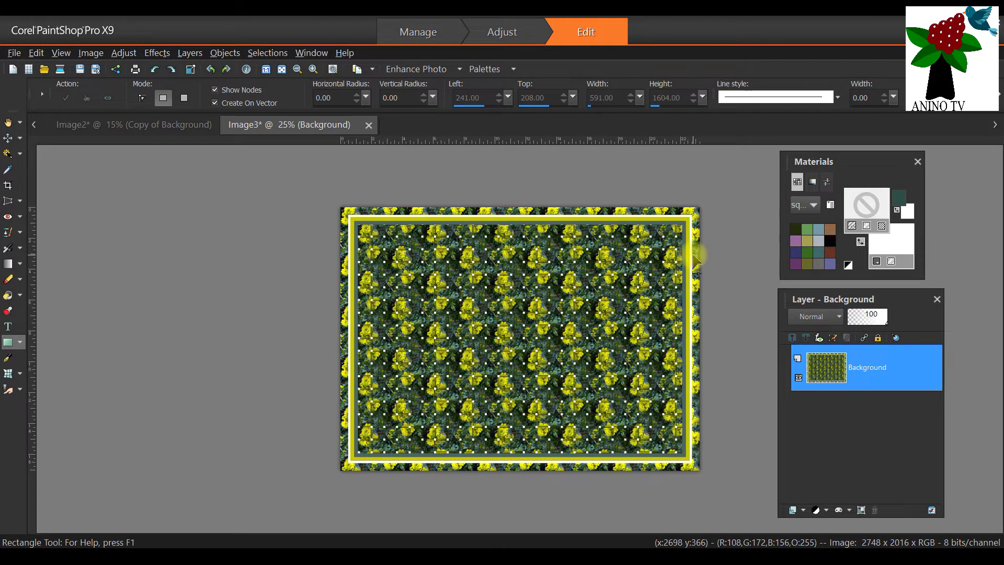
mouse_move(845, 155)
left_mouse_down()
mouse_move(314, 150)
mouse_move(887, 152)
mouse_move(844, 159)
left_mouse_up()
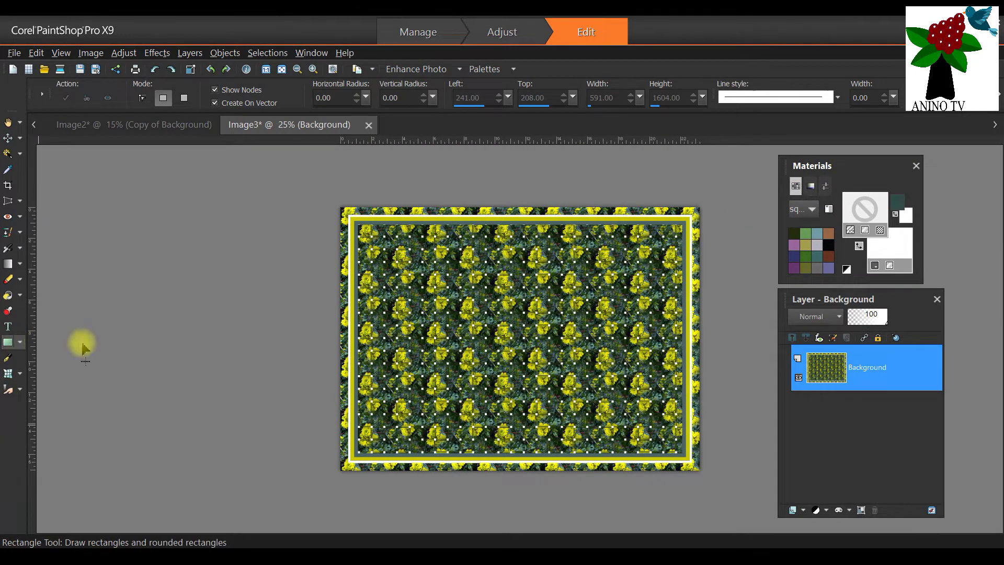
Draw a tall white rectangle about 577 × 1613 px inside the frame's left part and widen it to about 697 px
left_click_drag(368, 236, 445, 449)
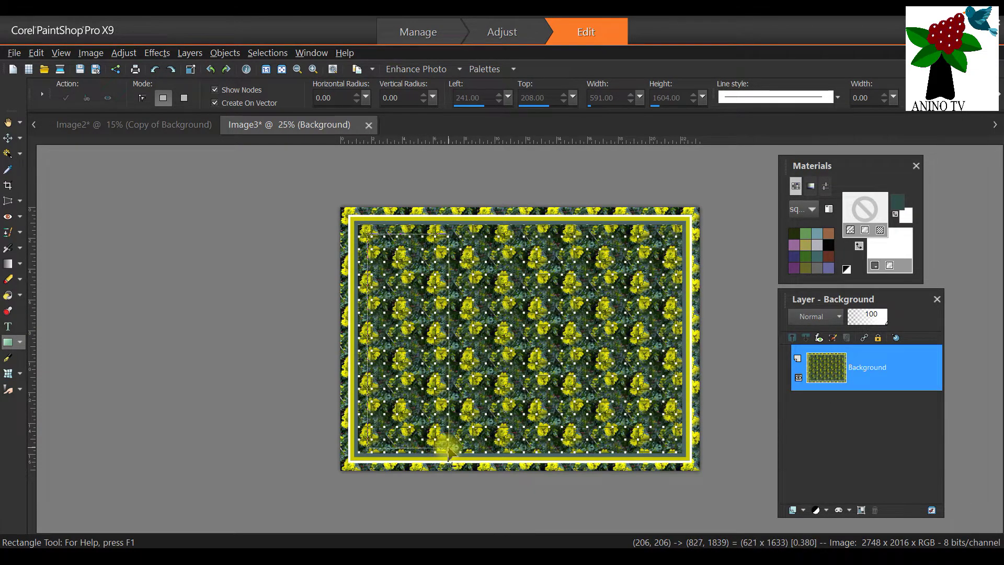
left_click_drag(448, 453, 443, 447)
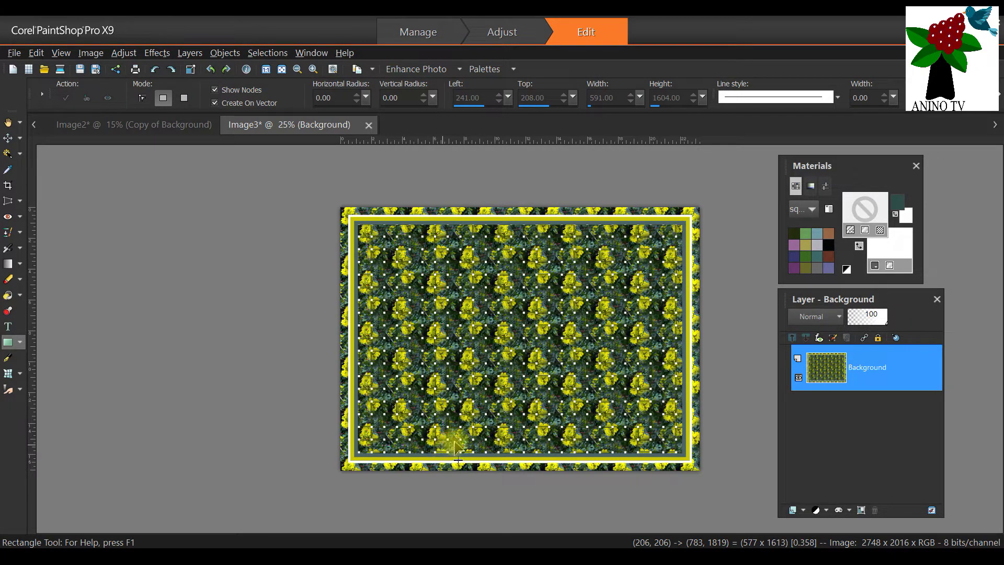
left_click(7, 138)
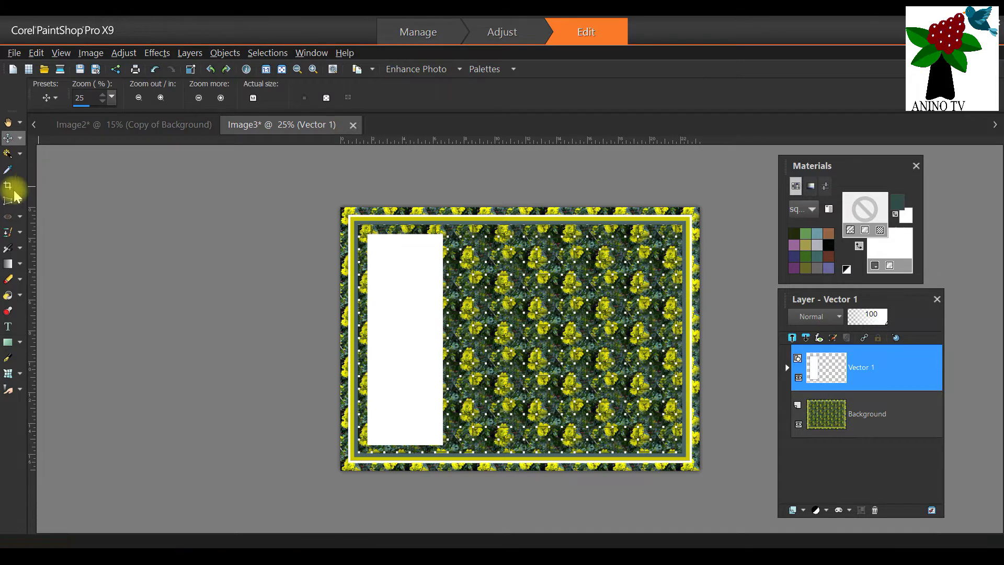
left_click(20, 342)
left_click(53, 354)
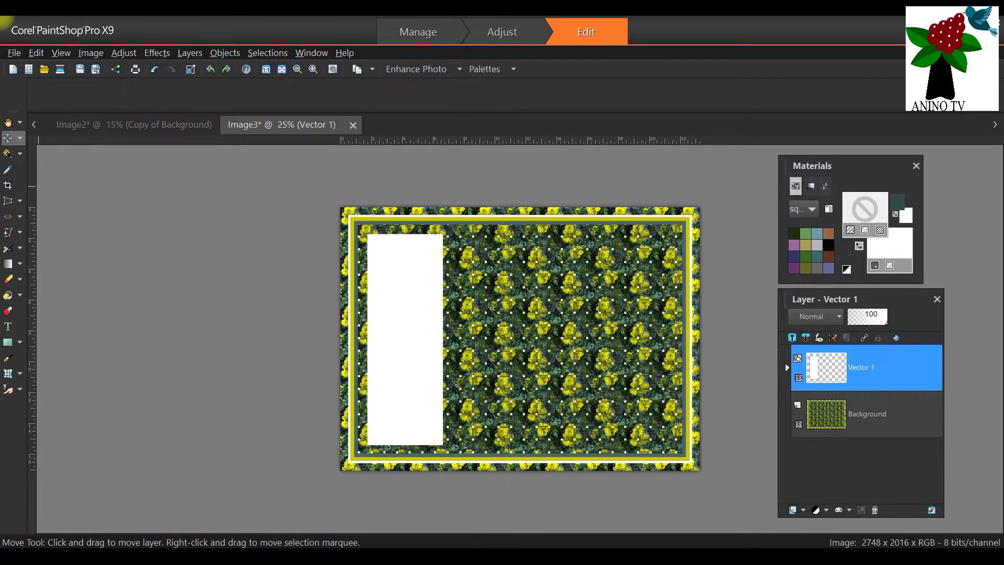
left_click_drag(443, 340, 453, 340)
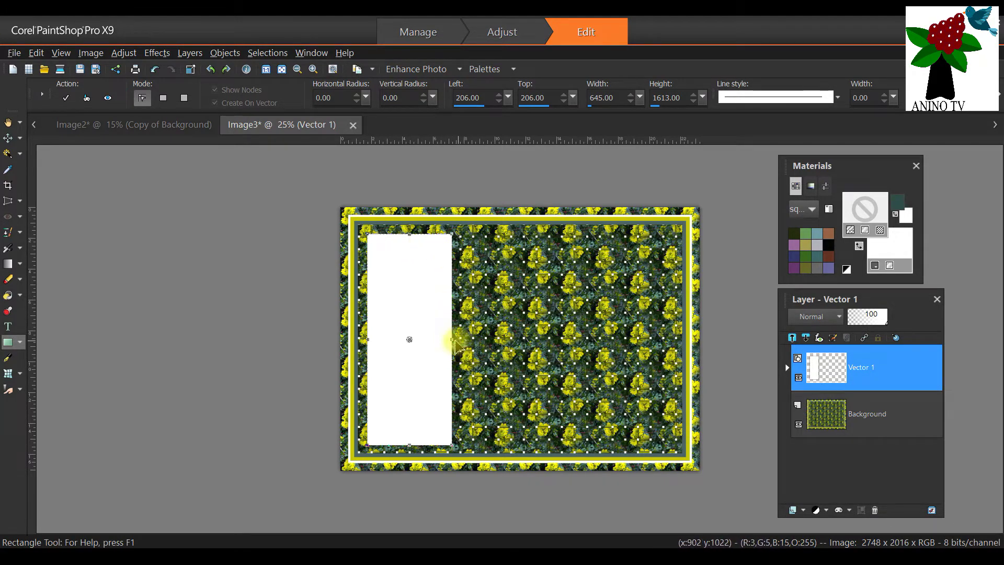
left_click_drag(453, 340, 459, 341)
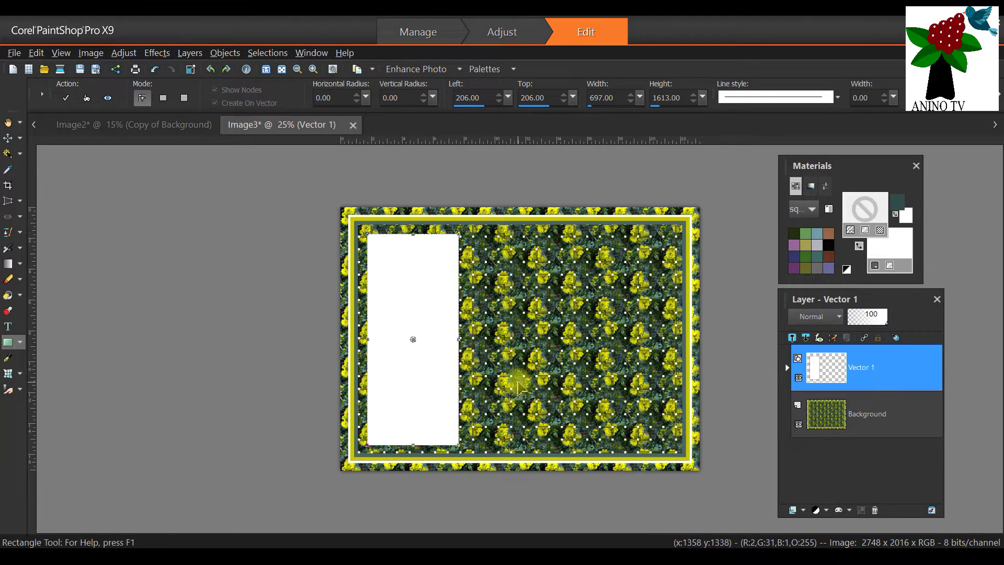
Duplicate the white rectangle's layer and move the copy to the center of the patterned area, level with the original
right_click(882, 370)
left_click(849, 385)
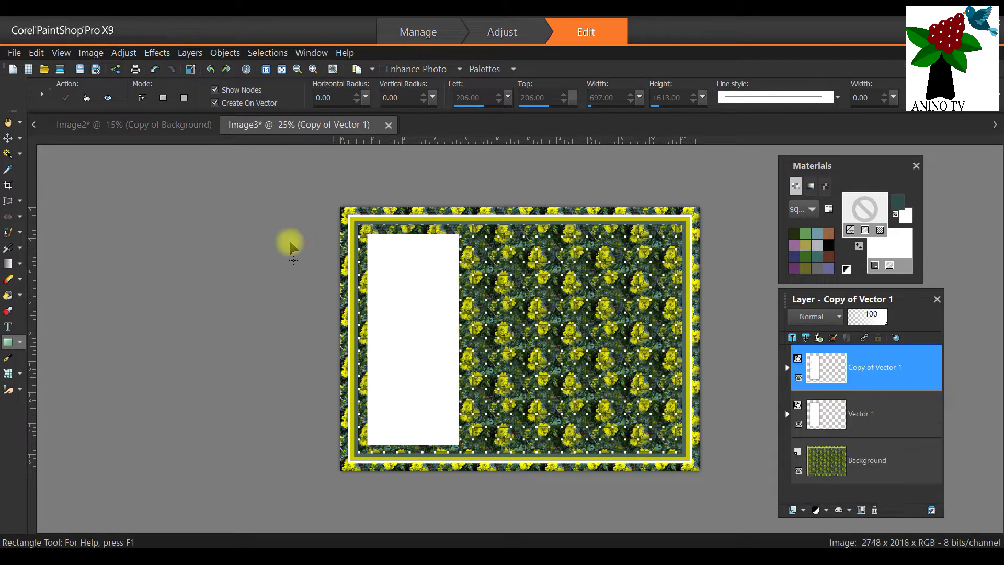
left_click(14, 143)
left_click_drag(411, 276, 518, 276)
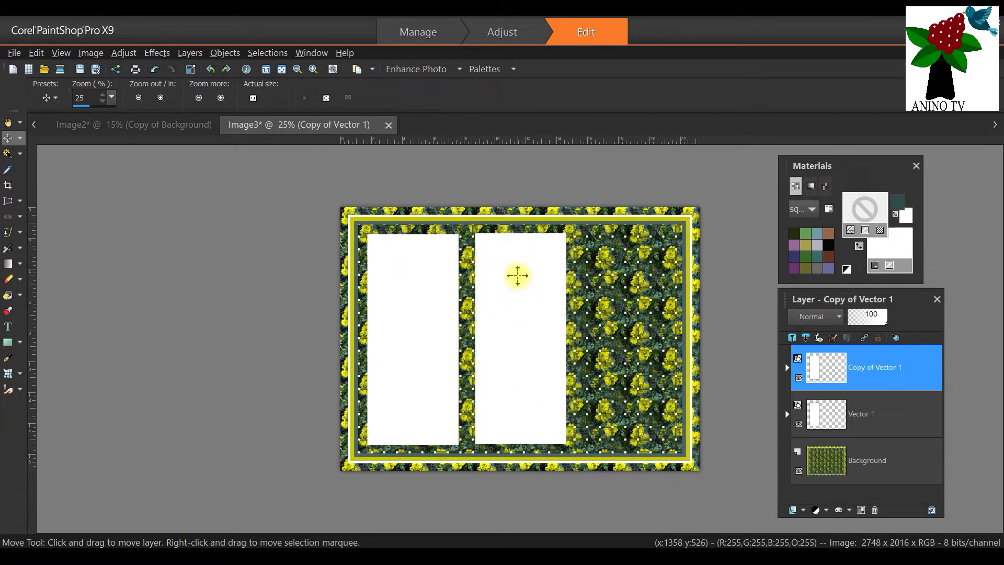
Duplicate the center rectangle's layer and move the new copy into the right part of the frame
right_click(866, 372)
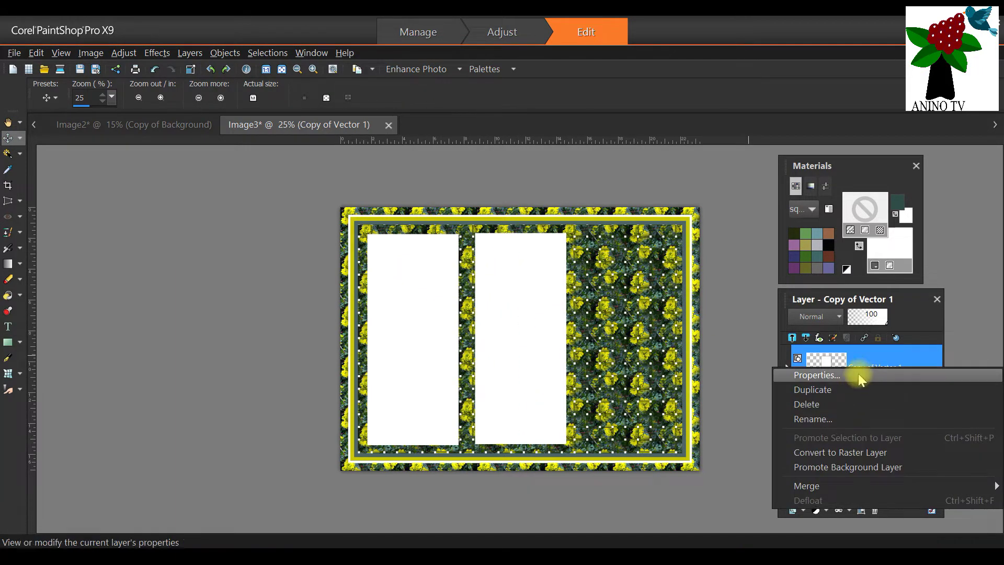
left_click(853, 390)
left_click_drag(549, 334, 644, 335)
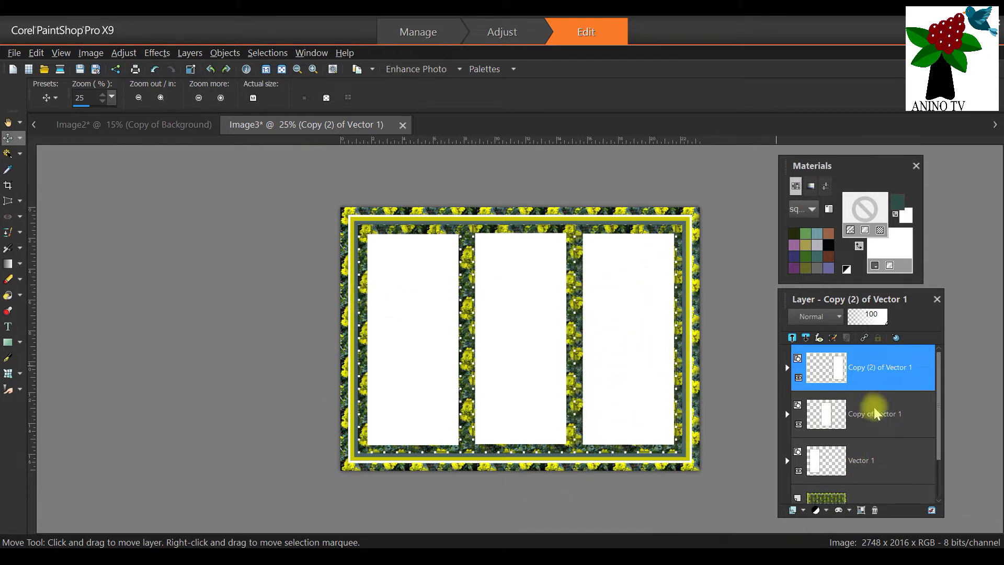
Delete the center and right copies of the white rectangle's layer, keeping the original Vector 1 layer
left_click_drag(853, 391, 896, 518)
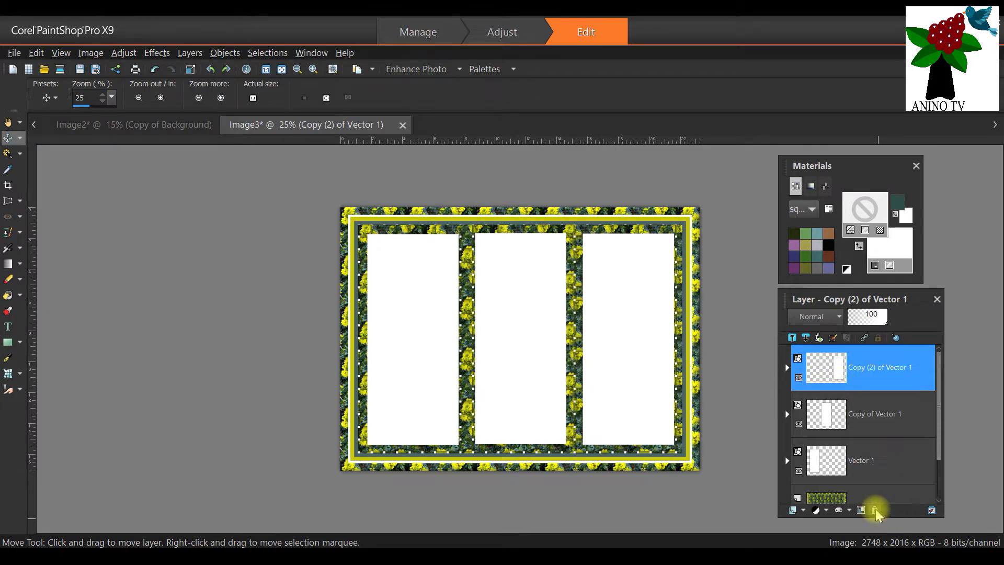
left_click(875, 511)
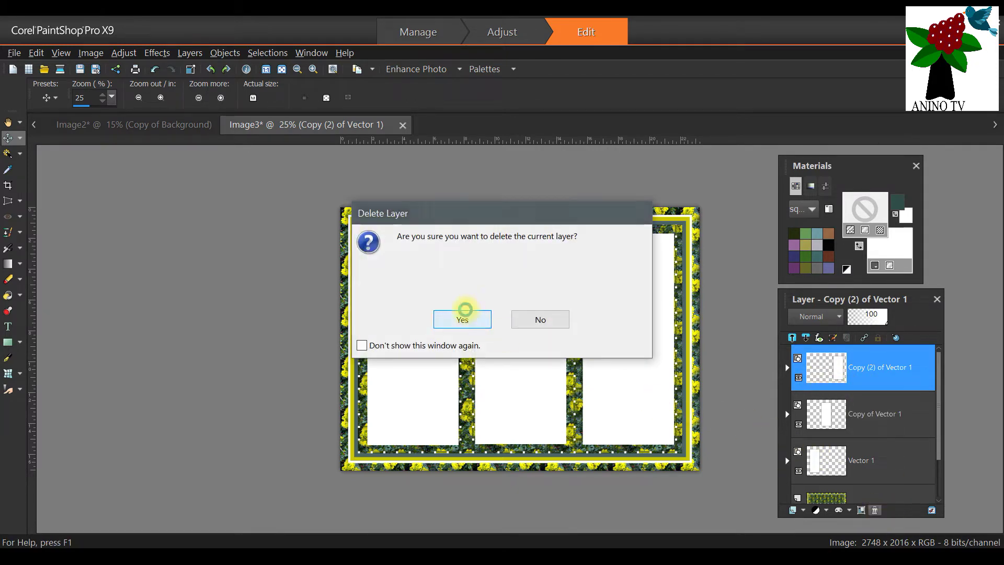
left_click(465, 316)
left_click(875, 510)
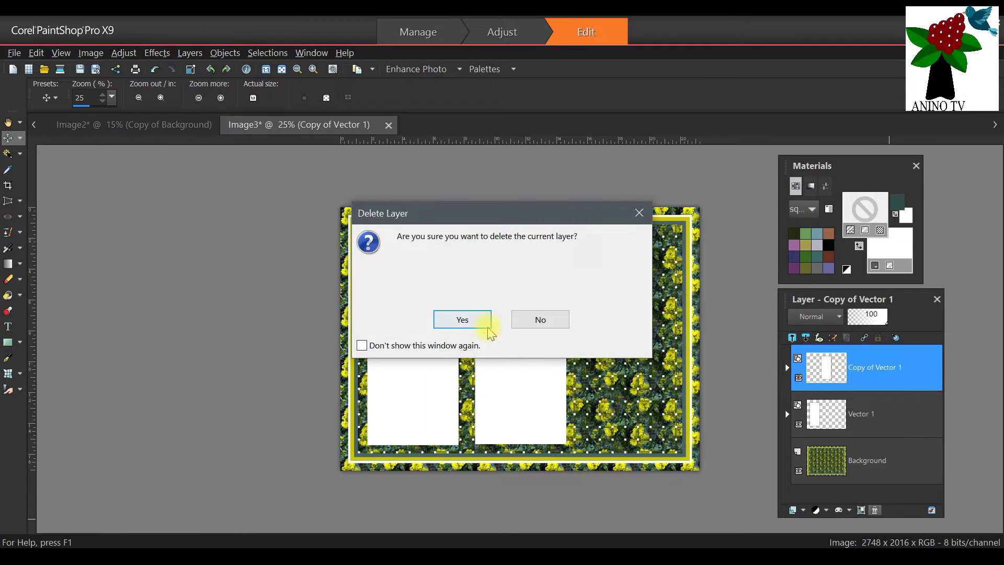
left_click(486, 325)
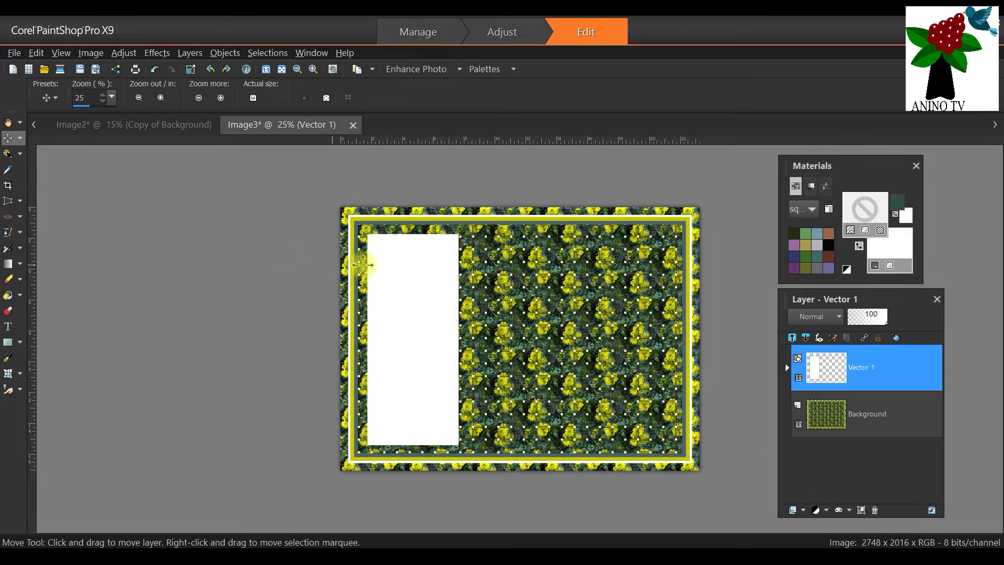
left_click(20, 342)
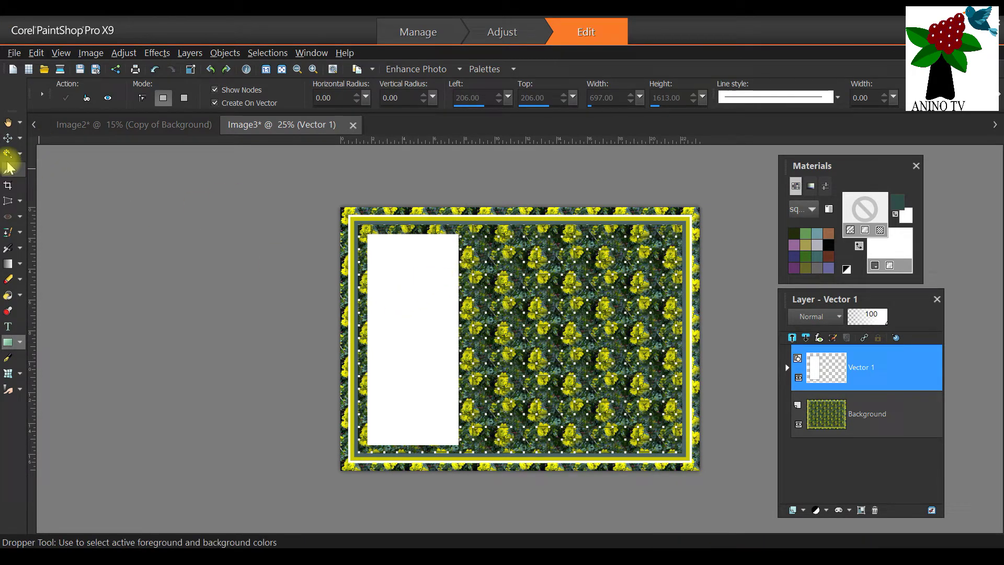
left_click(7, 138)
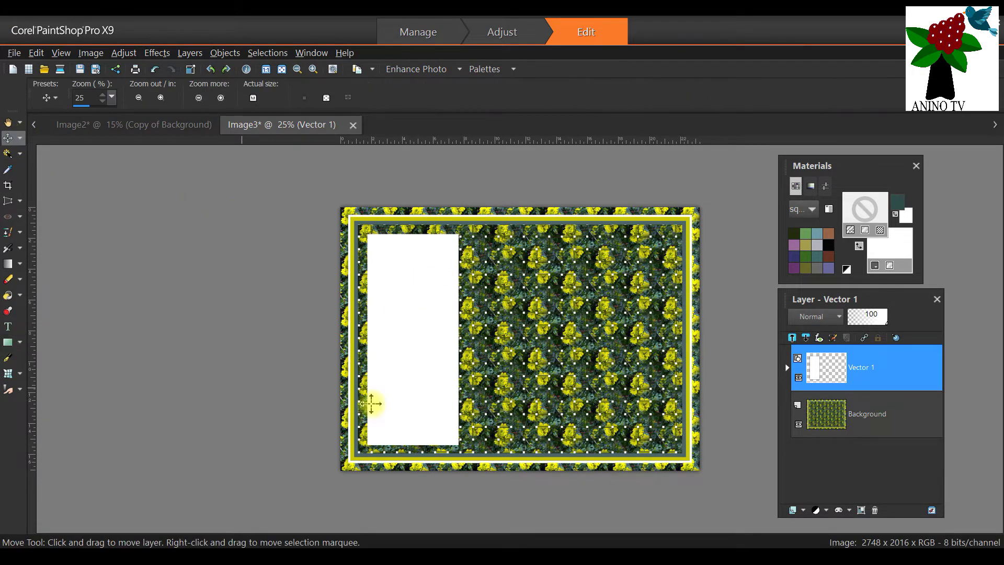
left_click(20, 138)
left_click(47, 138)
left_click(422, 288)
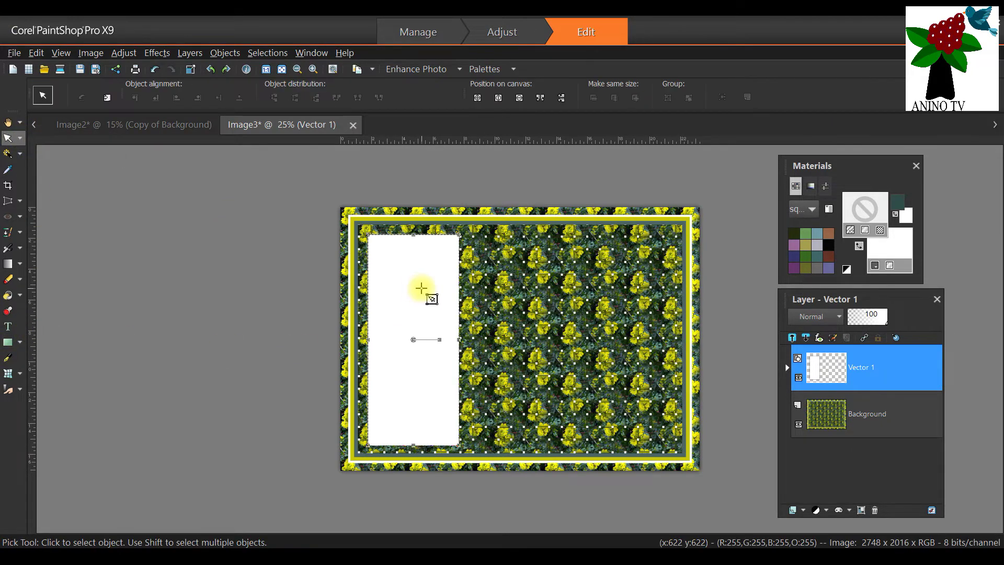
left_click(8, 342)
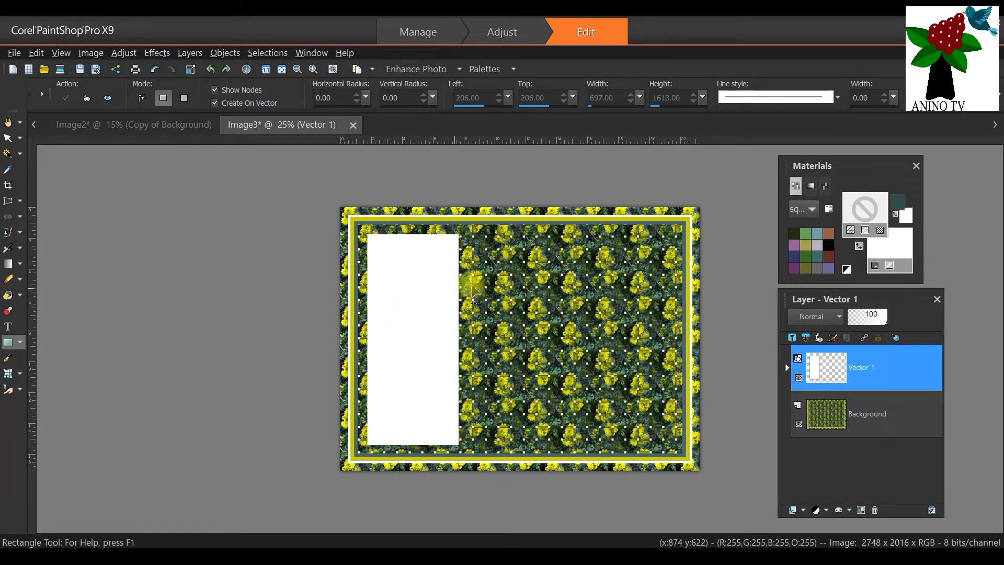
left_click(8, 140)
left_click(392, 273)
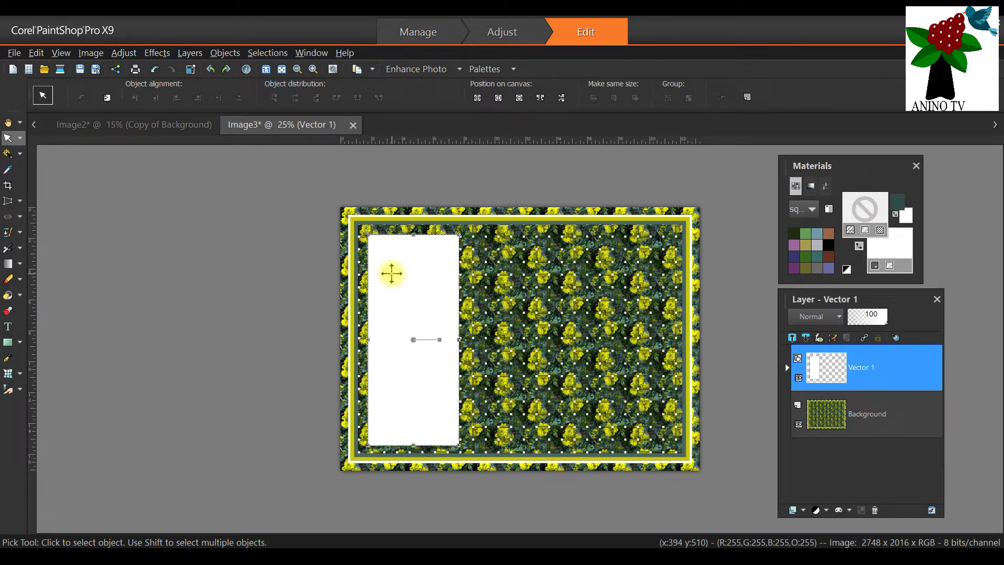
left_click(21, 343)
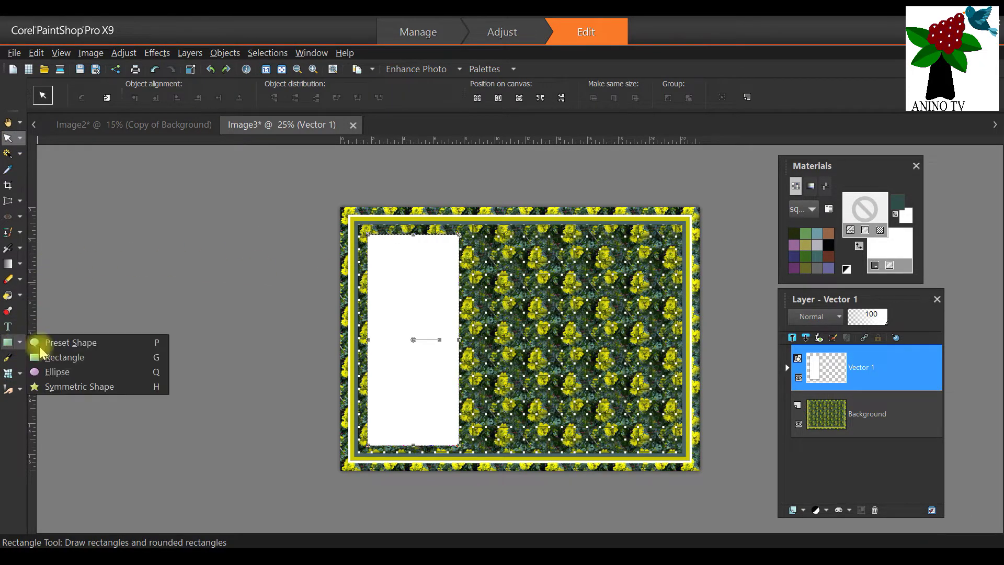
left_click(72, 357)
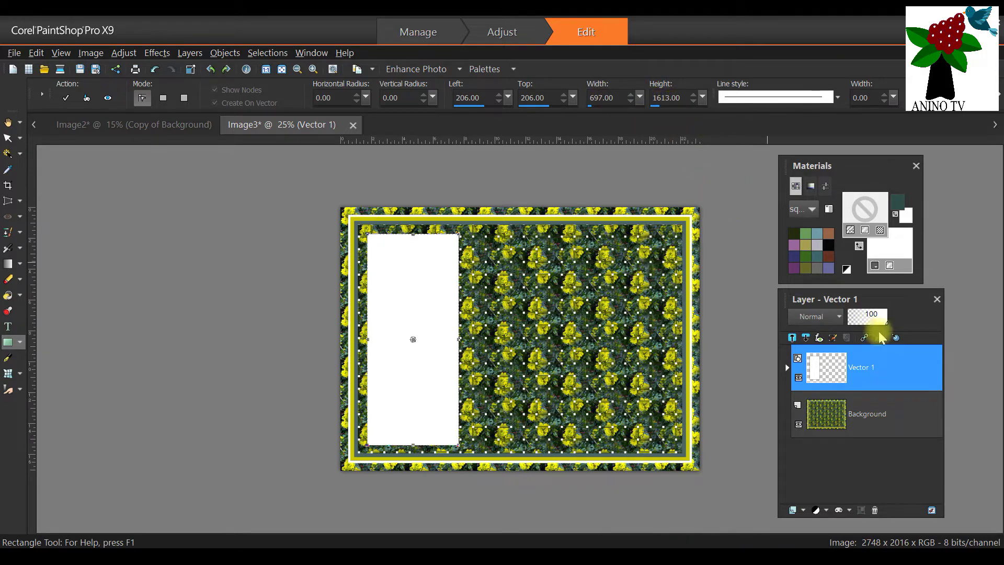
Try converting the white rectangle's vector layer to a raster layer, and undo the conversion
mouse_move(866, 381)
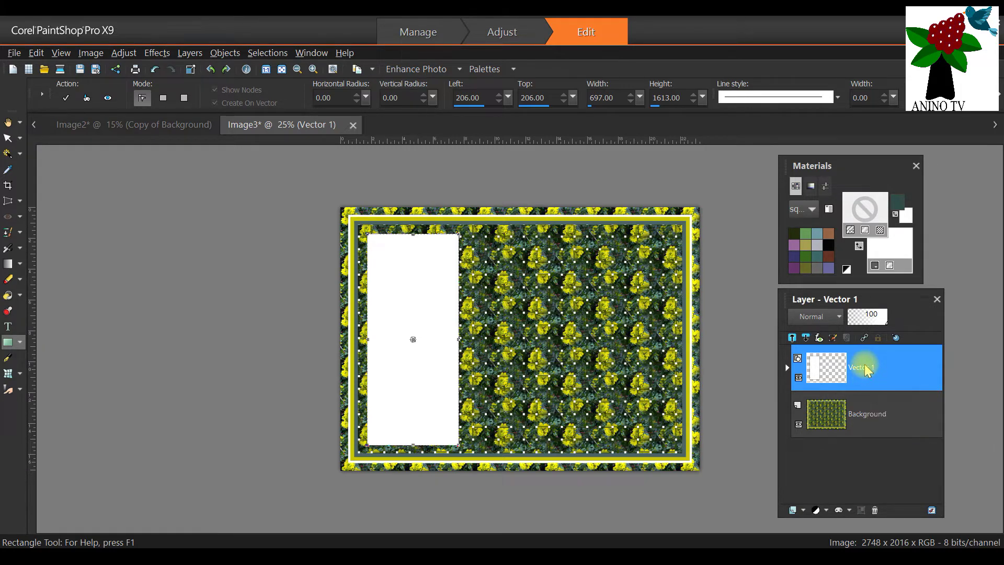
right_click(865, 366)
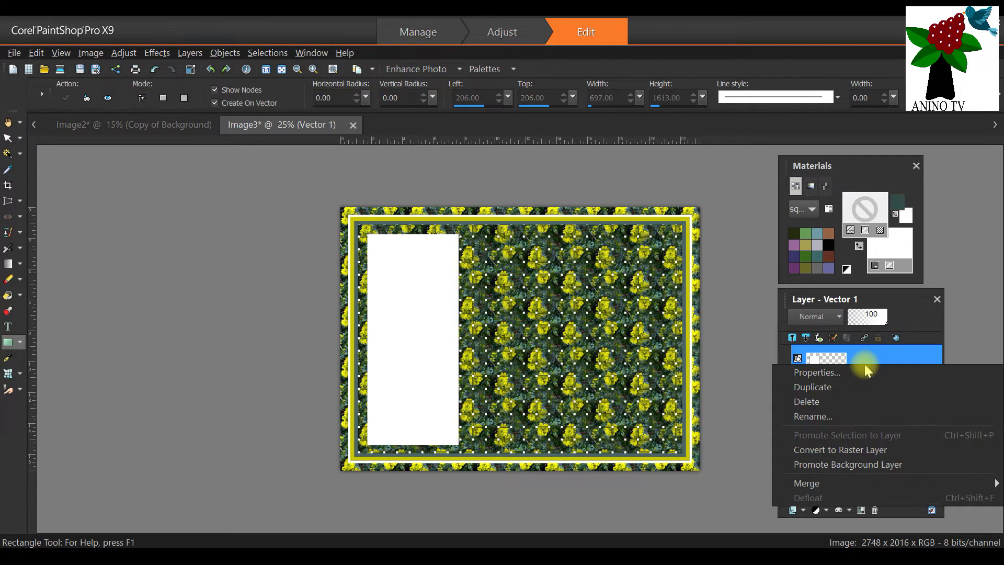
left_click(859, 452)
left_click_drag(830, 299, 511, 253)
left_click(36, 53)
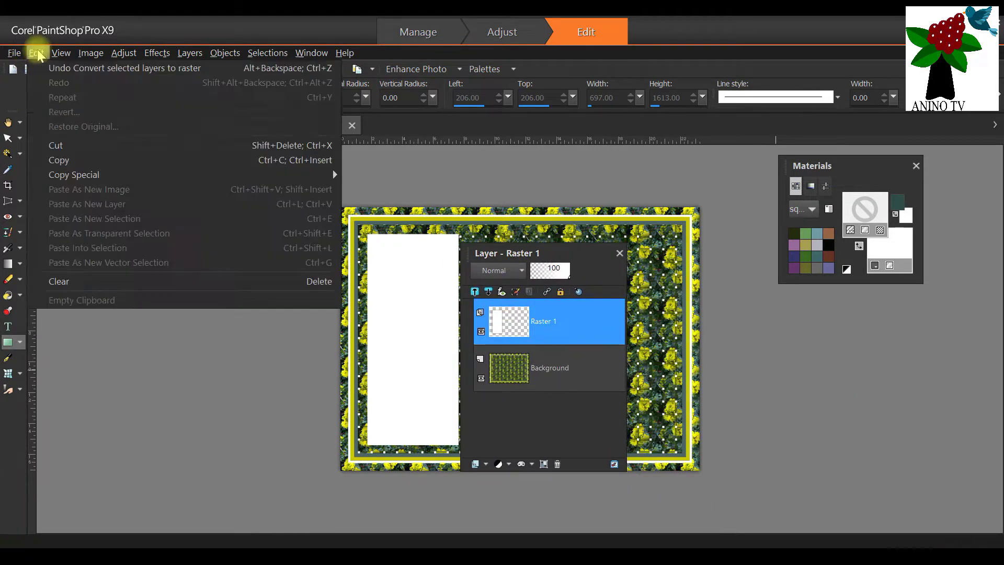
left_click(42, 67)
Convert the white rectangle's vector layer to a raster layer
right_click(547, 331)
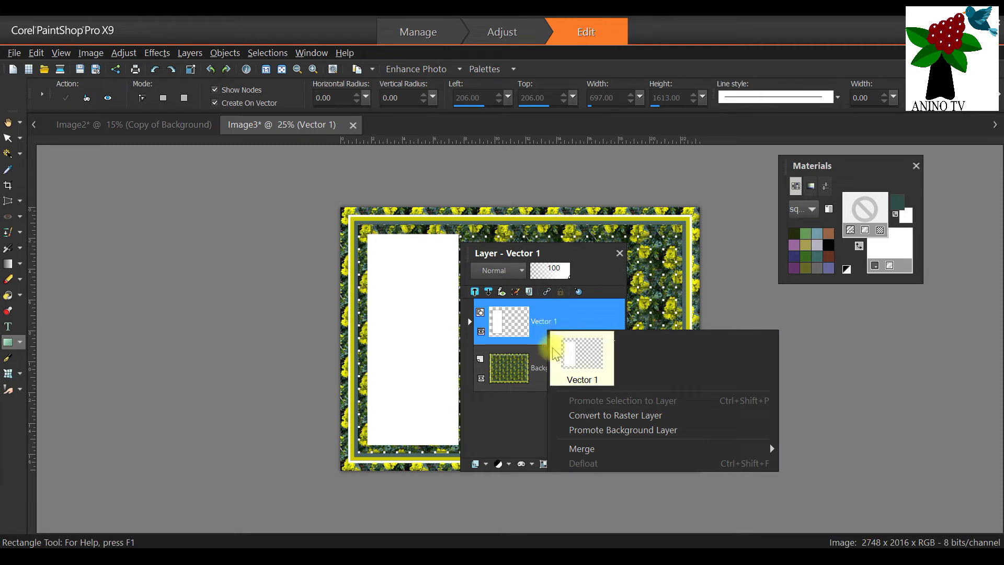
left_click(587, 417)
left_click_drag(538, 266, 551, 267)
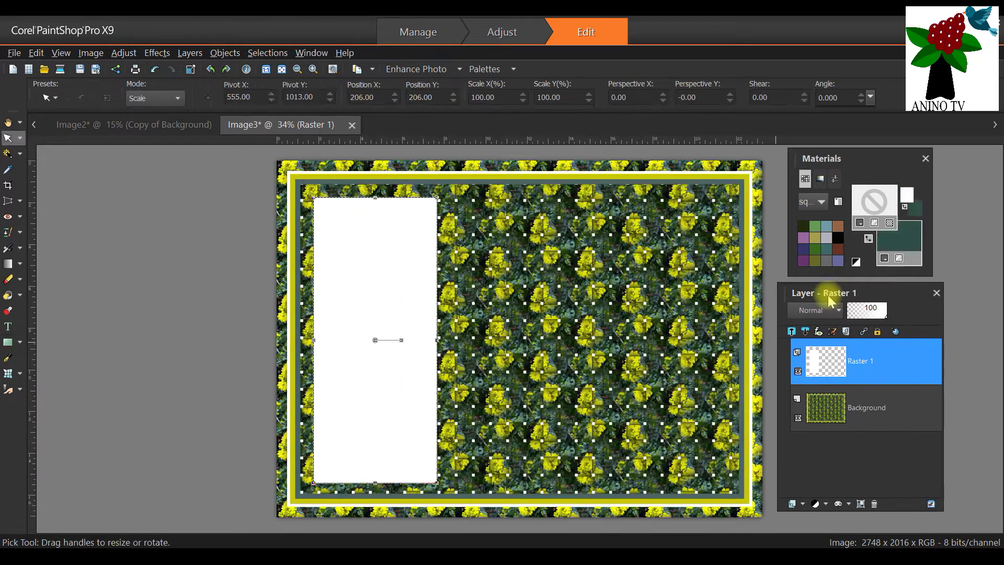
Duplicate the white rectangle's raster layer and rearrange the Layer and Materials palettes so the rectangle stays uncovered
left_click_drag(830, 292, 507, 240)
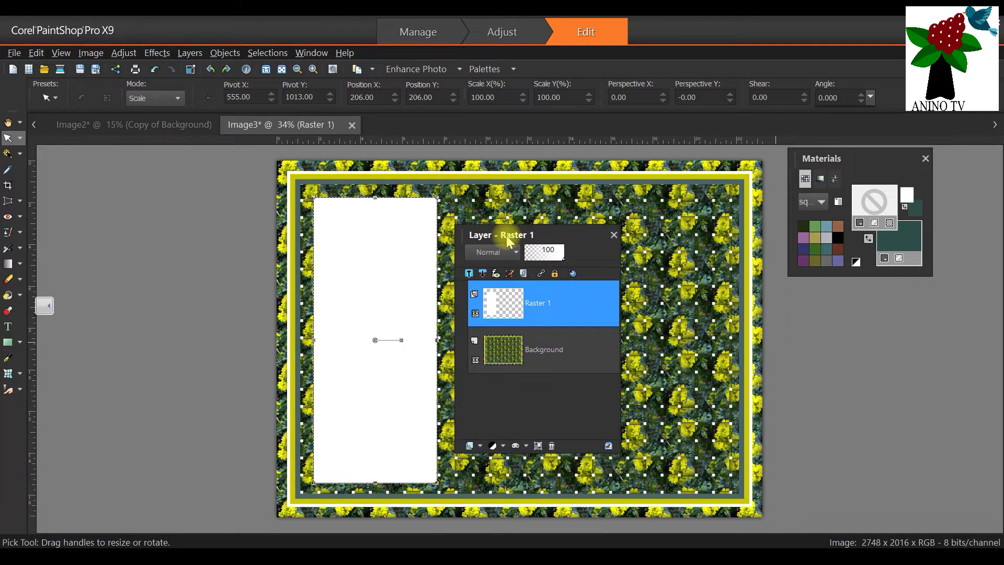
right_click(504, 308)
left_click(559, 333)
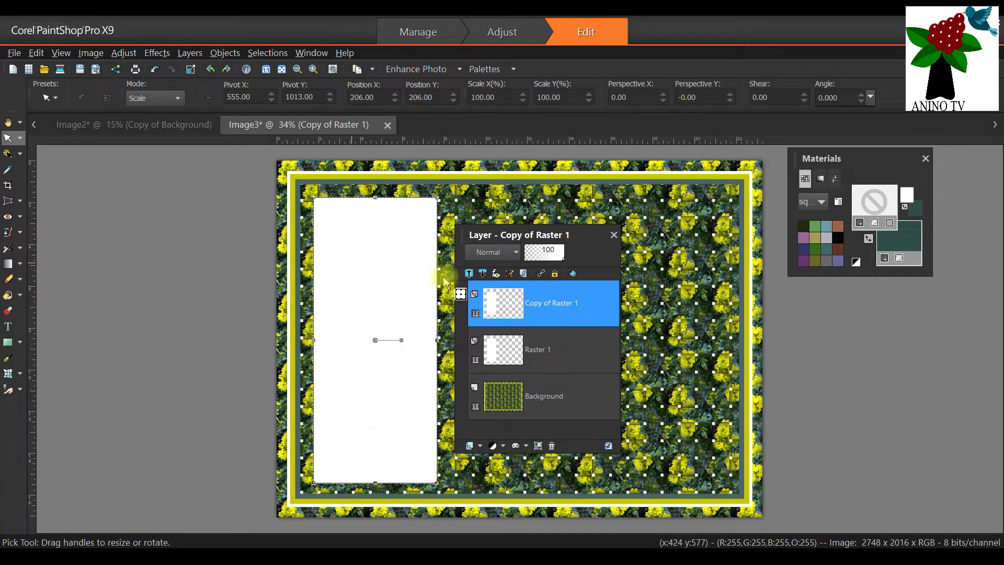
left_click_drag(803, 158, 509, 173)
left_click_drag(450, 228, 736, 274)
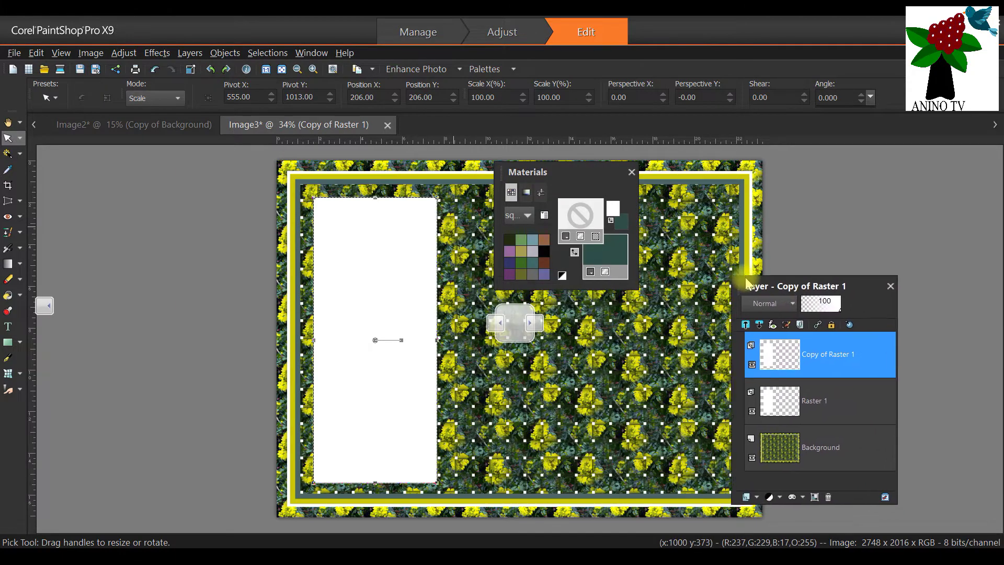
left_click_drag(544, 173, 538, 190)
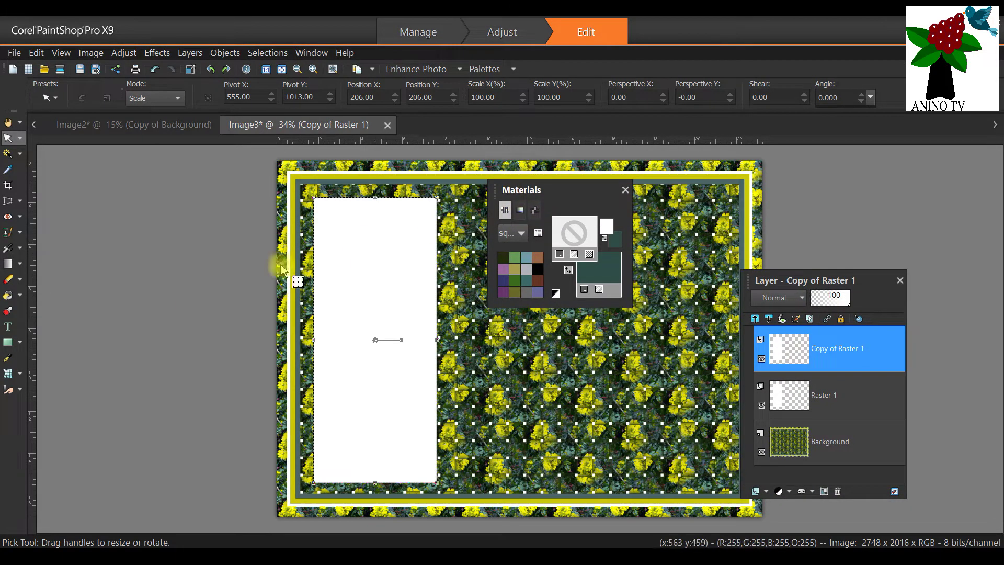
Flood-fill the copied rectangle with the dark green background color and refill it with a sampled lighter gray-green, RGB 69, 98, 98
left_click(7, 298)
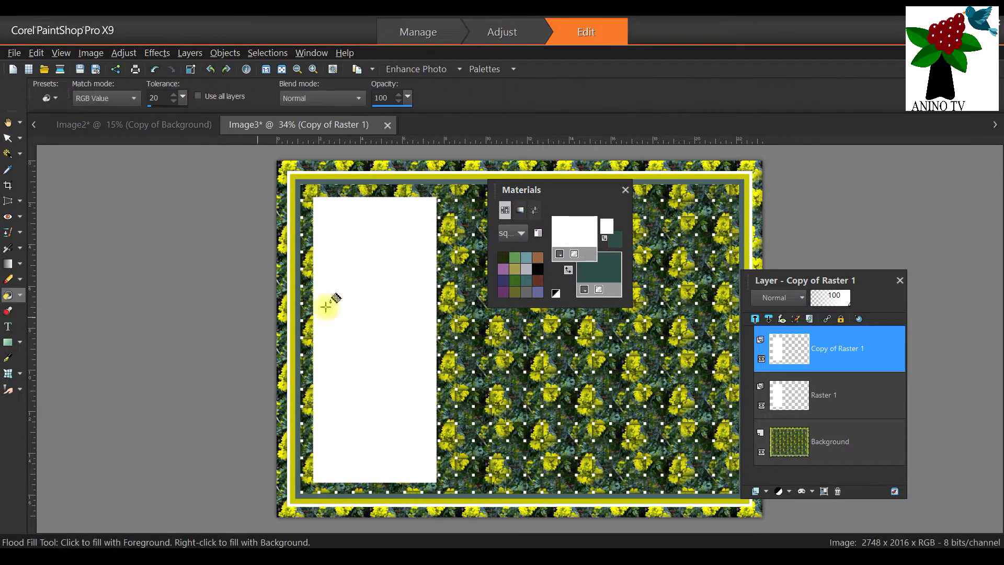
right_click(381, 283)
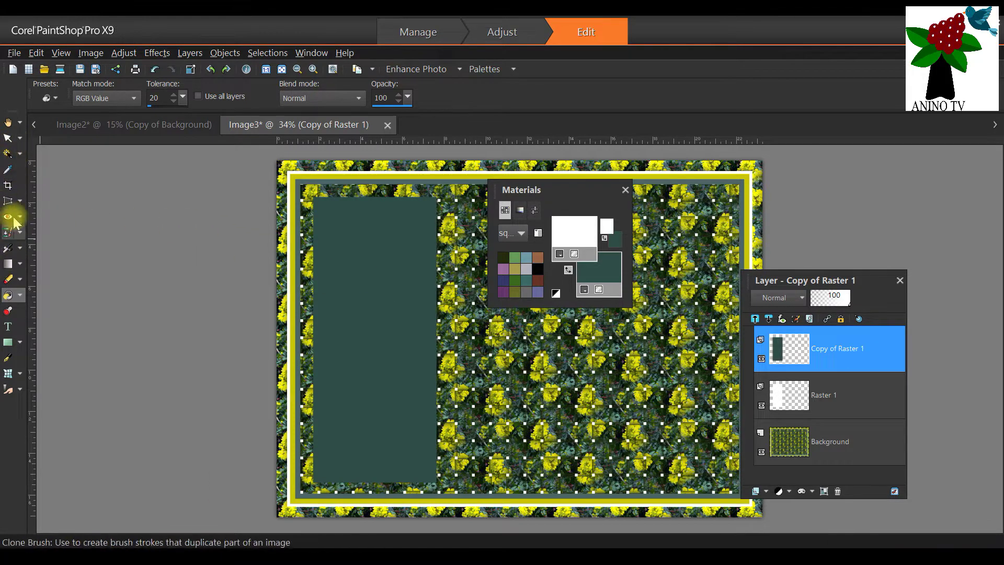
left_click(8, 169)
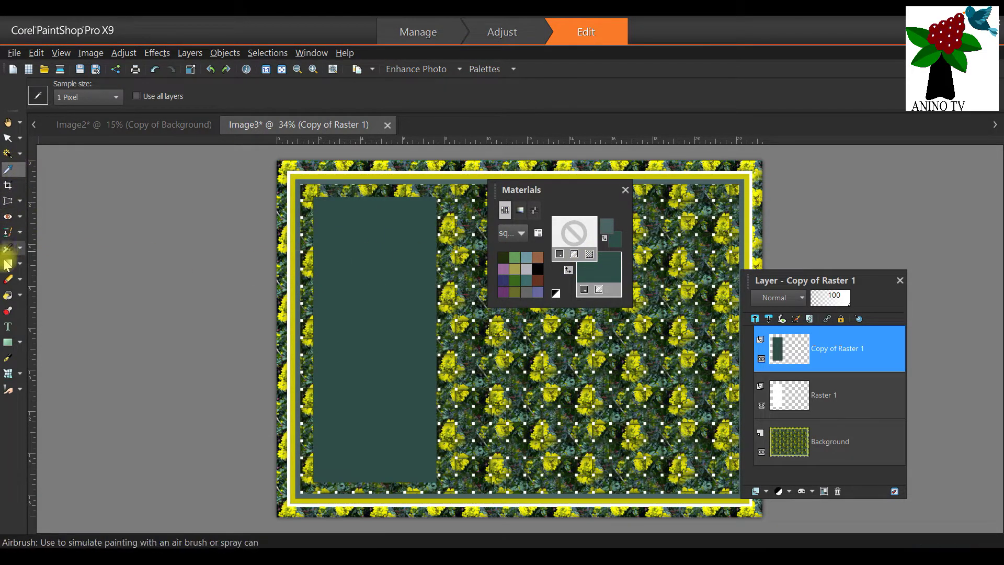
left_click(8, 296)
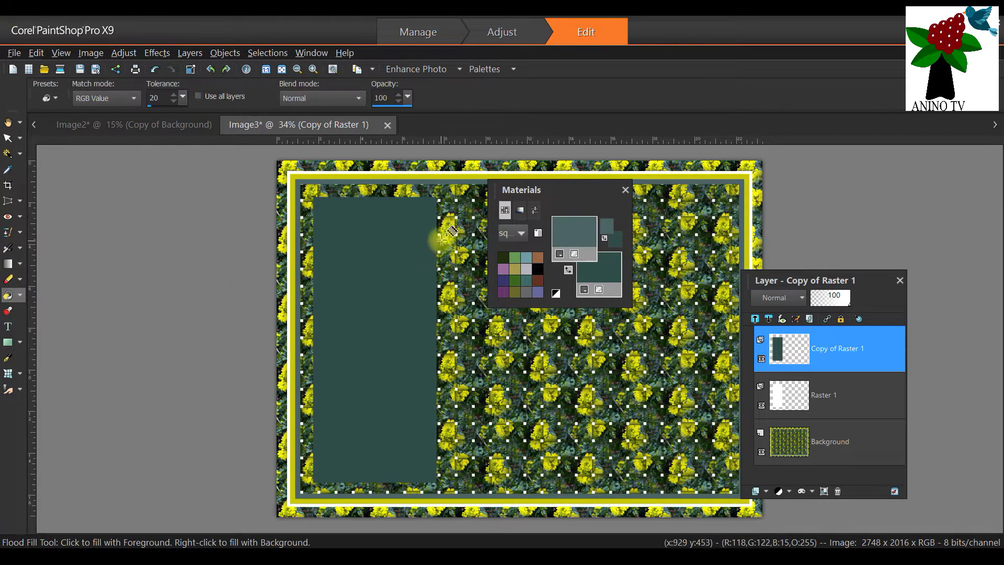
left_click(392, 226)
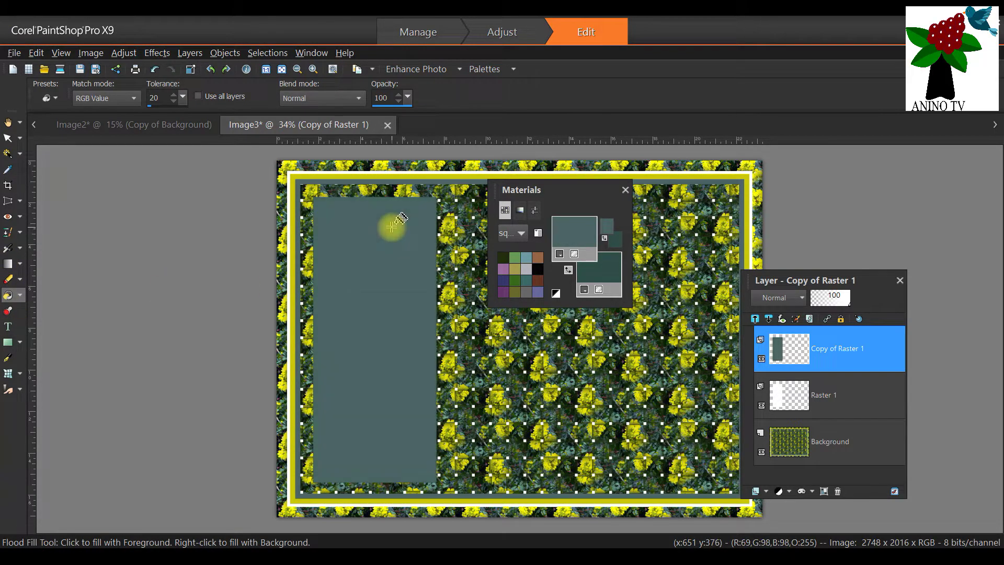
Activate the Pick tool and move the Materials and Layer palettes clear of the design
left_click(9, 138)
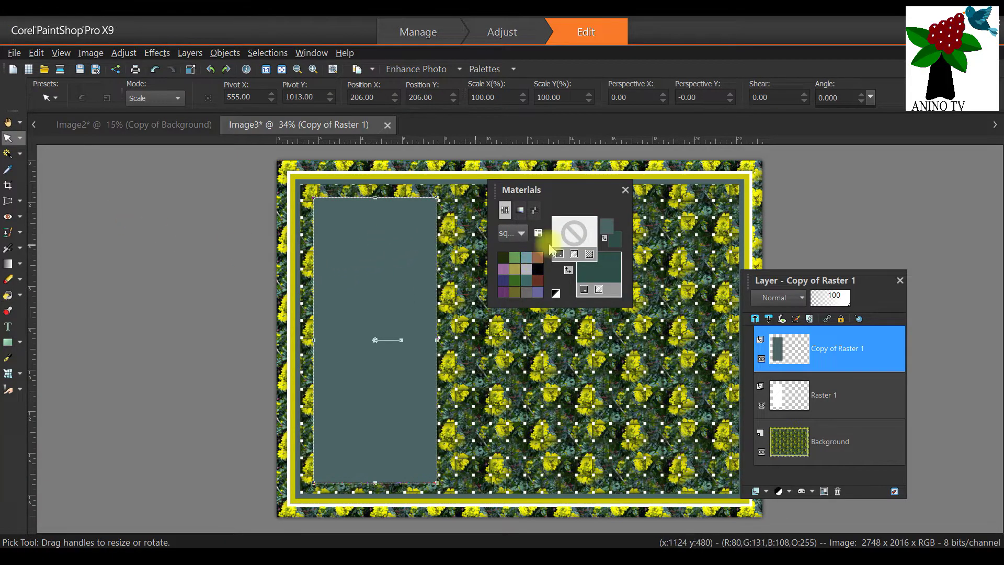
left_click_drag(554, 187, 849, 169)
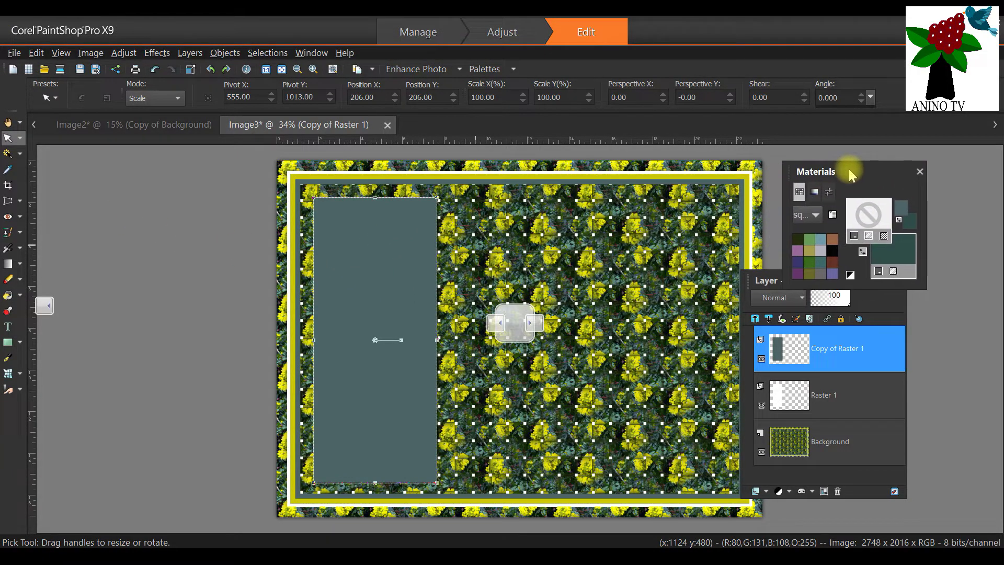
left_click_drag(768, 281, 806, 309)
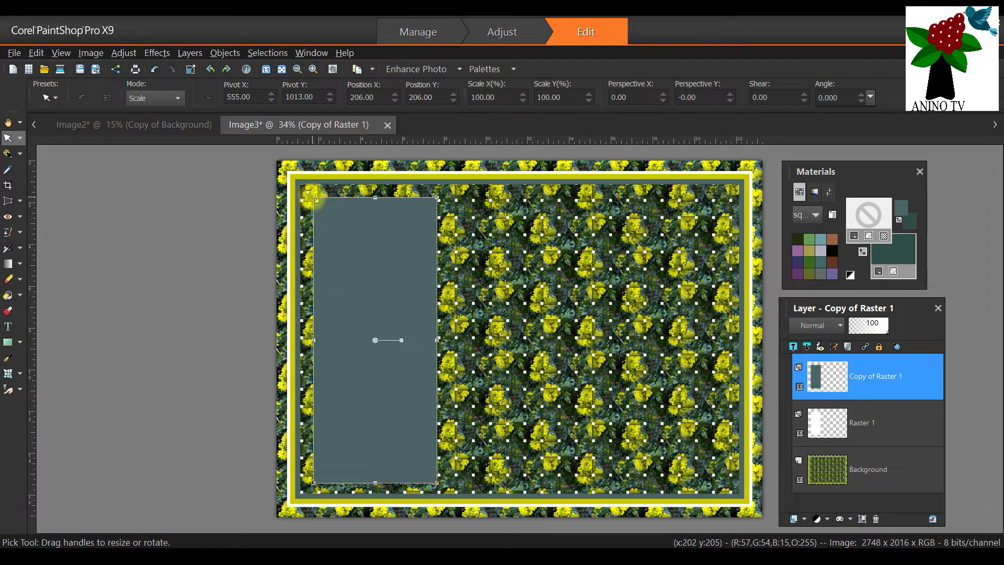
left_click(91, 53)
left_click(115, 116)
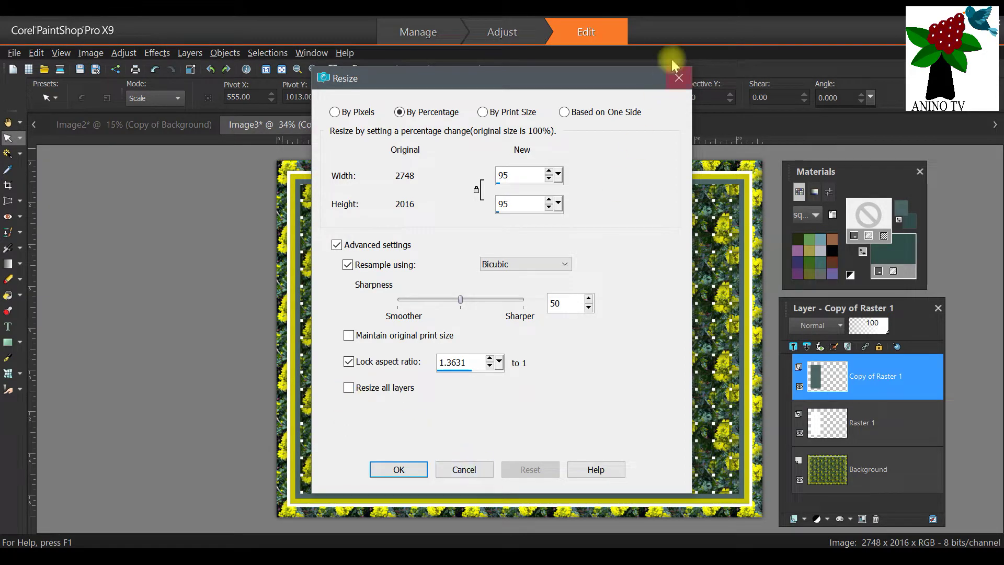
left_click(679, 78)
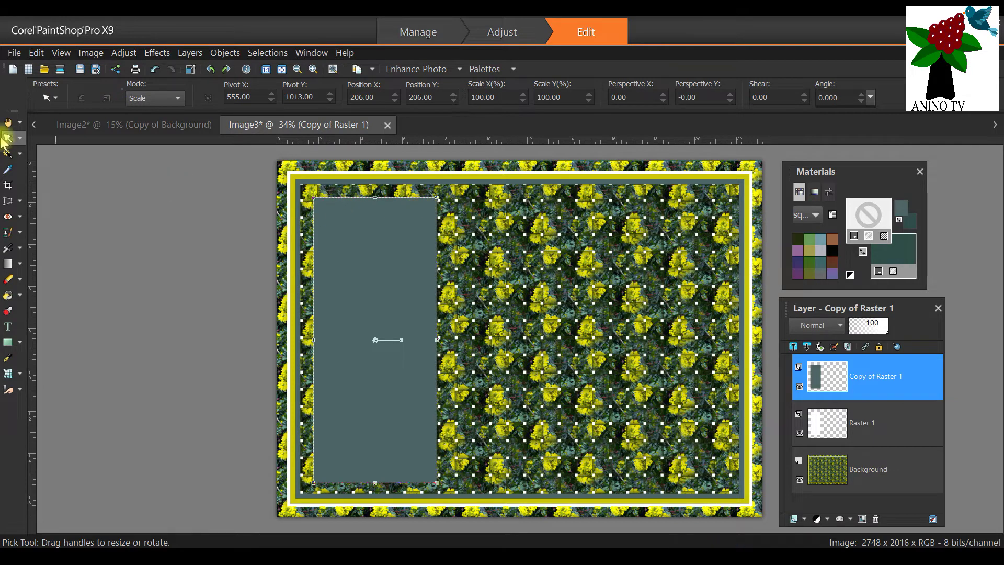
Scale the copied gray-green rectangle down to 94.27% width and 97.27% height with the Pick tool
left_click(20, 139)
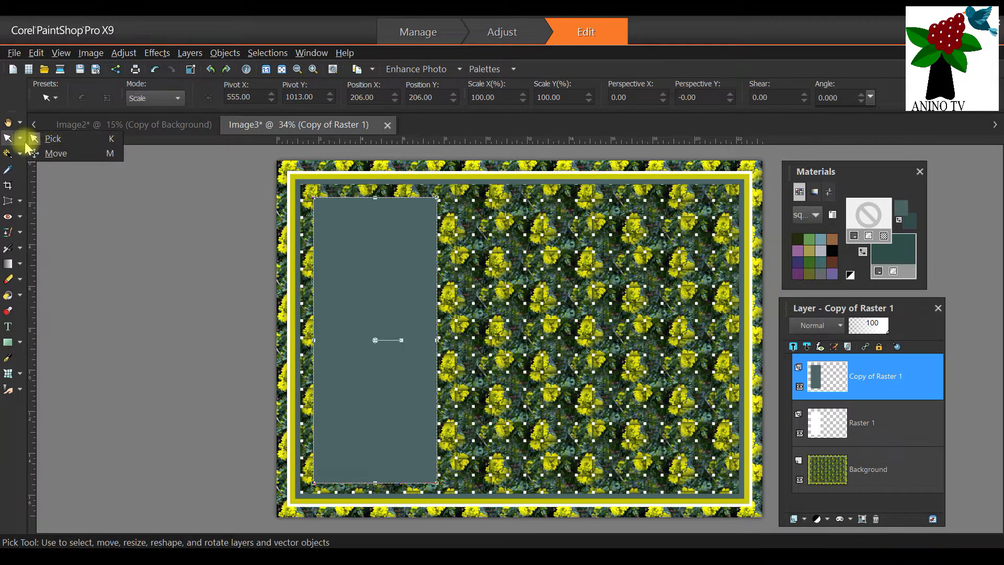
left_click(55, 139)
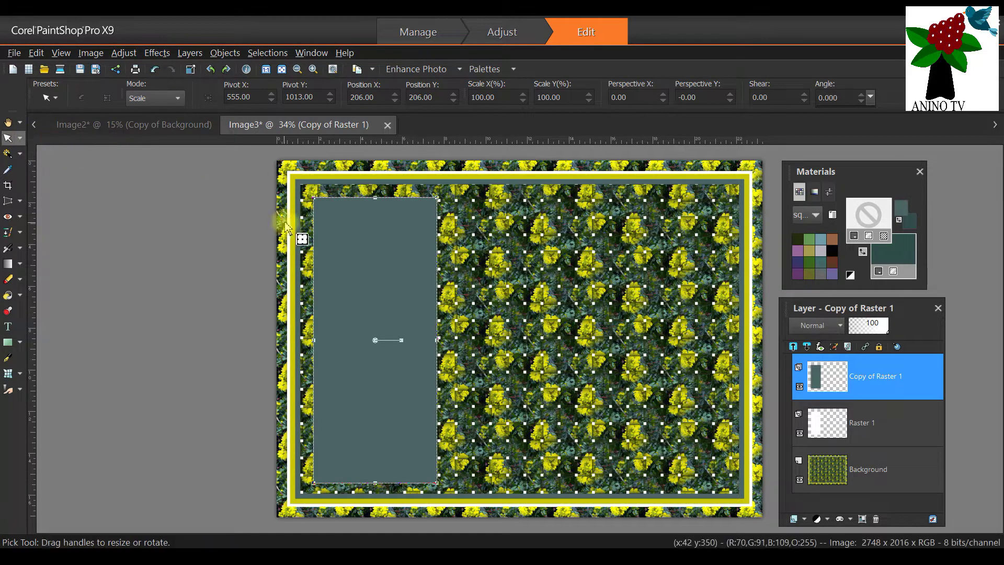
left_click_drag(313, 197, 316, 201)
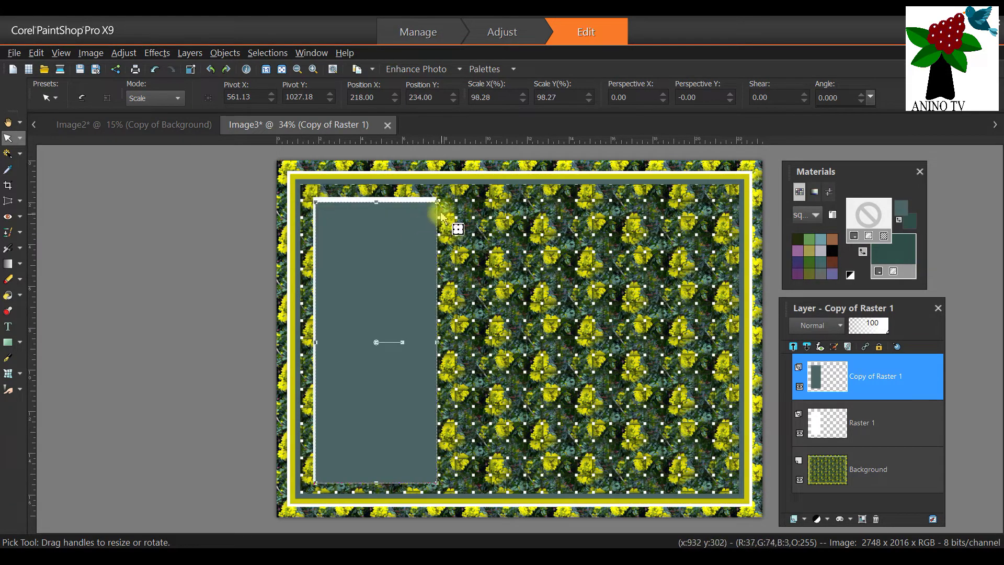
left_click_drag(437, 200, 430, 204)
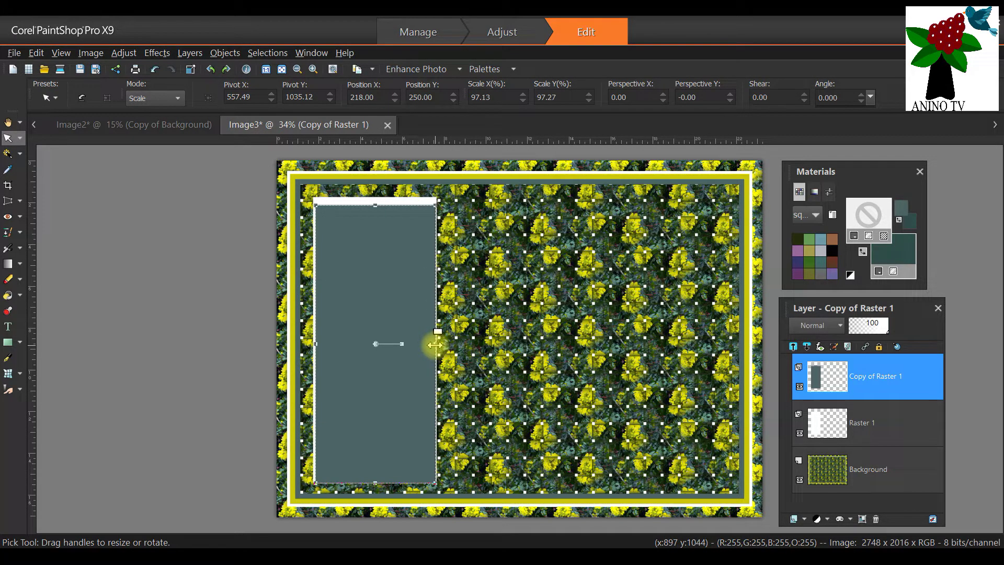
left_click_drag(435, 345, 432, 344)
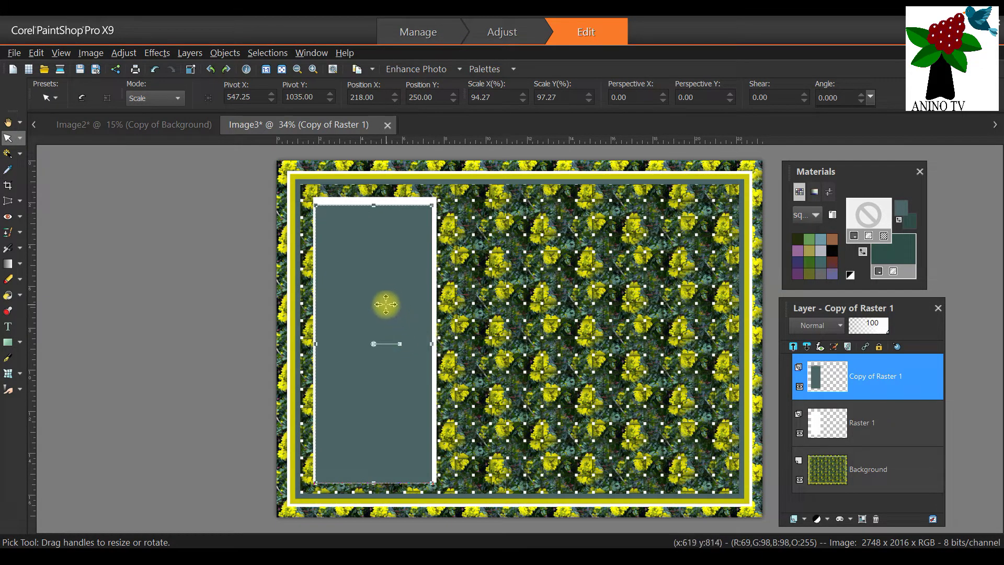
Center the gray-green rectangle inside the white one at position X 226.00, Y 229.00, moving the Layer palette for access
left_click_drag(386, 303, 385, 294)
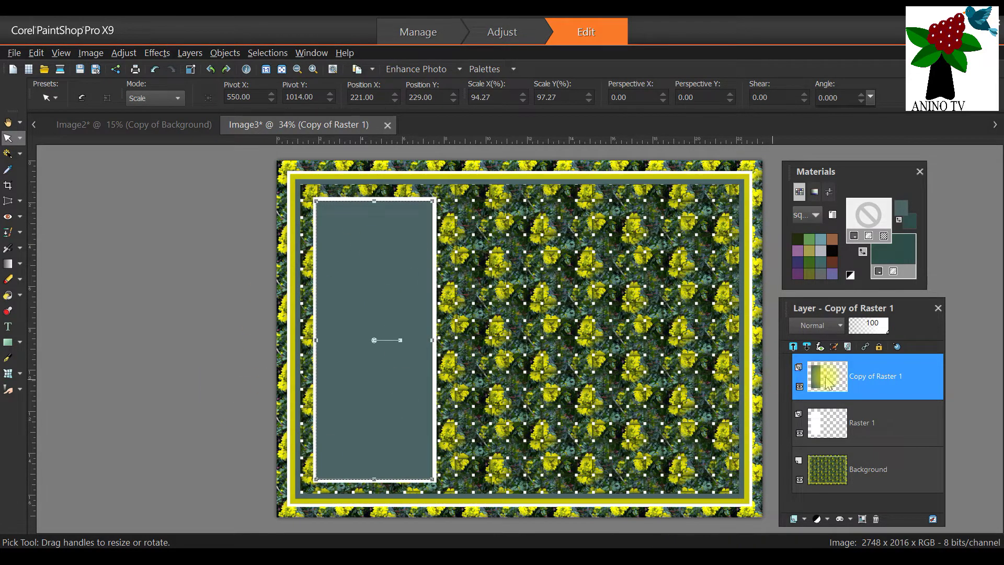
left_click_drag(837, 300, 548, 214)
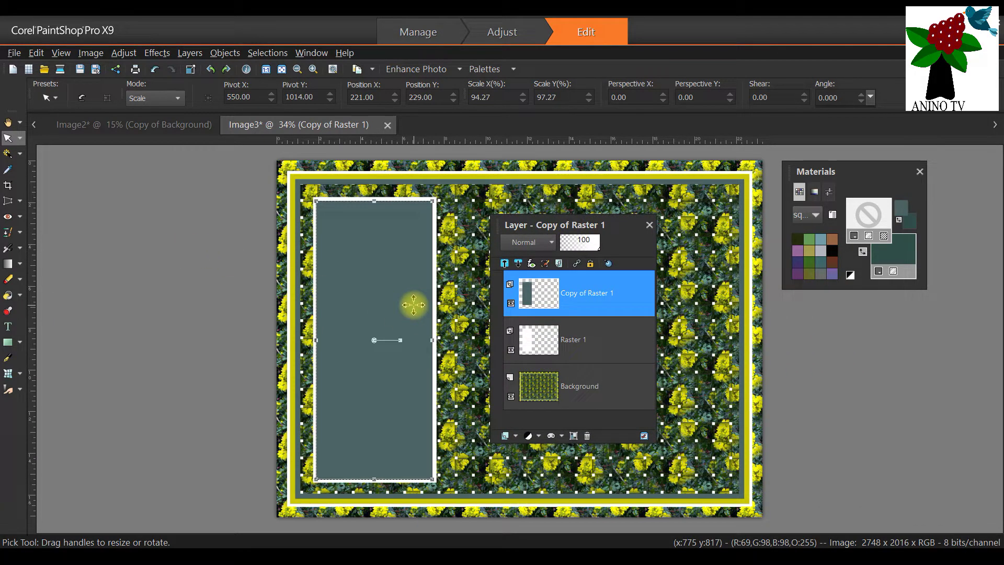
key("Right")
key("Right")
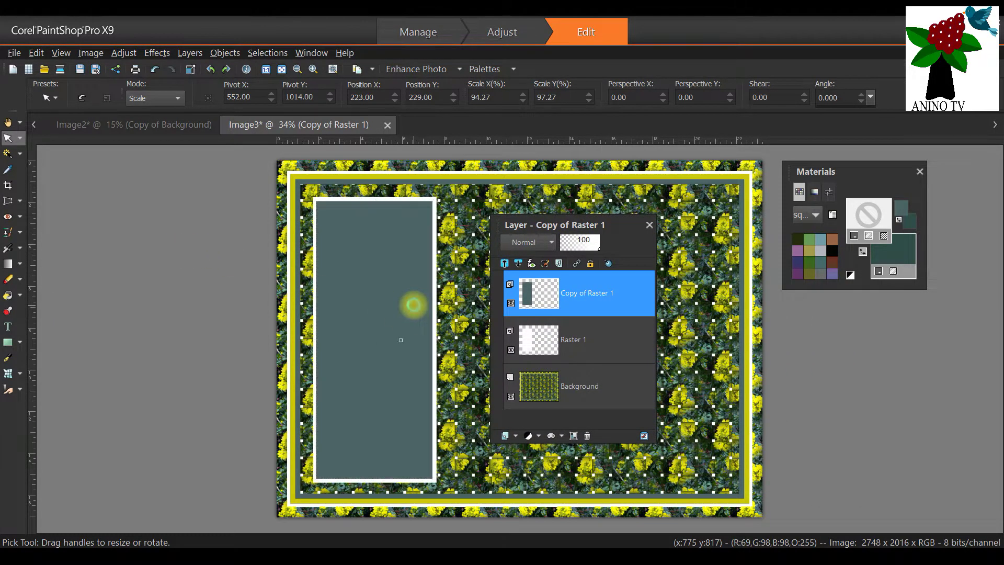
key("Right")
key("Right")
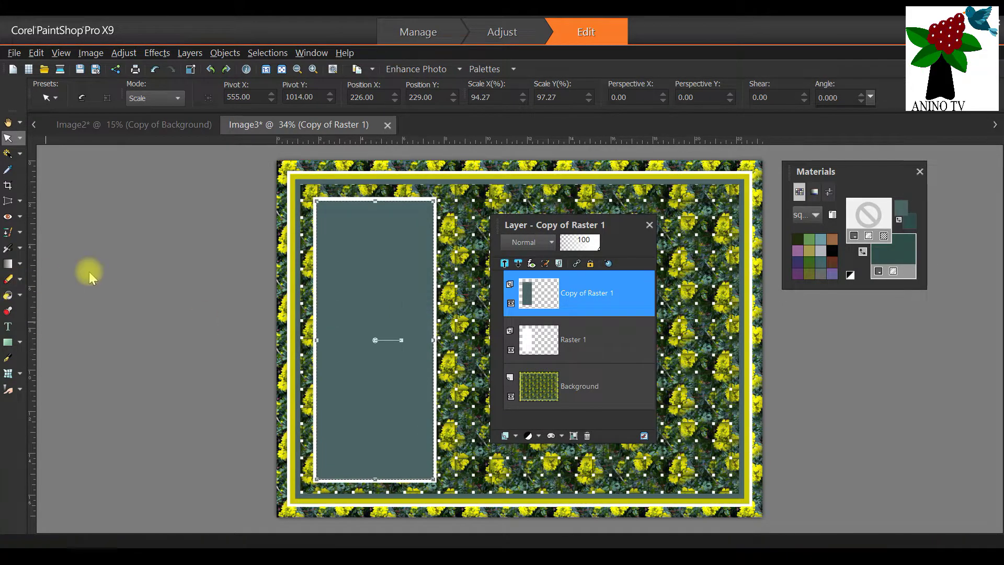
Duplicate the gray-green rectangle's layer and move the Layer palette clear of the design
right_click(561, 287)
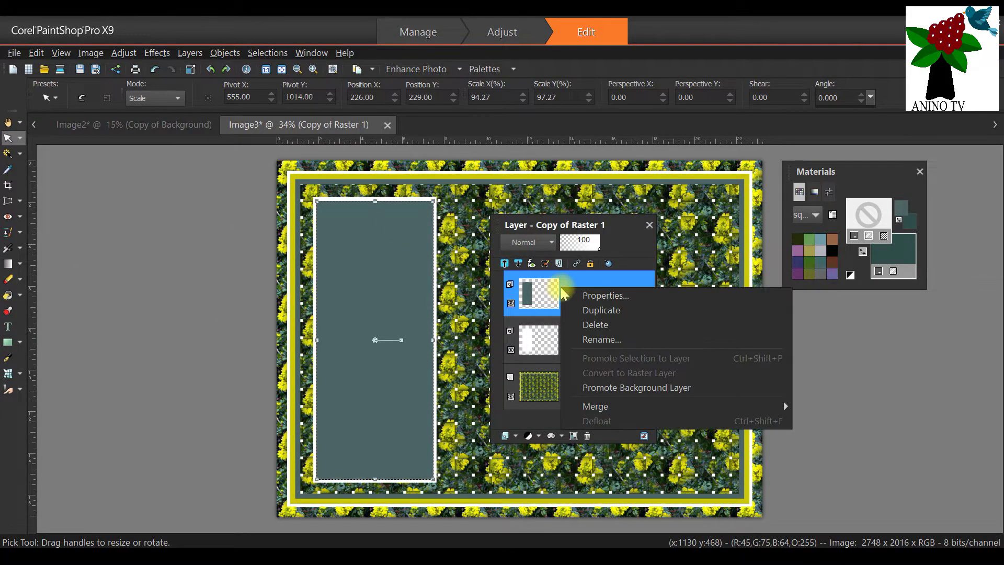
left_click(598, 311)
left_click_drag(543, 230, 853, 318)
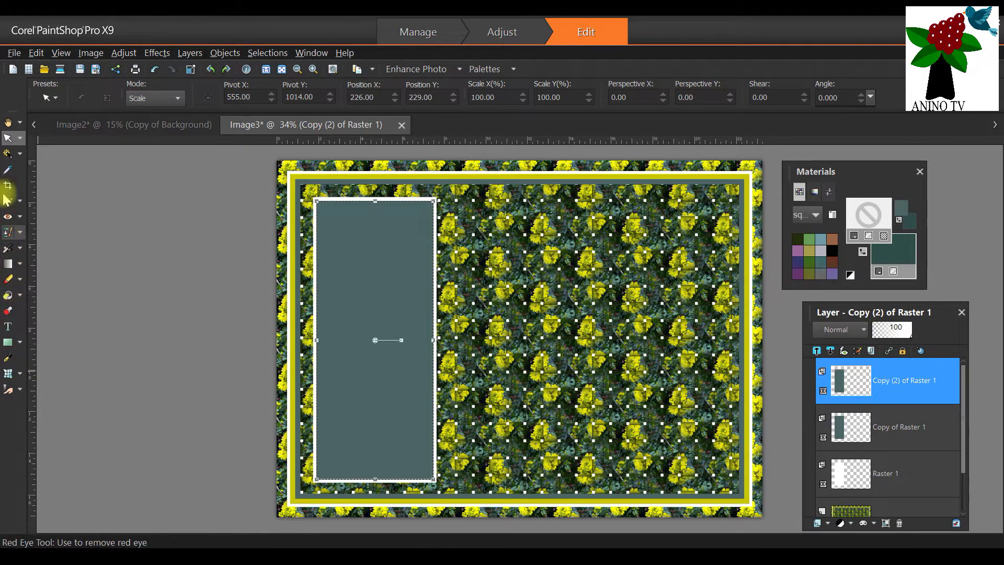
Set the background color to the frame's yellow, #cbc60e, by sampling it from the design
left_click_drag(872, 170, 597, 195)
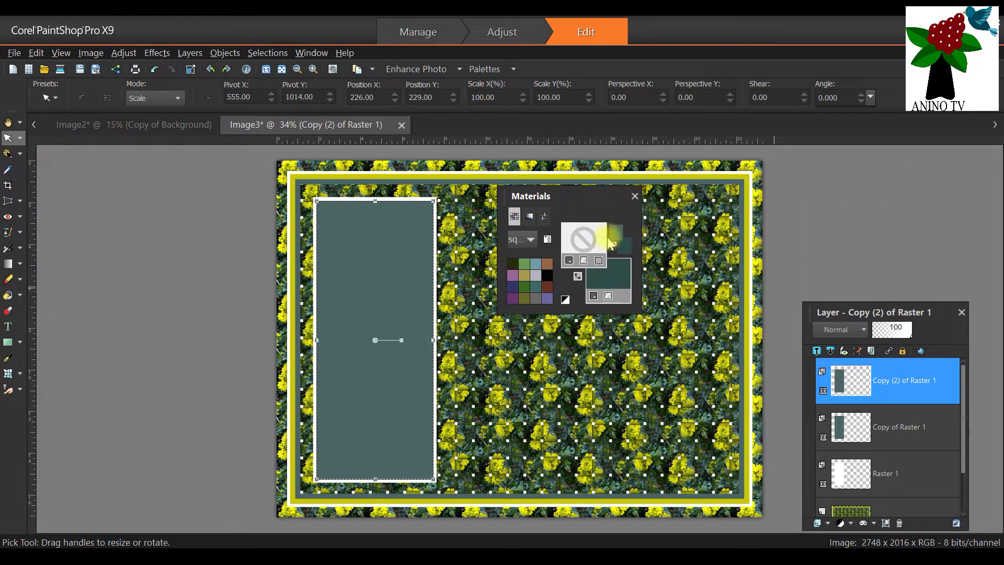
left_click(617, 267)
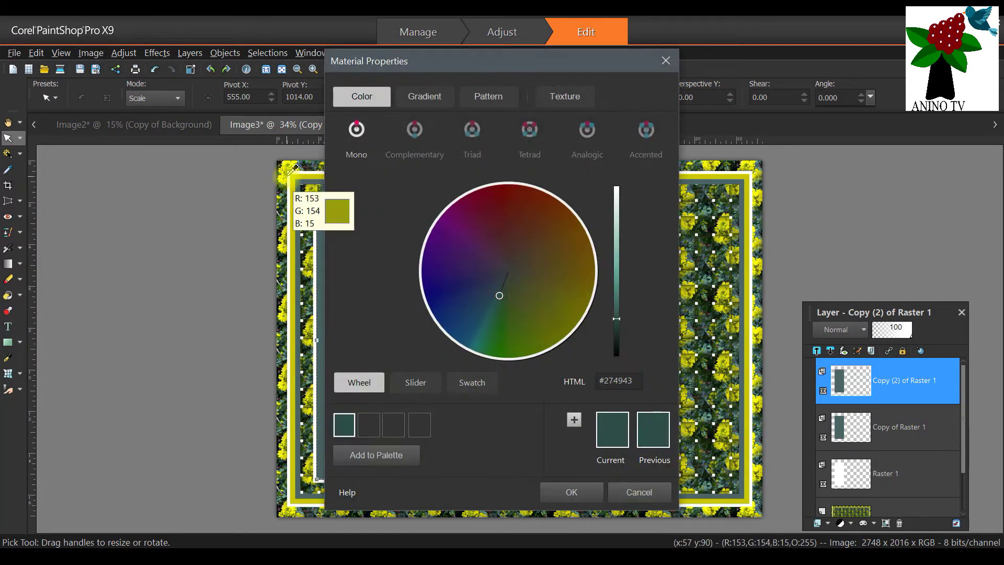
left_click(299, 174)
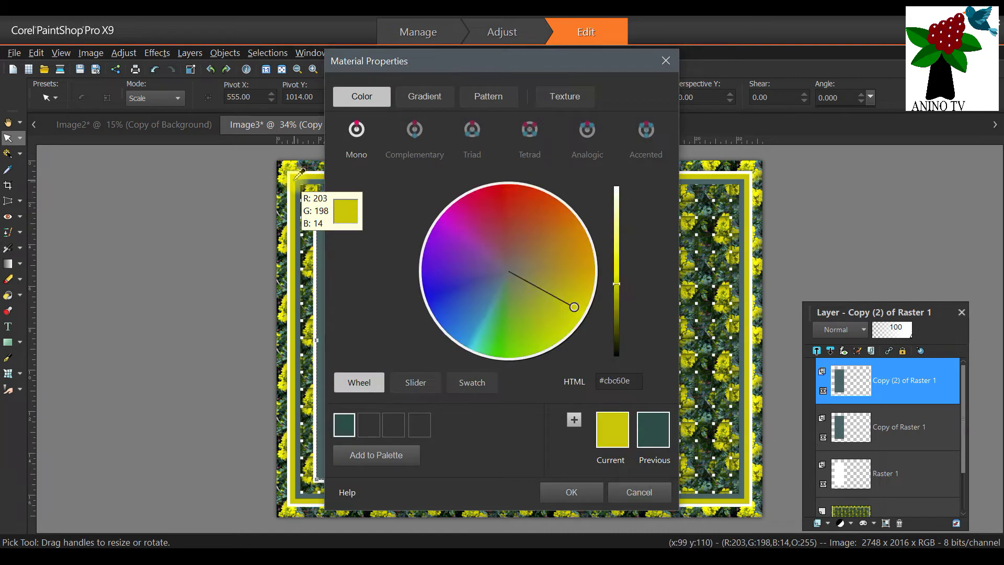
left_click(587, 494)
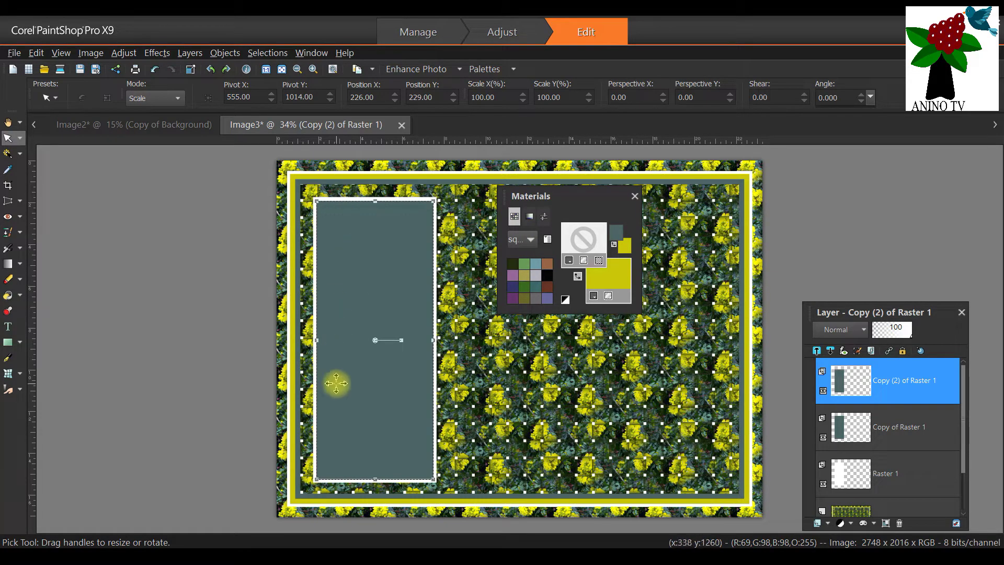
Move the Materials palette off the design and flood-fill the duplicated rectangle with the yellow background color
left_click_drag(568, 194, 855, 186)
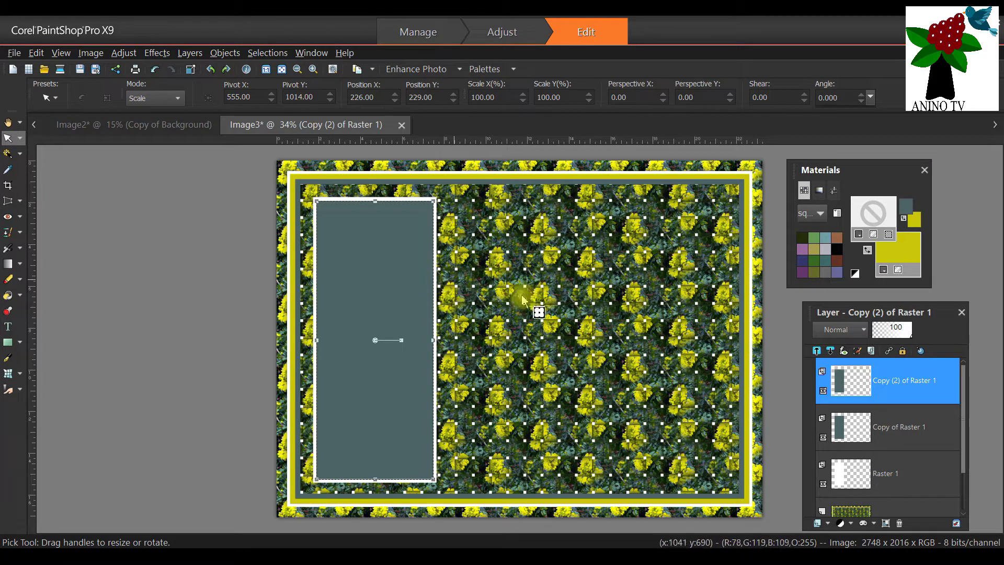
left_click(9, 296)
left_click(358, 263)
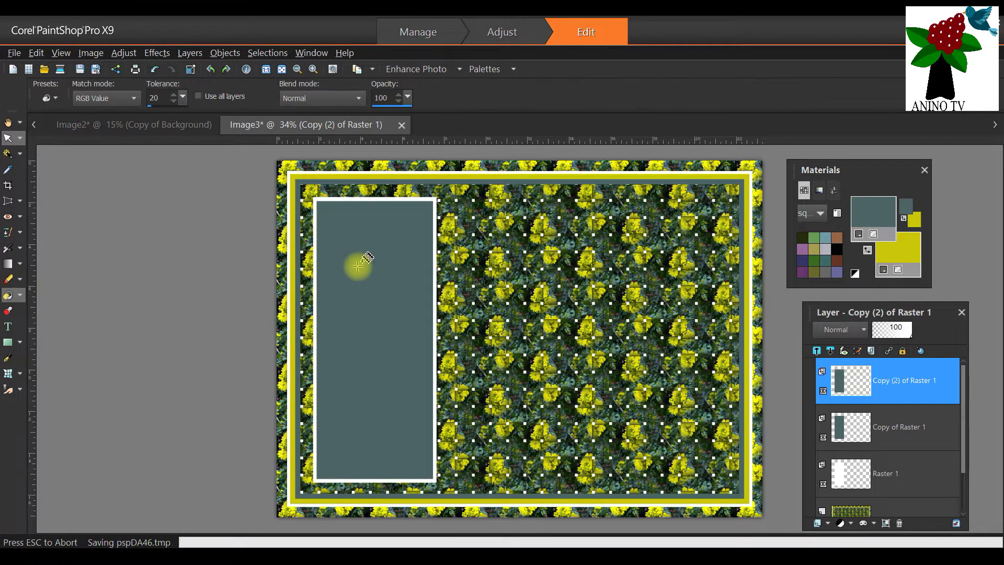
left_click(356, 272)
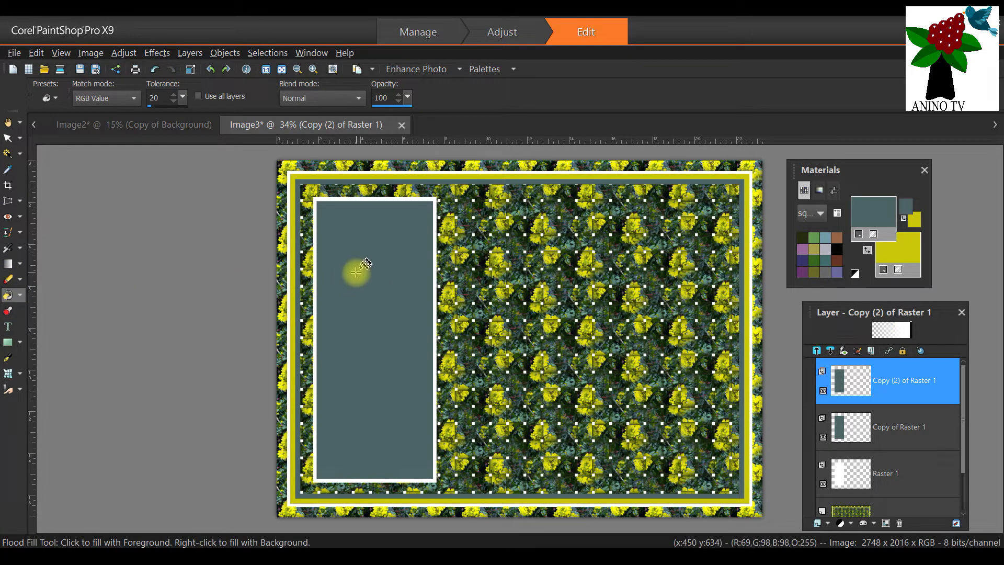
Scale the yellow rectangle to 95.14% by 97.45% and place it at X 241.00, Y 250.00 inside the gray-green one
left_click(8, 138)
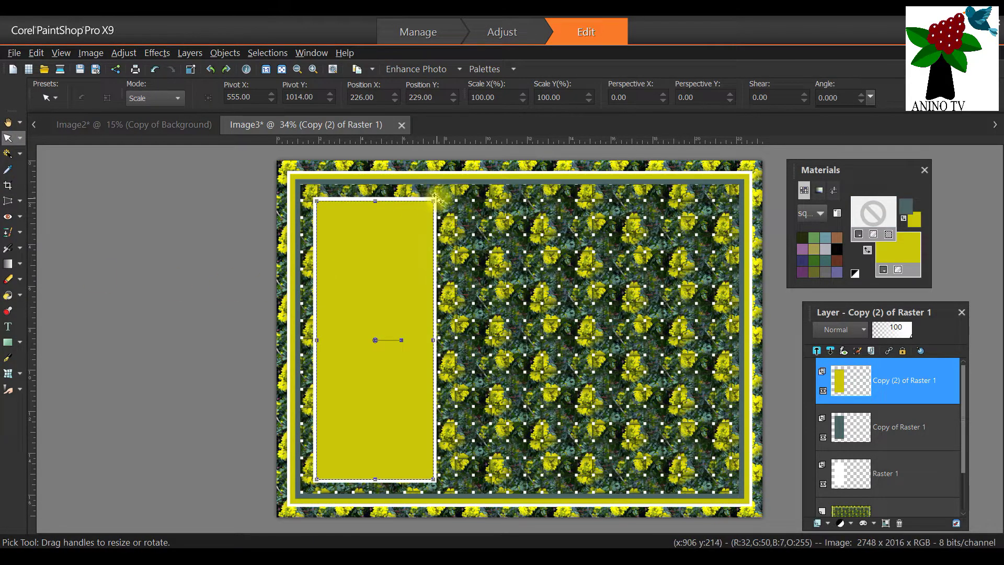
left_click_drag(434, 199, 426, 207)
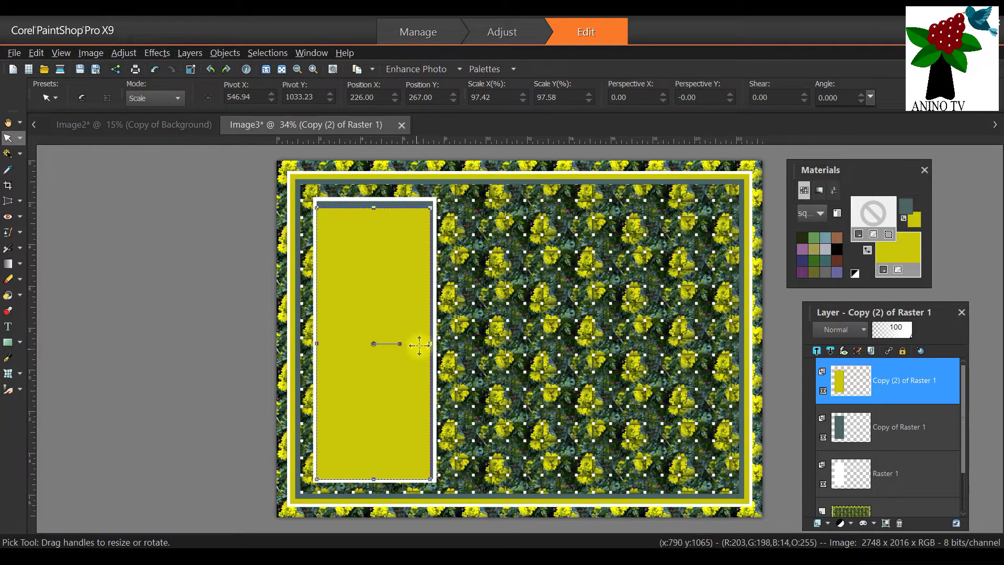
left_click_drag(430, 344, 393, 319)
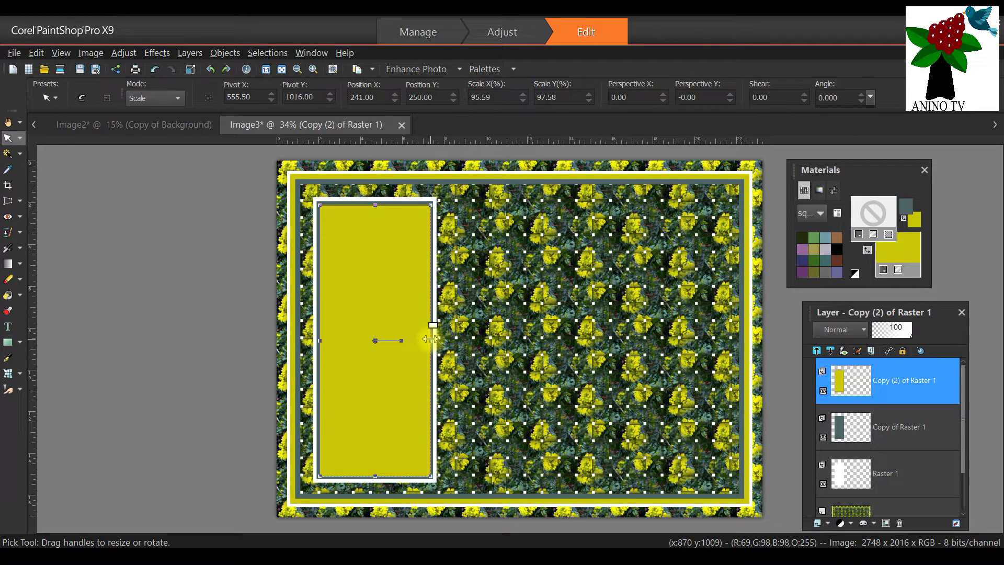
left_click_drag(430, 339, 428, 339)
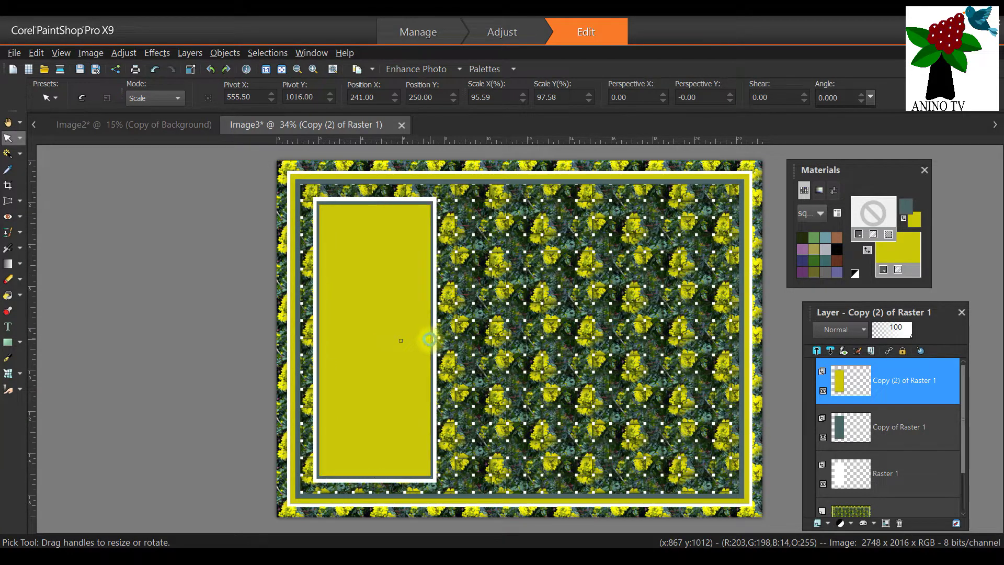
left_click_drag(374, 476, 373, 471)
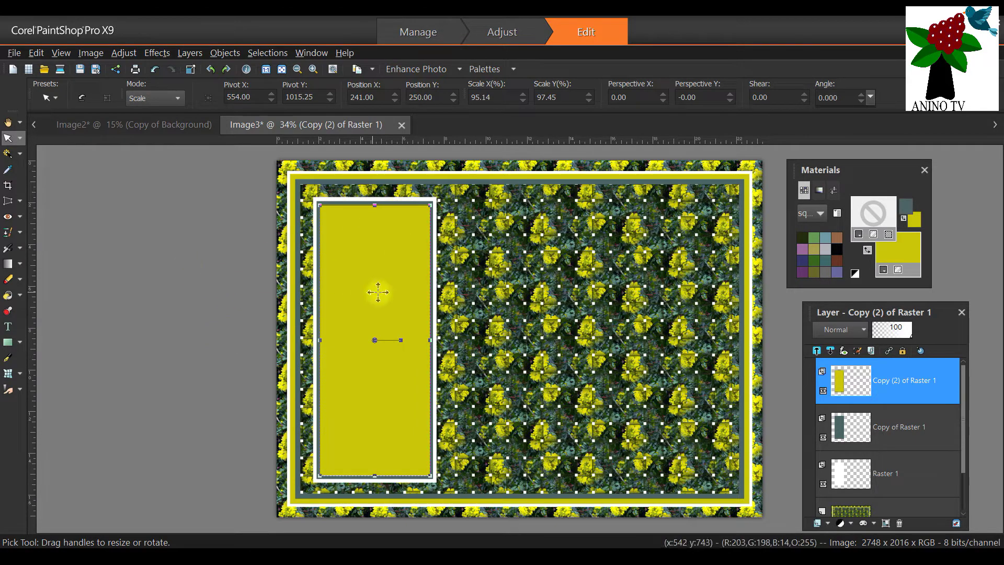
Duplicate the yellow rectangle's layer and move the Layer palette back beside the design
mouse_move(895, 388)
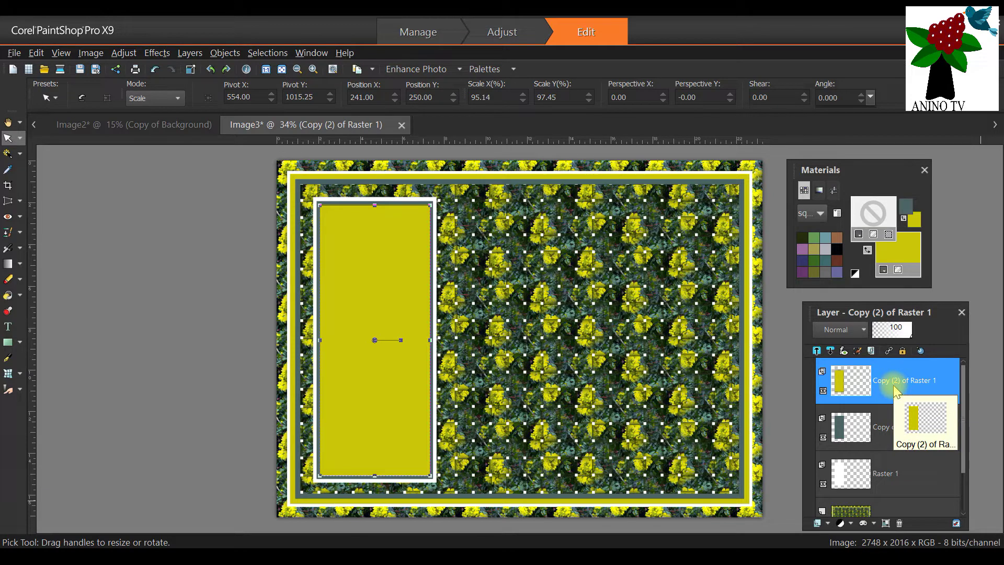
right_click(893, 385)
left_click(870, 410)
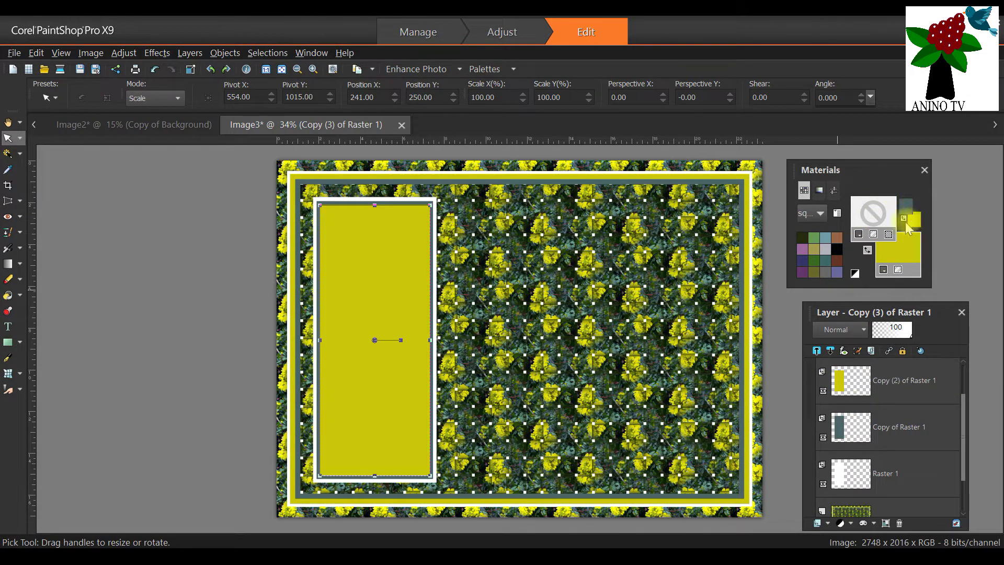
left_click_drag(889, 312, 543, 227)
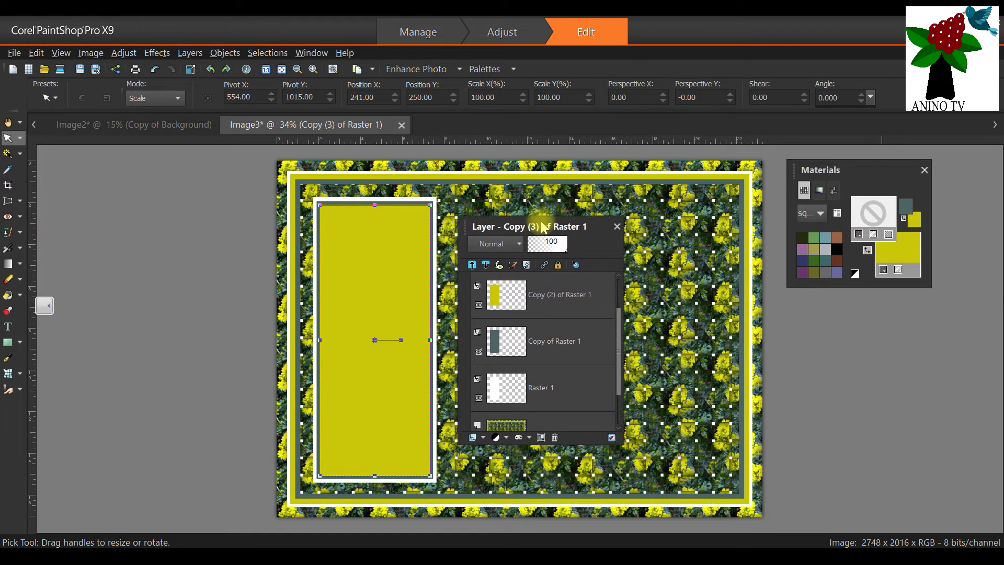
scroll(549, 296, "up", 1)
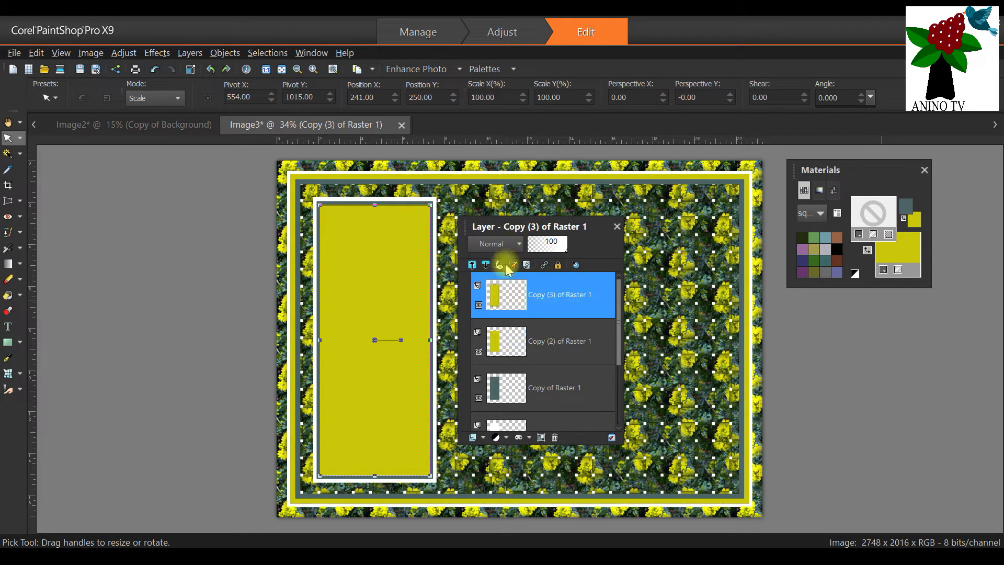
right_click(536, 299)
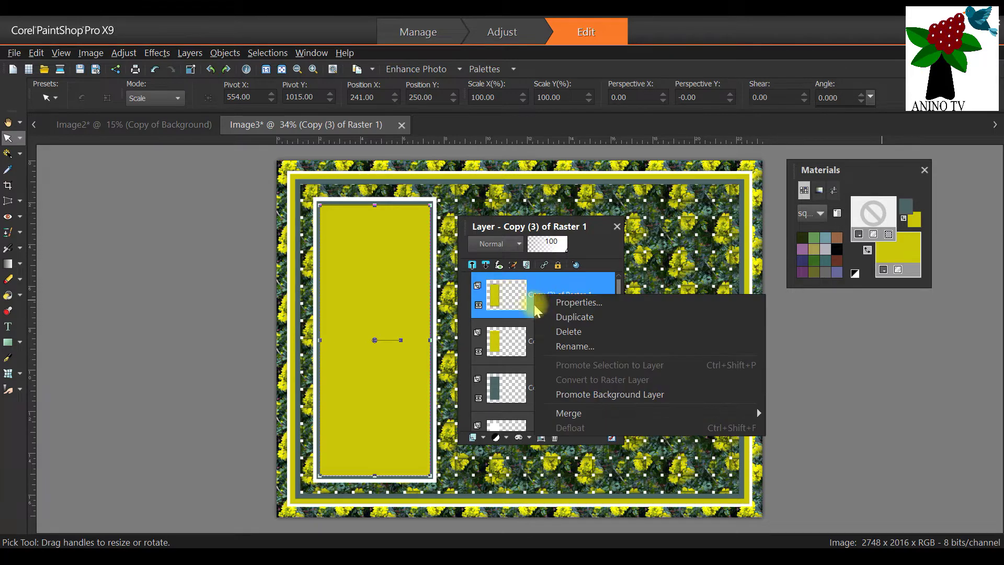
left_click(541, 256)
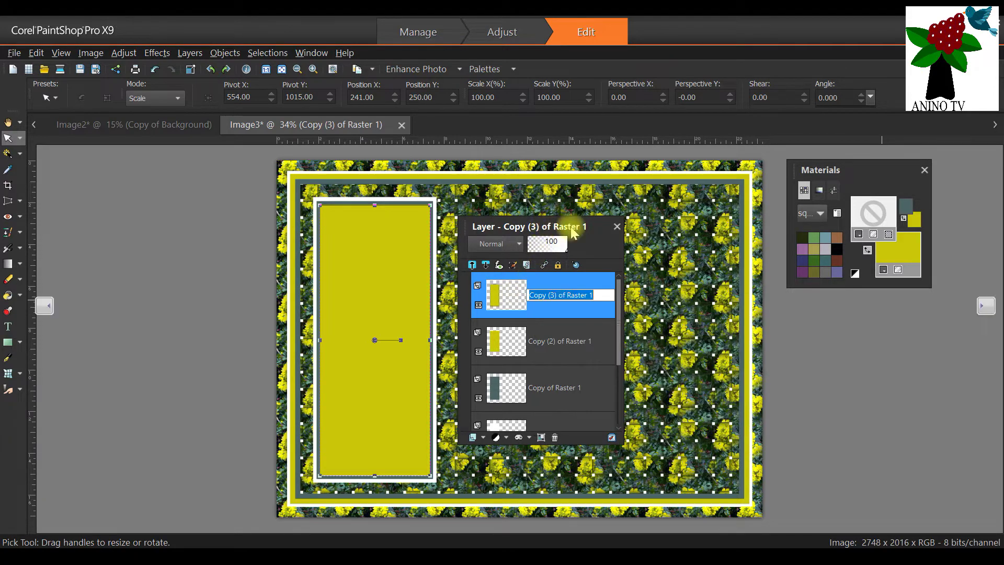
double_click(567, 226)
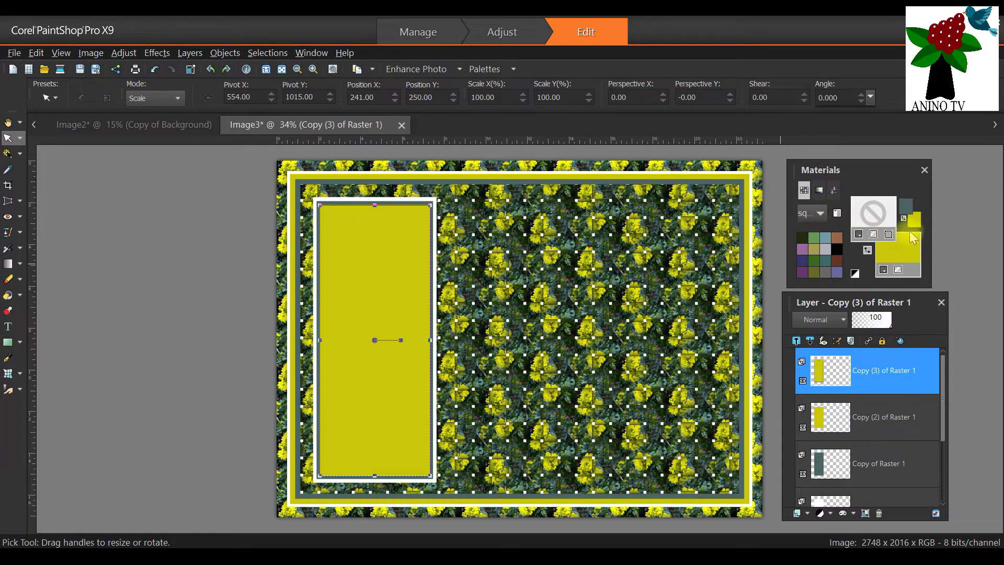
Choose the brown swatch as foreground color and flood-fill the copied yellow rectangle with it
left_click(836, 237)
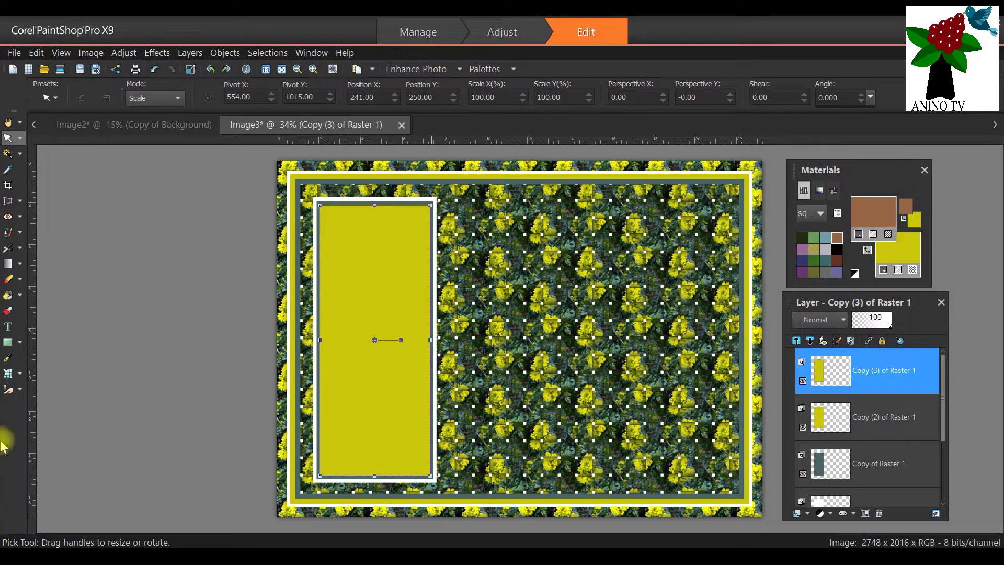
left_click(8, 295)
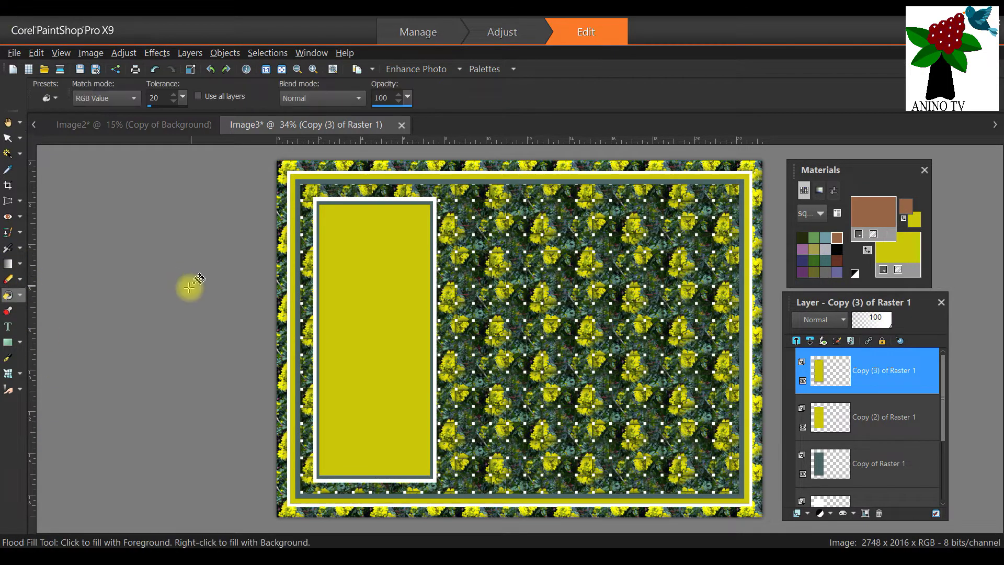
left_click(330, 239)
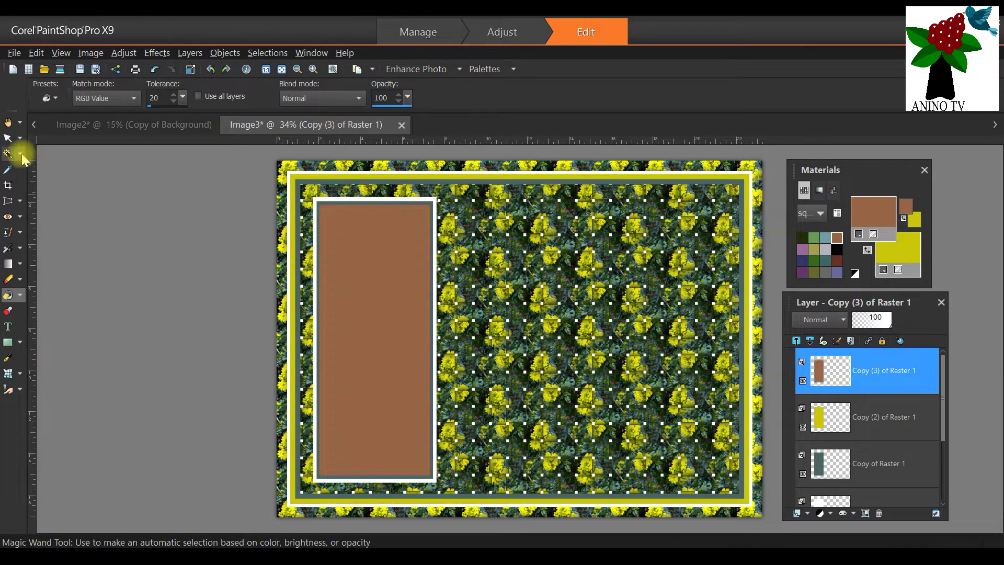
left_click(17, 139)
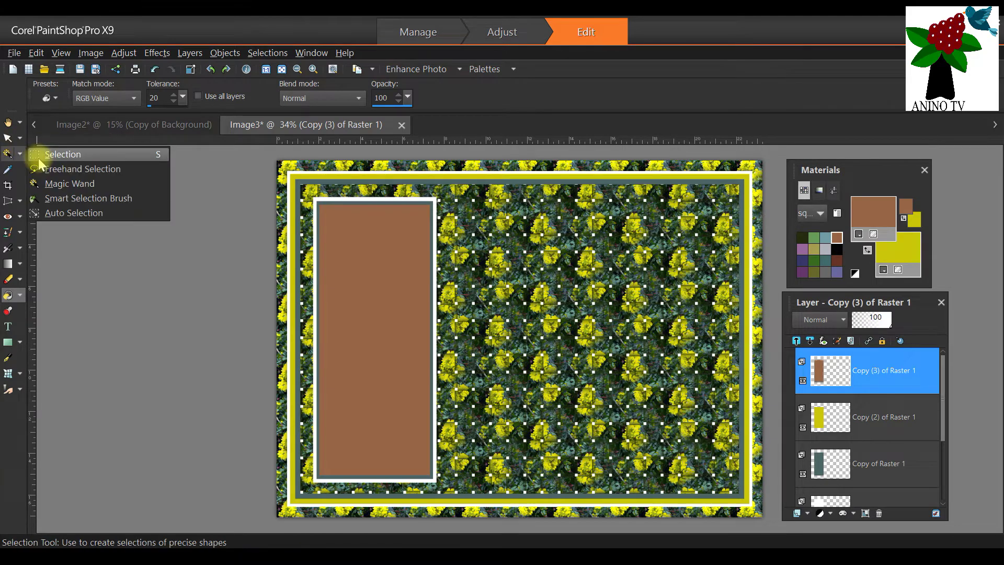
left_click(20, 139)
left_click(185, 18)
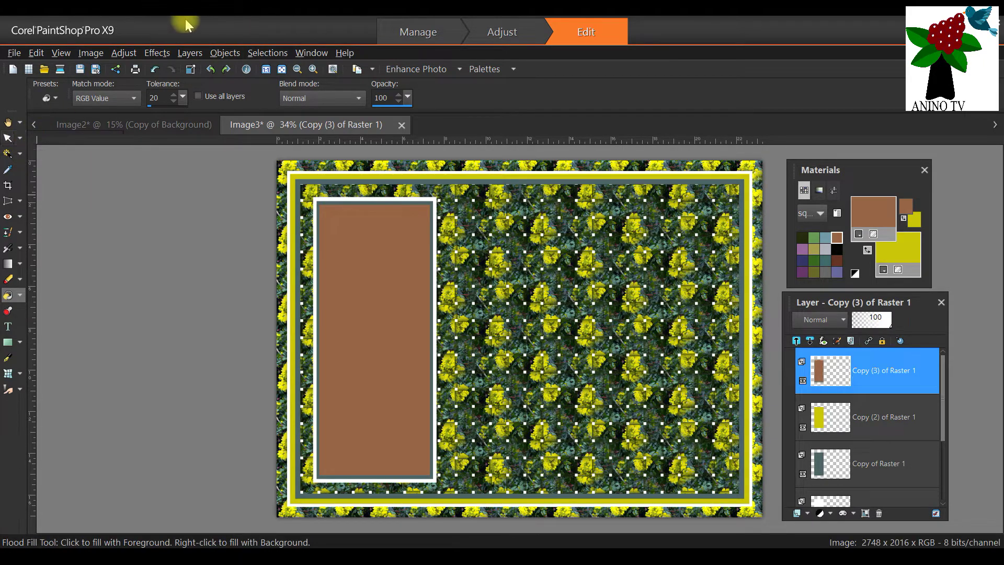
Try to resize the brown rectangle's layer to 98% in both width and height with bicubic resampling
left_click(91, 53)
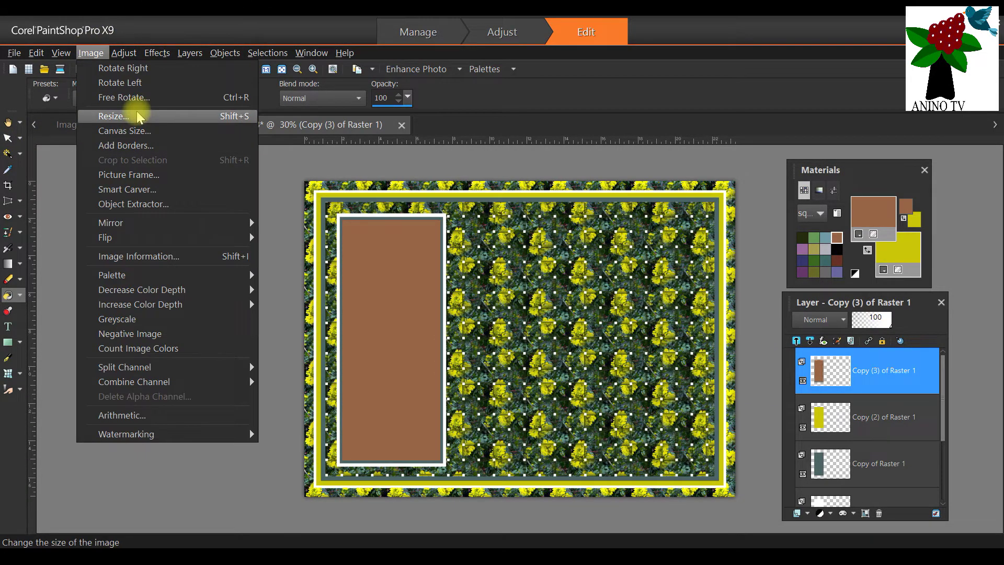
left_click(165, 141)
left_click_drag(496, 86, 661, 81)
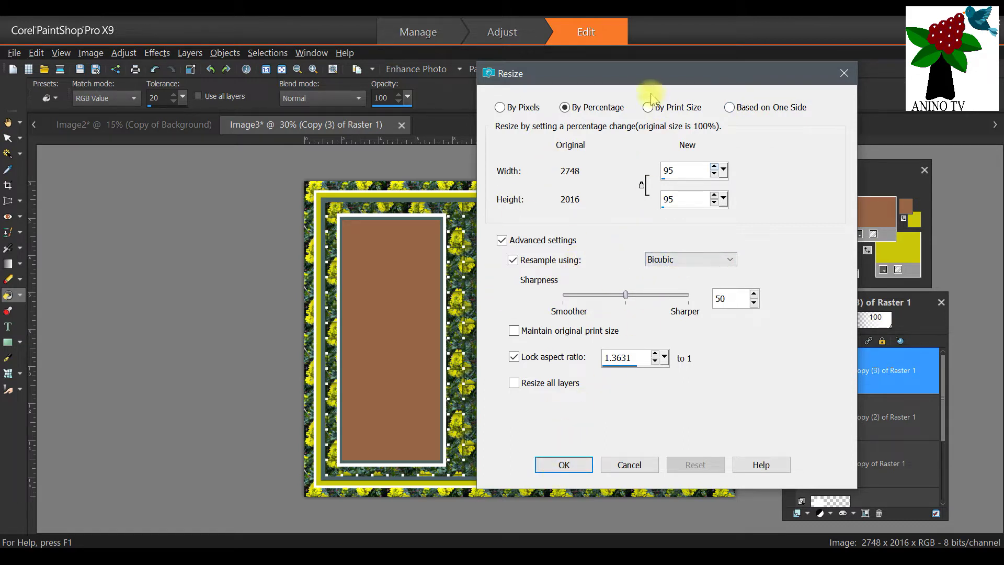
left_click_drag(647, 78, 630, 79)
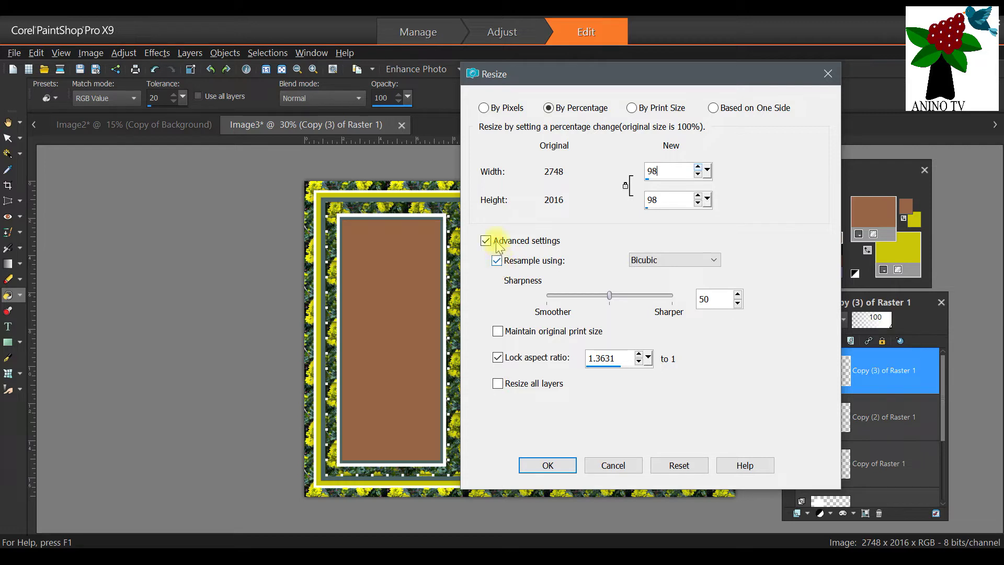
left_click(687, 260)
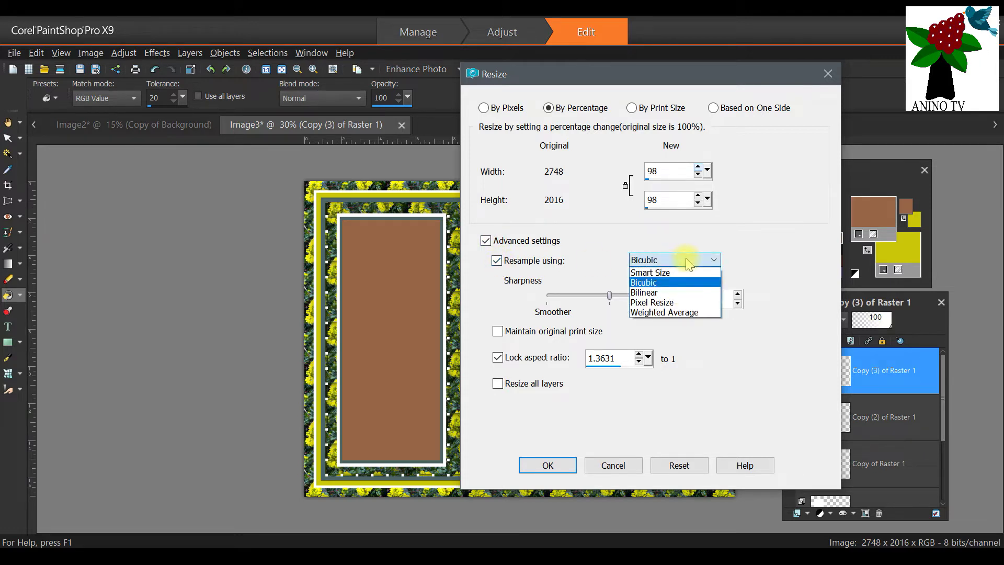
left_click(686, 261)
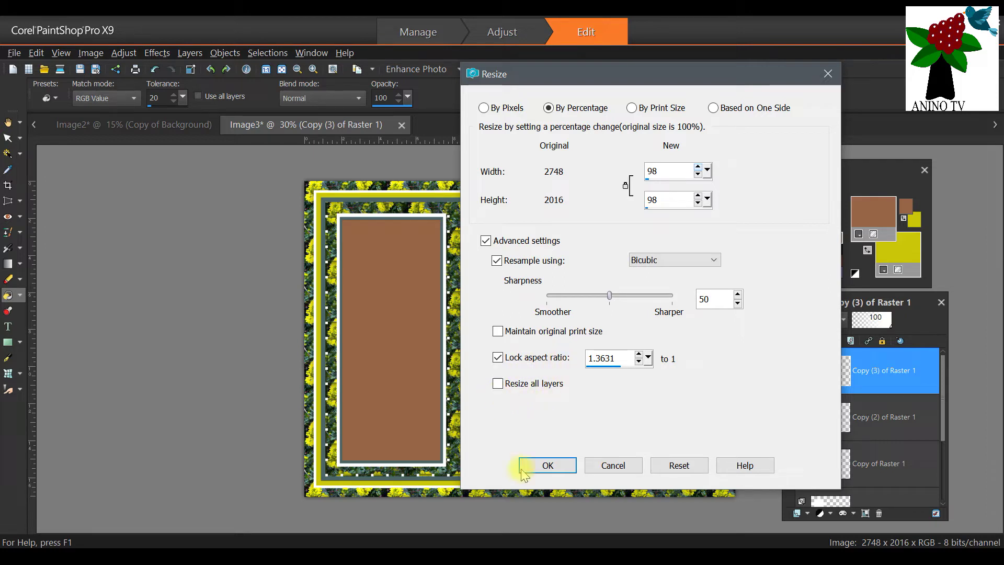
left_click(547, 465)
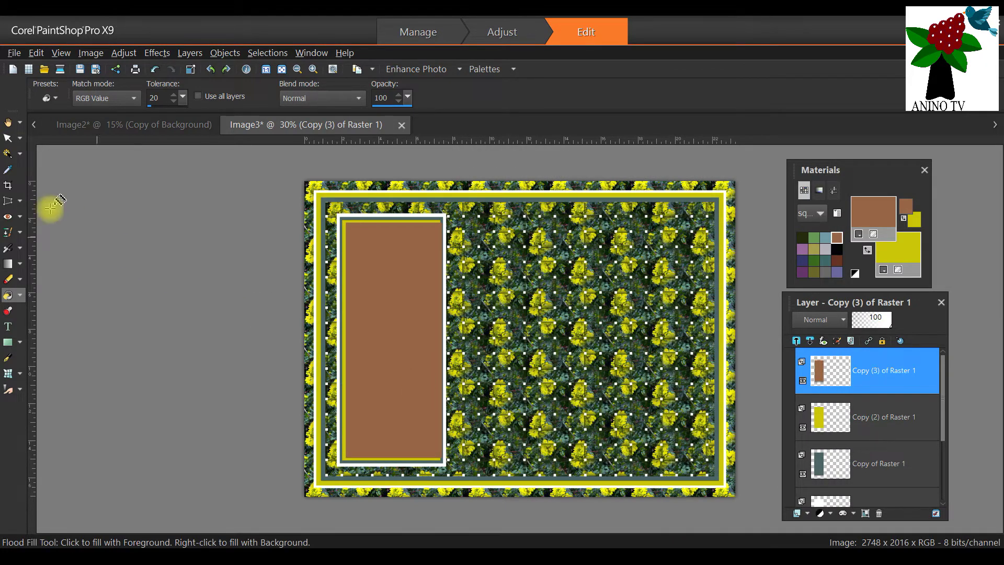
Try to center the shrunken brown rectangle within the yellow one by moving it to X 244.00, Y 268.00
left_click(9, 138)
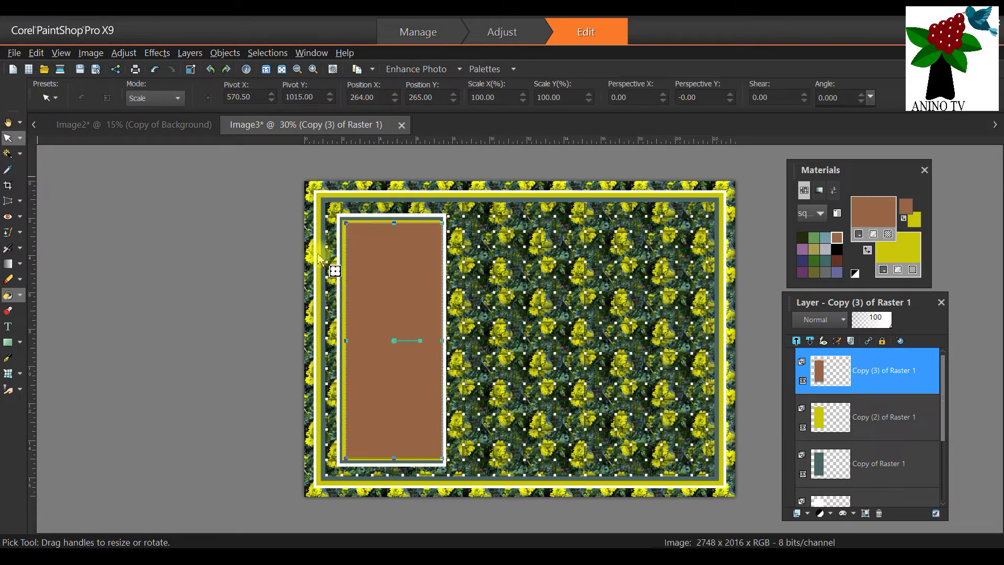
scroll(363, 275, "up", 1)
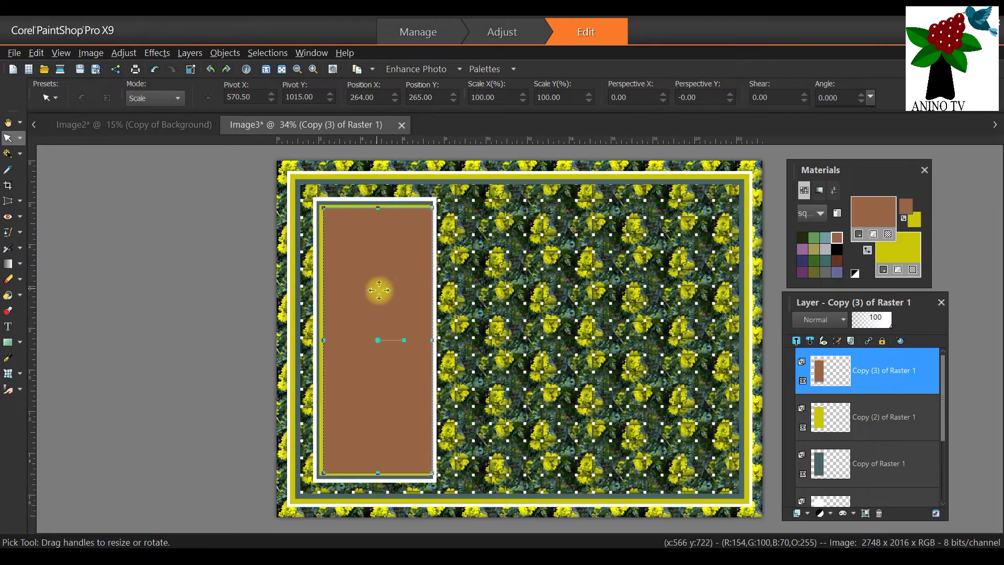
left_click_drag(389, 333, 386, 333)
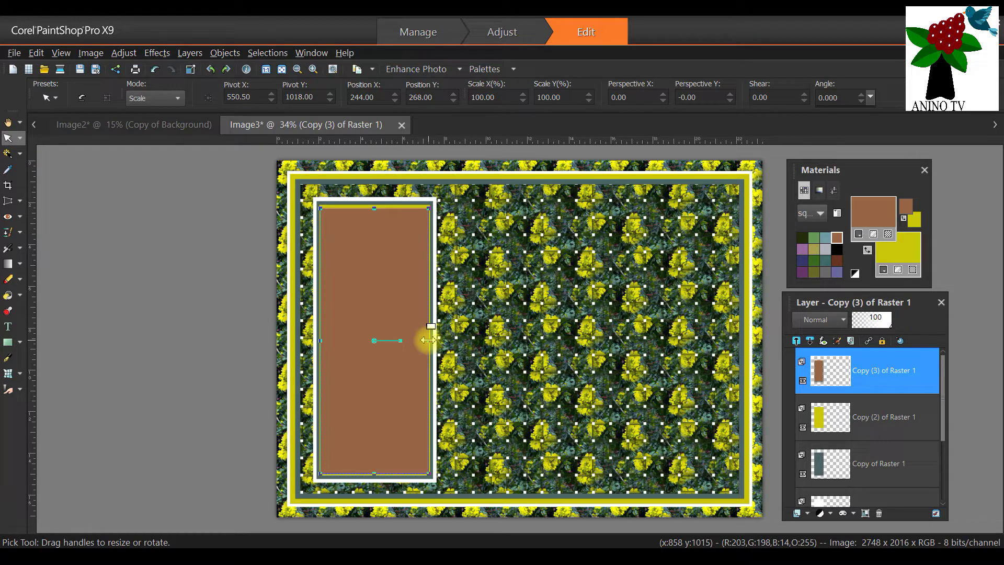
Undo the brown rectangle's last move and its 98% resize
left_click(36, 53)
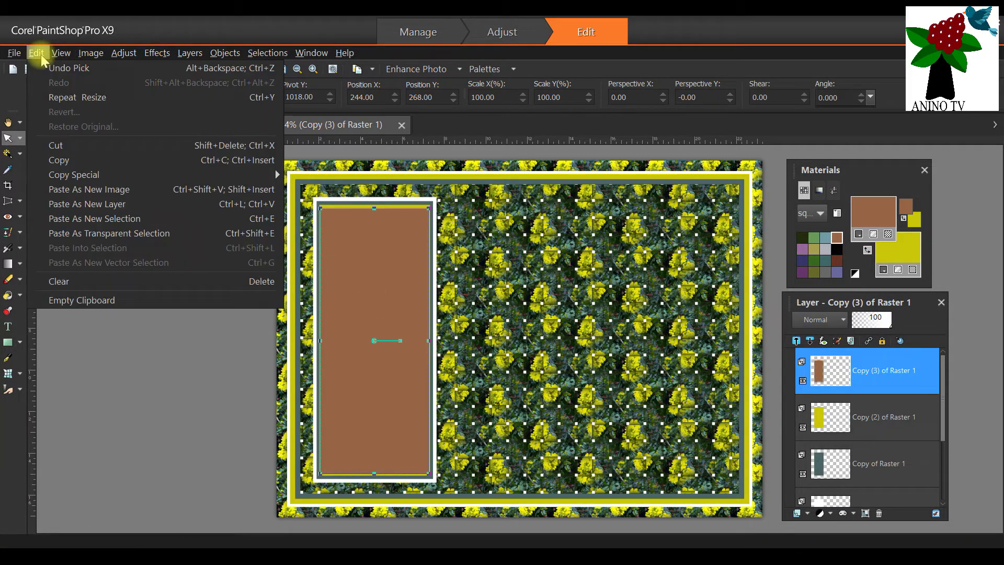
left_click(53, 68)
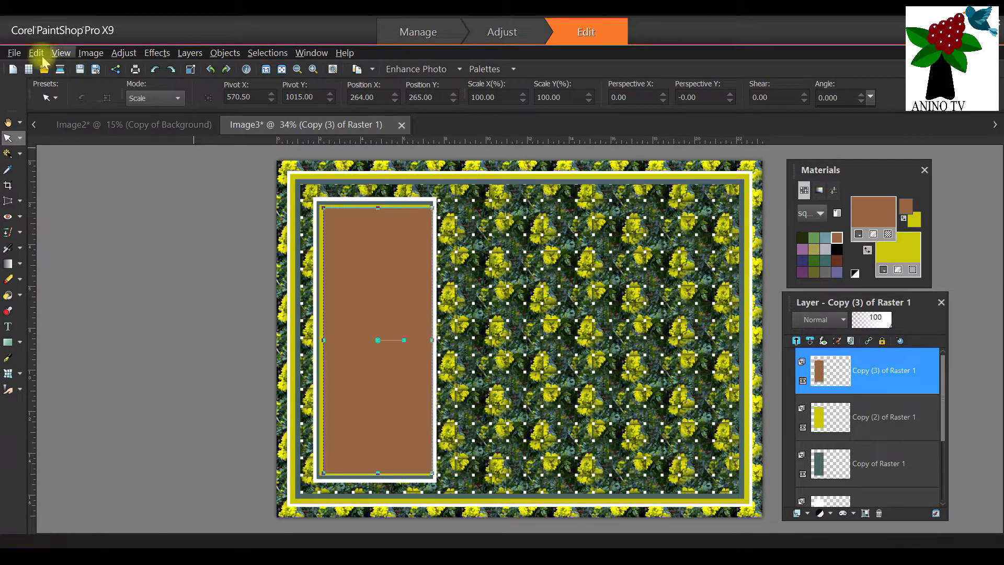
left_click(39, 52)
left_click(51, 67)
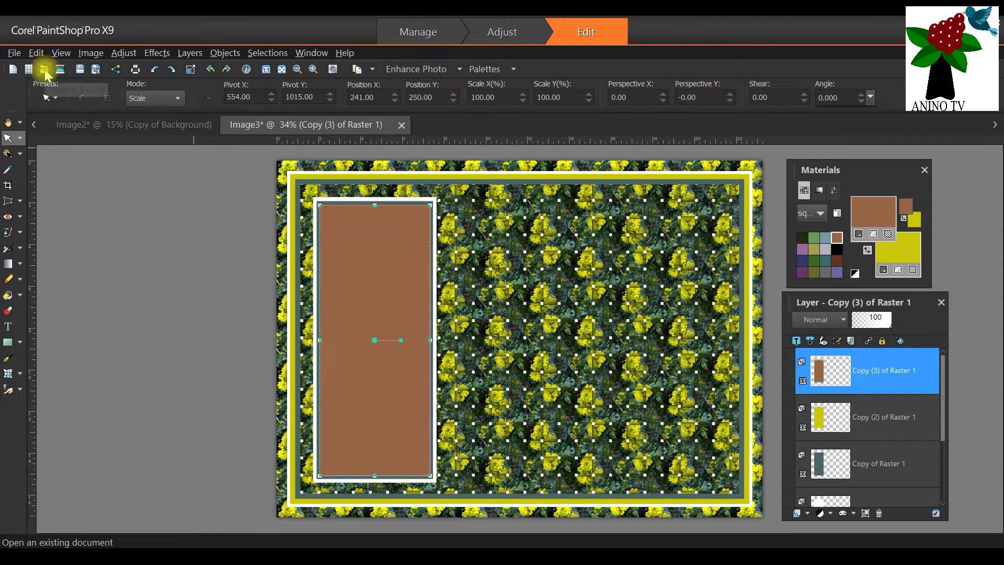
Resize the brown rectangle's layer to 95% width and 98% height with the aspect ratio unlocked
left_click(90, 53)
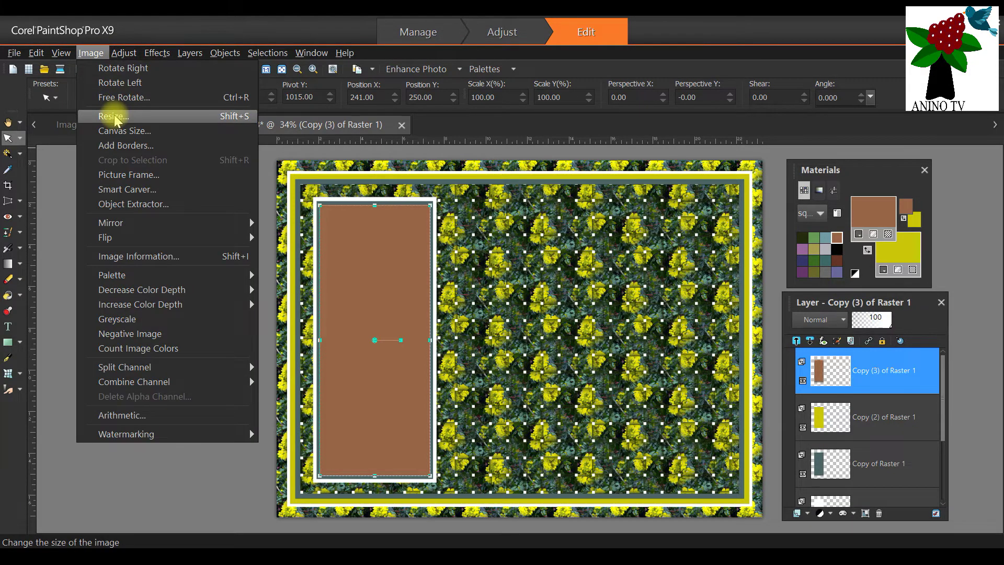
left_click(114, 117)
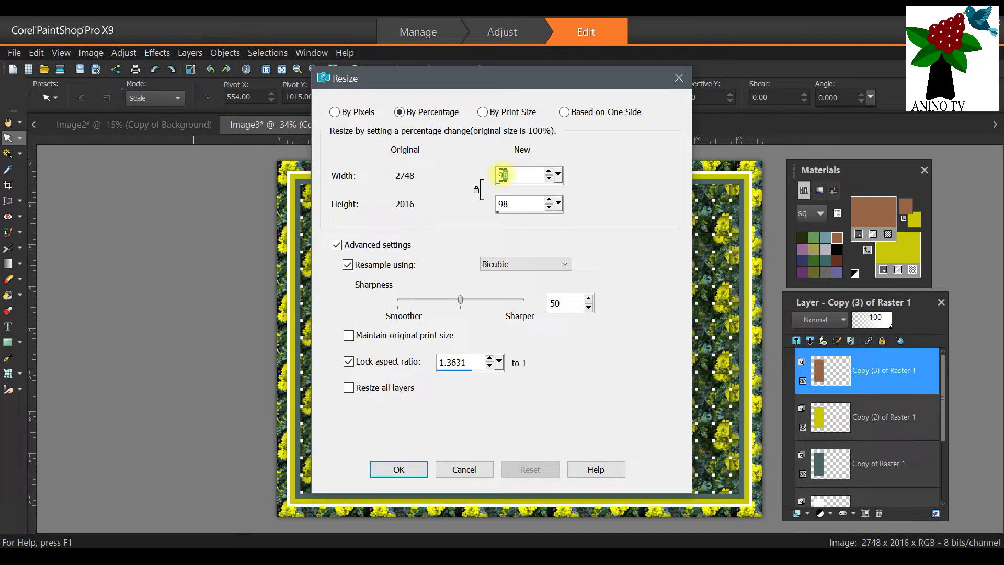
type("95")
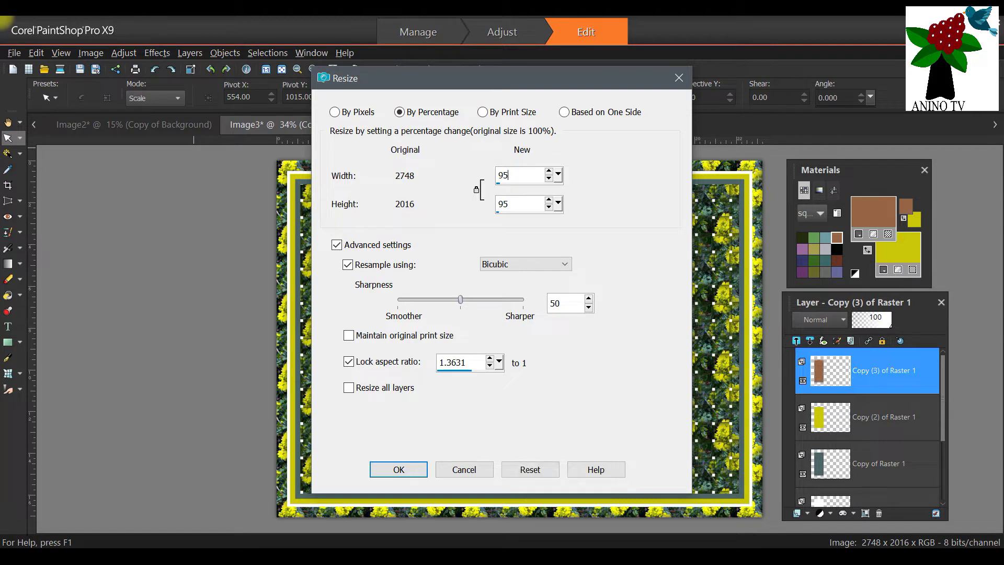
left_click(348, 363)
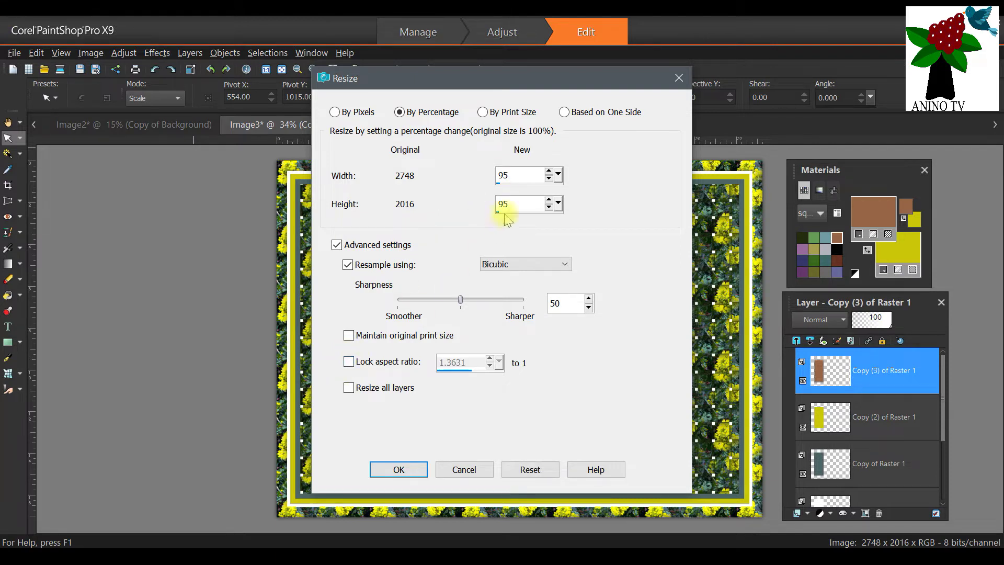
left_click(513, 199)
type("98")
left_click(415, 477)
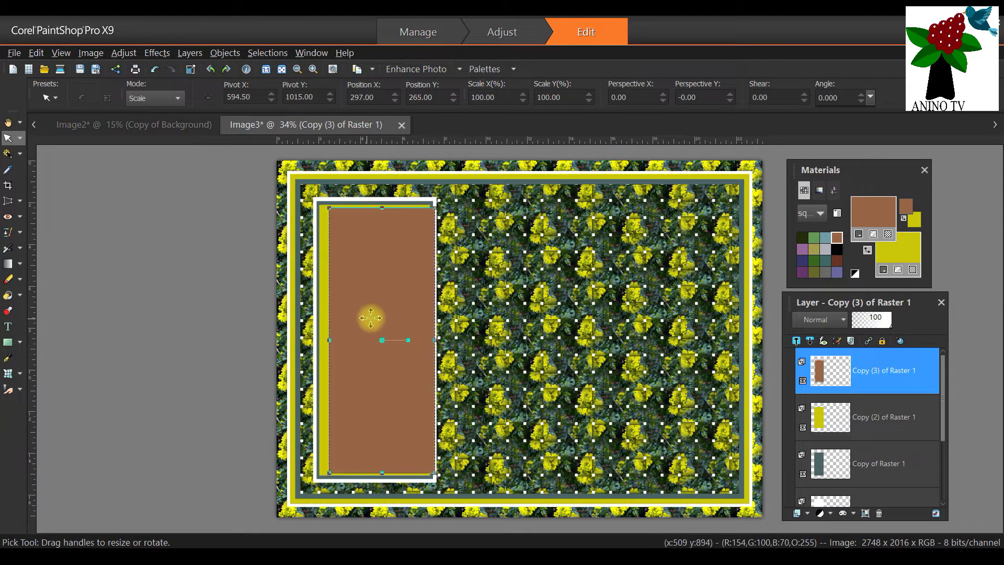
Position the brown rectangle at X 252.00, Y 263.00 so an even yellow border surrounds it
left_click_drag(377, 330, 369, 328)
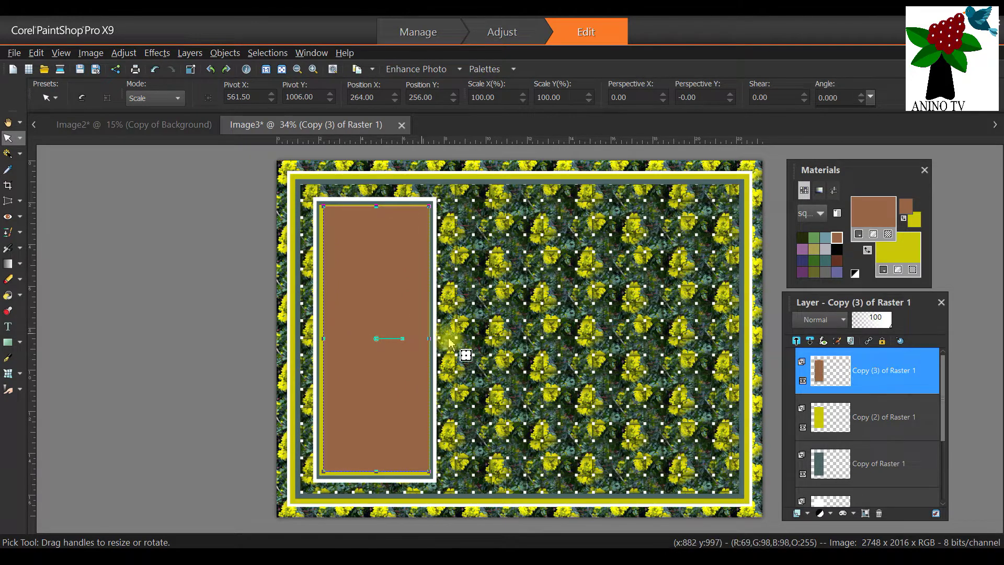
key("Left")
key("Left")
key("Left")
key("Left")
key("Left")
key("Left")
key("Left")
key("Left")
key("Left")
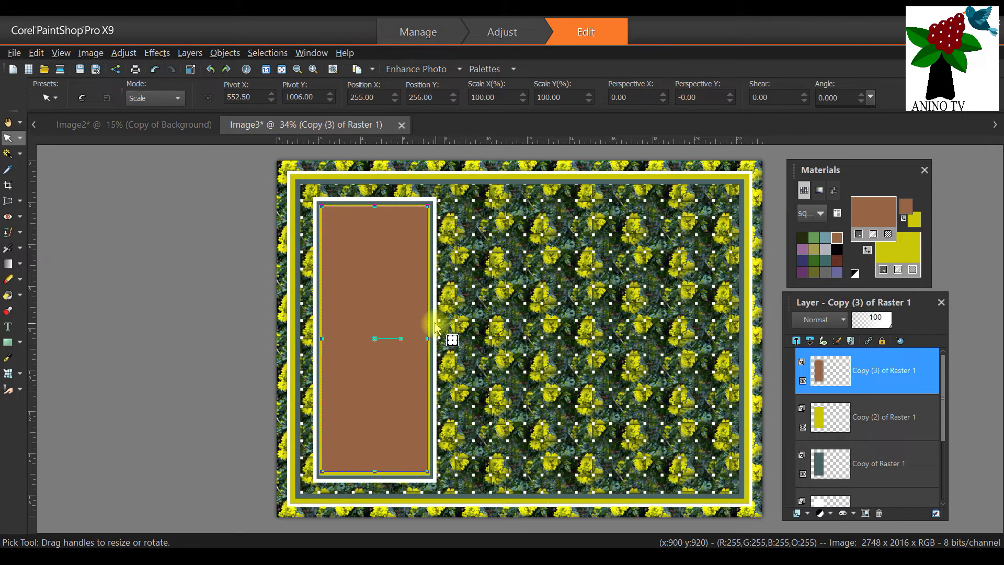
key("Down")
key("Down")
key("Down")
key("Down")
key("Down")
key("Down")
key("Down")
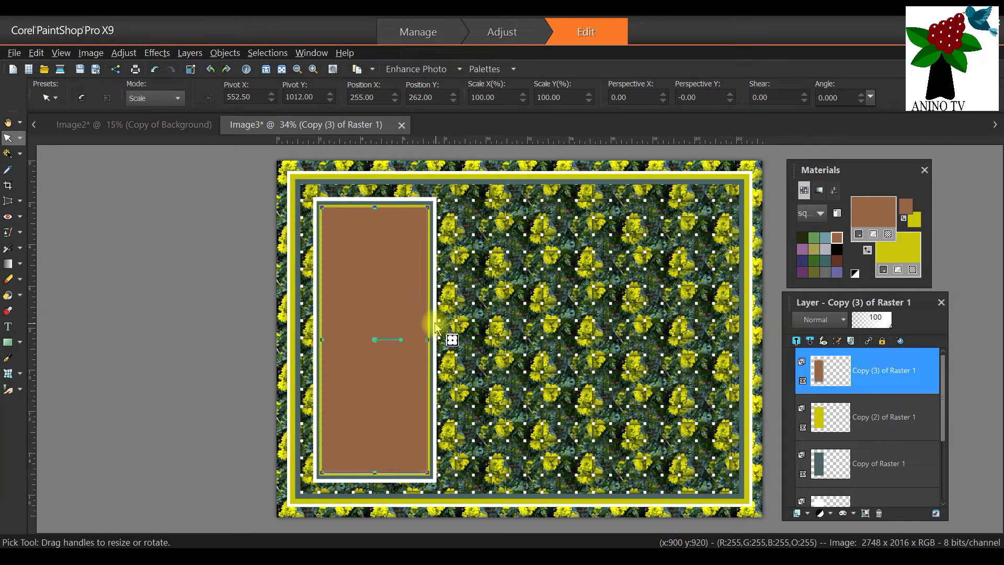
key("Left")
key("Left")
key("Left")
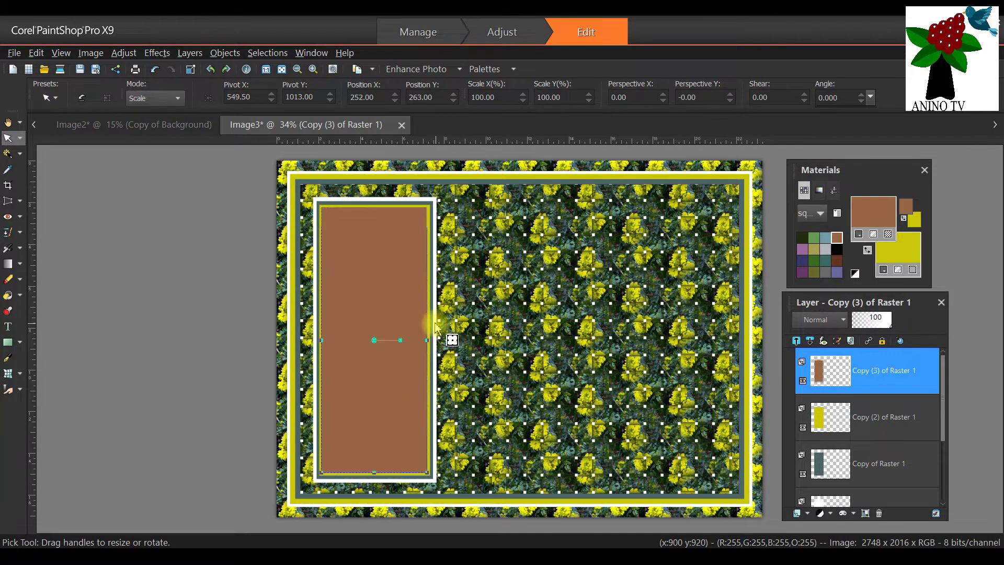
left_click(90, 53)
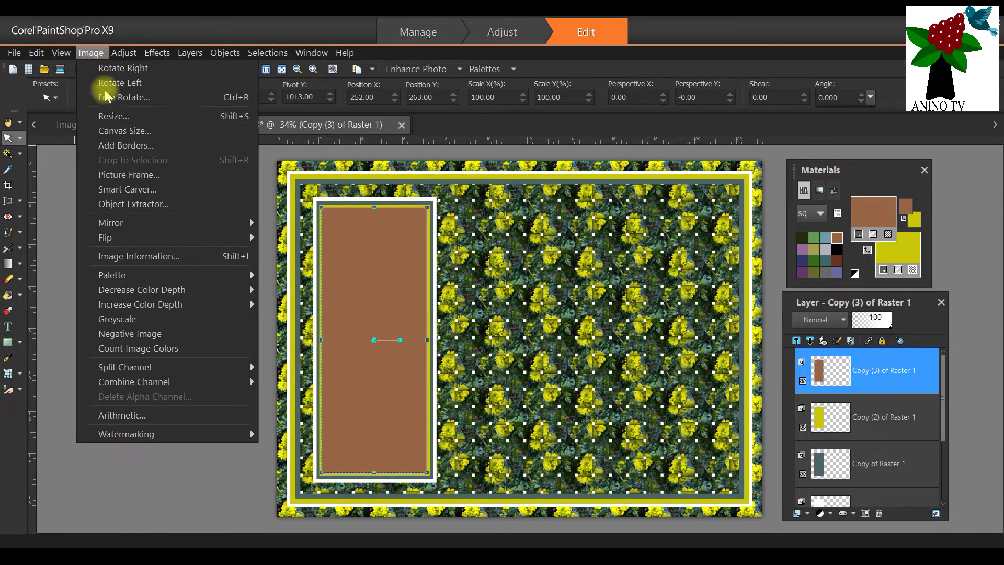
left_click(539, 295)
key("shift+s")
left_click_drag(467, 79, 595, 81)
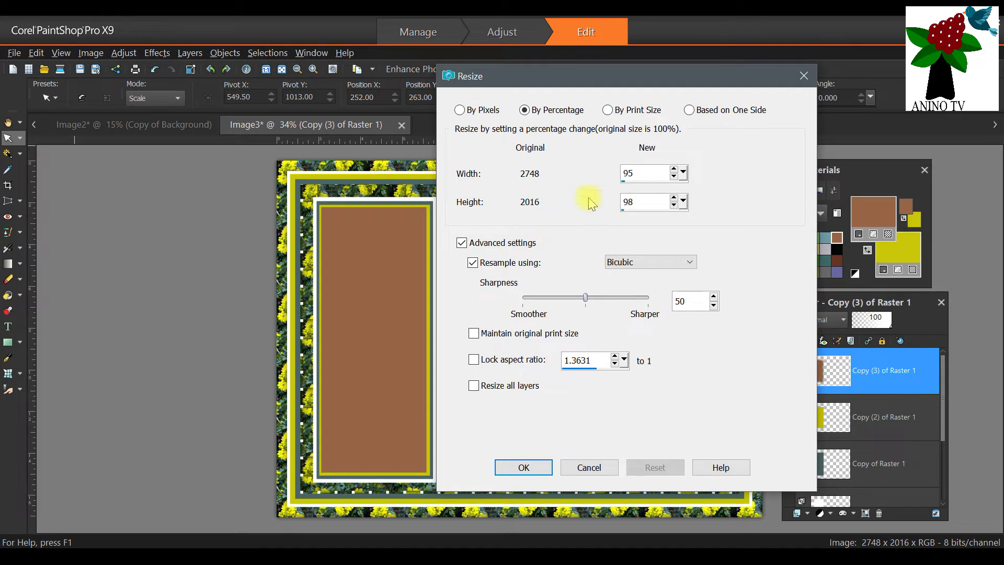
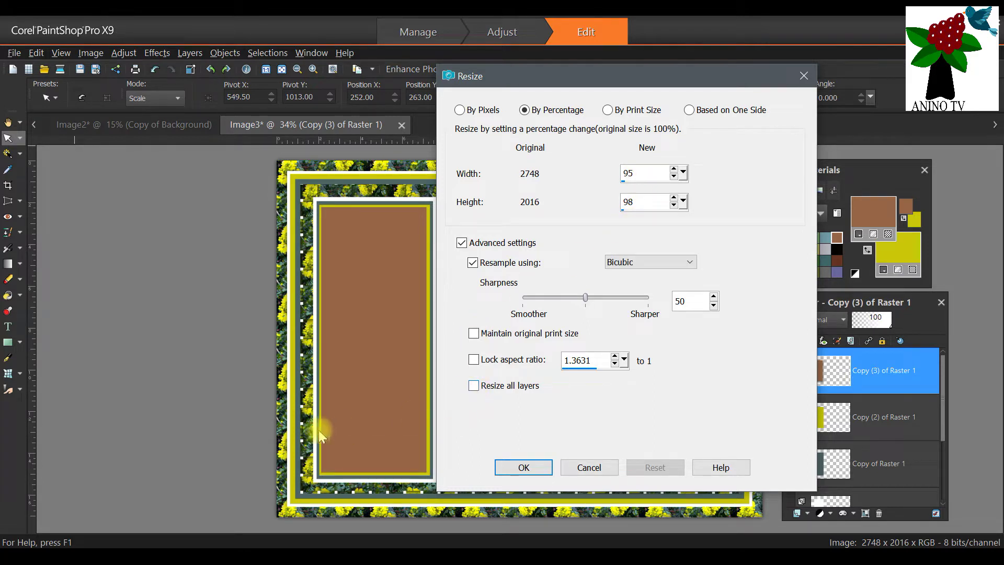
left_click(804, 76)
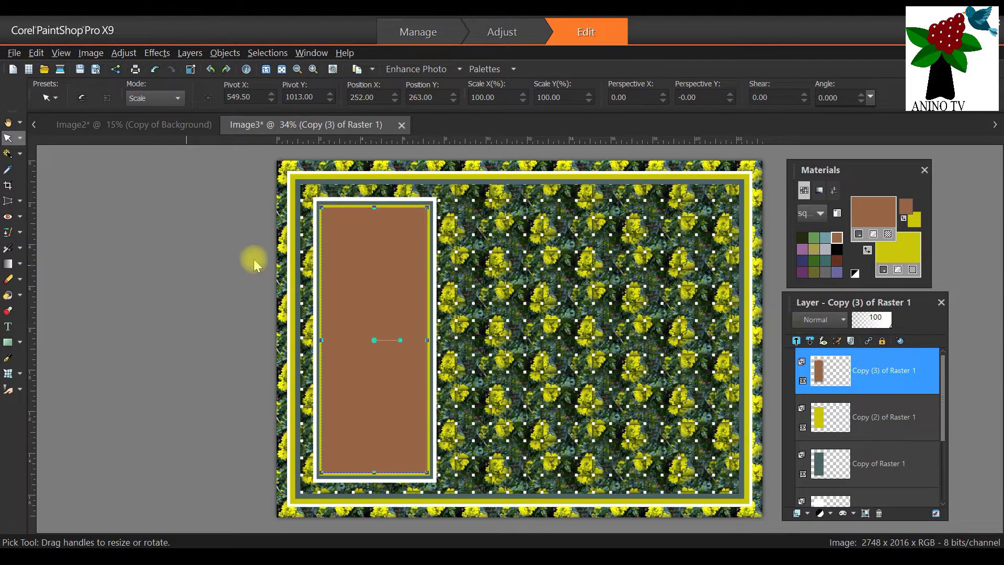
Move the Layer palette over the flower pattern and duplicate the brown rectangle's layer three times
scroll(690, 360, "down", 1)
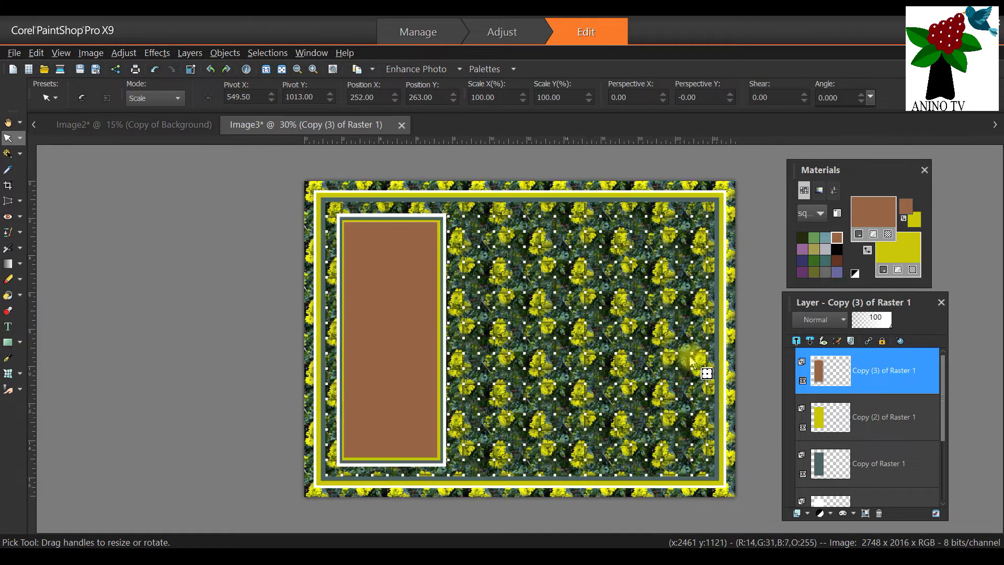
scroll(690, 360, "down", 1)
scroll(704, 368, "up", 1)
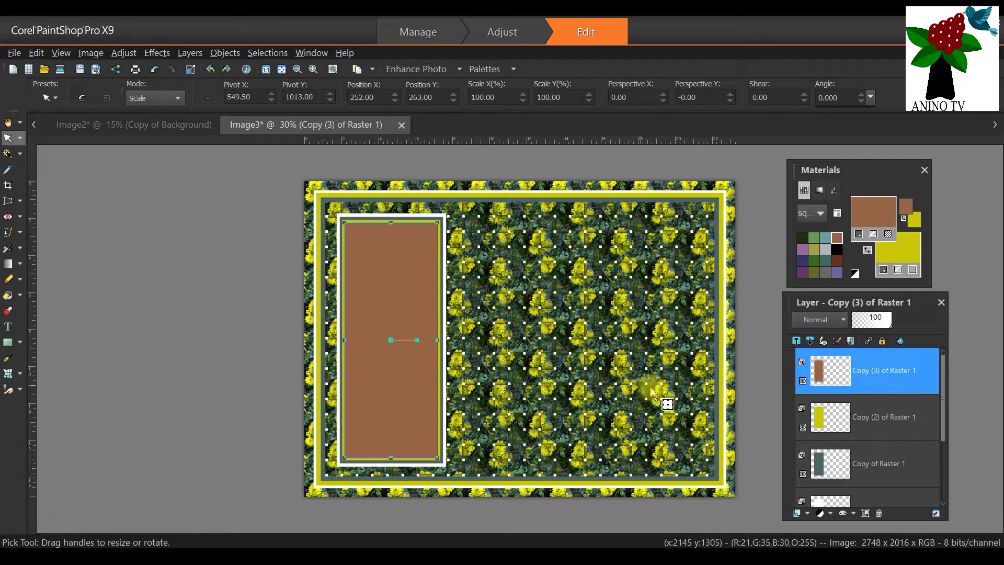
left_click_drag(819, 303, 498, 224)
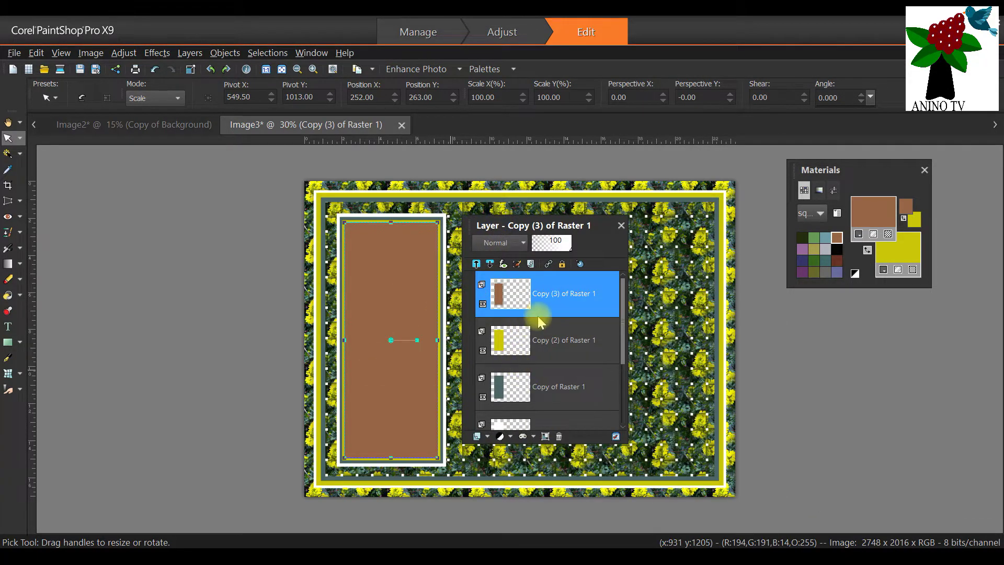
right_click(563, 299)
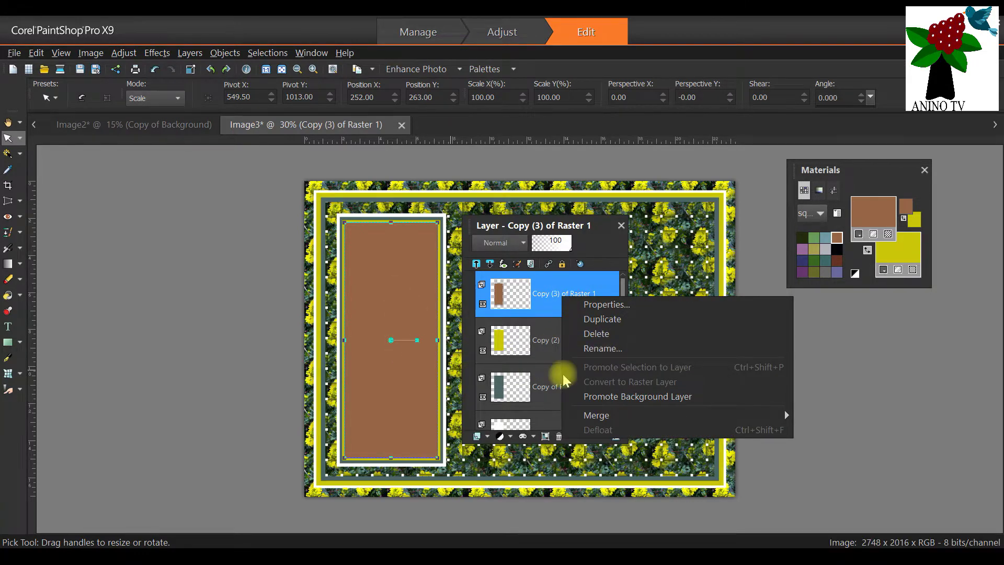
left_click(628, 325)
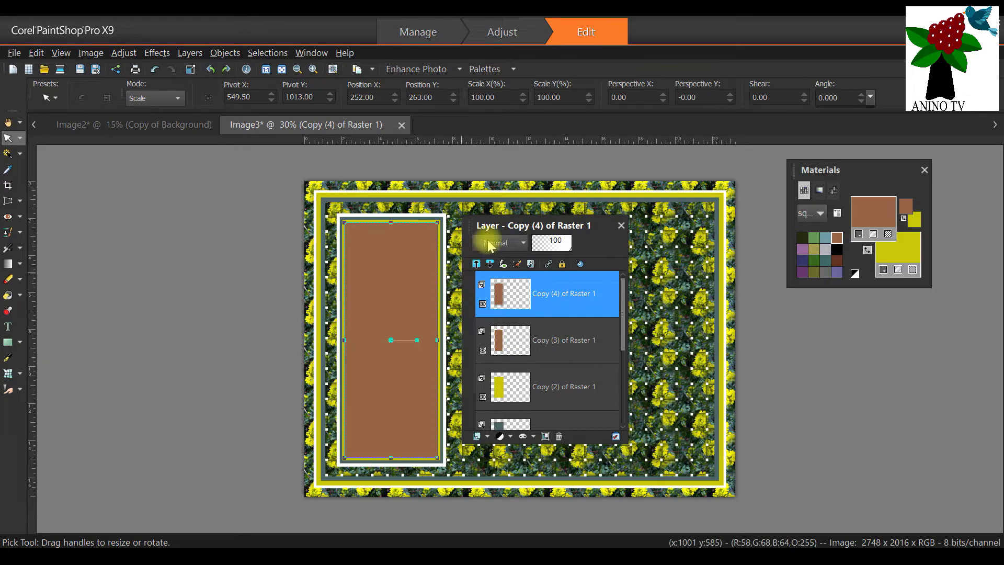
right_click(563, 284)
left_click(590, 308)
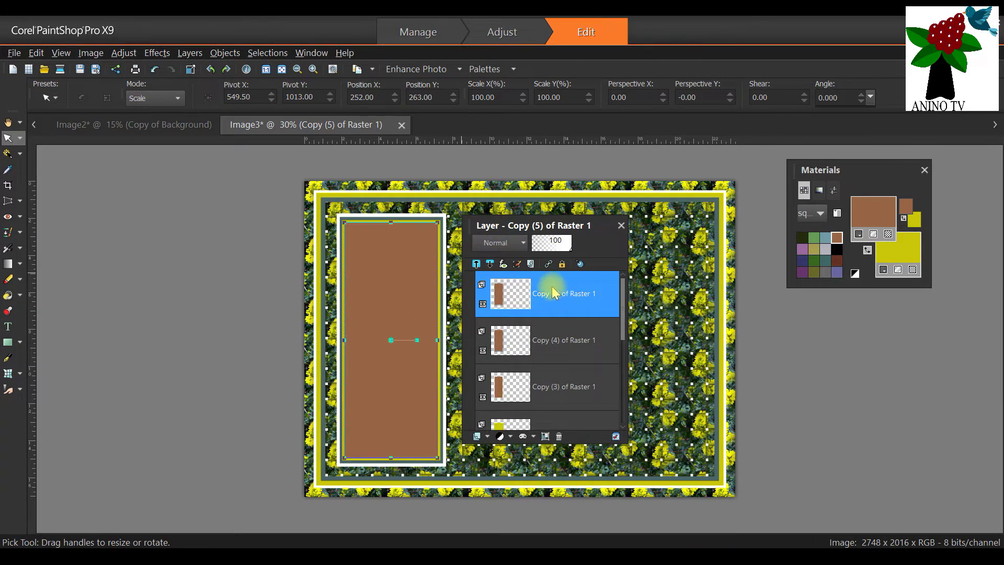
right_click(552, 287)
left_click(589, 308)
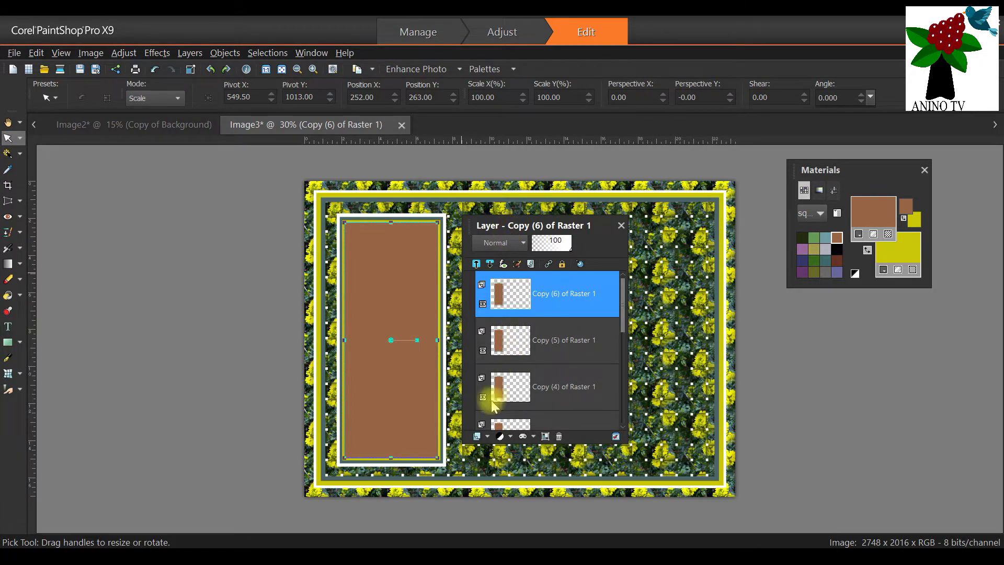
Hide the original brown rectangle's layer, Copy (3) of Raster 1, and the yellow layer, Copy (2) of Raster 1
scroll(484, 392, "down", 1)
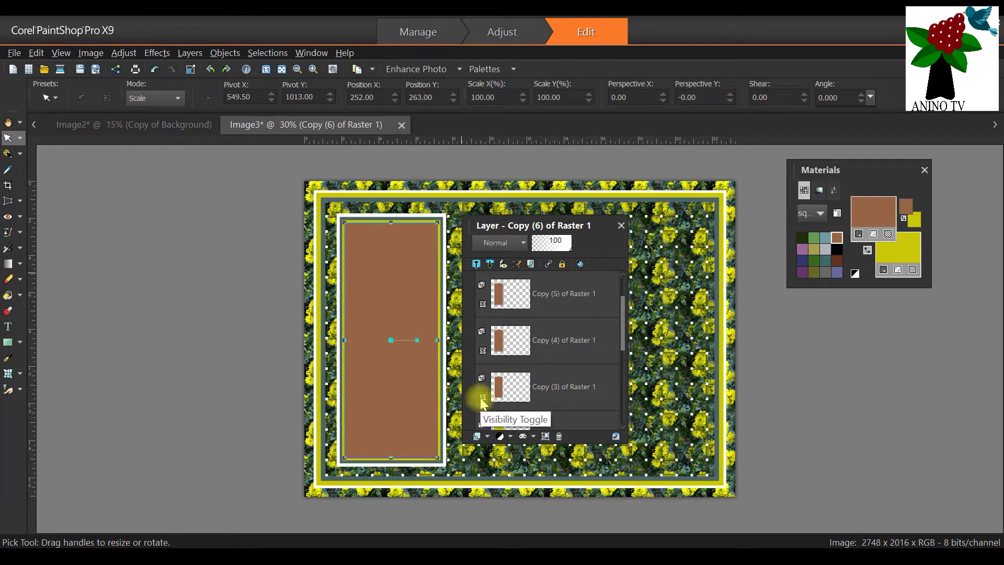
left_click(482, 397)
scroll(482, 397, "down", 1)
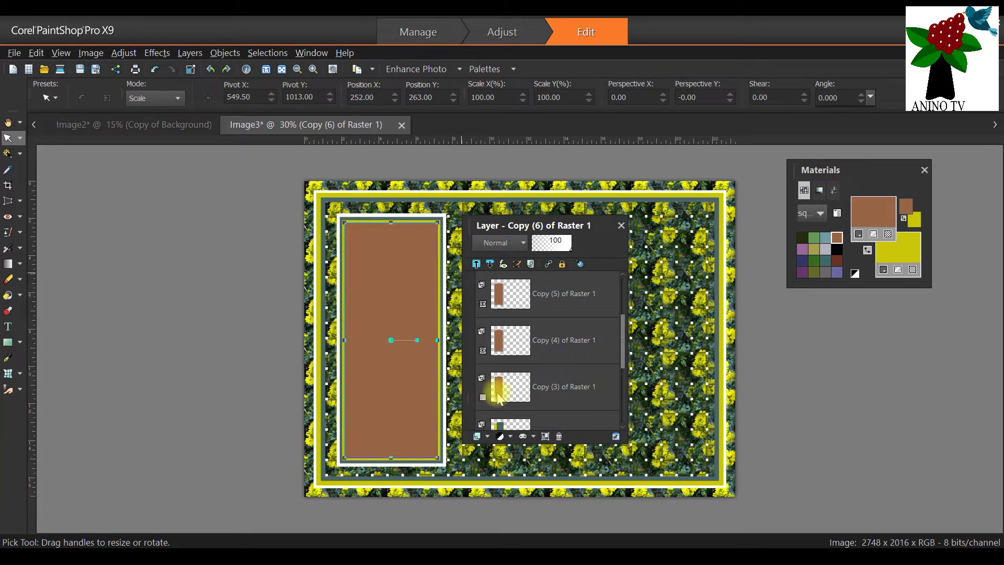
left_click(483, 397)
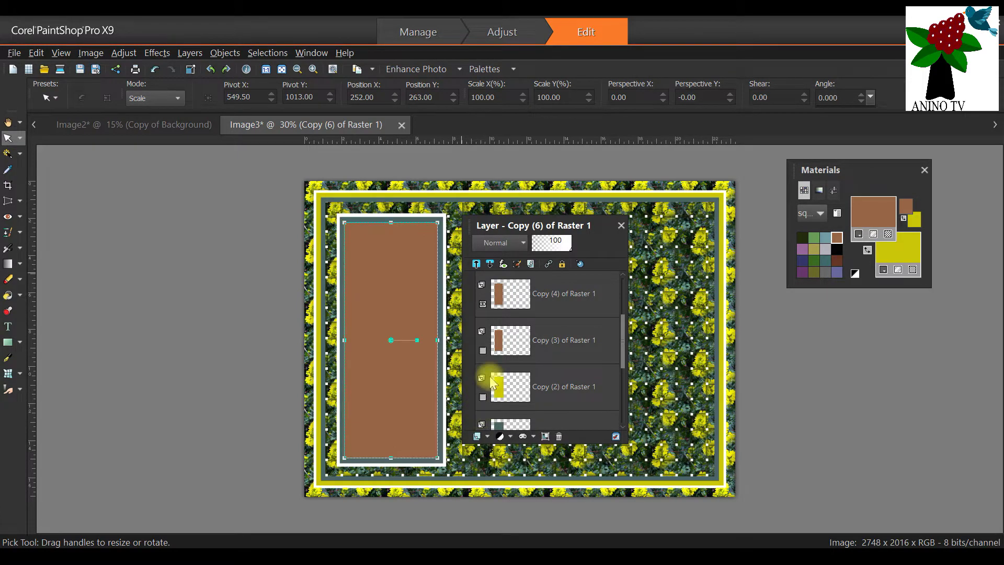
Hide the gray-green and white rectangle layers, Copy of Raster 1 and Raster 1, and move the Layer palette off the canvas
scroll(490, 404, "down", 1)
left_click(483, 398)
scroll(487, 401, "down", 1)
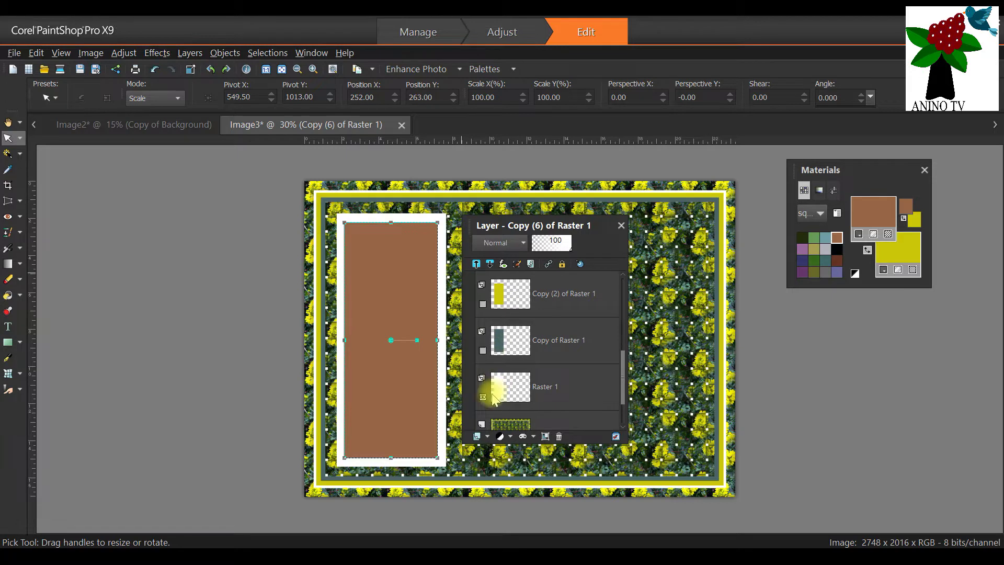
left_click(483, 397)
left_click_drag(562, 225, 846, 287)
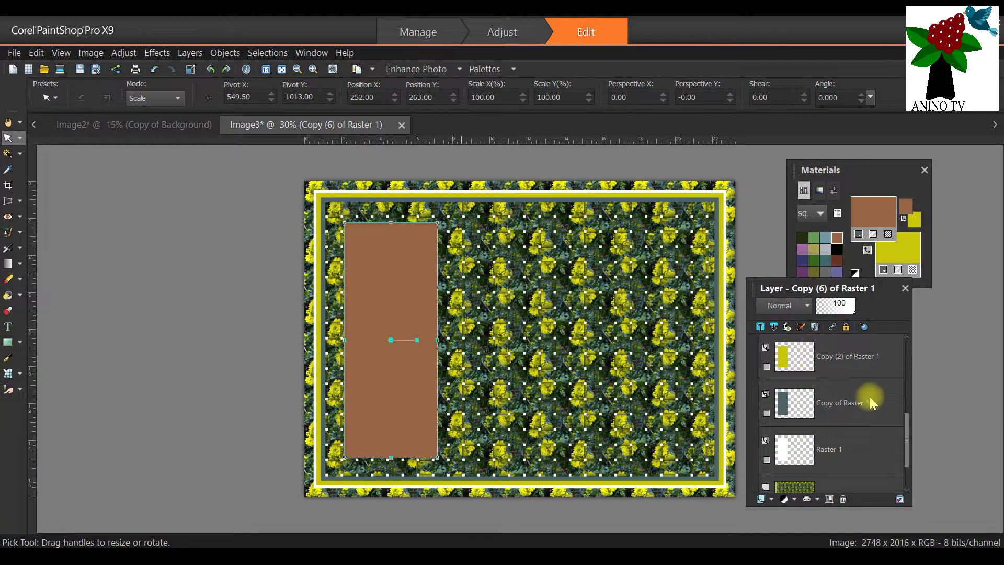
scroll(870, 396, "up", 4)
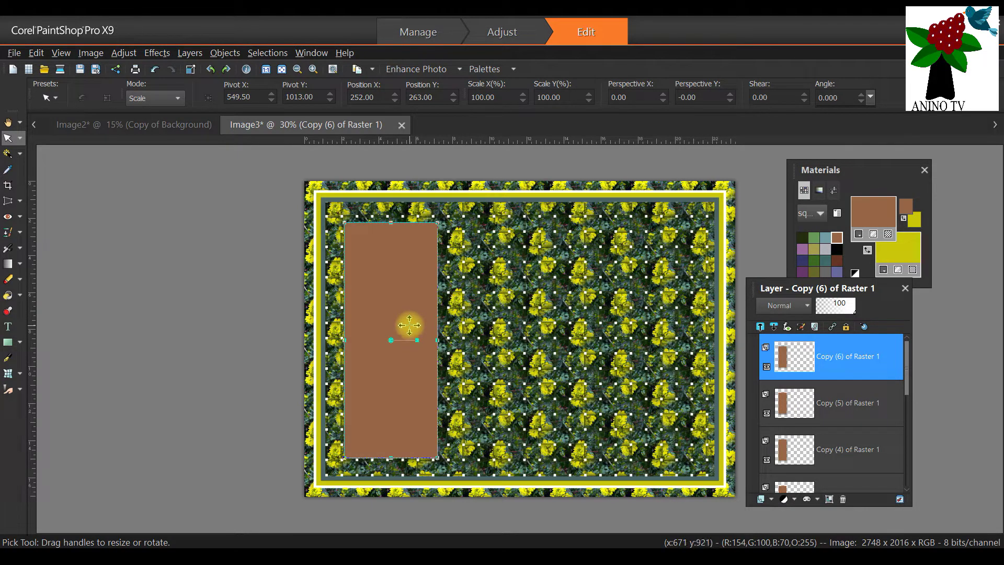
key("shift")
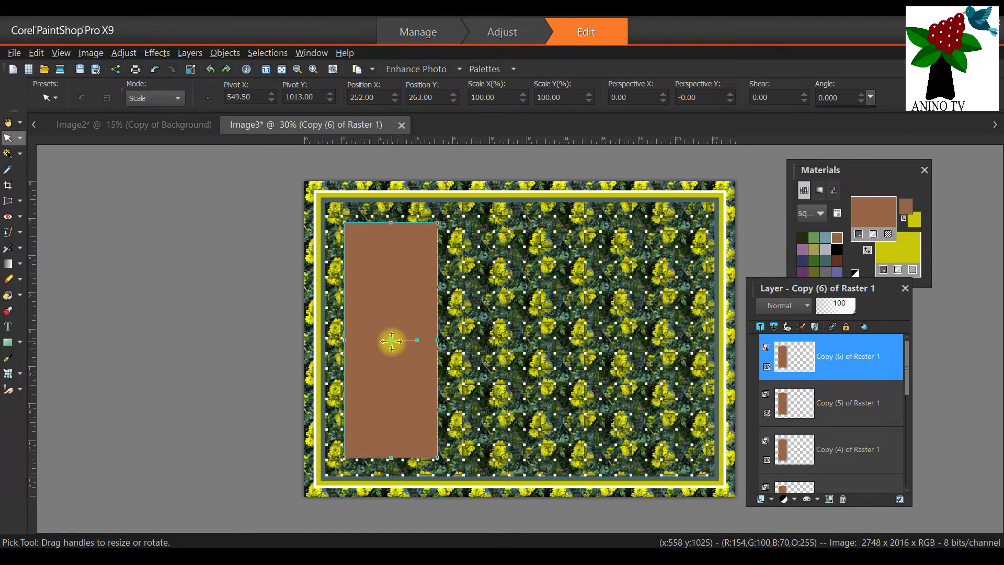
left_click_drag(392, 341, 471, 343)
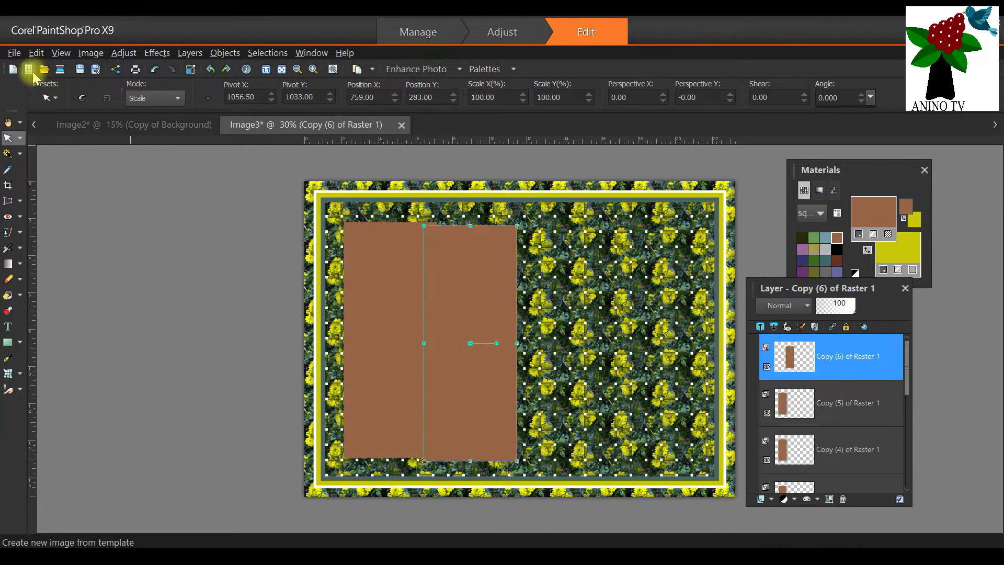
left_click(36, 53)
left_click(52, 71)
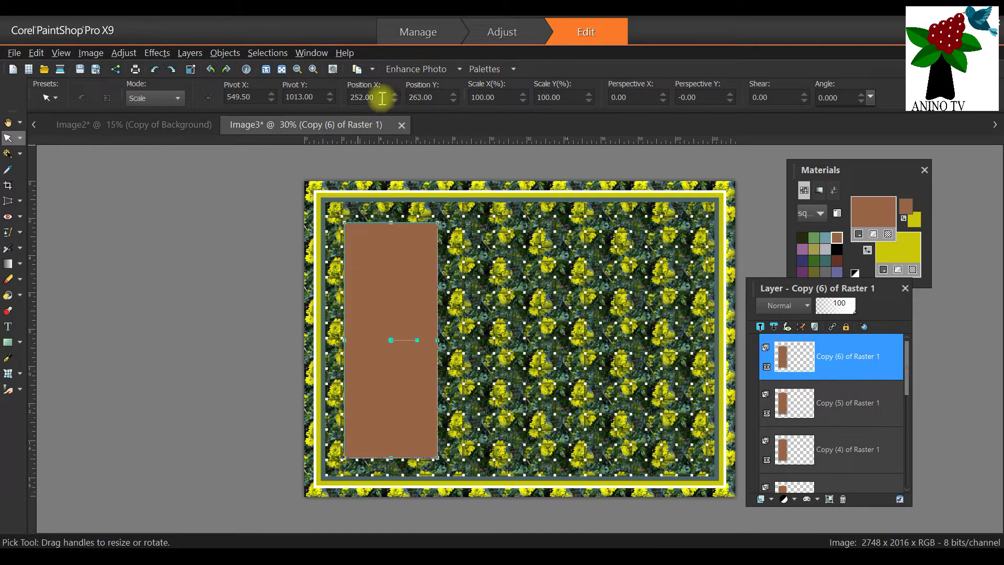
Move the brown rectangle on Copy (6) of Raster 1 to about X 845, Y 259, flush with the first rectangle's right edge
left_click_drag(383, 98, 349, 97)
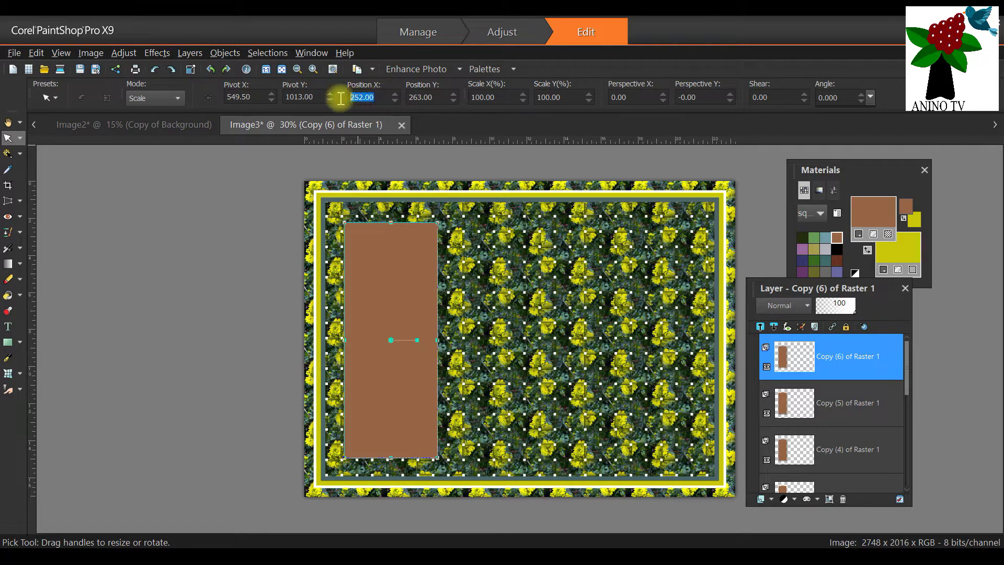
right_click(368, 95)
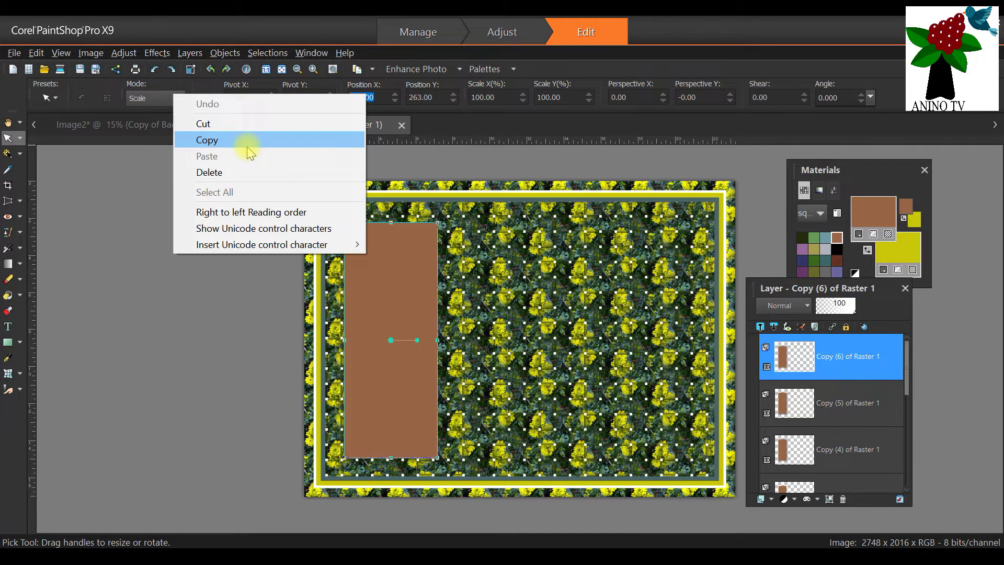
left_click(248, 149)
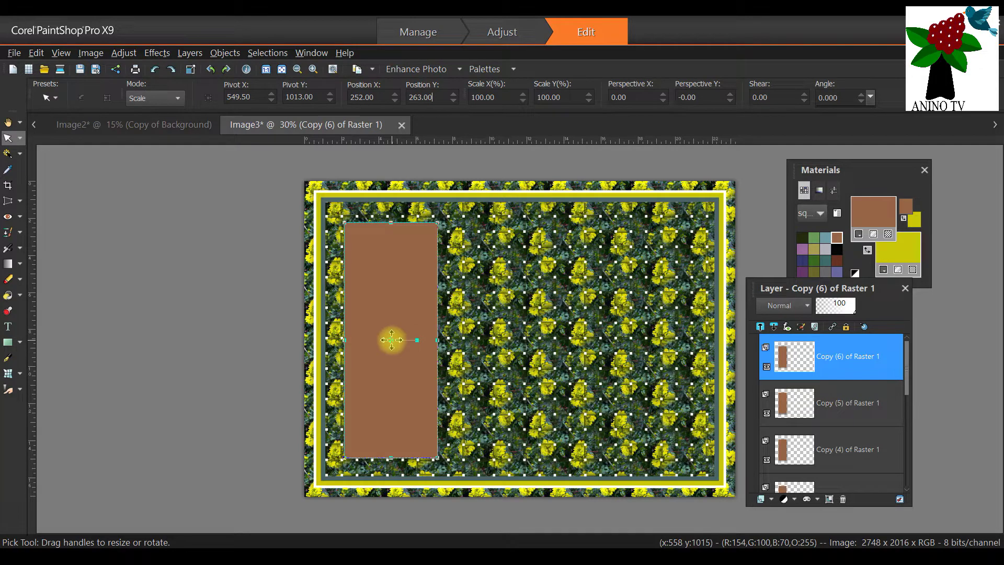
left_click_drag(392, 339, 485, 341)
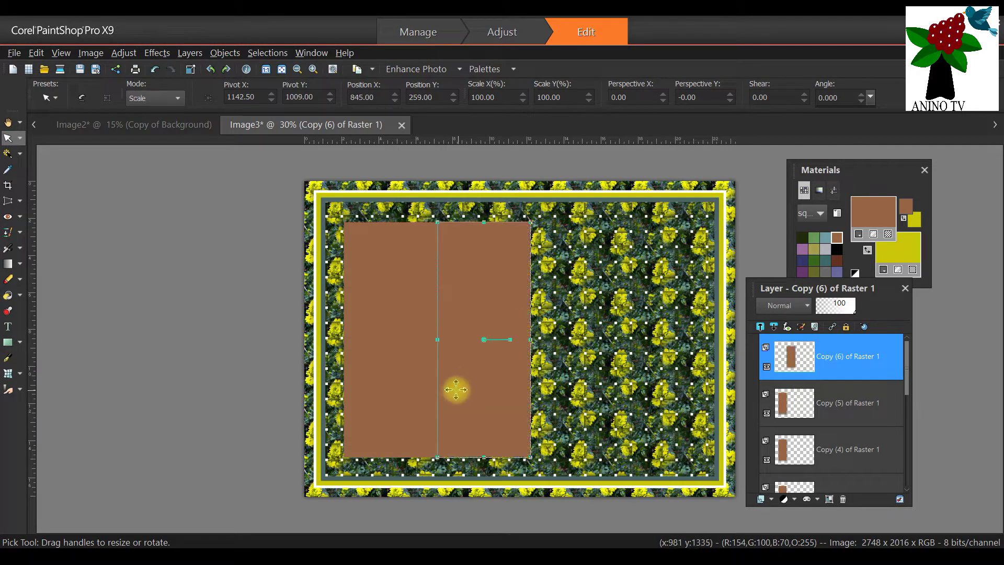
Move the brown rectangle on Copy (5) of Raster 1 to X 1436.00, Y 263.00, flush with the second rectangle's right edge
left_click(387, 349)
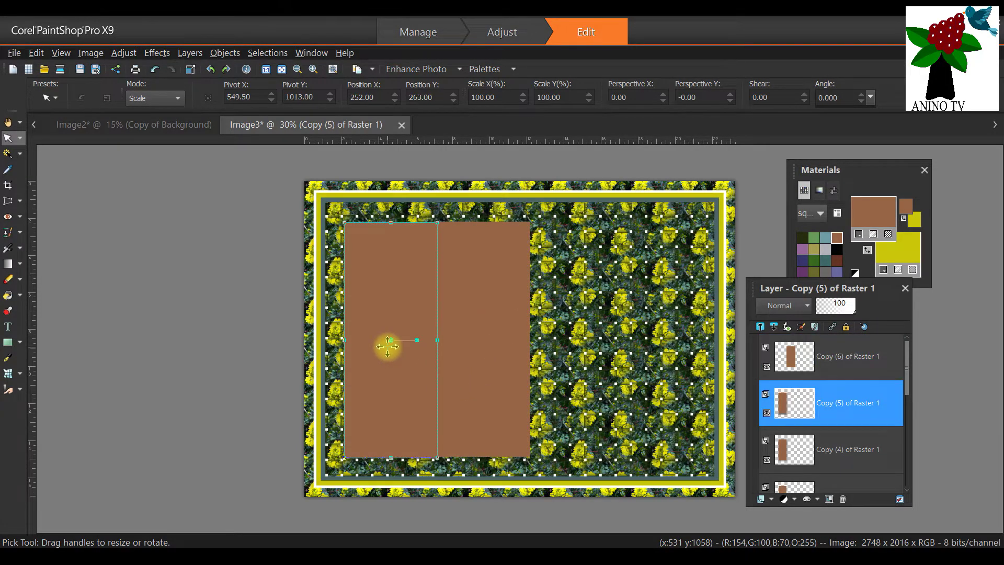
left_click_drag(388, 346, 572, 347)
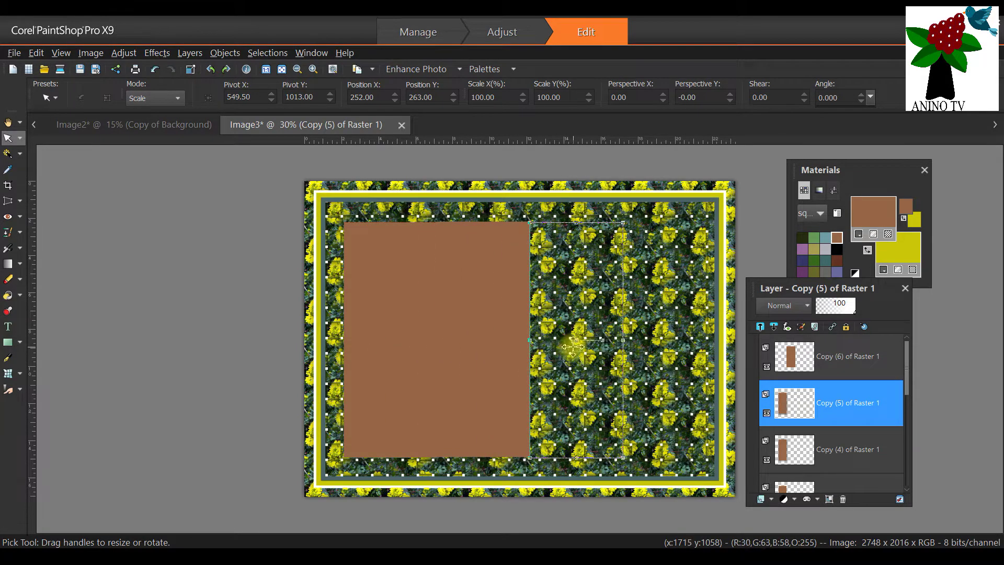
left_click_drag(573, 347, 574, 347)
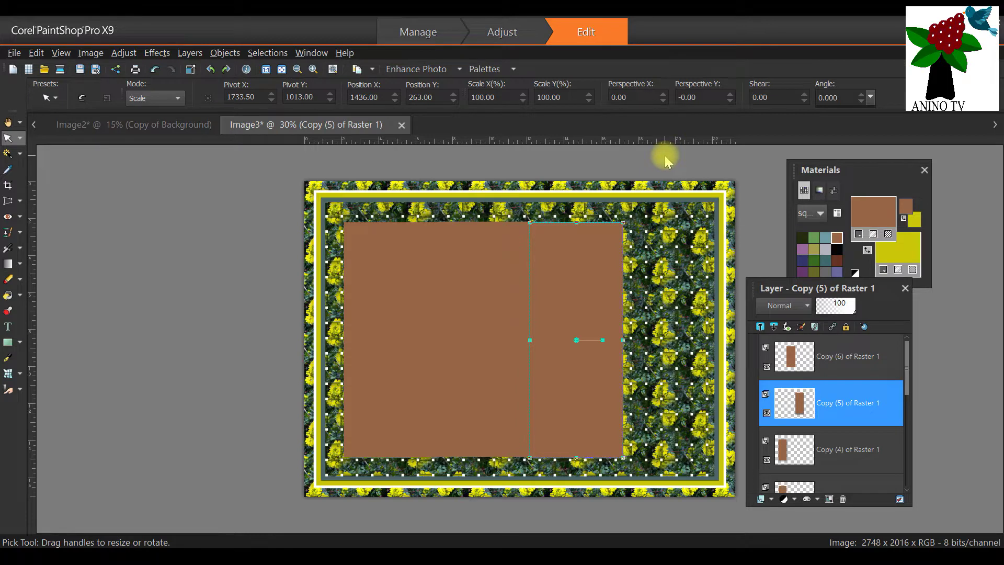
left_click(20, 139)
left_click(47, 152)
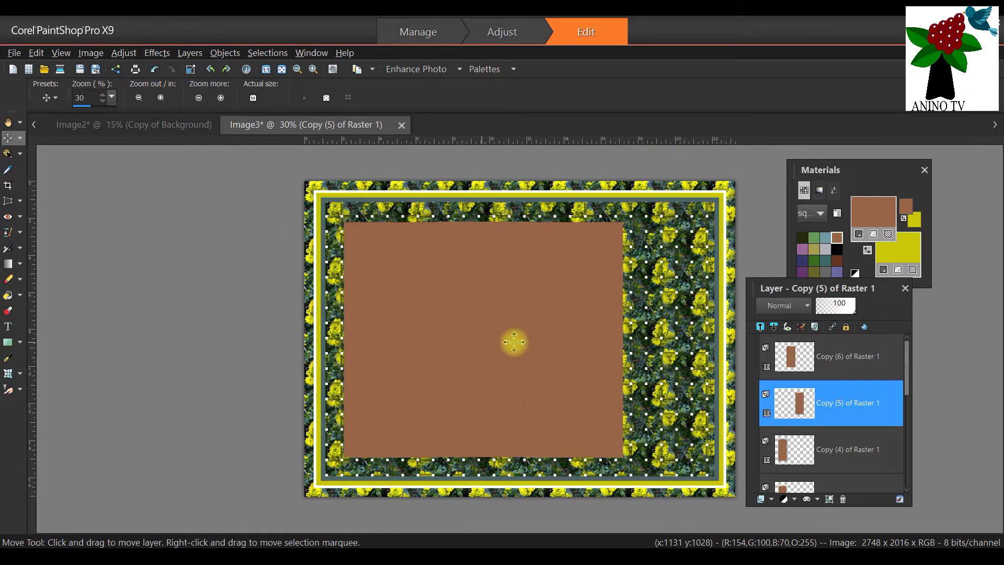
left_click(19, 138)
left_click(52, 142)
left_click(545, 272)
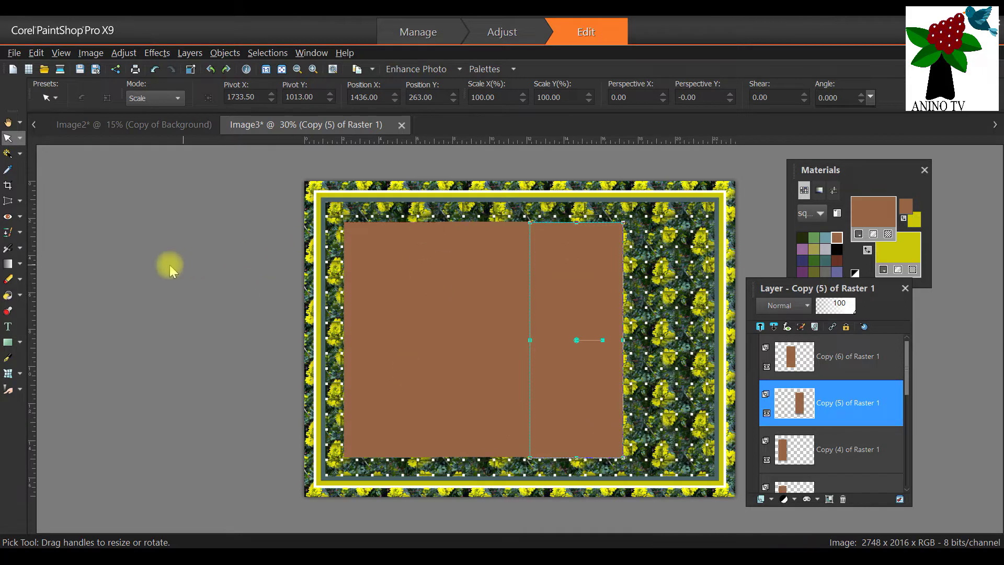
left_click(19, 138)
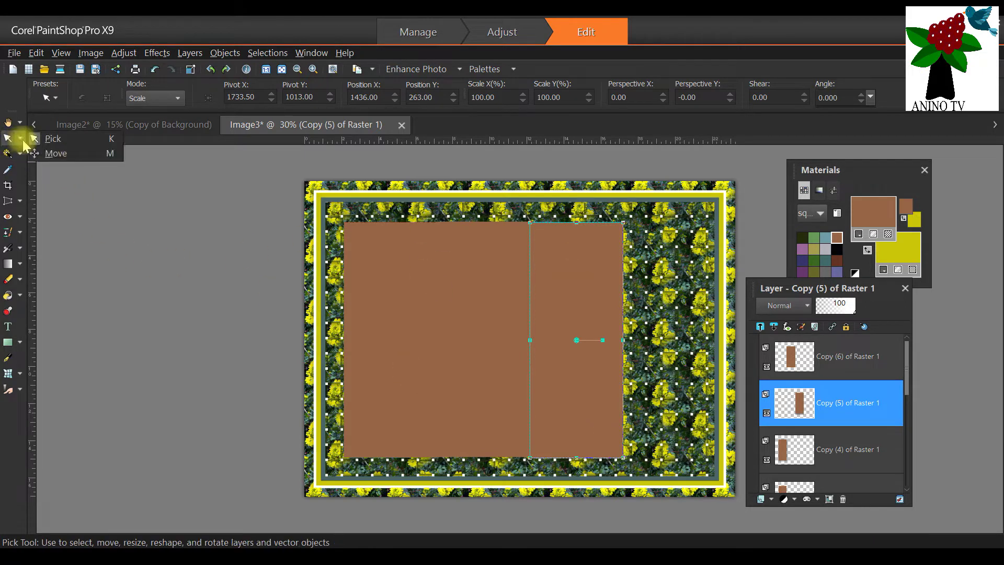
left_click(56, 153)
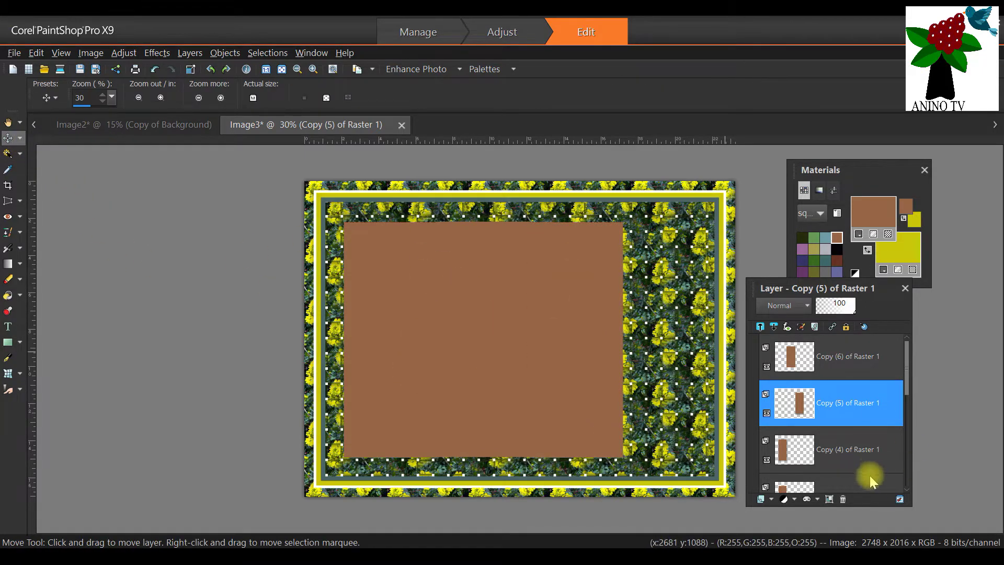
scroll(889, 422, "down", 5)
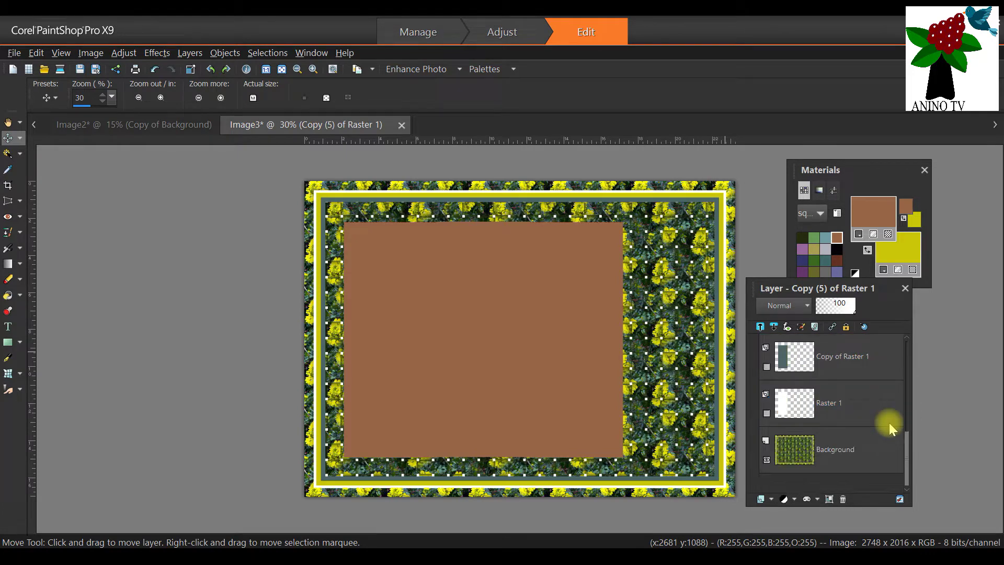
scroll(887, 421, "up", 2)
scroll(157, 152, "up", 3)
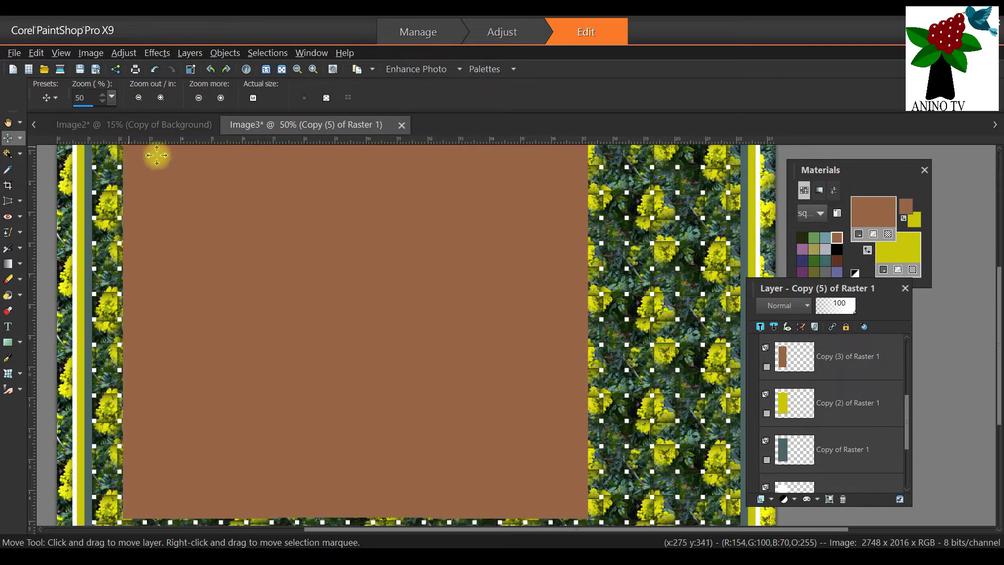
scroll(229, 180, "down", 2)
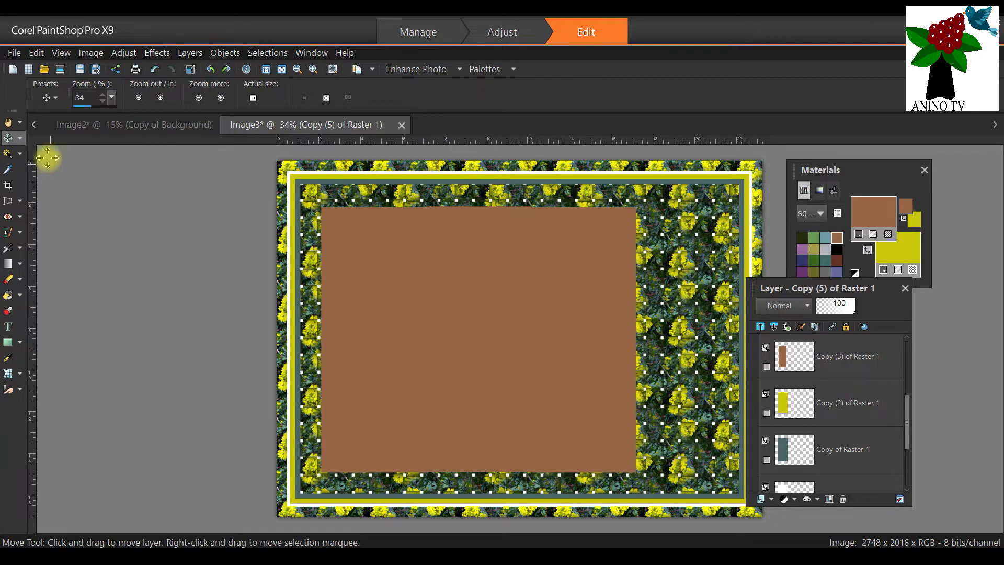
Select the leftmost brown rectangle's layer, Copy (4) of Raster 1, with the Pick tool
left_click(20, 137)
left_click(55, 138)
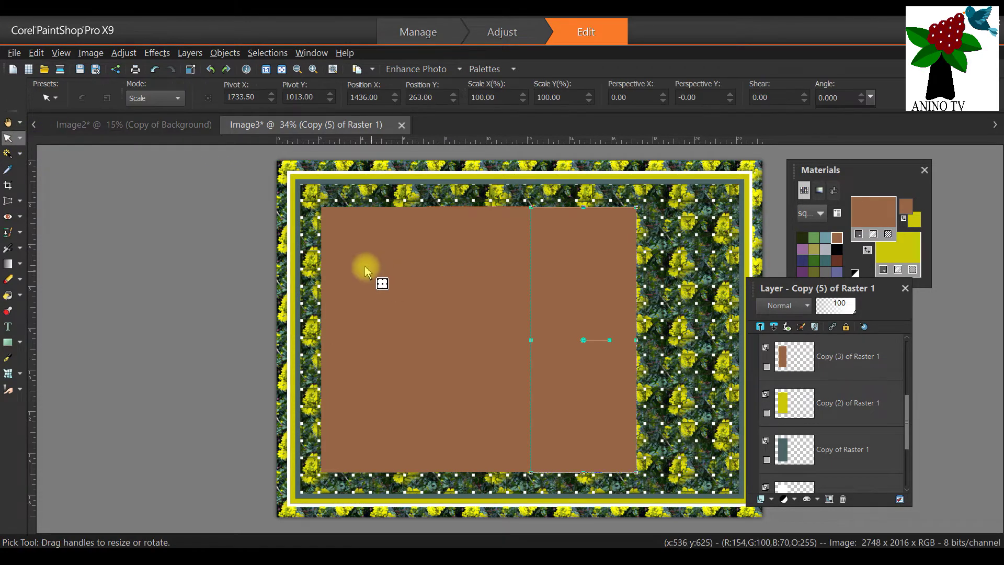
left_click(437, 287)
left_click(358, 289)
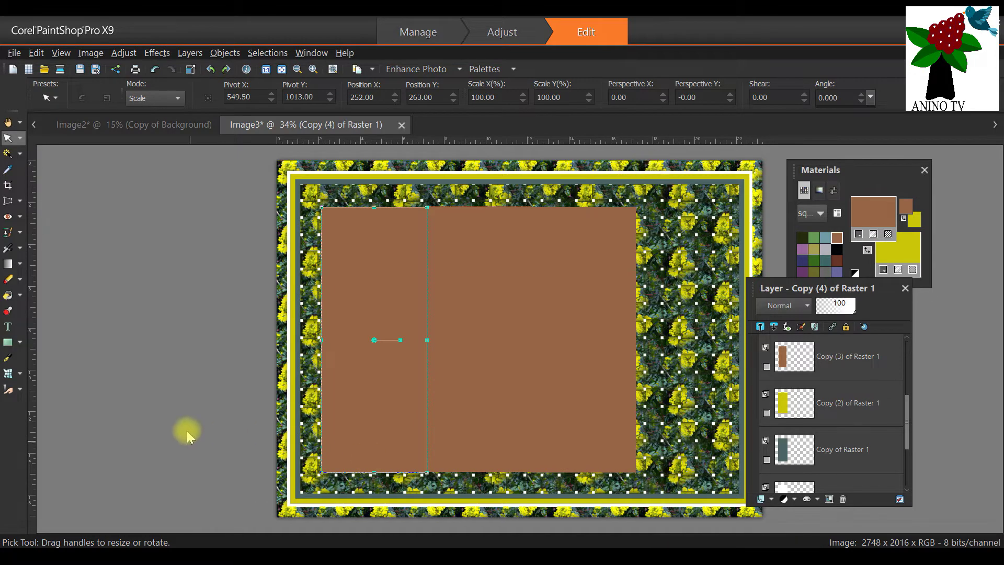
In Image2, hide the Copy of Background layer, then show and select the original flower photo on the Background layer
left_click(77, 125)
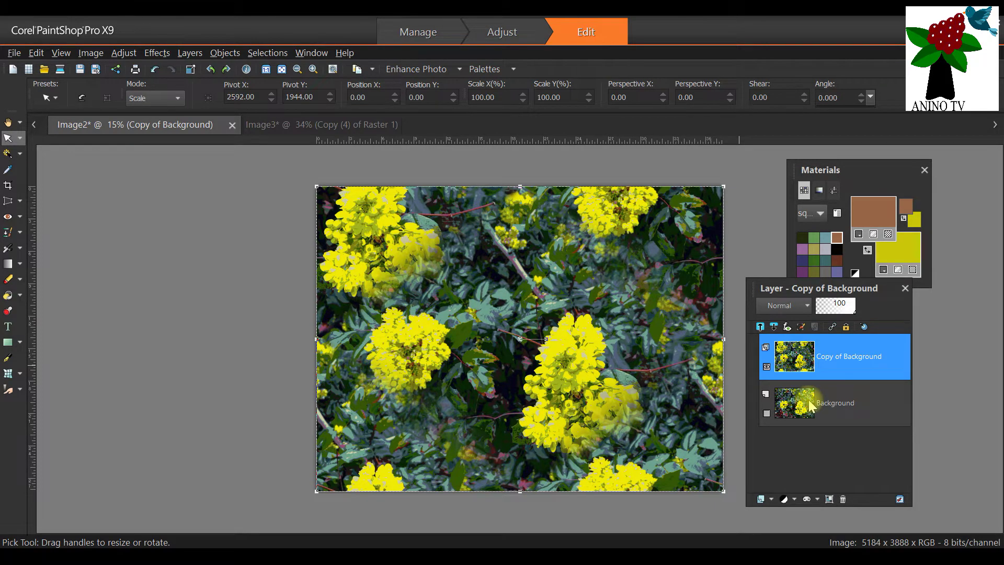
left_click(766, 367)
left_click(767, 413)
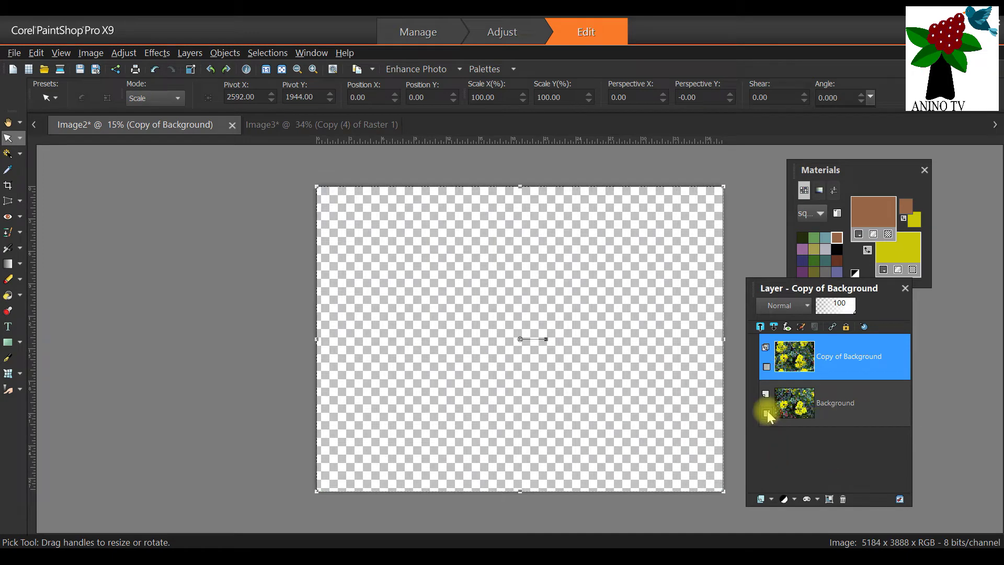
left_click(815, 410)
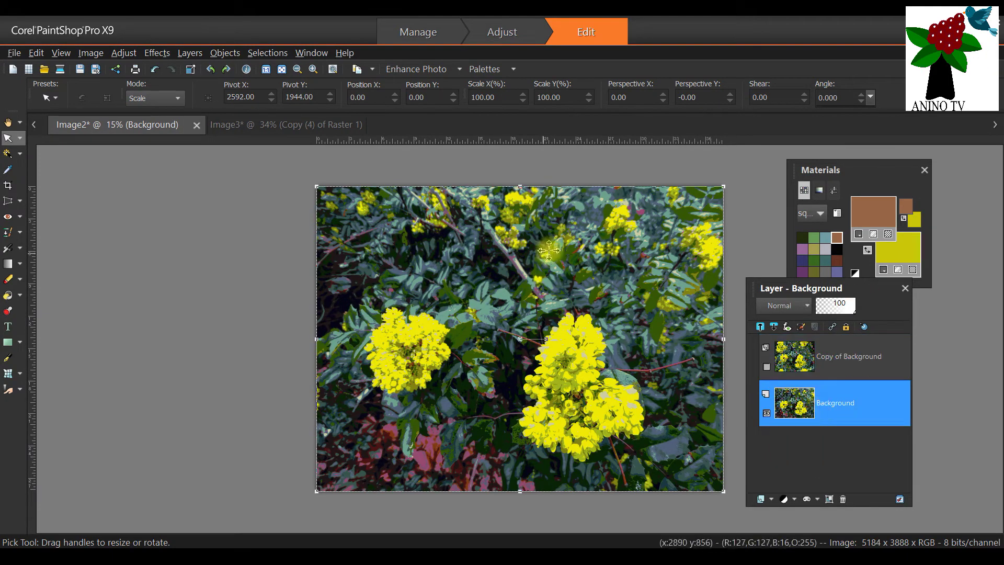
scroll(661, 268, "down", 1)
scroll(661, 268, "up", 1)
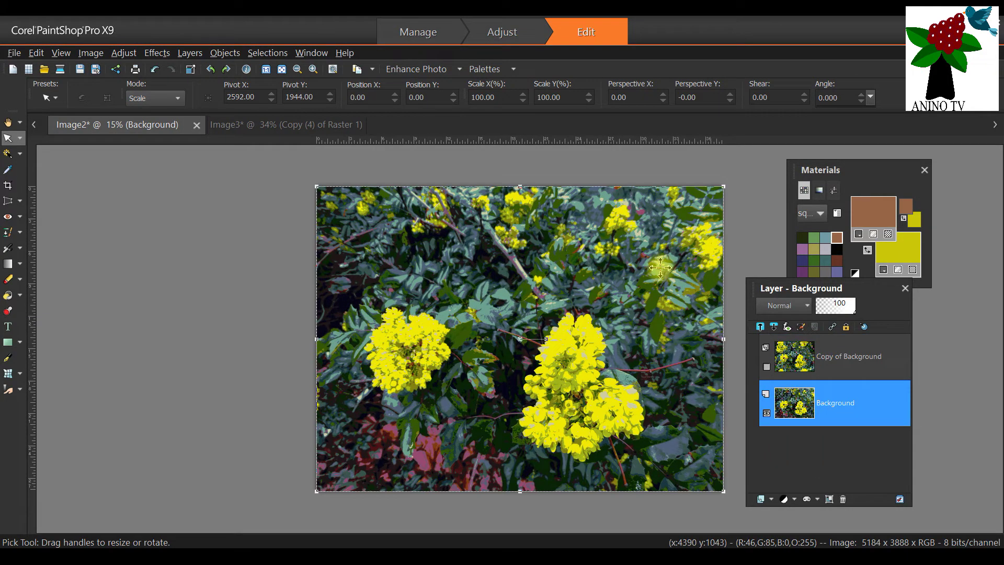
left_click(768, 366)
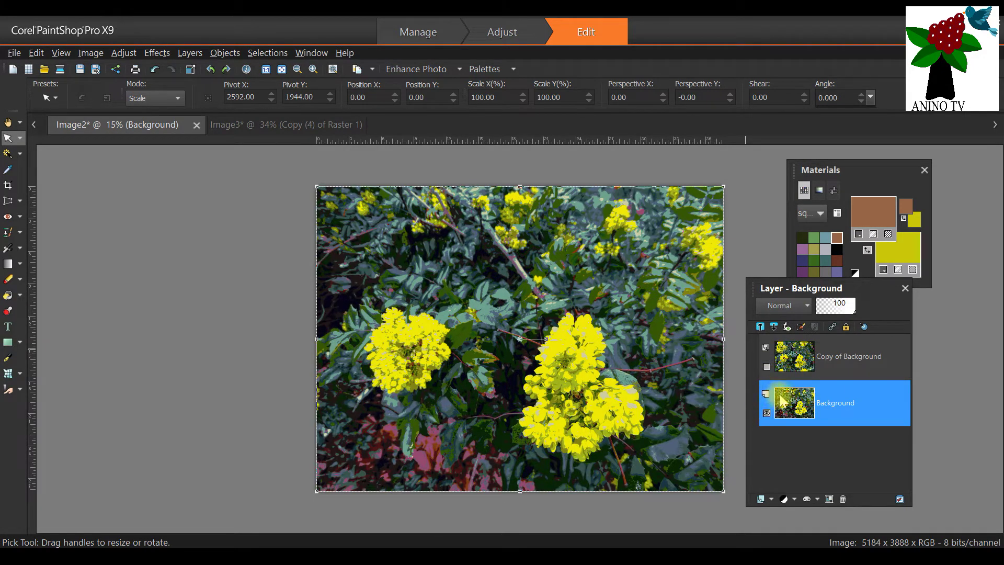
scroll(647, 337, "up", 1)
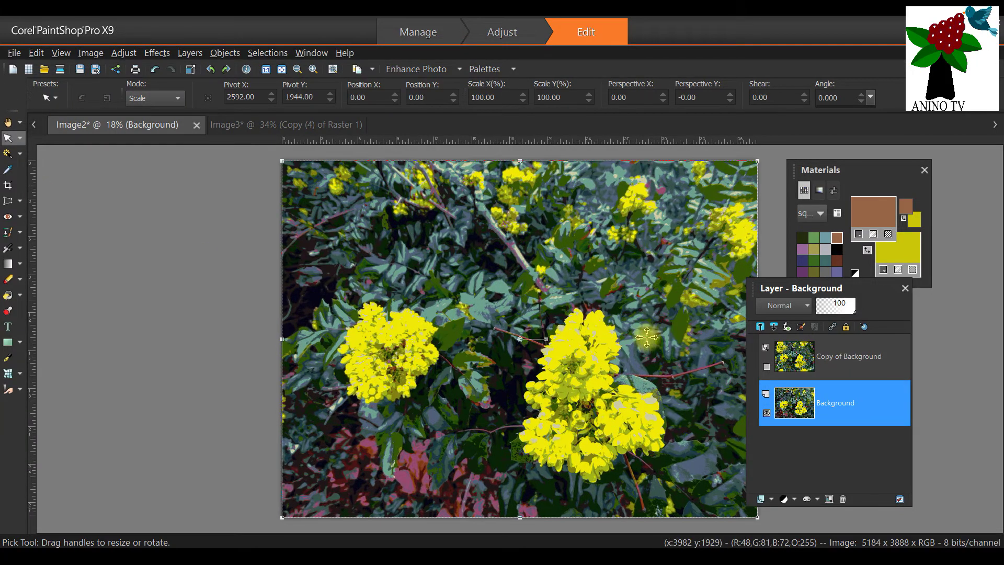
scroll(647, 338, "down", 1)
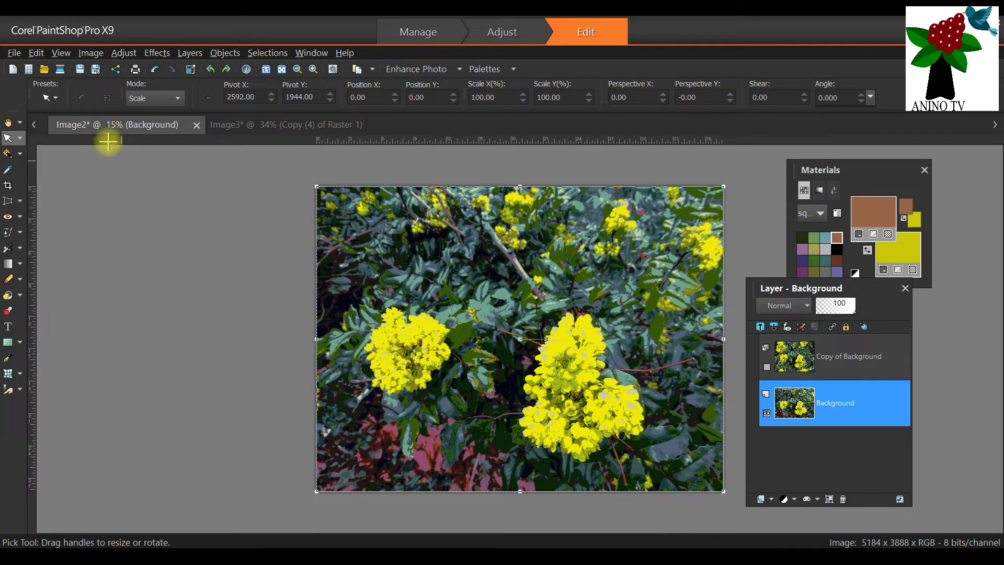
Copy the original flower photo from Image2 and paste it into Image3 as a new layer above Copy (4) of Raster 1
left_click_drag(773, 293, 157, 220)
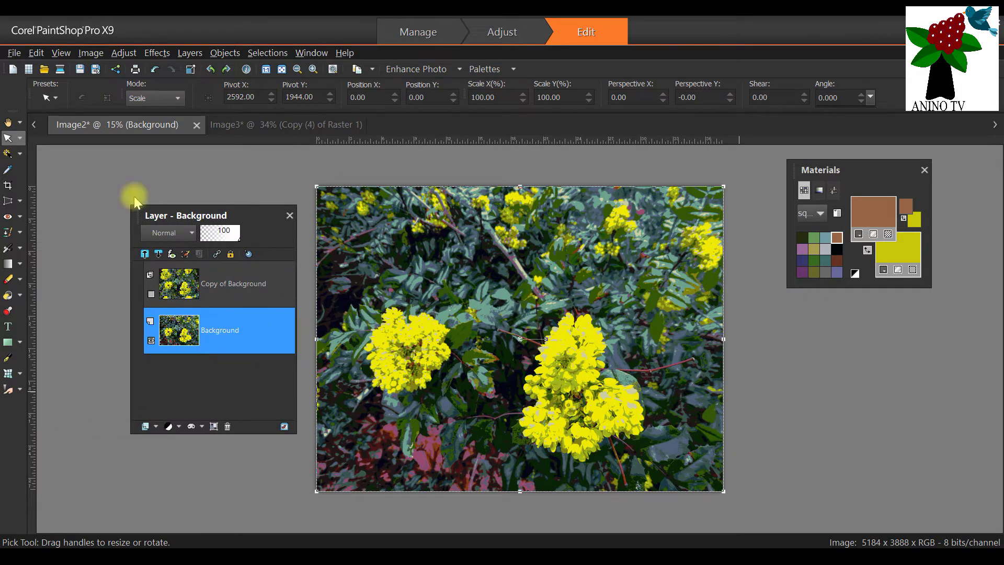
left_click(36, 53)
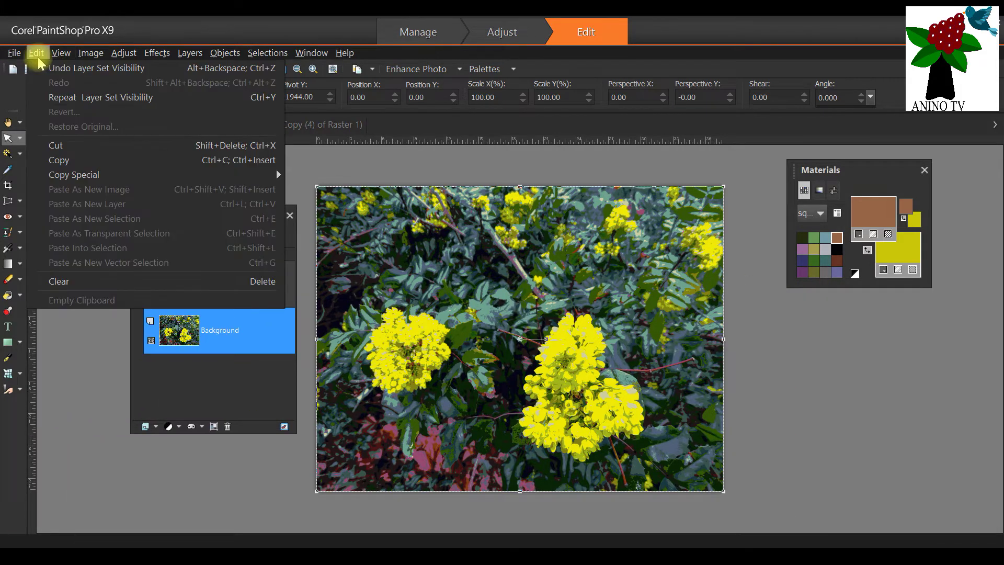
left_click(75, 167)
left_click(330, 125)
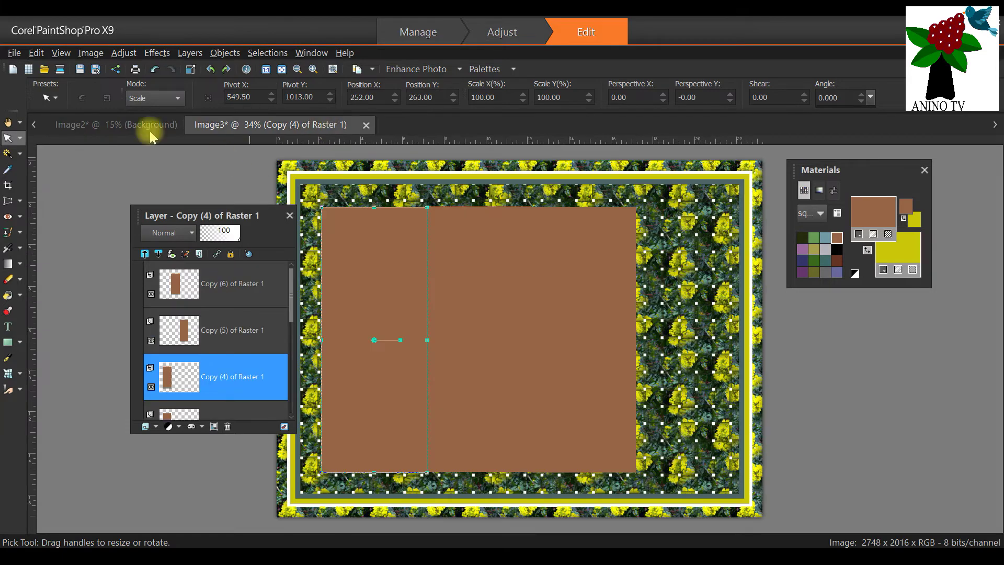
left_click_drag(213, 213, 181, 212)
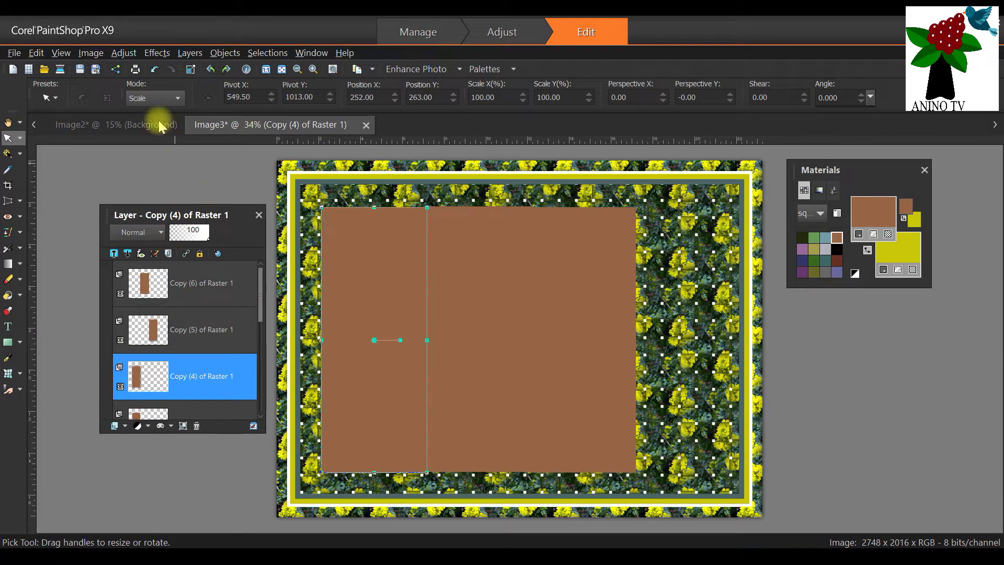
left_click(36, 53)
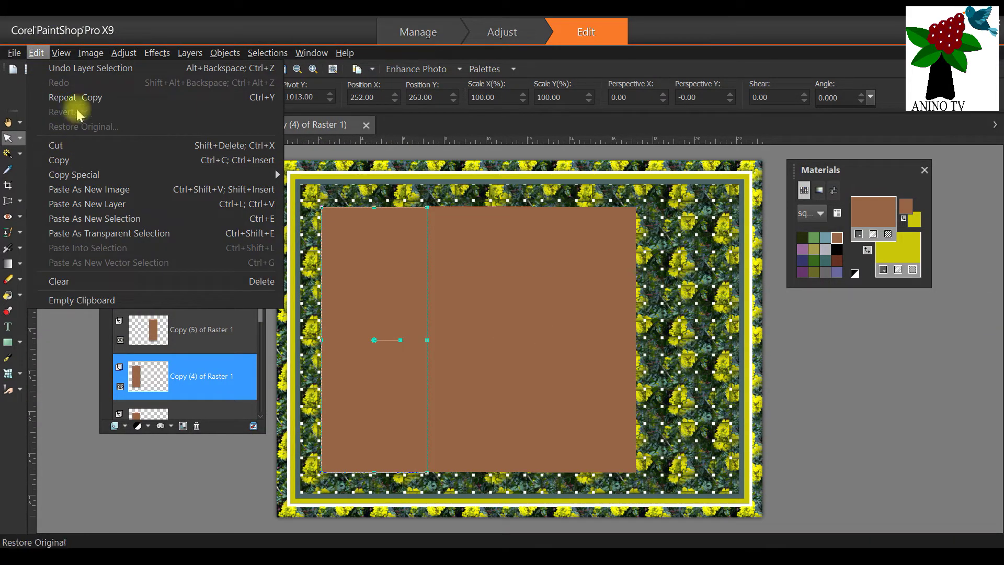
left_click(103, 205)
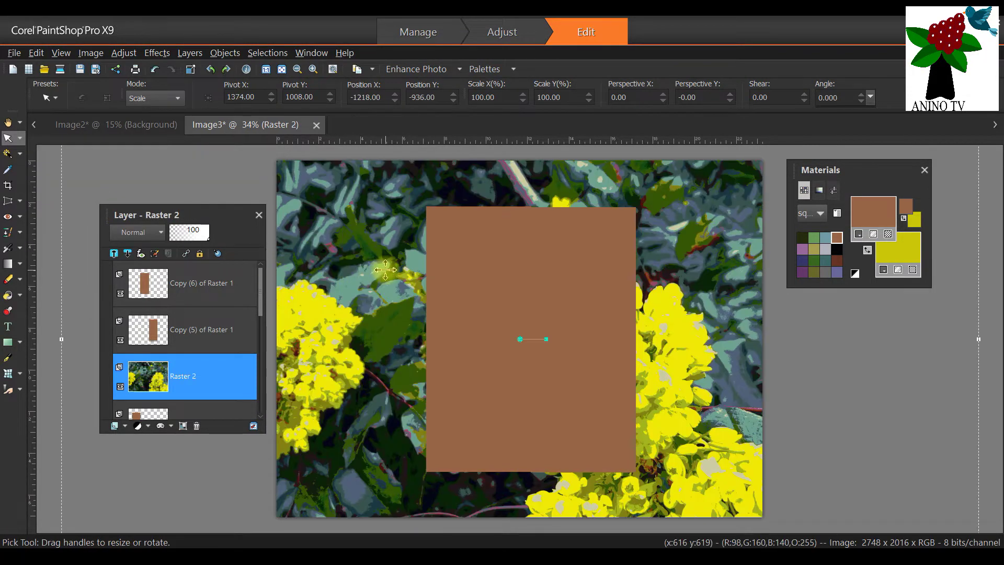
Scale the pasted flower photo on Raster 2 down to about 47.97%, with its upper-left corner at X 224.00, Y 146.00
scroll(385, 270, "down", 4)
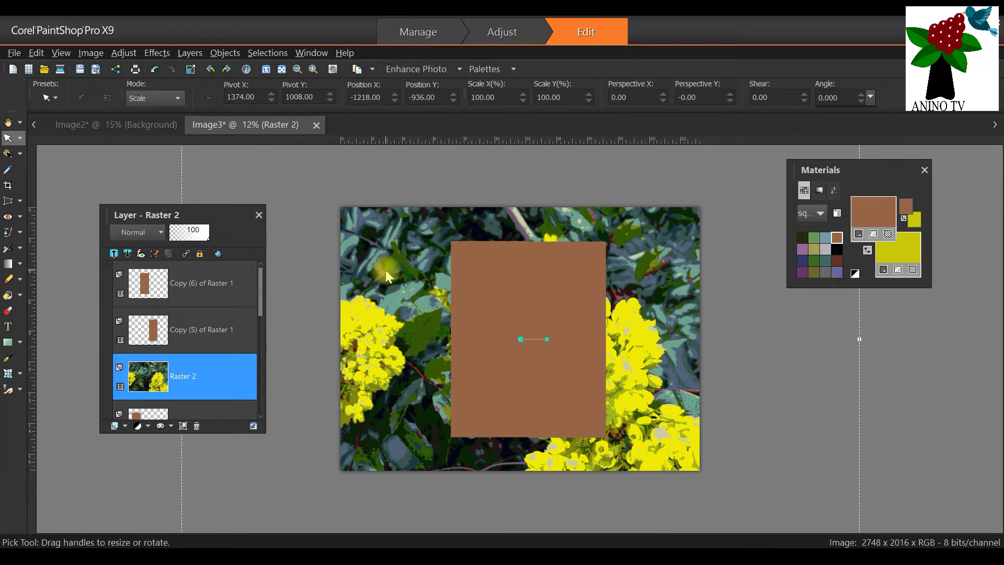
scroll(385, 270, "down", 1)
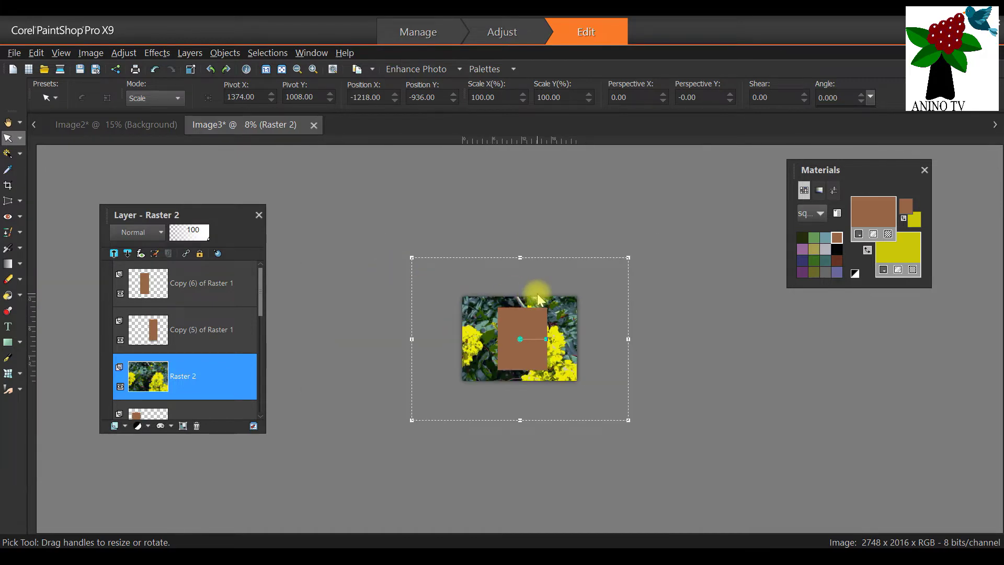
scroll(537, 294, "up", 1)
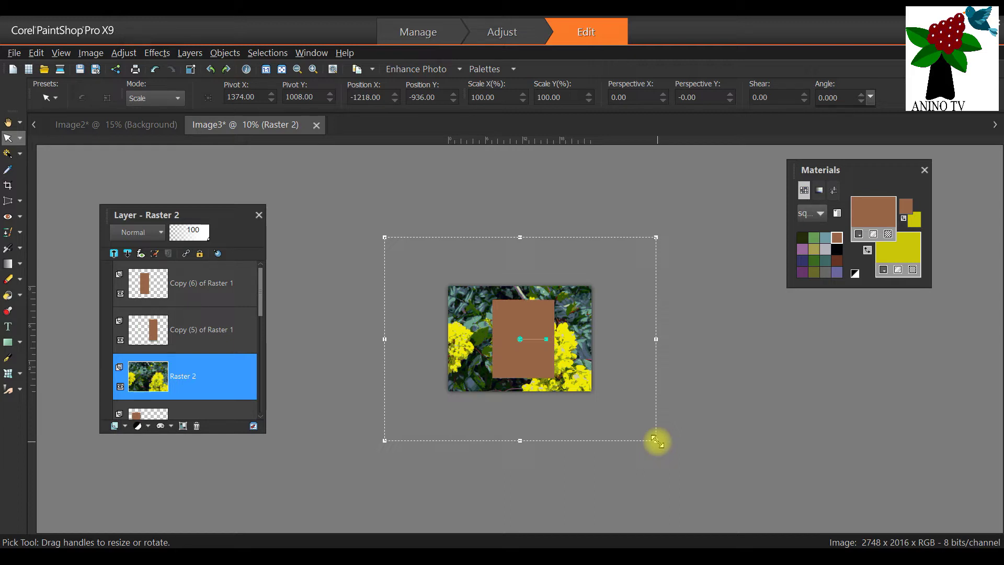
left_click_drag(657, 442, 589, 386)
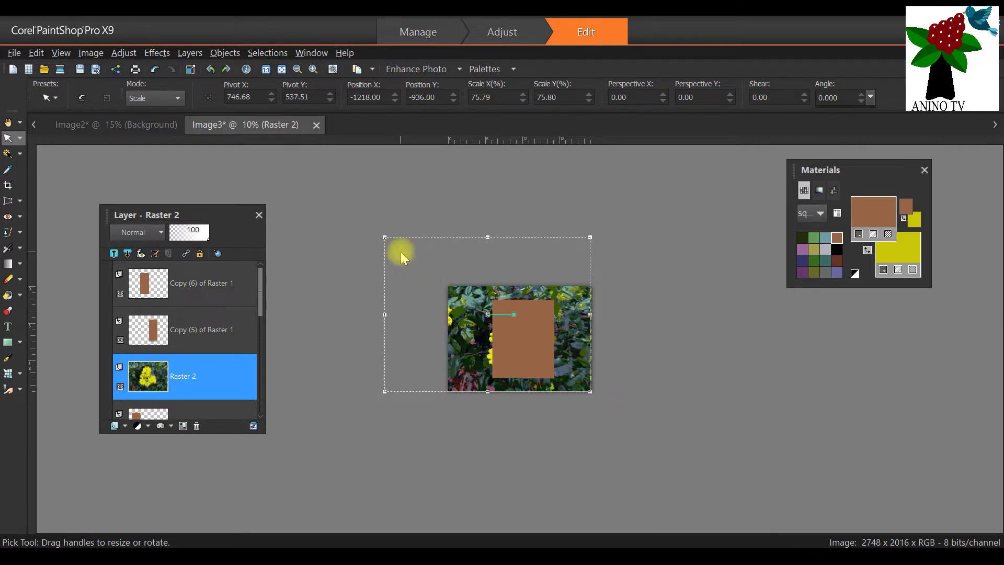
left_click_drag(384, 238, 442, 289)
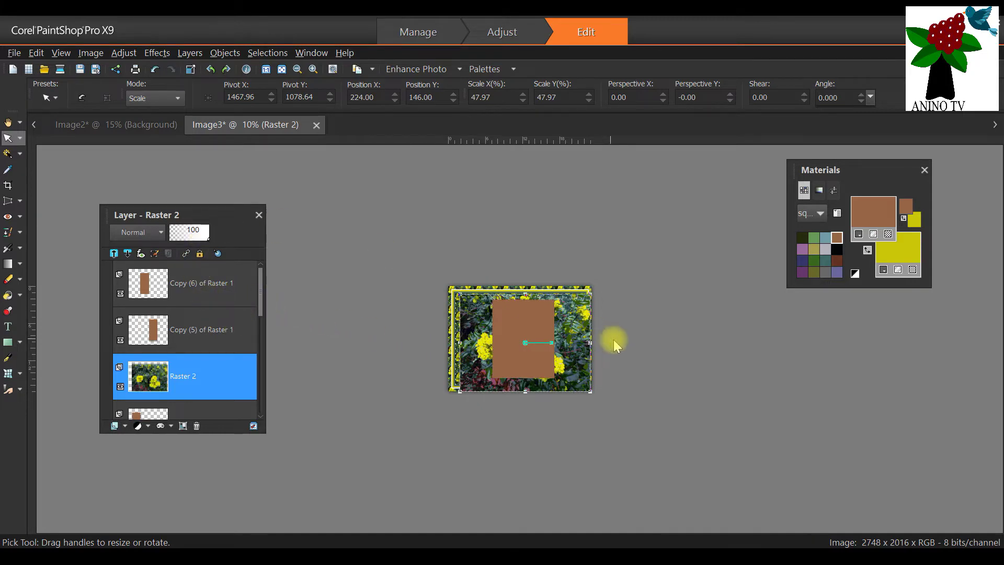
scroll(532, 346, "up", 5)
scroll(533, 346, "up", 1)
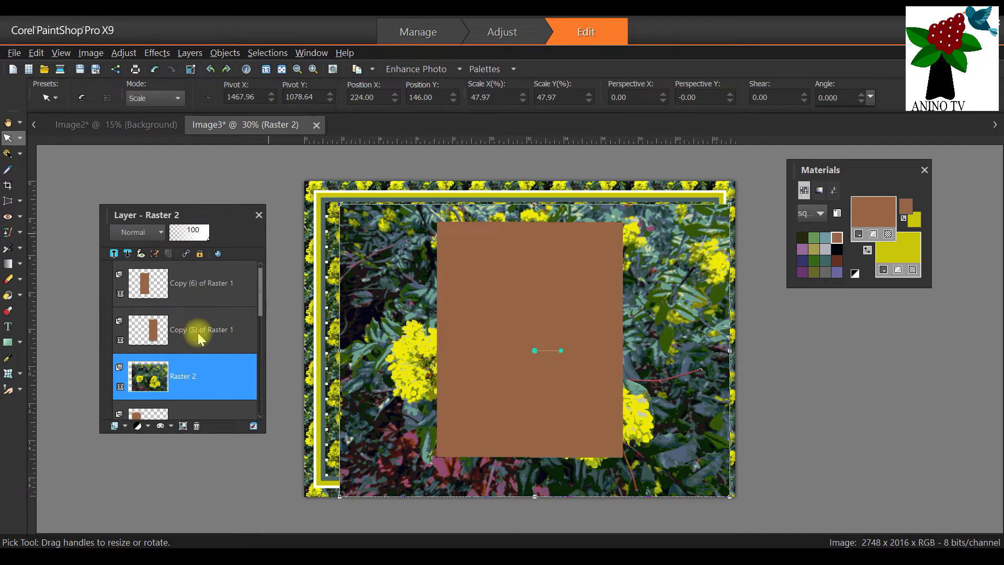
Move the Copy (4) of Raster 1 layer above the flower photo layer, Raster 2
scroll(186, 367, "down", 1)
left_click(202, 374)
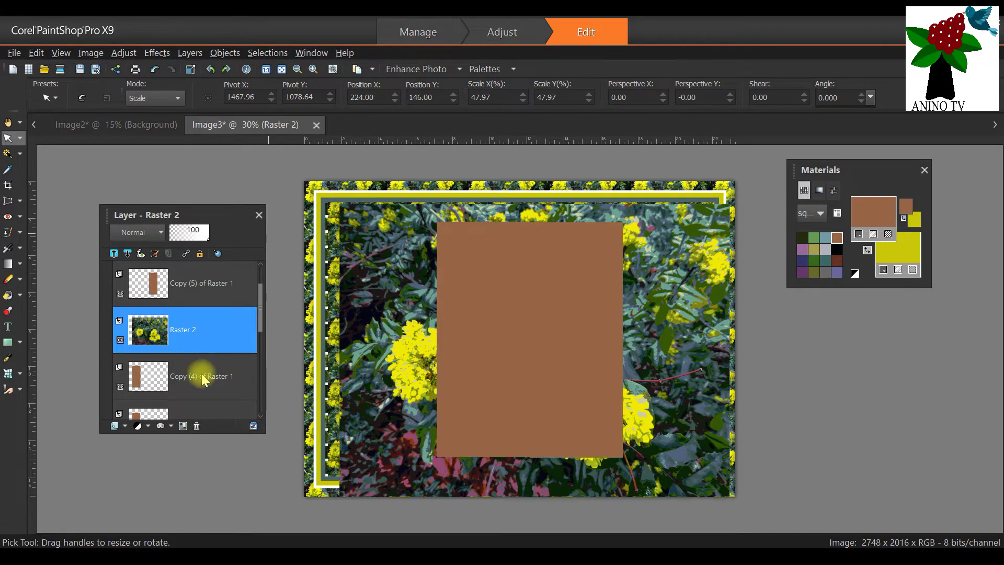
left_click_drag(191, 381, 168, 331)
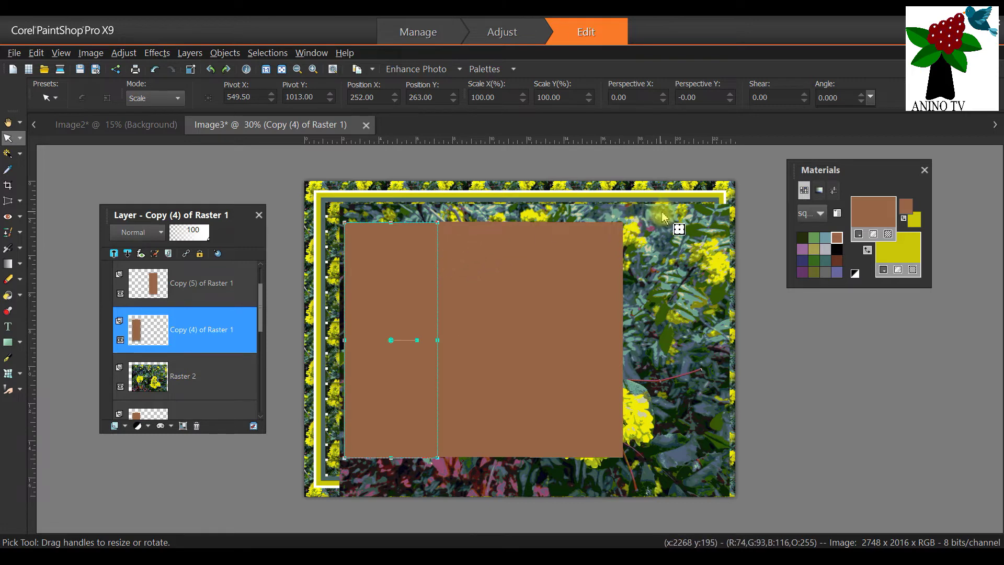
Shrink the Raster 2 photo to about panel height, at X 224.00, Y 264.00, redoing the final resize at scale 81.02% by 81.07%
left_click(686, 213)
left_click_drag(731, 203, 705, 221)
left_click_drag(706, 497, 653, 458)
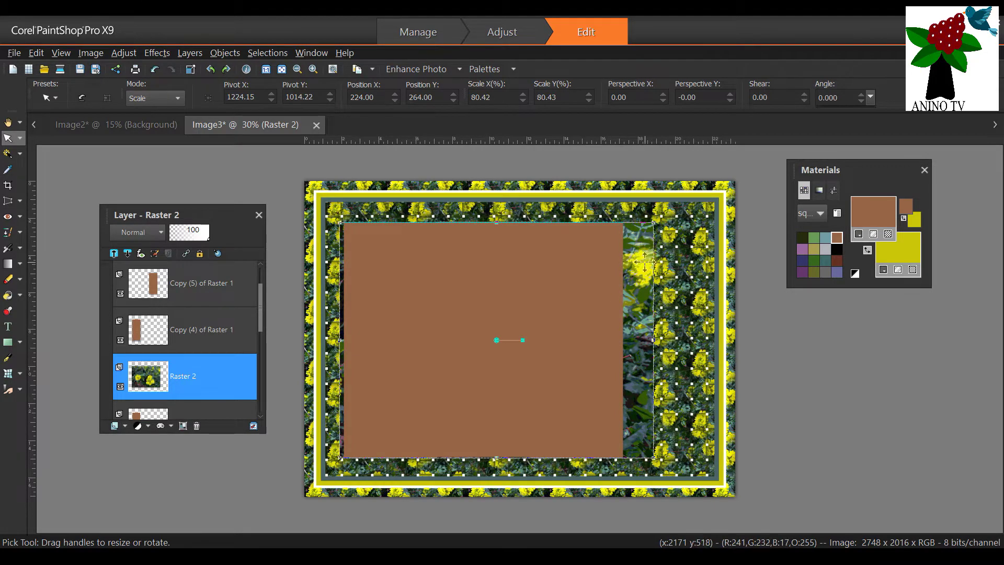
left_click(36, 52)
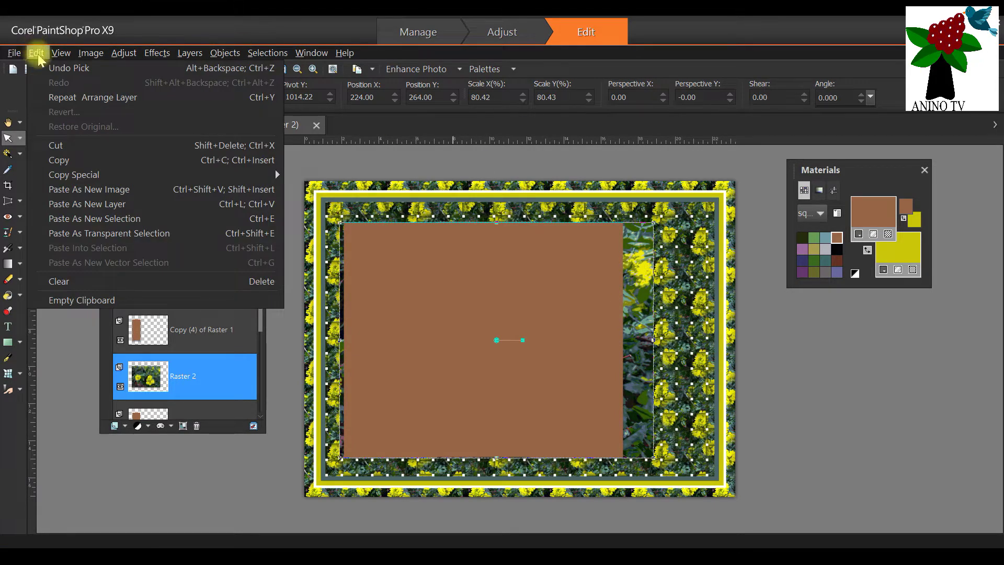
left_click(52, 68)
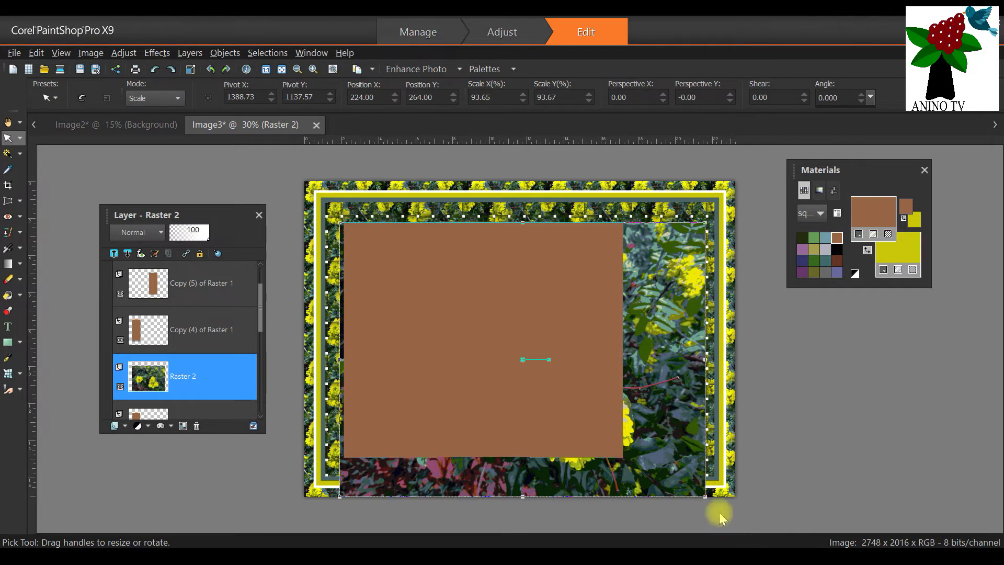
left_click_drag(705, 495, 654, 462)
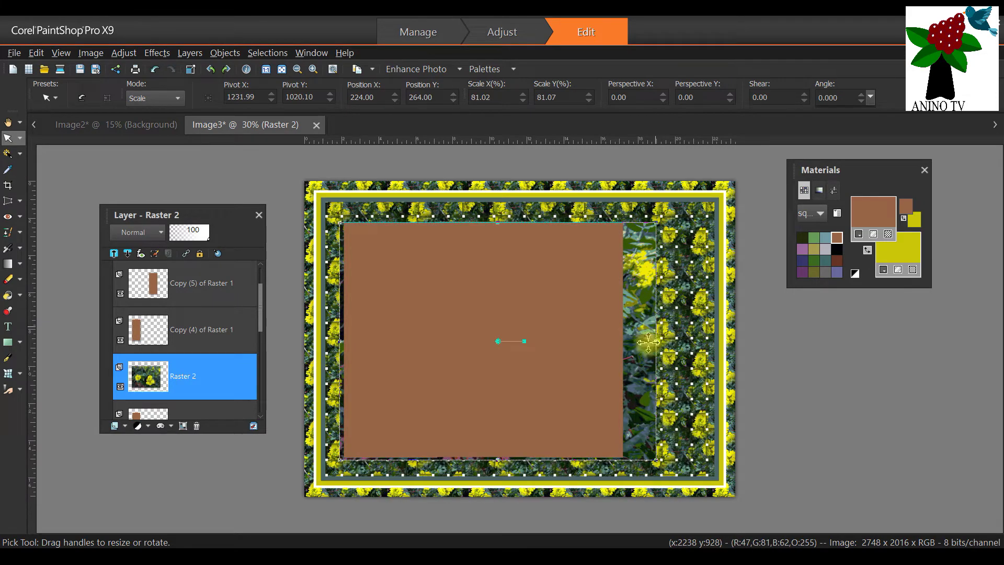
Bring the Raster 2 photo above all brown panels to check its placement, and return it below Copy (4) of Raster 1
left_click_drag(187, 375, 225, 270)
scroll(245, 336, "up", 1)
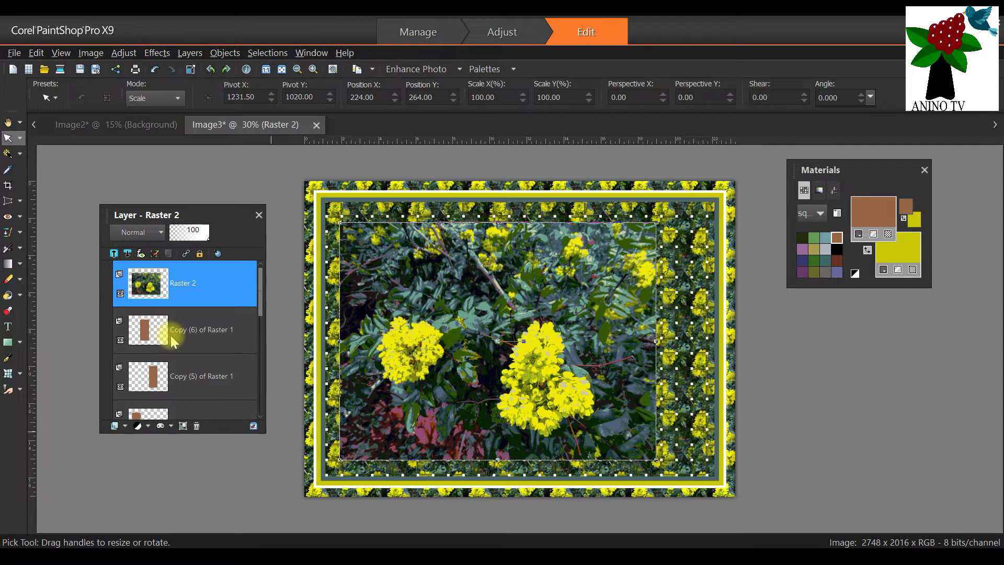
left_click_drag(208, 288, 232, 380)
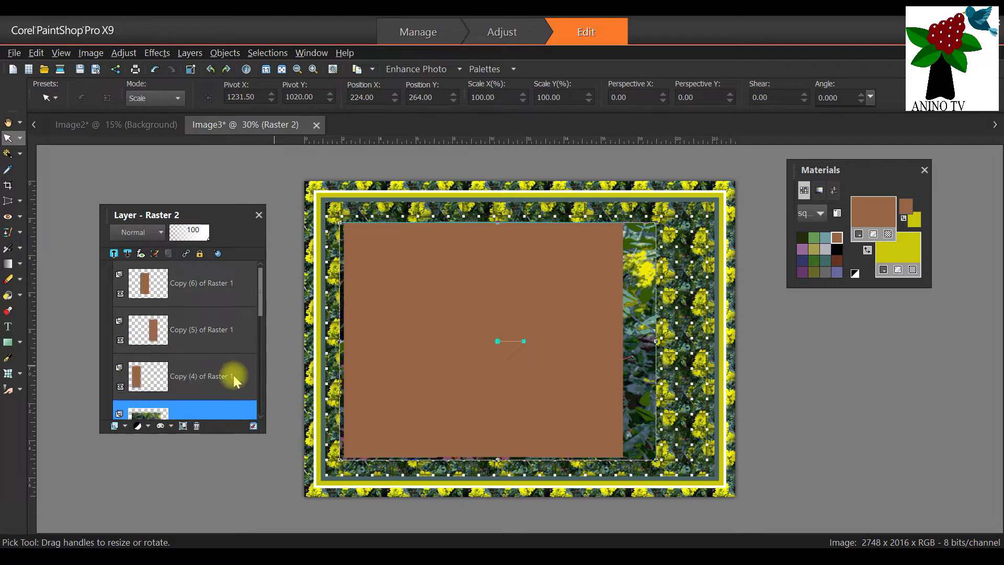
mouse_move(230, 384)
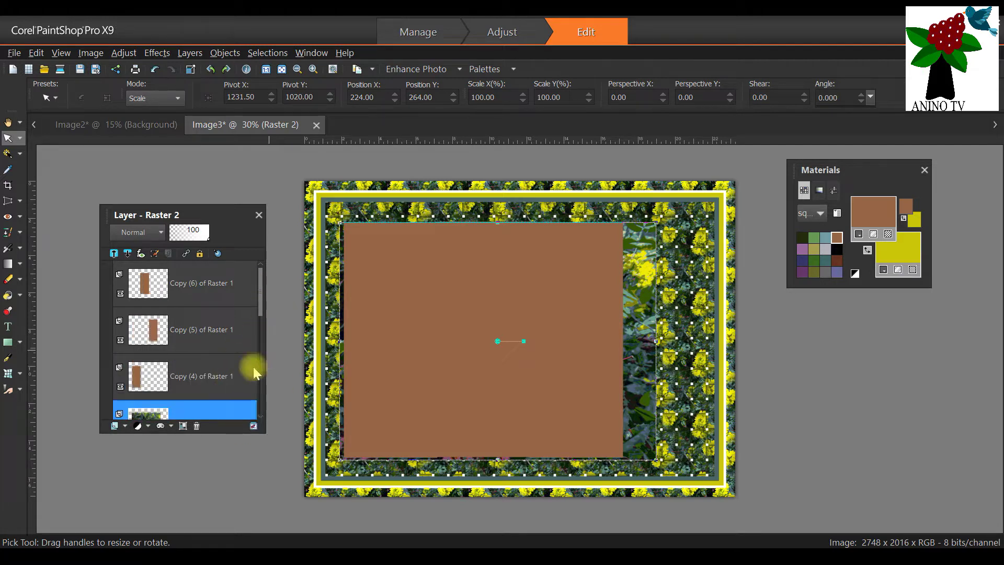
scroll(247, 375, "down", 1)
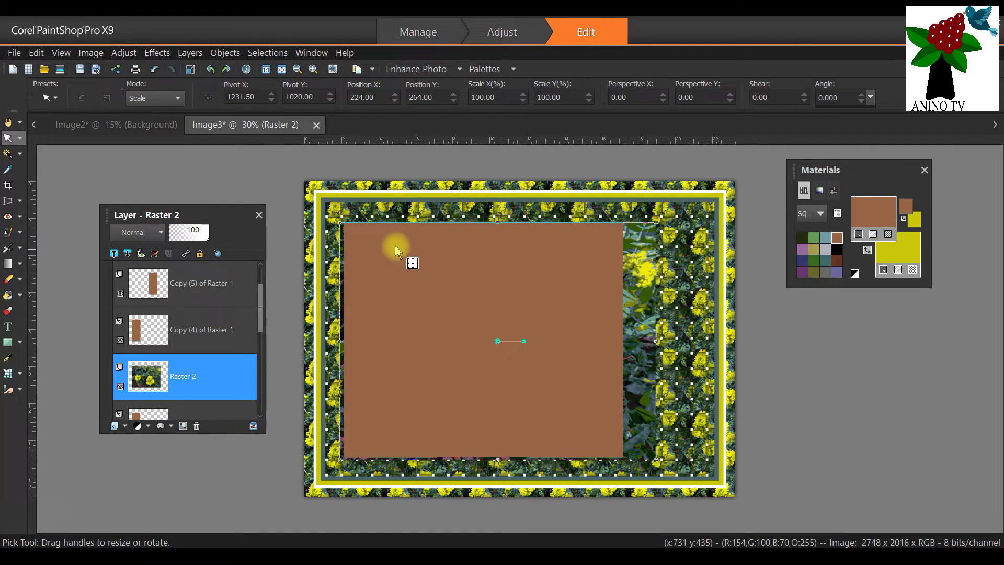
Duplicate the Raster 2 flower photo layer three times, keeping the copies below Copy (4) of Raster 1
right_click(179, 377)
left_click(199, 394)
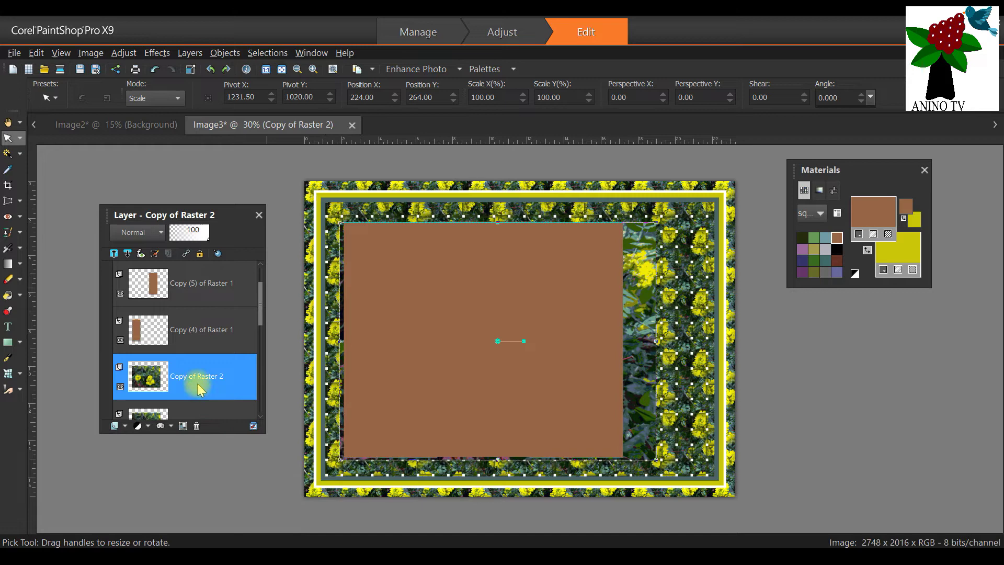
right_click(197, 384)
left_click(204, 403)
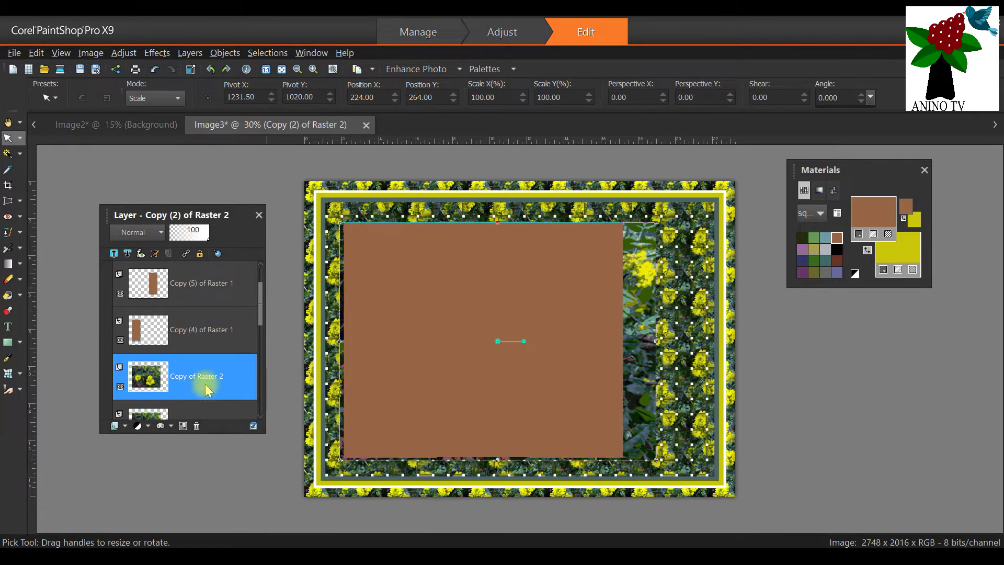
right_click(195, 374)
left_click(212, 385)
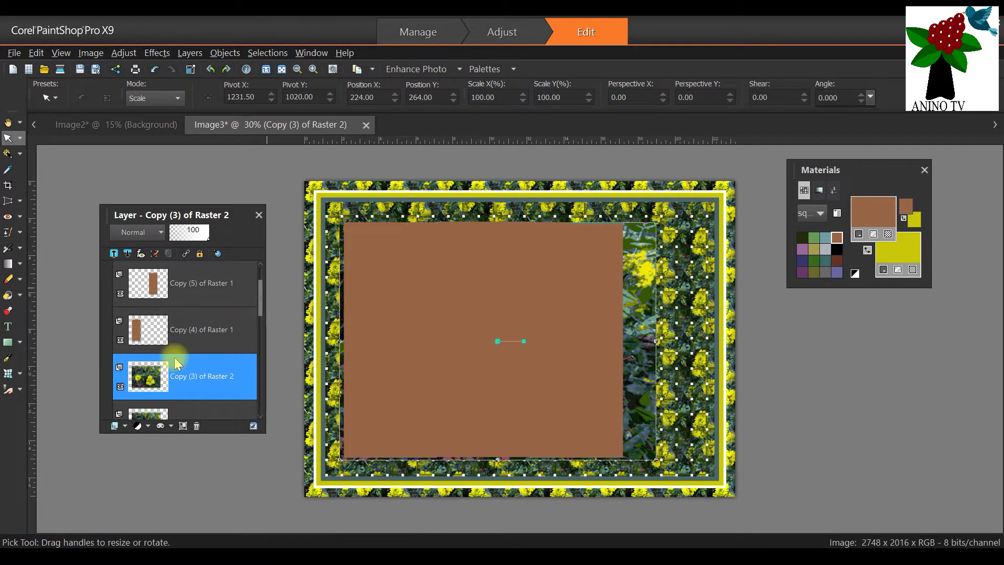
scroll(176, 361, "down", 3)
left_click(120, 387)
left_click_drag(137, 384, 231, 374)
scroll(210, 331, "up", 1)
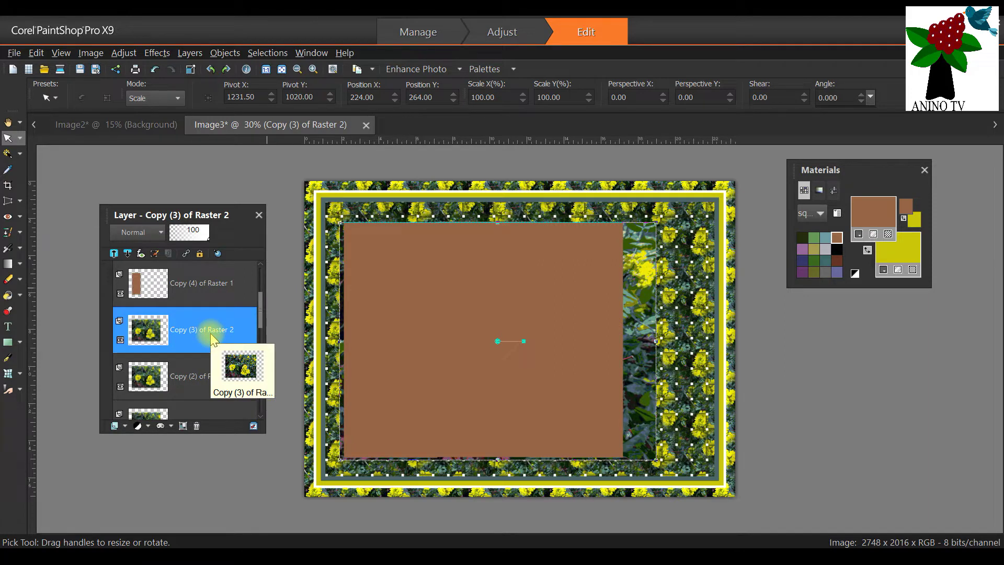
scroll(259, 340, "up", 2)
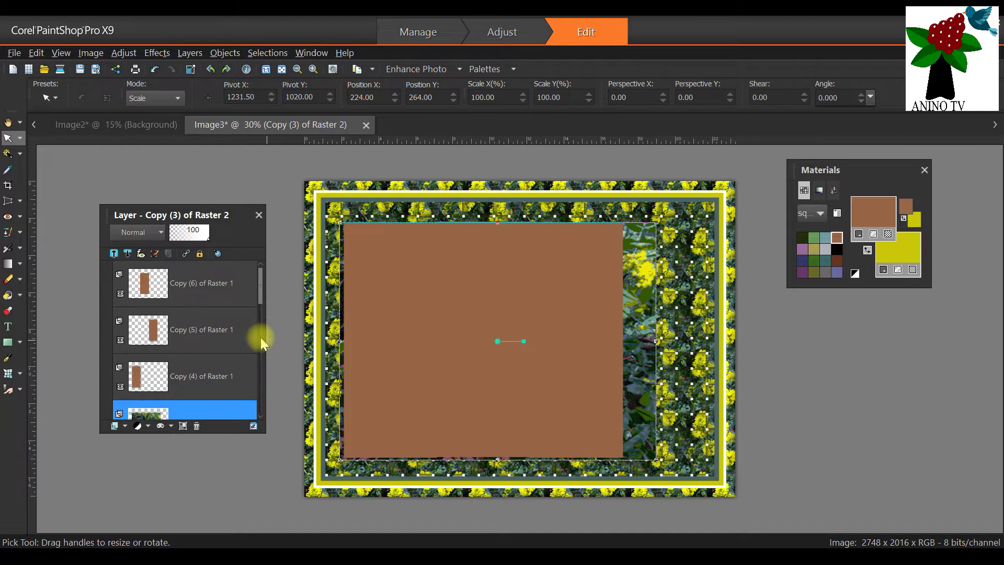
With the Magic Wand at tolerance 4, select the empty area around the middle brown rectangle on Copy (6) of Raster 1
left_click(8, 153)
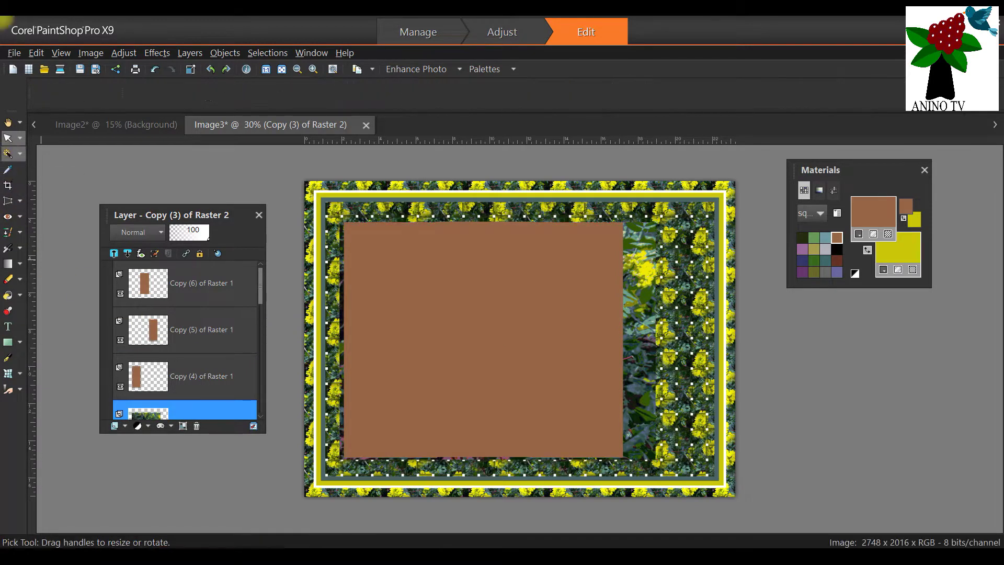
left_click(203, 289)
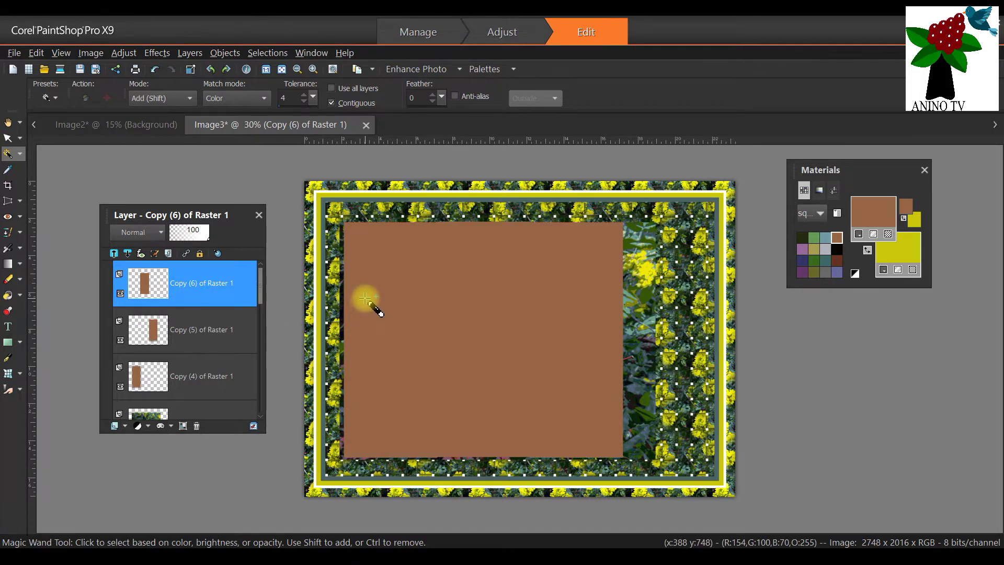
left_click(349, 281)
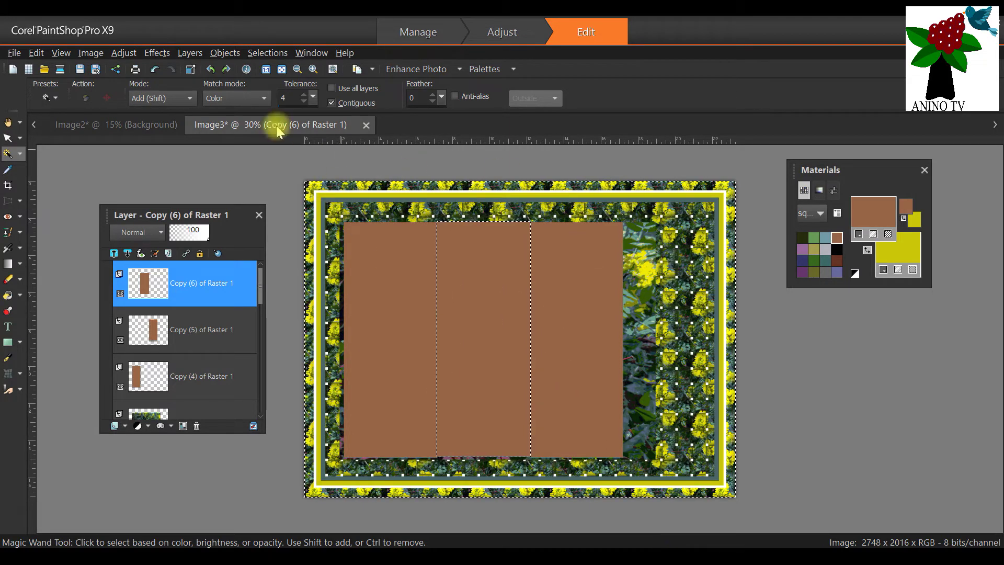
left_click(278, 54)
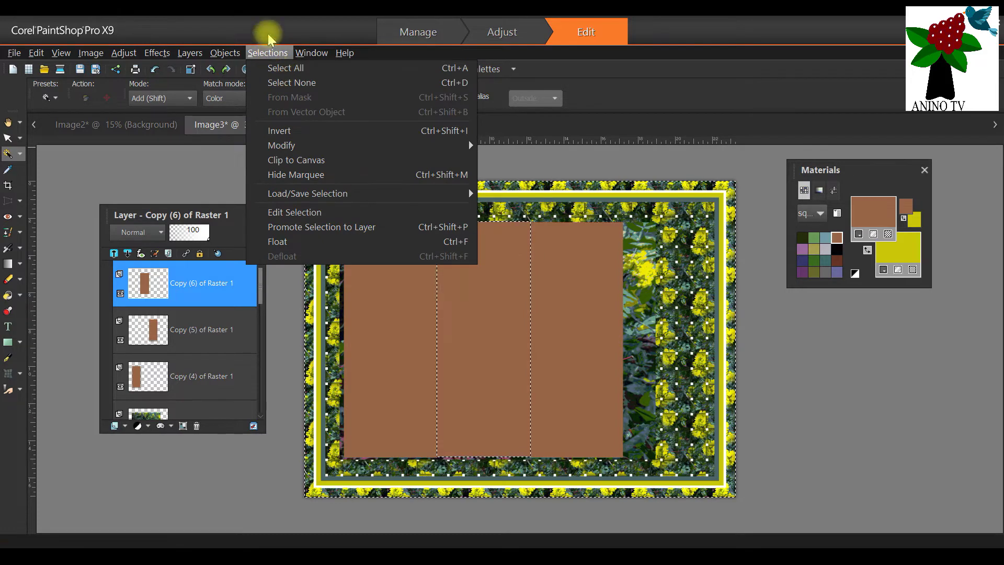
left_click(267, 53)
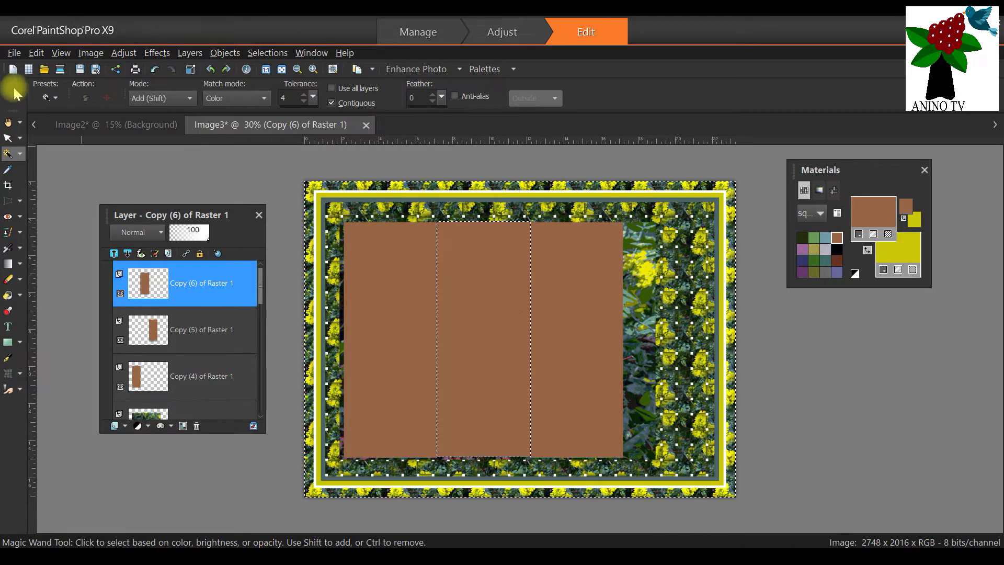
Undo the last edit and delete the selected area outside the middle panel from Copy (3) of Raster 2
left_click(34, 55)
left_click(48, 65)
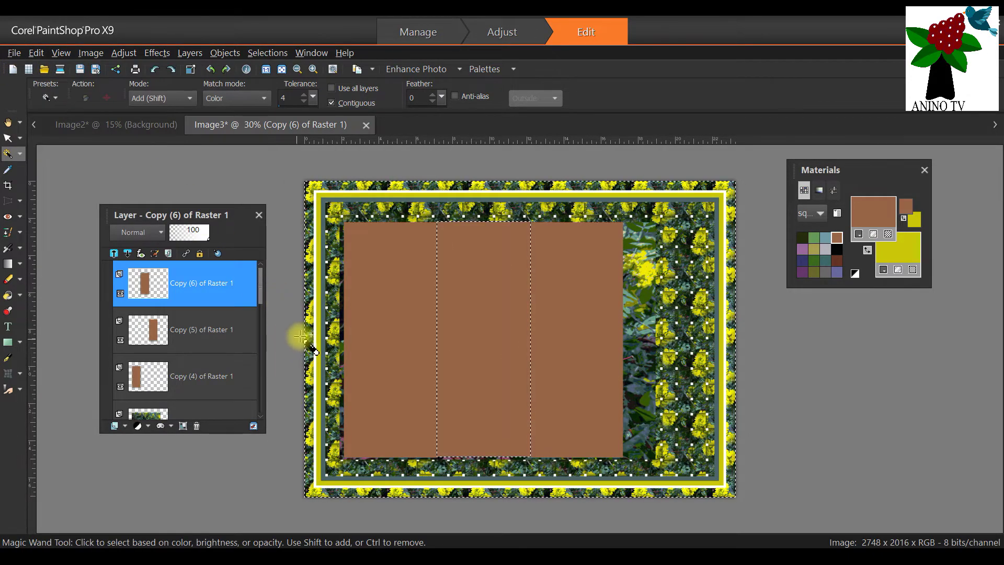
scroll(226, 339, "down", 2)
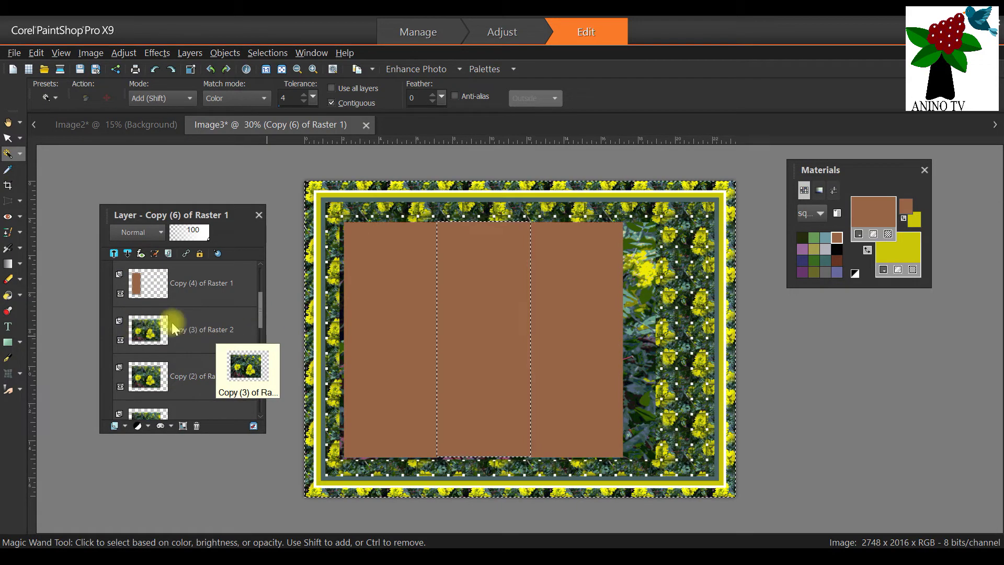
left_click(197, 331)
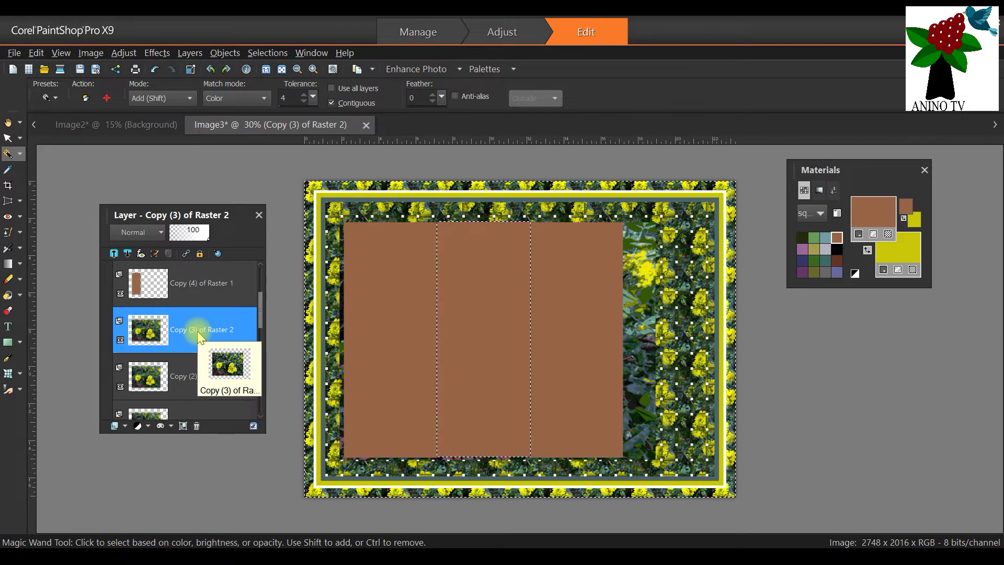
key("Delete")
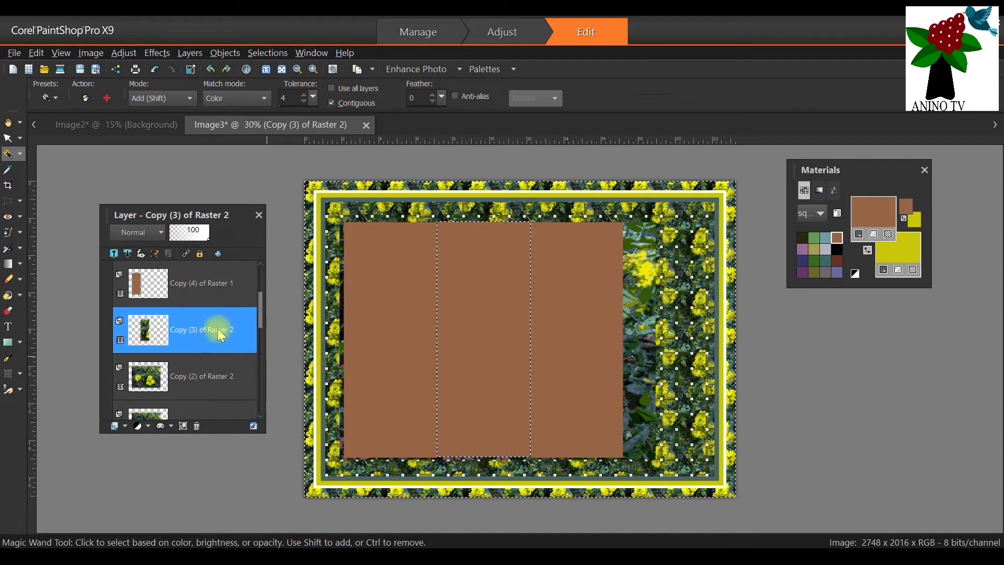
scroll(218, 335, "up", 2)
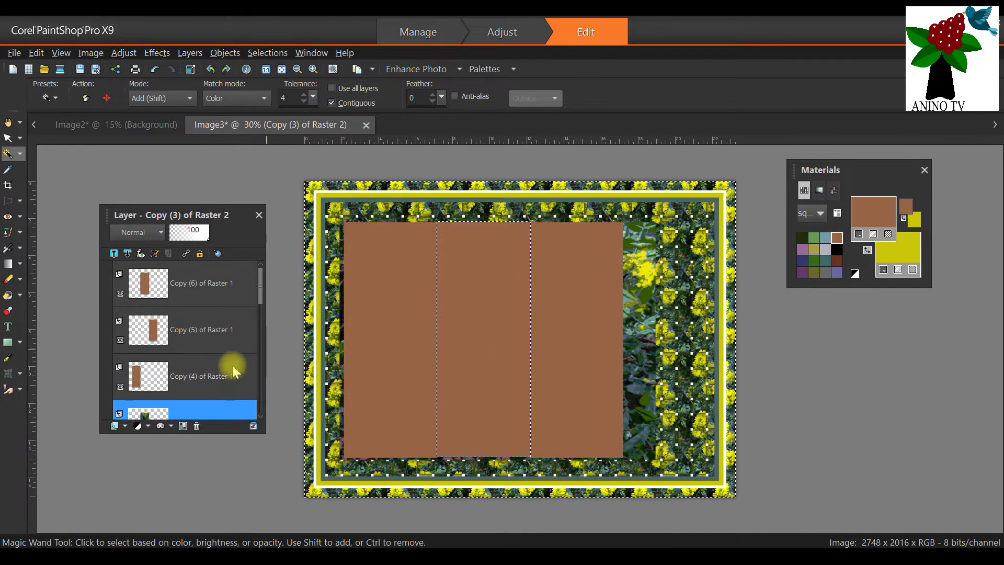
Clear the selection made around the middle brown panel
scroll(221, 370, "down", 1)
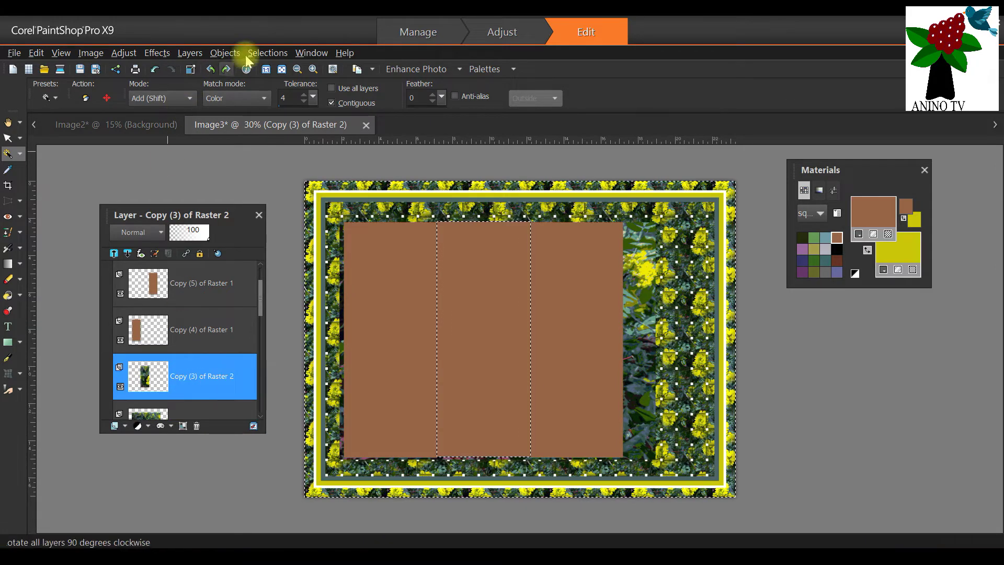
left_click(268, 52)
left_click(340, 83)
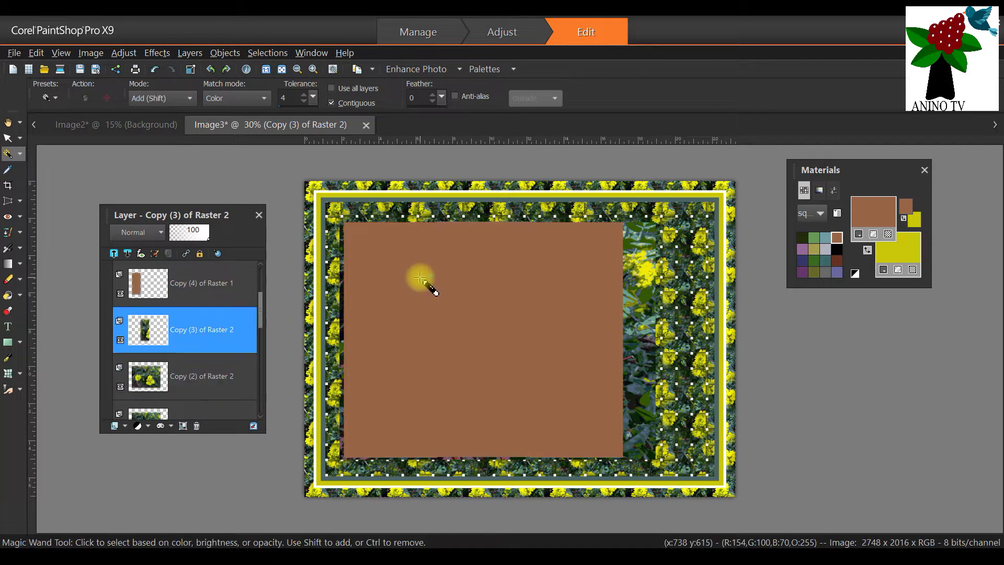
Select everything outside the left brown panel on layer Copy (4) of Raster 1 with the Magic Wand, and enlarge the Layers palette
scroll(236, 332, "up", 2)
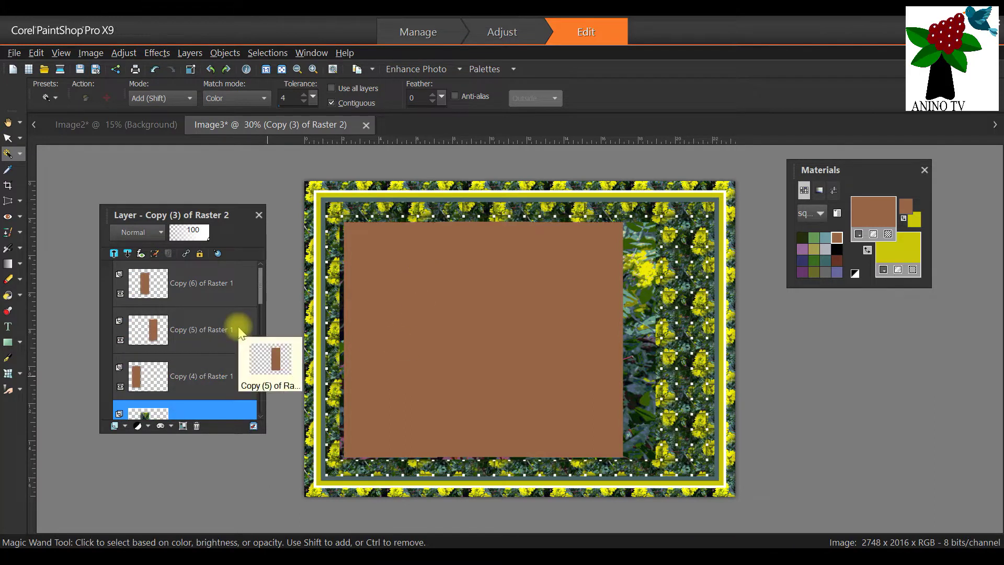
left_click(172, 374)
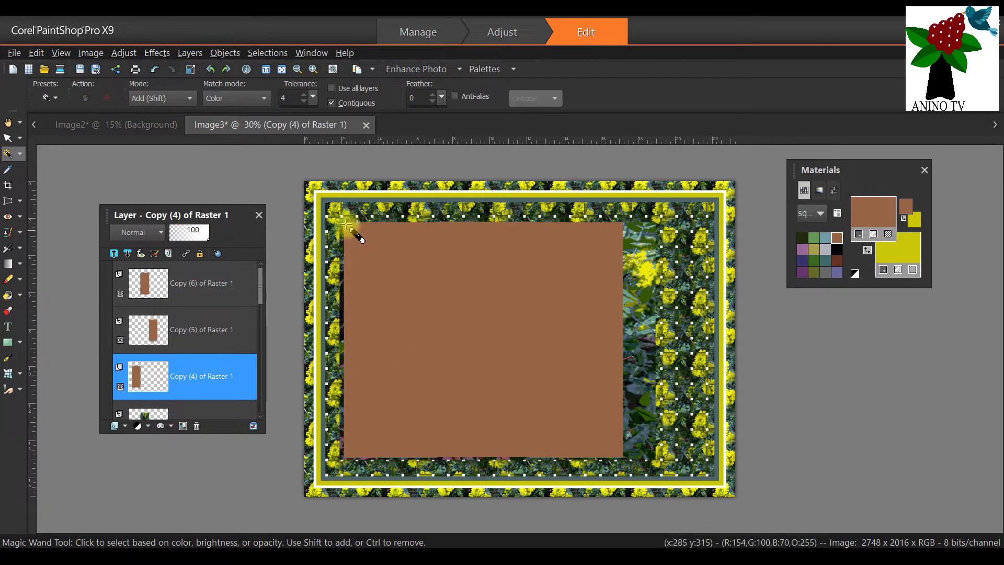
left_click(359, 284)
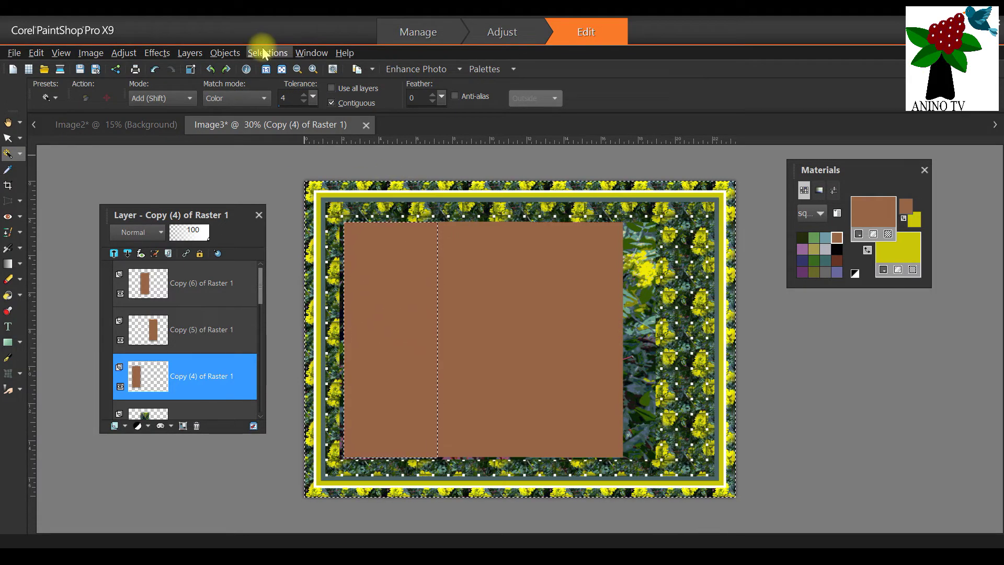
scroll(177, 382, "down", 2)
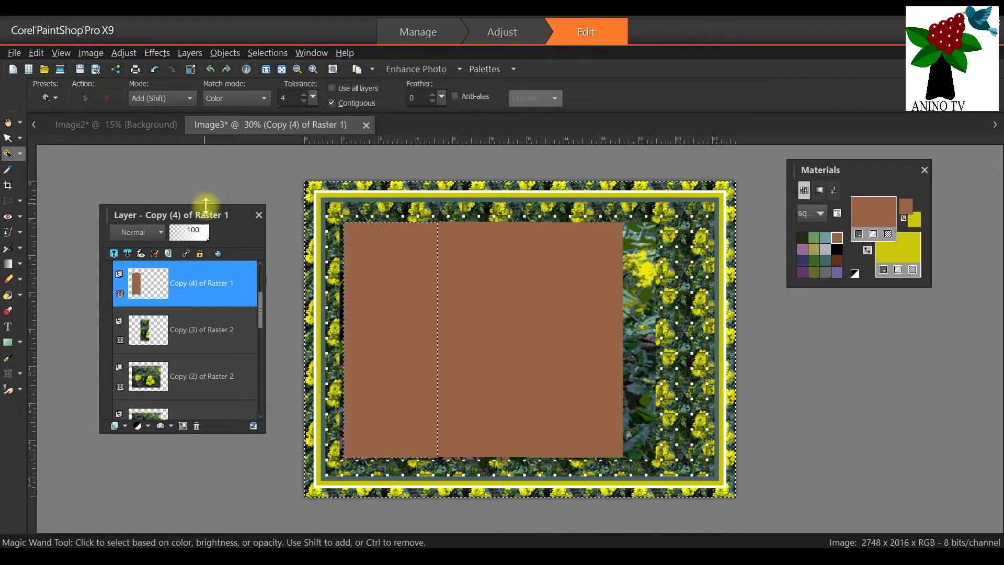
left_click_drag(205, 205, 212, 140)
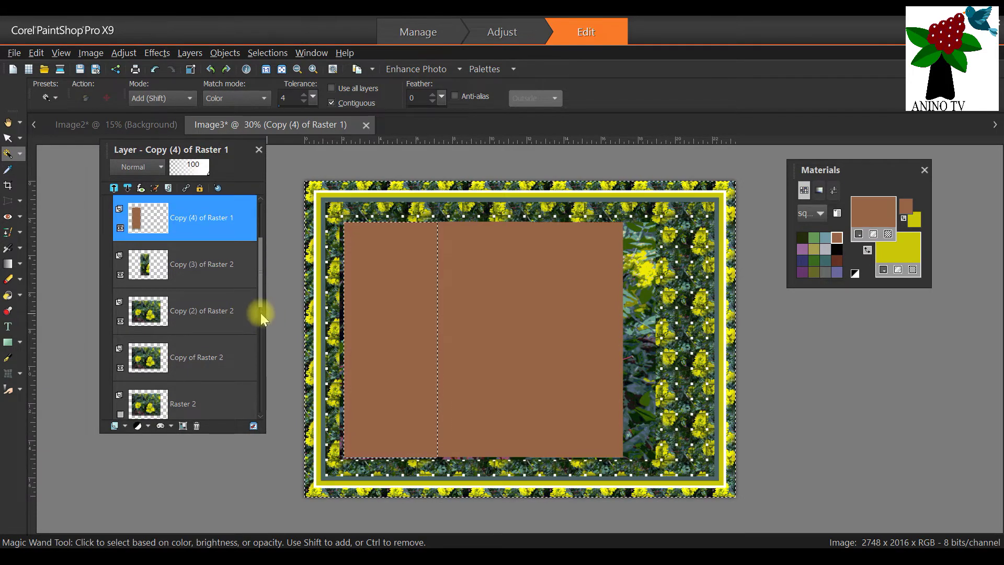
left_click_drag(265, 314, 301, 330)
Delete the selected area from the Copy (2) of Raster 2 photo layer and clear the selection
left_click(185, 315)
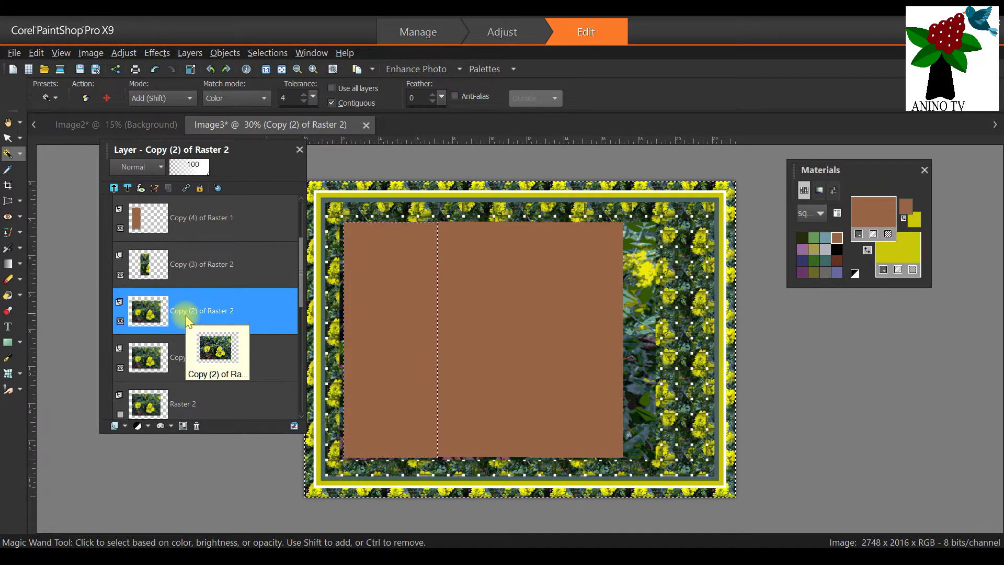
scroll(185, 315, "up", 2)
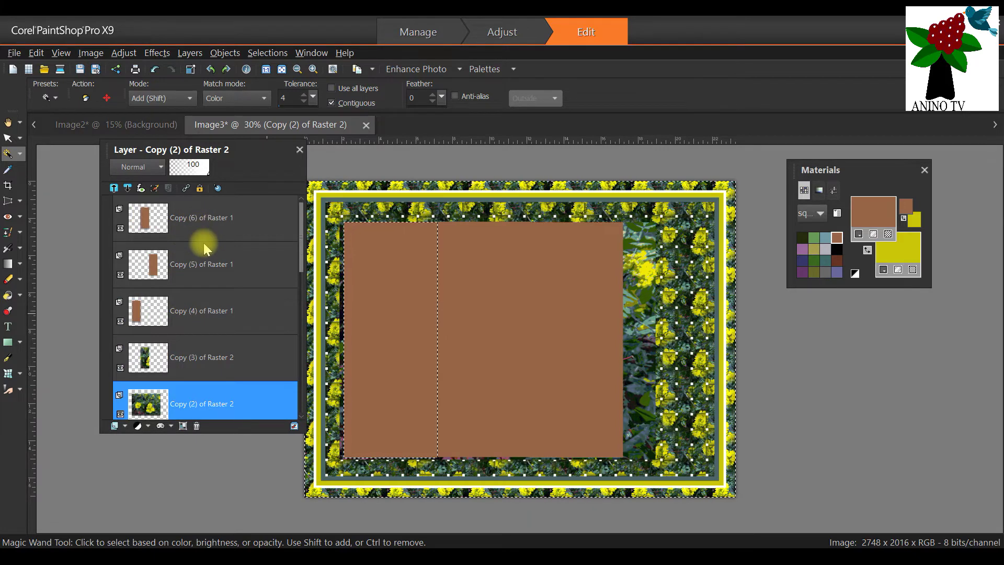
scroll(208, 374, "down", 1)
left_click_drag(158, 340, 187, 366)
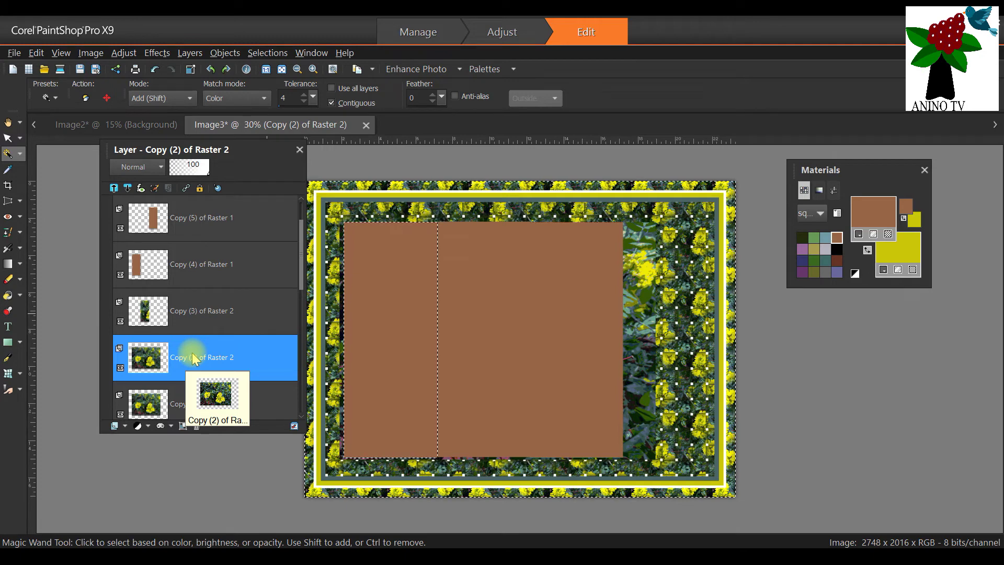
key("Delete")
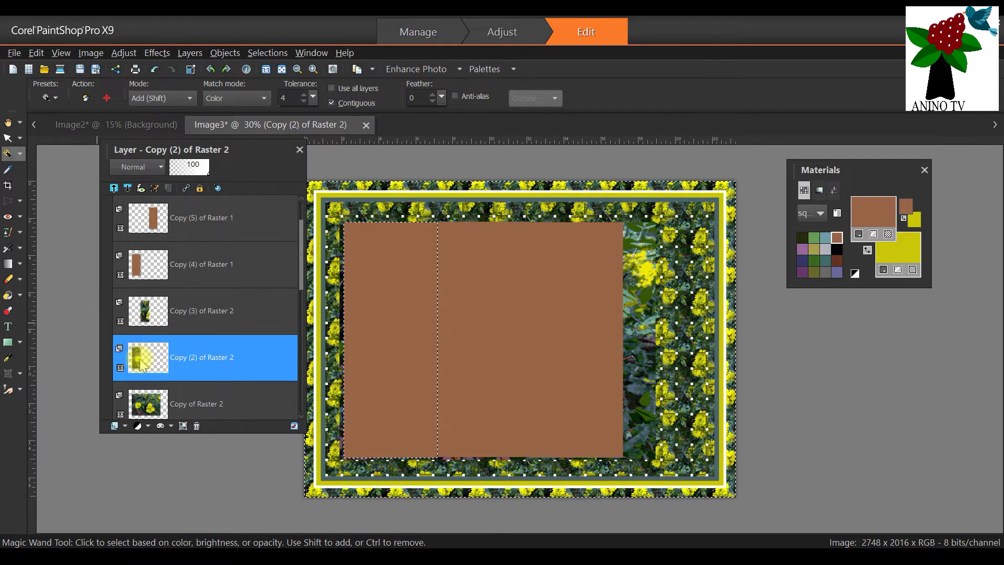
left_click(259, 56)
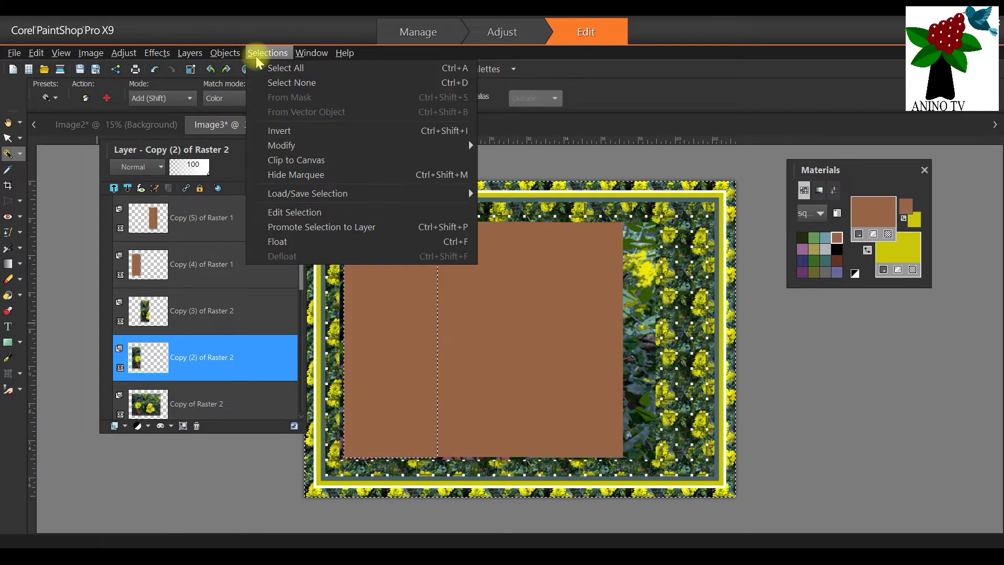
left_click(283, 83)
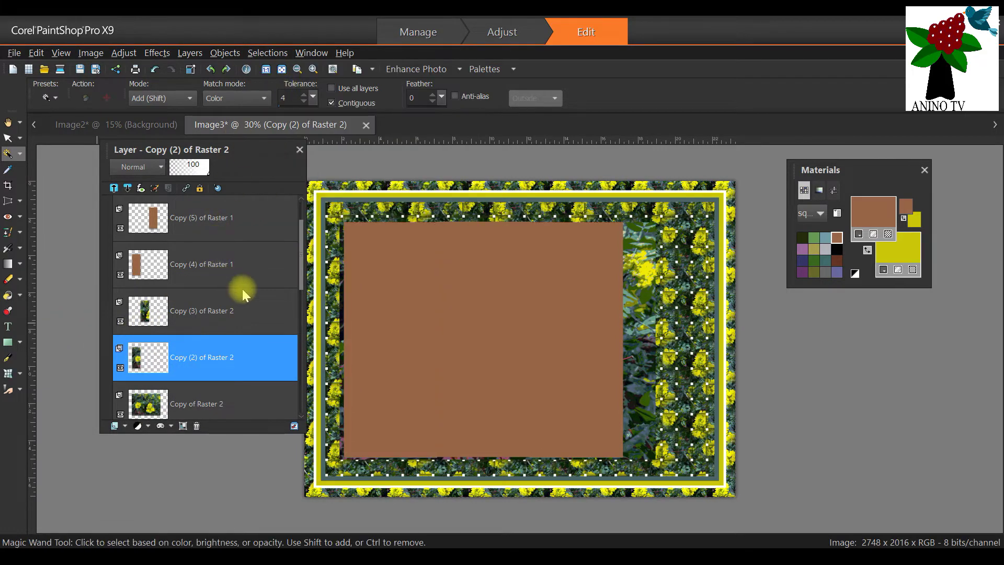
Trim the Copy of Raster 2 photo to the right brown panel using a Magic Wand selection from Copy (5) of Raster 1, then deselect
scroll(243, 289, "up", 1)
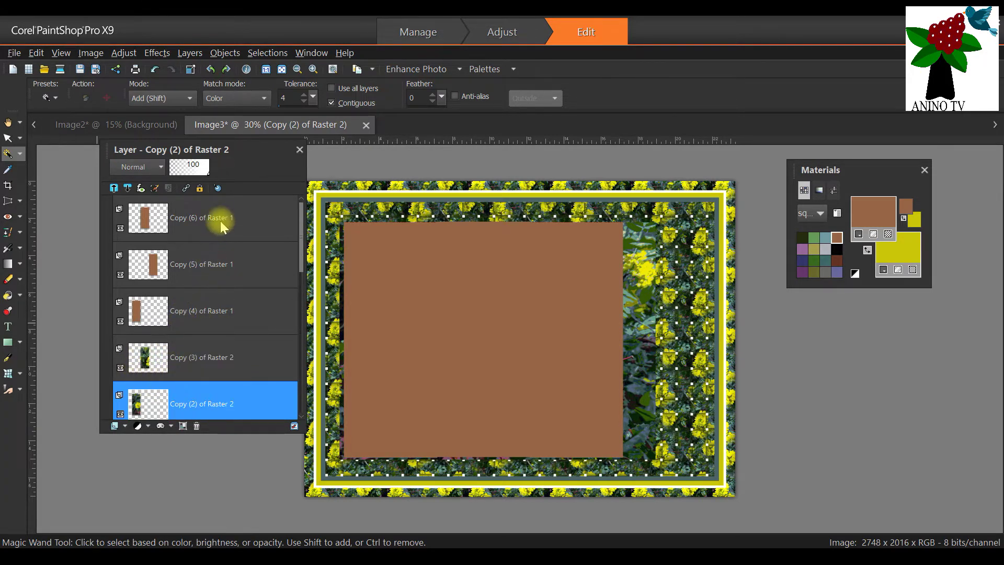
left_click(209, 263)
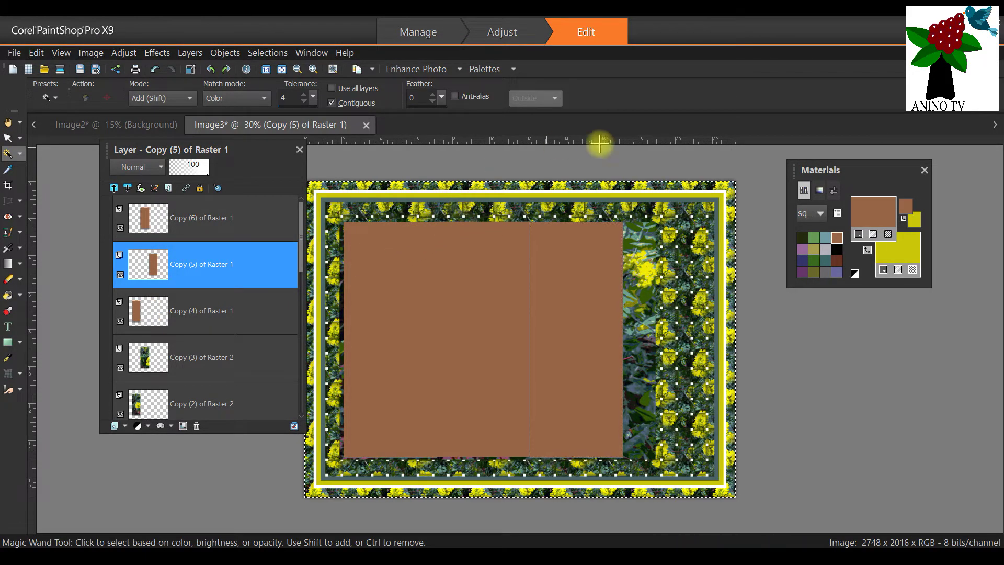
scroll(203, 360, "down", 2)
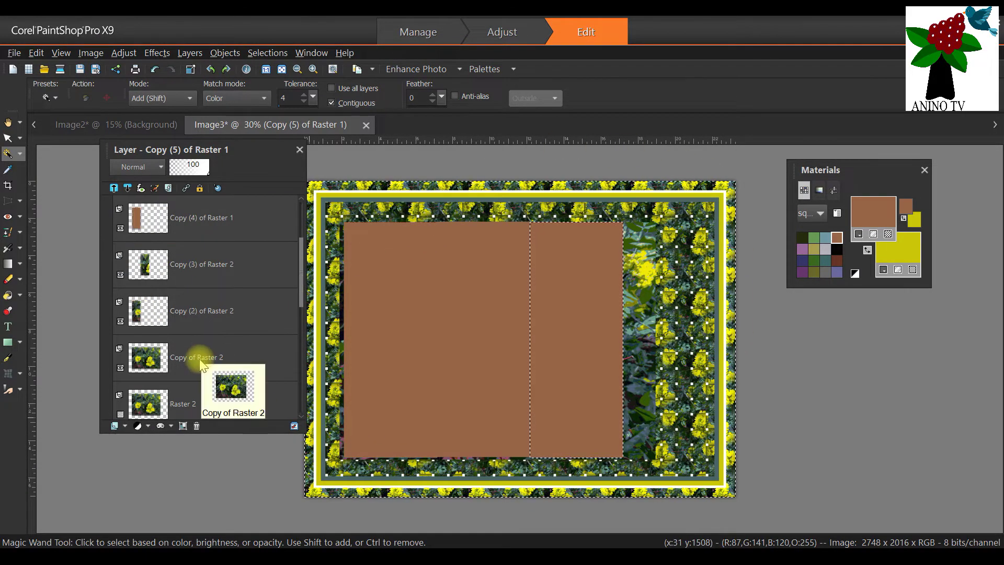
left_click(197, 355)
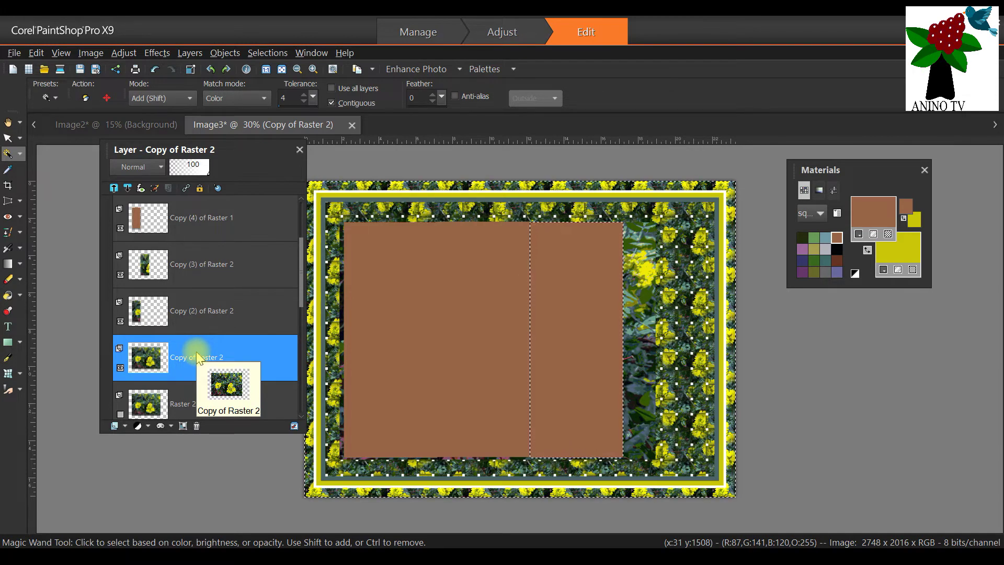
key("Delete")
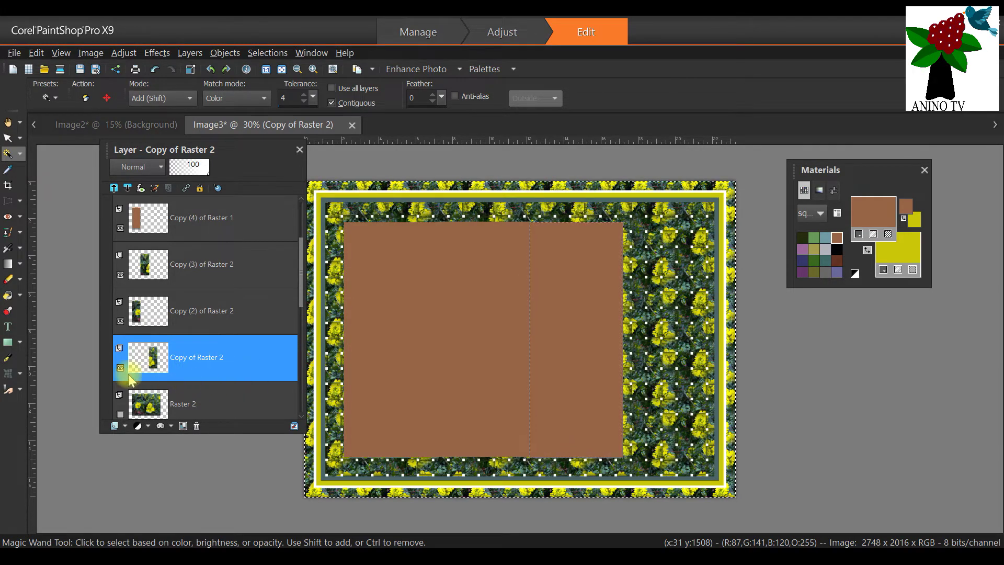
scroll(224, 231, "up", 2)
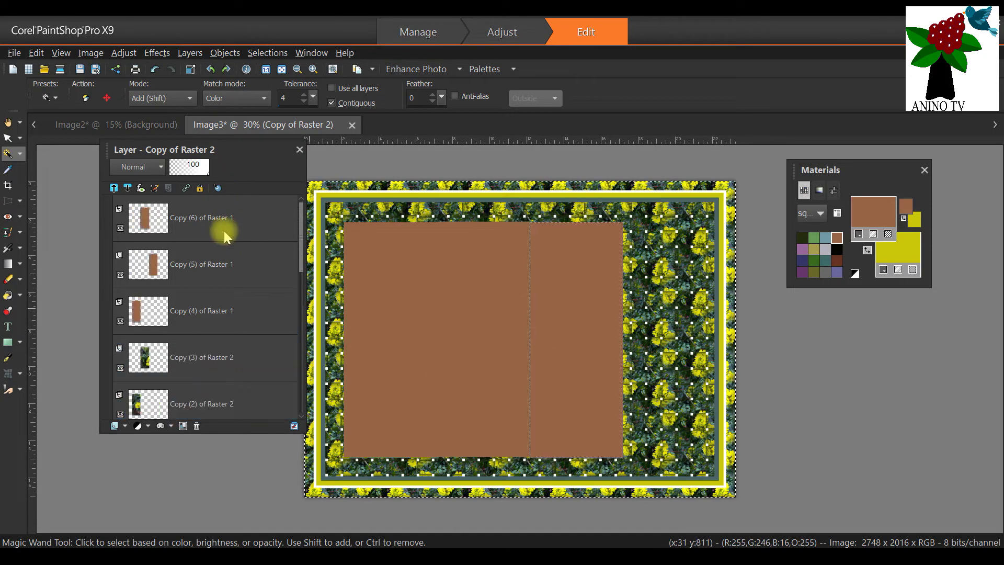
left_click(282, 53)
left_click(286, 69)
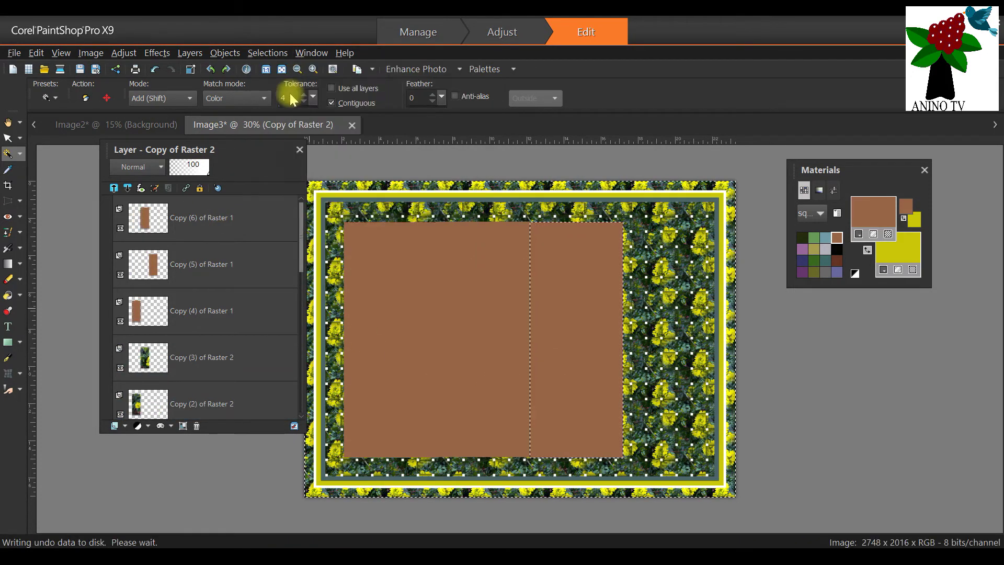
Hide the three brown panel layers Copy (6), Copy (5) and Copy (4) of Raster 1
scroll(271, 242, "down", 2)
scroll(247, 288, "down", 1)
scroll(174, 249, "up", 3)
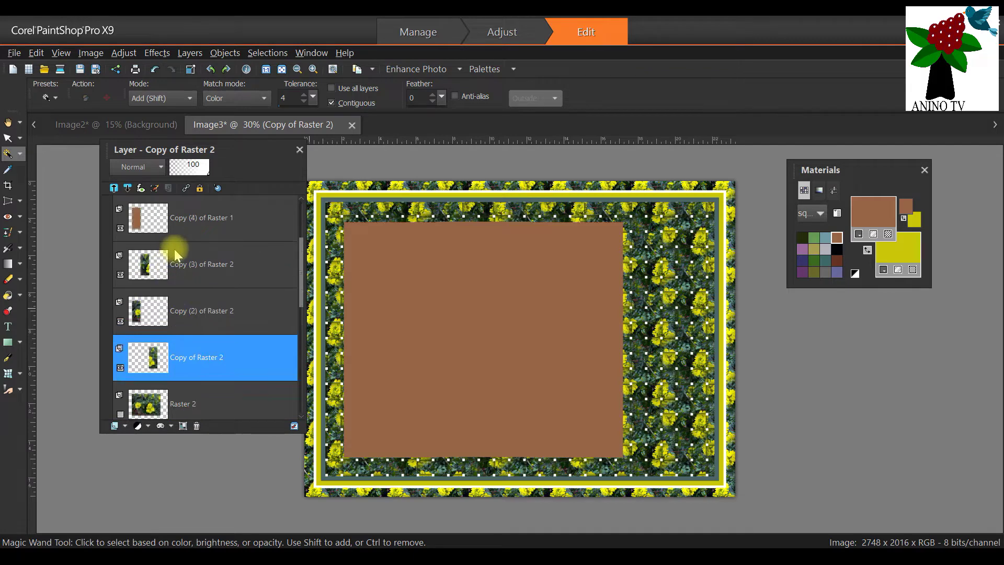
left_click(120, 229)
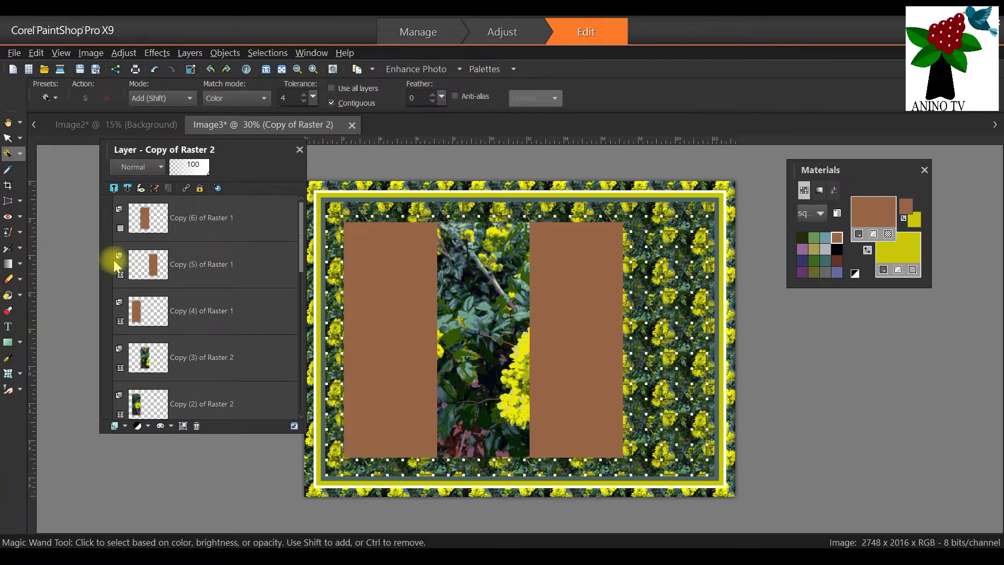
left_click(120, 320)
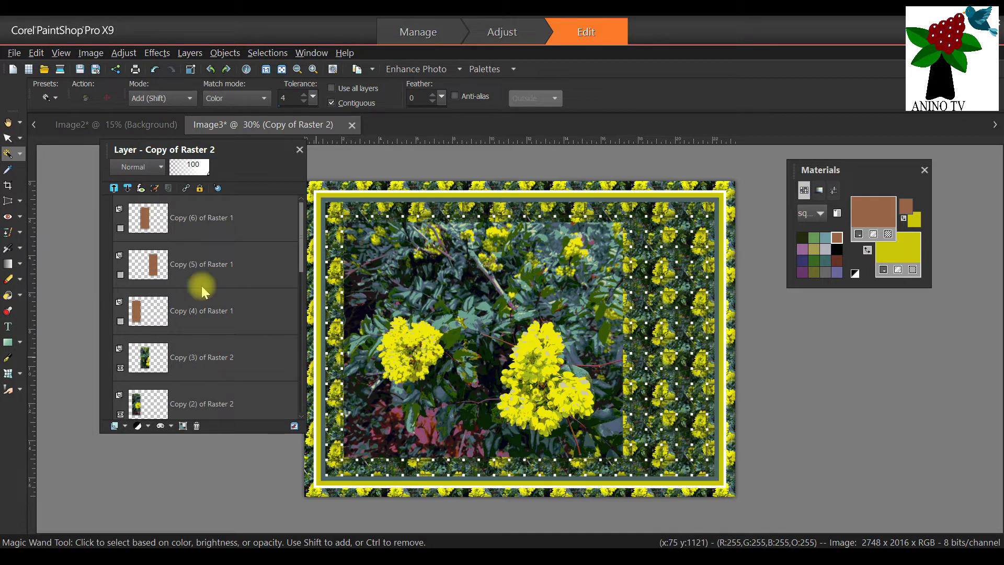
Activate the Pick tool and hide the photo strip layers Copy of Raster 2, Copy (2) of Raster 2 and Copy (3) of Raster 2
left_click(20, 138)
left_click(8, 138)
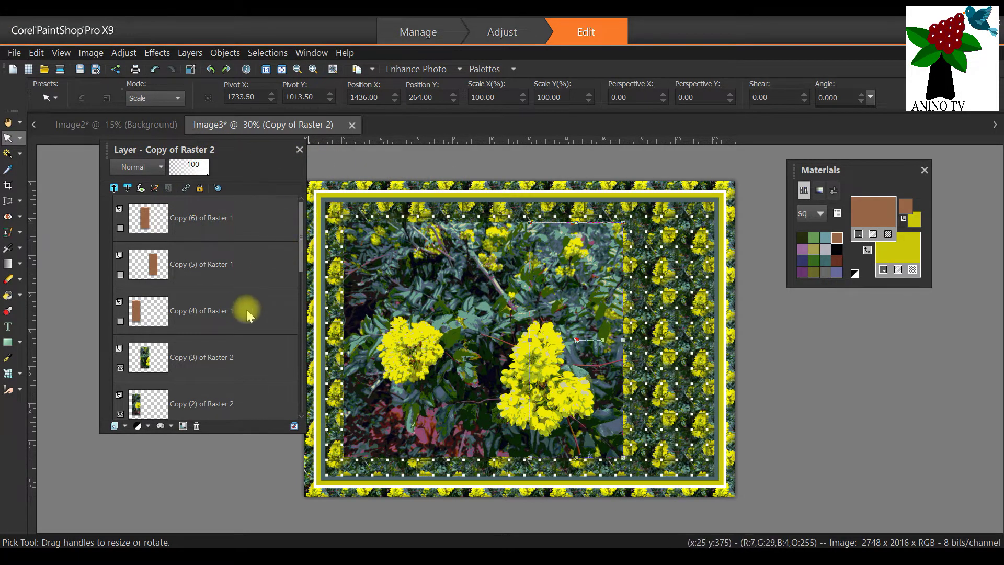
scroll(246, 309, "down", 3)
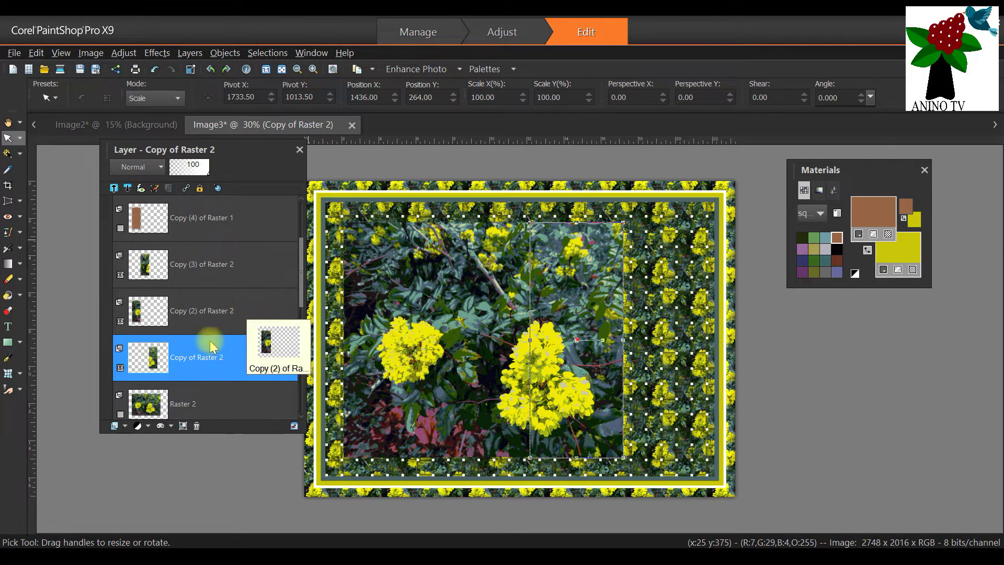
scroll(228, 323, "down", 2)
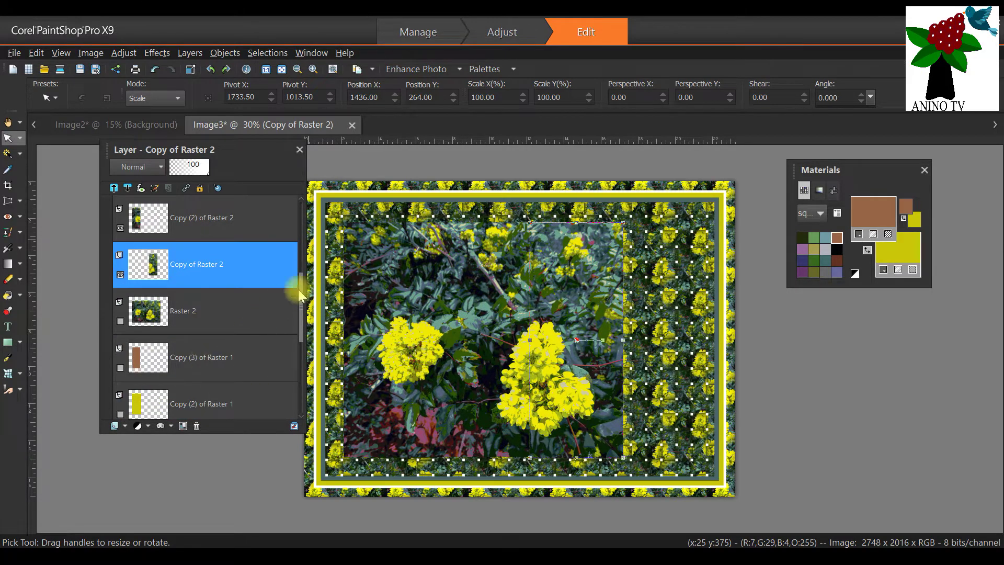
scroll(171, 369, "down", 1)
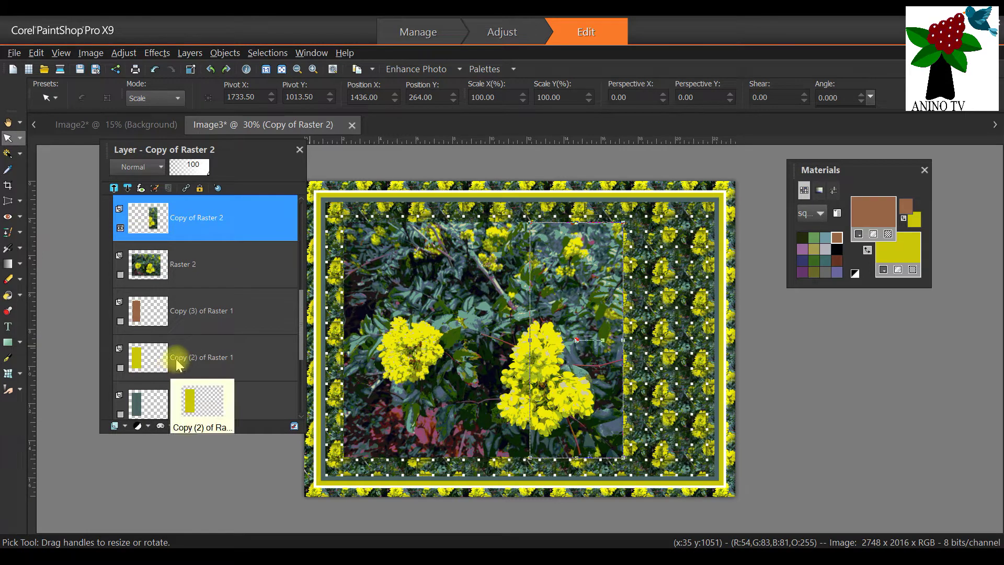
scroll(250, 287, "up", 2)
left_click_drag(135, 306, 124, 313)
left_click(120, 321)
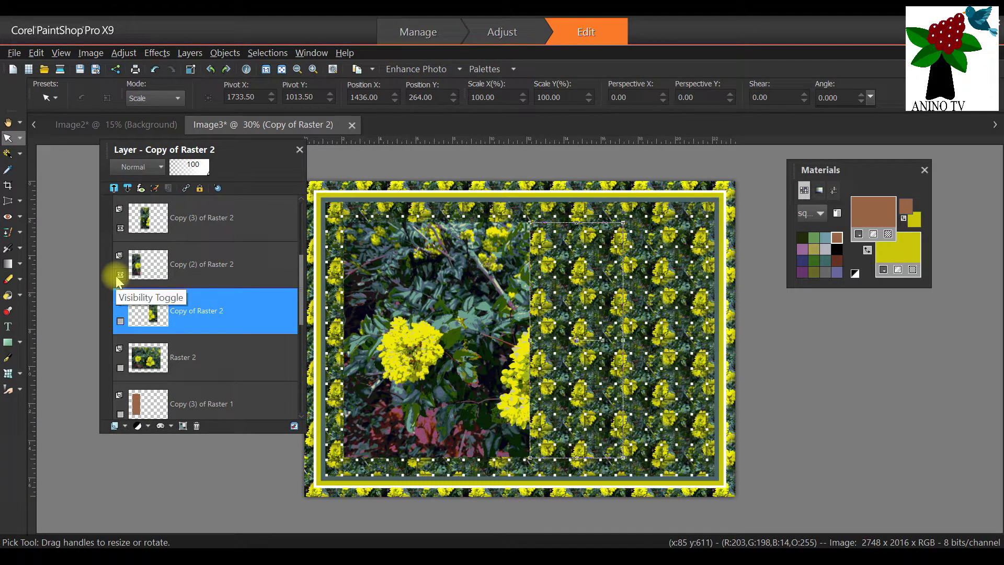
left_click(120, 274)
left_click(121, 228)
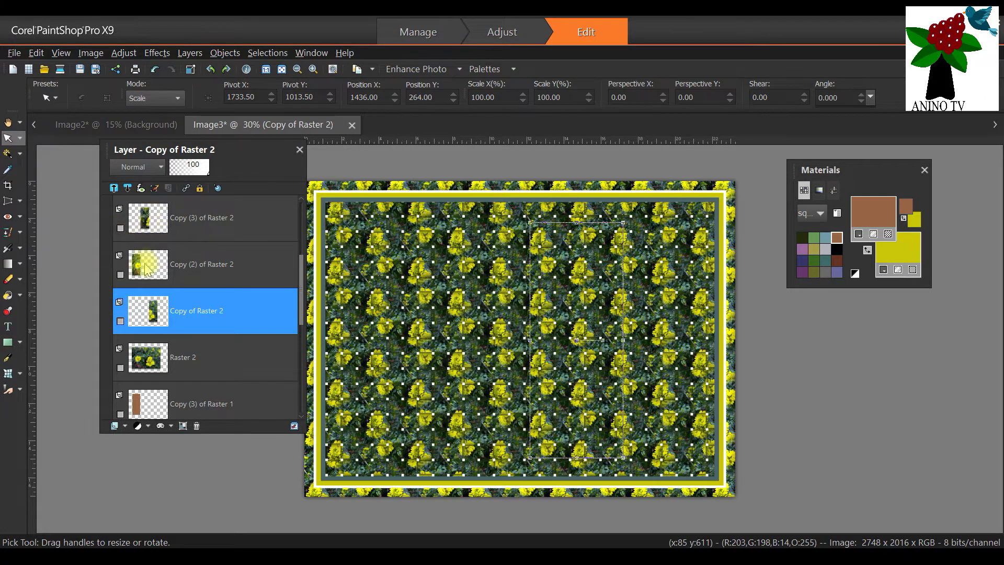
Show Raster 1 and its Copy, Copy (2) and Copy (3) layers, and move the Layers palette clear of the canvas
scroll(343, 329, "up", 1)
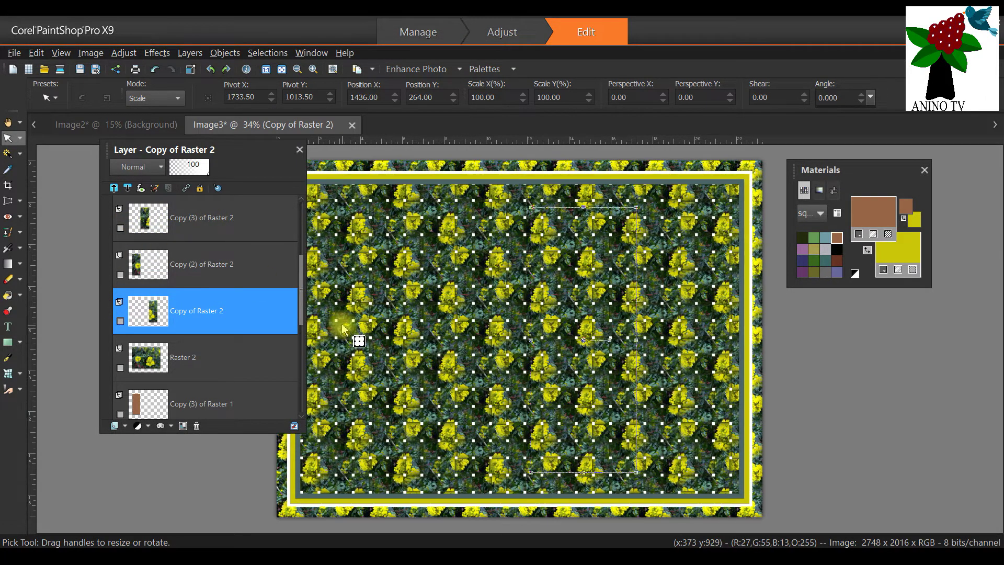
scroll(233, 322, "down", 3)
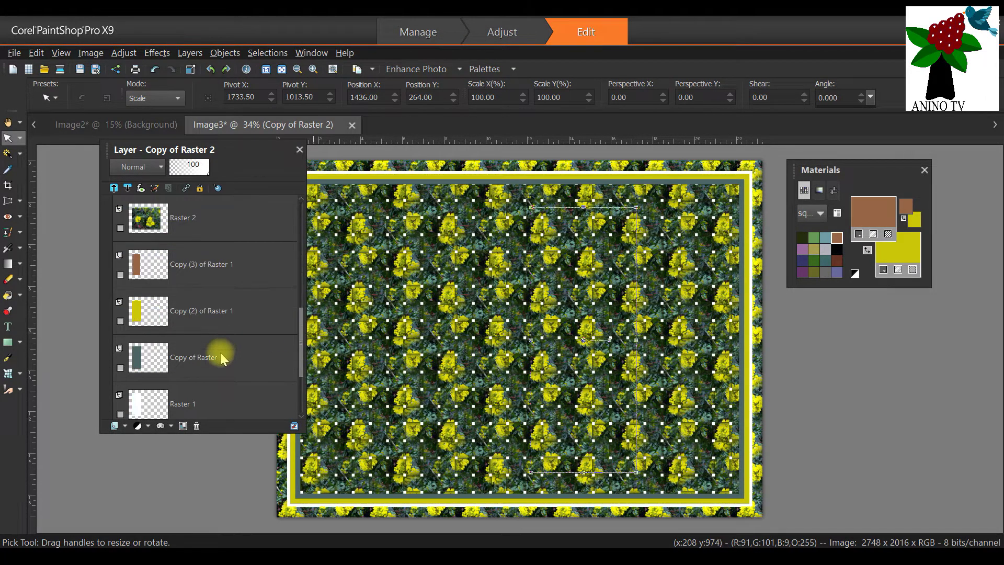
scroll(209, 366, "down", 1)
left_click(121, 368)
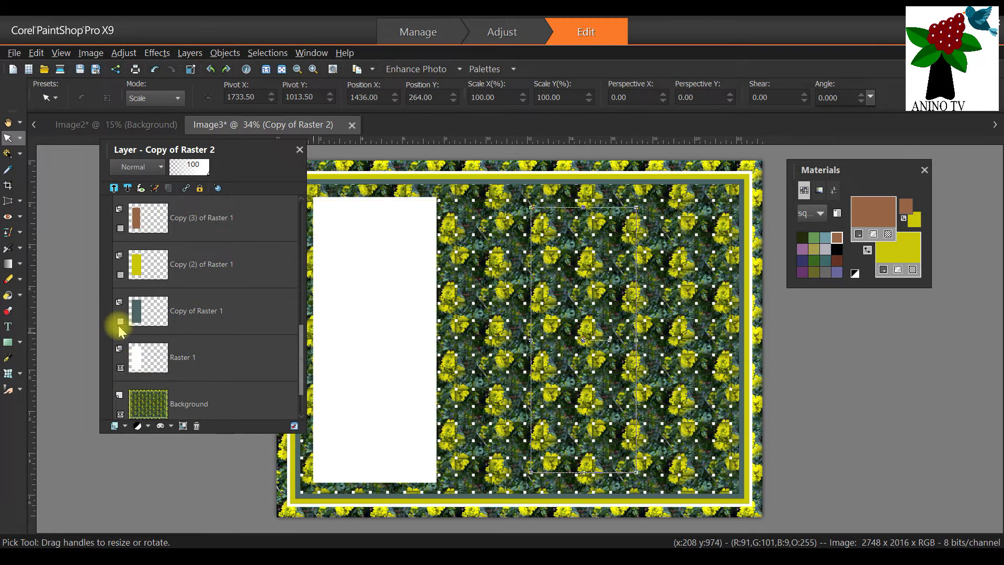
left_click(120, 322)
left_click(120, 276)
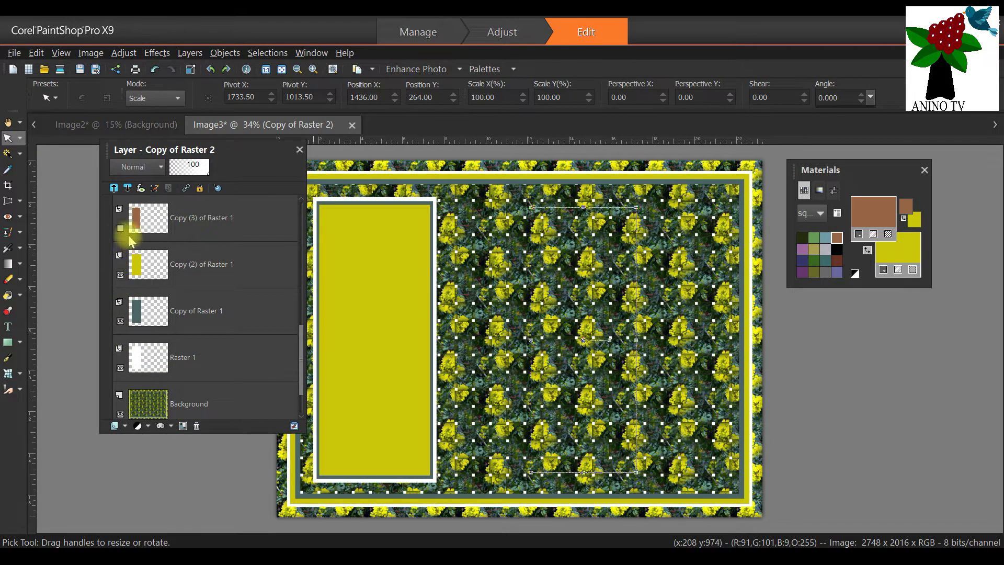
left_click(120, 228)
scroll(215, 326, "up", 1)
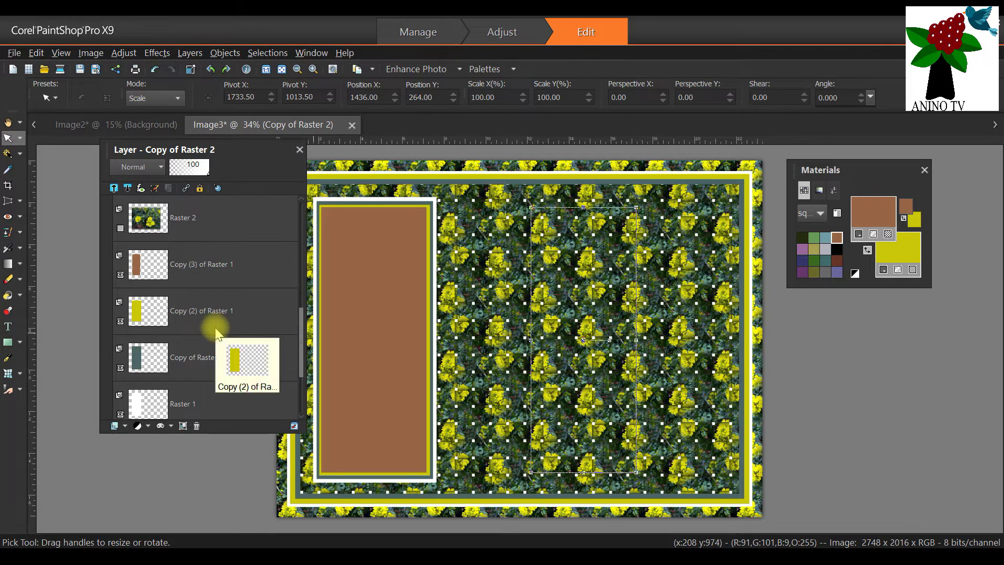
left_click_drag(253, 155, 198, 194)
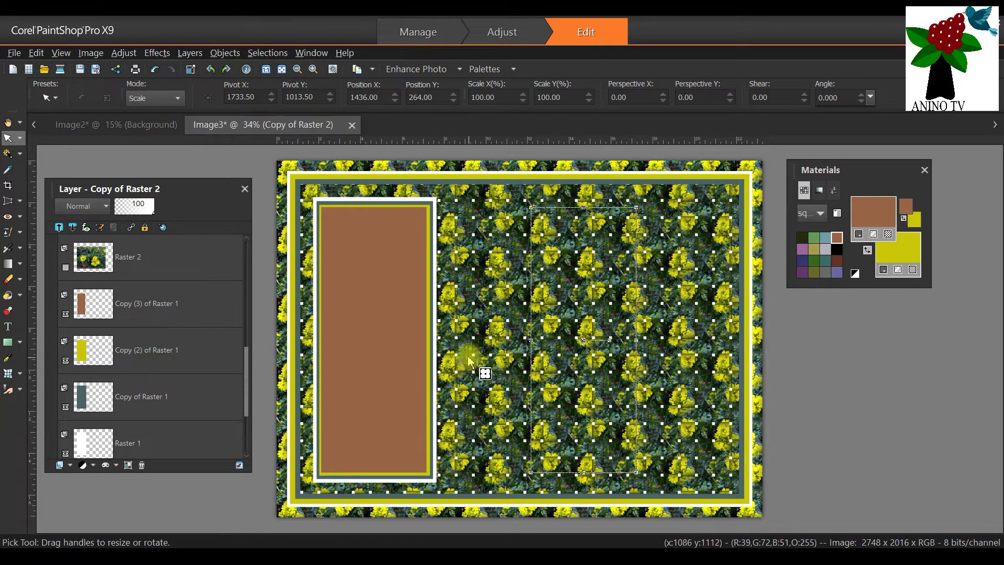
scroll(468, 360, "down", 1)
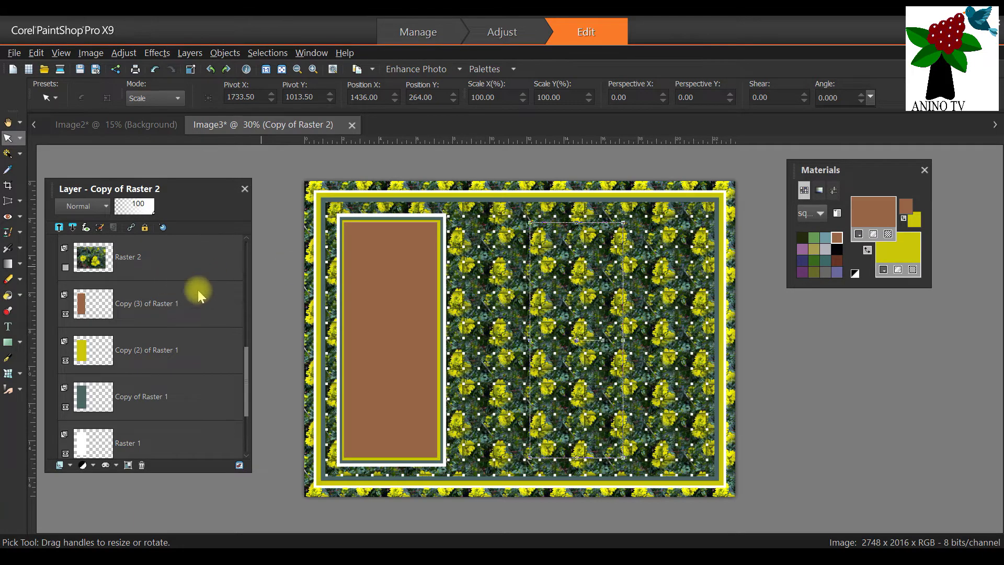
scroll(193, 334, "up", 1)
scroll(193, 335, "up", 1)
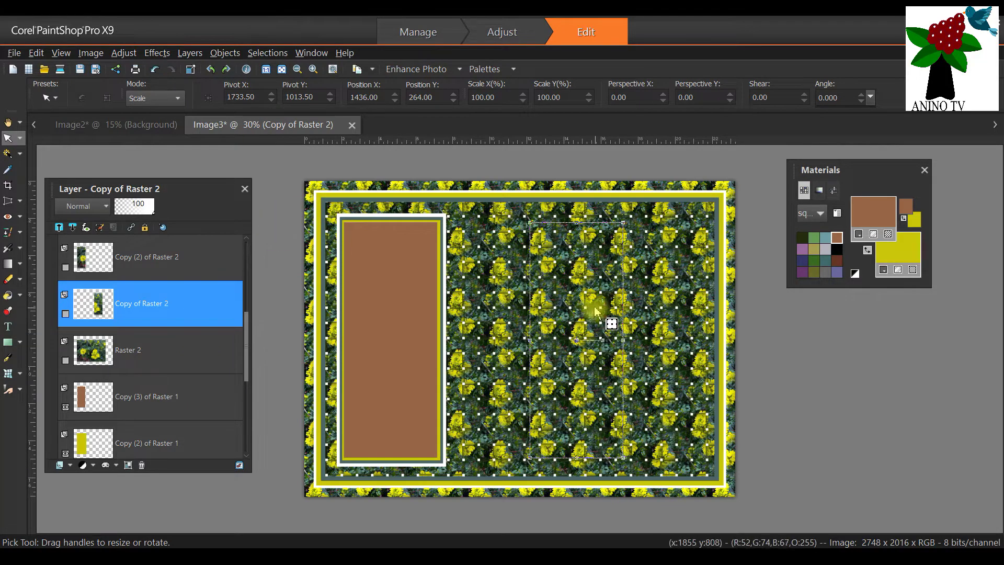
left_click(20, 138)
left_click(56, 153)
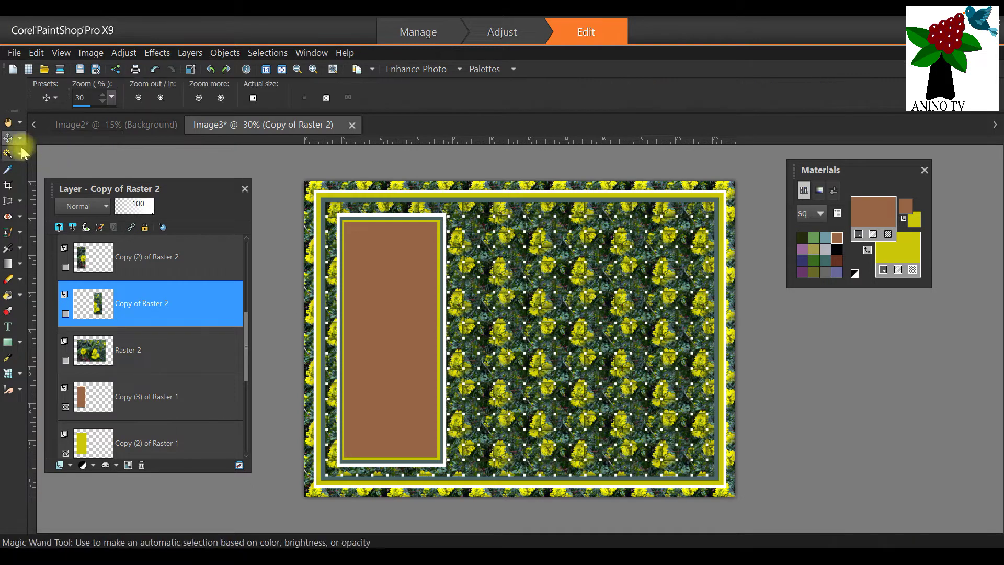
left_click(20, 139)
left_click(52, 138)
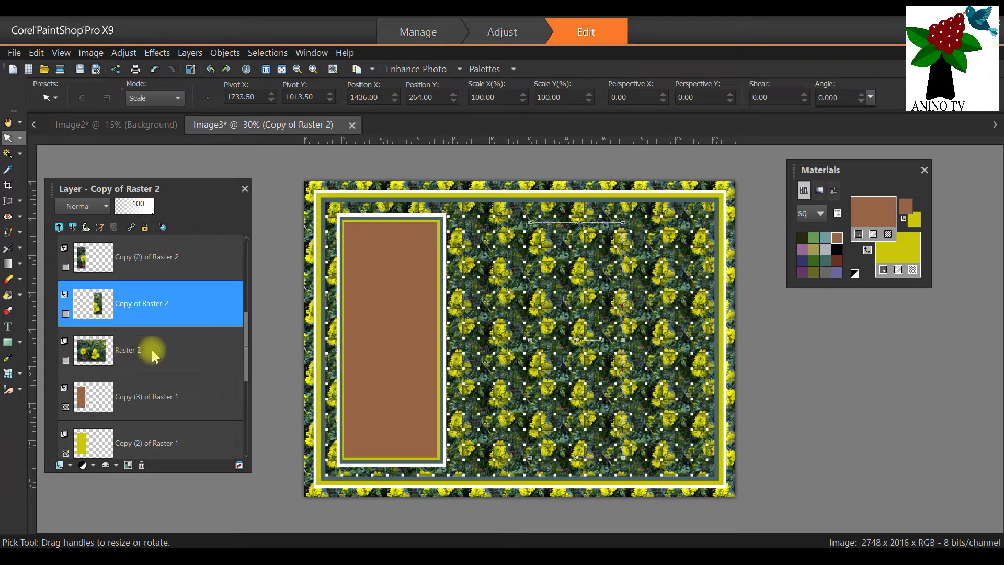
scroll(346, 340, "up", 1)
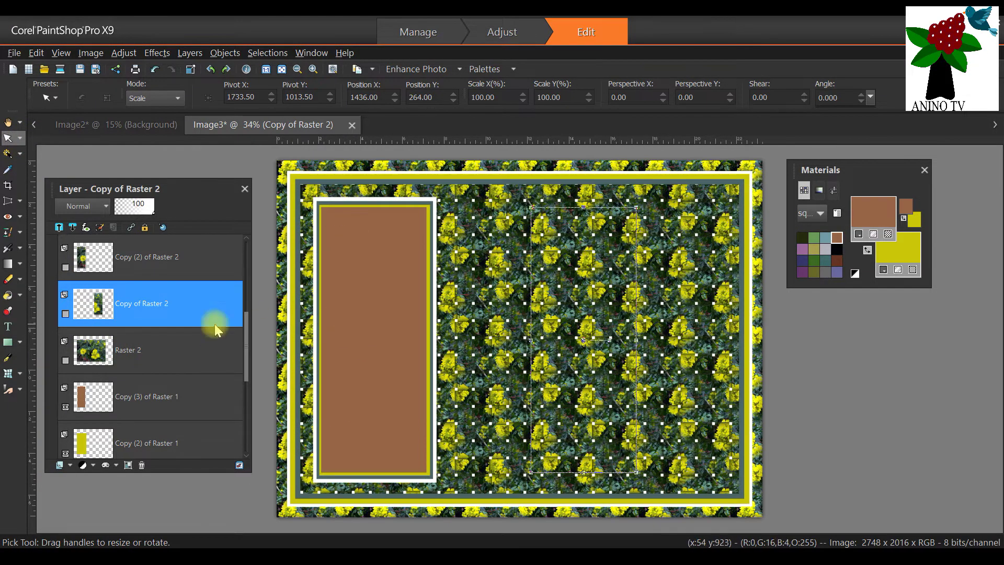
scroll(149, 328, "up", 4)
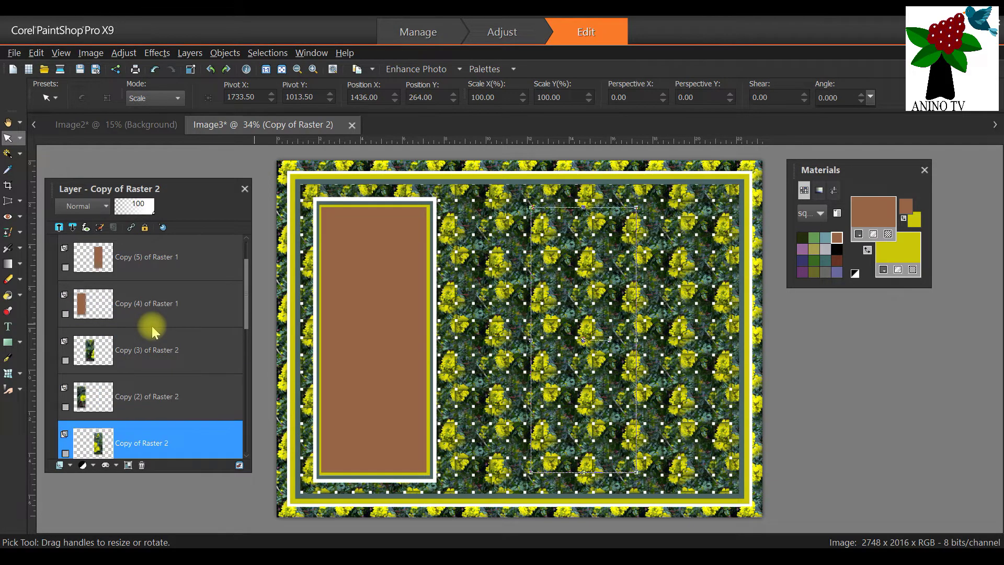
left_click(137, 393)
scroll(133, 389, "down", 2)
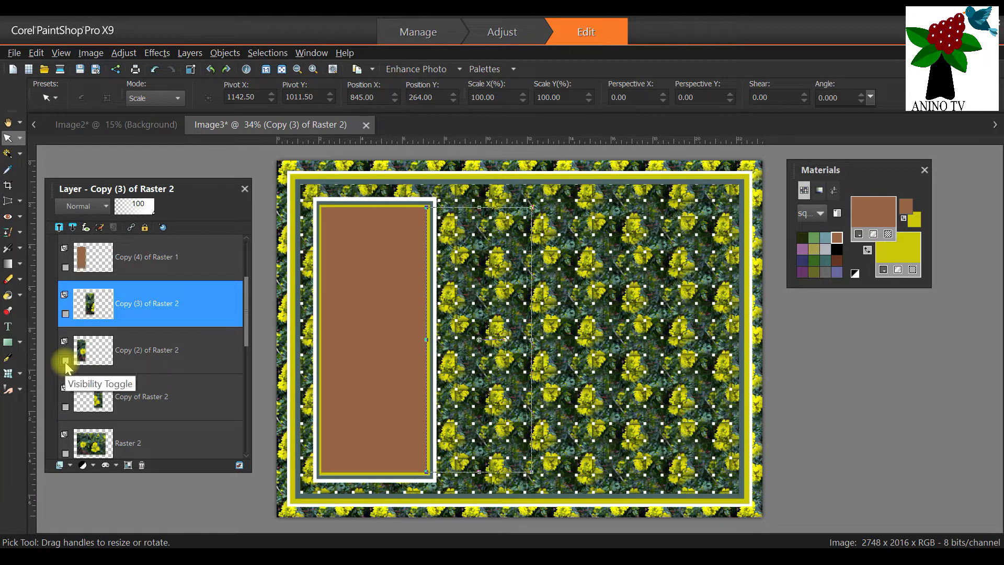
scroll(192, 347, "down", 5)
scroll(191, 347, "up", 1)
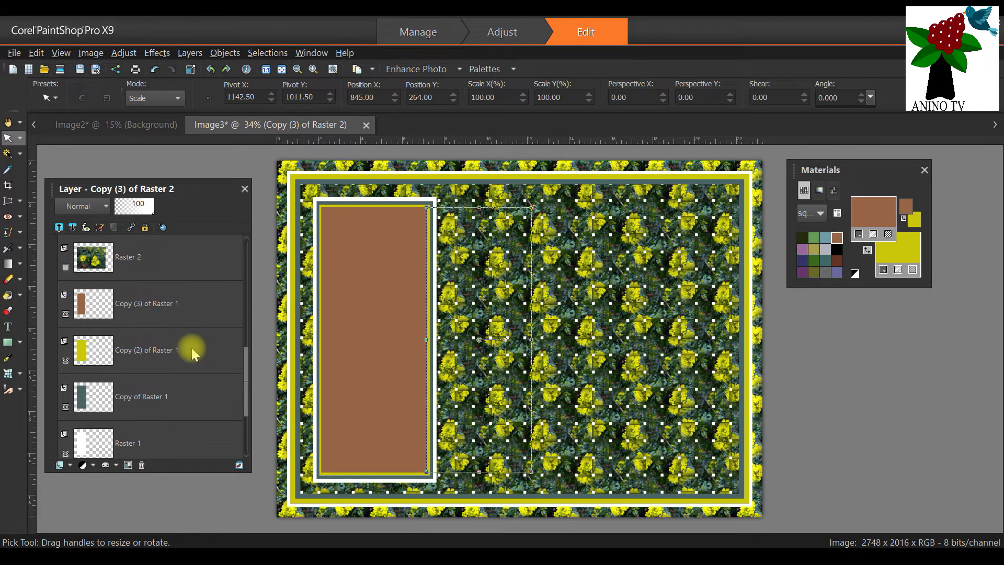
Select the Copy (3) of Raster 1 layer and position the Layers palette just beside the canvas
left_click_drag(124, 190, 134, 167)
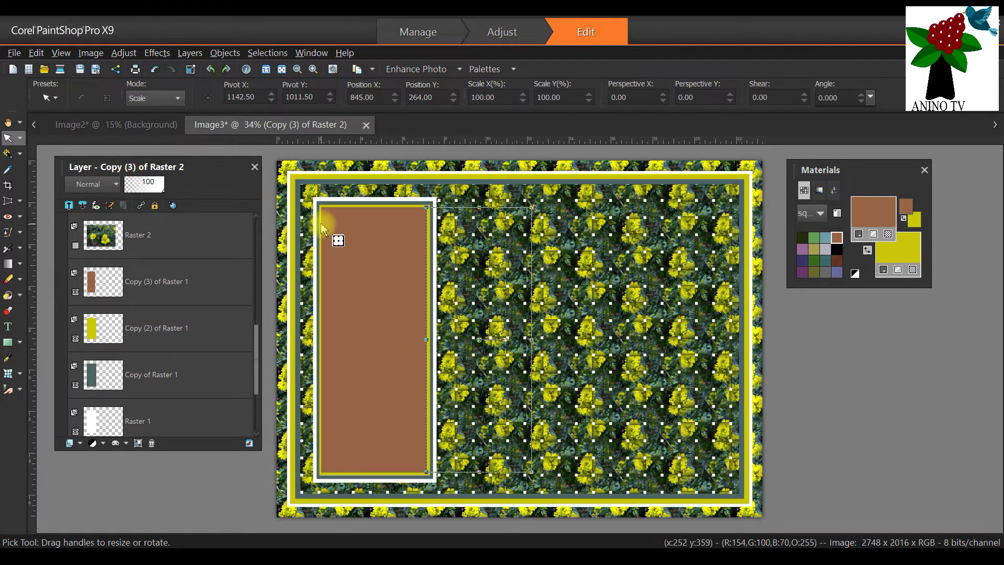
scroll(214, 275, "up", 2)
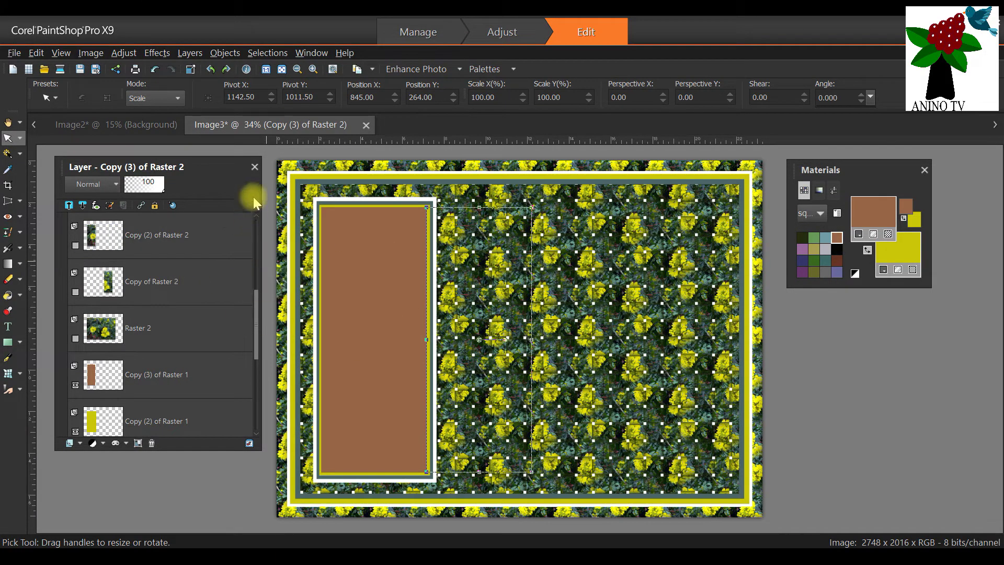
left_click_drag(198, 168, 155, 168)
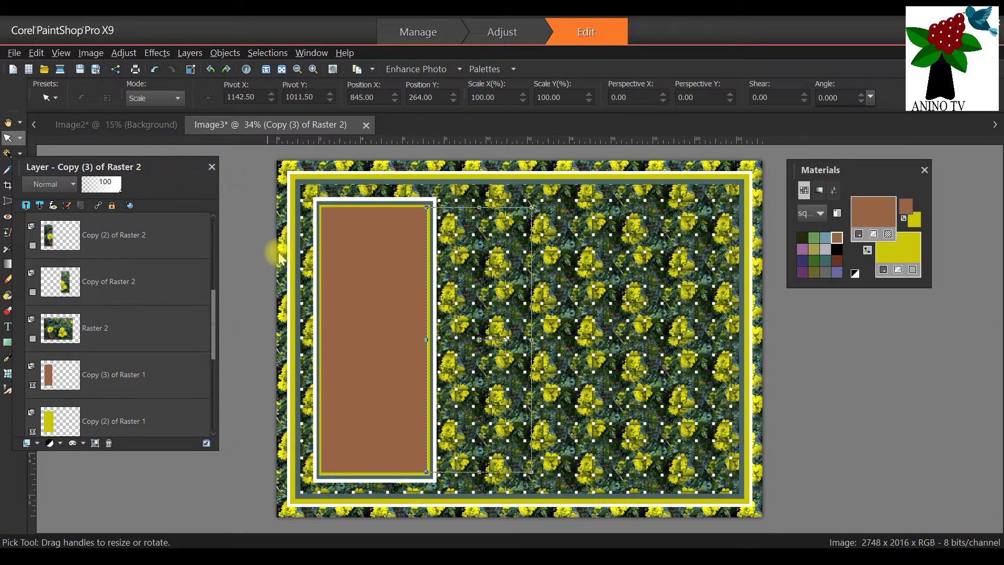
left_click(86, 365)
scroll(86, 365, "down", 1)
right_click(111, 332)
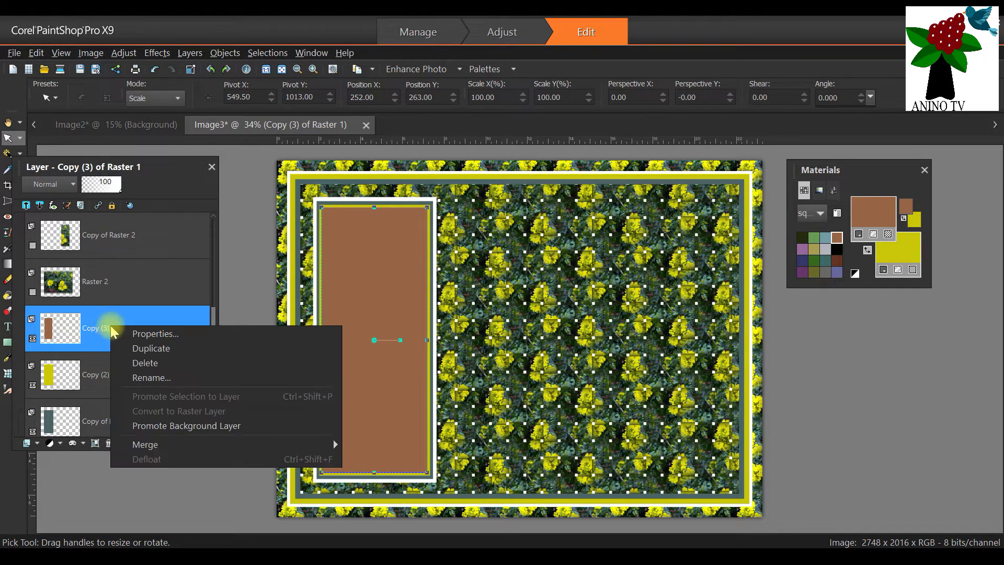
mouse_move(159, 449)
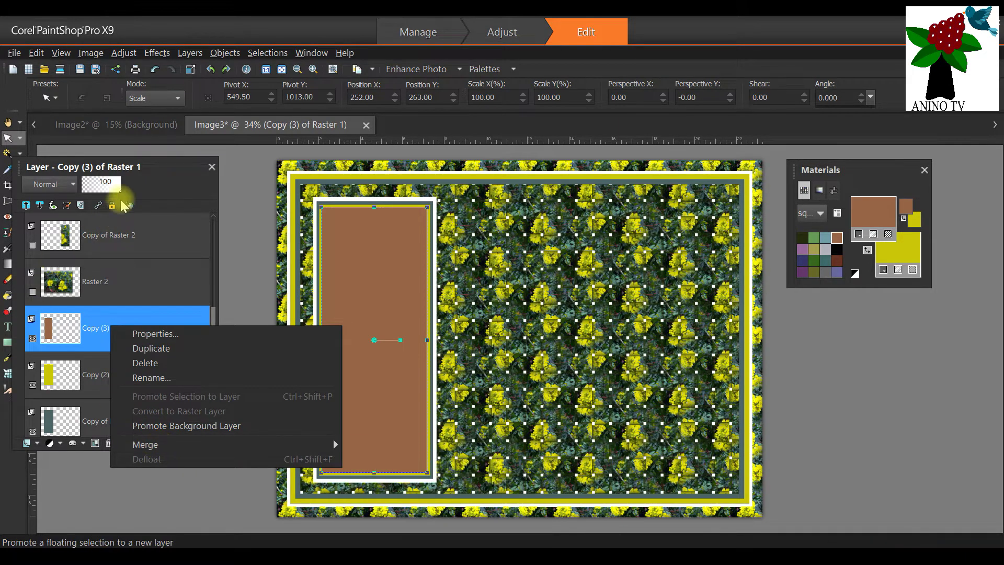
left_click(152, 164)
left_click_drag(152, 164, 197, 163)
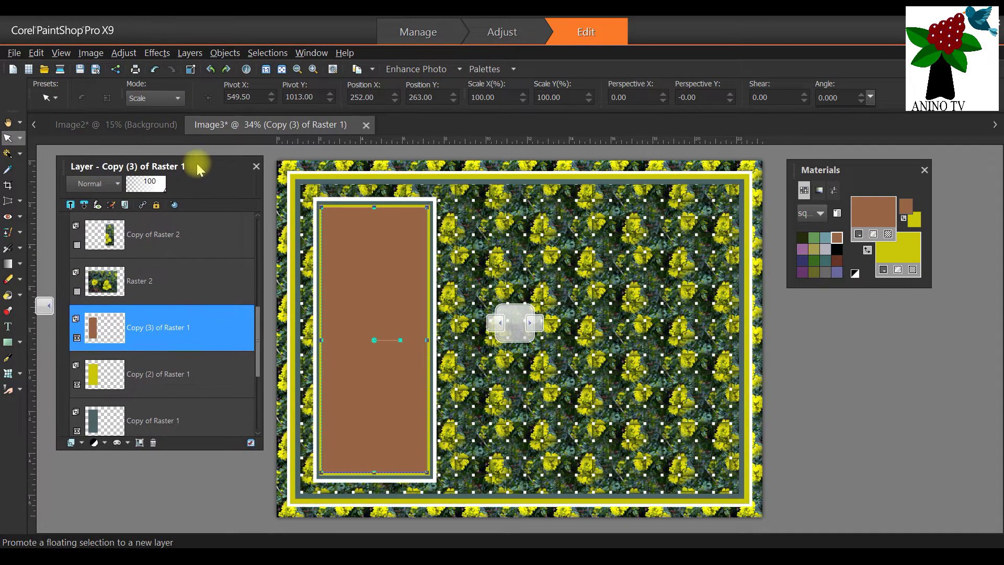
right_click(162, 322)
mouse_move(233, 438)
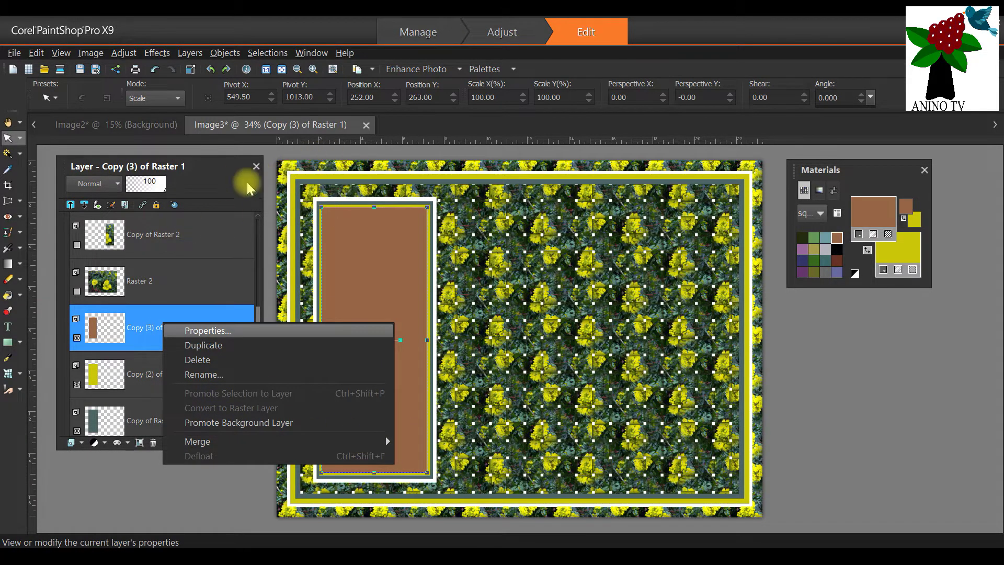
left_click(220, 165)
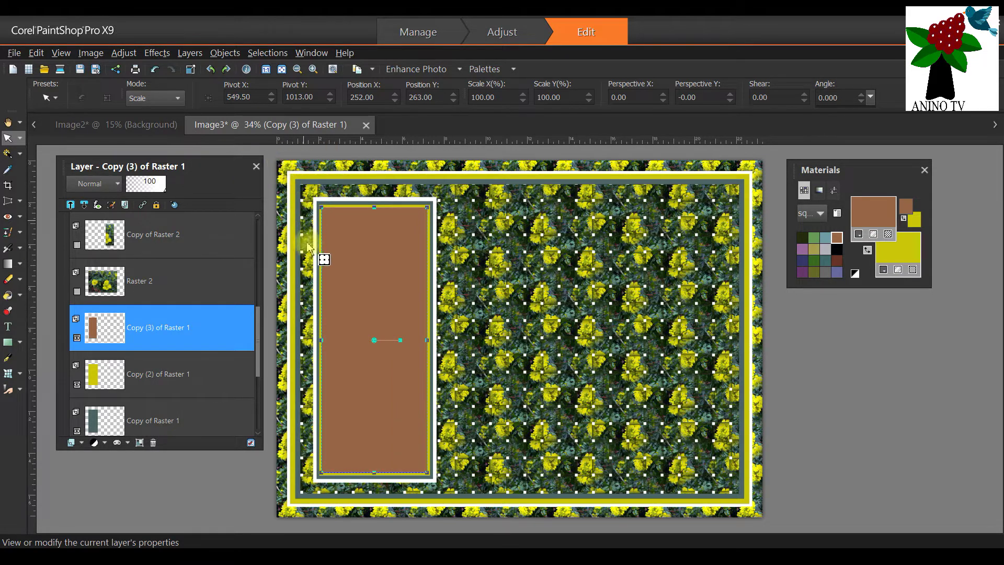
Merge Copy (3), Copy (2) and Copy of Raster 1 down one after another into the single layer Raster 1
right_click(168, 336)
mouse_move(228, 453)
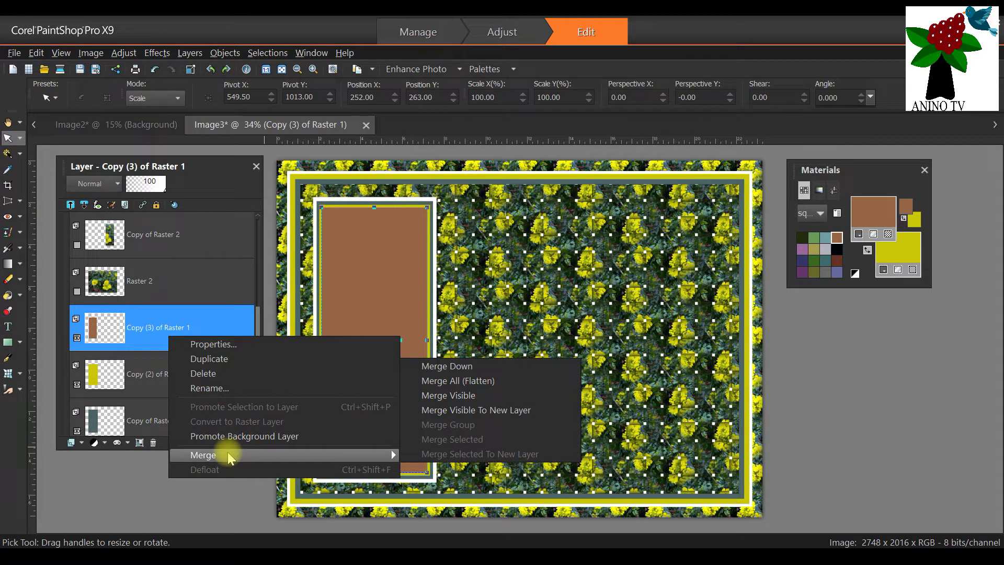
mouse_move(360, 455)
left_click(438, 368)
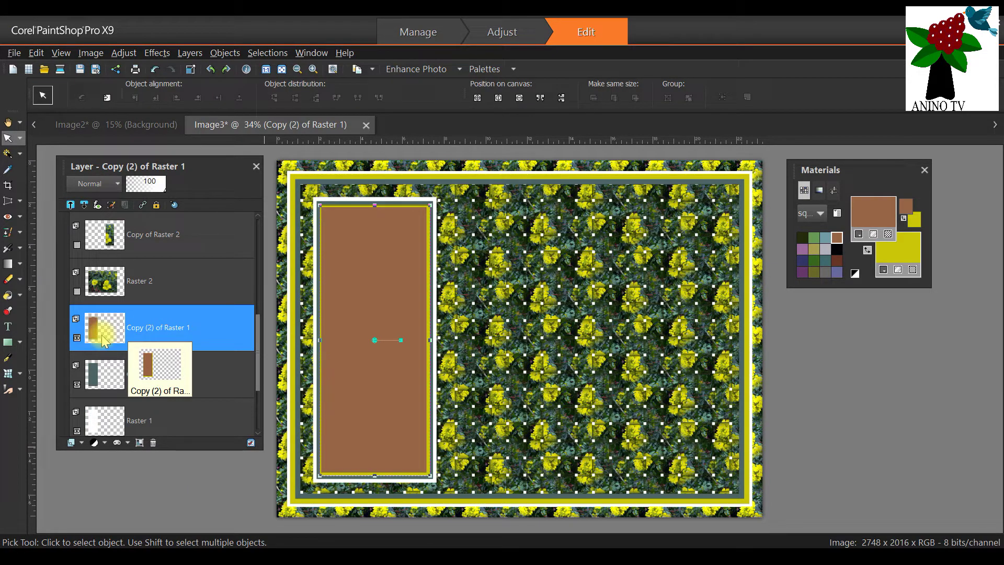
right_click(183, 320)
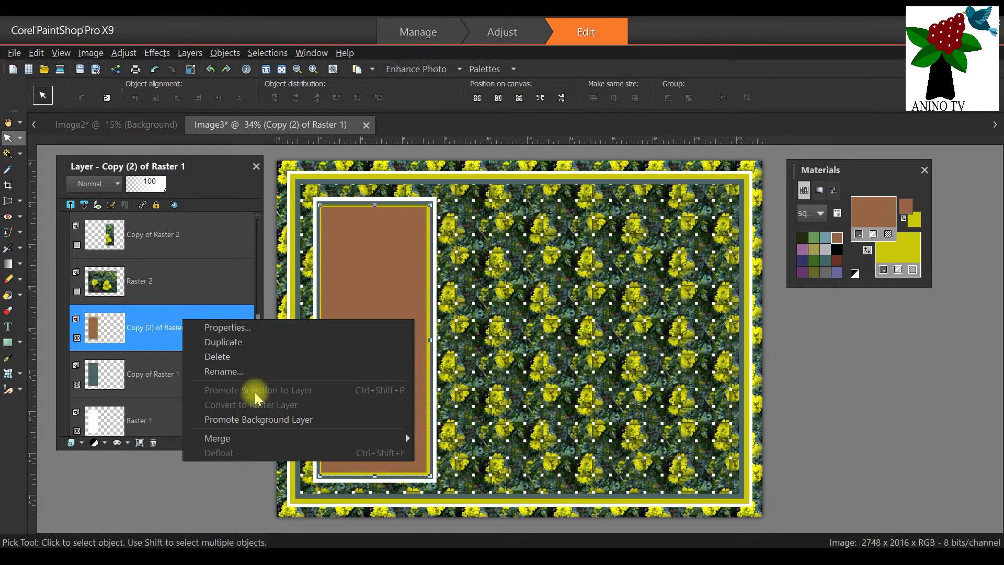
mouse_move(272, 437)
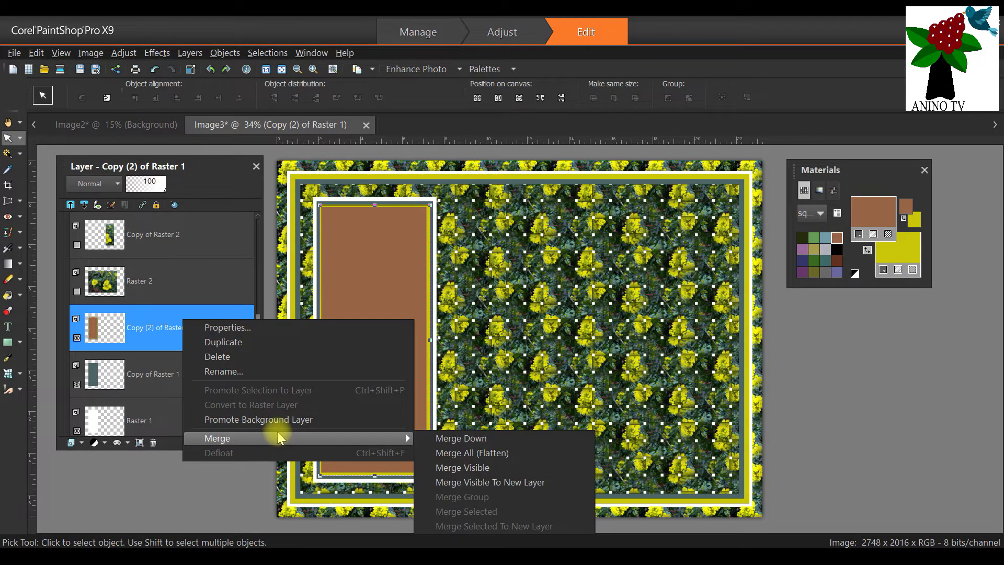
left_click(431, 437)
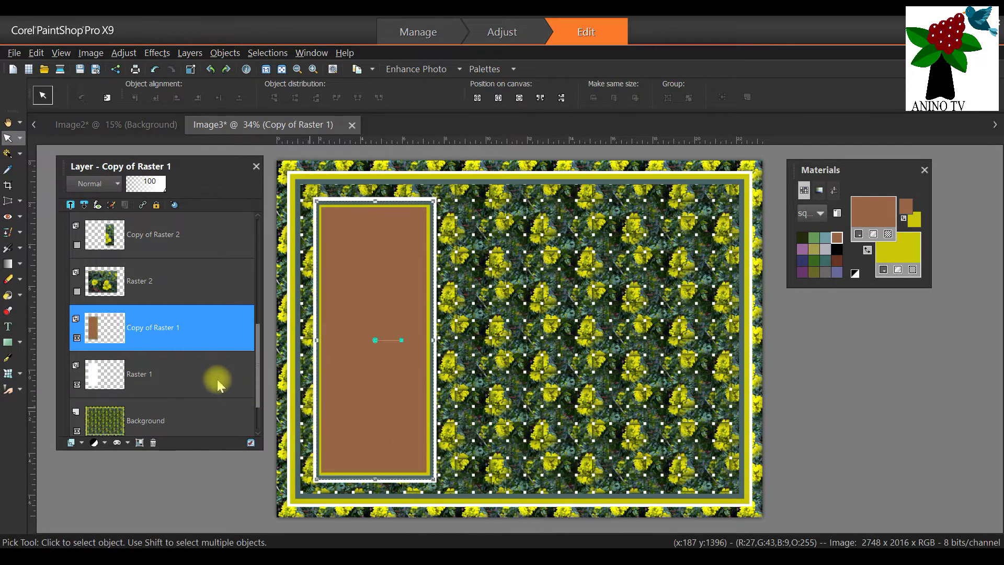
right_click(172, 332)
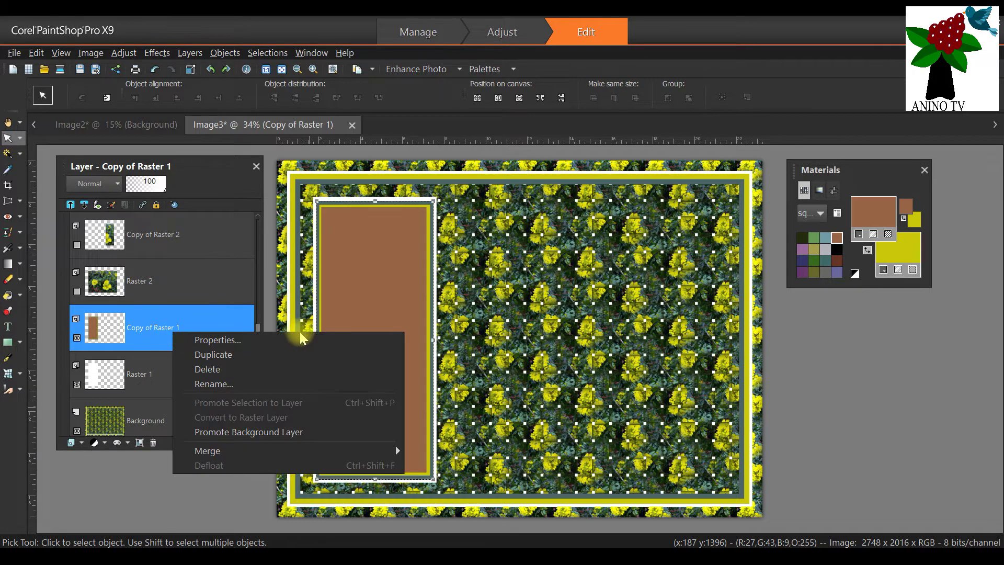
mouse_move(315, 448)
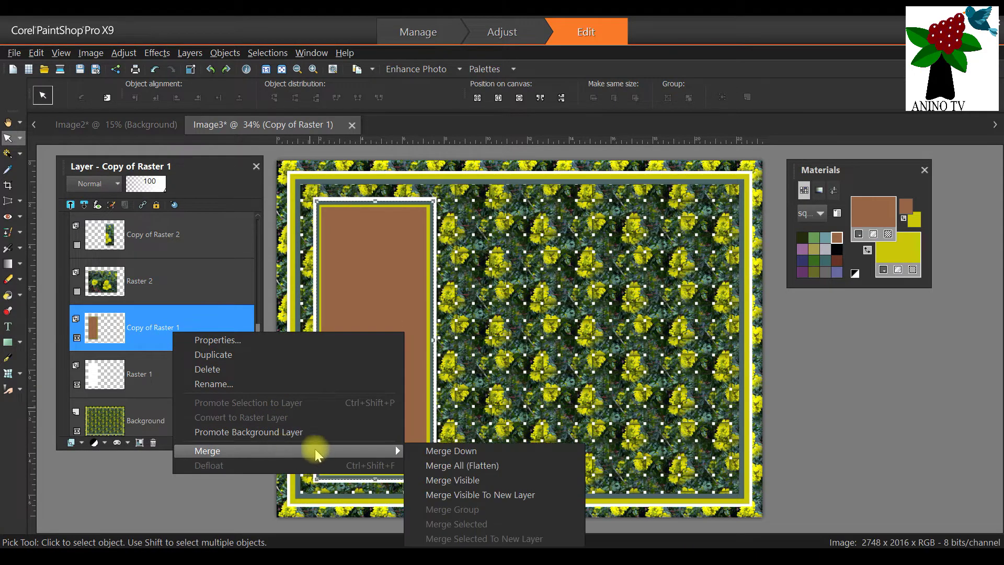
left_click(424, 449)
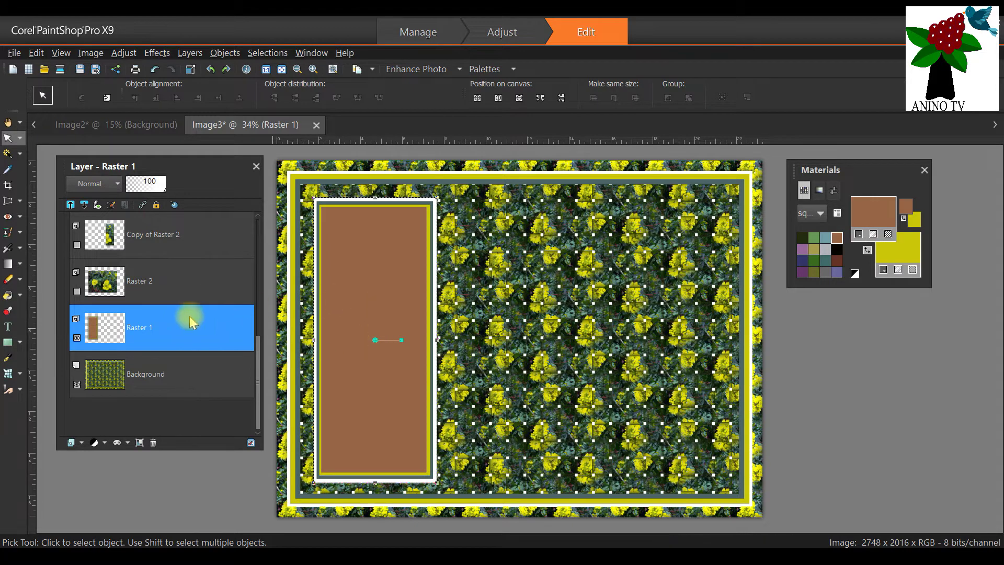
Duplicate the framed brown panel on Raster 1 and move the copy to the middle of the canvas, at about position 995, 206
right_click(153, 324)
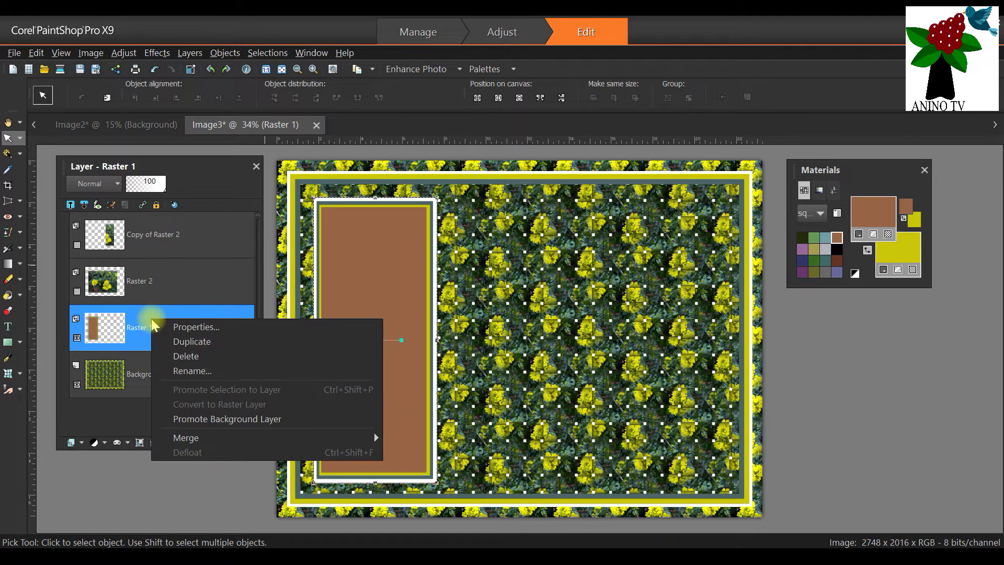
left_click(242, 343)
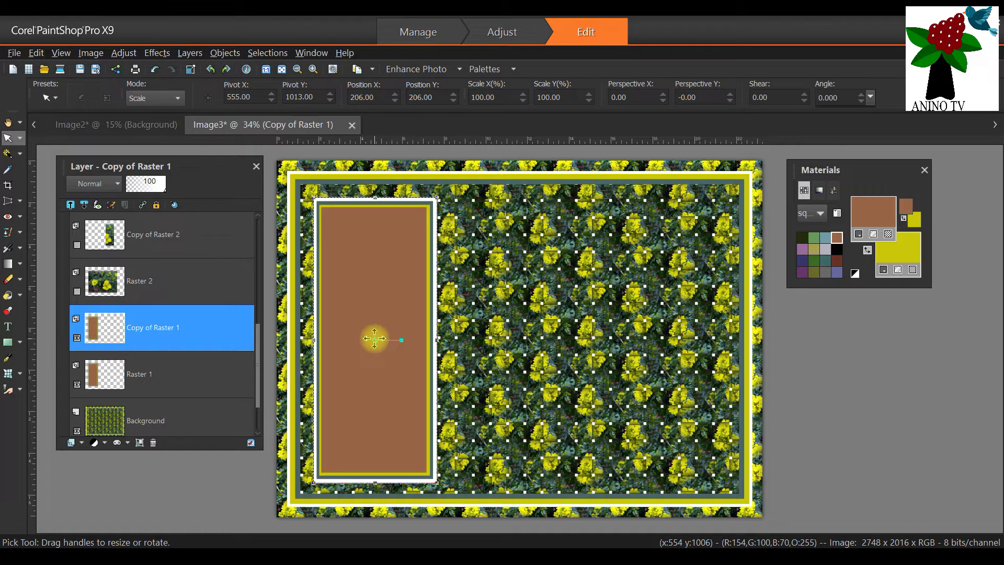
left_click_drag(374, 338, 515, 338)
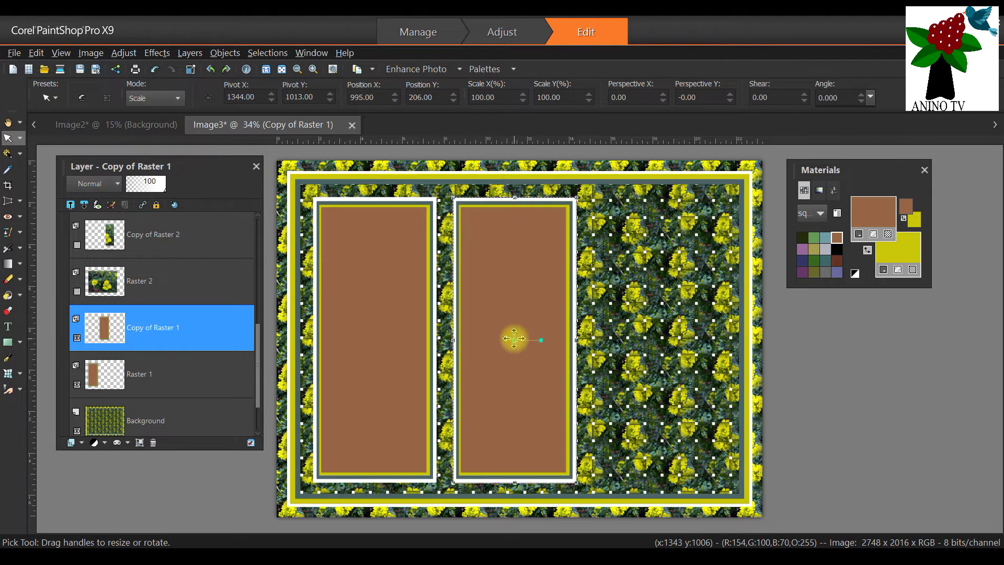
Duplicate the middle framed panel and move the new copy to the right side of the canvas, at about position 1793, 215
right_click(206, 334)
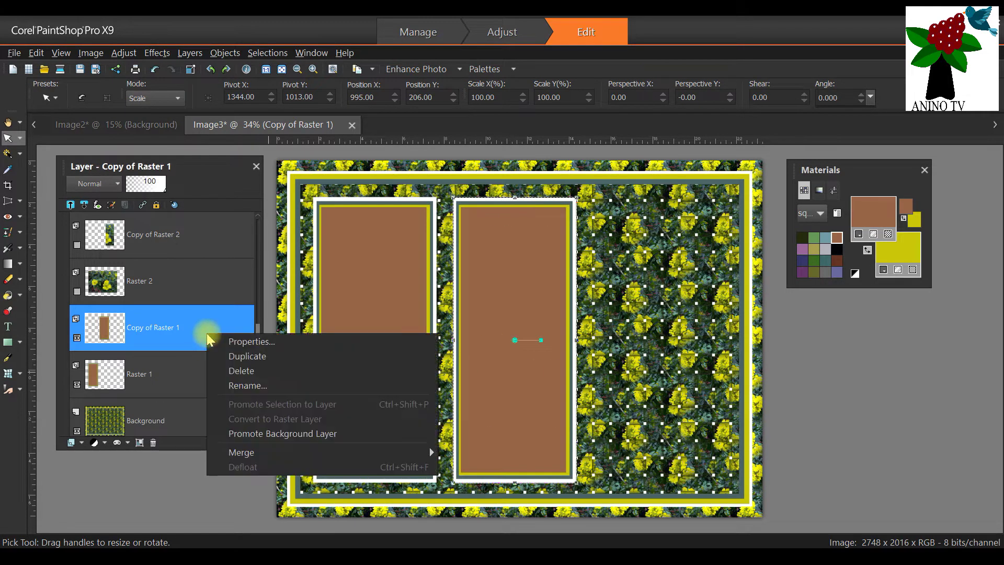
left_click(277, 356)
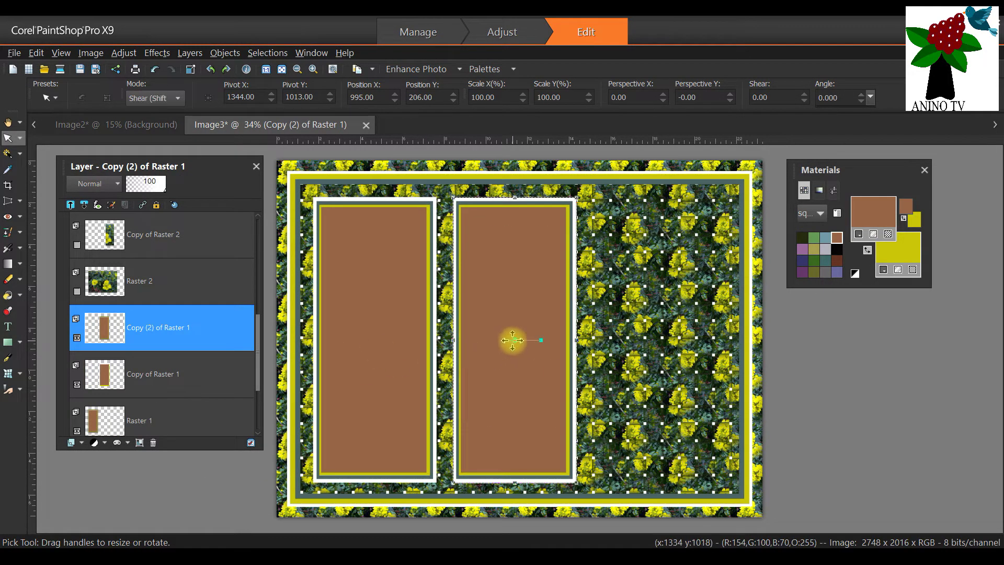
left_click_drag(513, 339, 653, 340)
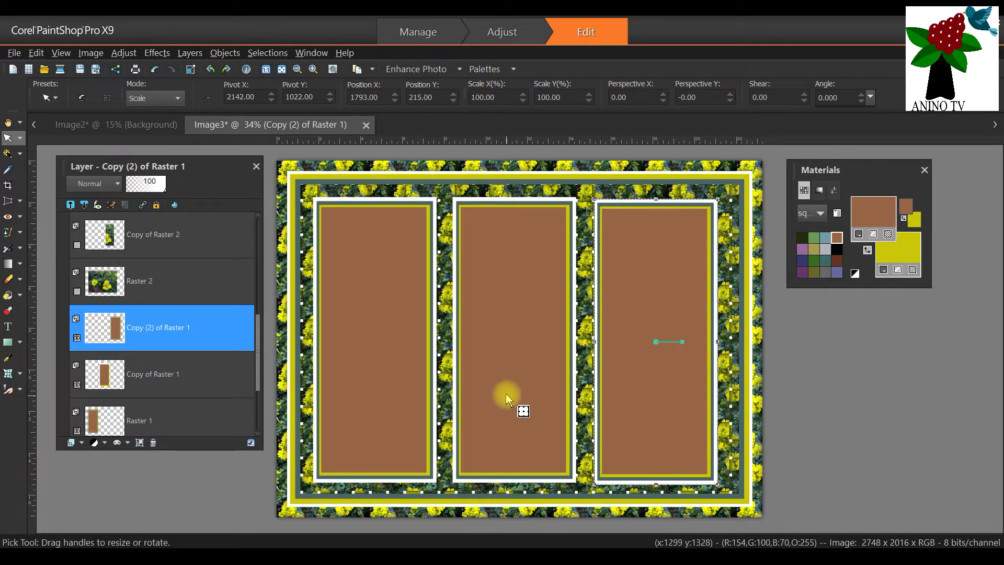
Move the middle framed panel down to about 1001, 254 and the left one up to about 185, 164
left_click(497, 360)
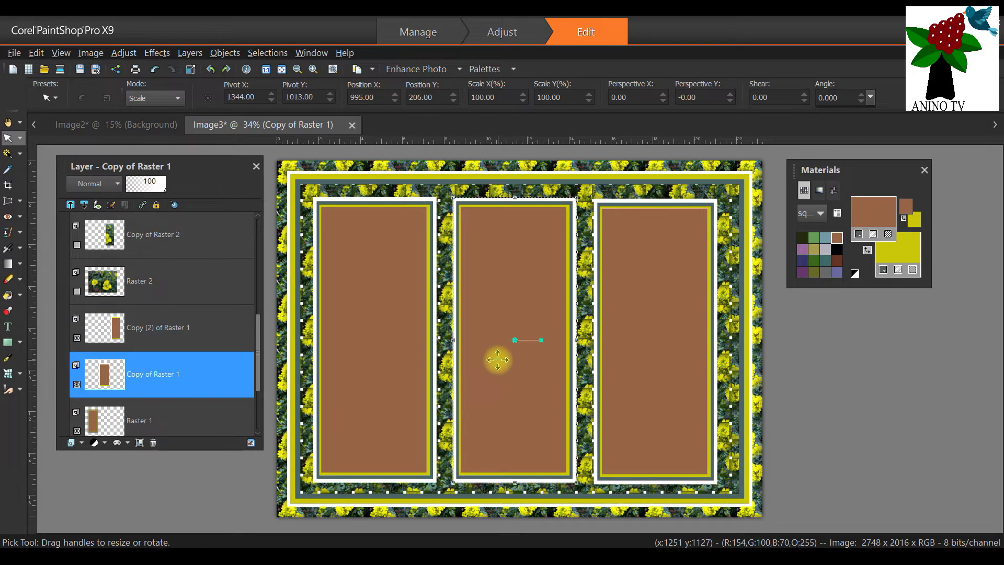
left_click(389, 351)
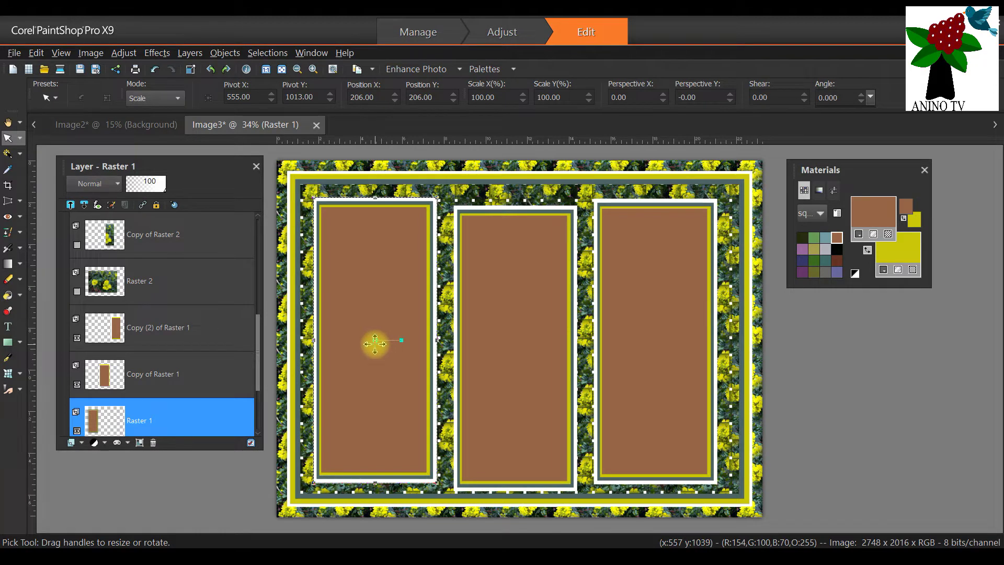
left_click_drag(375, 344, 372, 337)
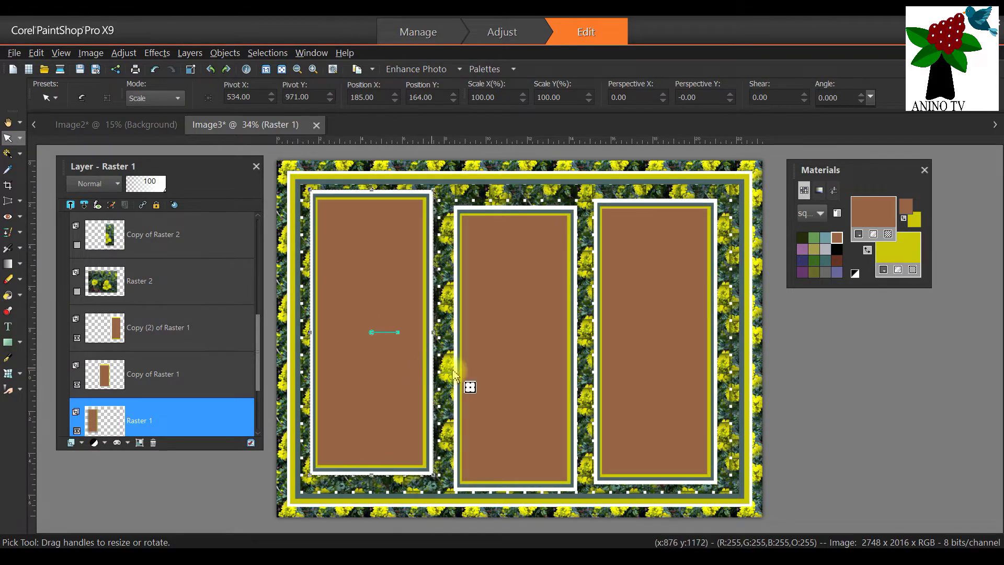
Shift the right framed panel slightly right and down toward the inner border, and select the middle panel
left_click(647, 364)
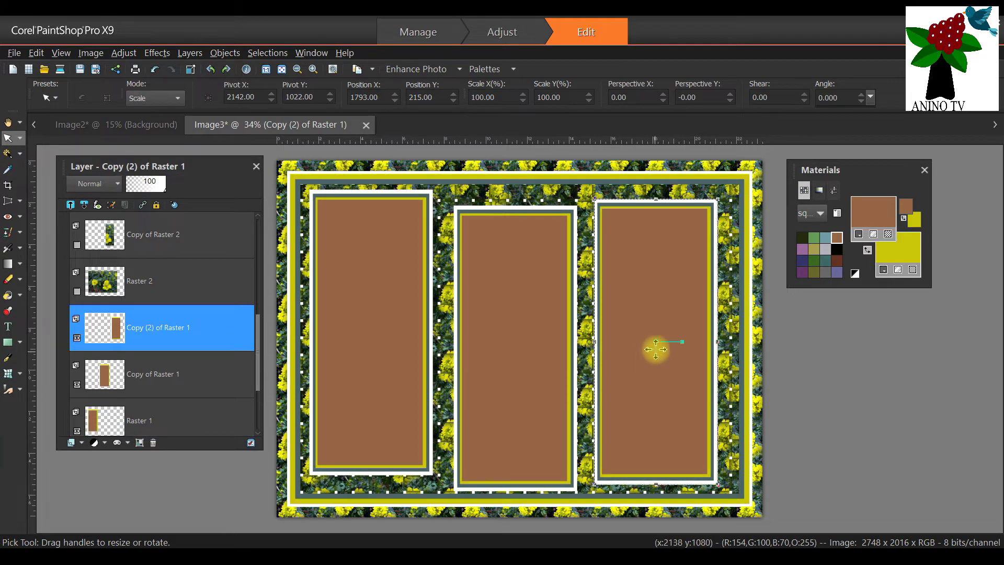
left_click_drag(657, 346, 672, 350)
left_click(519, 354)
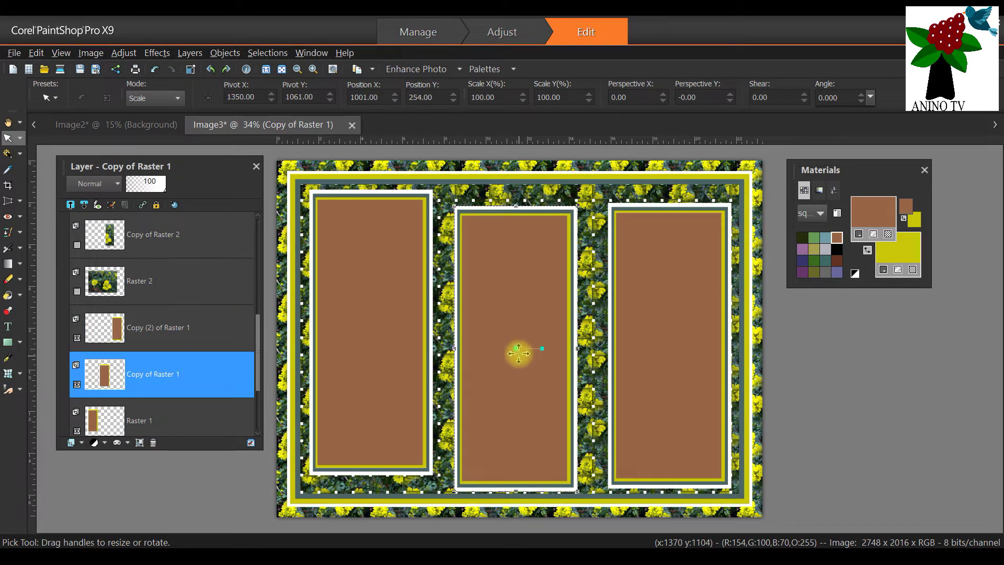
Reposition the middle framed panel to about 1013, 204 and nudge the left panel slightly up and to the left
left_click_drag(518, 352, 522, 343)
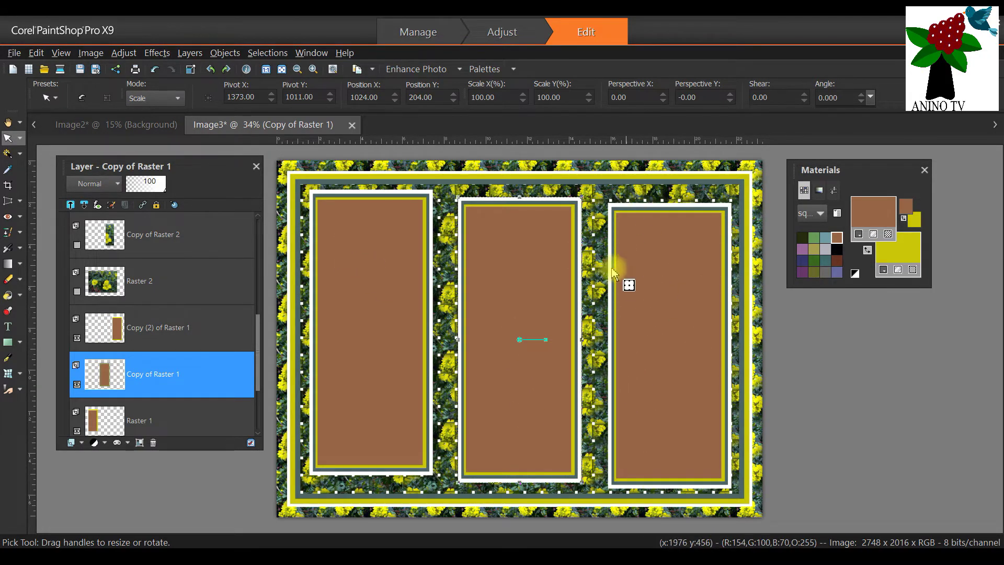
left_click(354, 339)
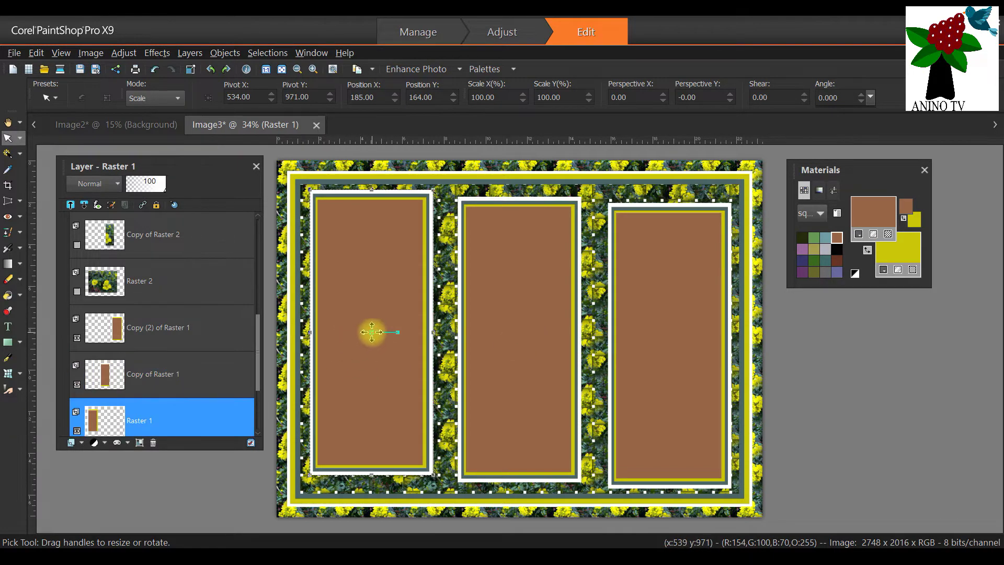
left_click(515, 340)
left_click_drag(521, 345, 511, 345)
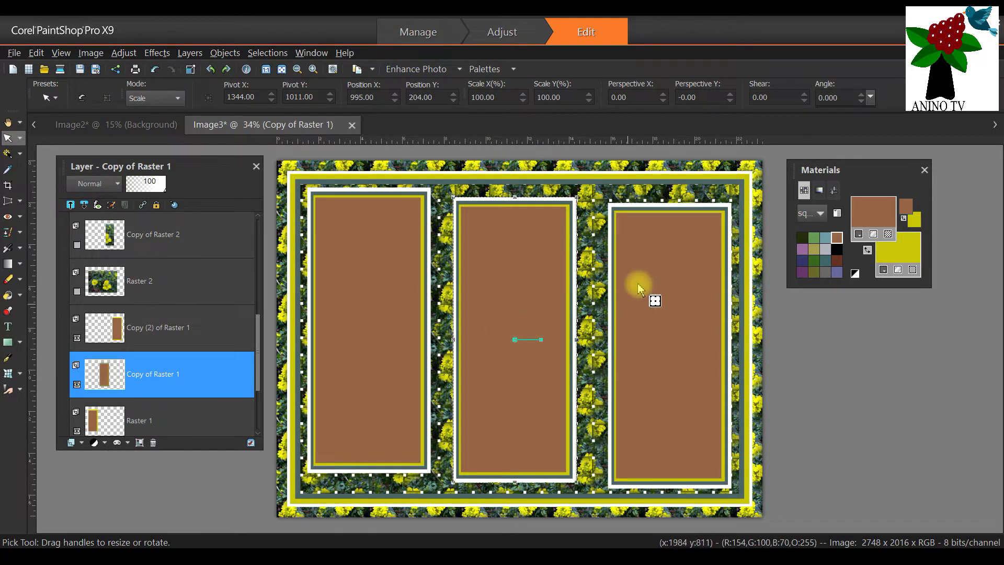
left_click_drag(513, 339, 515, 339)
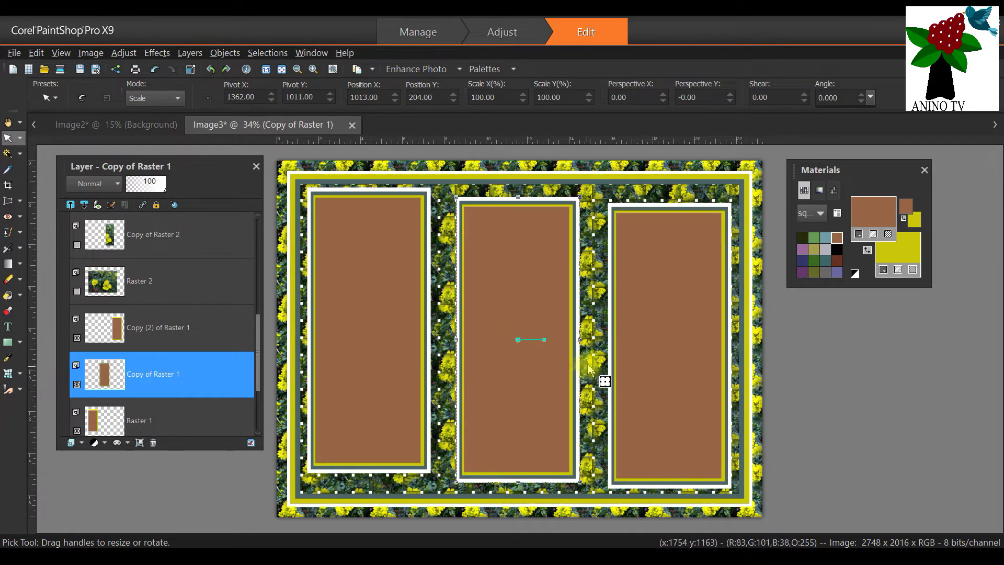
scroll(168, 300, "up", 1)
scroll(169, 301, "down", 2)
scroll(168, 301, "up", 3)
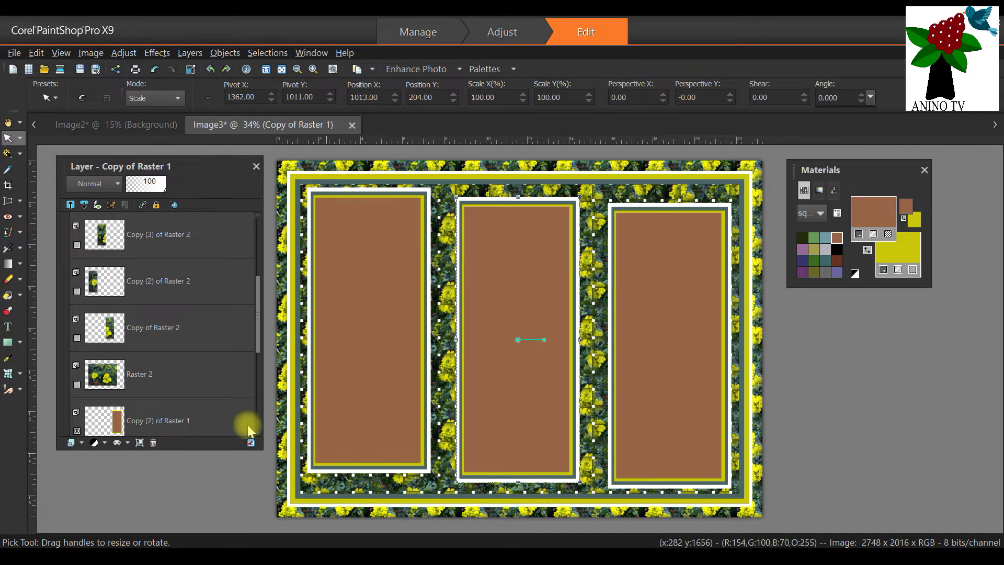
left_click(9, 157)
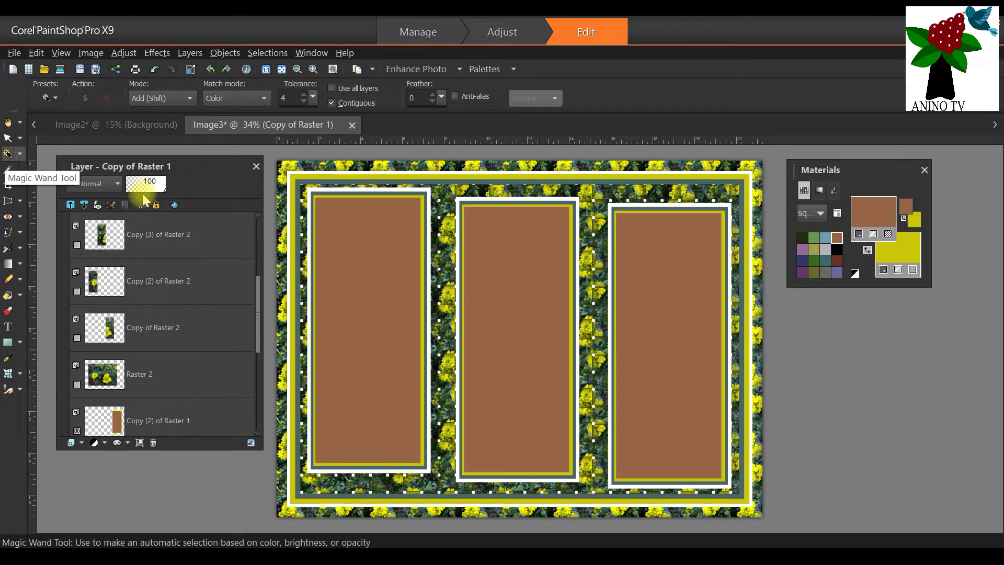
left_click(340, 286)
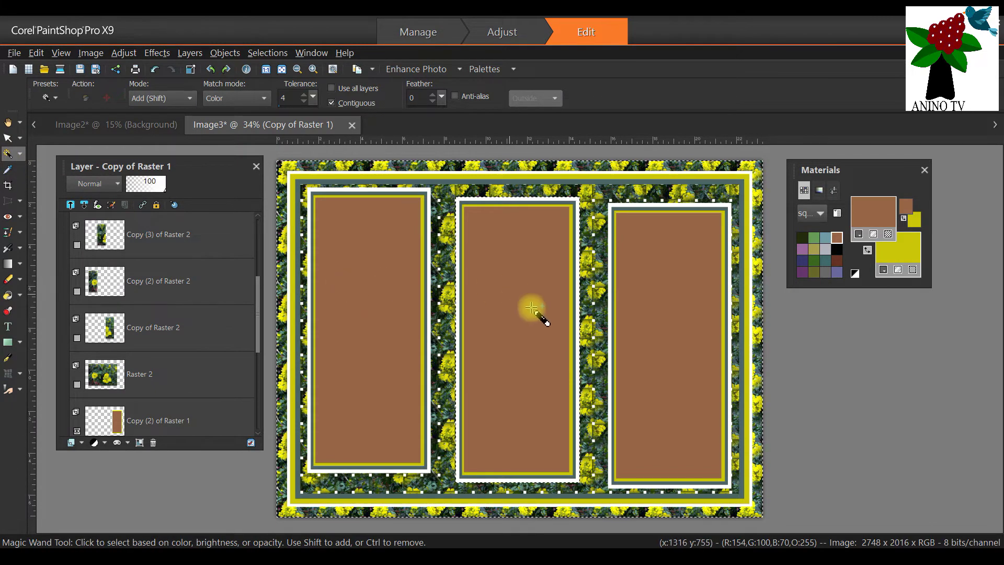
scroll(184, 301, "down", 3)
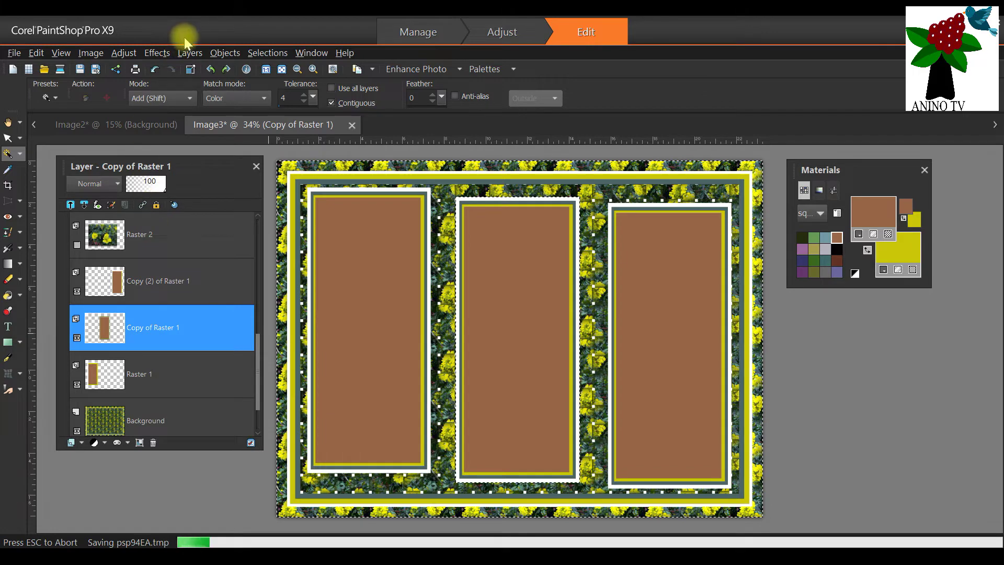
left_click(269, 53)
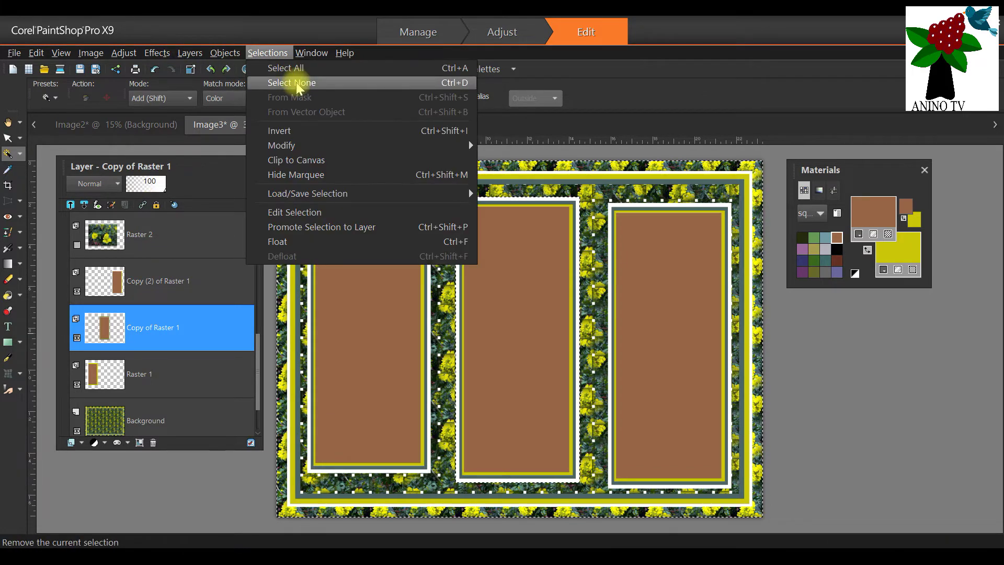
left_click(301, 84)
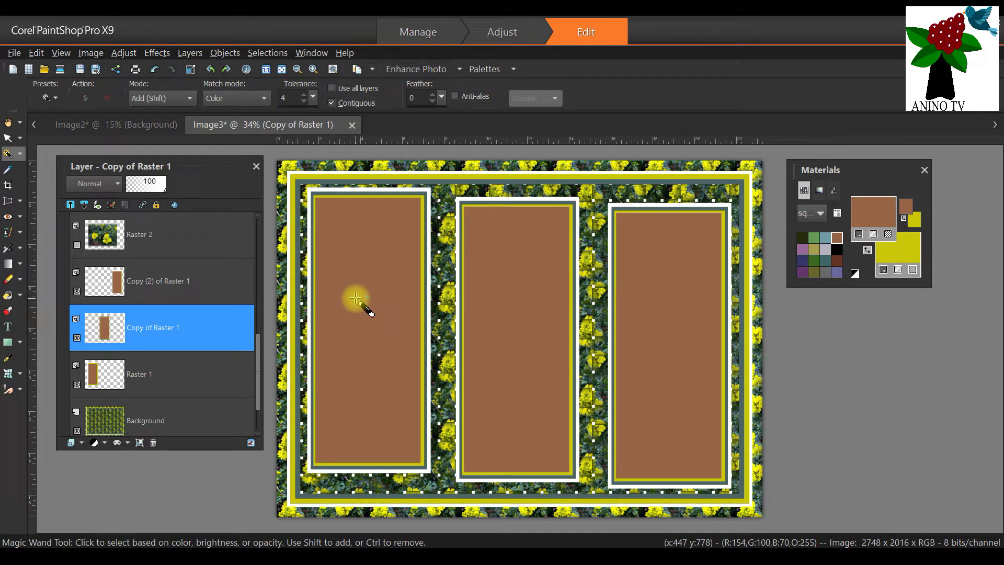
left_click(515, 325)
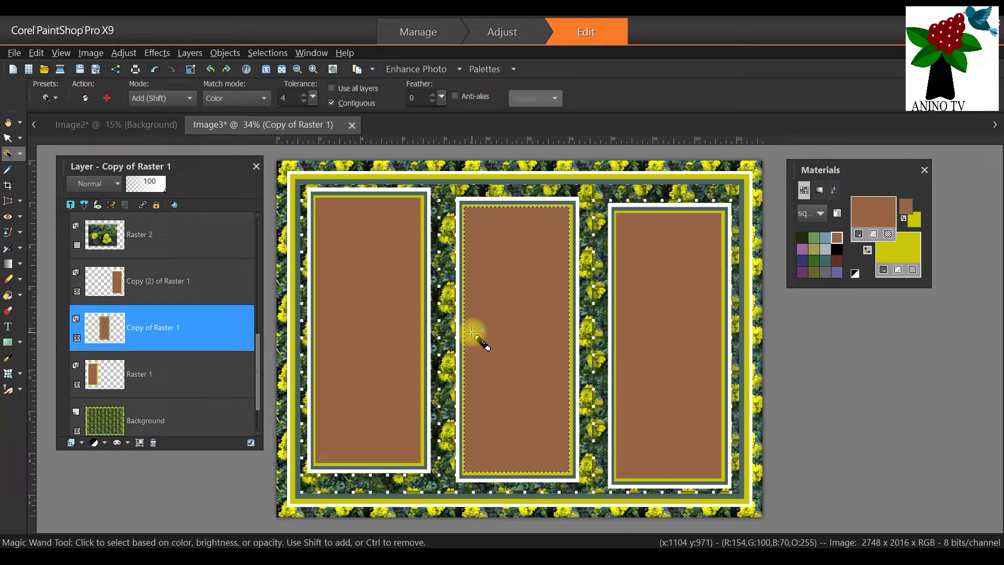
left_click(268, 53)
left_click(283, 83)
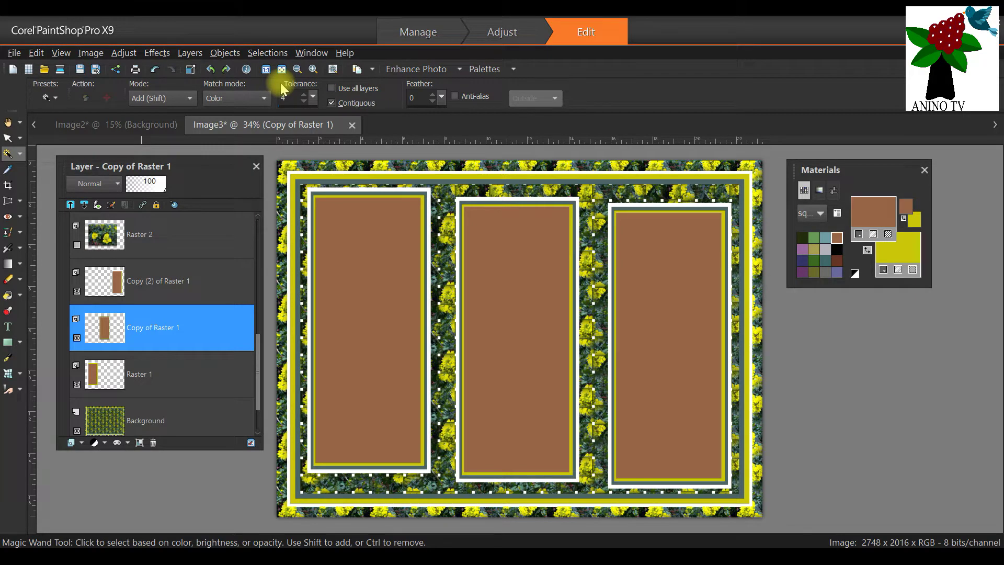
Activate the Move tool and show the three flower strip layers: Copy (3), Copy (2) and Copy of Raster 2
scroll(166, 387, "up", 2)
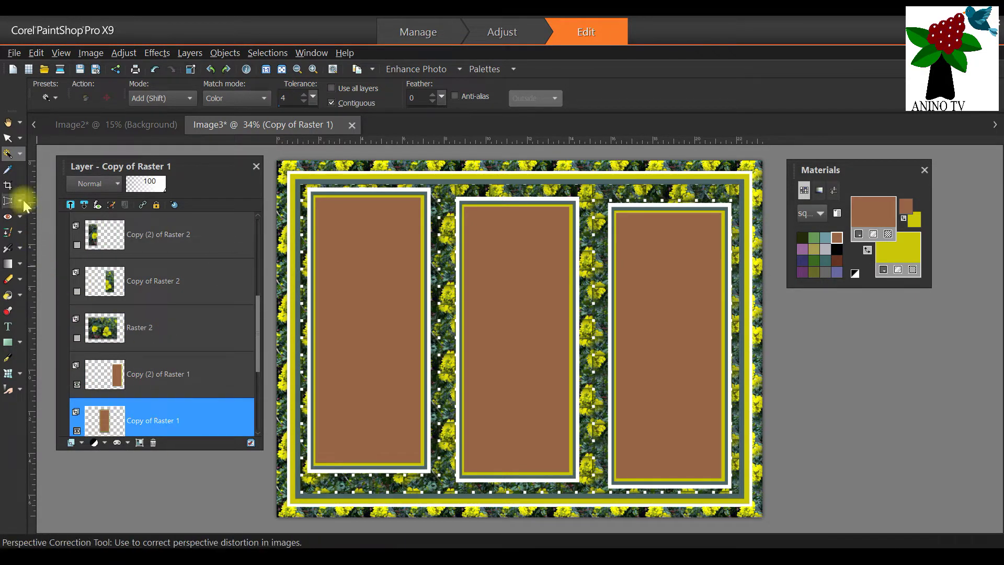
left_click(20, 138)
left_click(37, 156)
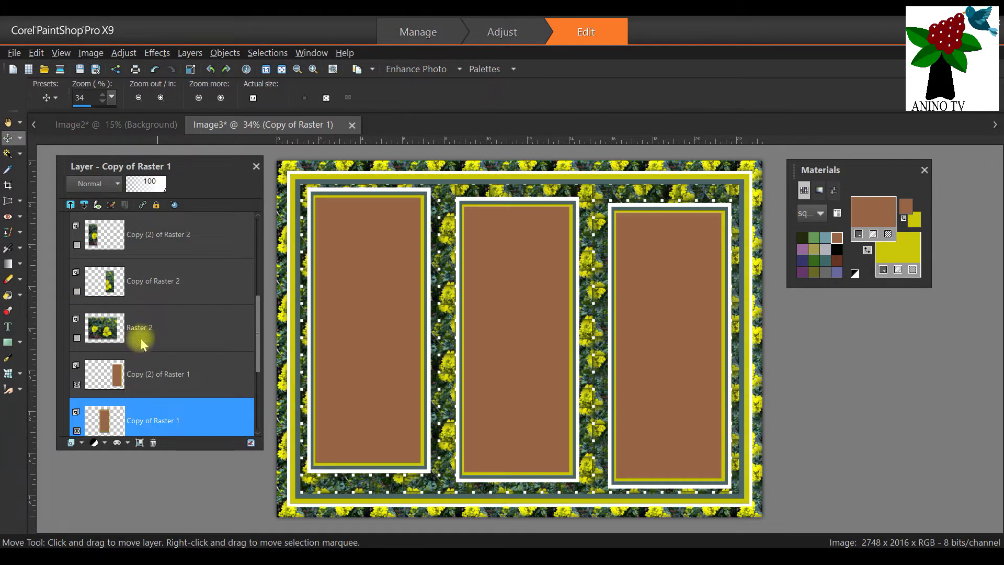
scroll(143, 314, "up", 1)
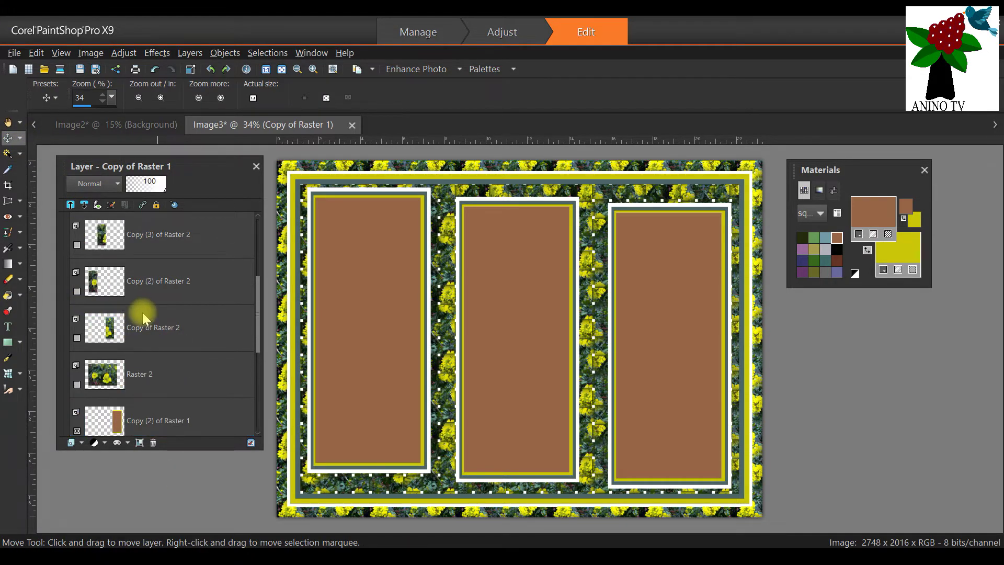
left_click(77, 245)
left_click(77, 291)
left_click(77, 338)
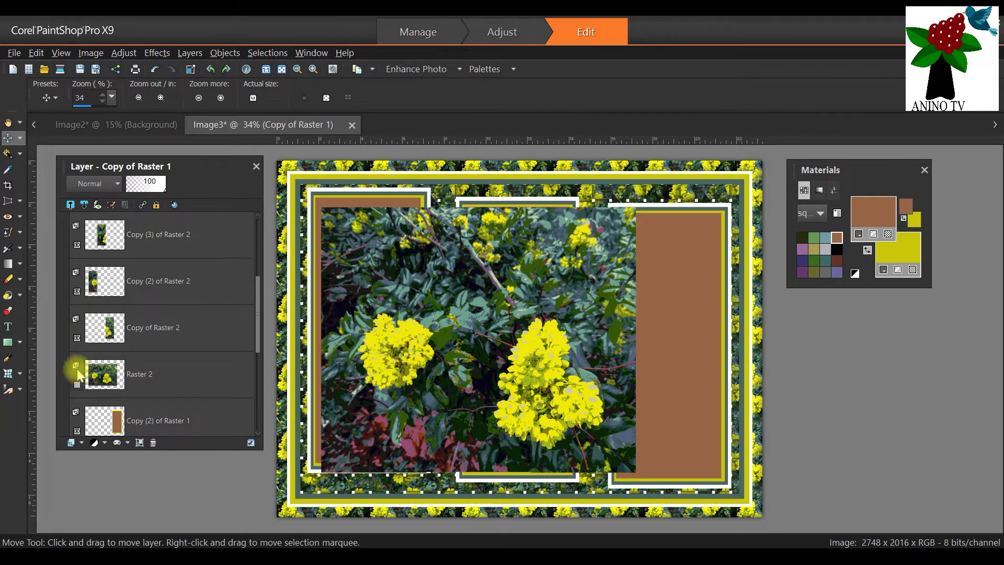
Move the three flower photo strips into the frames, placing Copy of Raster 2 right, Copy (3) in the middle and Copy (2) left
left_click(572, 330)
left_click_drag(572, 330, 658, 335)
left_click_drag(482, 370, 520, 363)
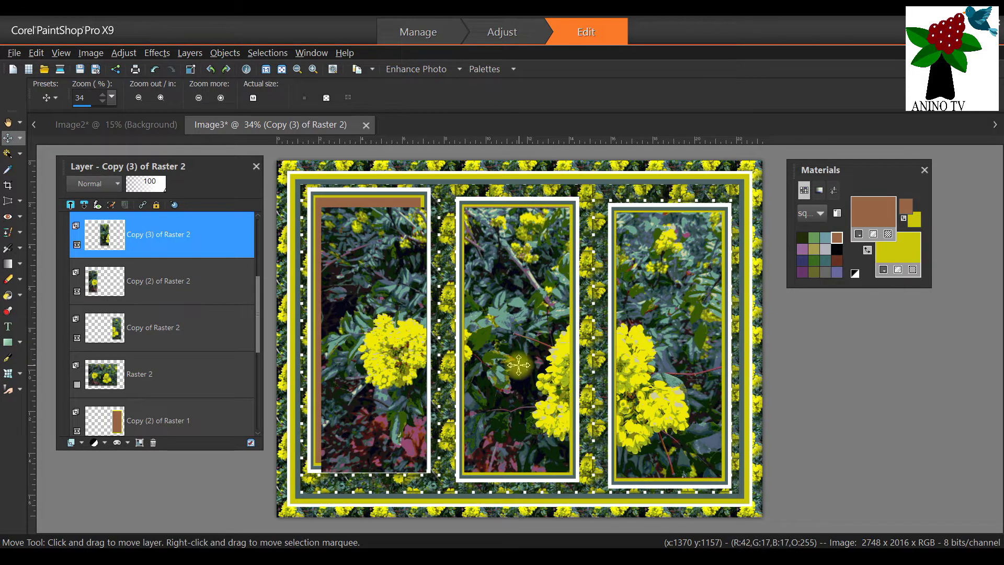
left_click_drag(373, 367, 368, 358)
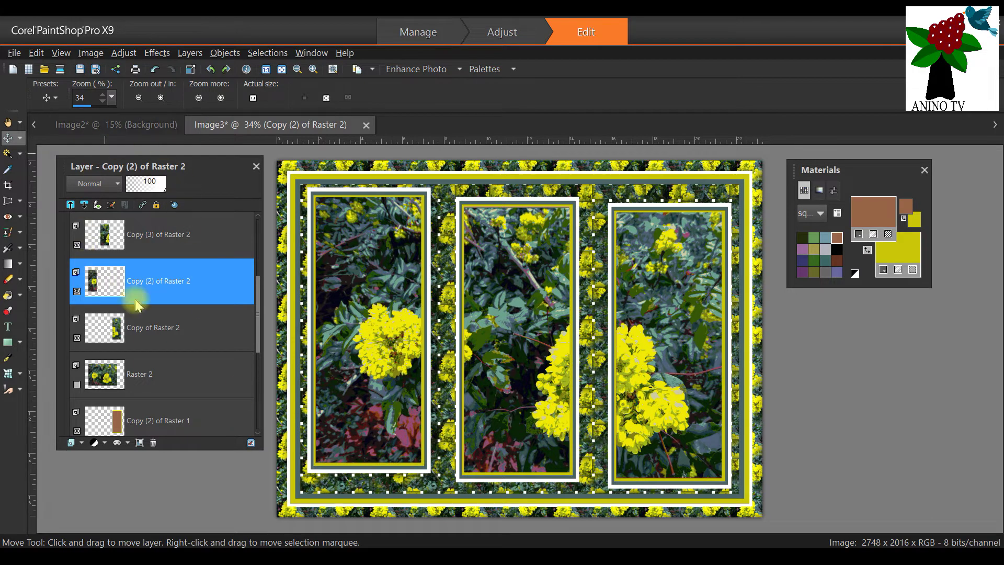
mouse_move(231, 272)
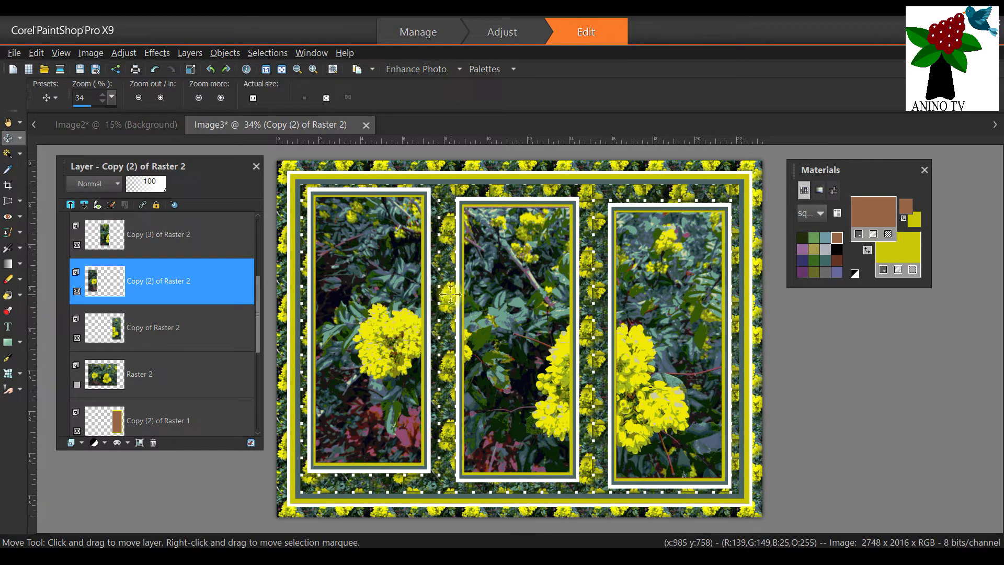
left_click_drag(499, 323, 459, 315)
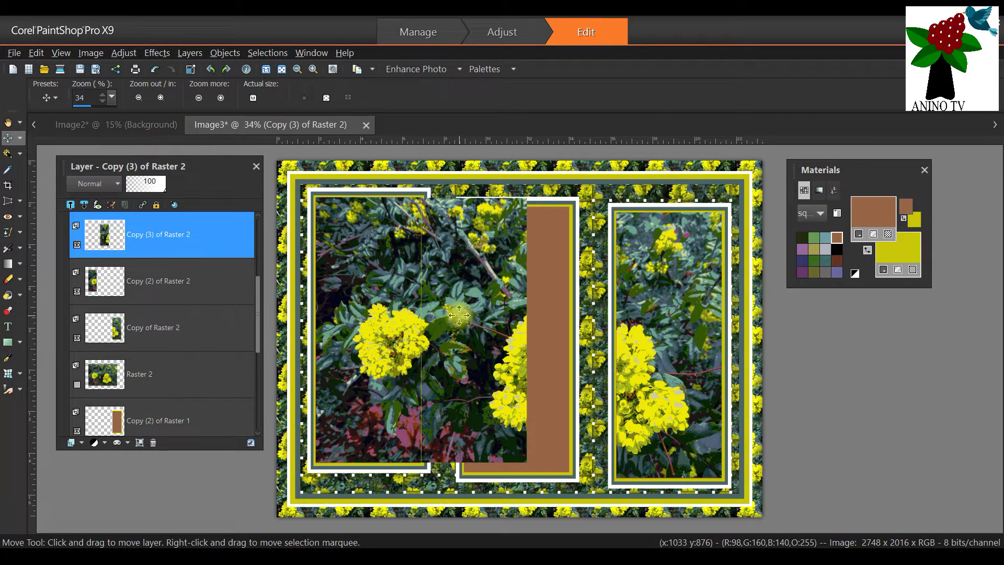
left_click(37, 53)
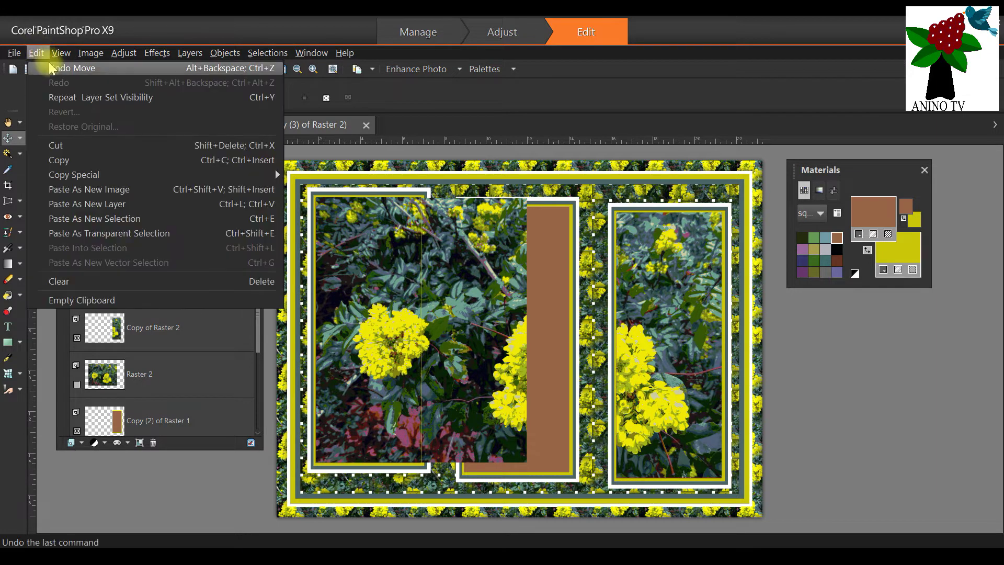
left_click(52, 64)
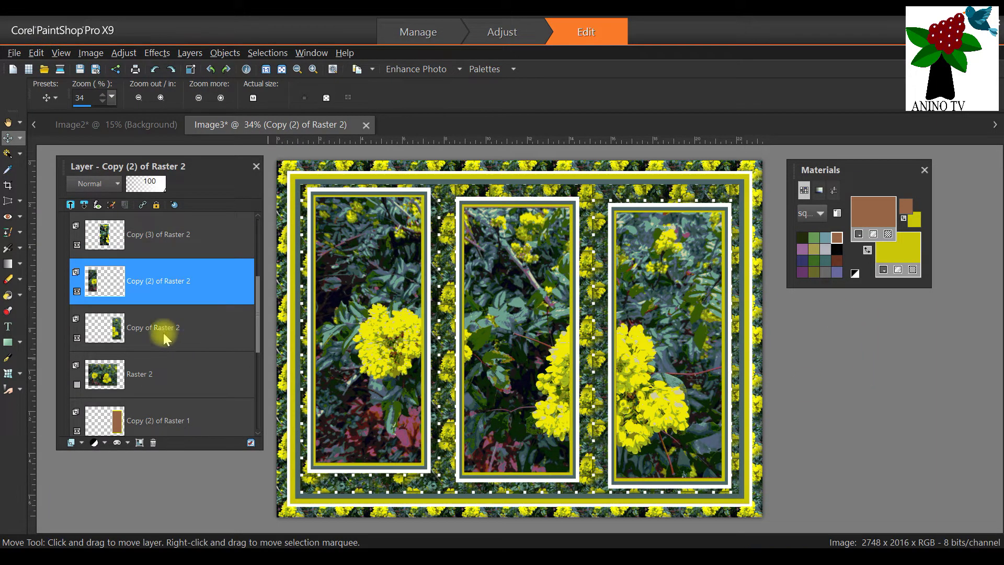
scroll(189, 314, "up", 1)
scroll(230, 303, "up", 1)
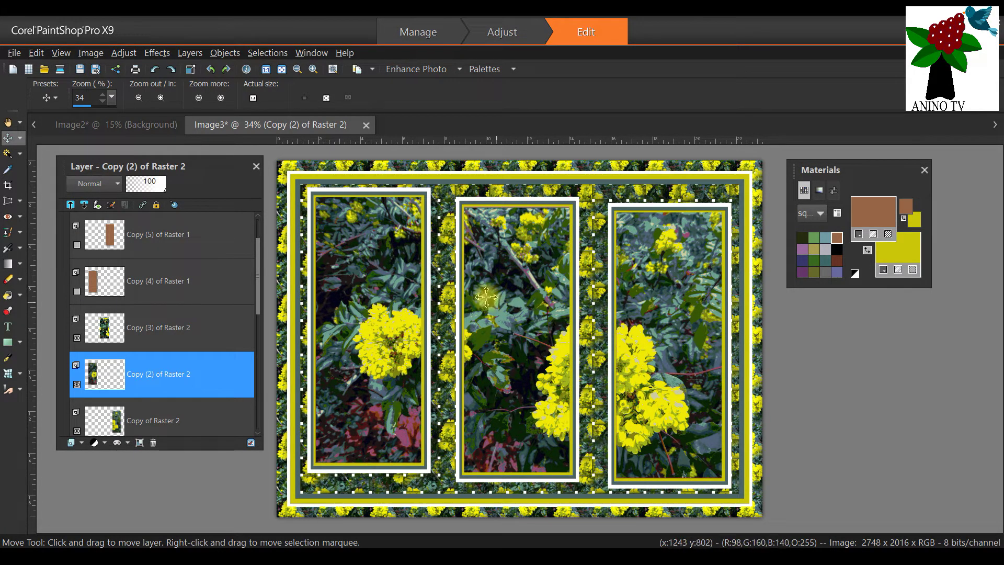
scroll(217, 279, "up", 1)
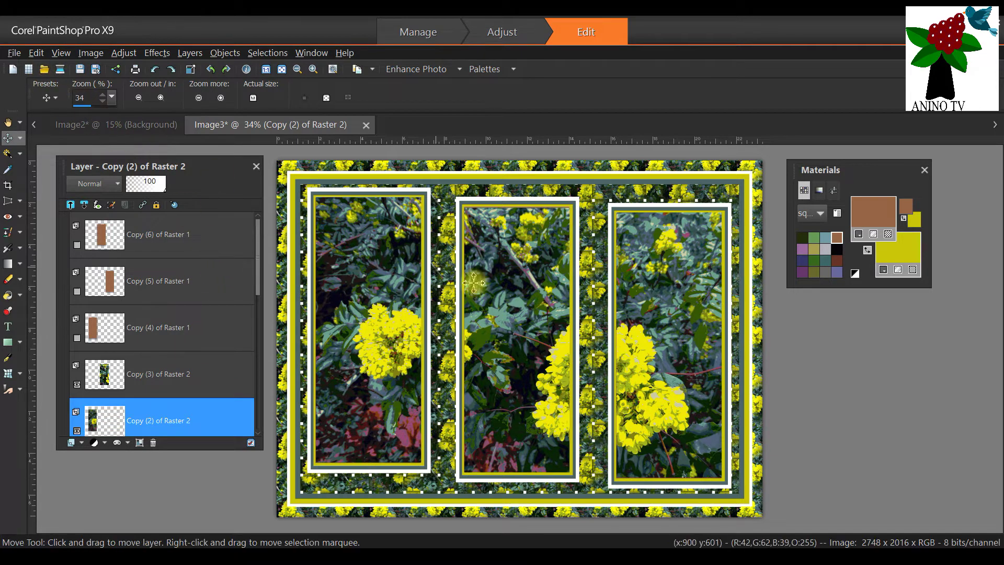
scroll(500, 294, "down", 1)
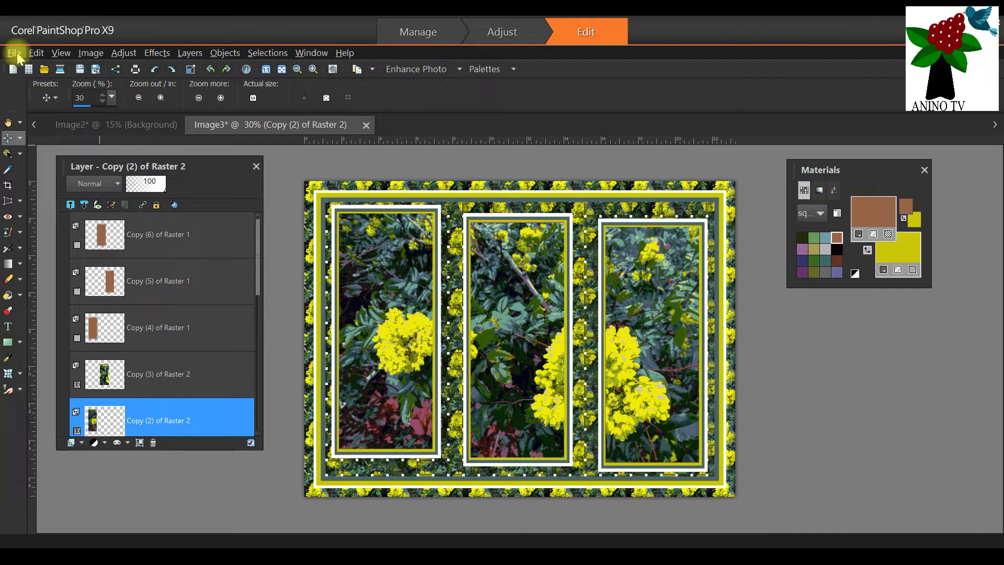
Save the composition in PSD Photoshop format under the file name "12 crafts of cardmaking series 1 episode 13"
left_click(17, 52)
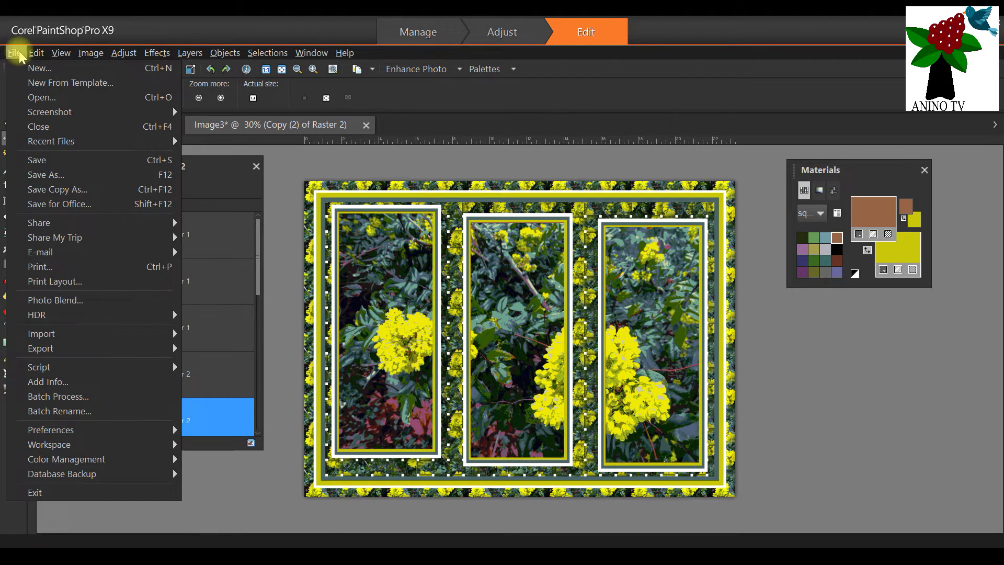
left_click(37, 175)
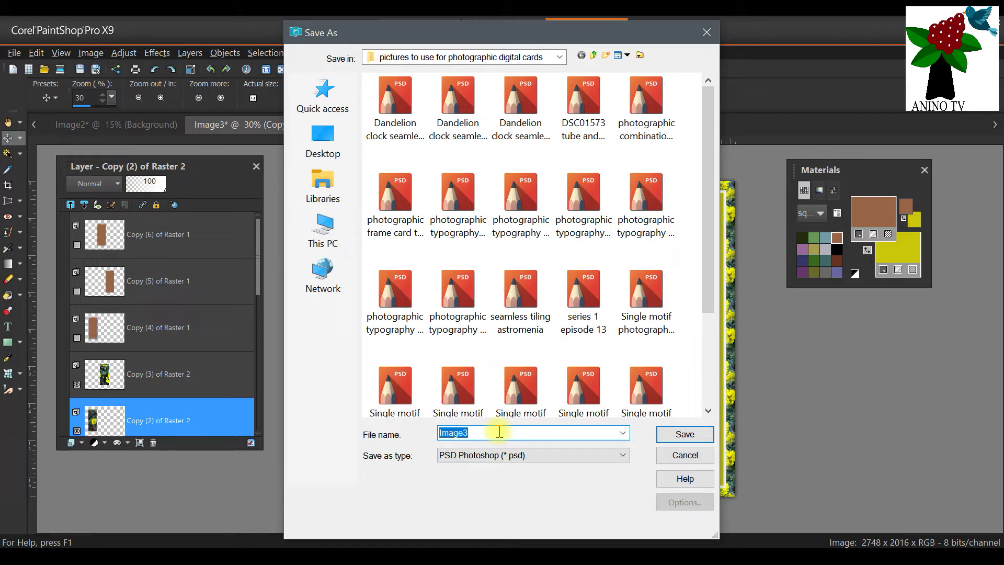
type("12 crafts of cardmaking ")
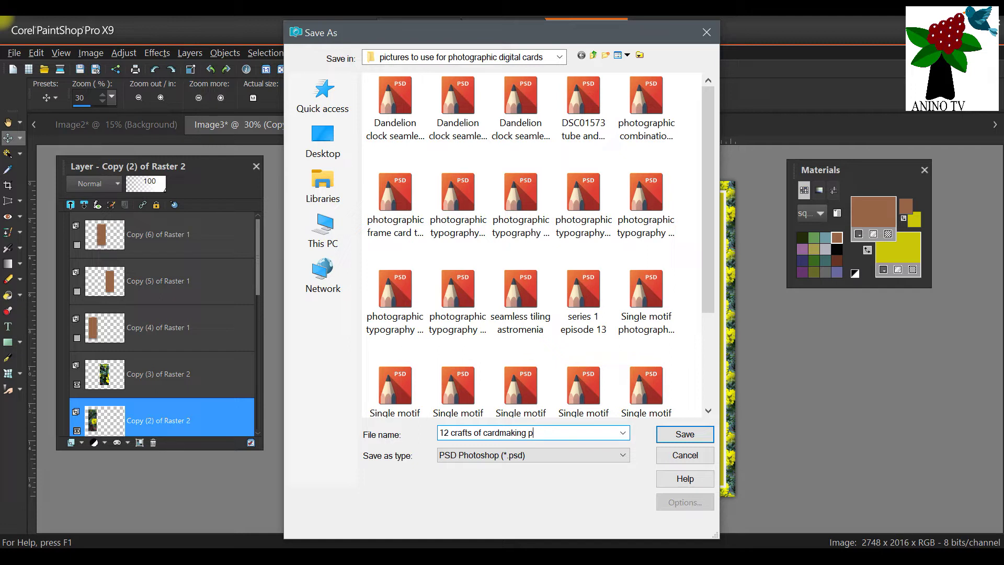
type("series 1 episode 13")
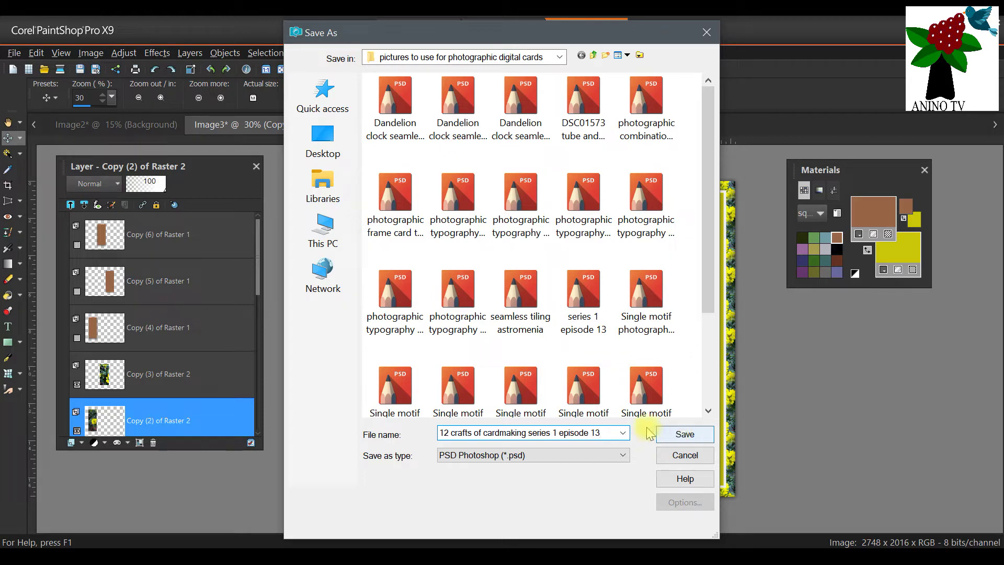
left_click(684, 436)
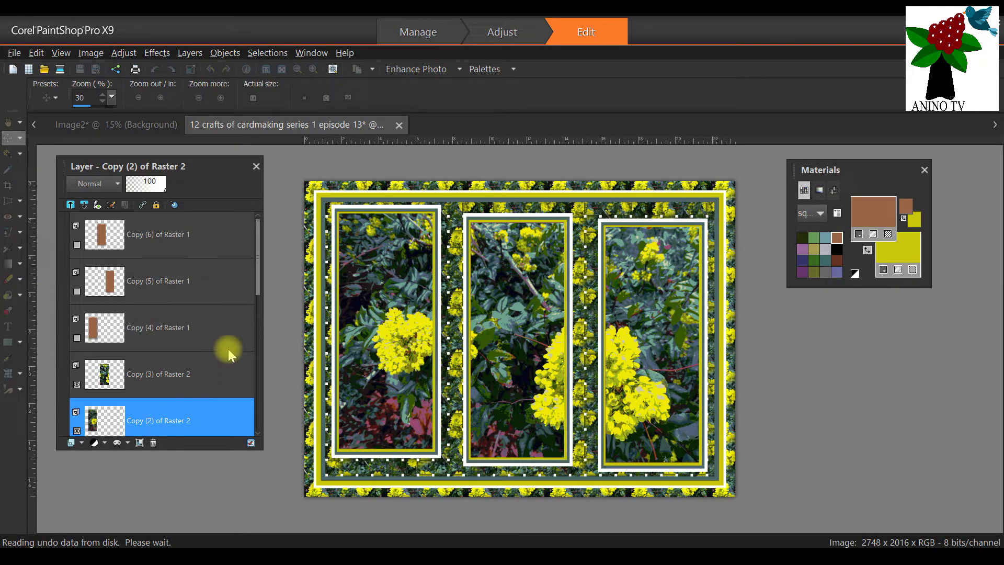
left_click(246, 395)
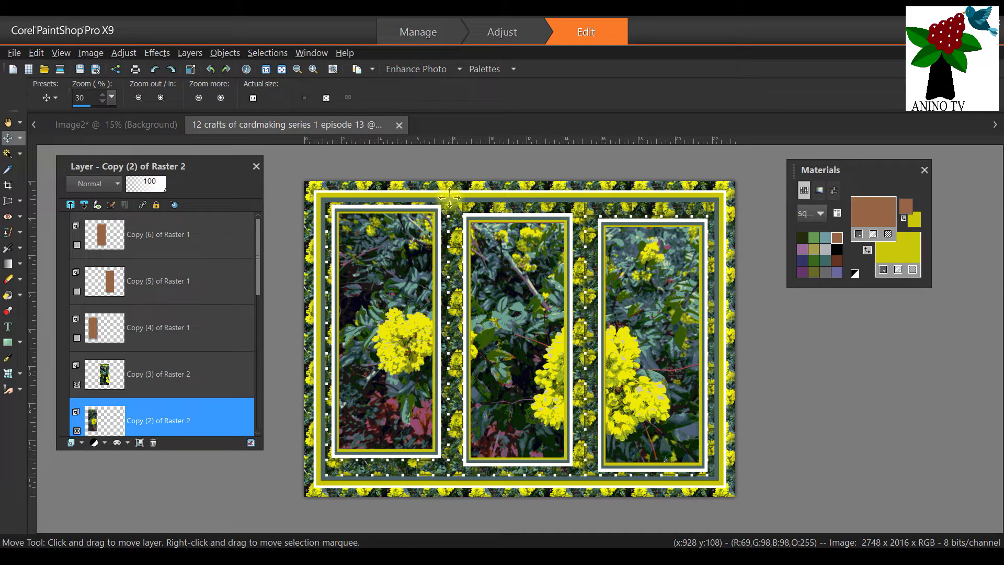
scroll(450, 197, "up", 1)
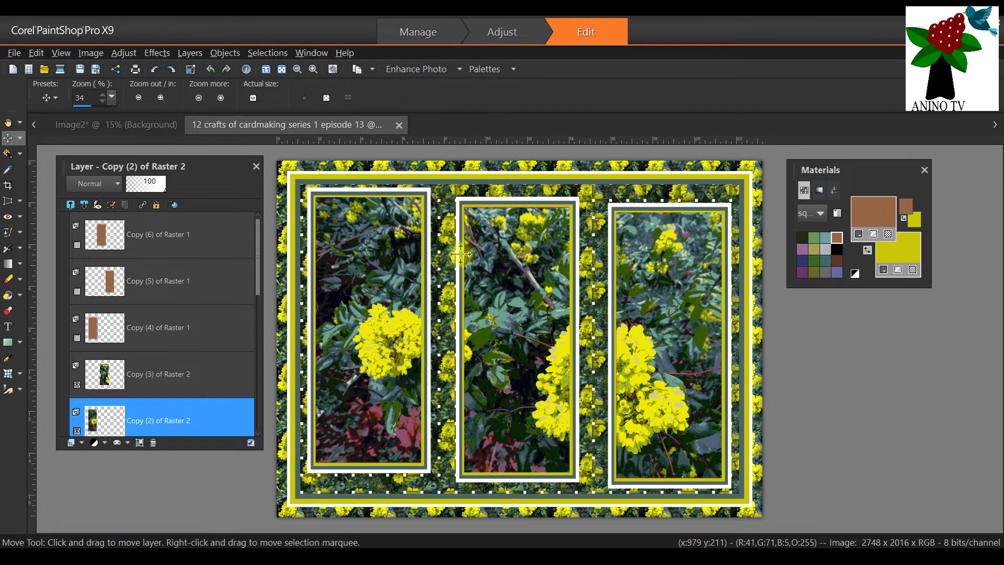
scroll(456, 203, "down", 1)
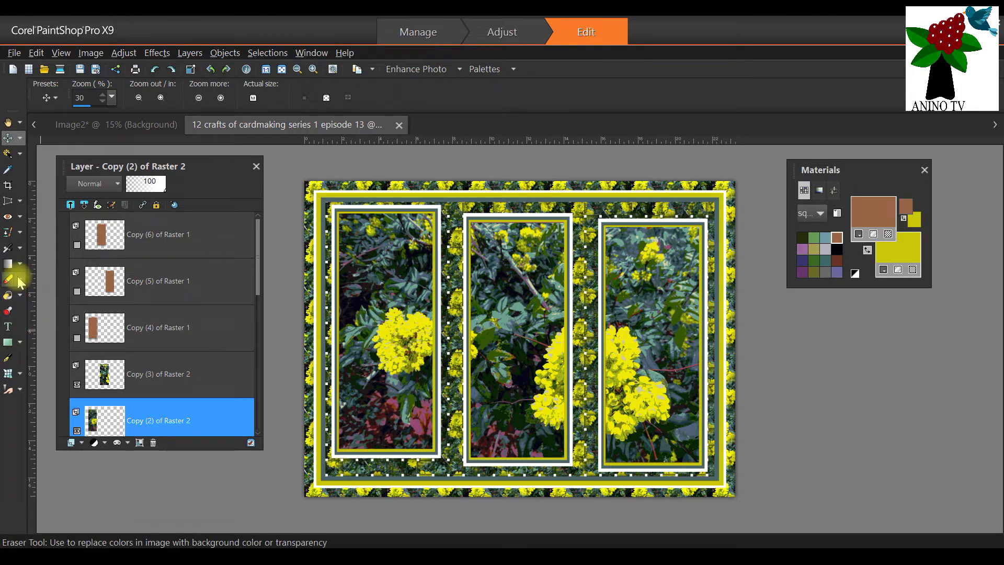
Draw a yellow ellipse with radii of about 1000 by 498 pixels across the three panels and move its layer to the stack's top
left_click(20, 342)
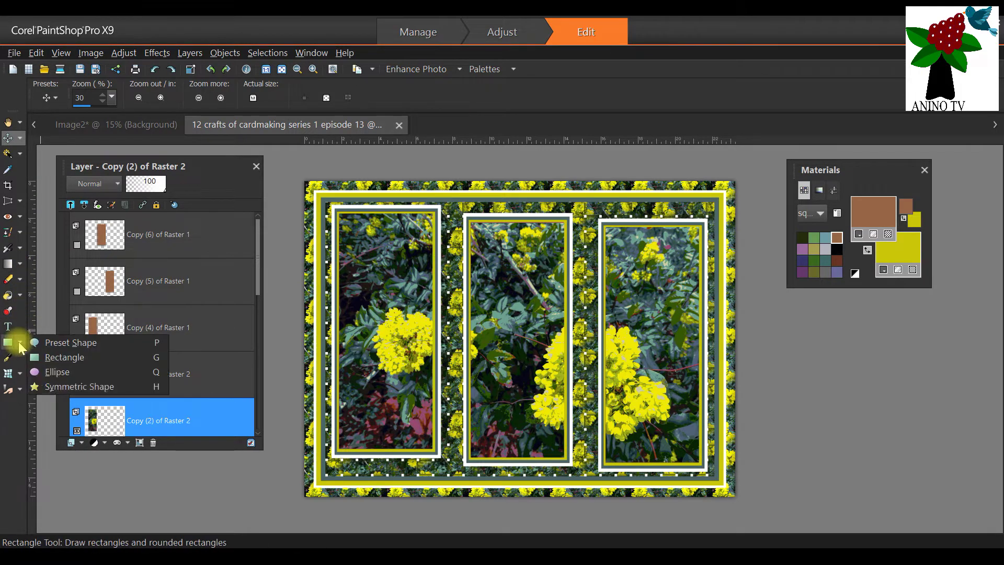
left_click(58, 371)
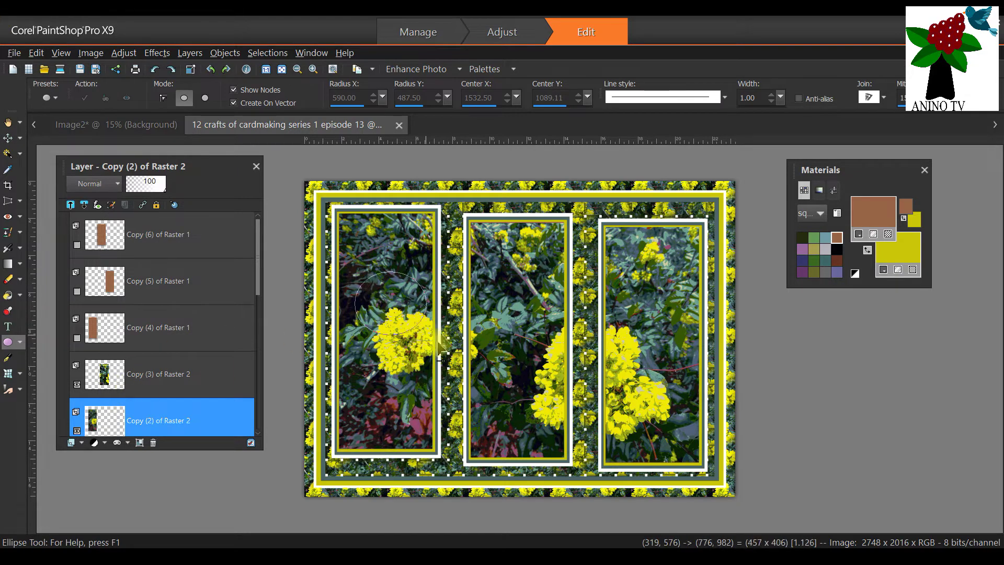
left_click_drag(641, 427, 669, 428)
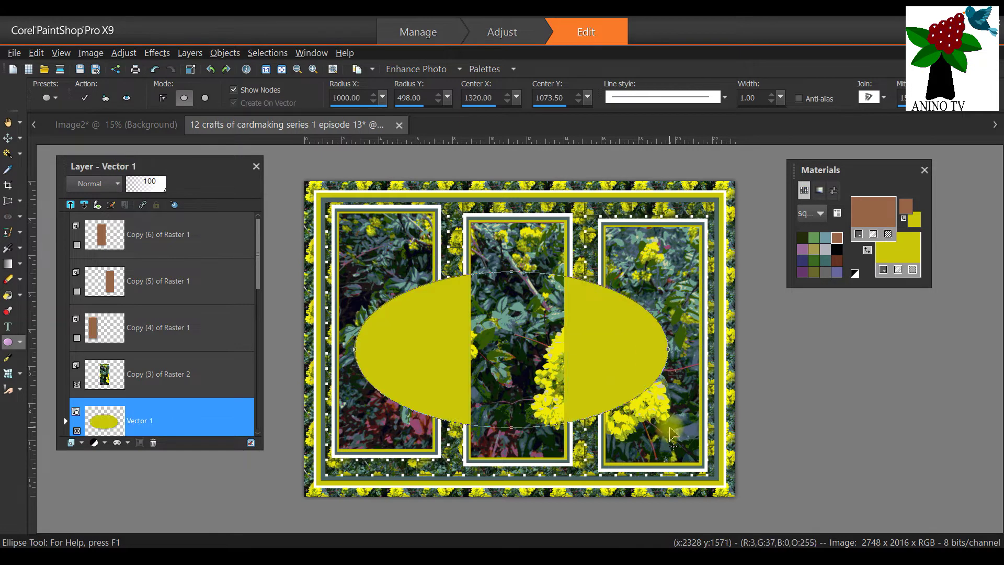
left_click(175, 410)
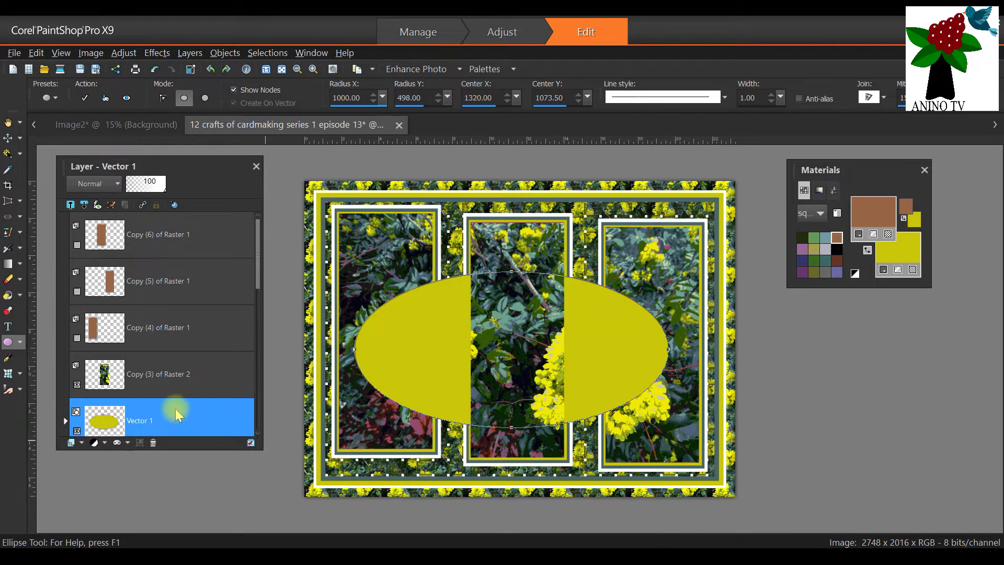
left_click_drag(202, 229, 201, 233)
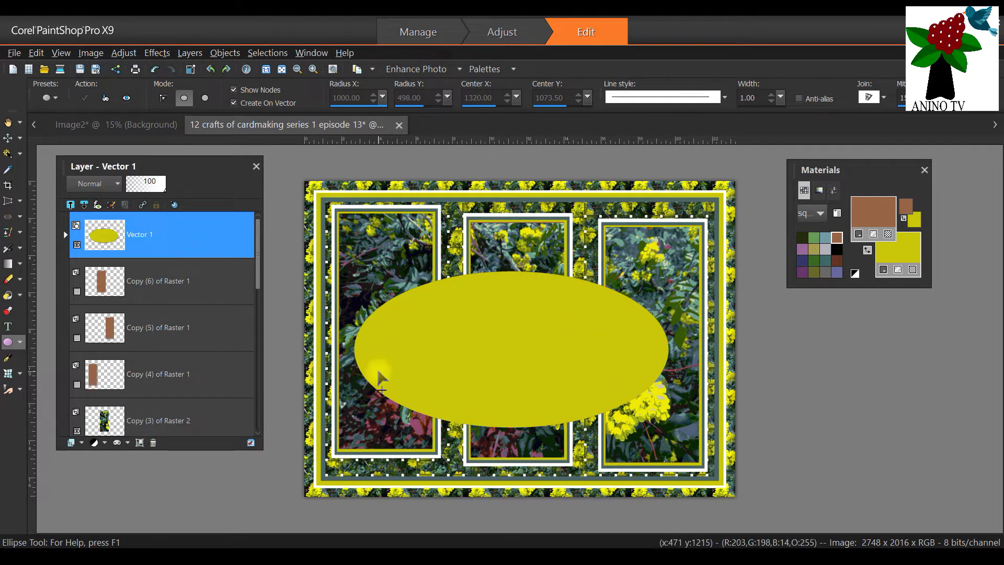
Try to resize the yellow ellipse by switching between the Pick and Ellipse tools
left_click(20, 139)
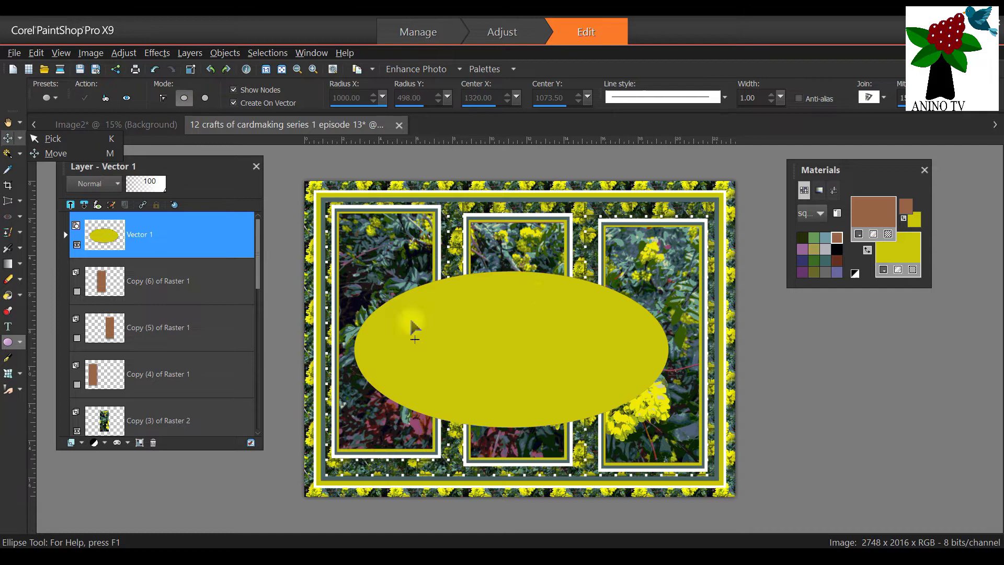
left_click(501, 325)
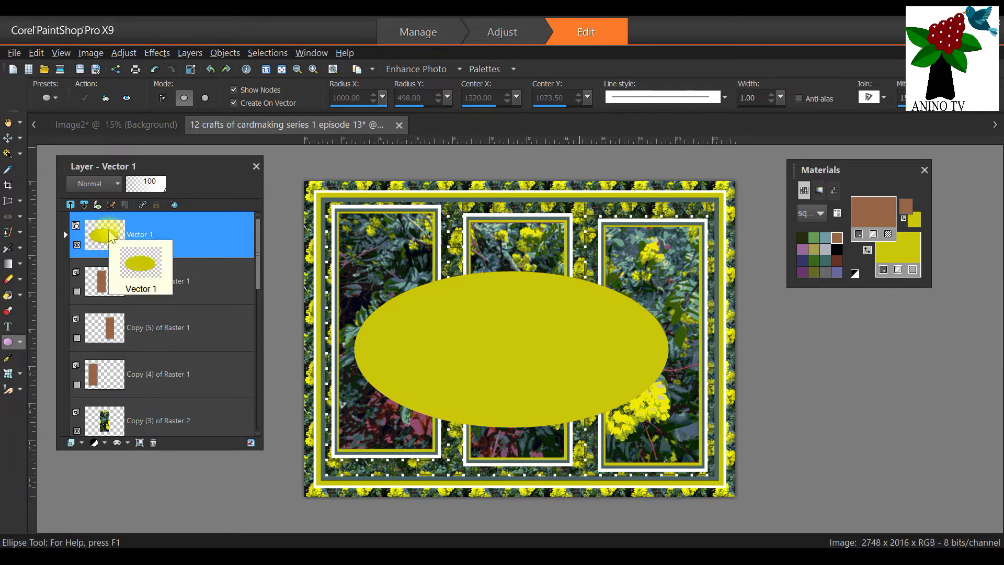
left_click(20, 138)
left_click(41, 139)
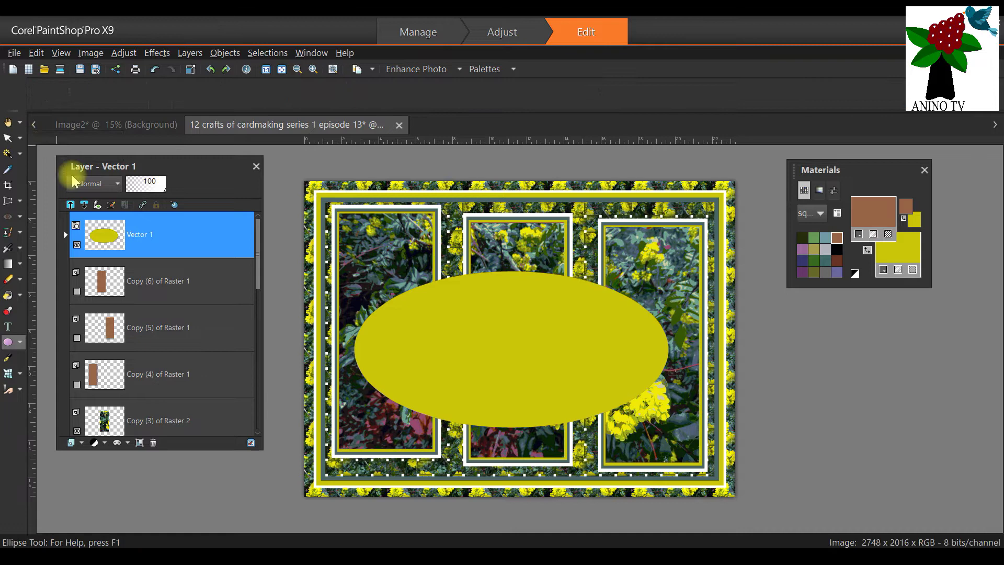
left_click(8, 342)
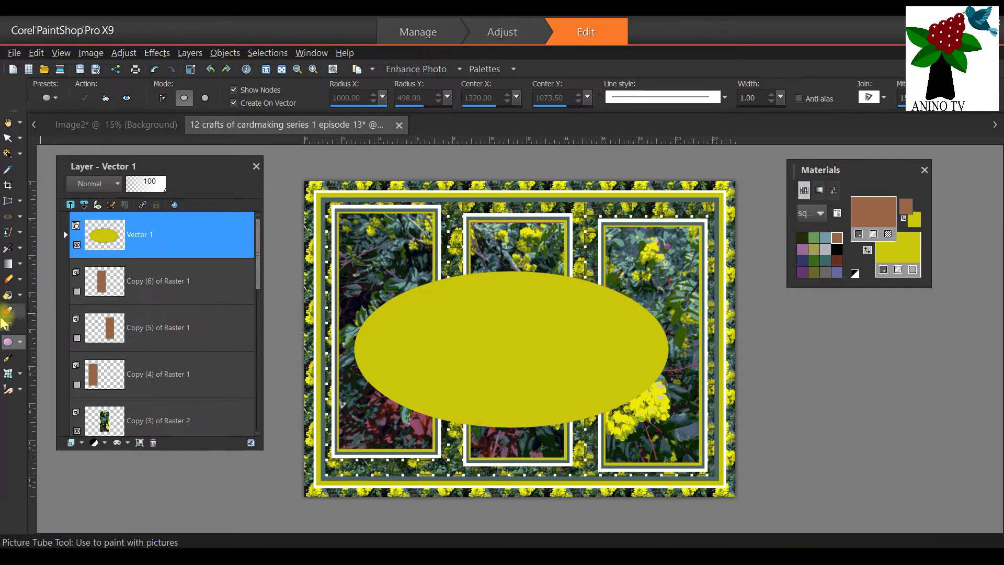
left_click(19, 342)
left_click(58, 372)
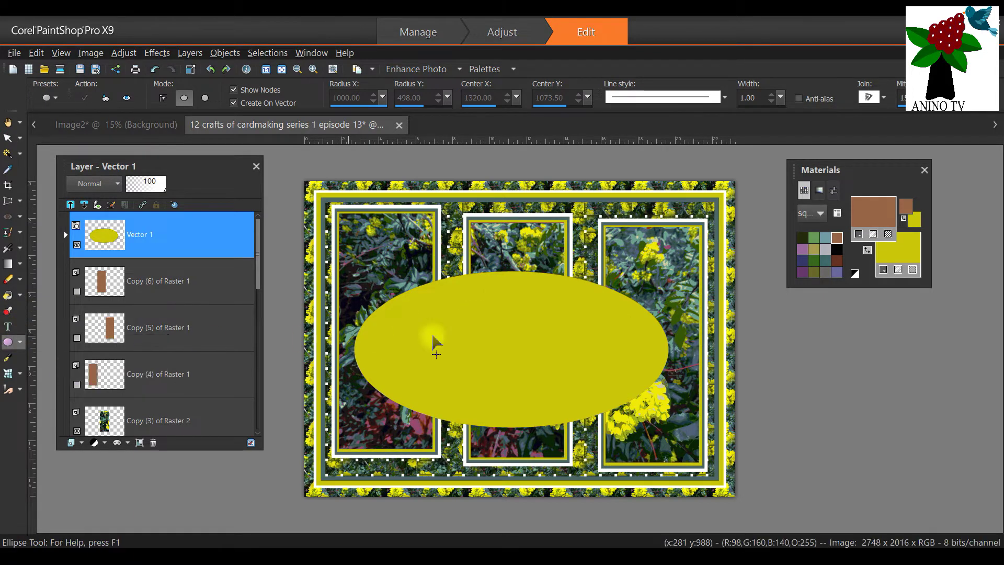
left_click_drag(531, 291, 532, 323)
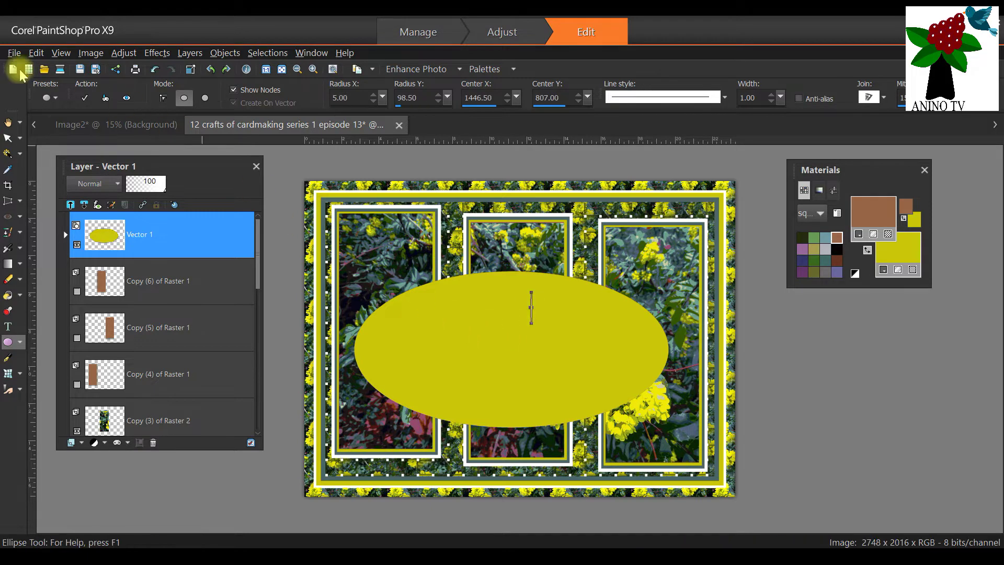
Undo the small stray ellipse, the layer reordering and the large yellow ellipse
left_click(36, 54)
left_click(43, 67)
left_click(37, 53)
left_click(43, 67)
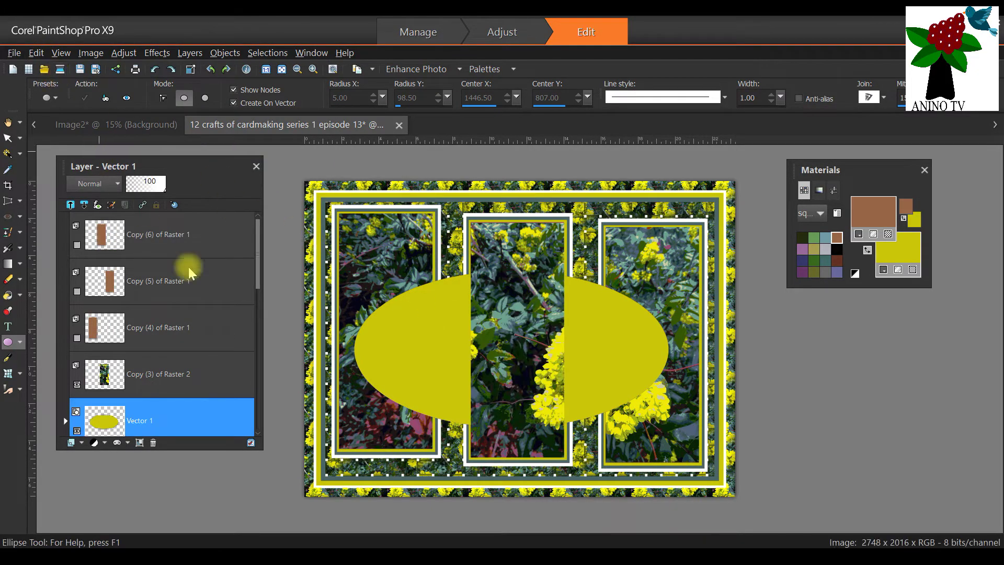
left_click_drag(183, 410, 125, 426)
left_click(36, 53)
left_click(46, 68)
left_click(36, 53)
left_click(50, 67)
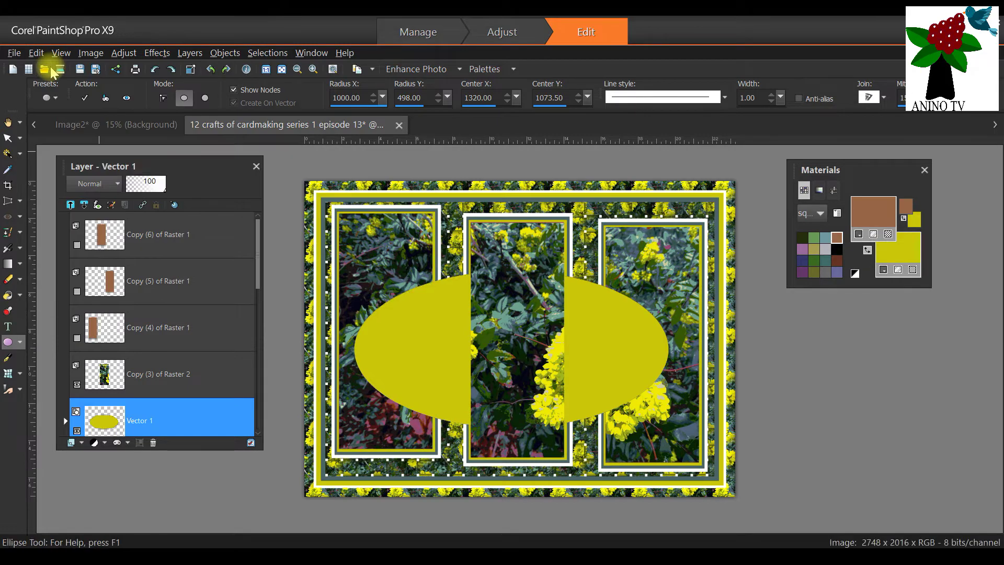
Draw a yellow ellipse above the Copy (6) of Raster 1 layer and adjust its radii to about 938 by 548 pixels
left_click(201, 234)
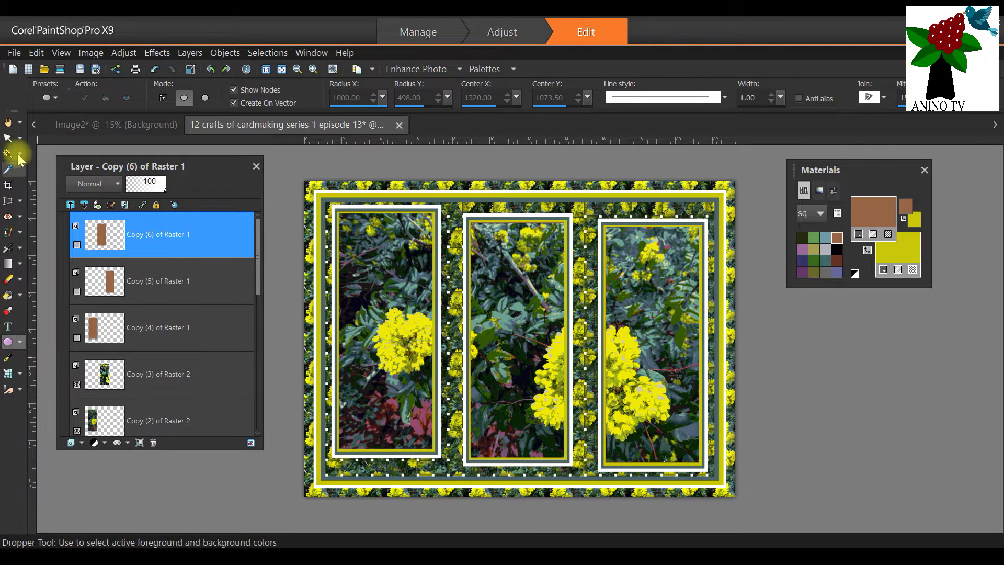
left_click(19, 344)
left_click(52, 373)
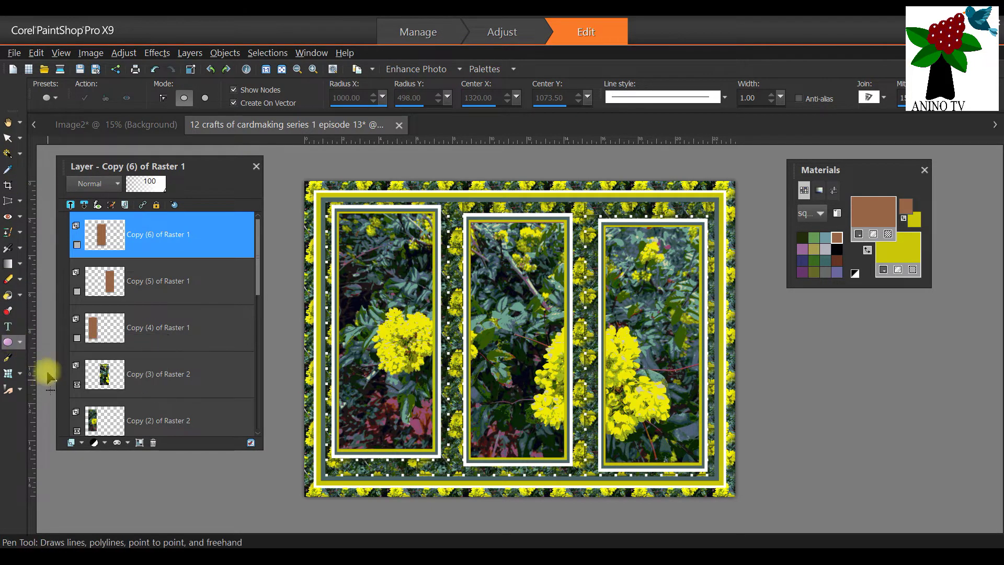
left_click(21, 345)
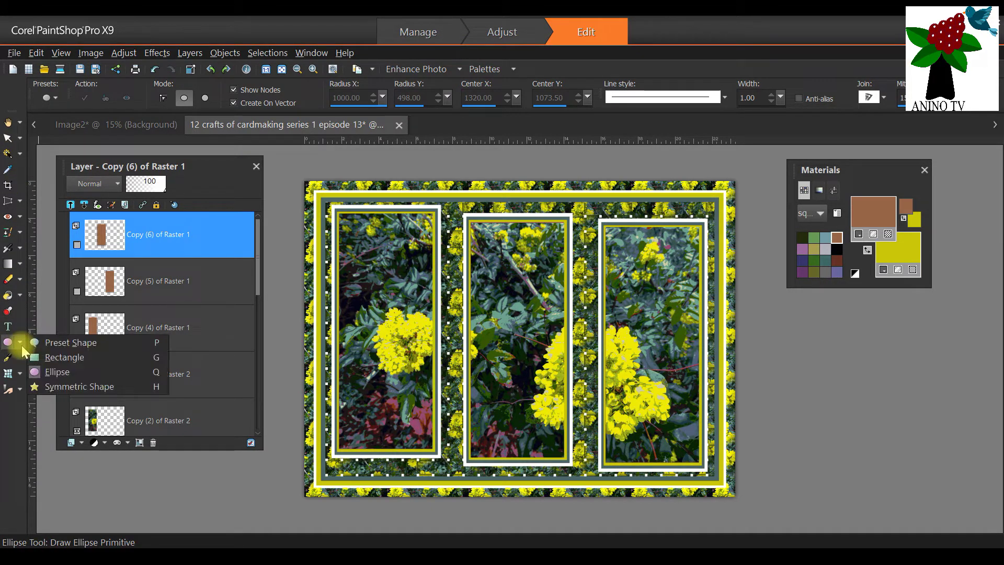
left_click(78, 375)
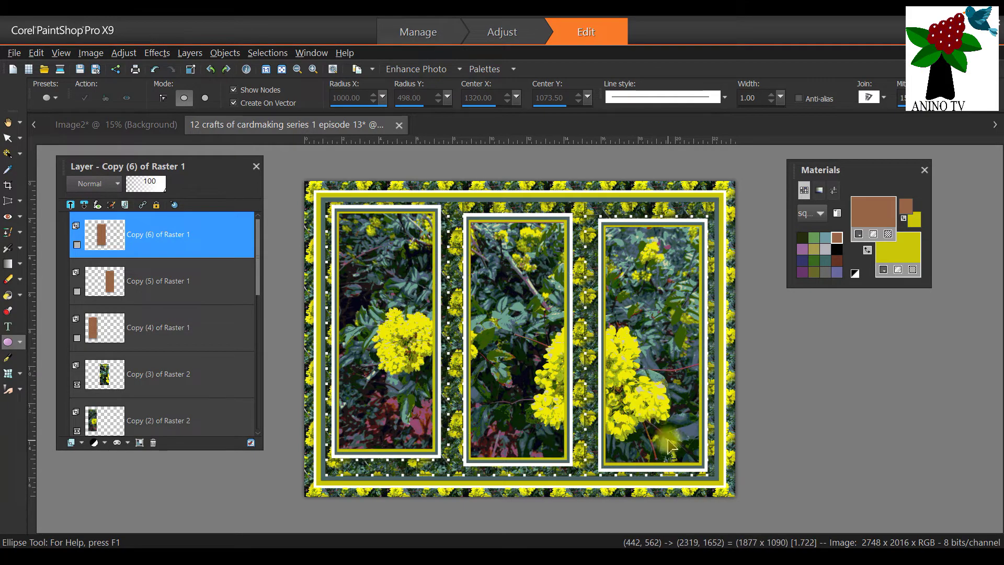
left_click_drag(671, 446, 669, 442)
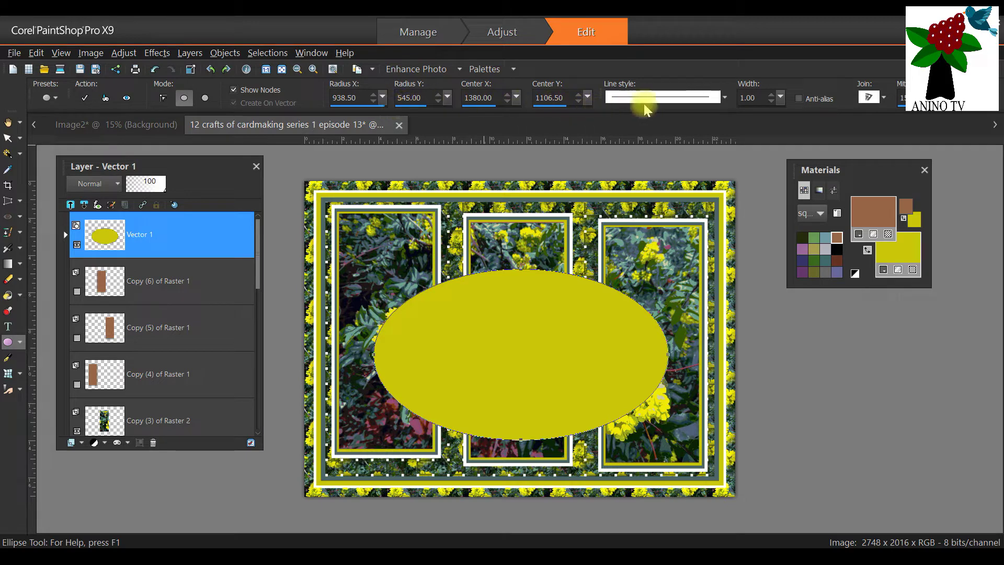
left_click_drag(521, 272, 525, 242)
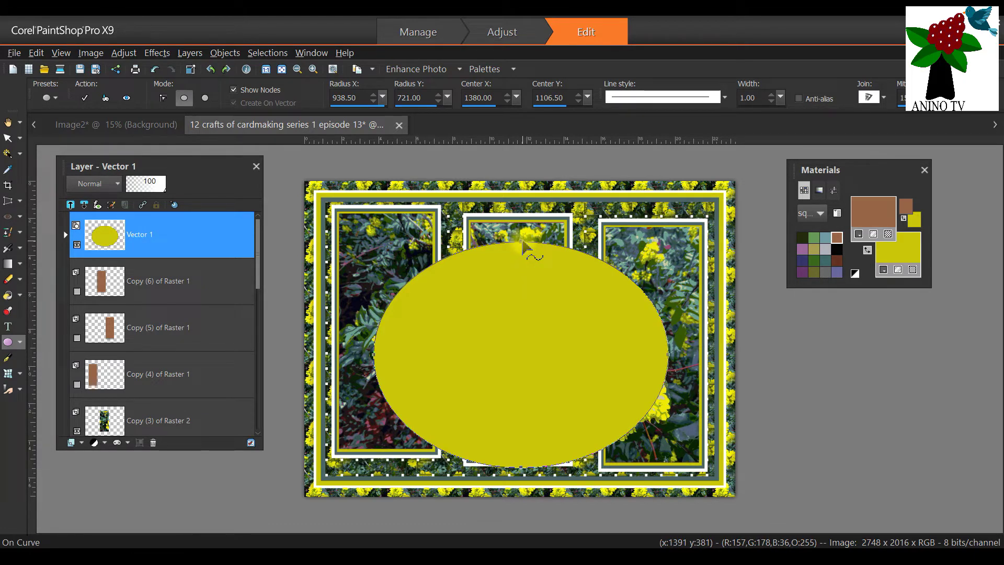
left_click_drag(525, 245, 530, 273)
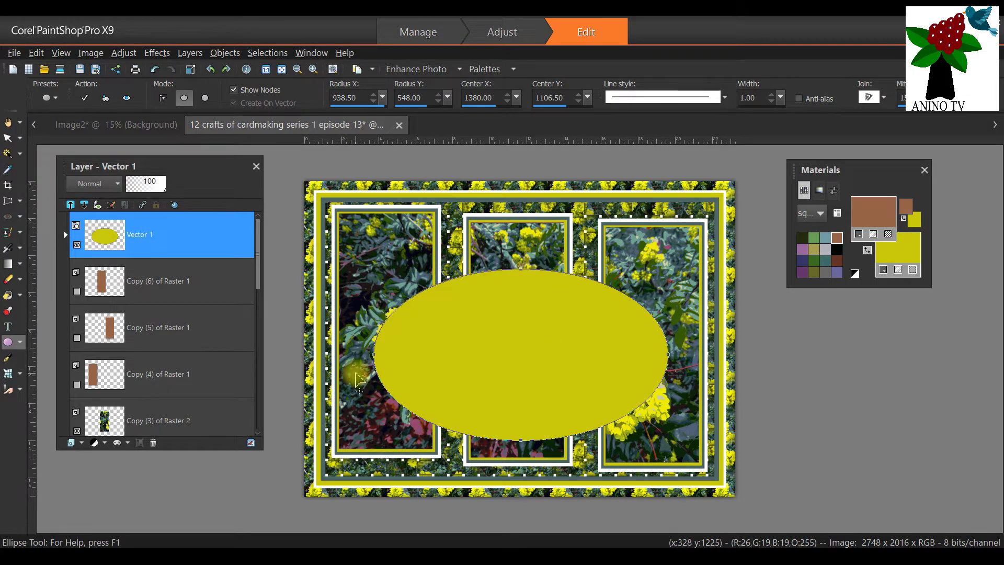
Convert the Vector 1 ellipse layer to a raster layer and duplicate it
left_click(171, 234)
right_click(170, 231)
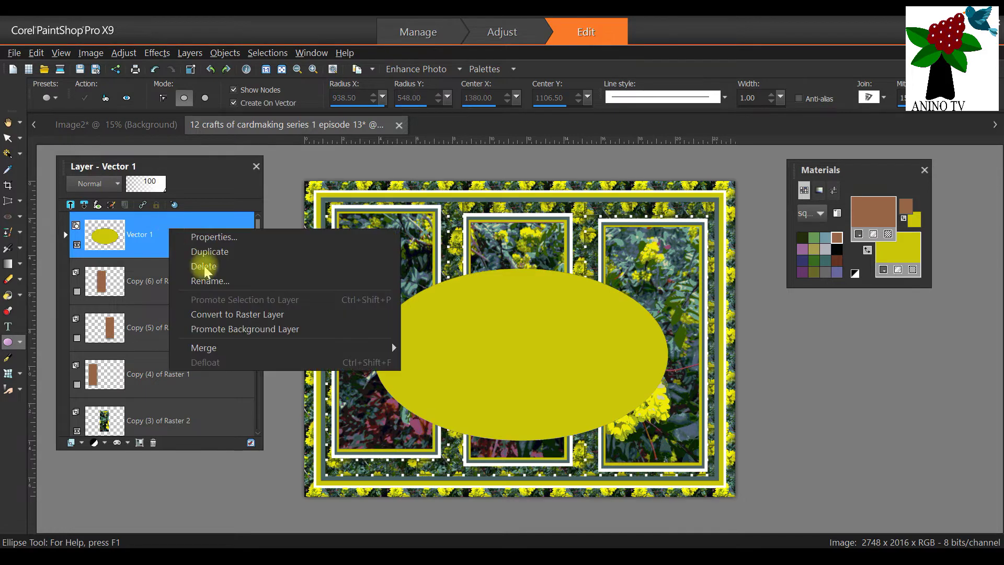
left_click(266, 320)
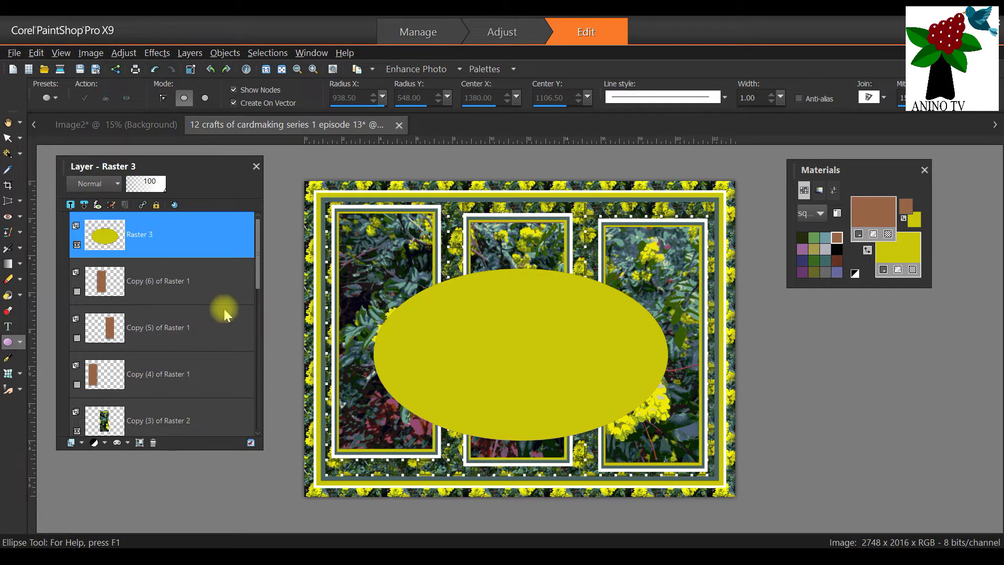
right_click(147, 231)
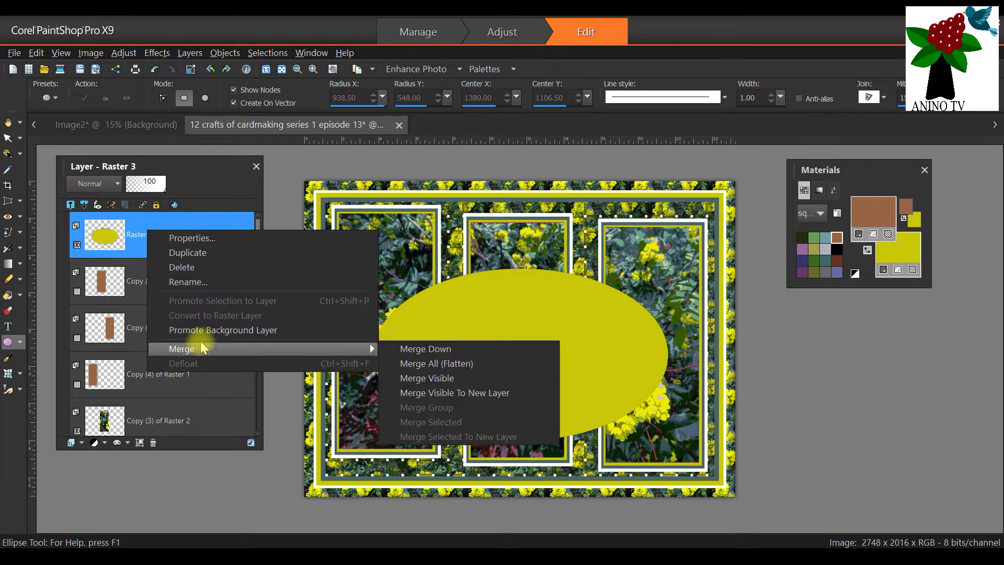
left_click(179, 168)
right_click(148, 237)
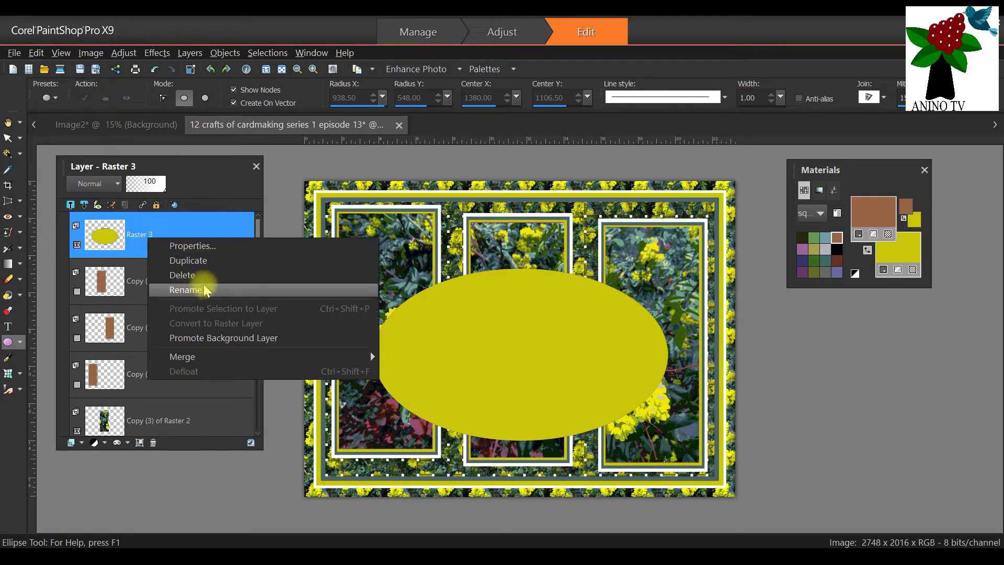
left_click(218, 262)
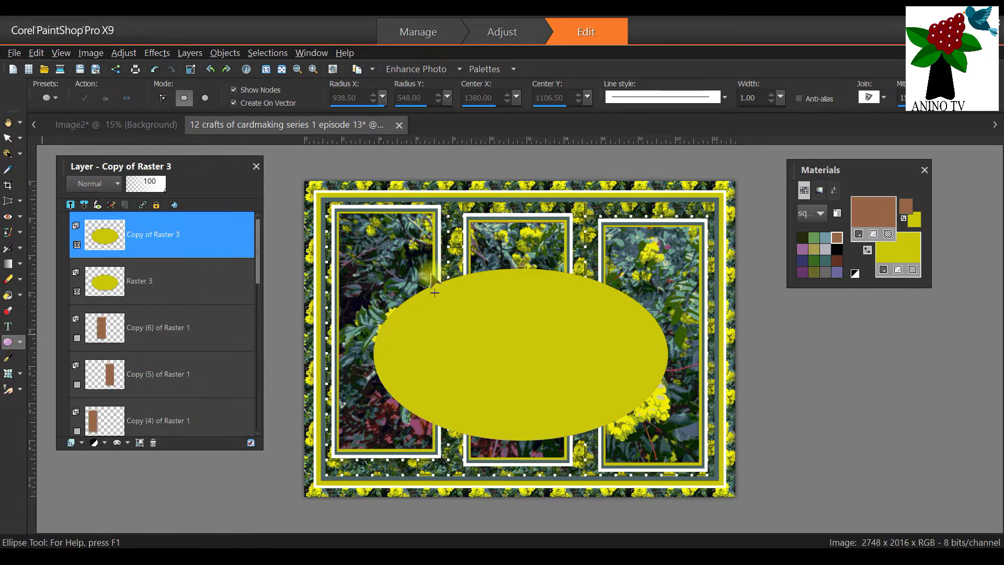
Sample the grey-teal frame colour as the foreground and flood fill the duplicated ellipse with it
left_click(8, 169)
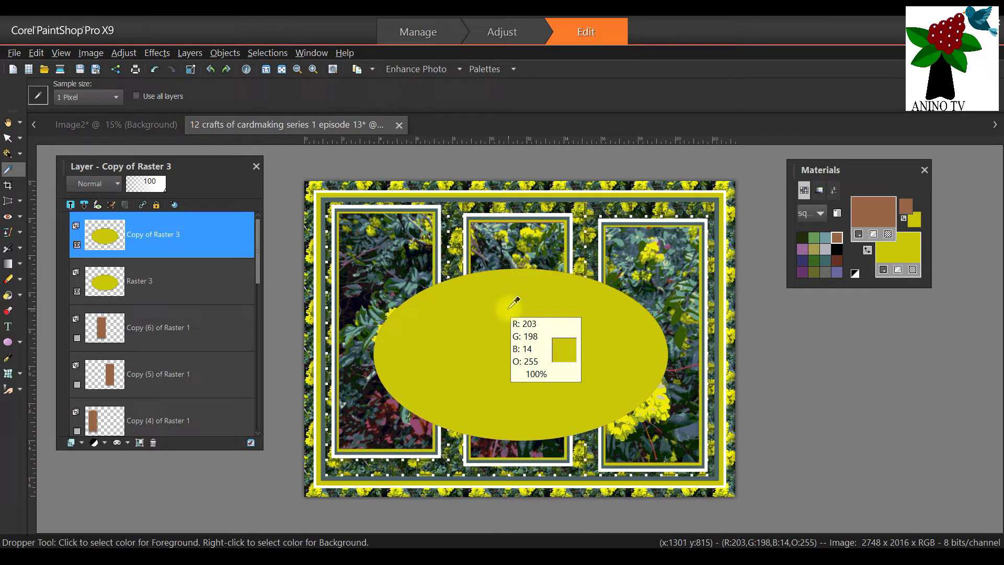
left_click(437, 204)
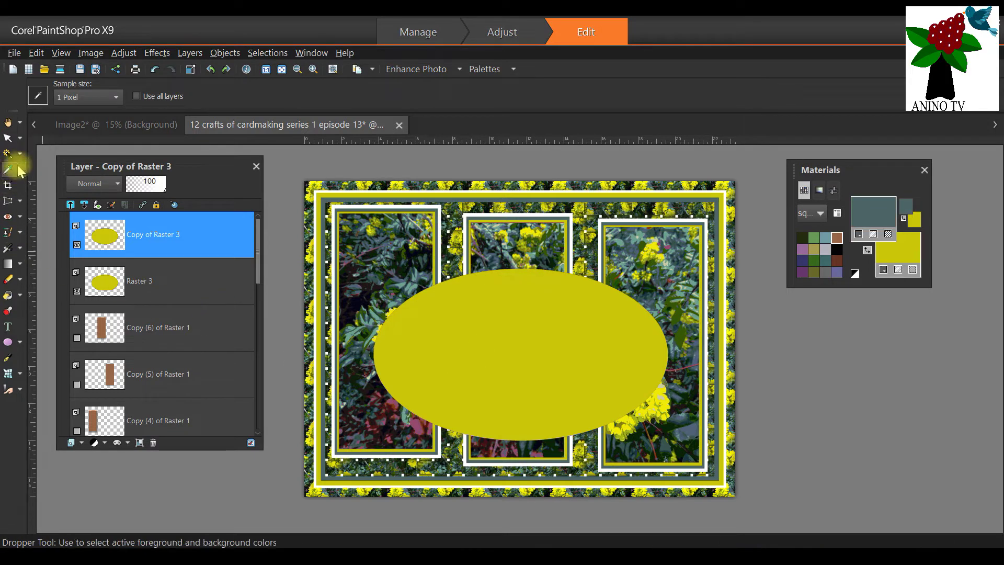
mouse_move(86, 227)
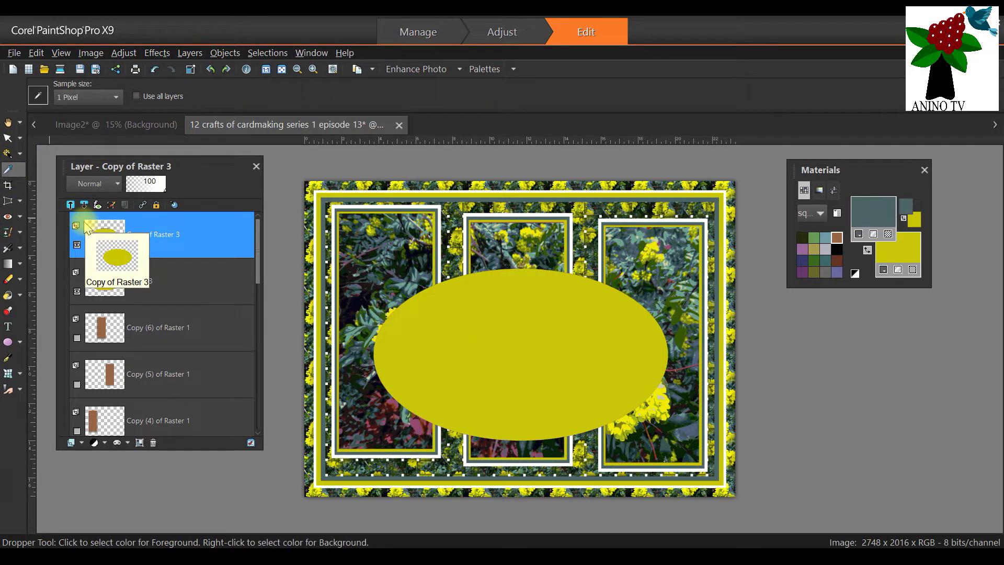
left_click(8, 294)
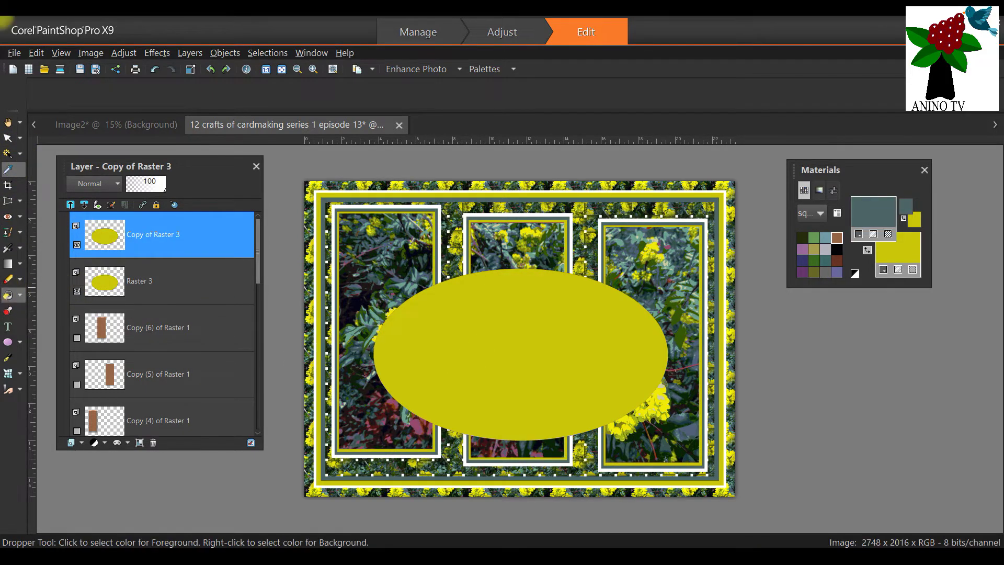
left_click(505, 344)
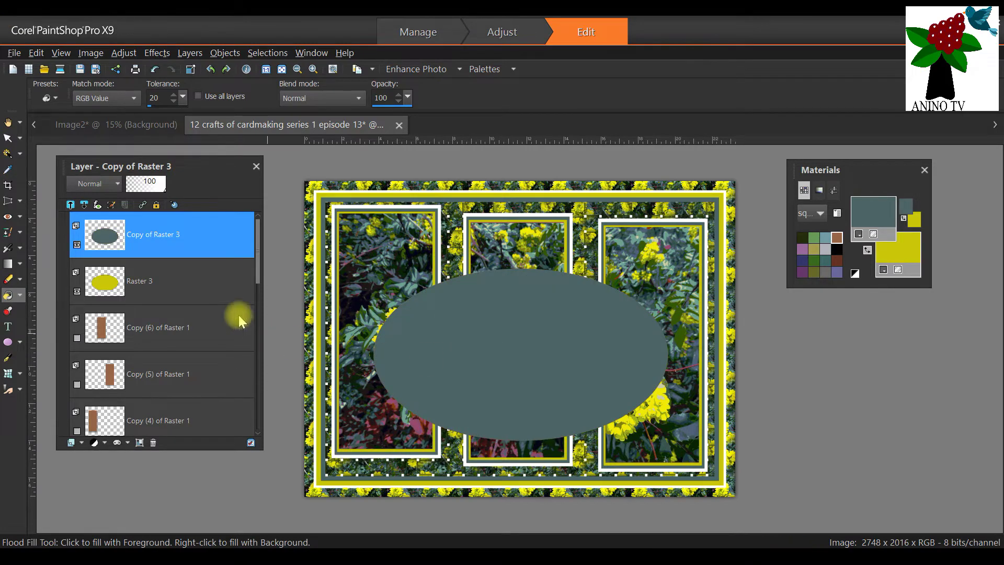
Resize only the Copy of Raster 3 layer by percentage to 95 width and 98 height, with the aspect ratio unlocked
left_click(8, 138)
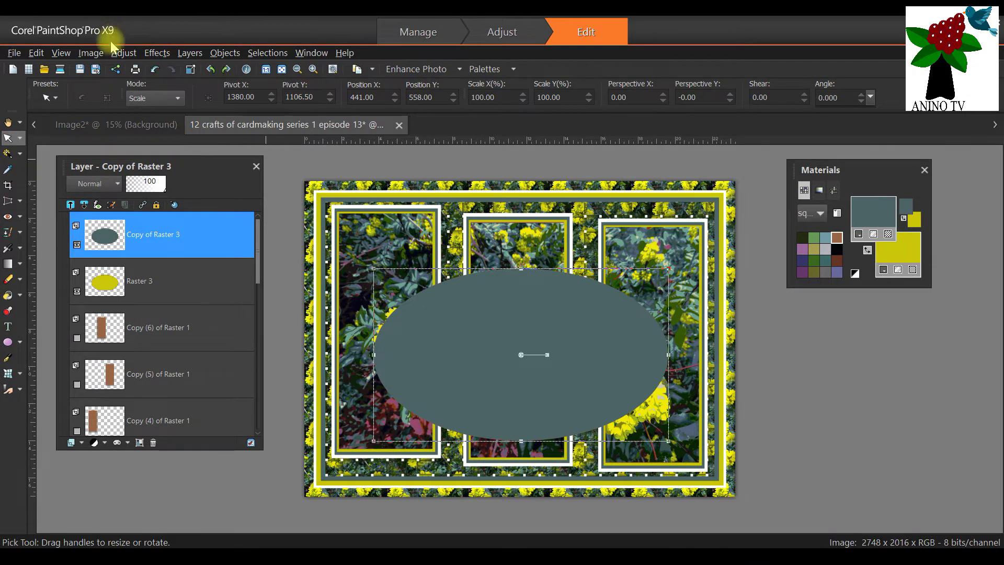
left_click(91, 52)
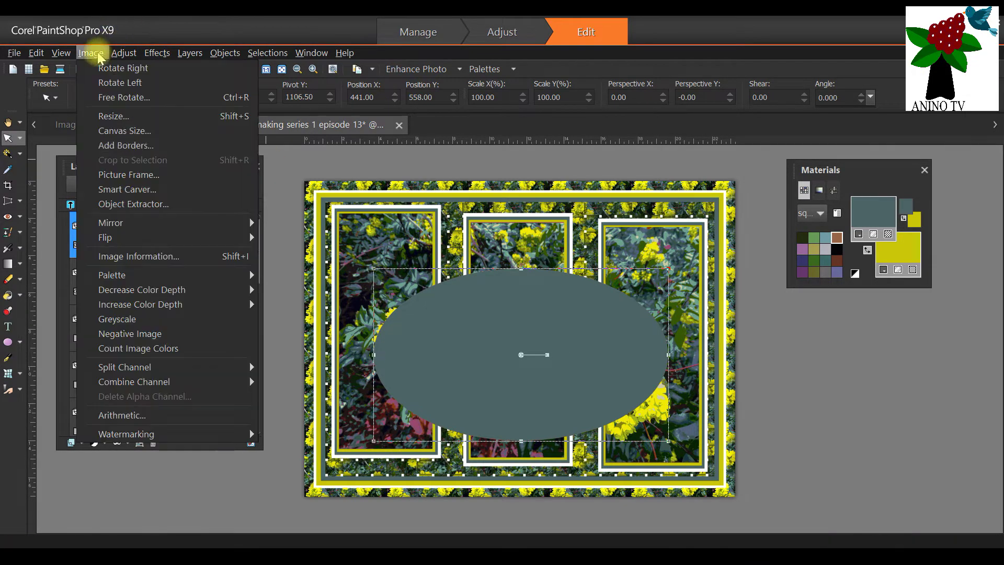
left_click(155, 118)
left_click_drag(535, 82, 857, 112)
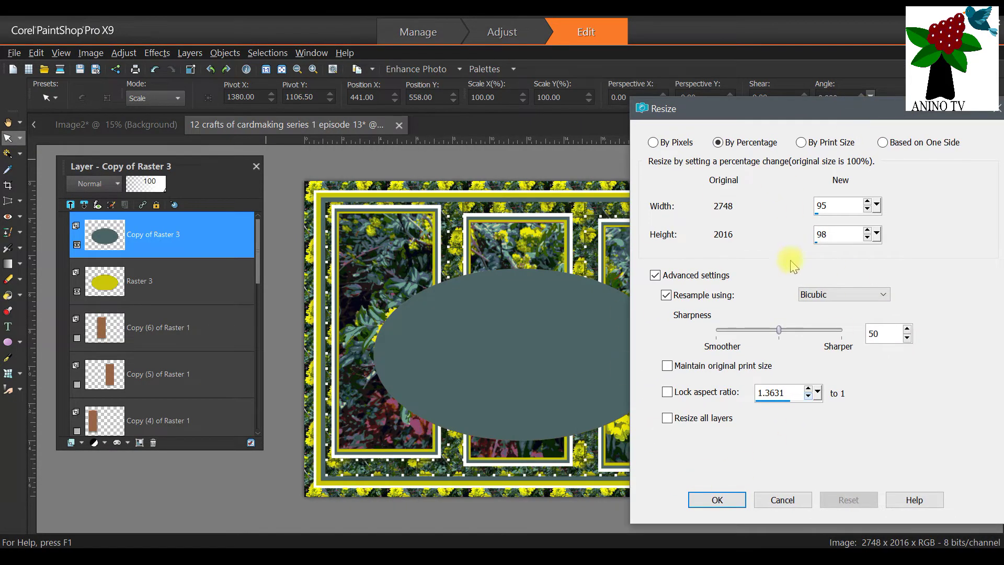
left_click_drag(728, 111, 580, 90)
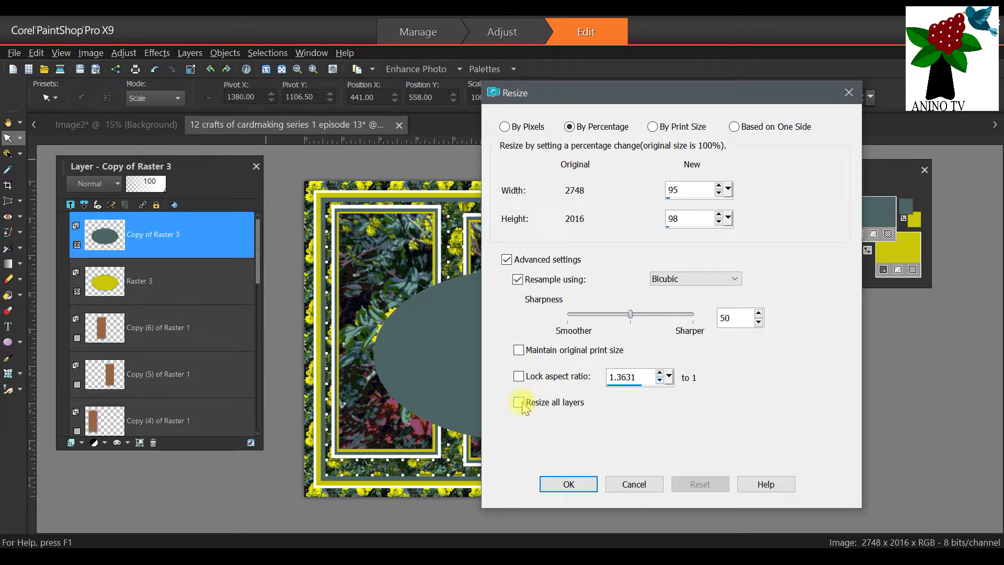
left_click(561, 485)
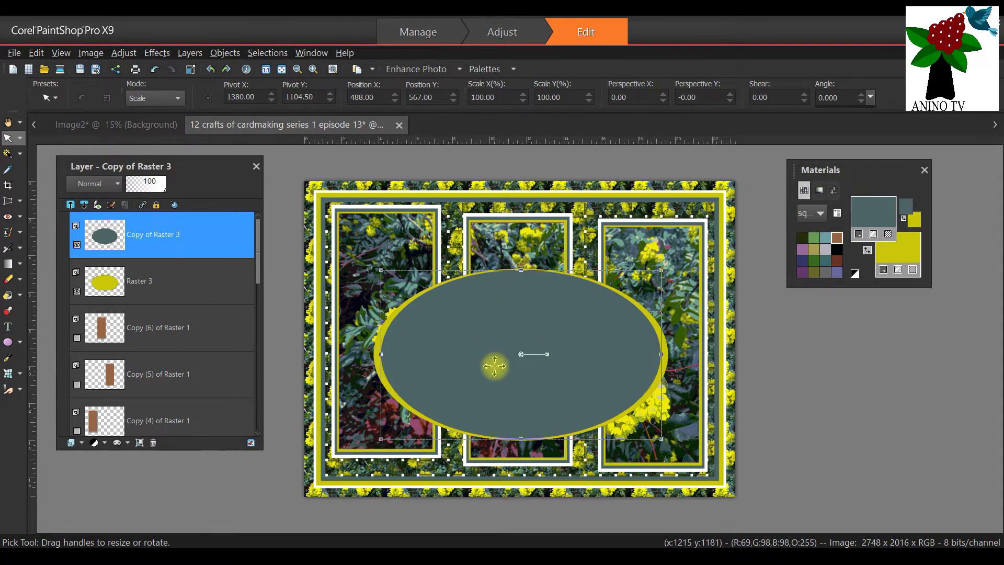
Undo the last resize and resize the Copy of Raster 3 layer to 95 percent width and 95 percent height
left_click(36, 53)
left_click(68, 68)
left_click(91, 52)
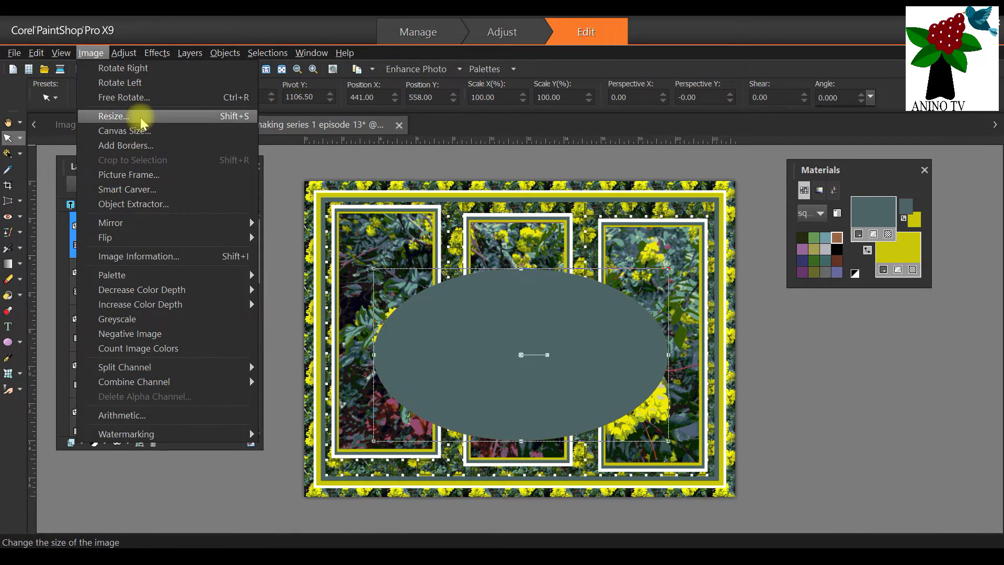
left_click(141, 121)
left_click(513, 206)
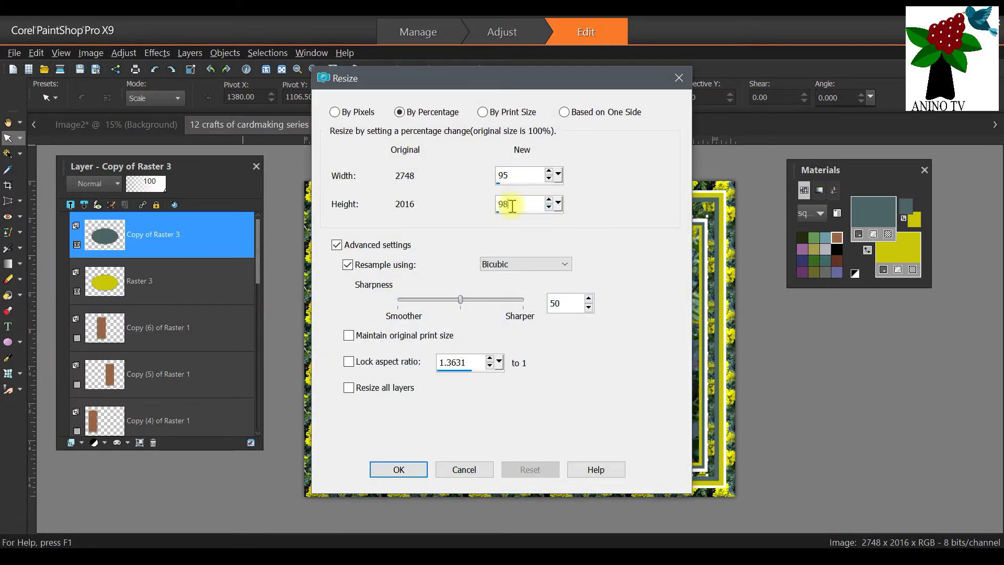
key("BackSpace")
type("5")
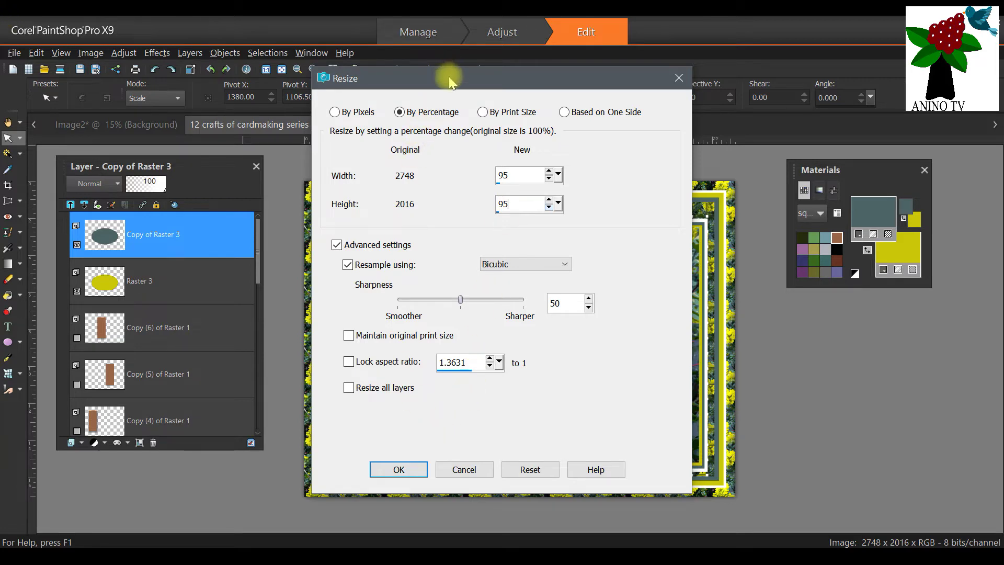
left_click(411, 469)
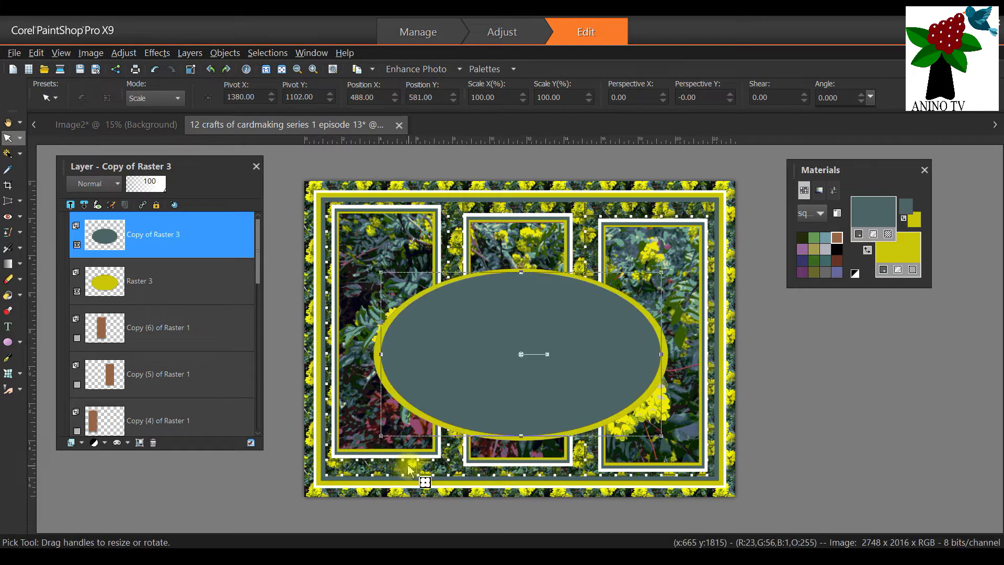
Duplicate the Copy of Raster 3 layer and flood fill the duplicated ellipse with white
right_click(155, 227)
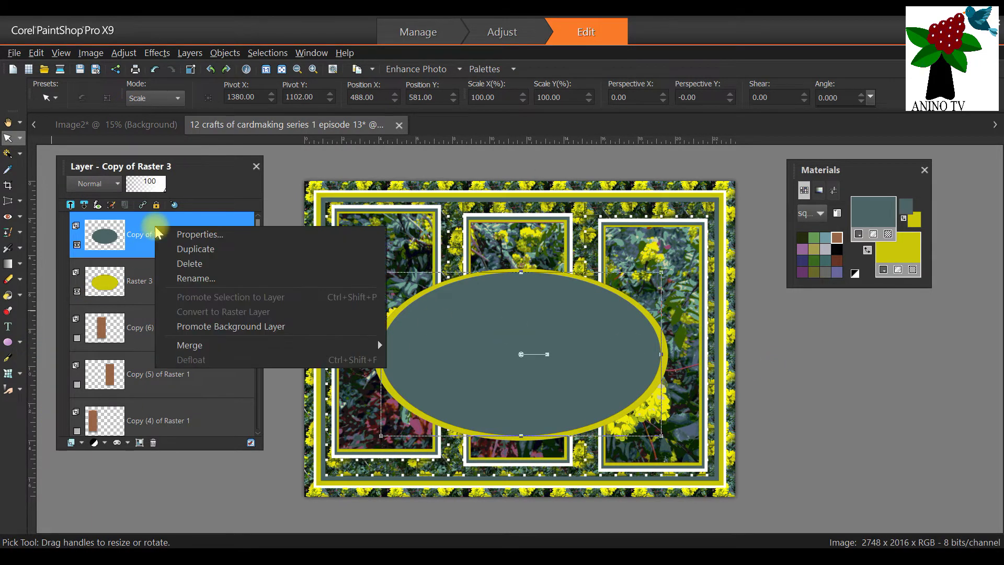
left_click(211, 250)
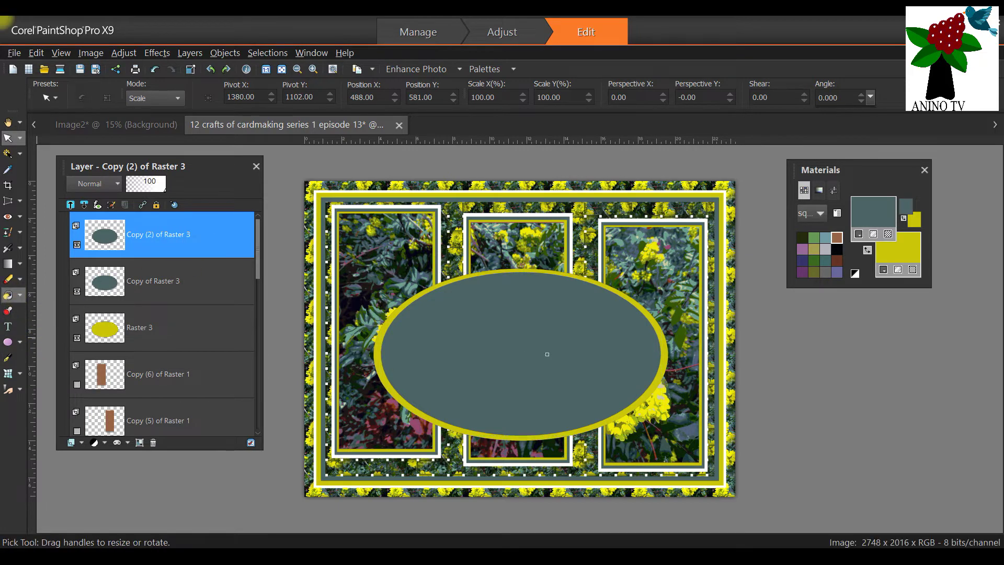
left_click(8, 295)
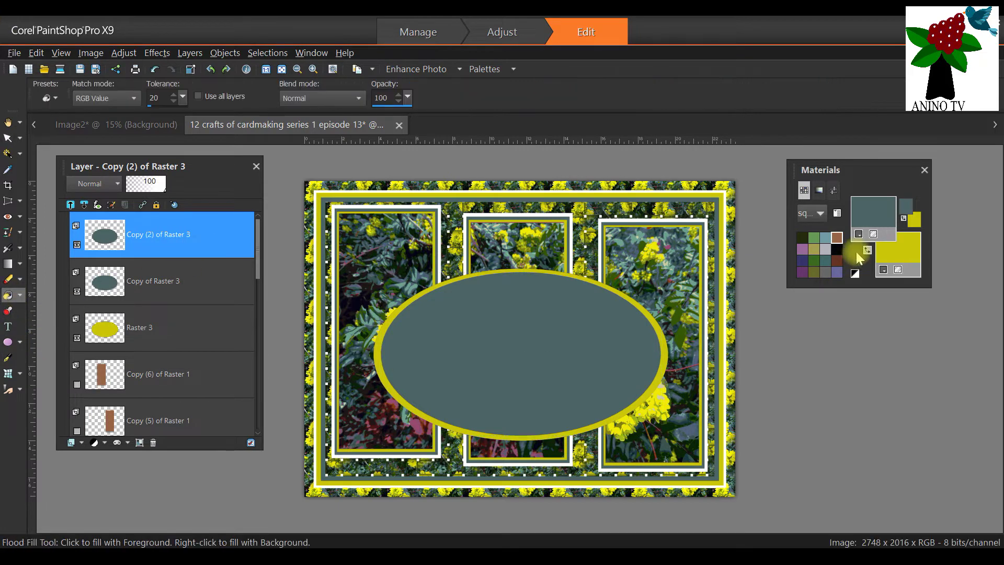
left_click(869, 219)
left_click(617, 212)
left_click(575, 495)
left_click(536, 348)
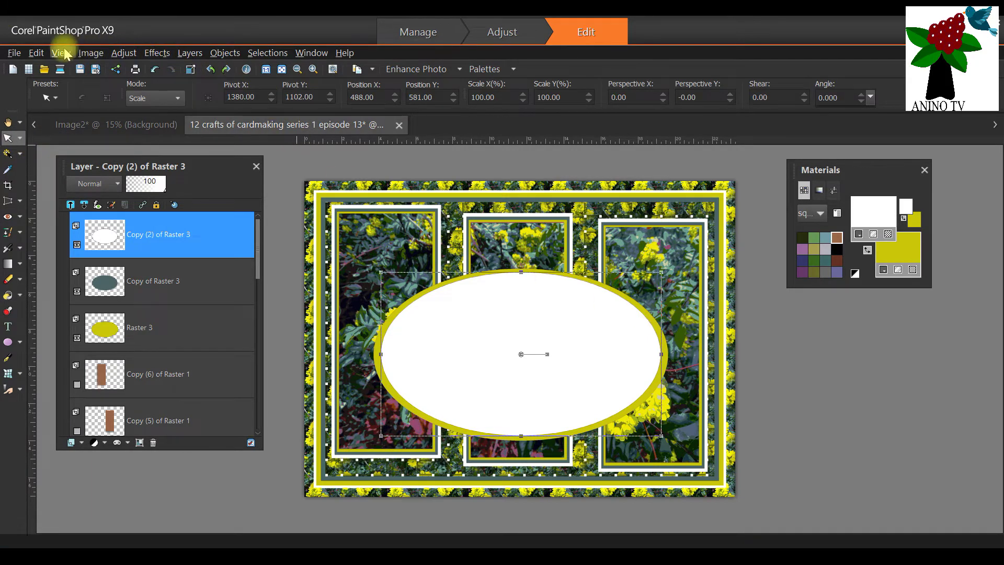
Resize the white ellipse layer, Copy (2) of Raster 3, using the same percentage settings as the previous ellipse
left_click(90, 53)
left_click(682, 313)
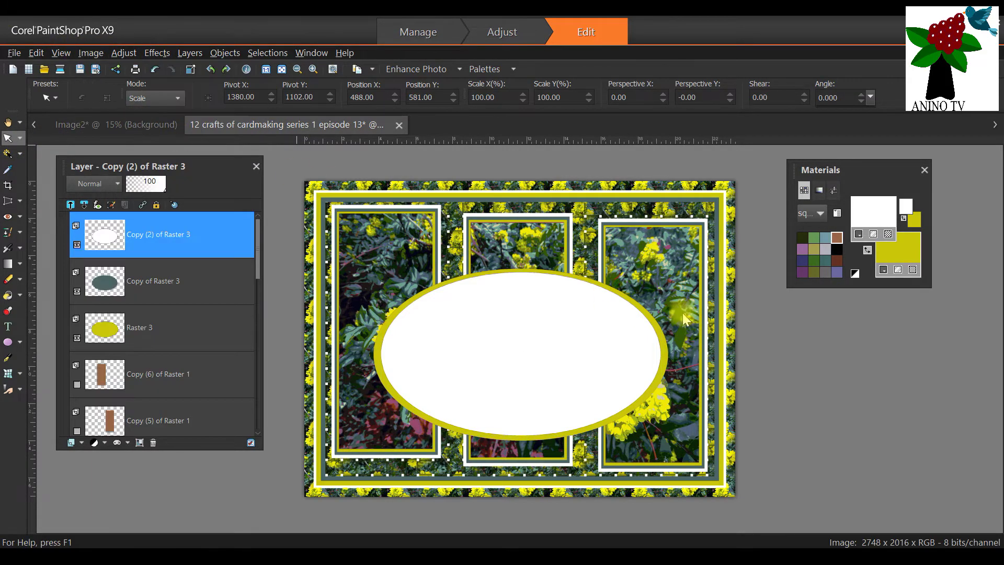
left_click(400, 470)
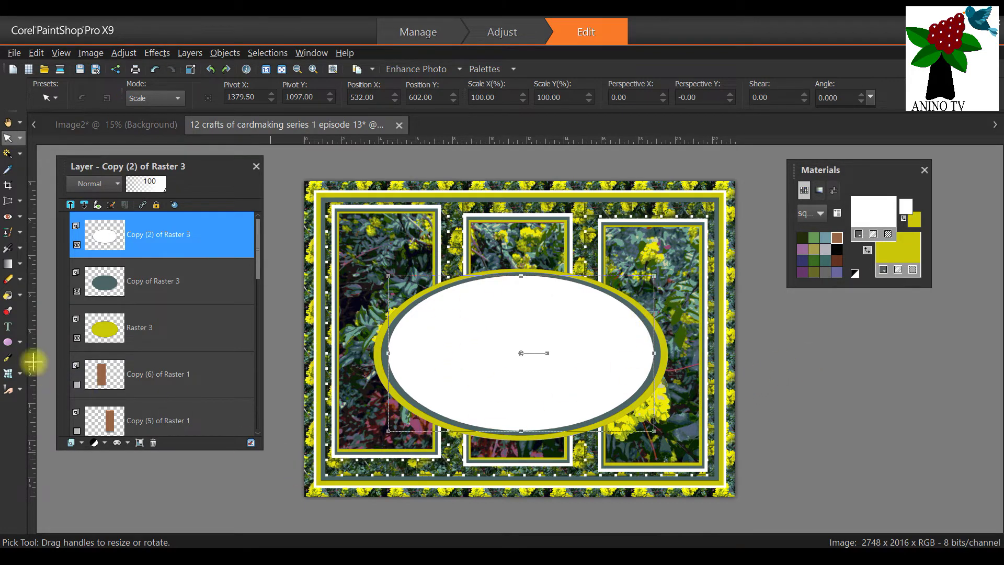
Activate the Text tool and set the foreground material to the current flower pattern at a scale of 10
left_click(9, 327)
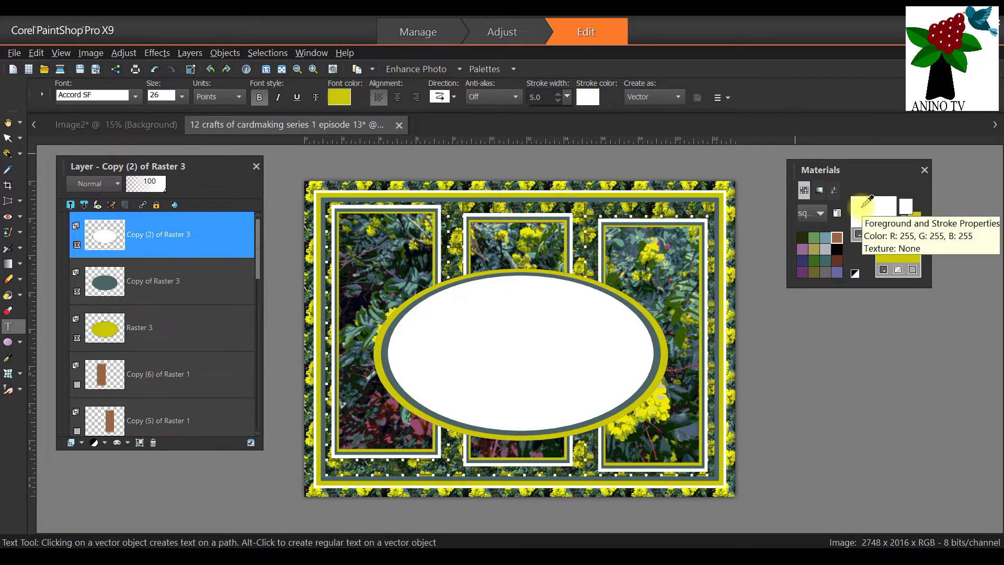
left_click(860, 199)
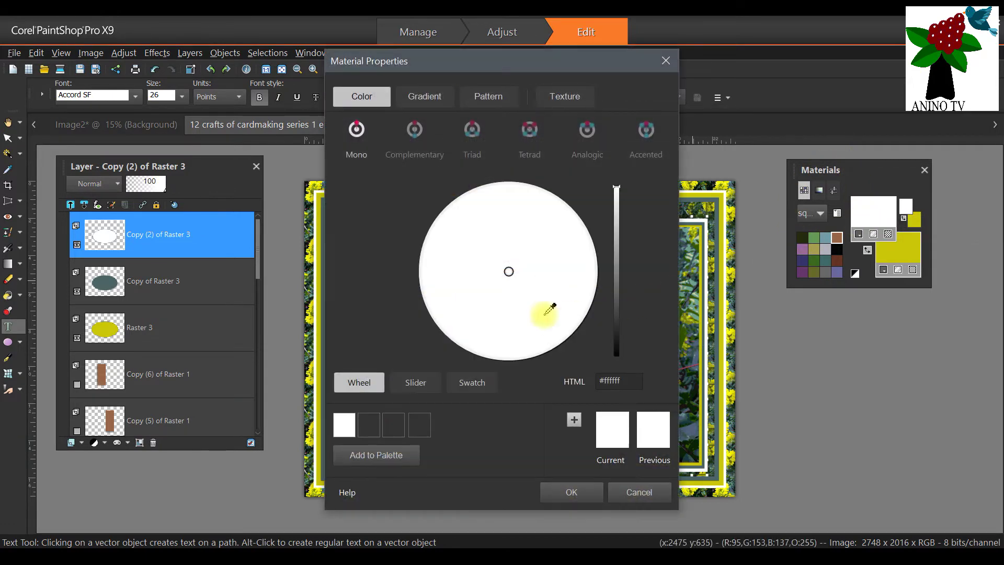
left_click(491, 97)
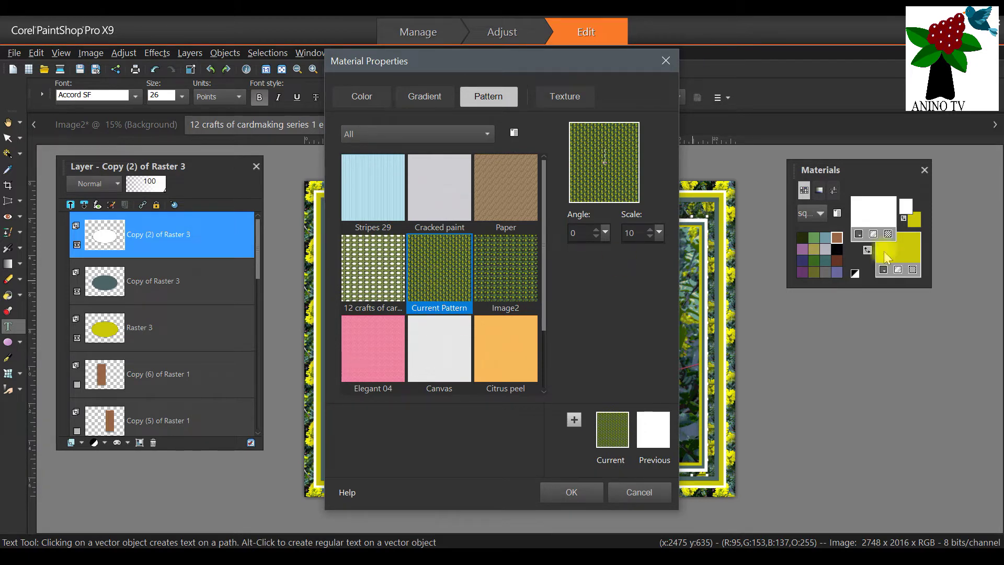
left_click_drag(650, 235, 625, 239)
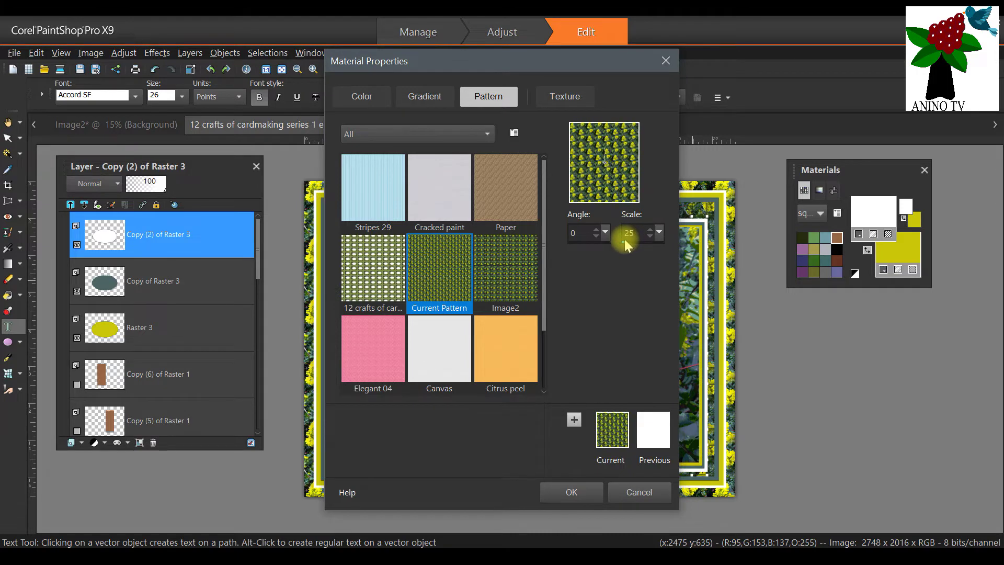
left_click_drag(624, 240, 613, 237)
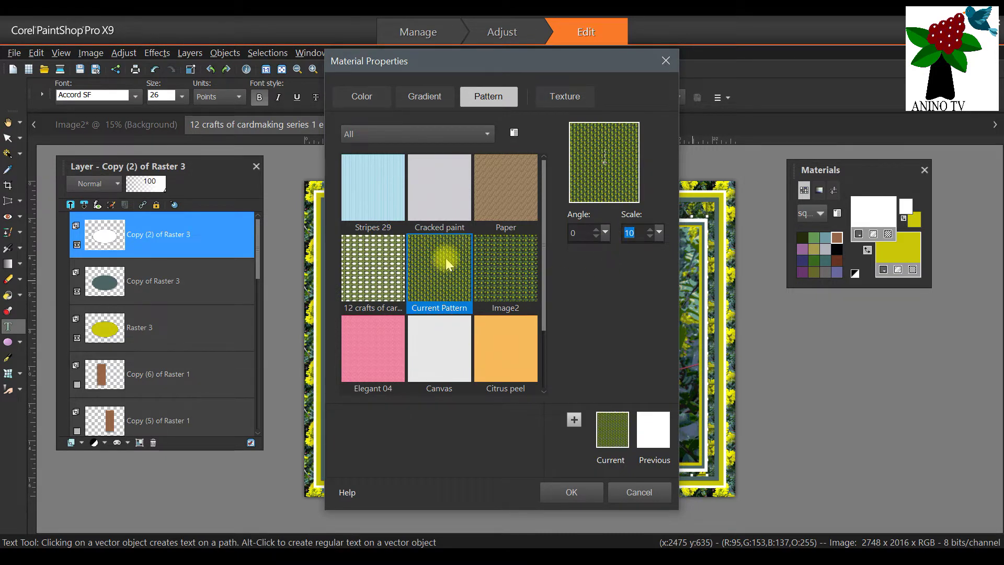
left_click(572, 492)
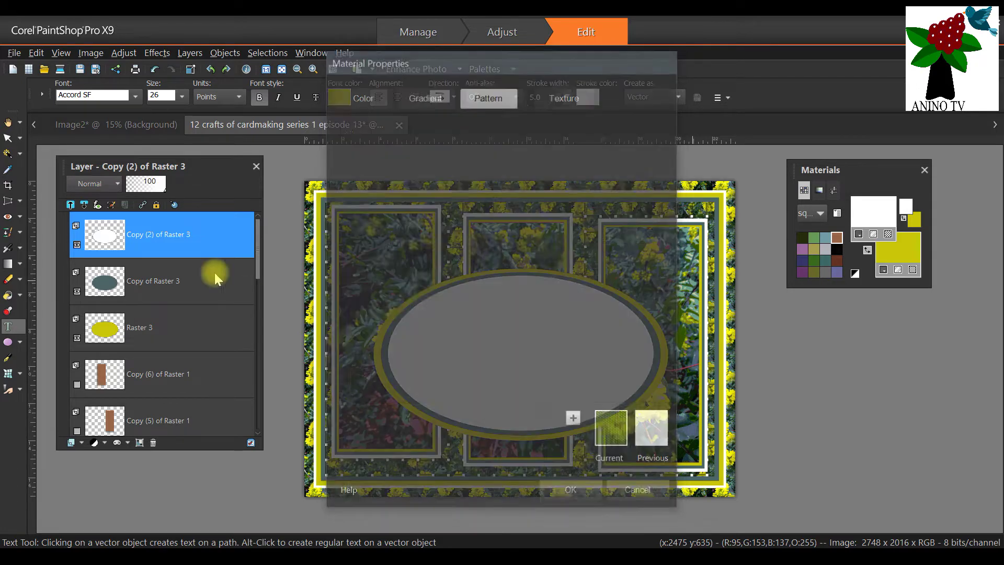
Hide the Background layer and show the Copy of Background layer in Image2, and return to the card document
left_click(101, 126)
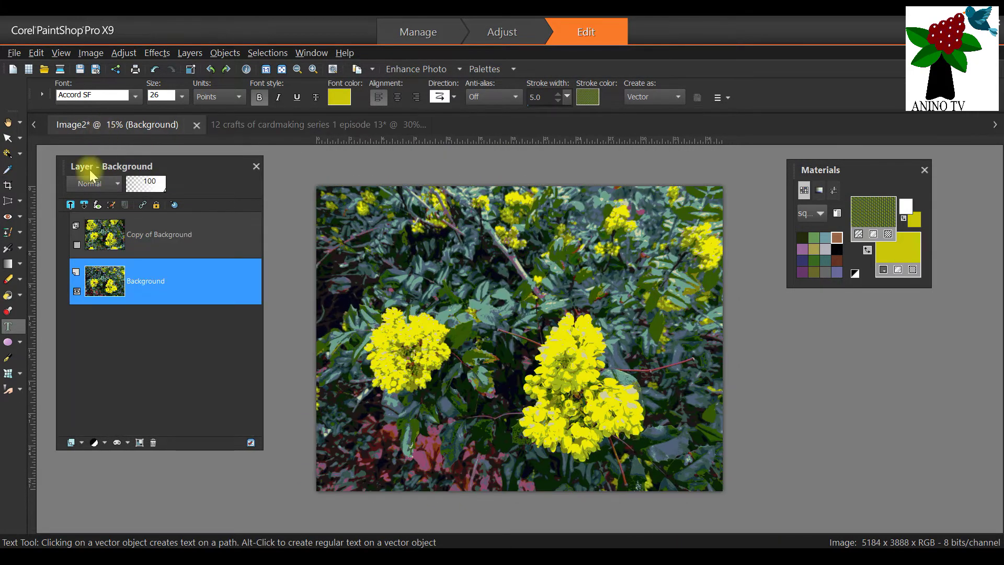
left_click(77, 291)
left_click(77, 244)
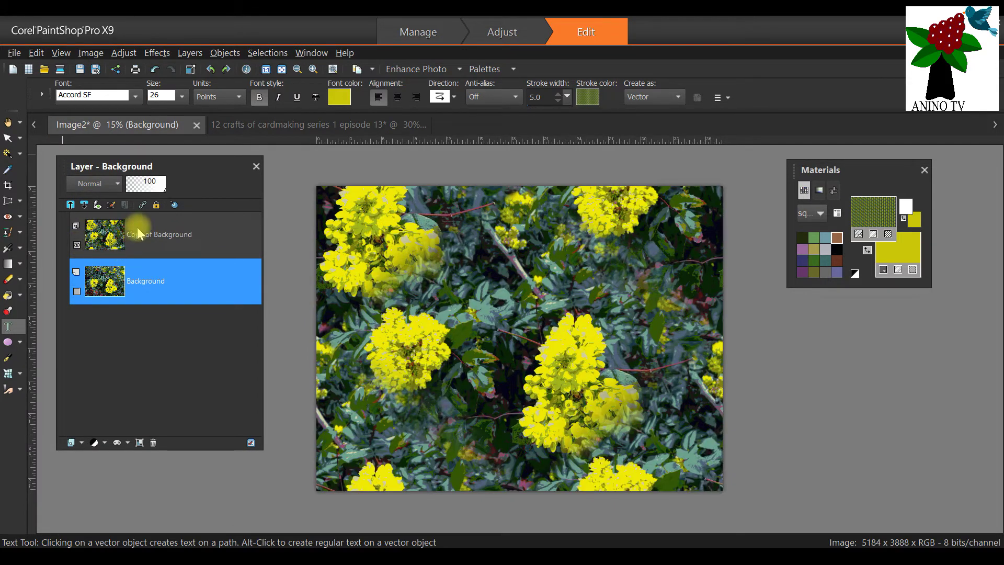
left_click(378, 125)
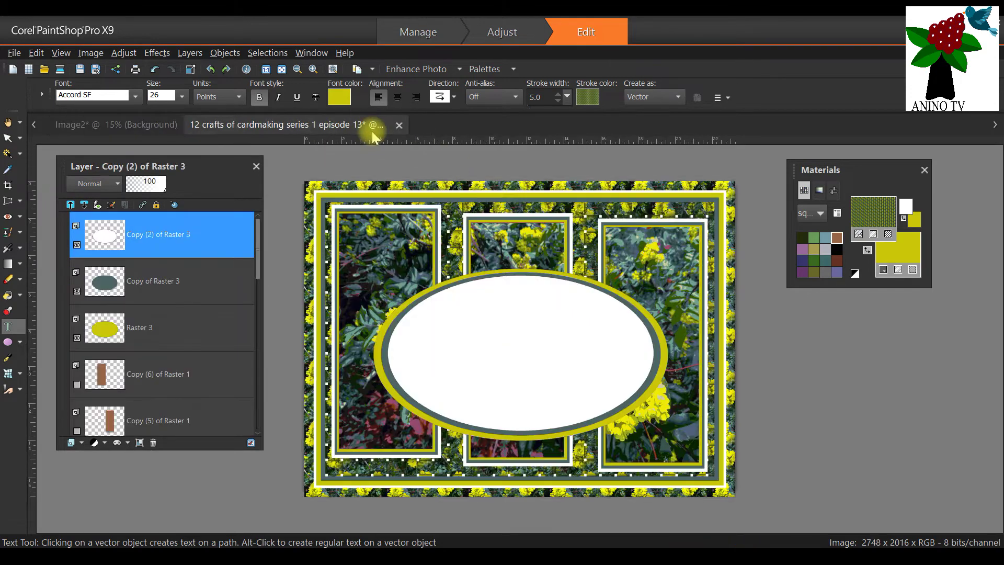
Check the angle and scale of the foreground's current pattern in its material properties
left_click(878, 216)
double_click(575, 232)
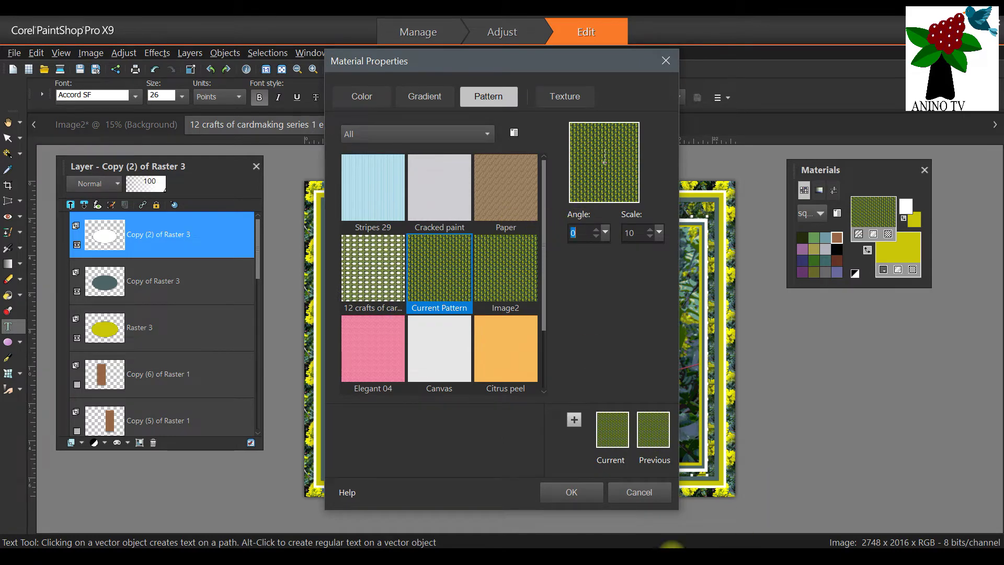
left_click(596, 492)
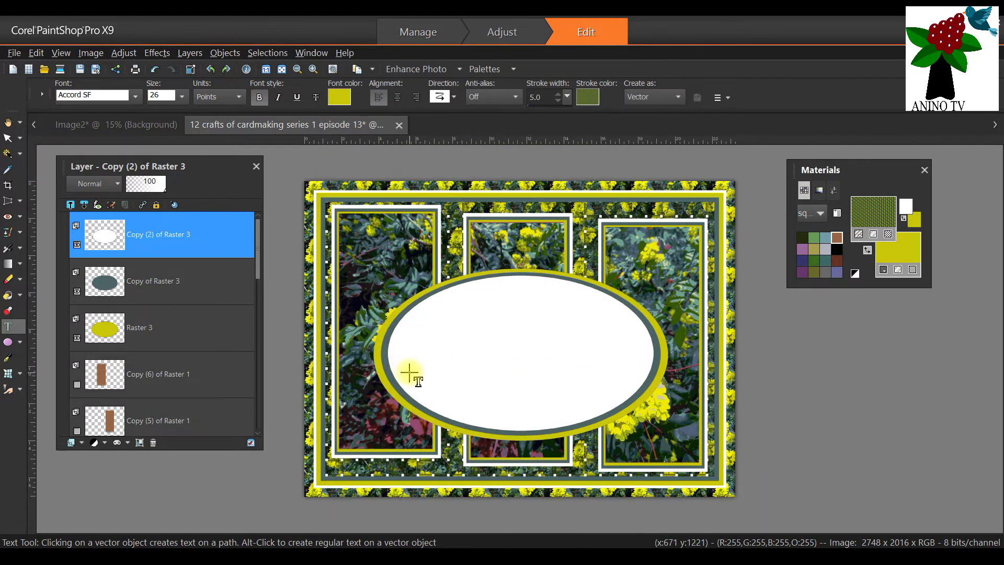
Swap the materials so the pattern becomes the fill, and sample the frame's grey-teal #456262 as the foreground stroke colour
left_click_drag(880, 173, 433, 207)
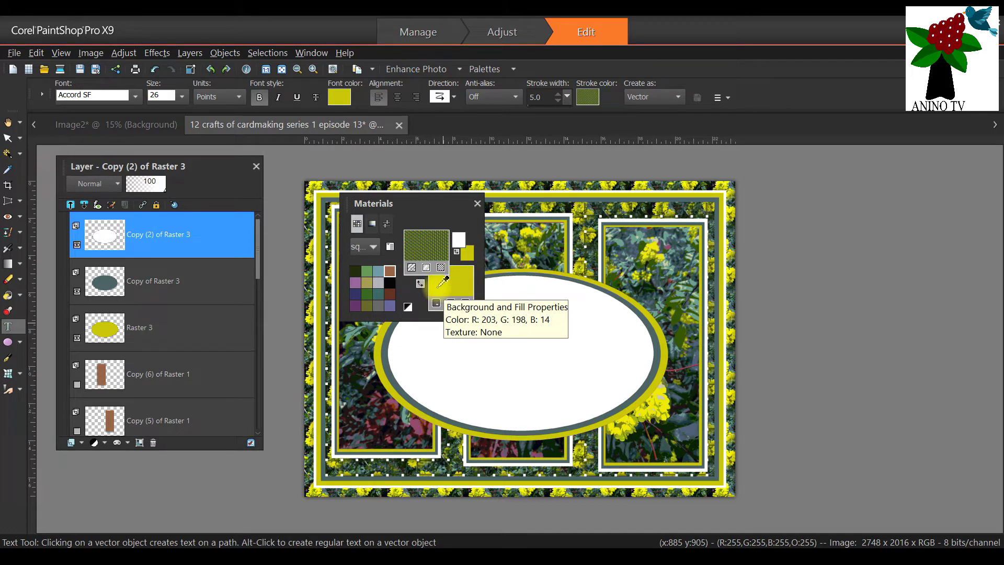
left_click(419, 283)
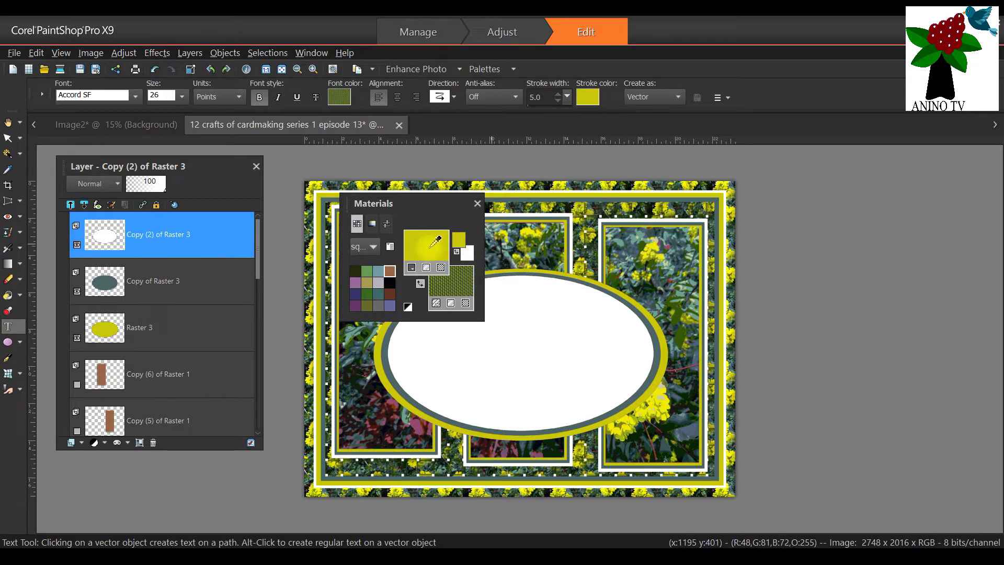
left_click(447, 236)
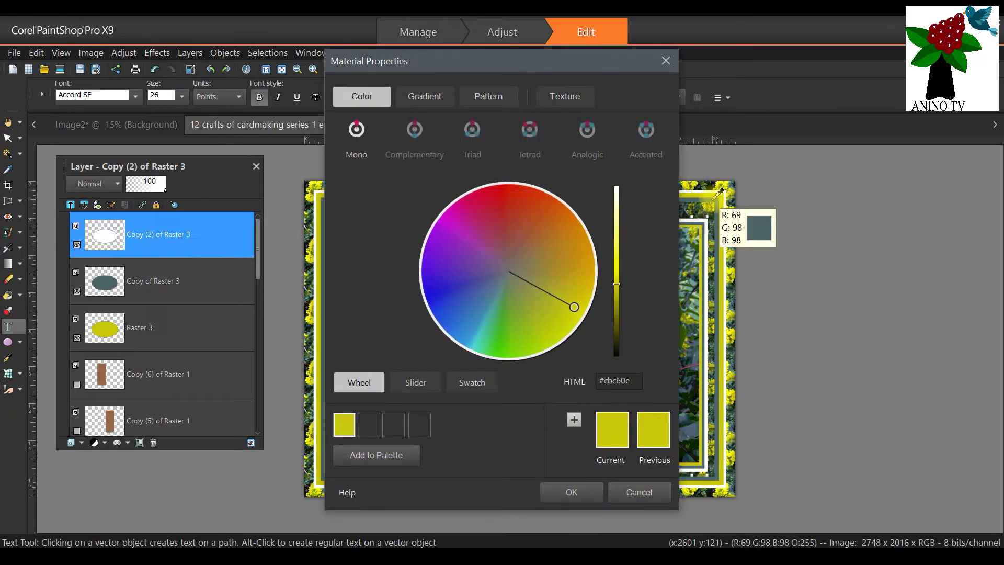
left_click(719, 192)
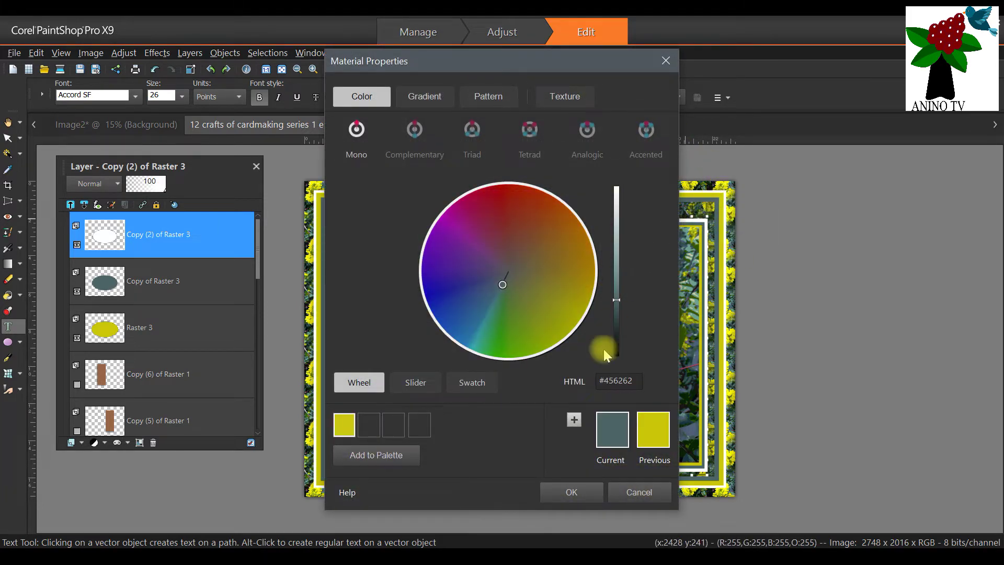
left_click(576, 491)
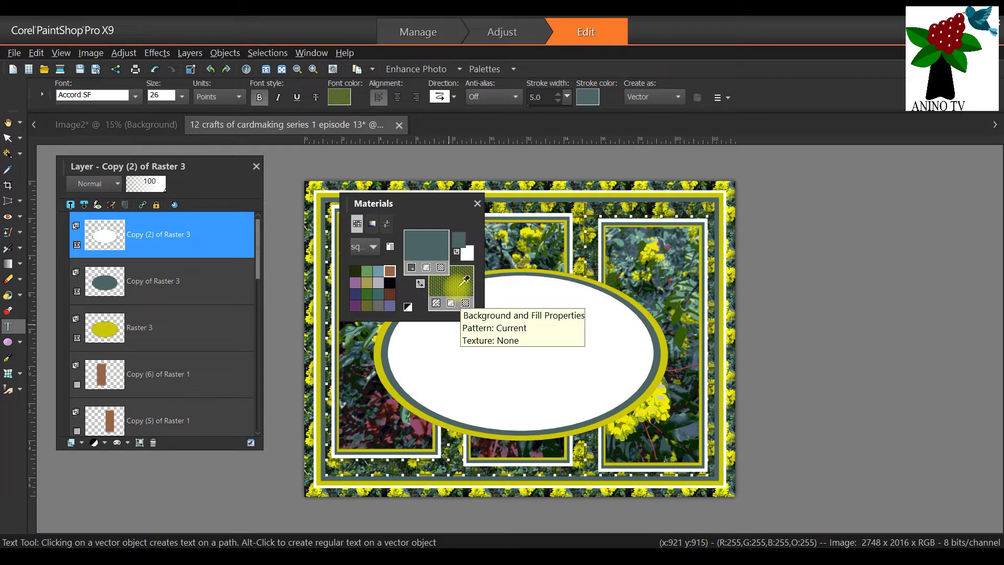
left_click_drag(387, 203, 815, 217)
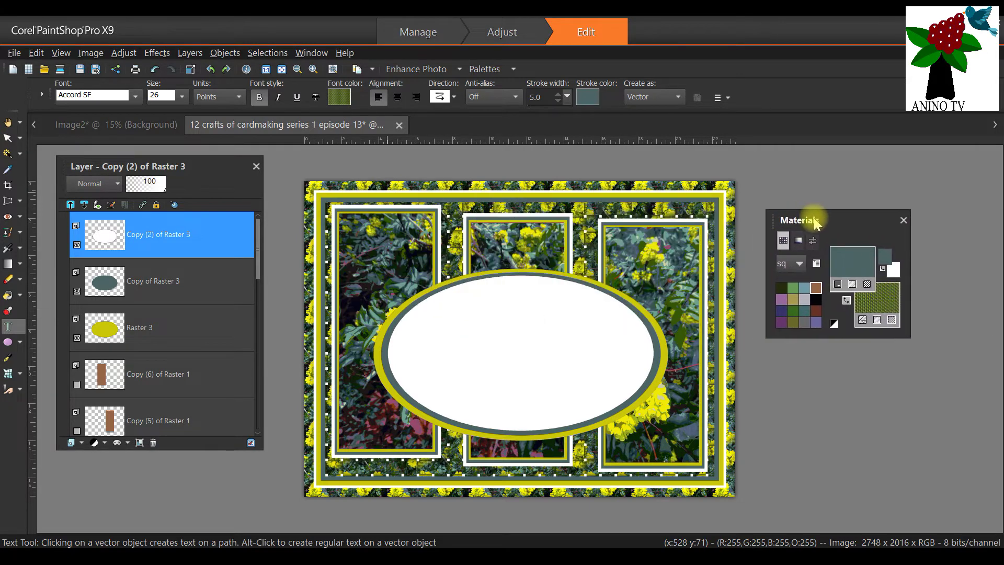
Add the vector text THANKS in the Blackoak Std font across the upper part of the white ellipse
left_click(424, 335)
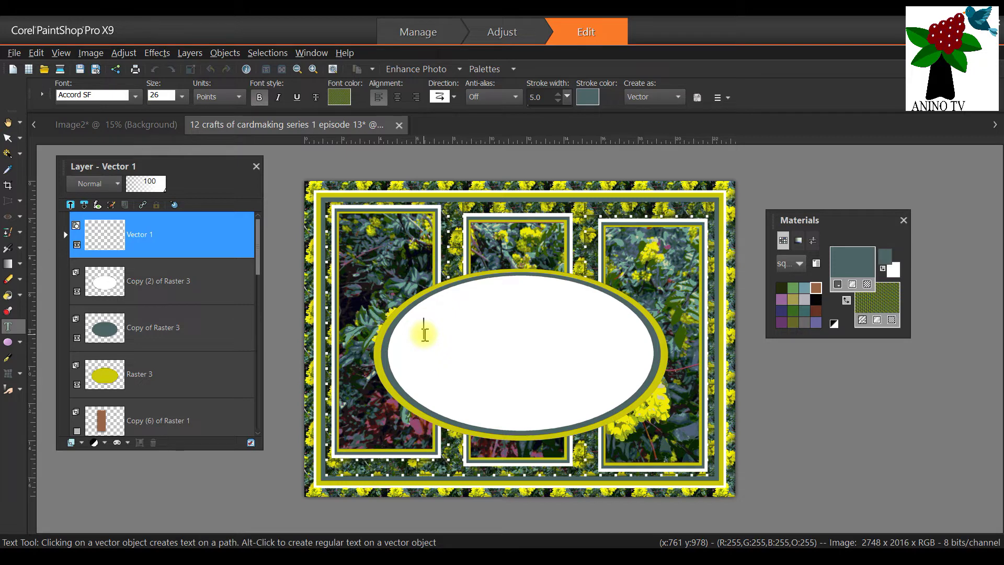
left_click(135, 98)
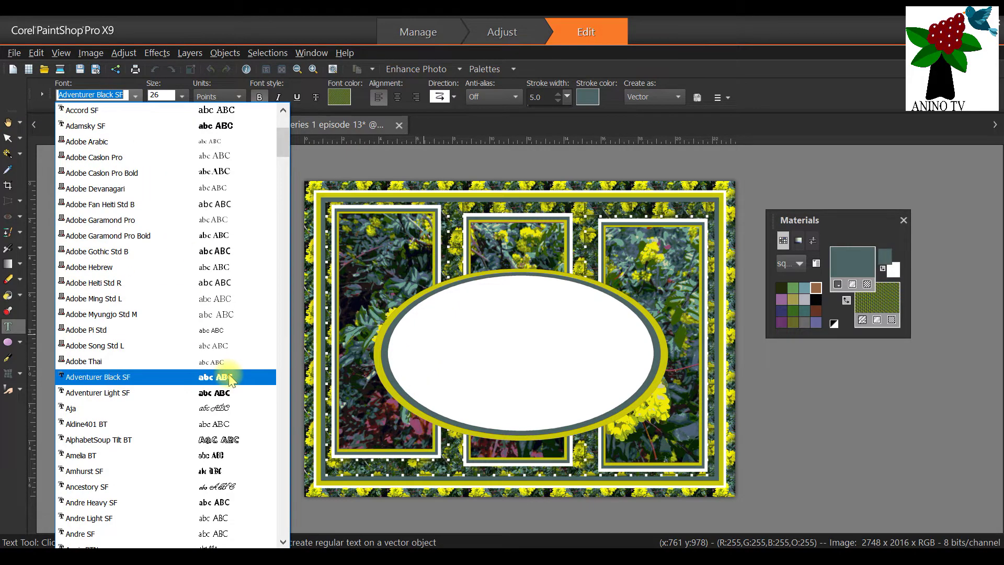
scroll(230, 380, "down", 9)
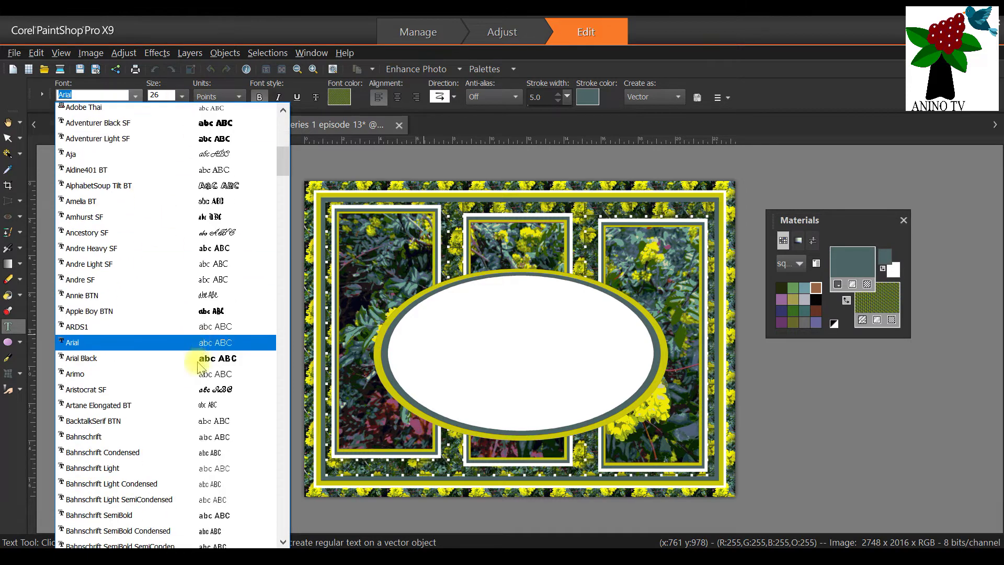
scroll(273, 408, "down", 6)
scroll(268, 317, "down", 1)
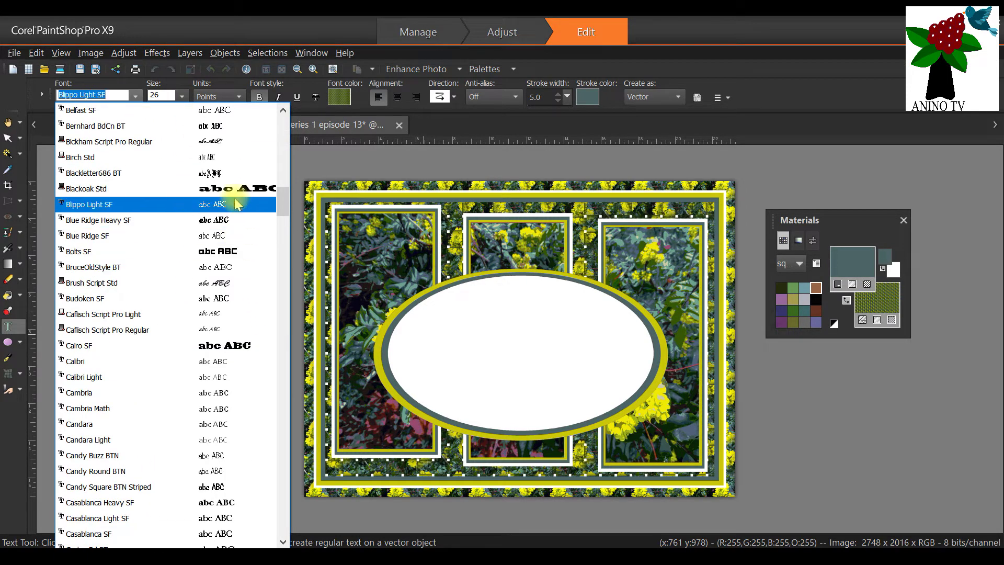
left_click(105, 189)
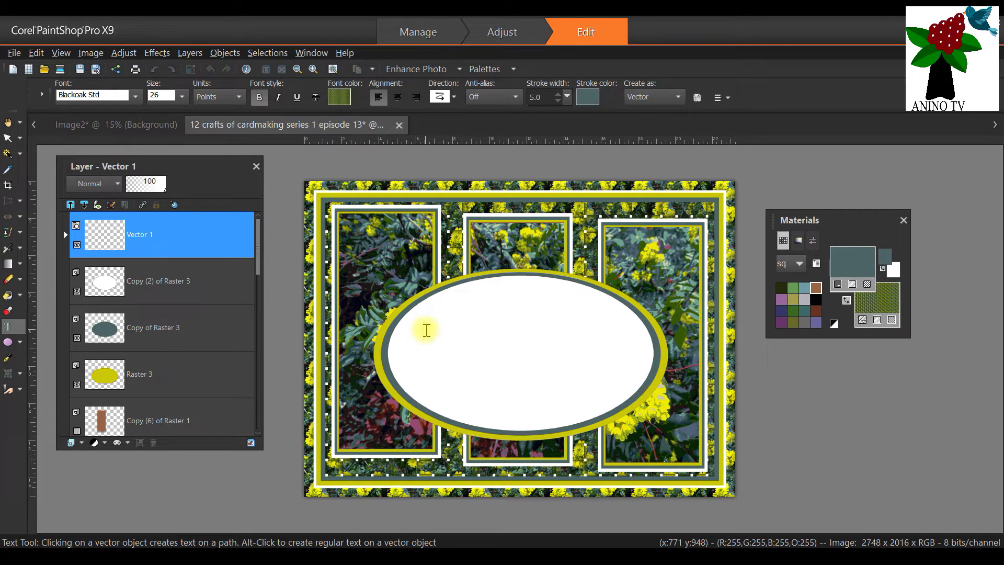
type("THANK")
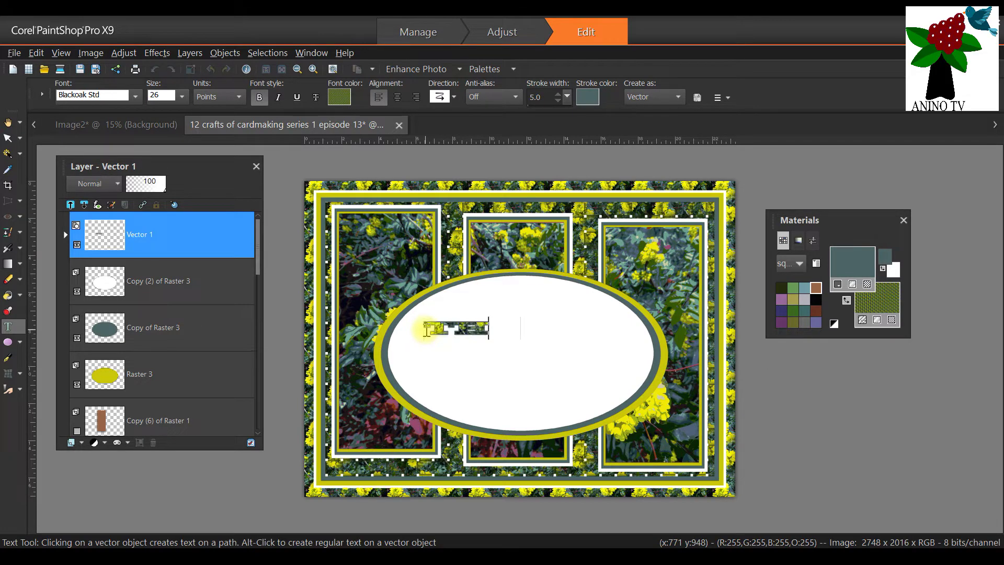
type("S")
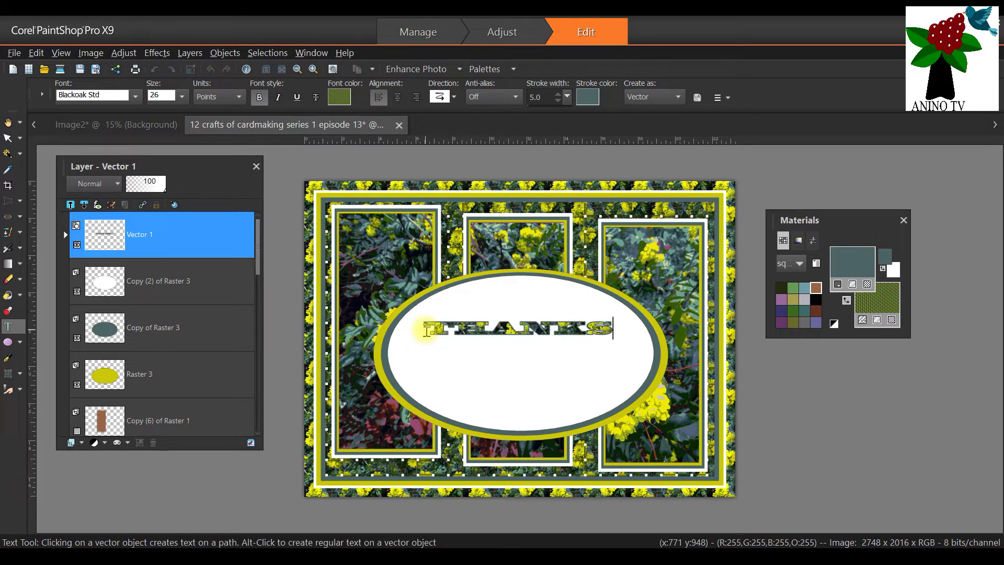
Set the THANKS text size to 36 points and reposition the text across the middle of the white ellipse
left_click(182, 97)
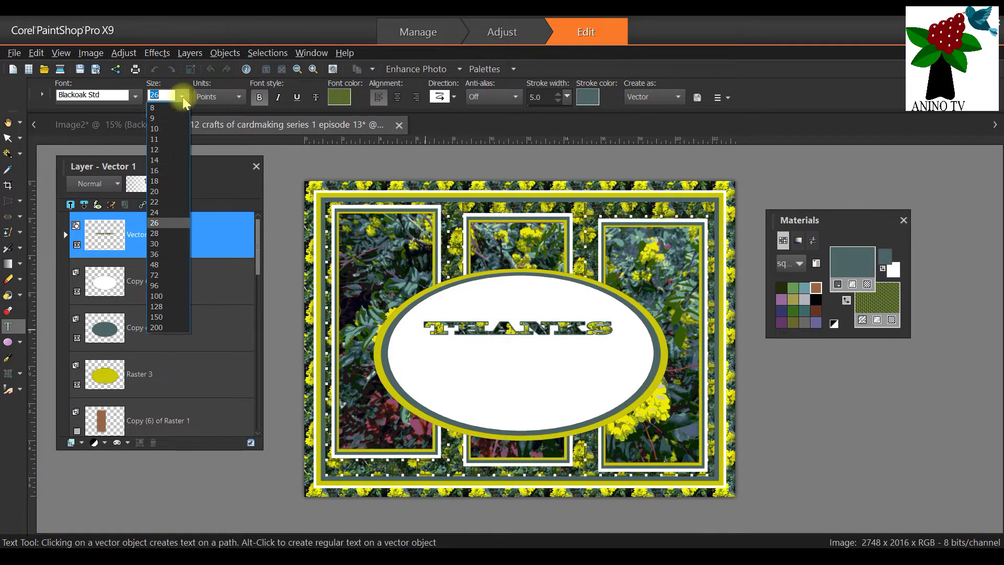
left_click(155, 255)
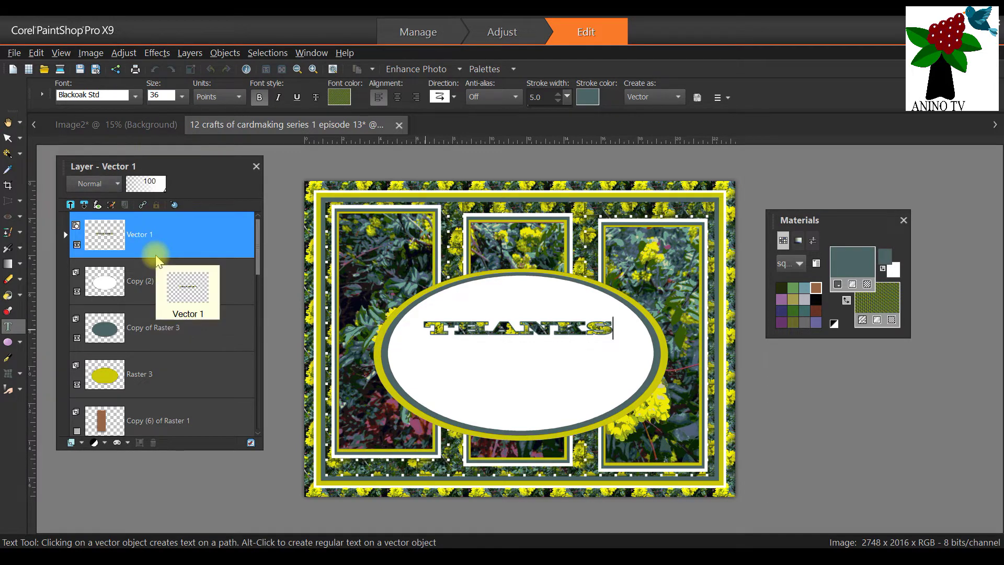
left_click_drag(614, 329, 423, 329)
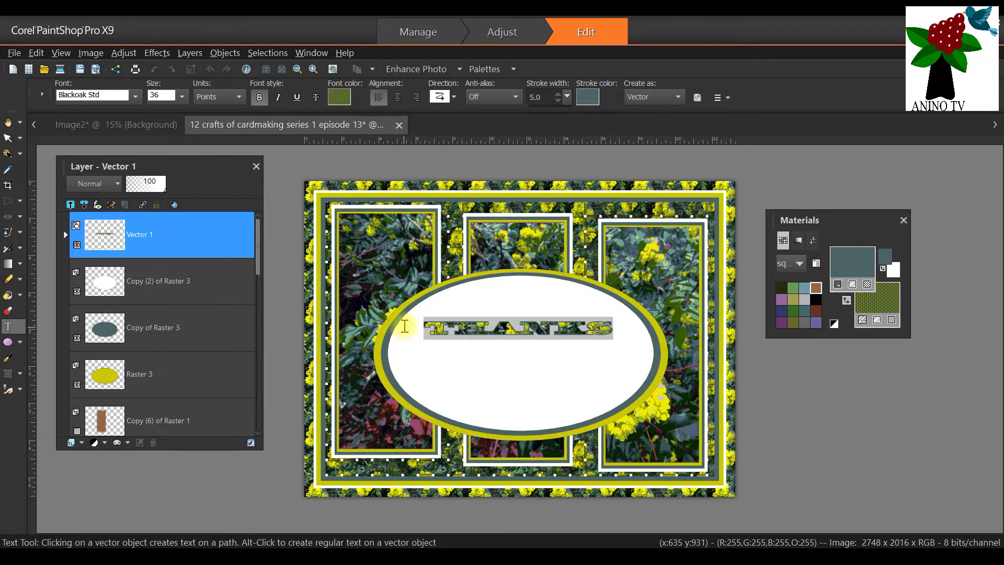
left_click(182, 97)
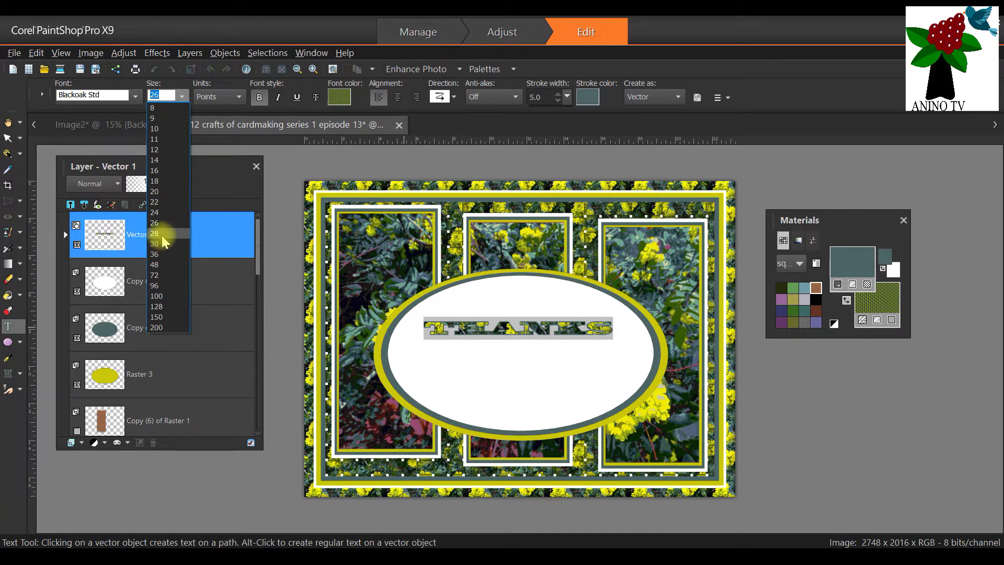
left_click(162, 243)
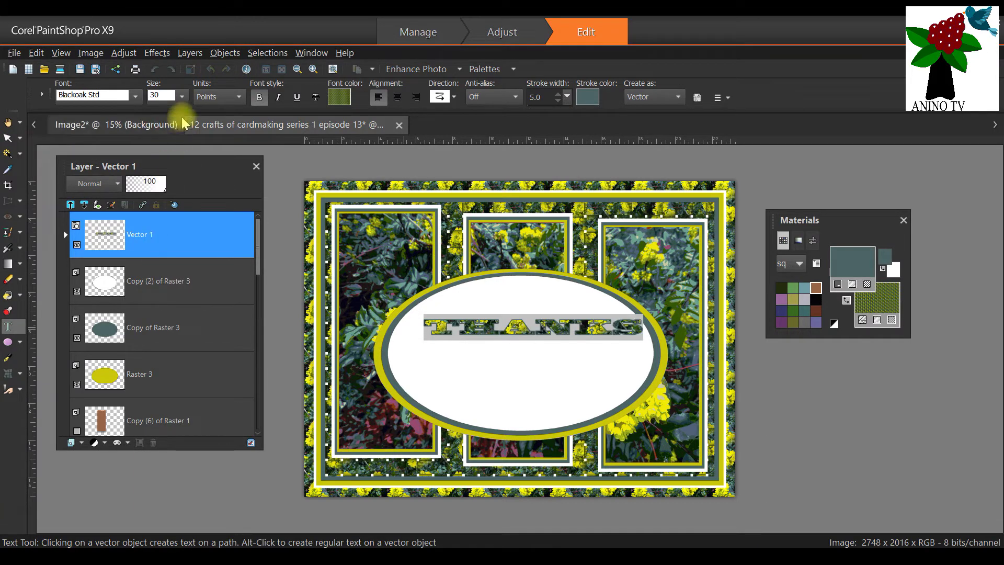
left_click(182, 96)
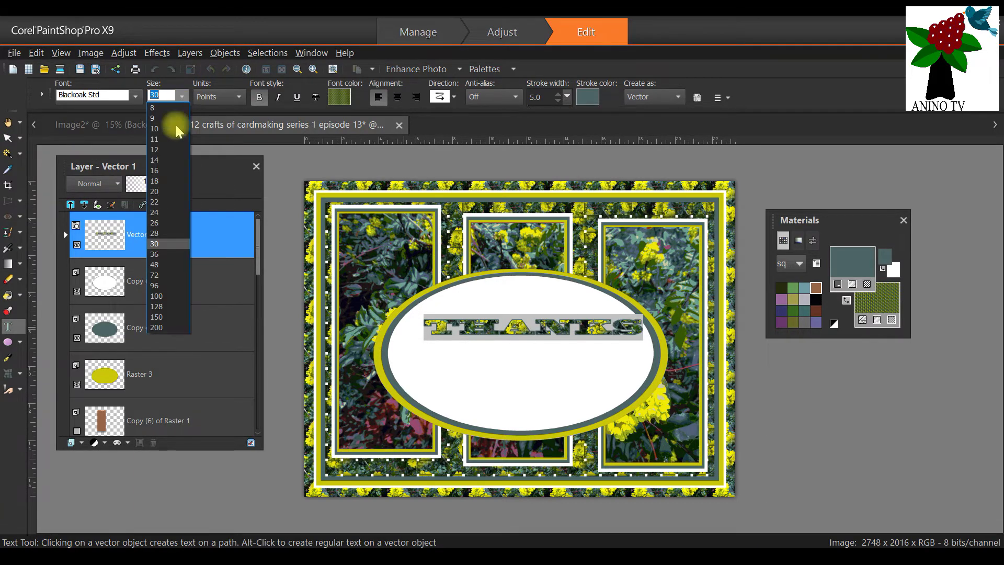
left_click(163, 265)
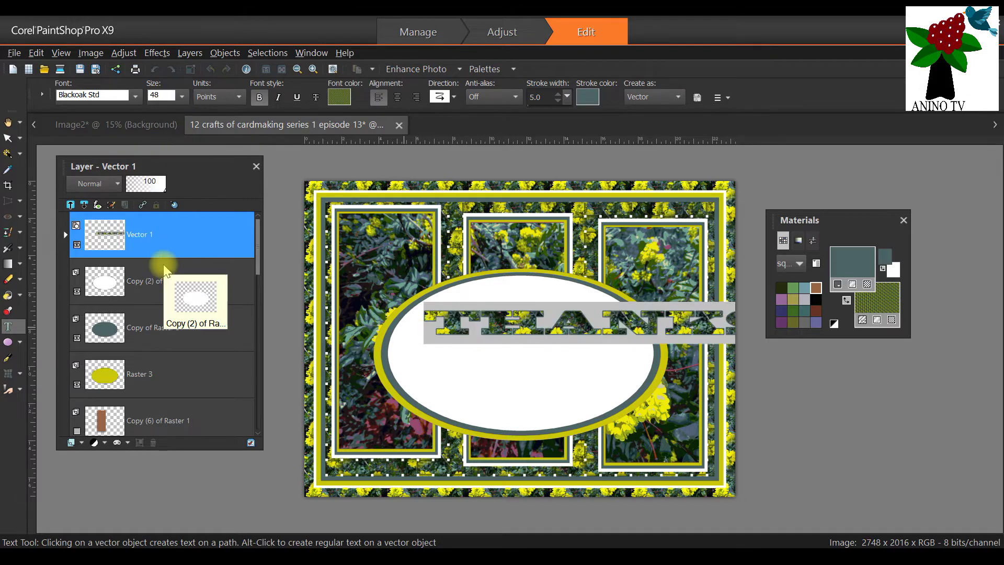
left_click(182, 96)
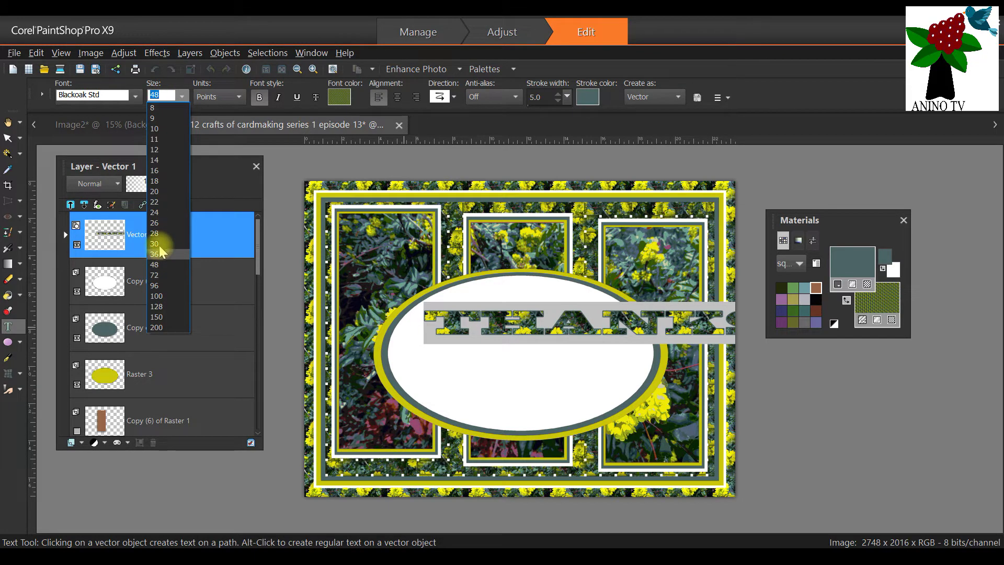
left_click(160, 253)
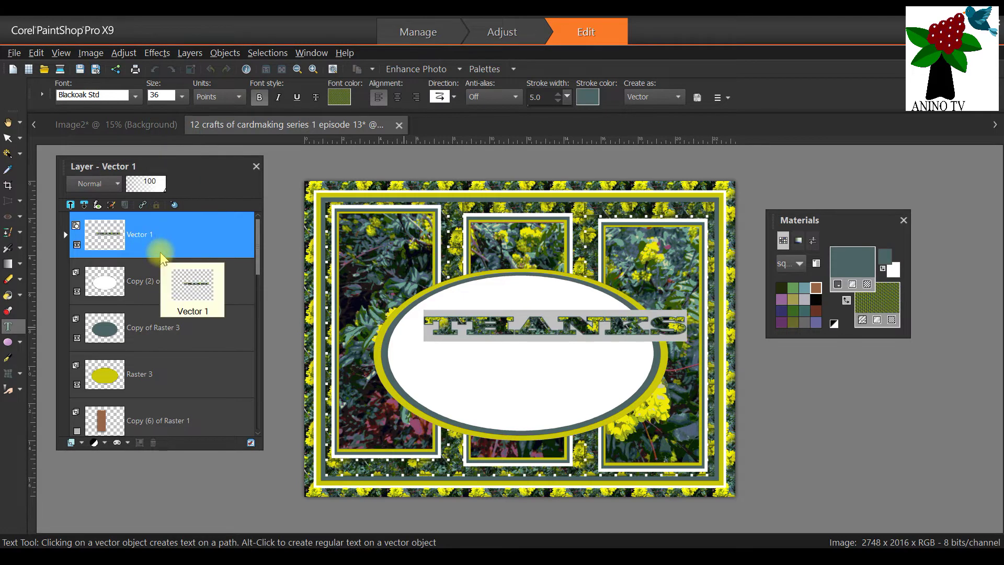
left_click(15, 140)
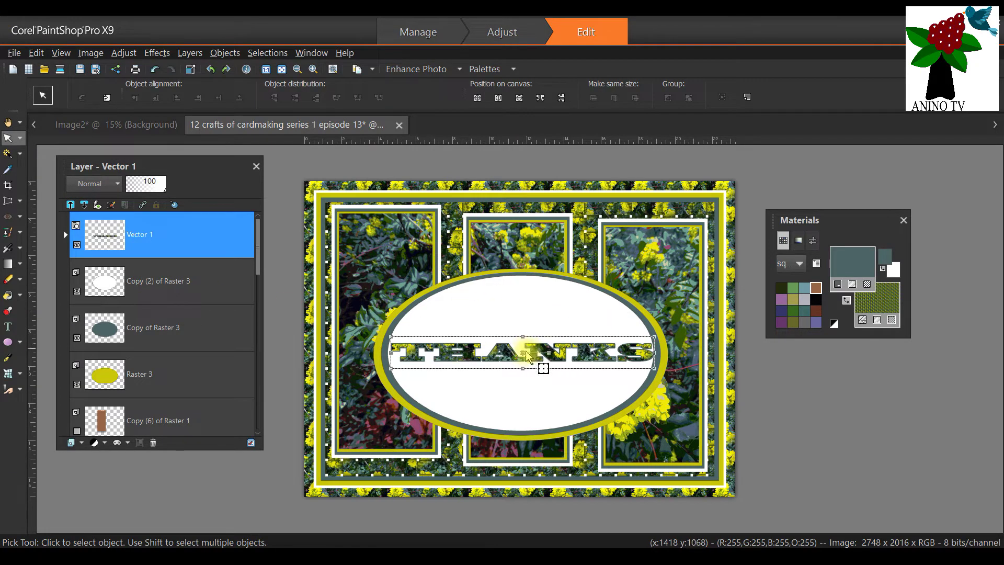
left_click(538, 365)
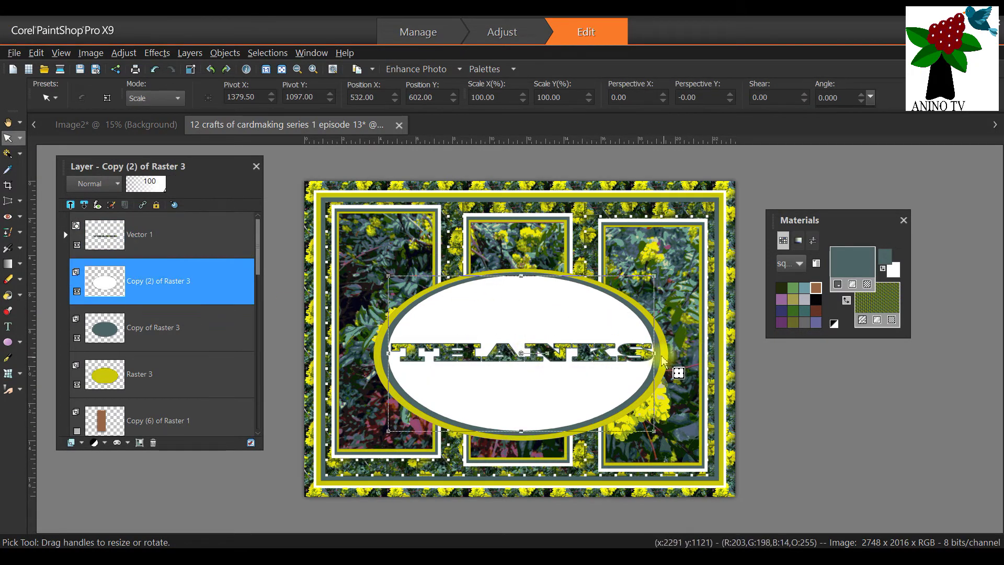
left_click_drag(642, 353, 622, 354)
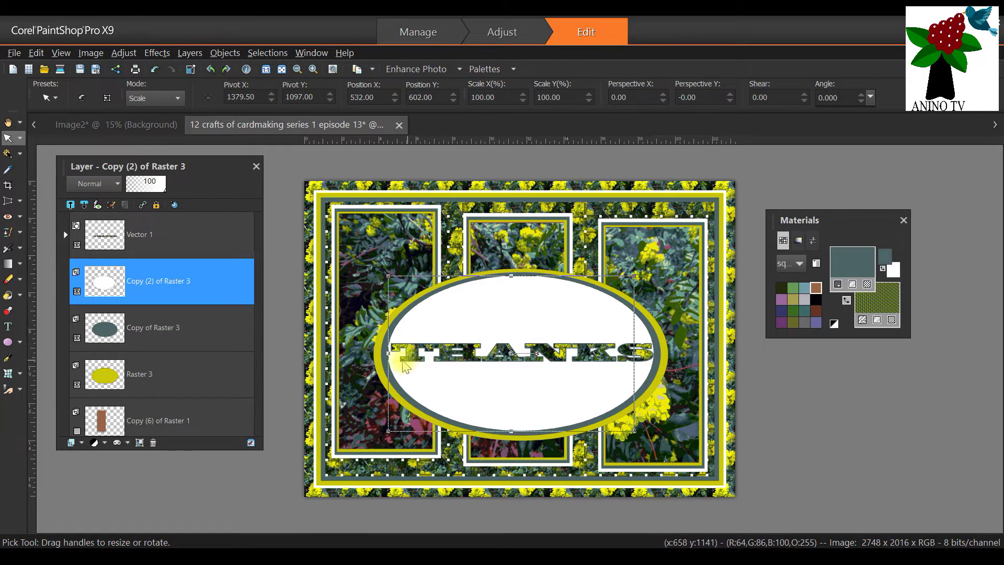
left_click(37, 53)
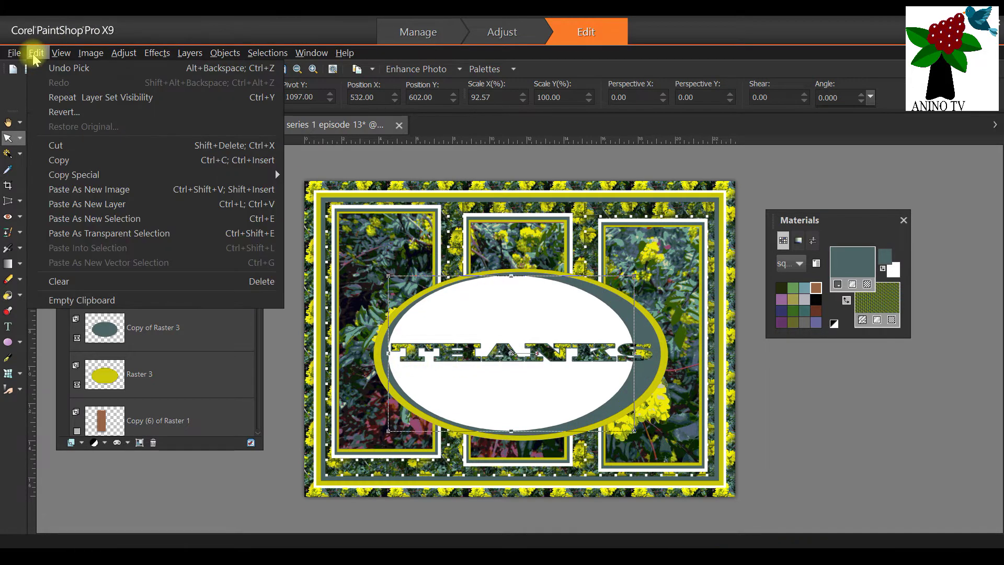
left_click(52, 23)
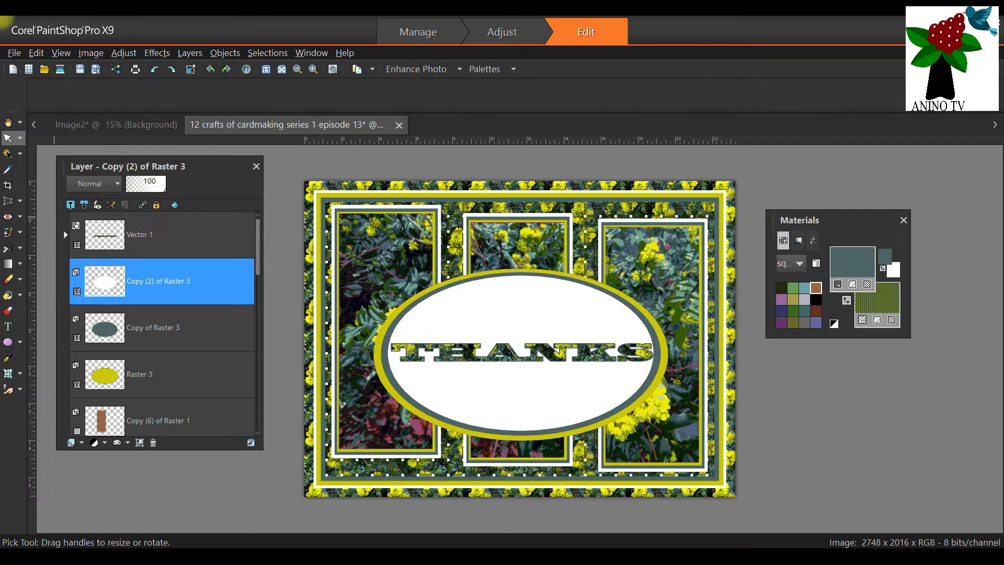
left_click(161, 236)
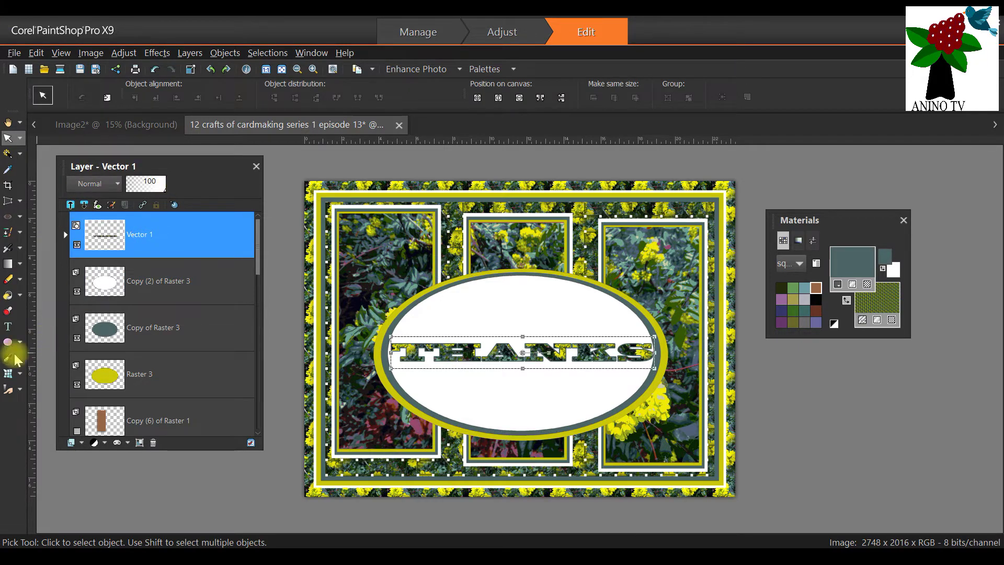
Try stroke widths of 11 and 10 on the THANKS text, and return the stroke width to 5.0
left_click(8, 327)
left_click(528, 353)
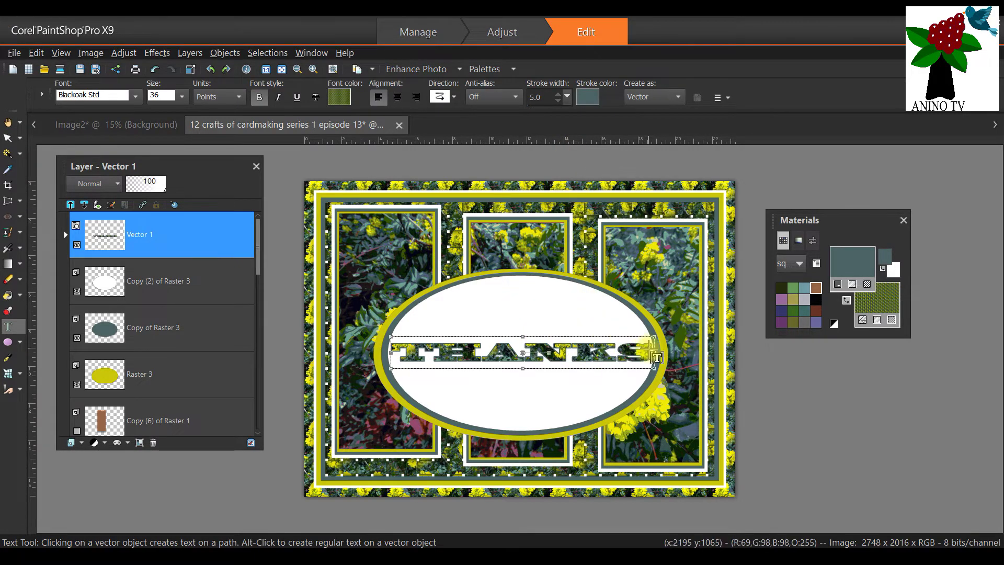
left_click_drag(657, 357, 388, 347)
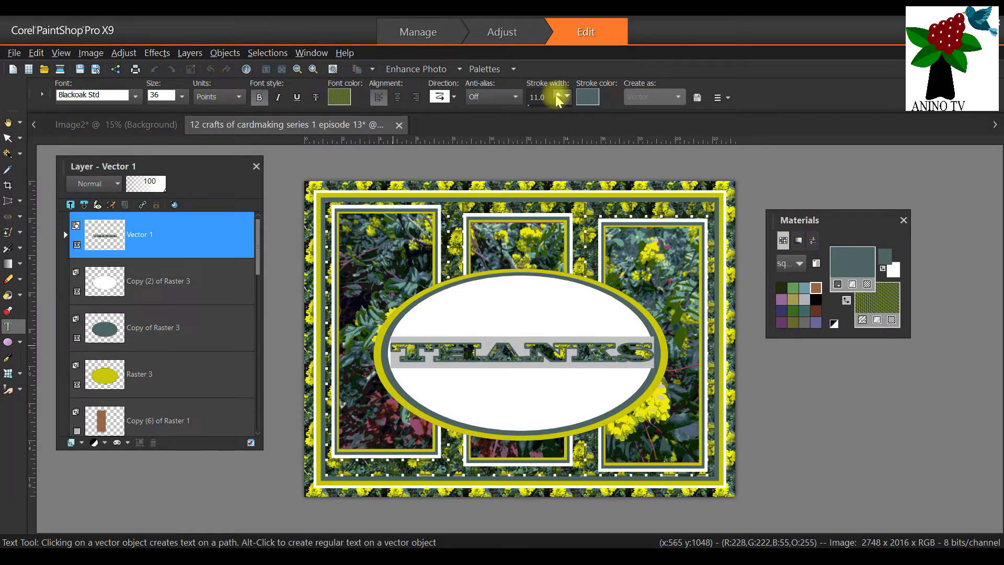
left_click(557, 100)
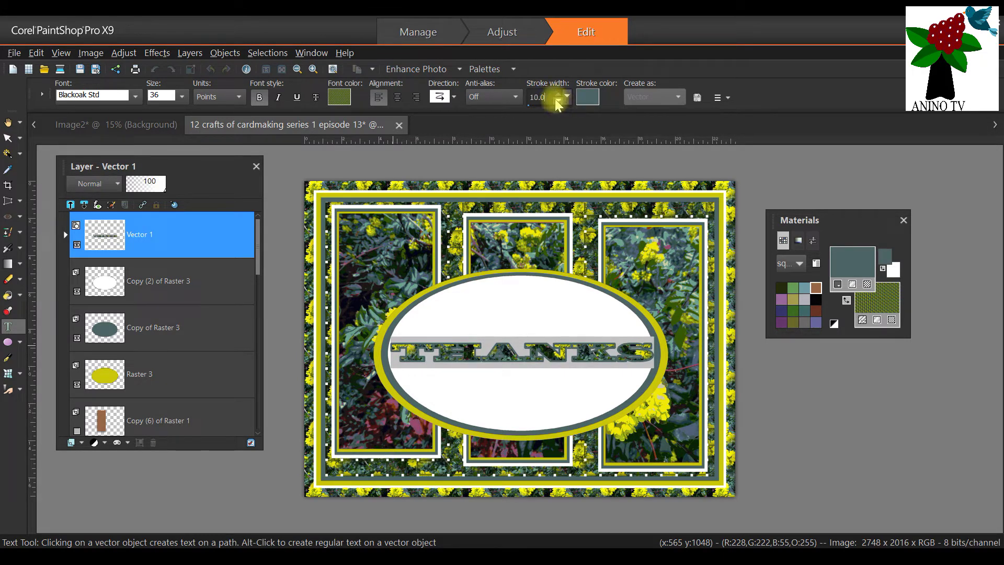
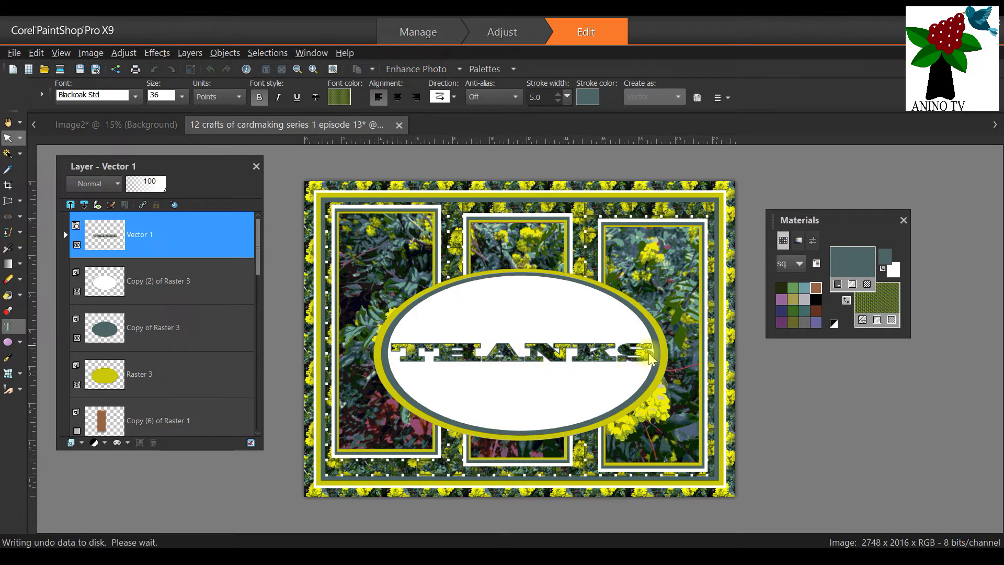
Stretch the THANKS text much taller and slightly narrower so that it fits inside the white ellipse, roughly centred
key("k")
left_click(402, 349)
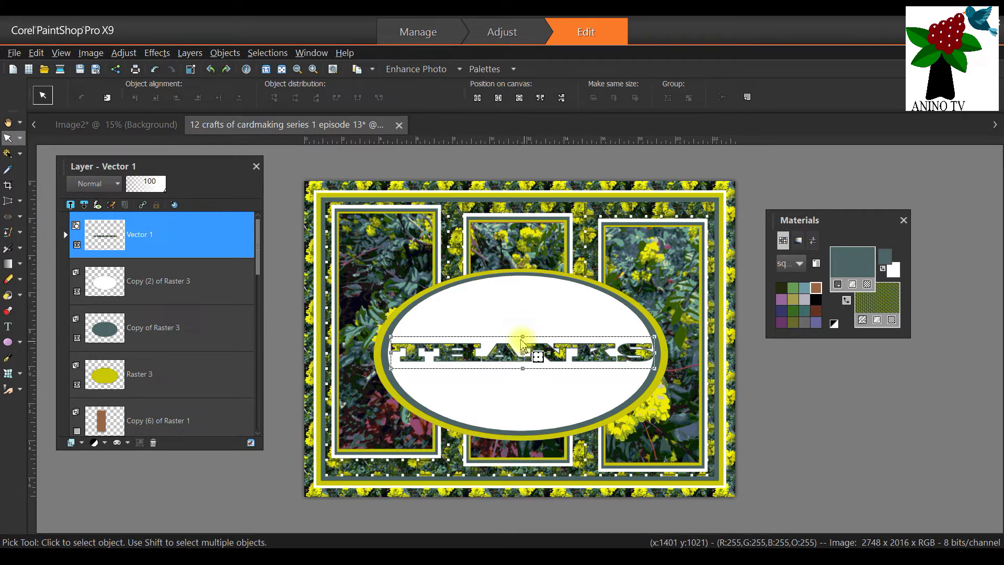
left_click_drag(523, 336, 519, 266)
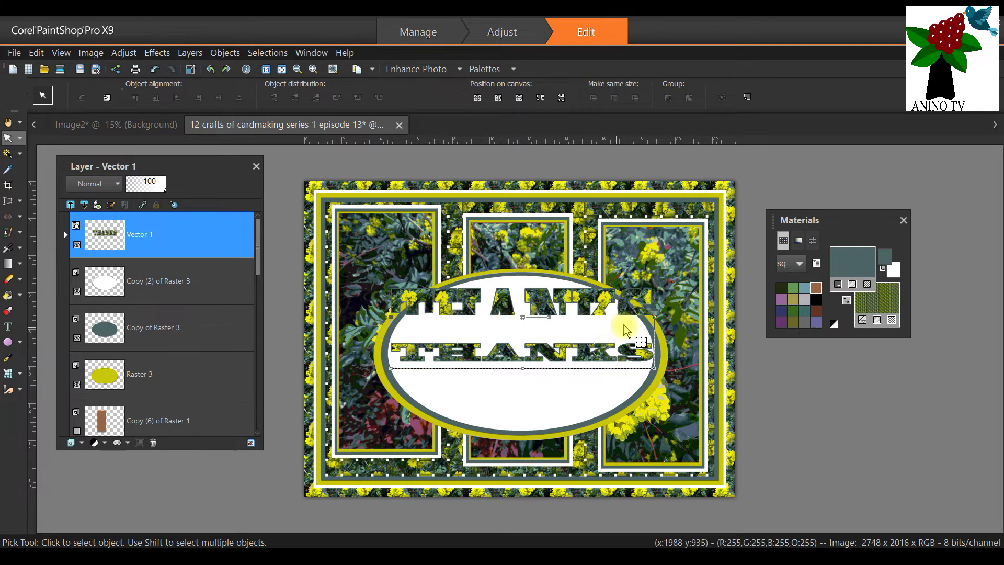
left_click_drag(653, 320, 625, 319)
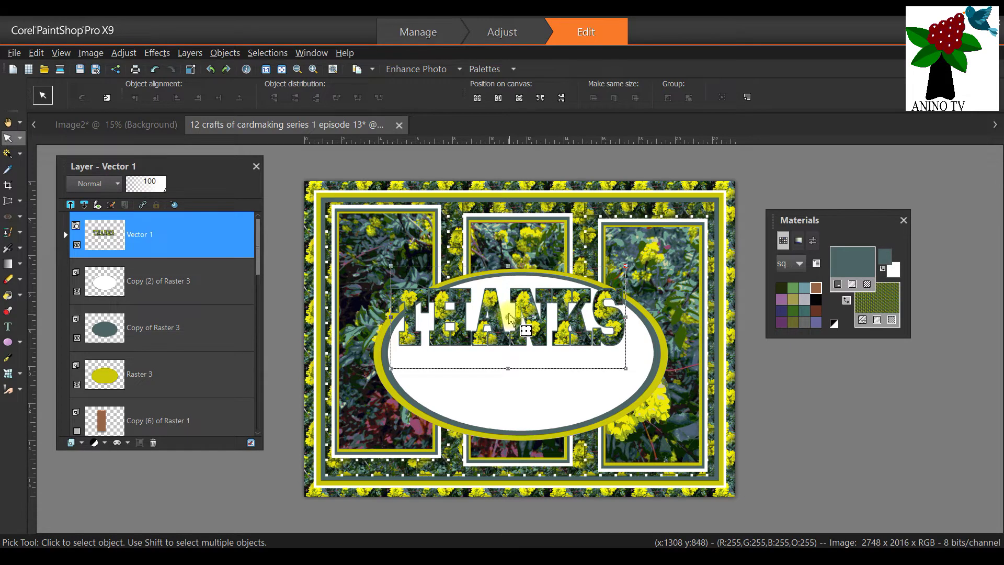
left_click_drag(508, 316, 578, 403)
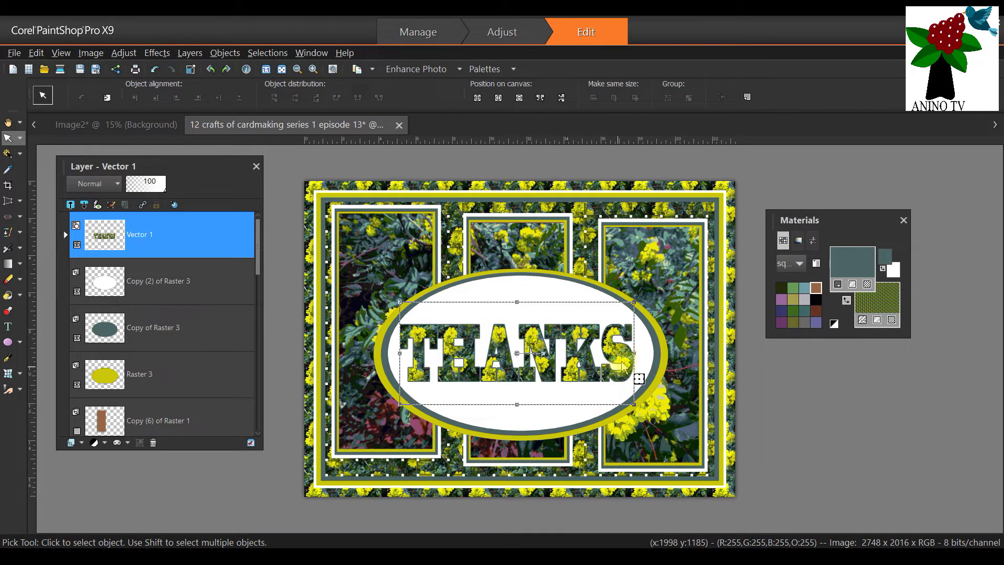
key("ctrl+d")
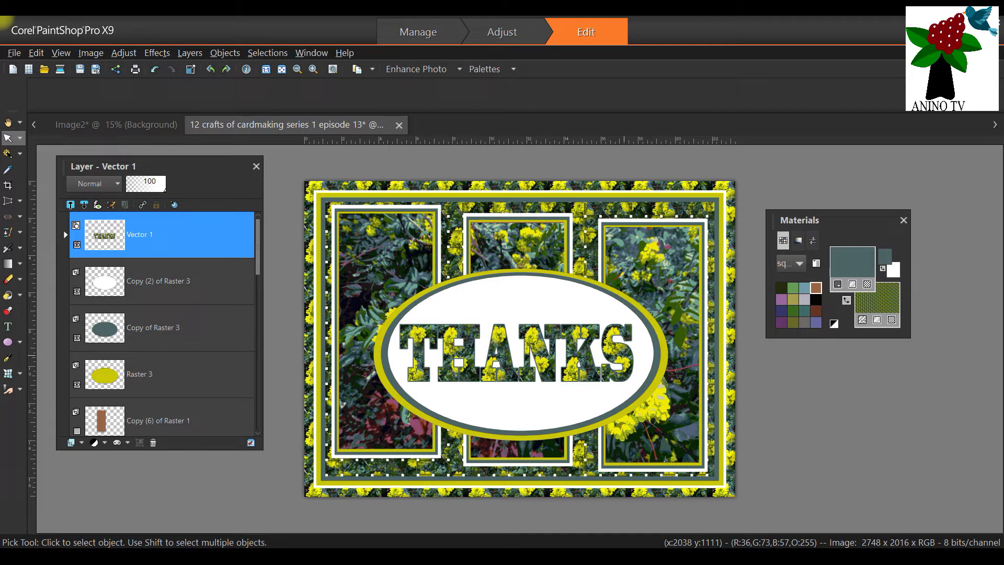
key("t")
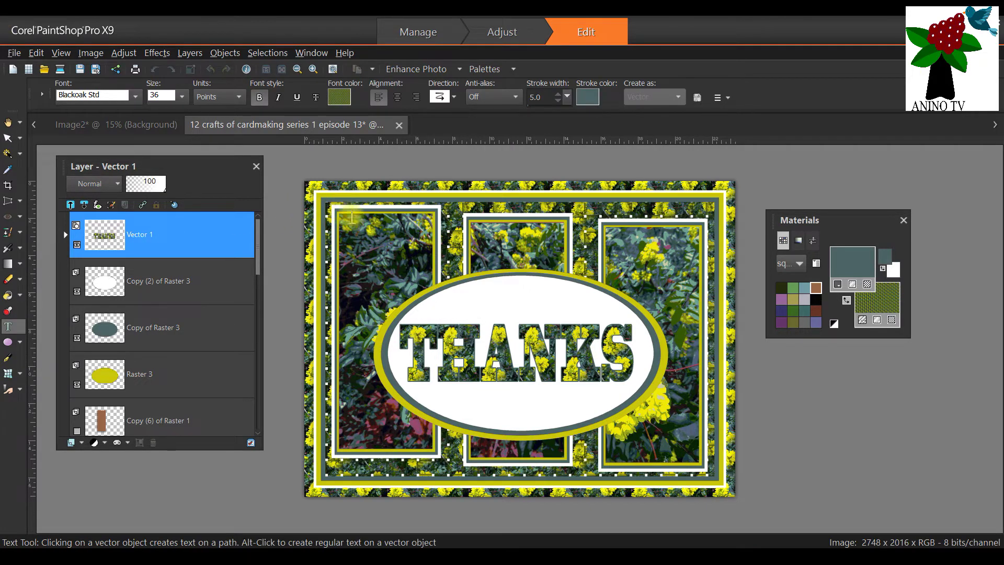
left_click_drag(634, 340, 402, 331)
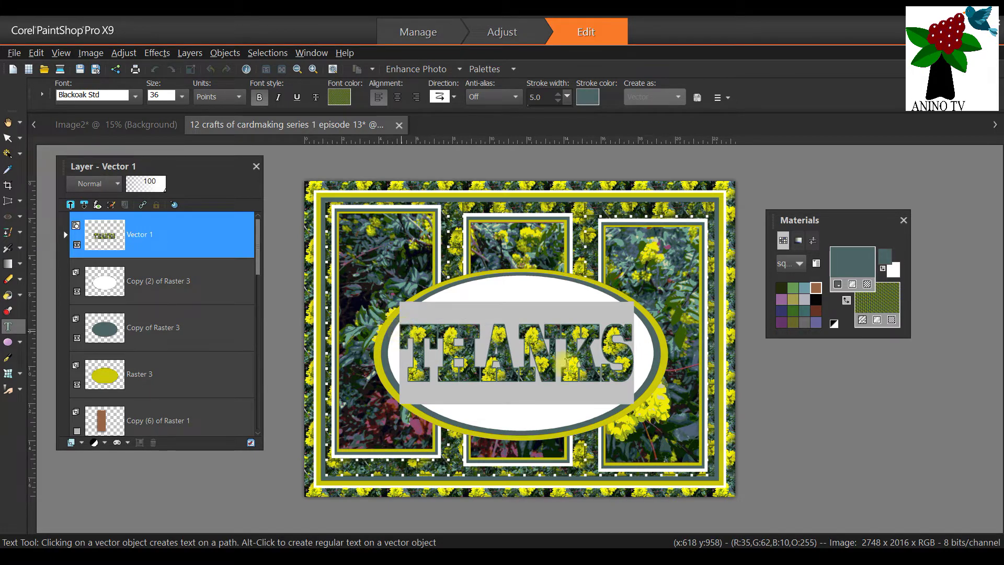
left_click(561, 356)
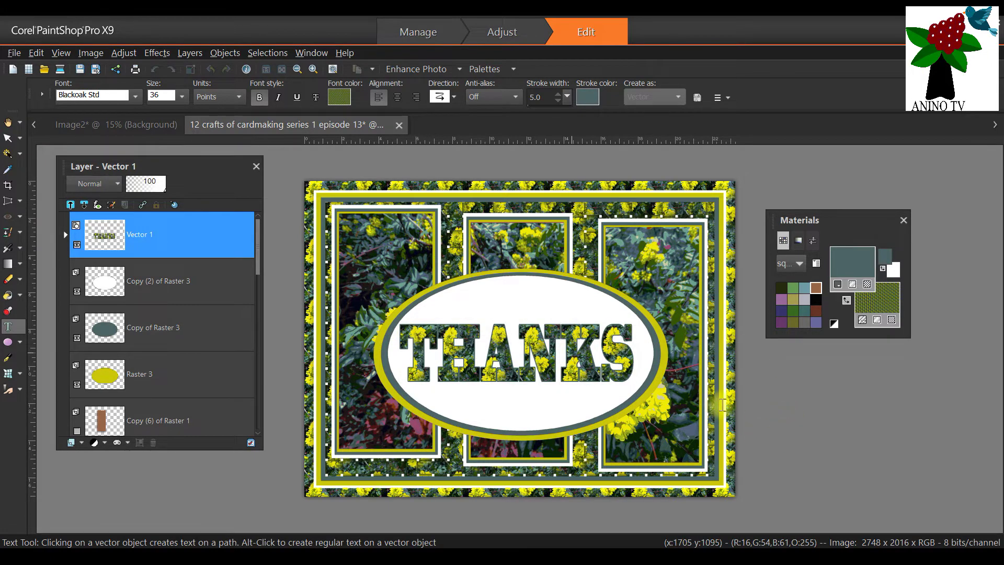
scroll(721, 408, "up", 1)
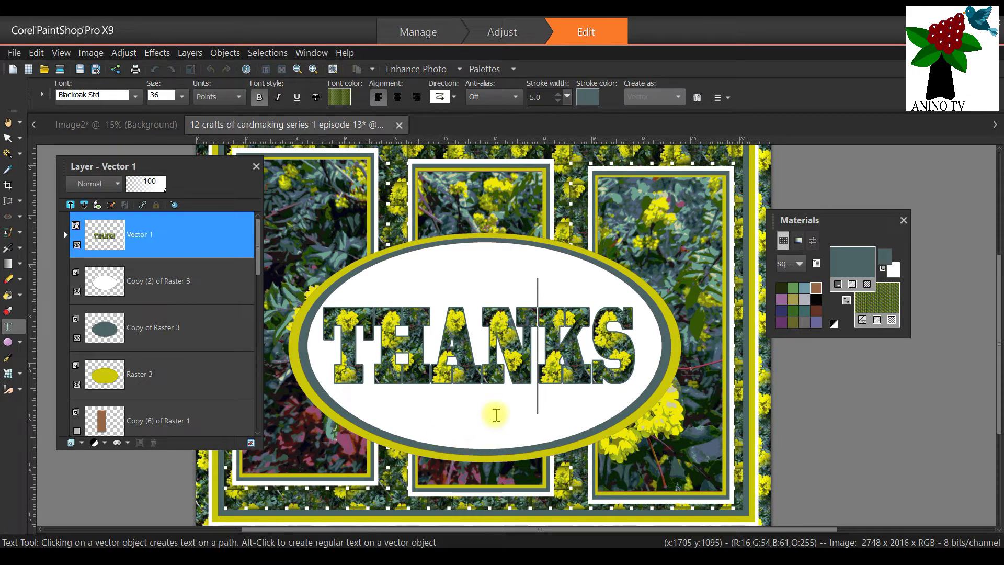
scroll(497, 382, "down", 1)
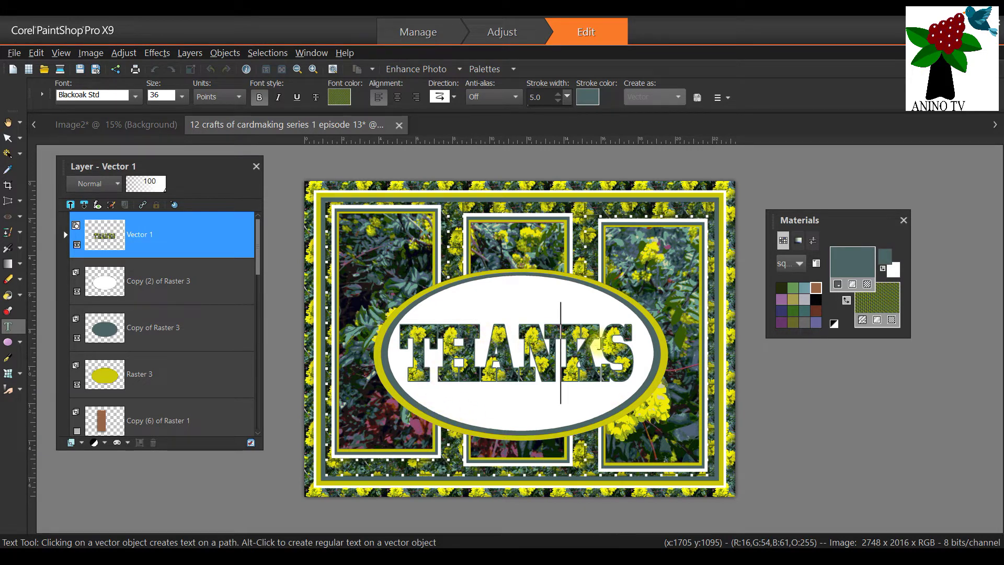
Save the card document, accepting the loss of unsupported vector data
left_click(14, 53)
key("Escape")
key("Escape")
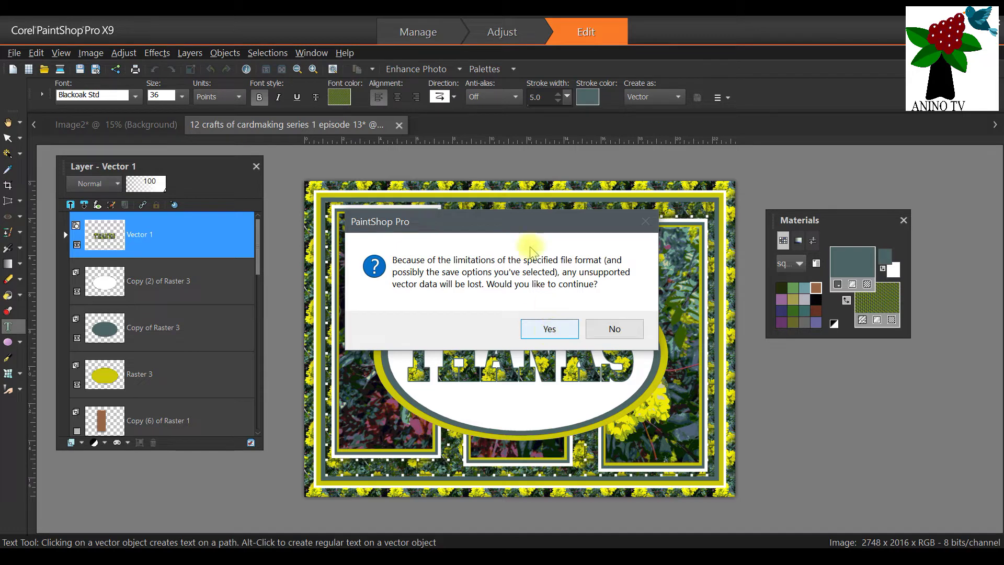
left_click_drag(522, 220, 495, 182)
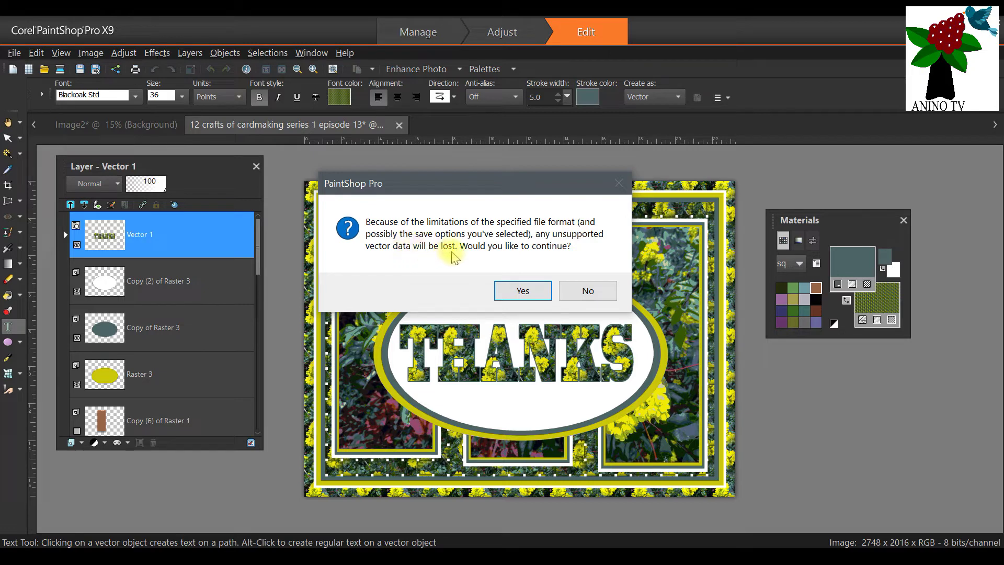
left_click(520, 295)
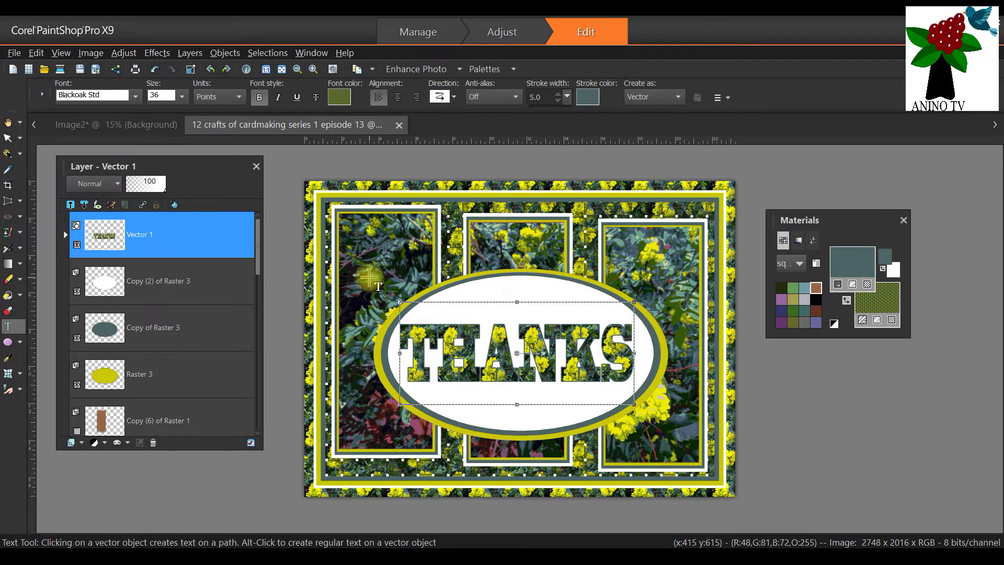
Save the seamless pattern image as a PSD named "12 crafts of cardmaking series 1 episode 13 TILING IMAGE"
left_click(118, 125)
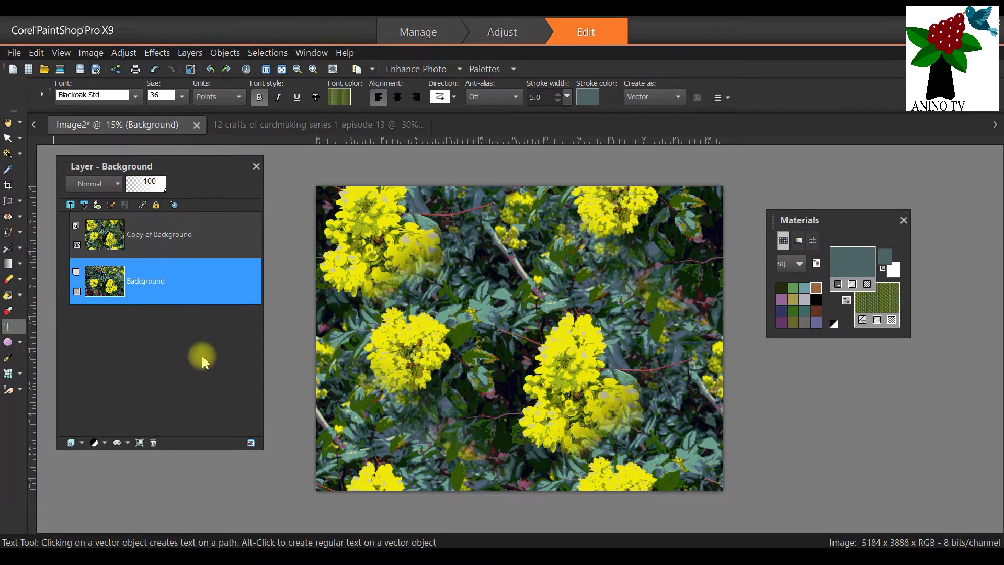
left_click(13, 53)
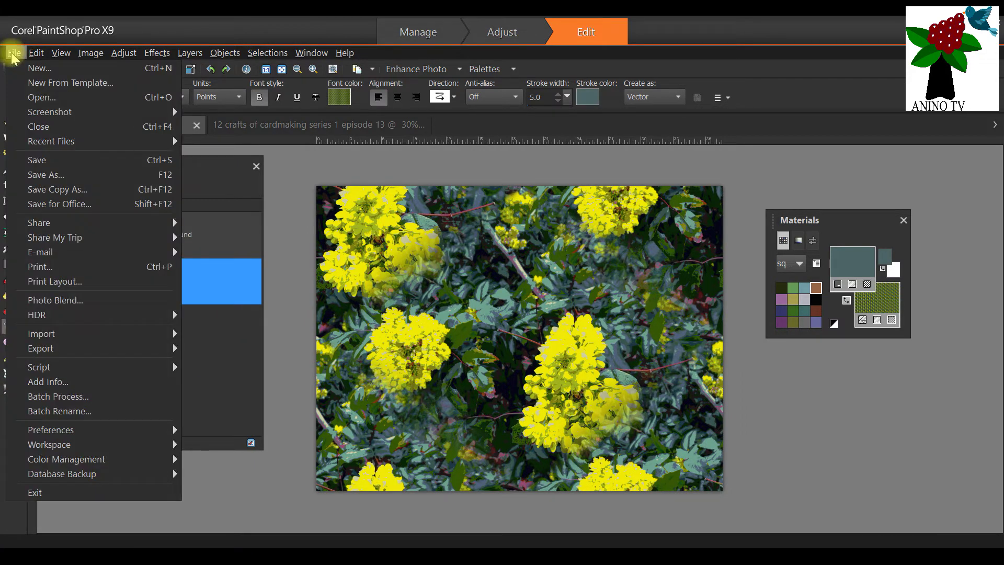
left_click(67, 175)
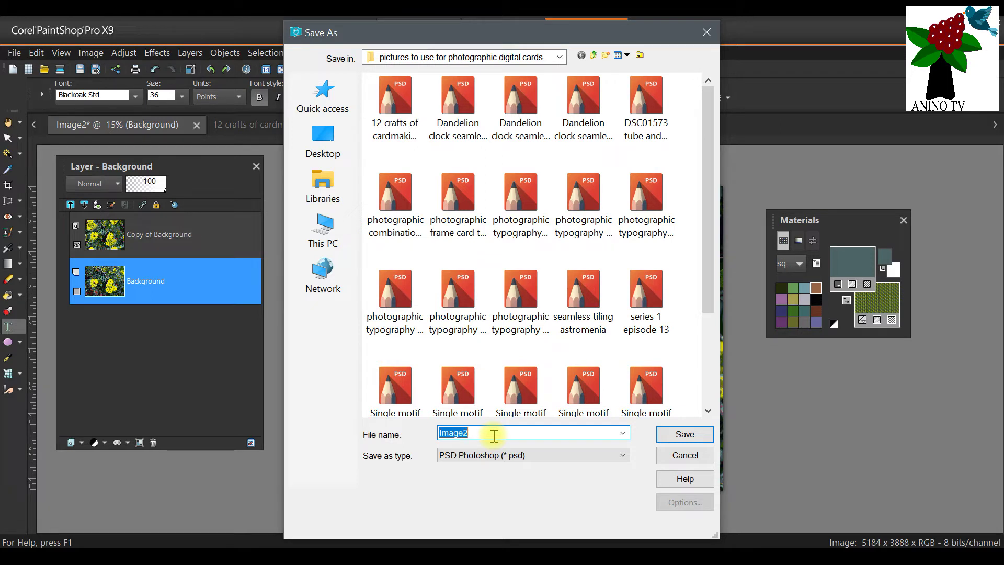
type("12")
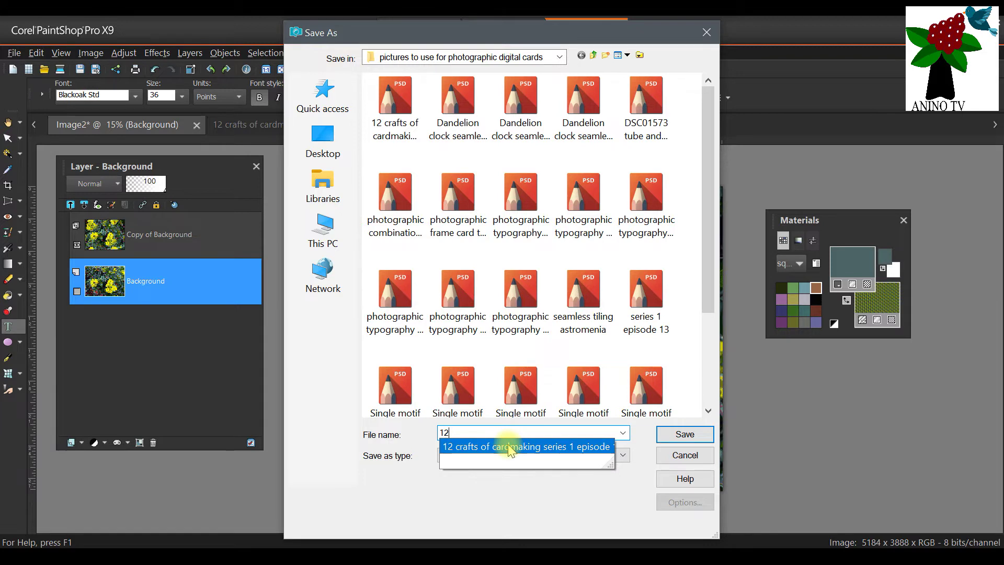
left_click(510, 447)
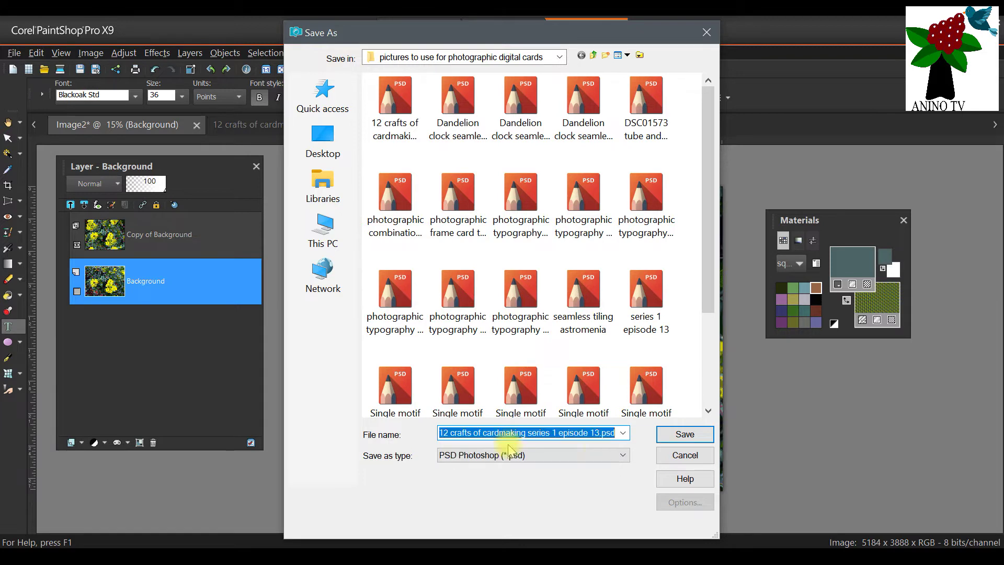
left_click(598, 432)
key("Delete")
key("Delete")
key("Delete")
key("Delete")
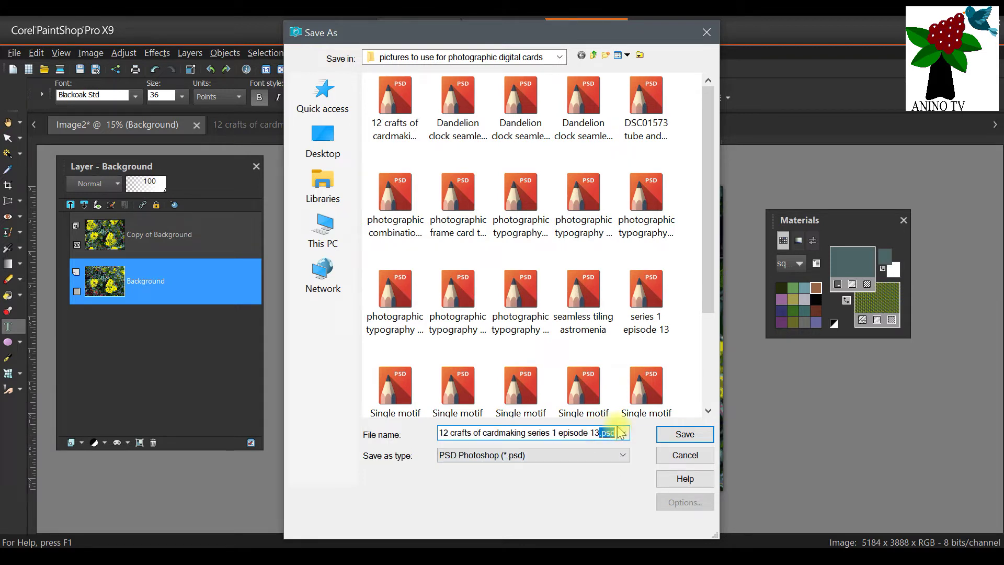
type("TILI")
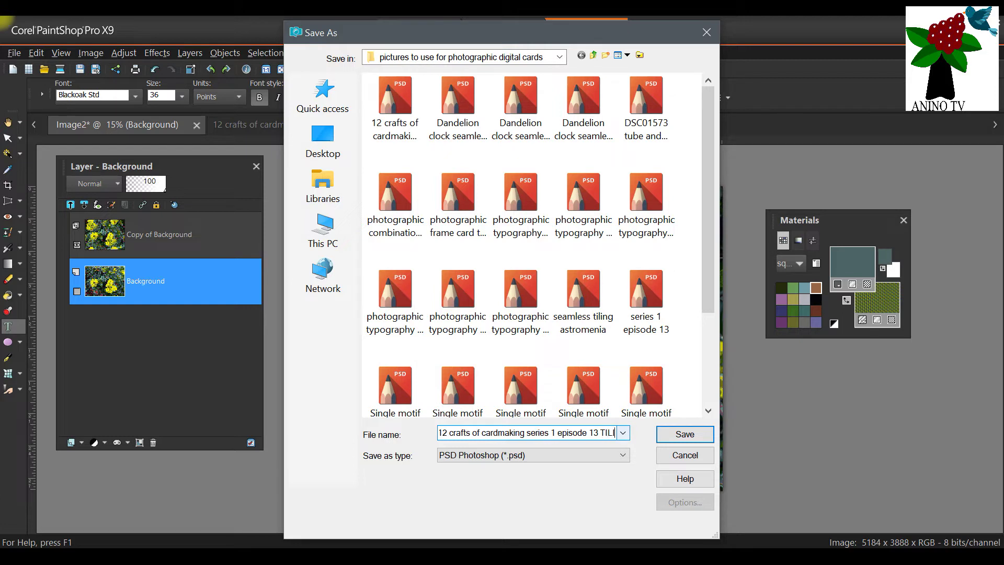
type("NG IMAGE")
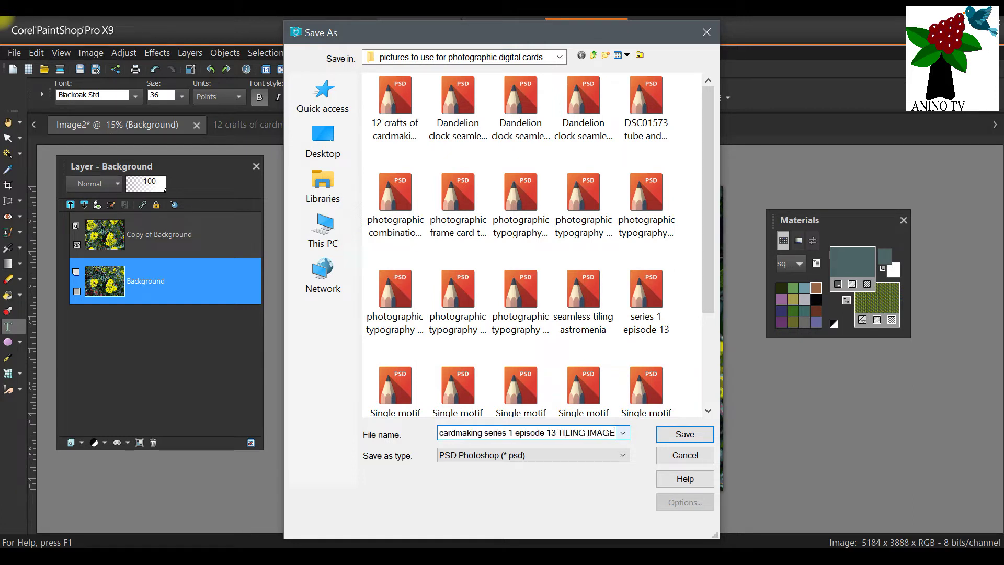
left_click(685, 434)
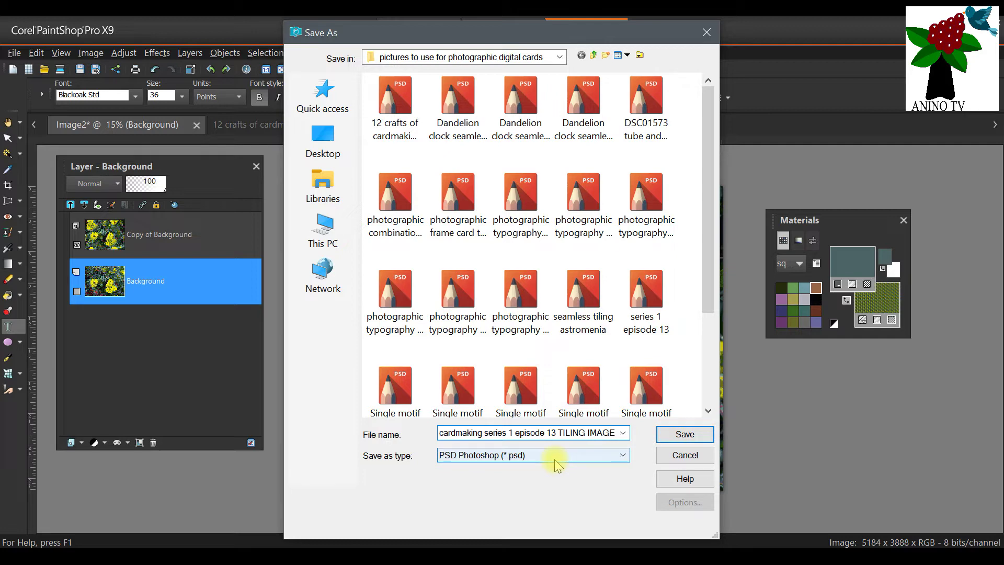
left_click(671, 439)
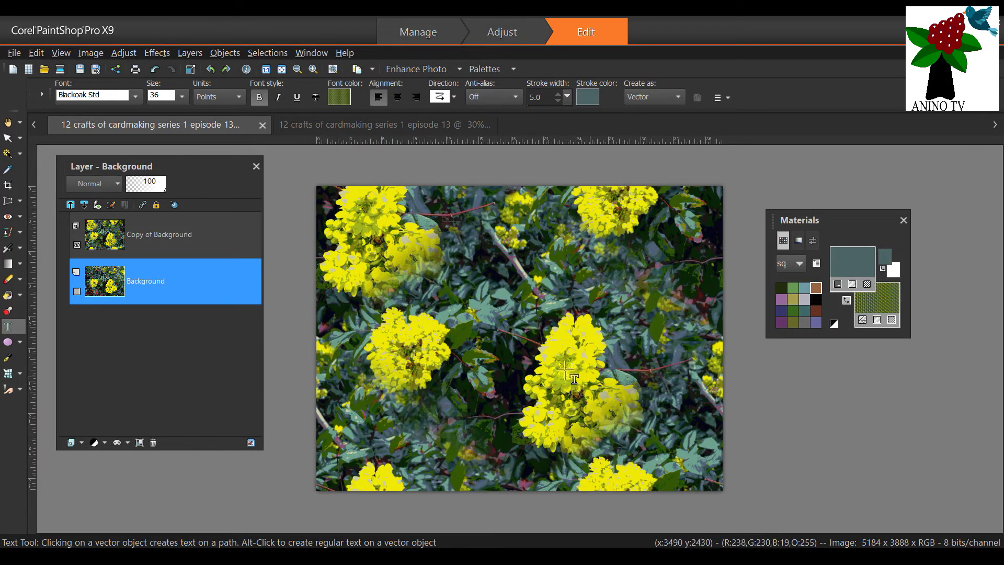
Hide the Copy of Background layer, show the original Background layer, and duplicate the Background layer
left_click(76, 244)
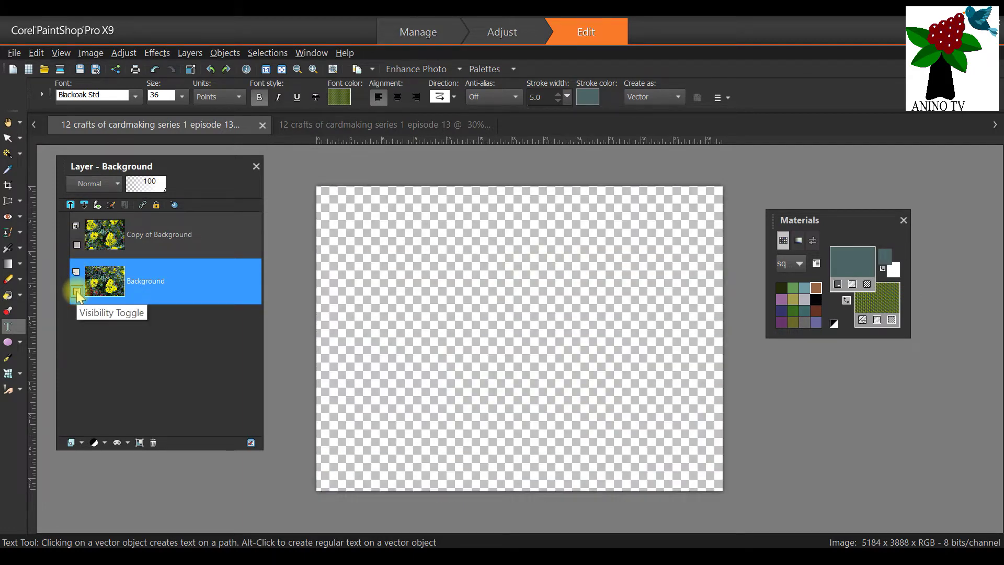
left_click(78, 244)
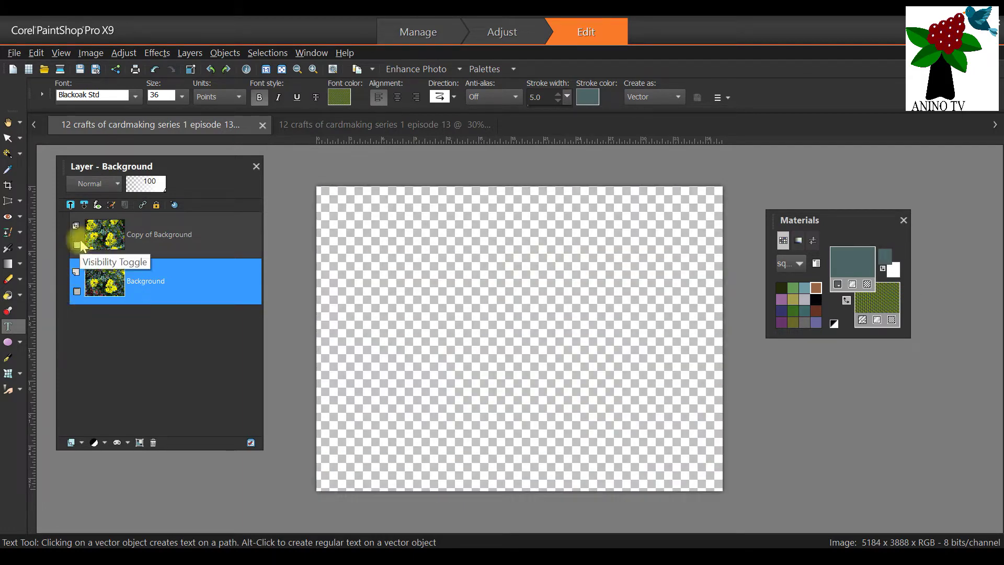
left_click(77, 292)
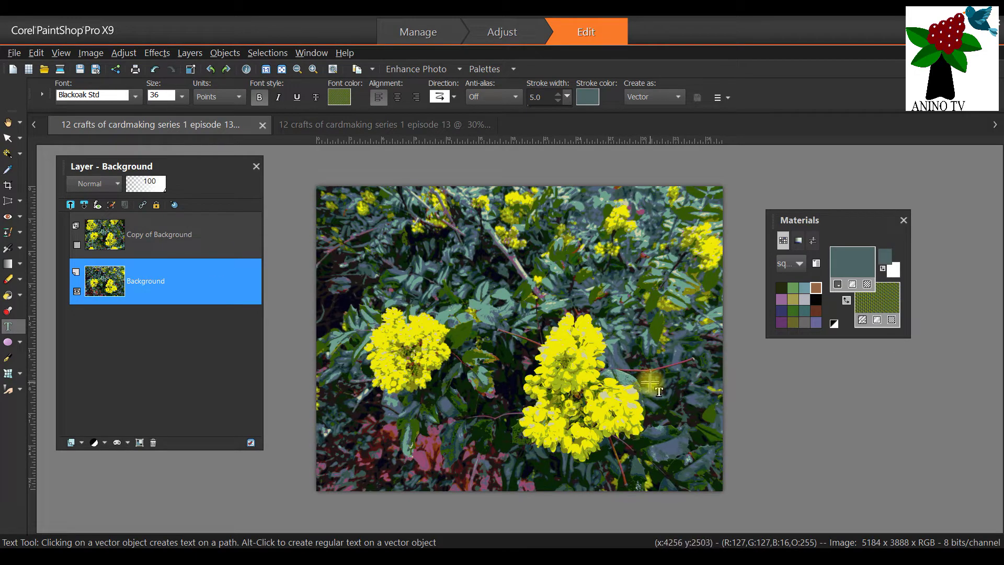
right_click(149, 282)
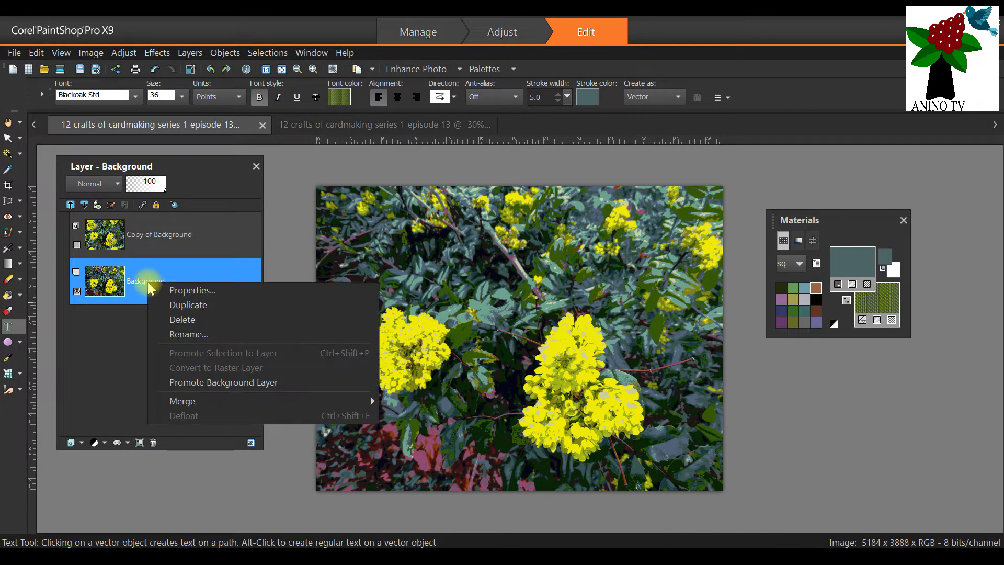
left_click(188, 305)
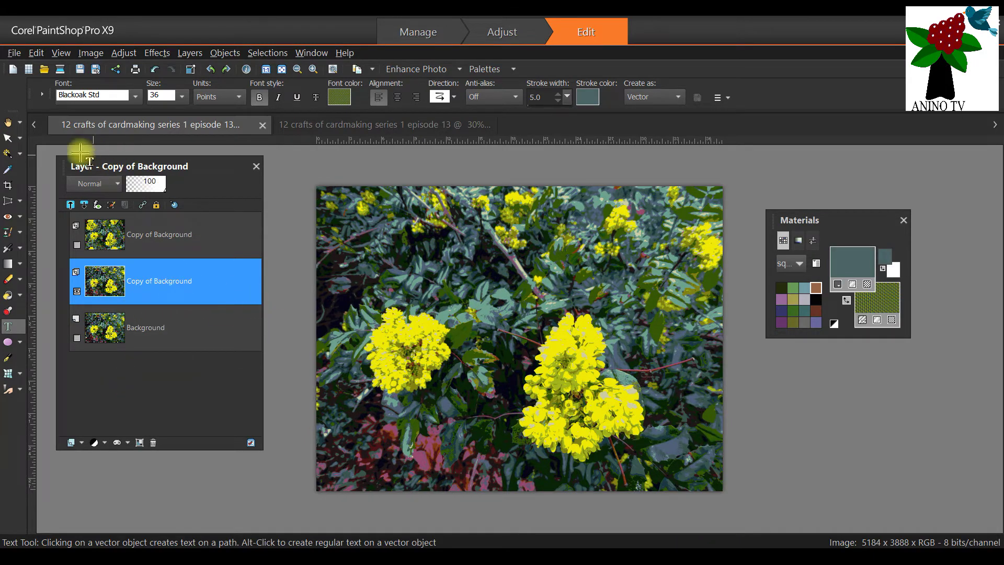
Select all the foliage around the two large yellow flower clusters on the duplicated layer with the Smart Selection Brush in Add mode
left_click(23, 154)
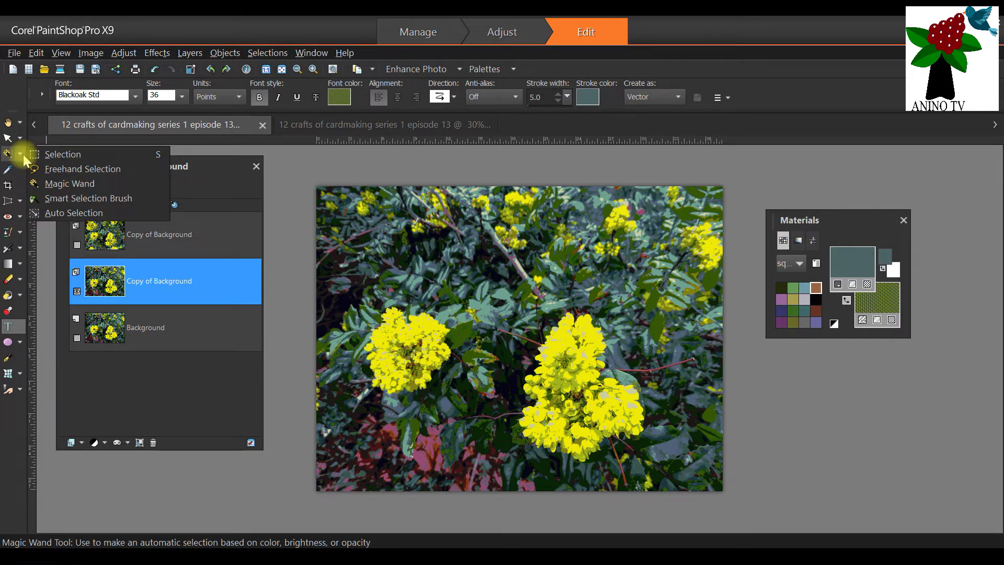
left_click(109, 199)
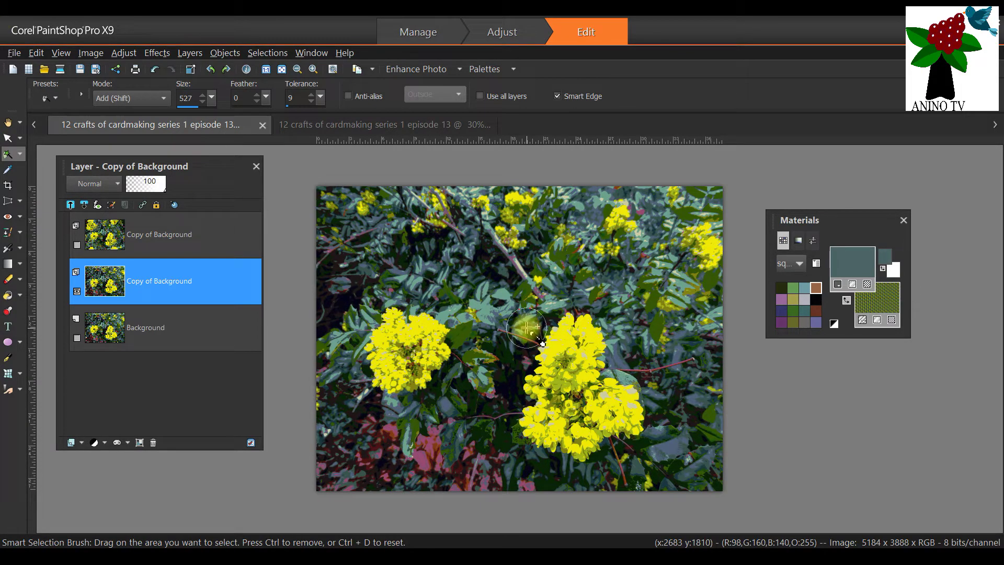
left_click_drag(513, 312, 482, 313)
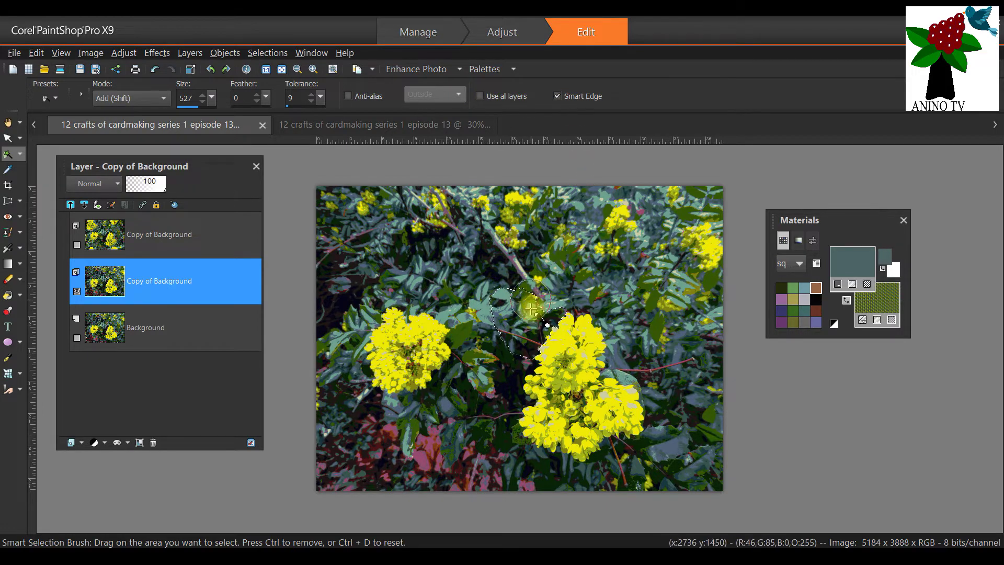
mouse_move(523, 238)
left_mouse_down()
mouse_move(506, 221)
mouse_move(414, 207)
left_mouse_up()
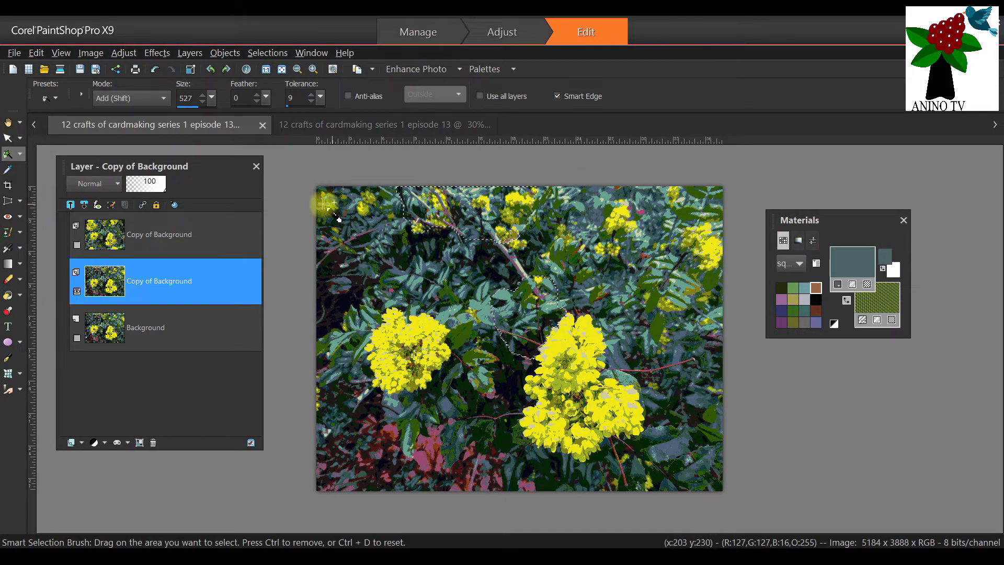
key("ctrl+d")
left_click_drag(527, 247, 413, 319)
mouse_move(595, 290)
left_mouse_down()
mouse_move(591, 235)
mouse_move(574, 222)
mouse_move(571, 198)
mouse_move(585, 191)
mouse_move(632, 202)
mouse_move(672, 266)
mouse_move(680, 331)
mouse_move(648, 356)
left_mouse_up()
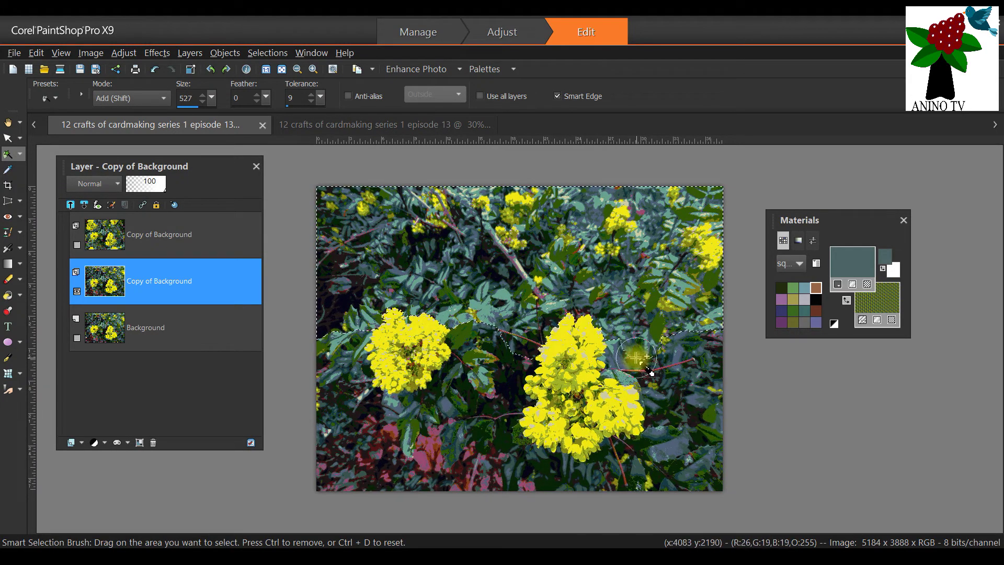
mouse_move(683, 363)
left_mouse_down()
mouse_move(697, 460)
mouse_move(620, 456)
mouse_move(626, 486)
mouse_move(620, 479)
mouse_move(635, 477)
mouse_move(578, 486)
mouse_move(514, 458)
mouse_move(502, 430)
mouse_move(503, 369)
mouse_move(467, 331)
mouse_move(477, 316)
left_mouse_up()
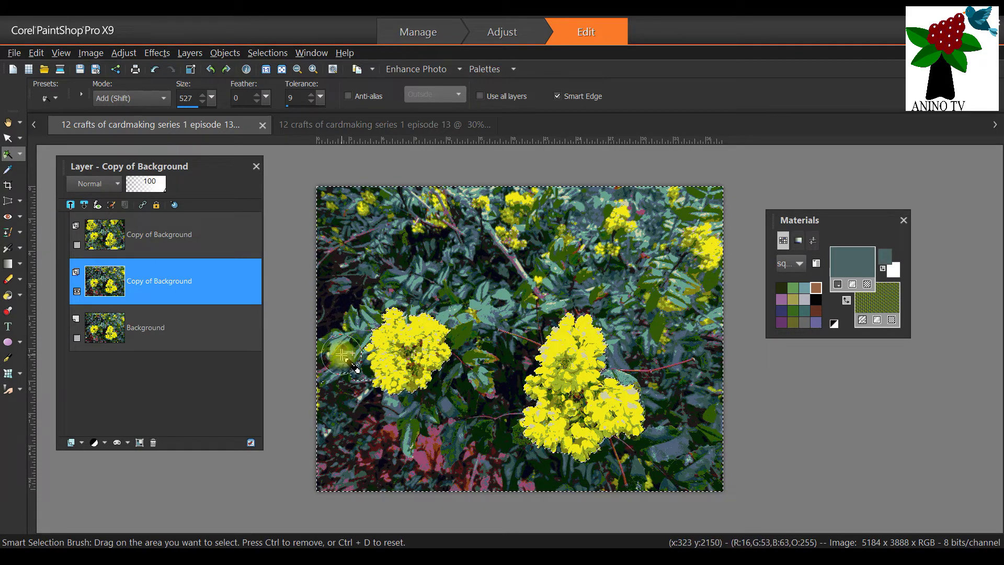
left_click_drag(345, 361, 334, 387)
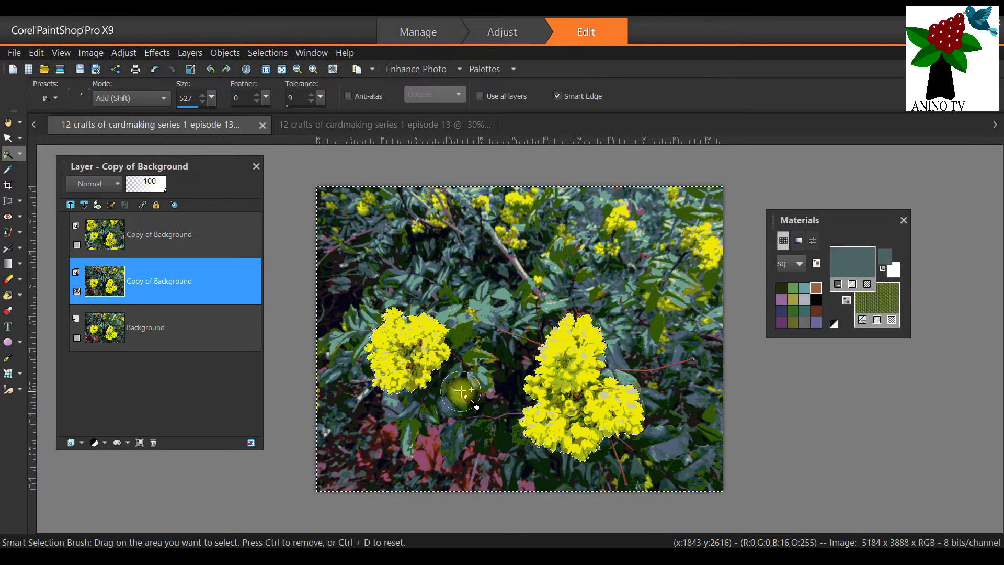
Switch the Smart Selection Brush mode to Remove (Ctrl)
scroll(413, 356, "up", 2)
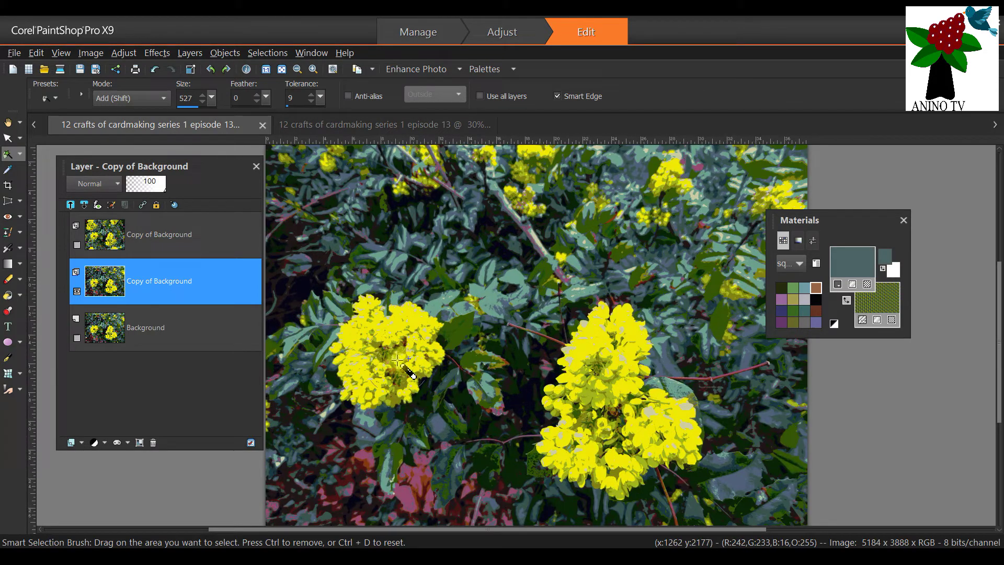
left_click_drag(394, 339, 340, 298)
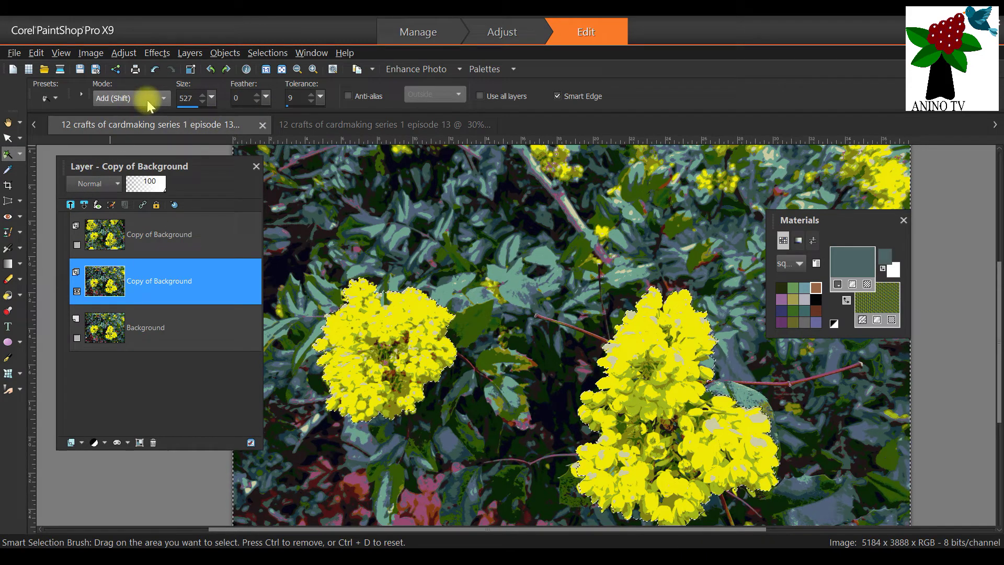
left_click(164, 99)
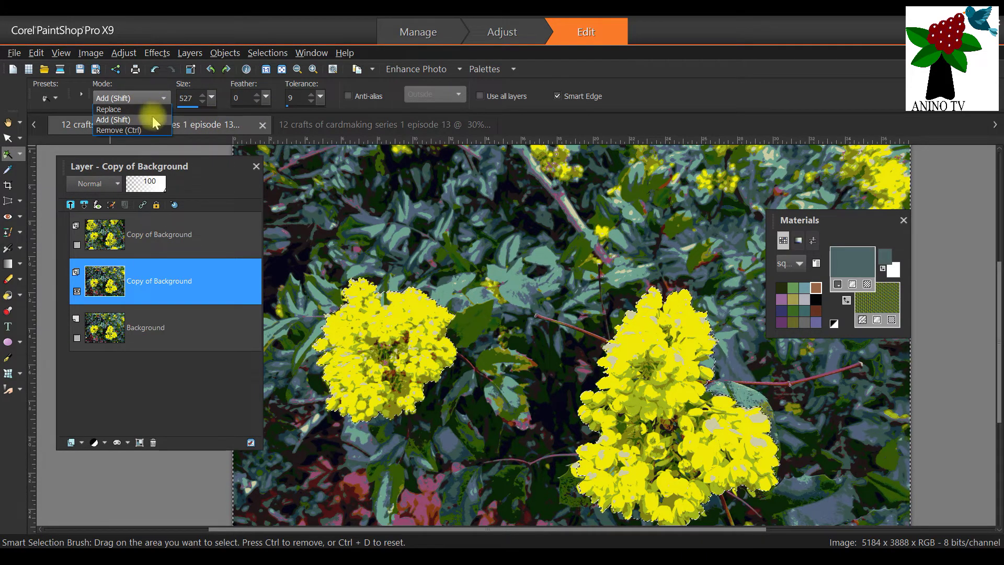
key("Down")
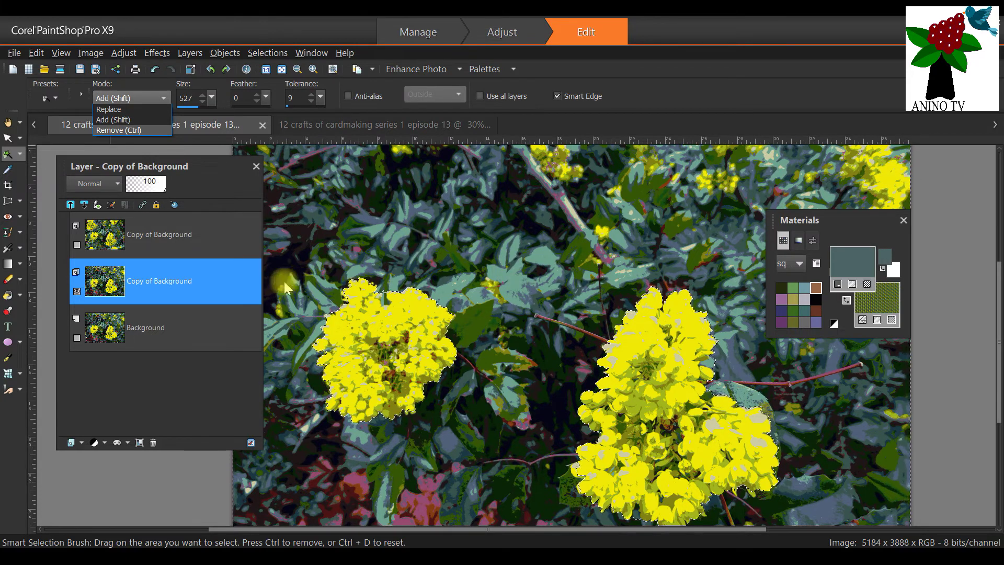
left_click(148, 98)
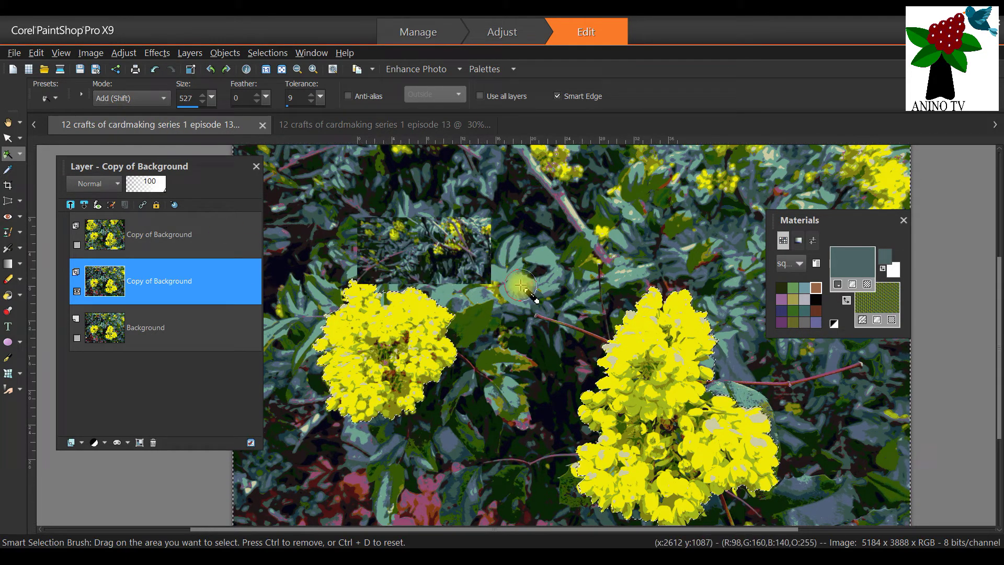
scroll(522, 285, "down", 3)
scroll(522, 285, "down", 1)
scroll(522, 285, "up", 1)
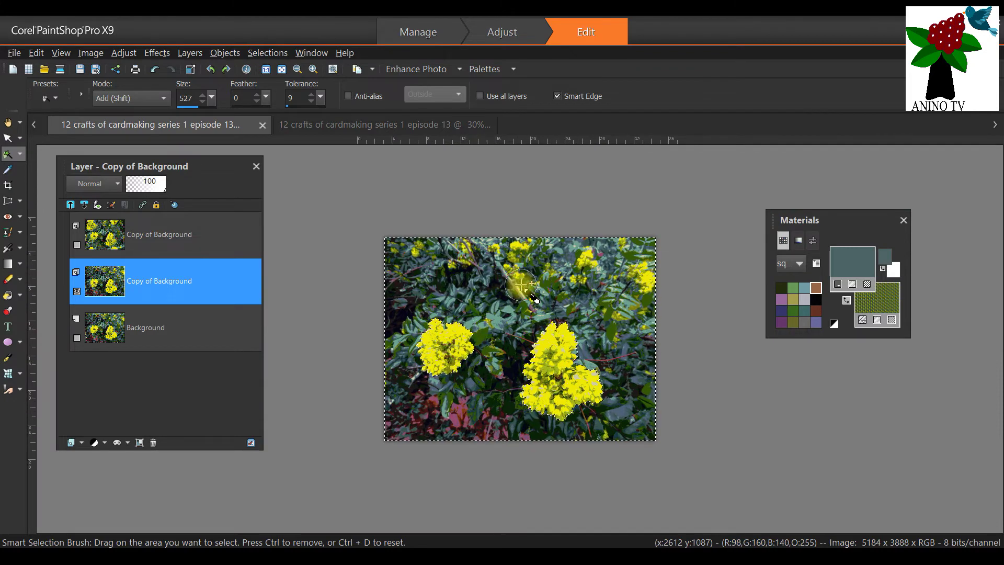
scroll(522, 285, "up", 1)
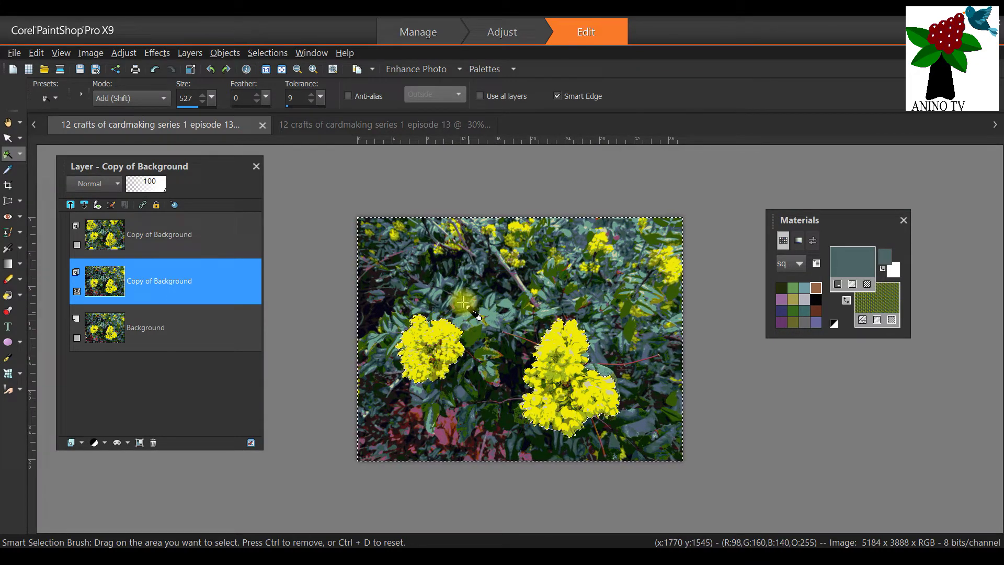
left_click(158, 97)
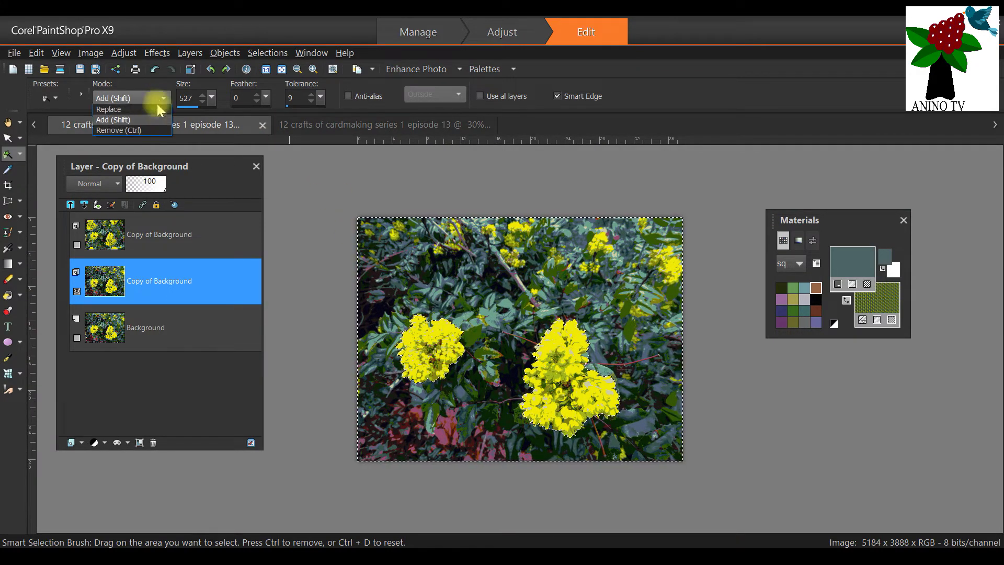
left_click(137, 129)
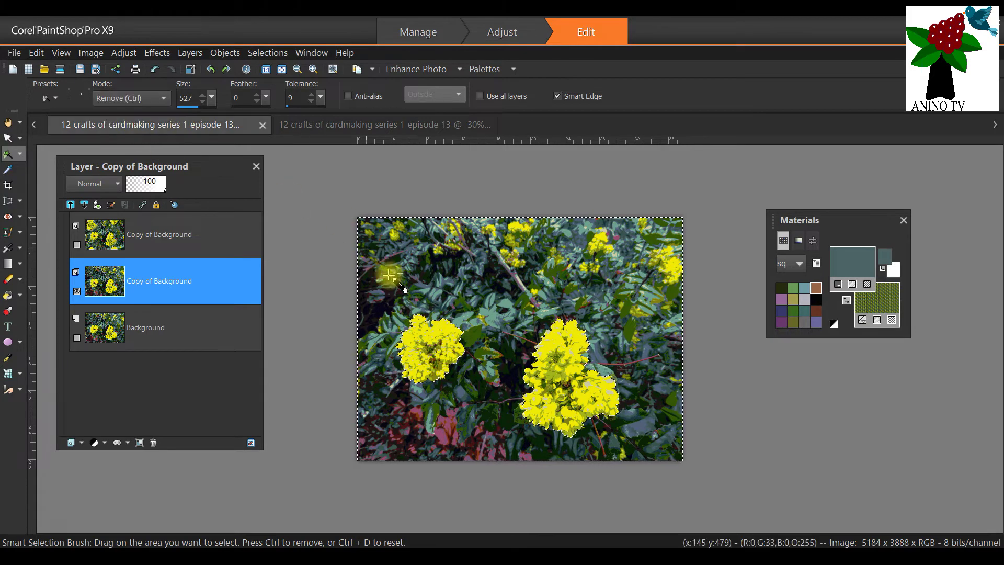
Try removing a patch at the upper edge of the left flower cluster from the selection, and undo that brush stroke
left_click(431, 318)
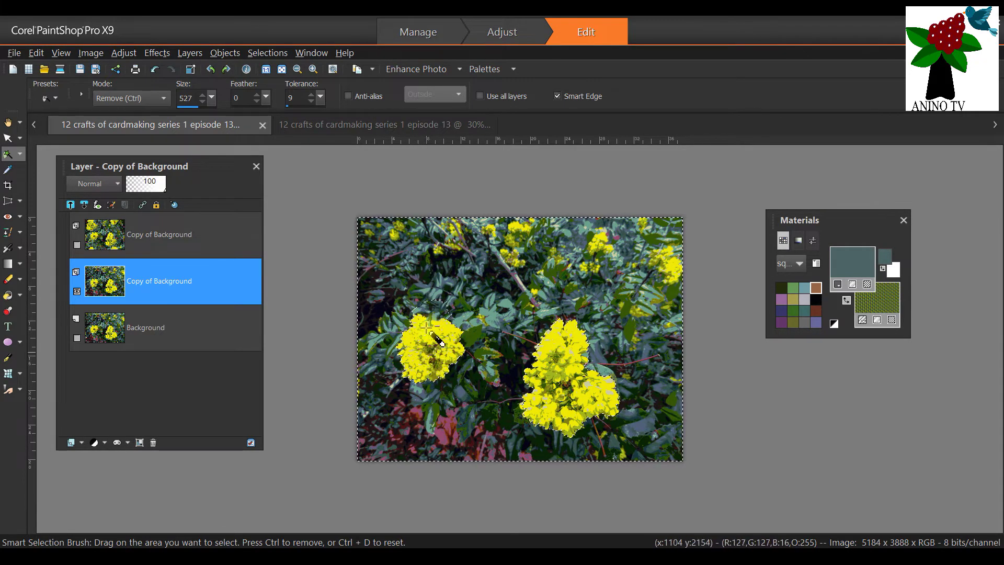
scroll(416, 347, "up", 2)
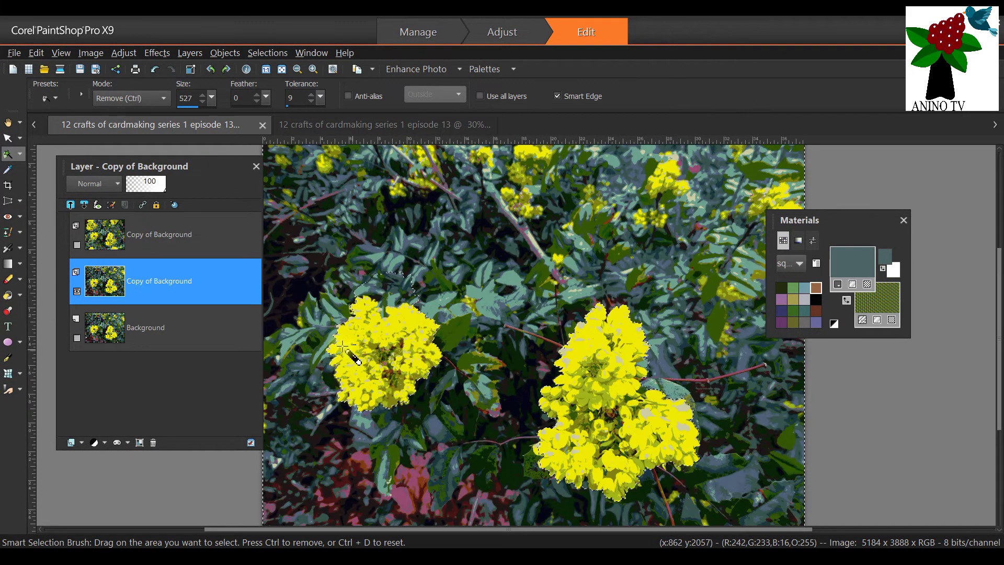
left_click(36, 53)
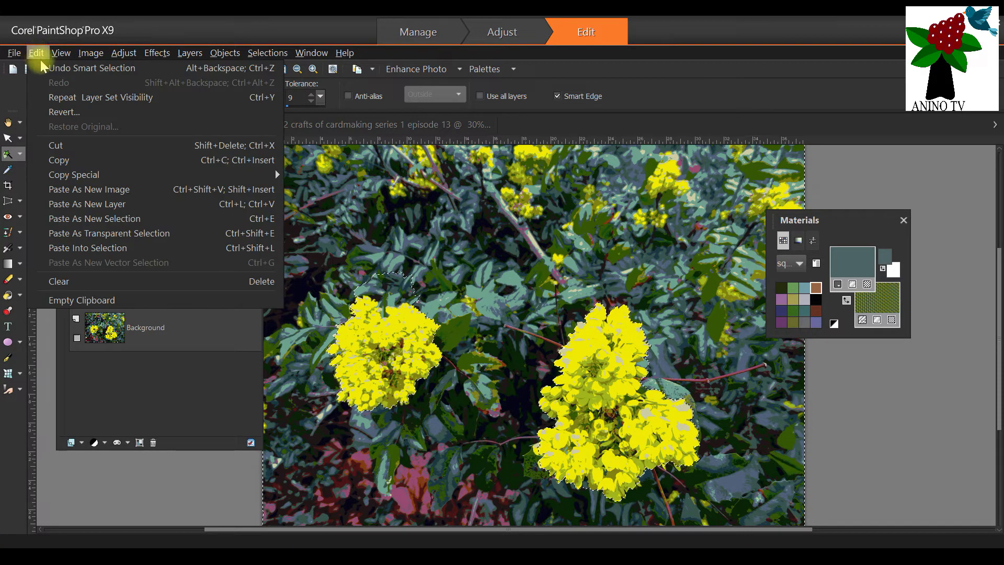
left_click(49, 73)
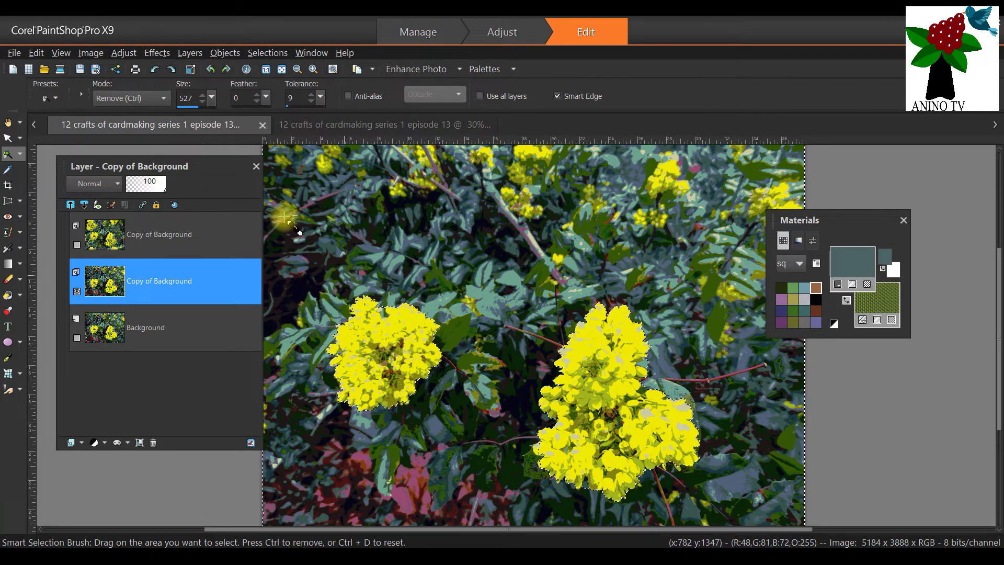
Try removing the leaves just right of the left flower cluster from the selection in Remove mode, reducing the brush size to 291
left_click(155, 97)
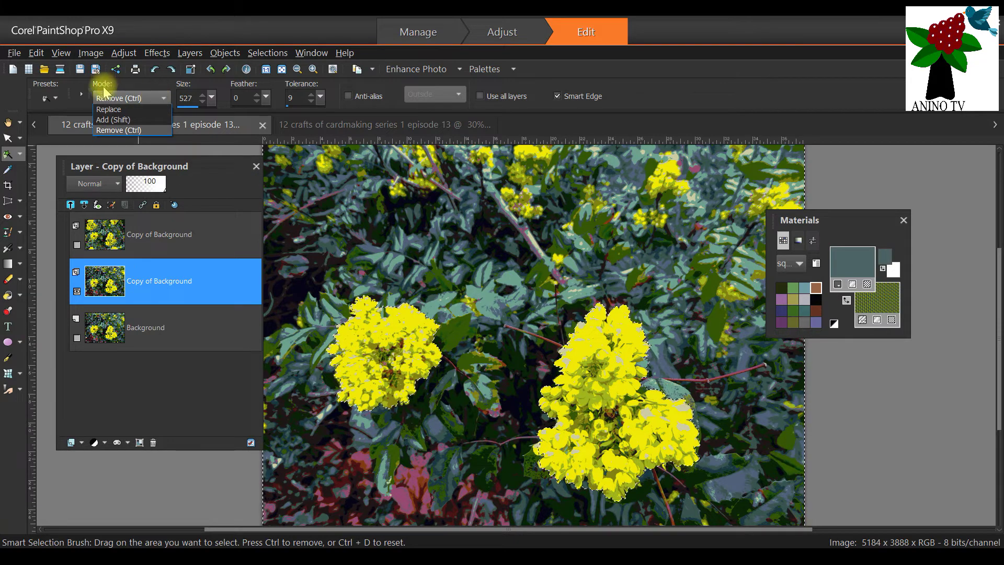
left_click(108, 119)
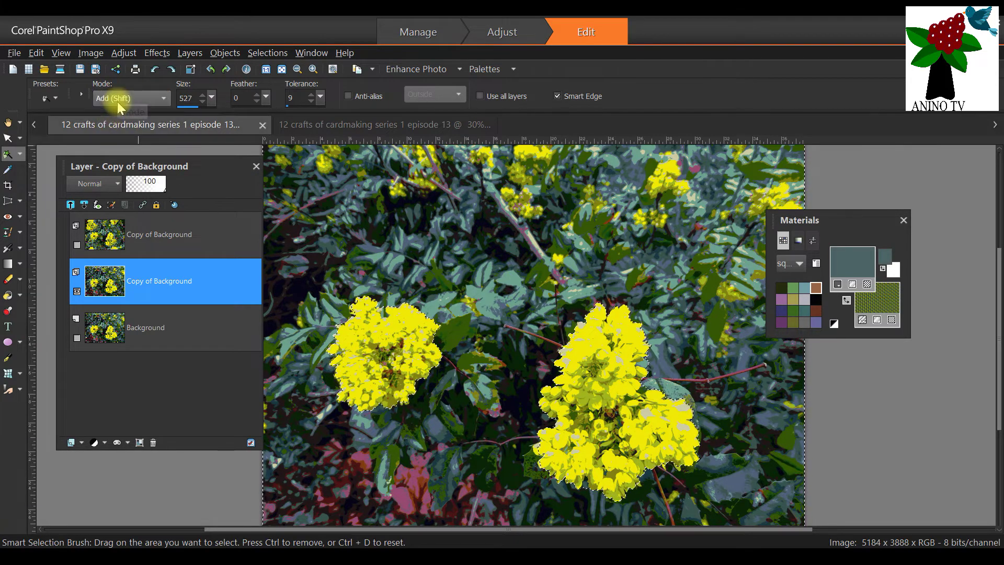
left_click(119, 100)
left_click(124, 130)
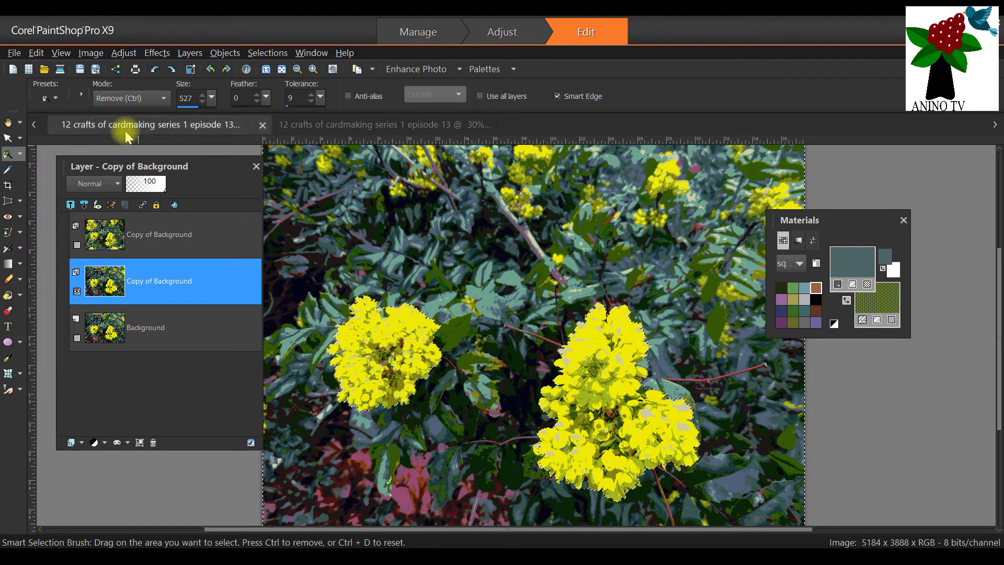
left_click(453, 333)
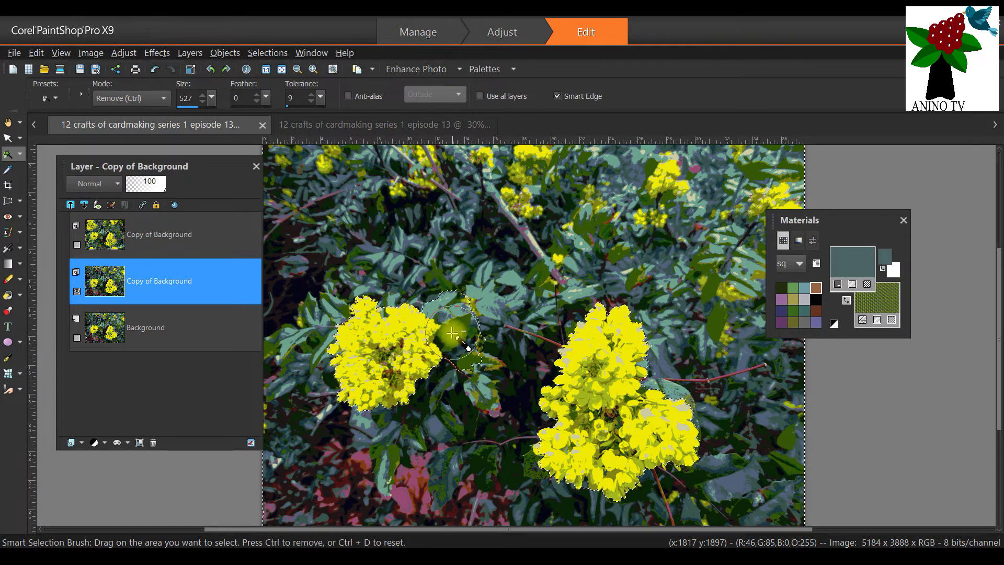
left_click(188, 106)
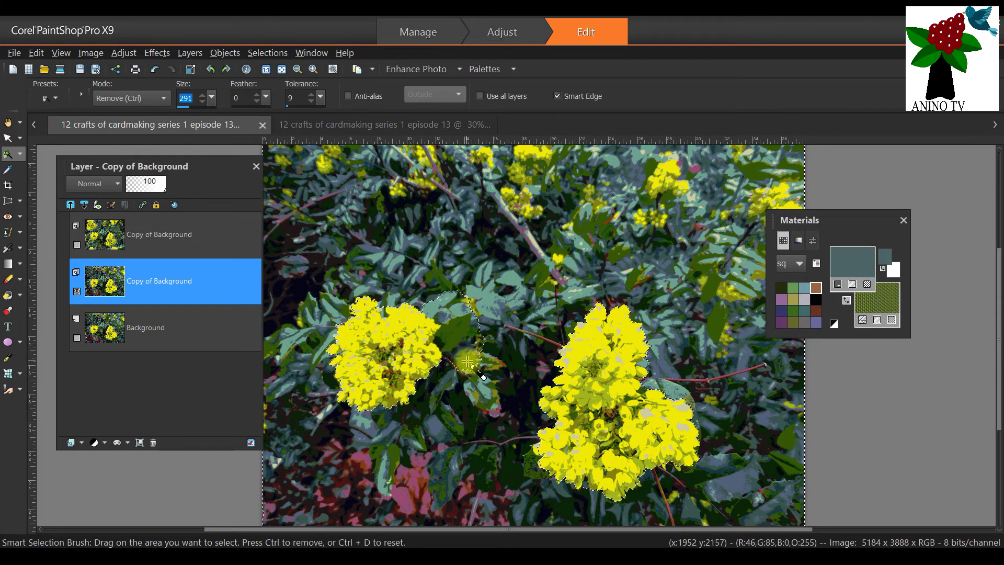
mouse_move(474, 369)
left_mouse_down()
mouse_move(487, 405)
mouse_move(485, 396)
left_mouse_up()
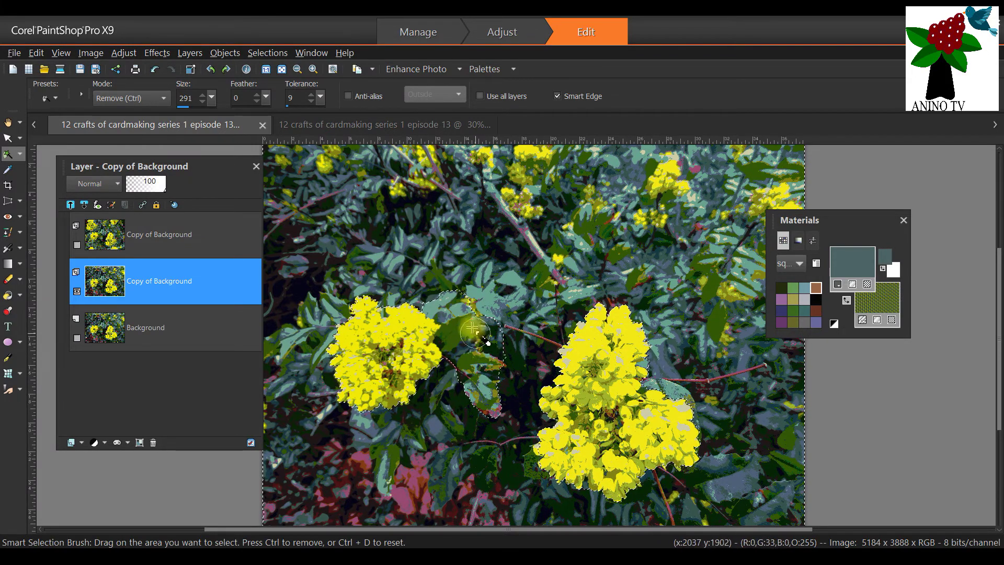
left_click(444, 307)
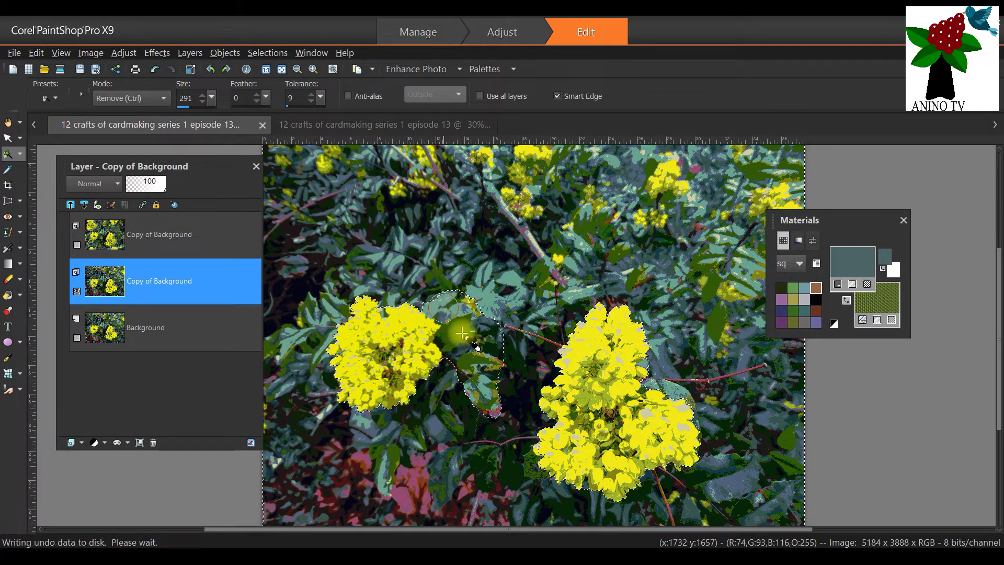
Add the leaves beside the left flower cluster back to the selection with the brush in Add (Shift) mode
scroll(318, 319, "down", 1)
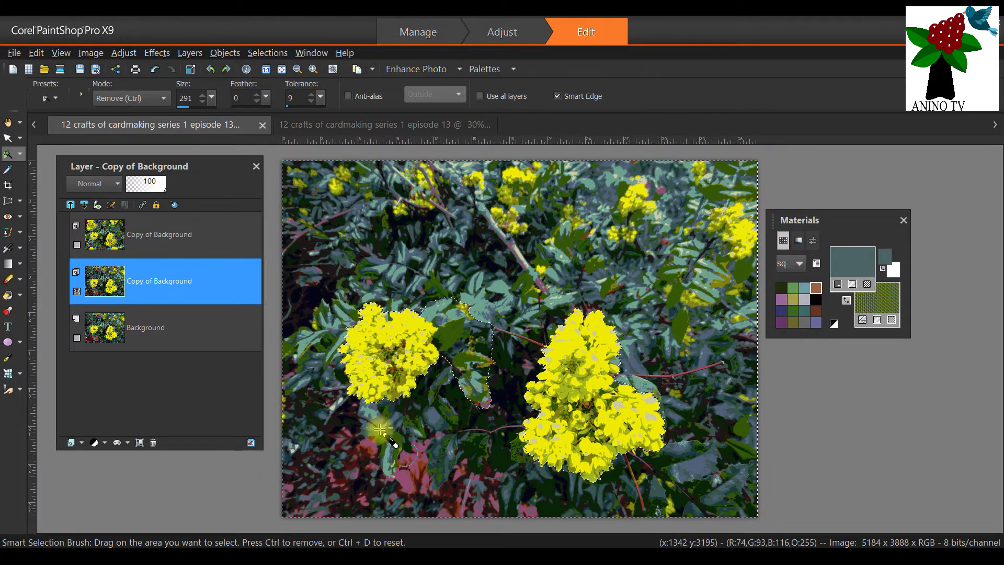
left_click(130, 98)
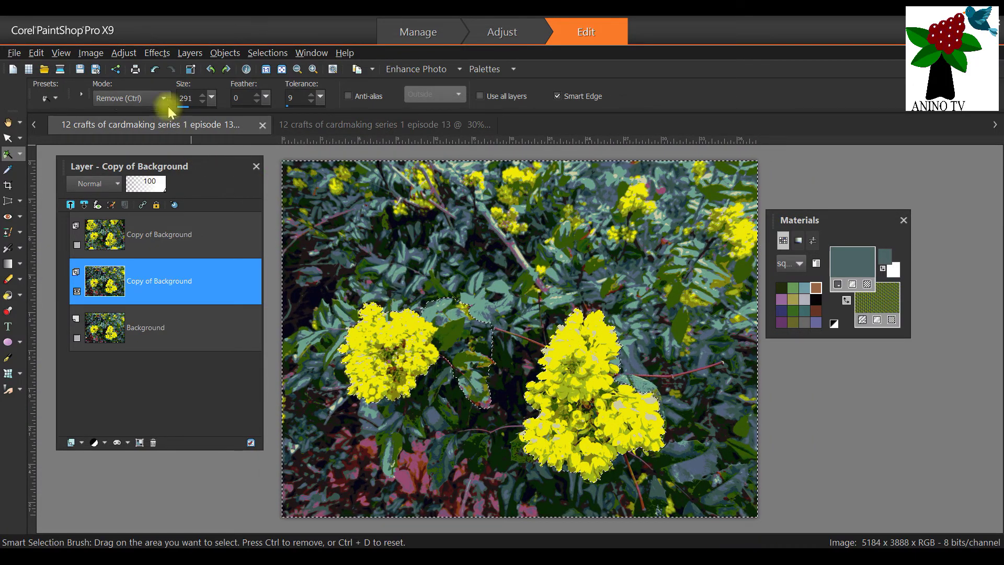
left_click(113, 116)
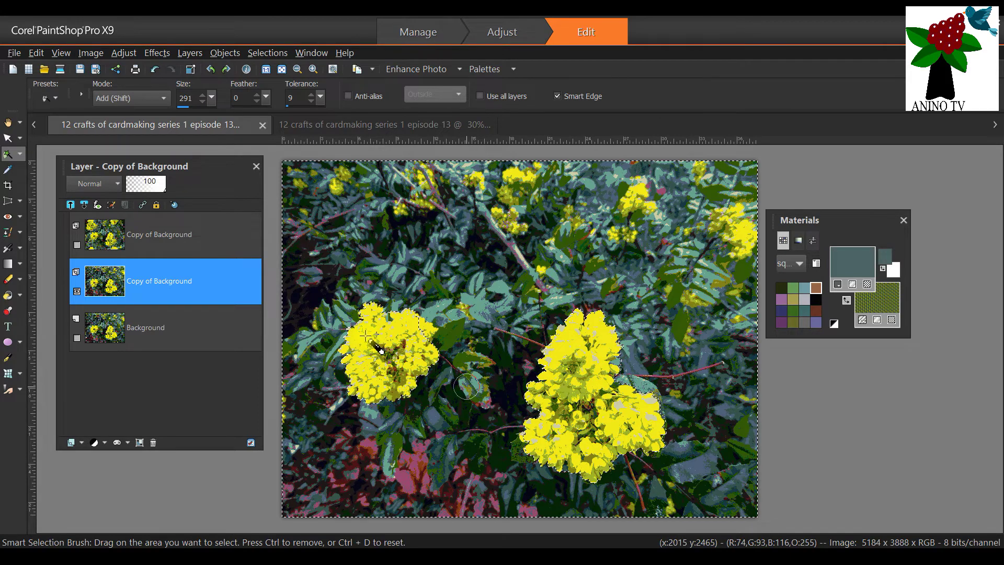
Remove the yellow petals at the upper-right edge of the left flower cluster from the selection in Remove (Ctrl) mode
scroll(402, 327, "up", 2)
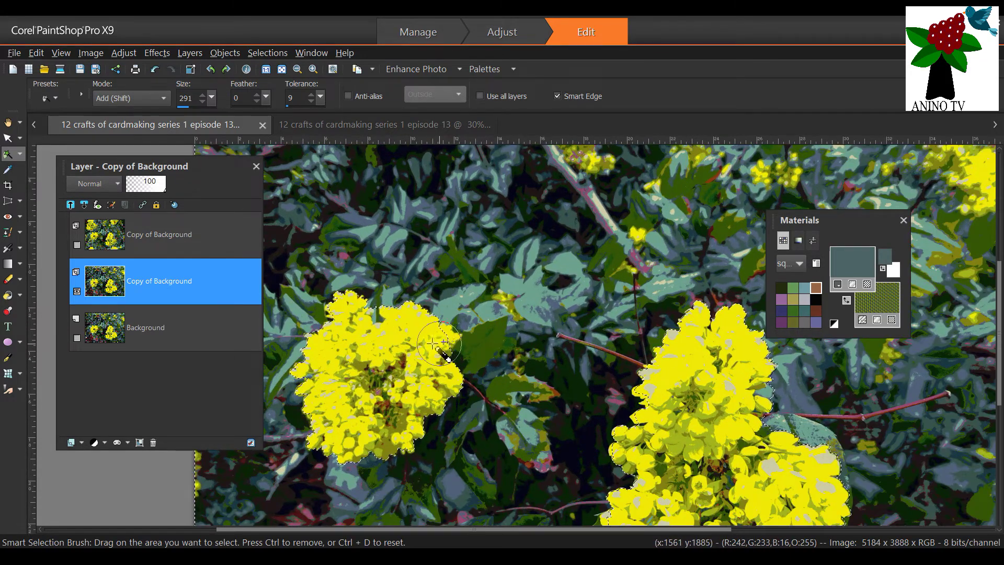
left_click(158, 99)
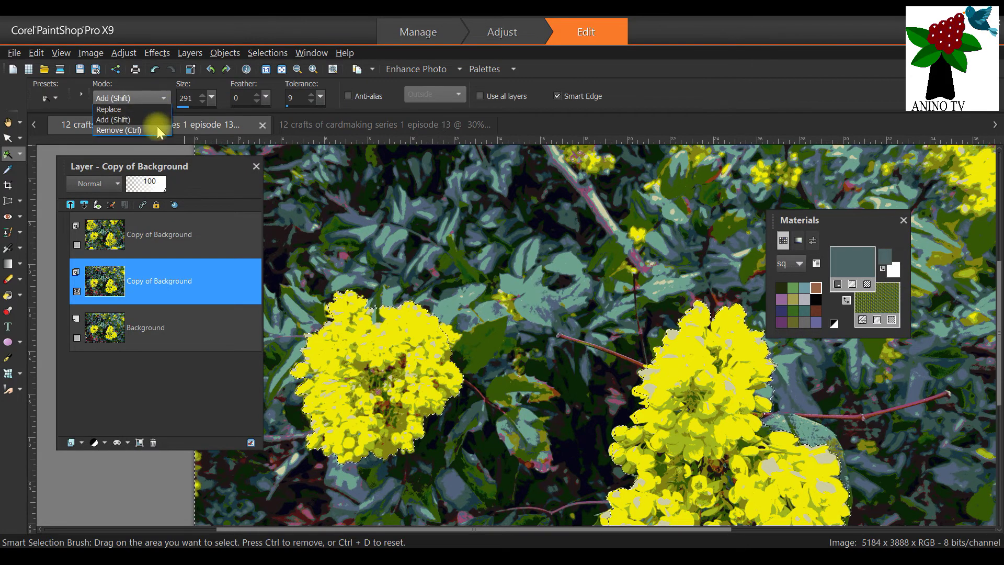
left_click(155, 127)
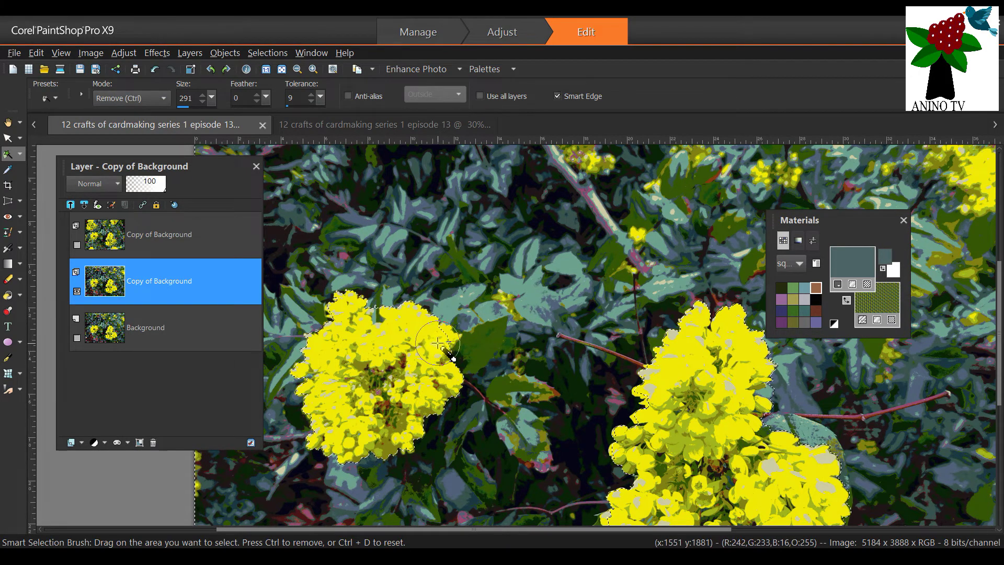
left_click_drag(438, 341, 474, 359)
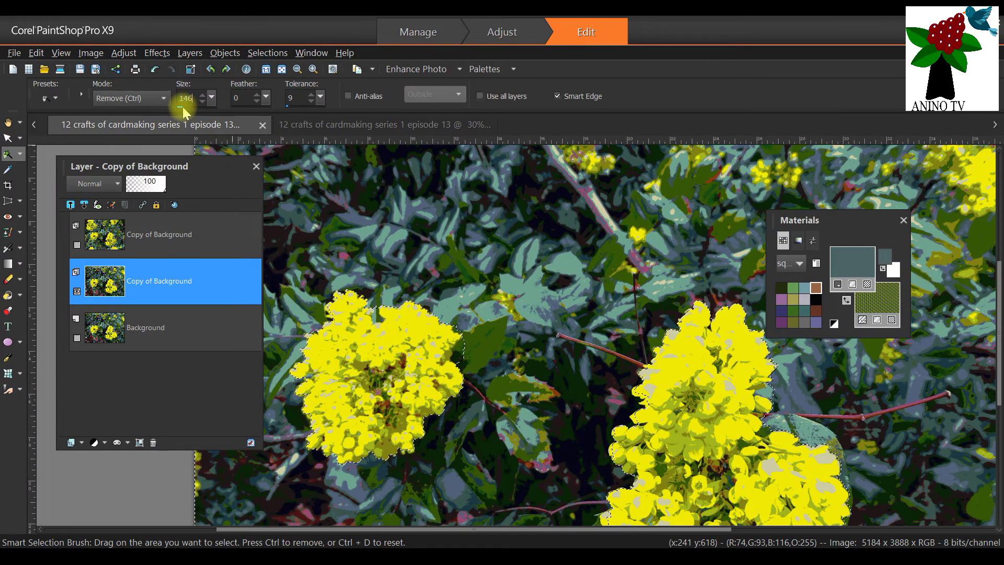
Set the brush size to 54 and add the dark strip along the left cluster's right edge to the selection in Add (Shift) mode
left_click(161, 98)
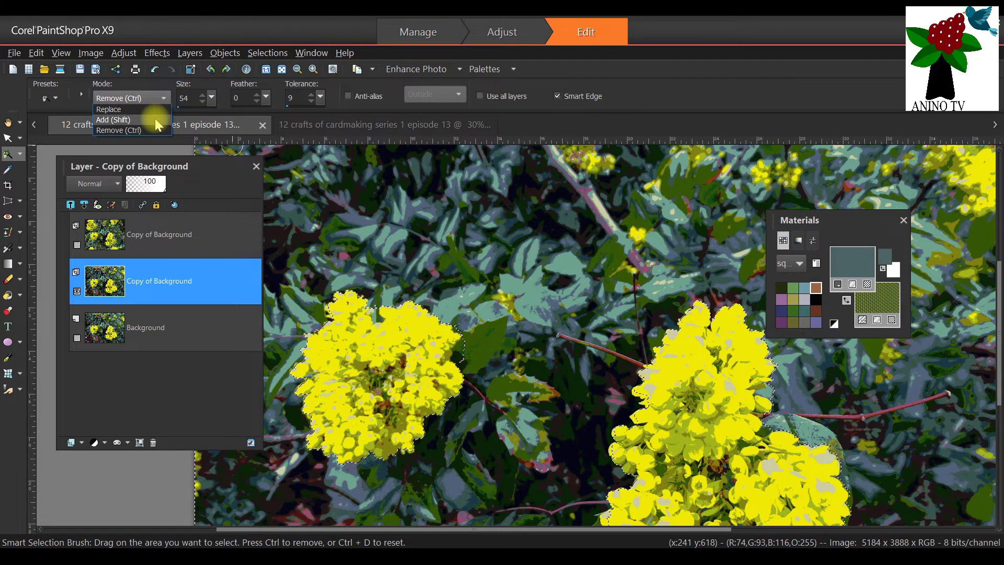
left_click(155, 119)
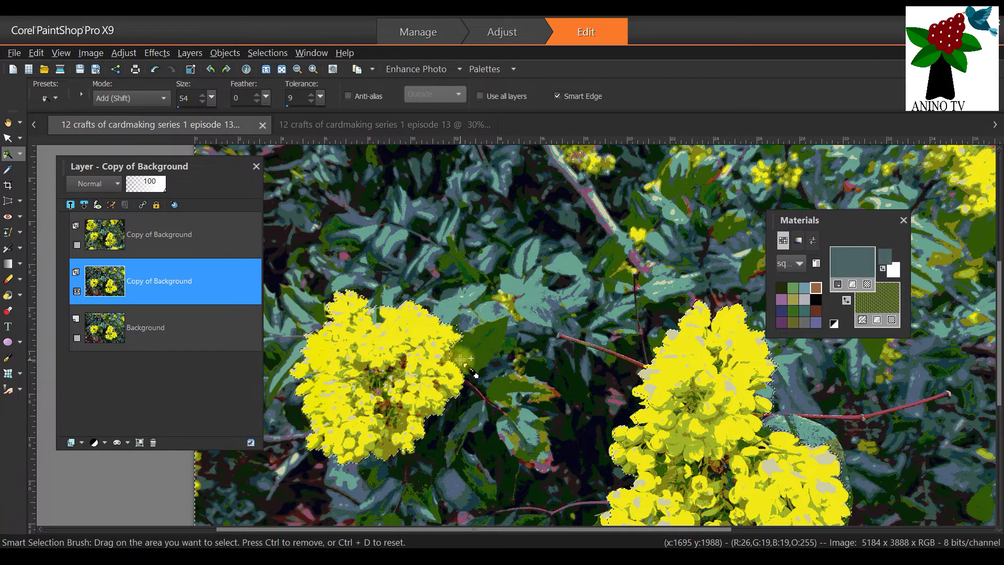
left_click_drag(459, 360, 456, 346)
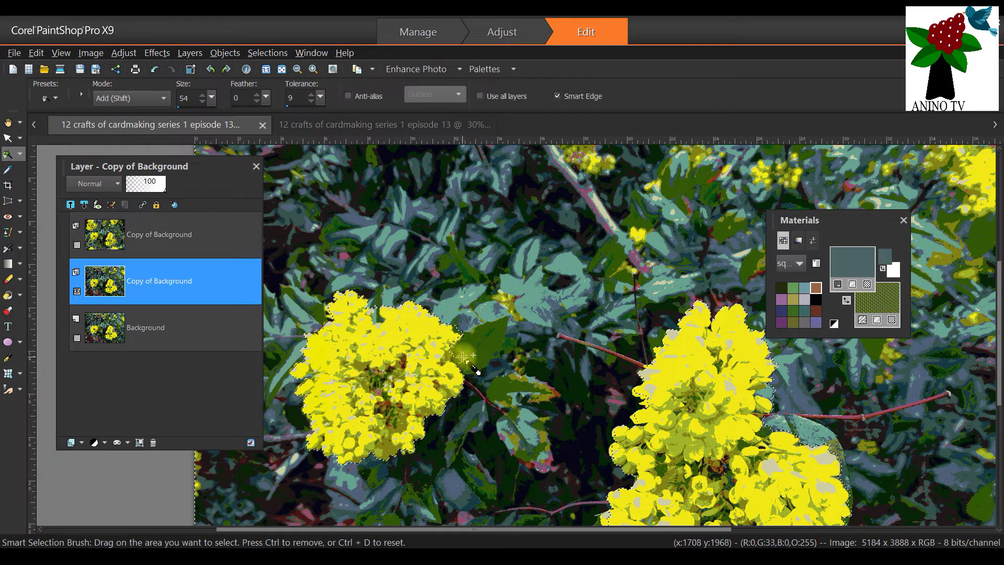
Delete the selected foliage around the two yellow flower clusters from the duplicated layer
scroll(497, 345, "down", 3)
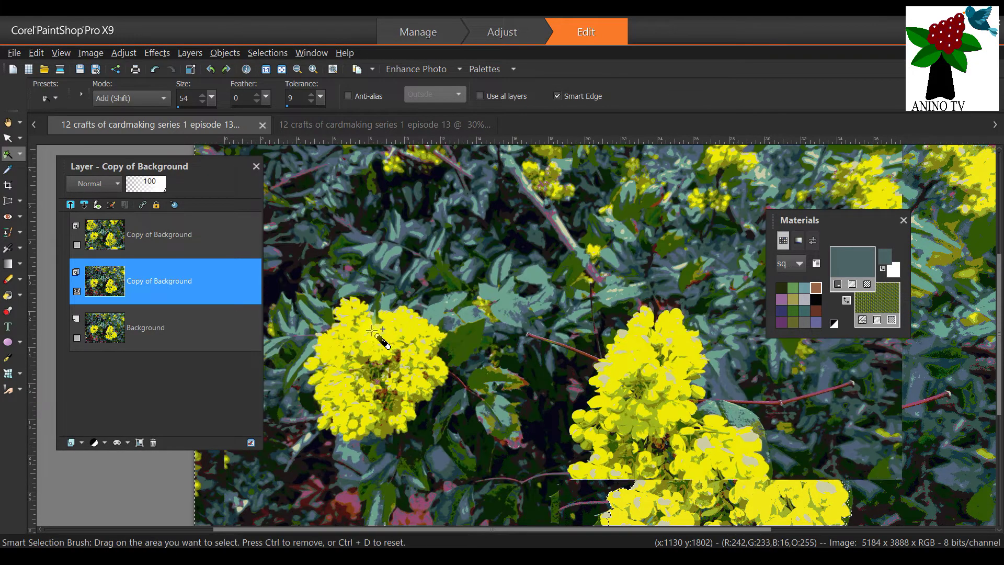
scroll(702, 363, "down", 1)
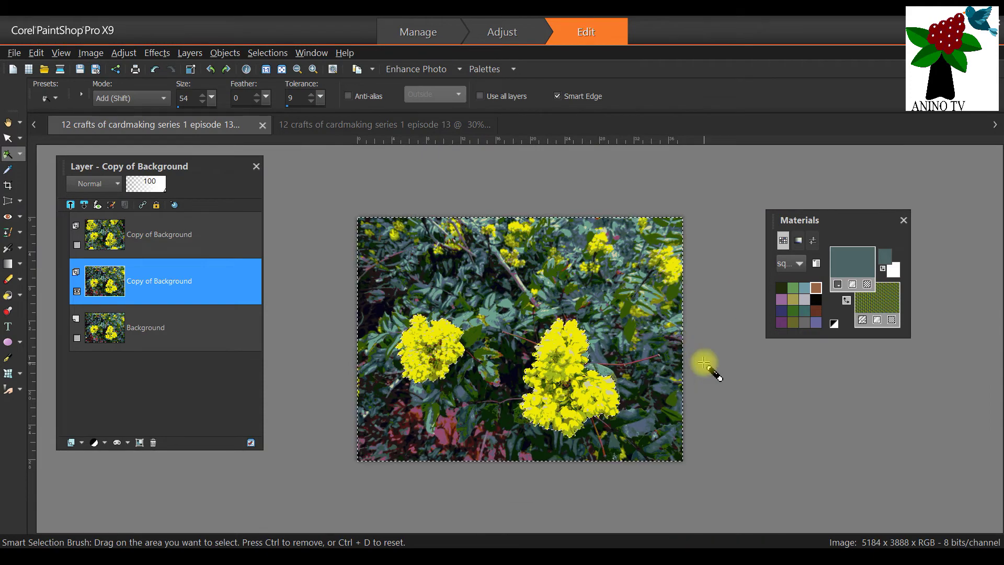
scroll(708, 360, "up", 1)
scroll(740, 410, "up", 1)
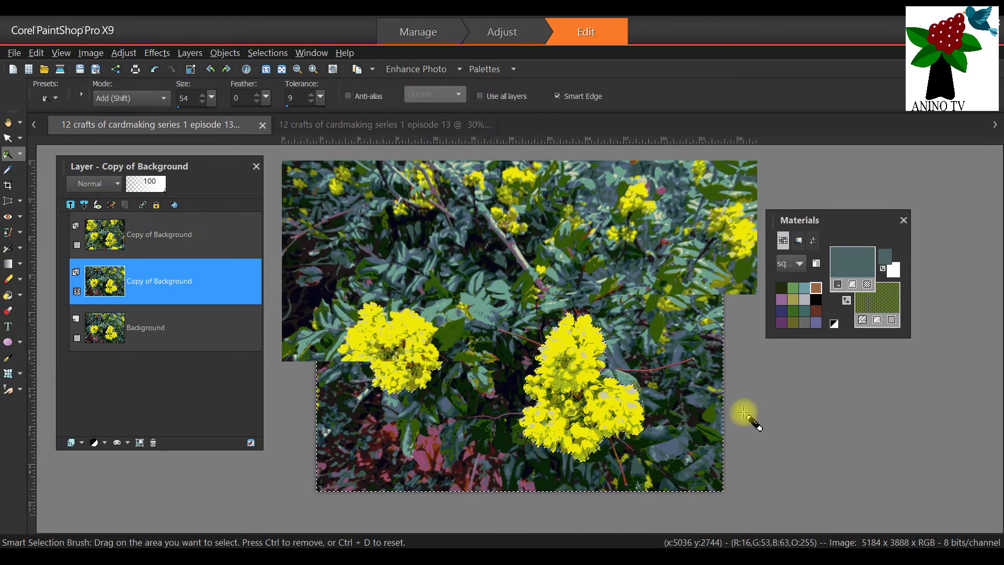
scroll(591, 362, "down", 1)
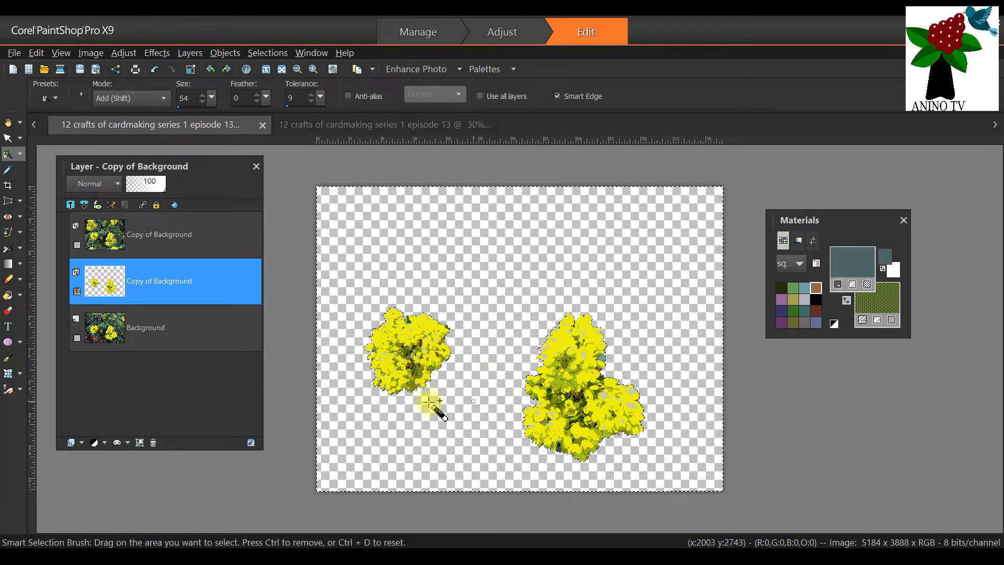
Deselect everything to inspect the cut-out flower clusters, and undo the Select None
left_click(267, 53)
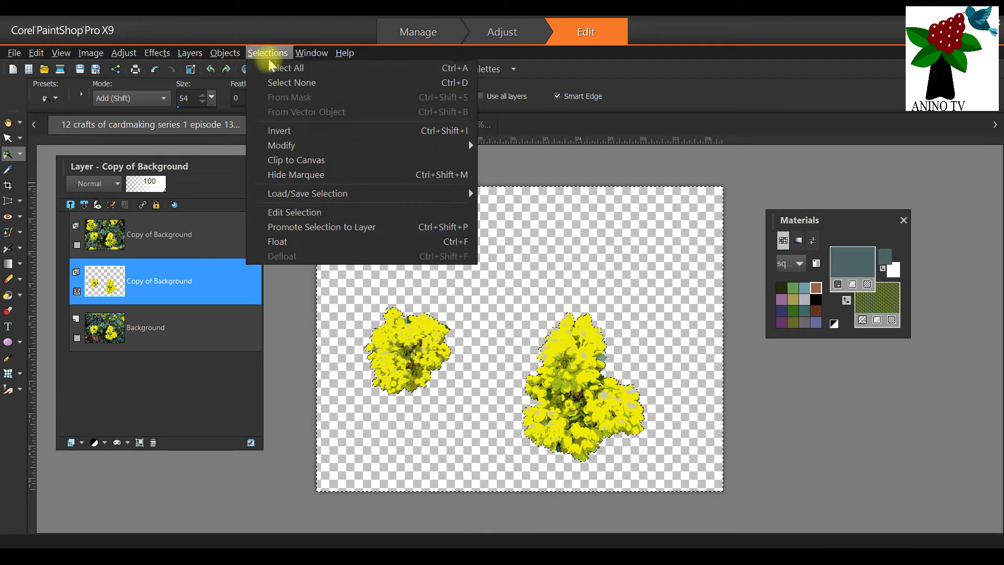
left_click(277, 82)
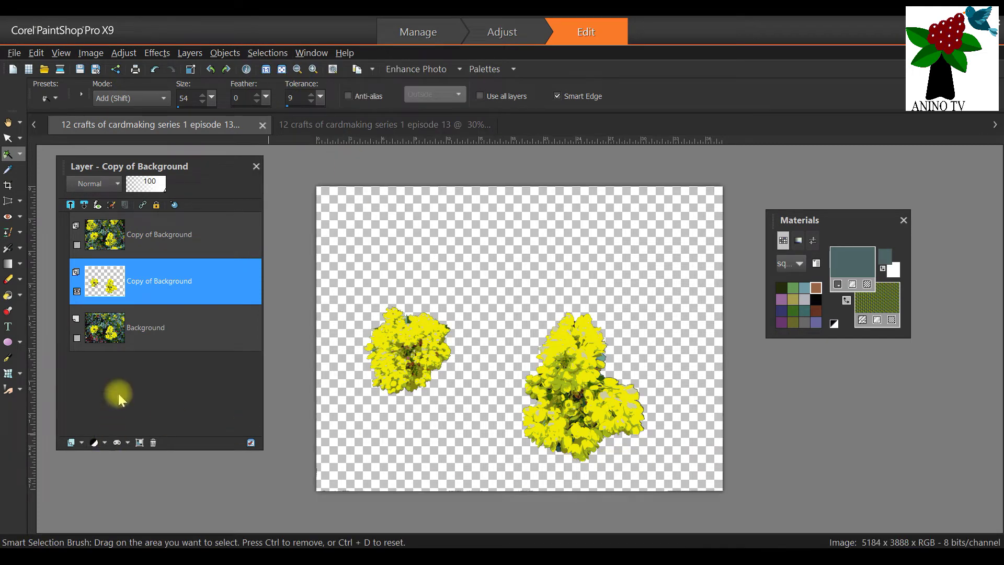
scroll(594, 427, "up", 2)
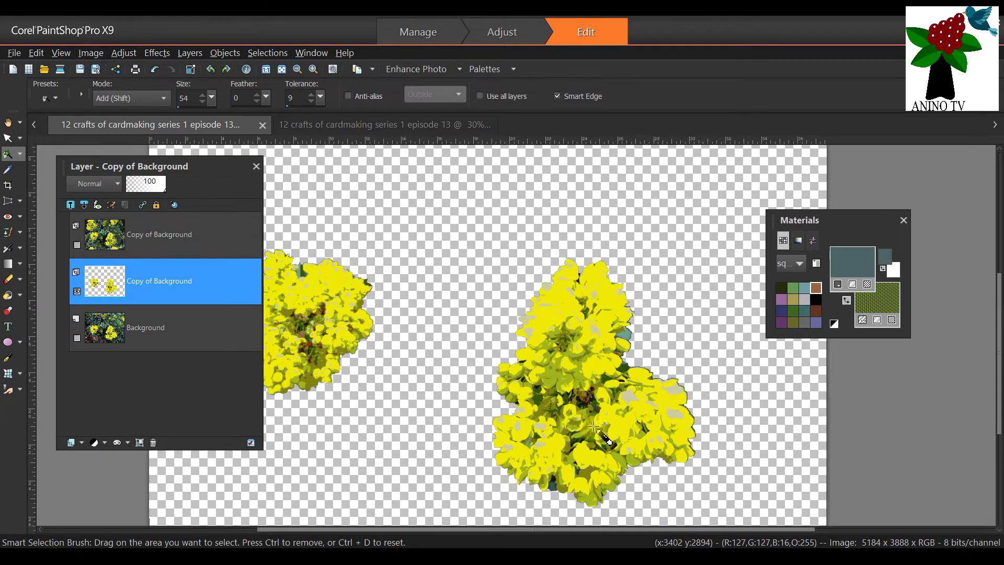
scroll(593, 427, "down", 2)
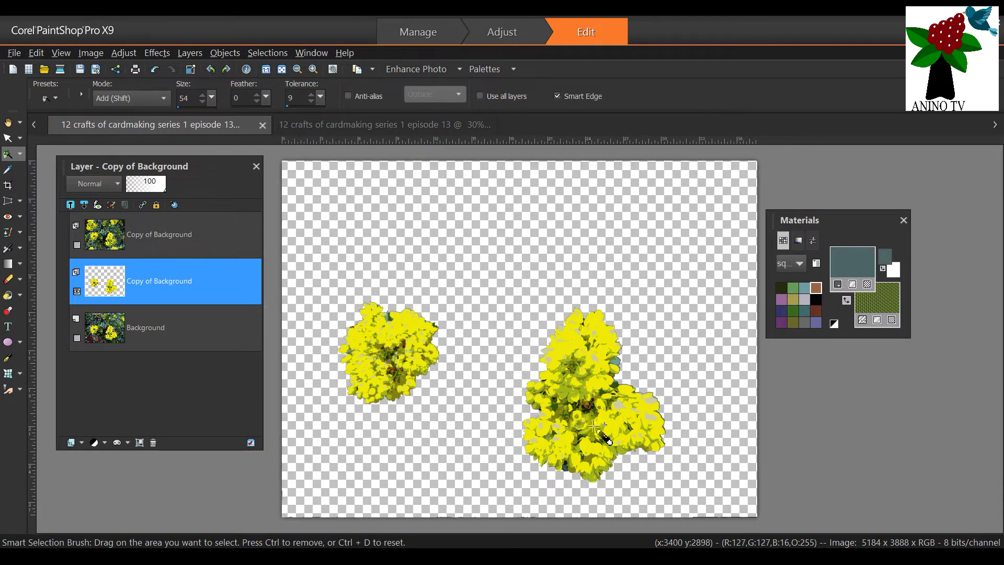
left_click(42, 52)
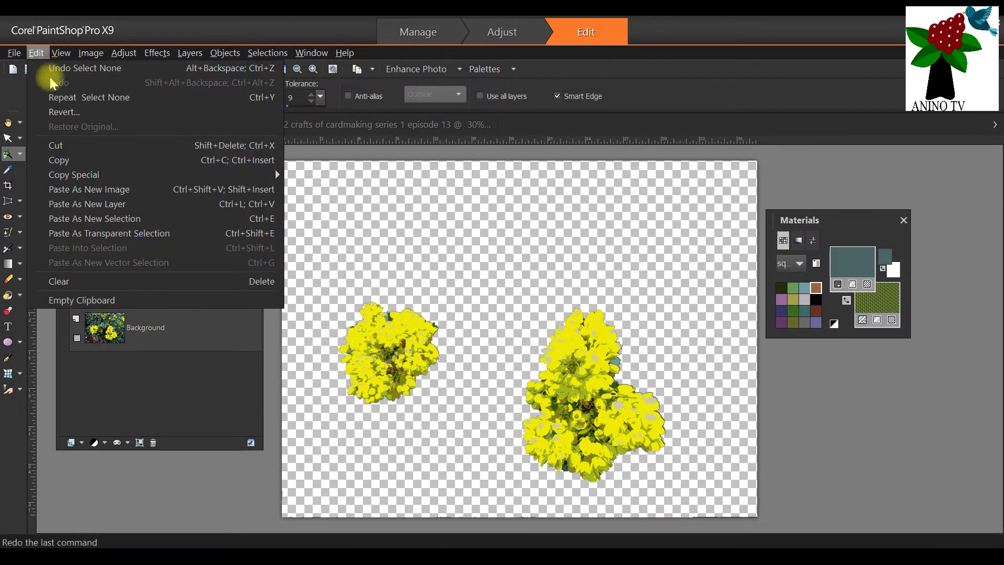
left_click(49, 64)
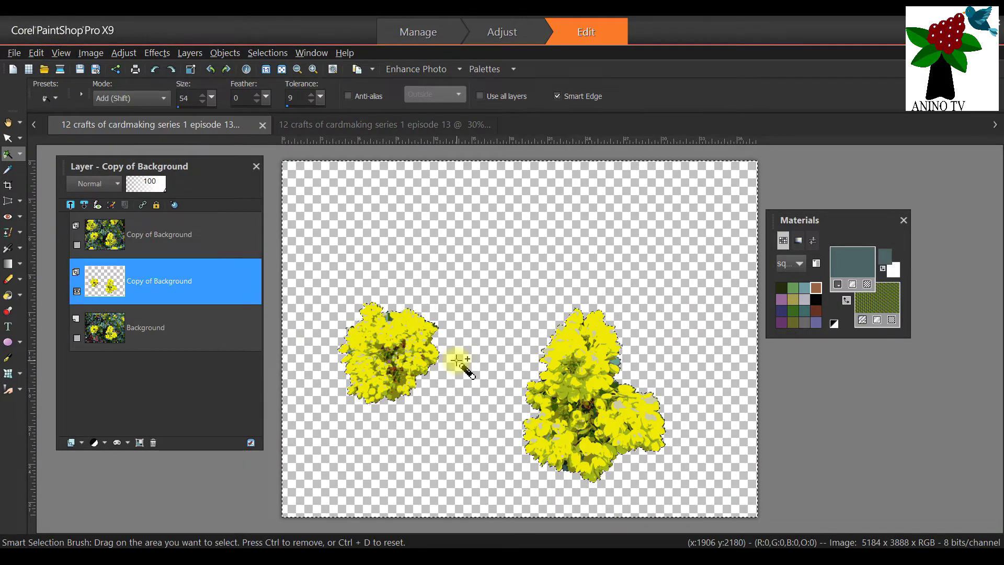
Invert the selection to select the two flower clusters, and check the canvas edges for stray selected areas
left_click(266, 53)
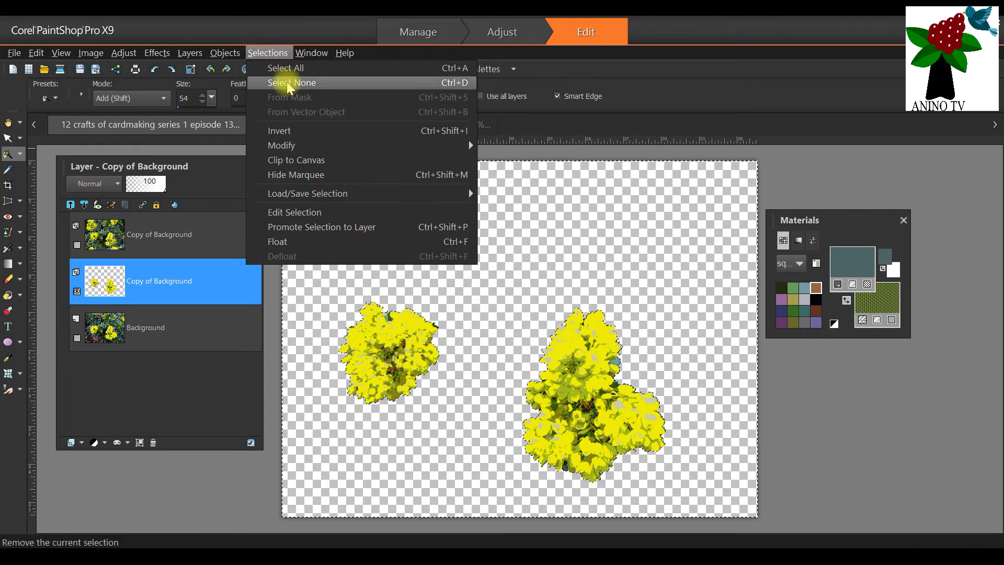
left_click(300, 132)
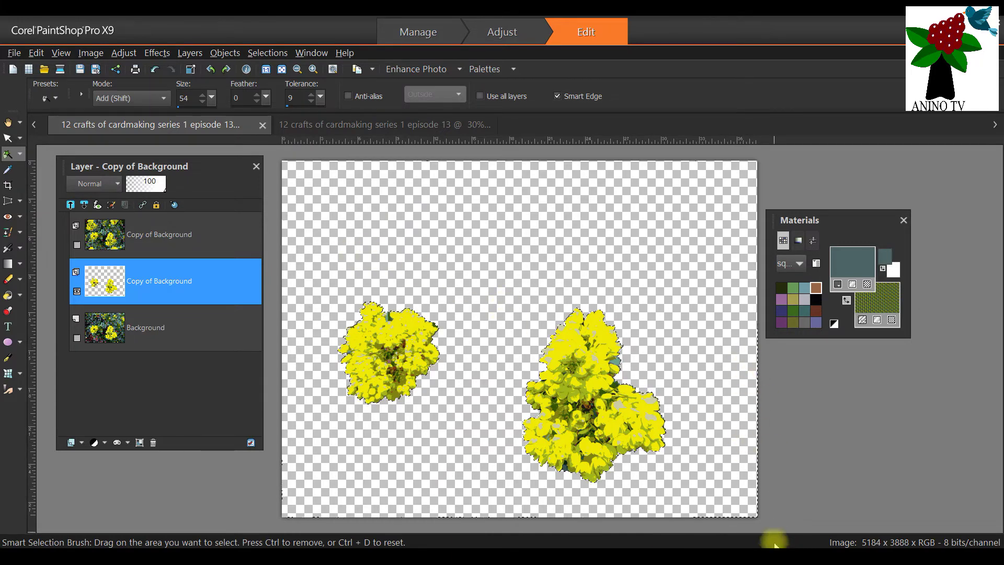
scroll(739, 426, "down", 2)
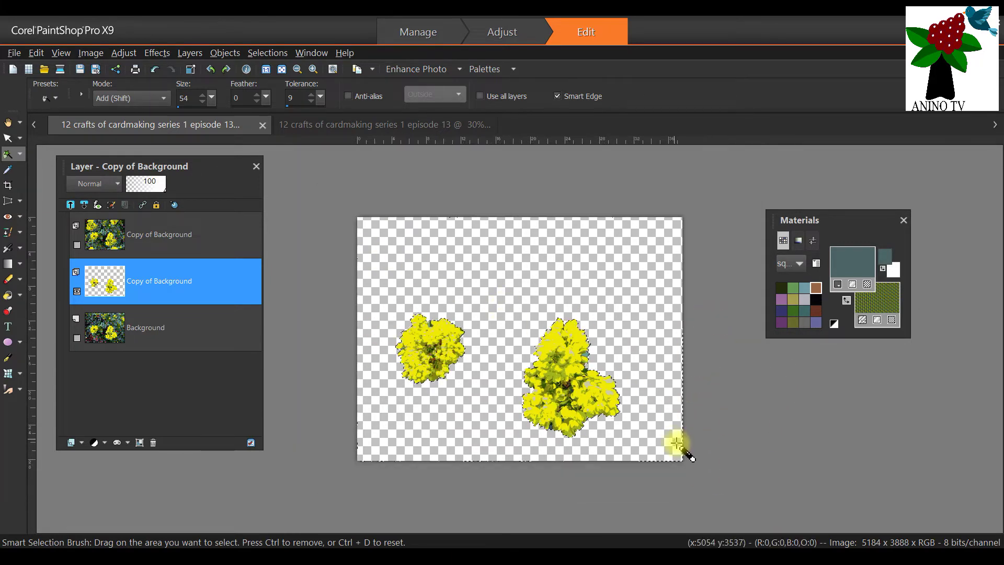
scroll(674, 447, "up", 1)
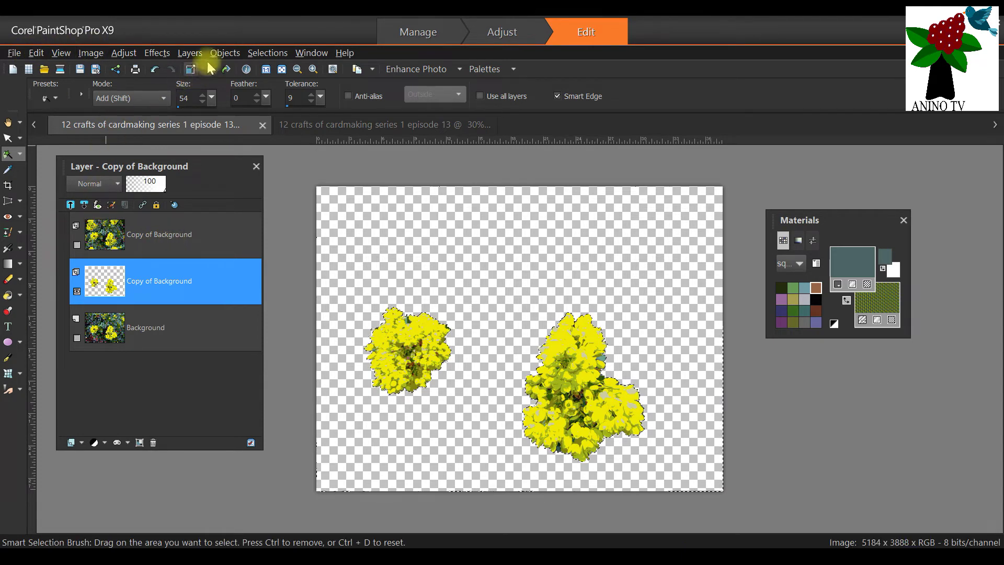
Try to remove the stray selection along the canvas's right edge with the Smart Selection Brush in Remove (Ctrl) mode
left_click(264, 52)
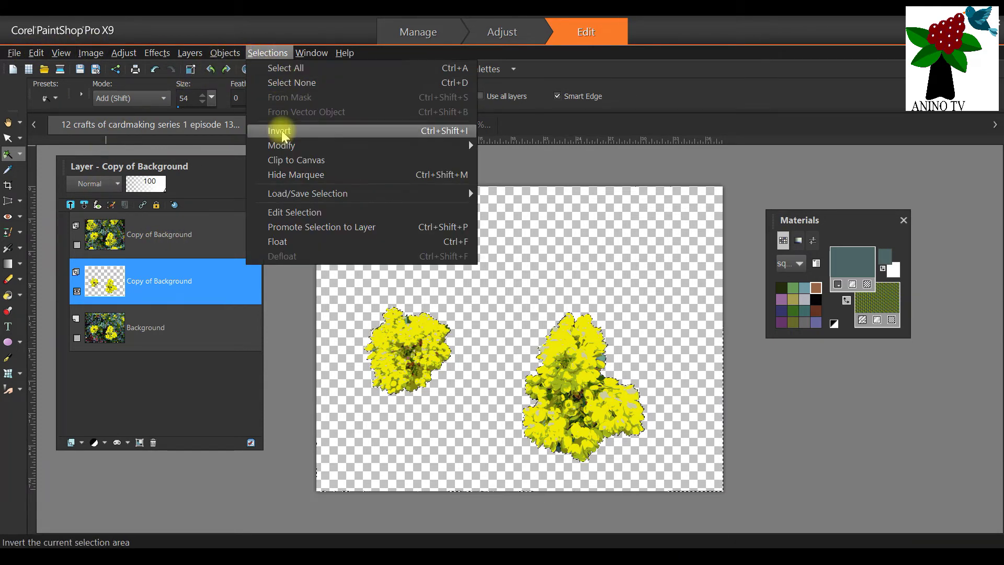
left_click(127, 16)
left_click(140, 97)
left_click(141, 129)
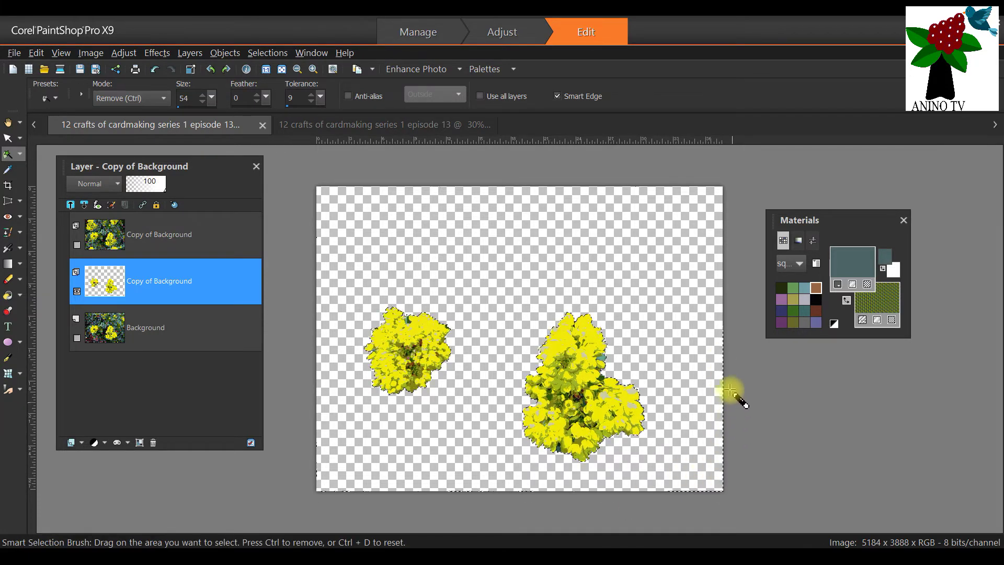
scroll(719, 390, "up", 3)
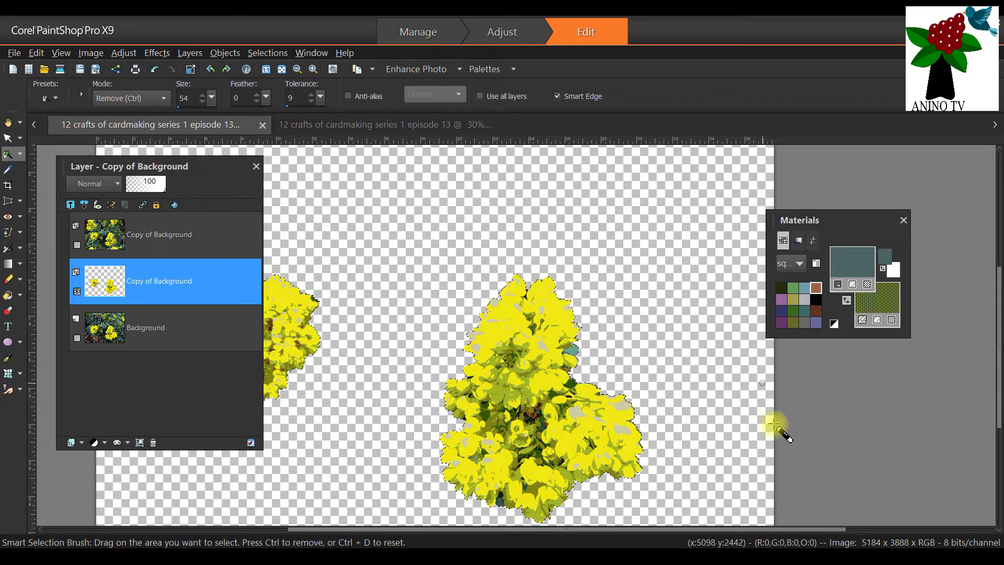
scroll(751, 415, "down", 2)
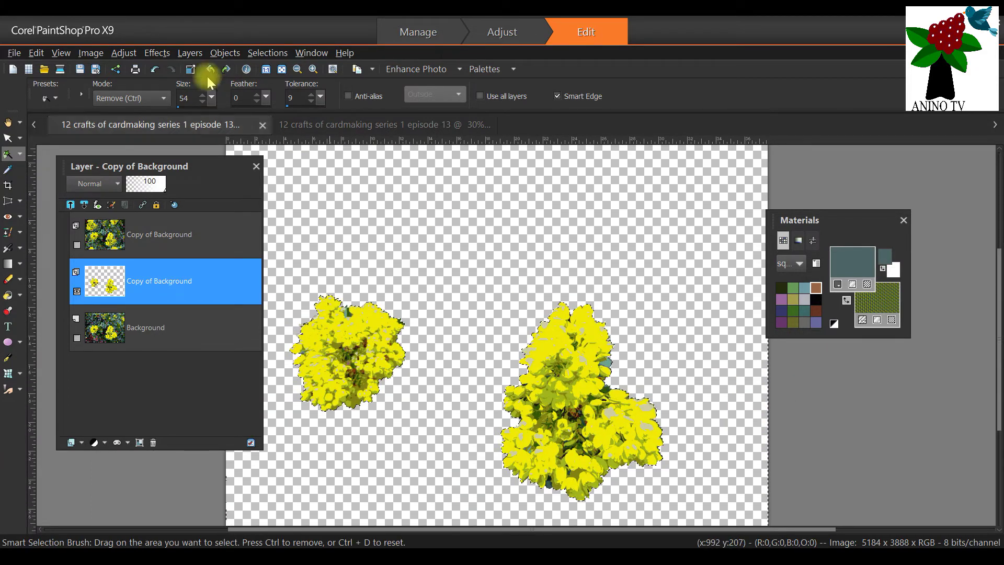
Add the strip along the canvas's right edge to the selection in Add (Shift) mode
left_click(148, 98)
left_click(148, 119)
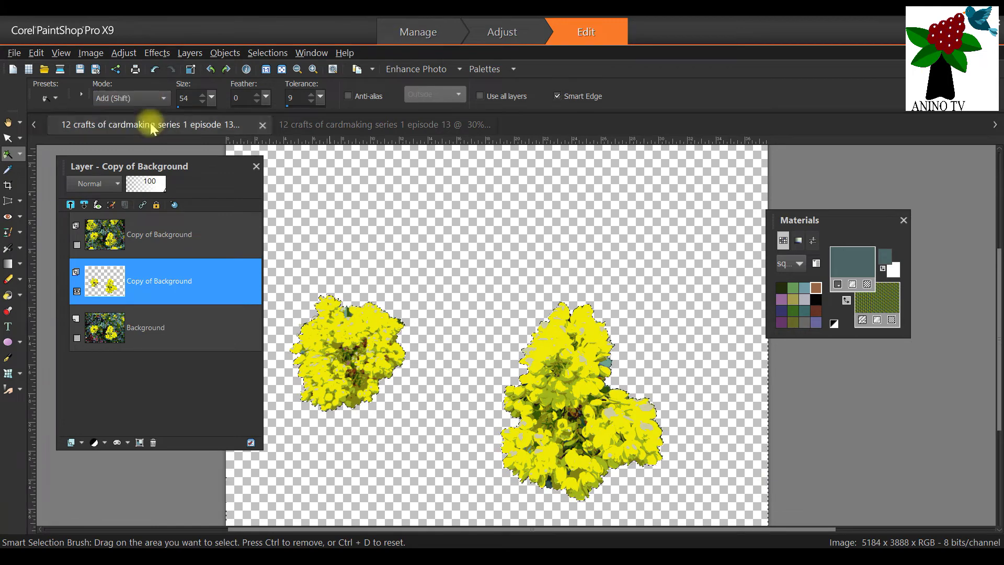
mouse_move(777, 390)
left_mouse_down()
mouse_move(780, 444)
mouse_move(769, 433)
left_mouse_up()
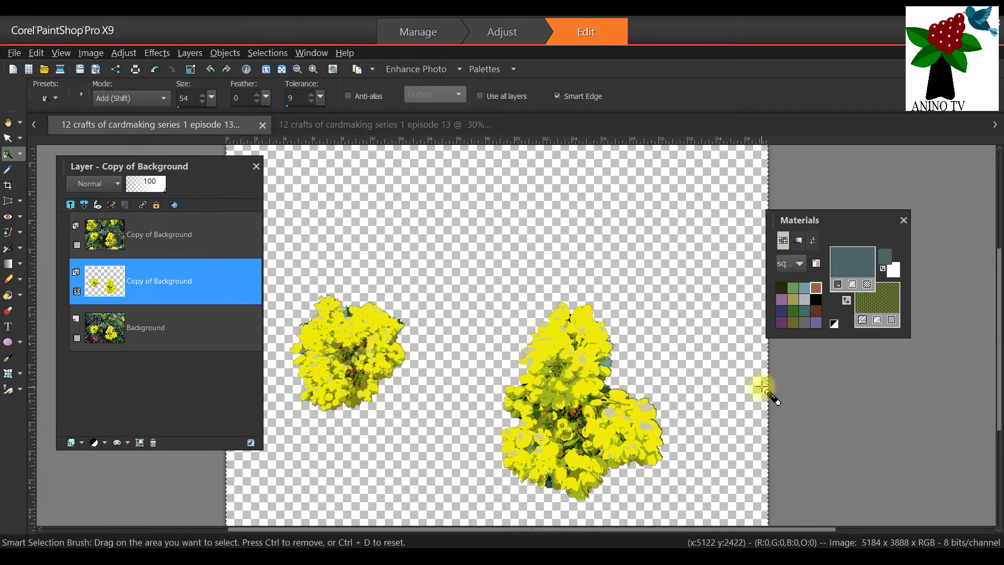
scroll(762, 387, "down", 2)
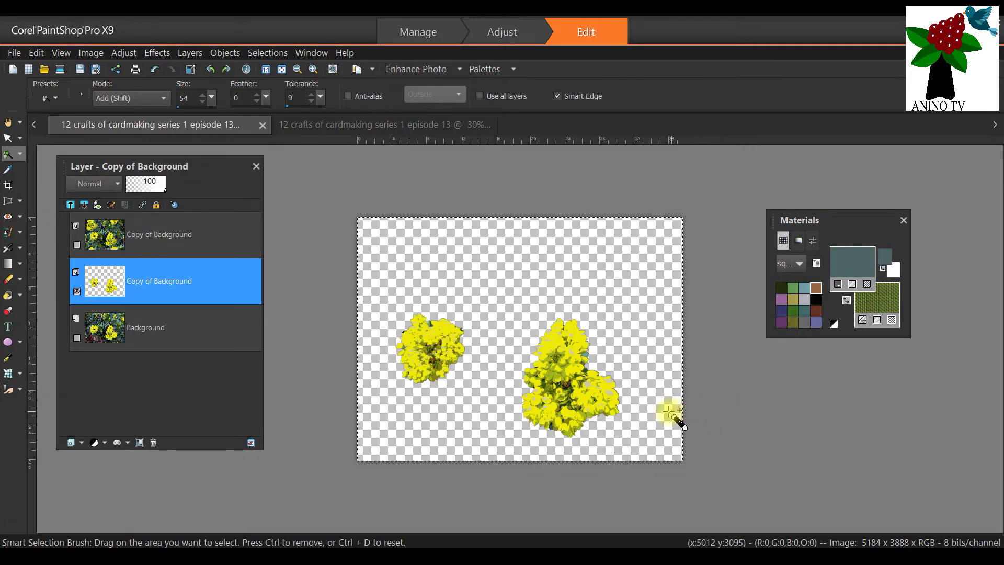
Deselect everything to check the cut-outs, and select the transparent area around the two flower clusters again
left_click(267, 53)
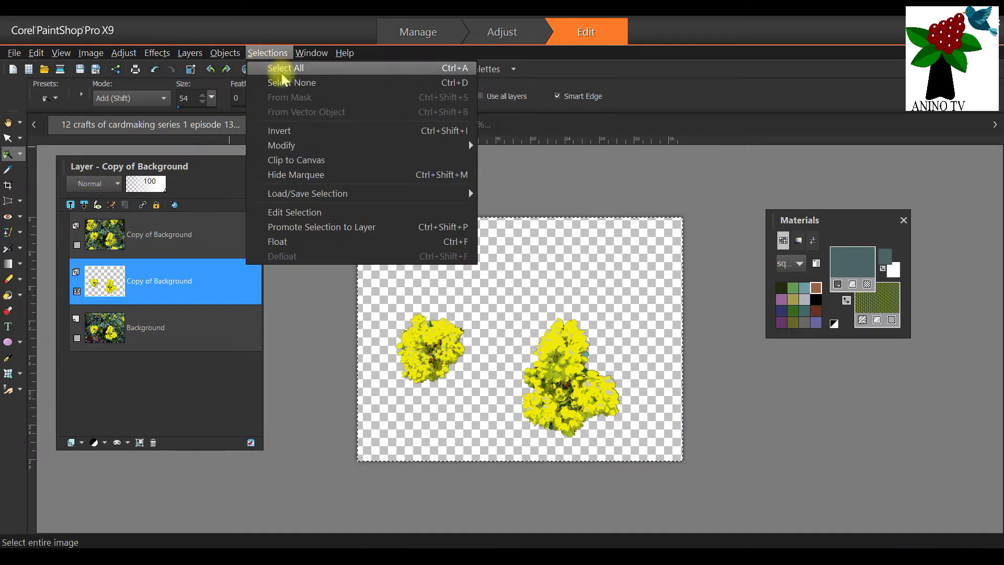
left_click(278, 85)
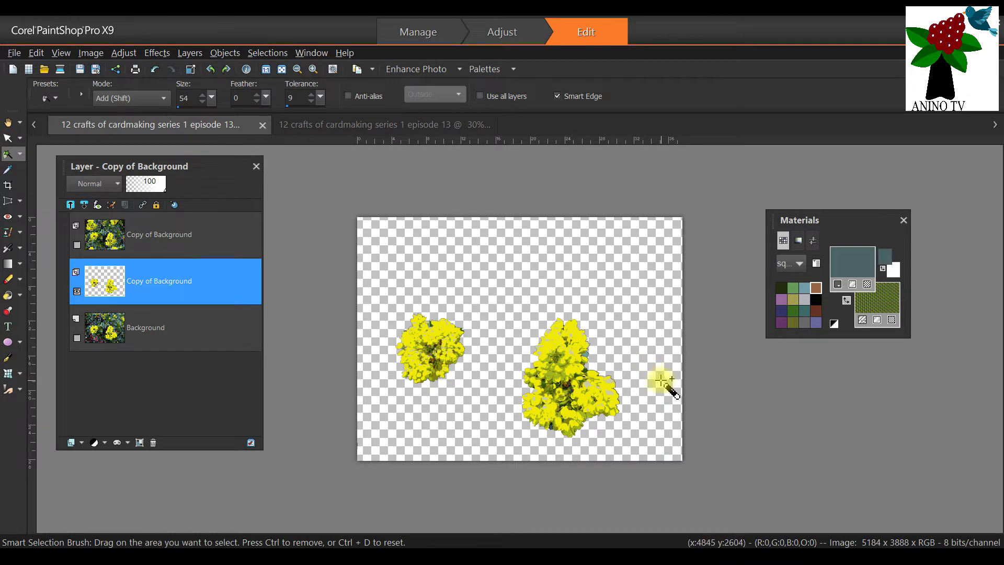
scroll(662, 381, "up", 2)
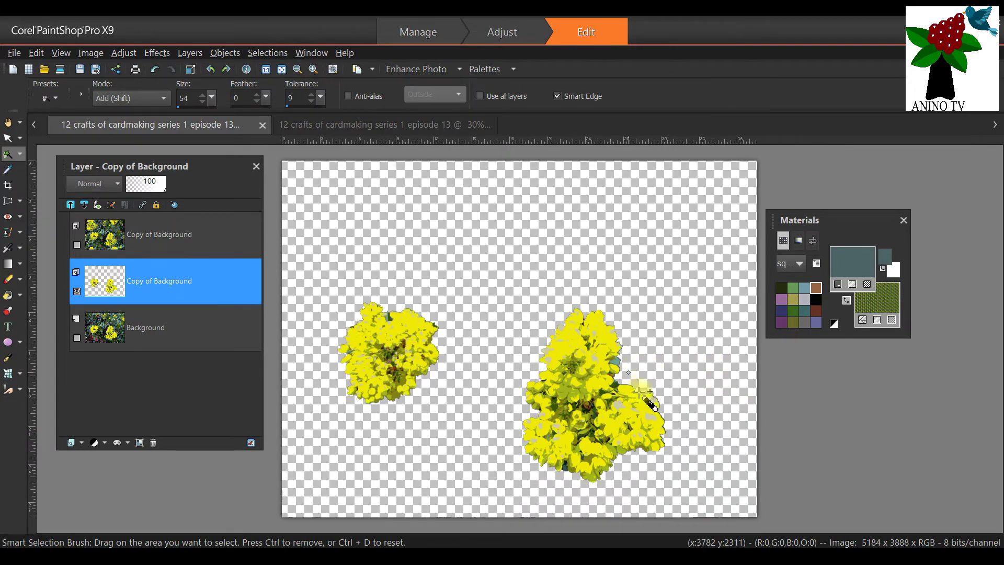
scroll(610, 269, "down", 1)
mouse_move(610, 269)
left_mouse_down()
mouse_move(688, 318)
mouse_move(726, 405)
left_mouse_up()
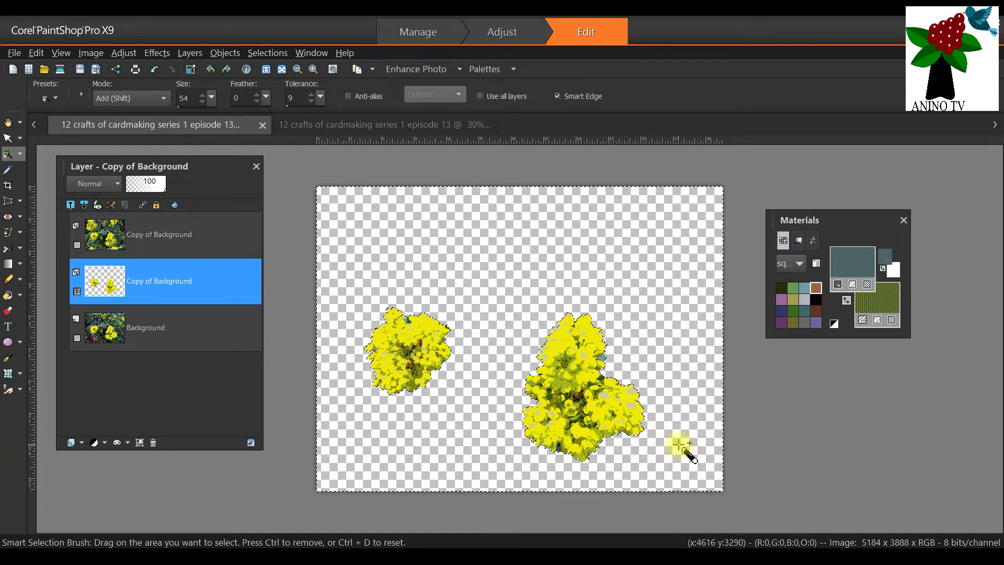
scroll(687, 426, "up", 1)
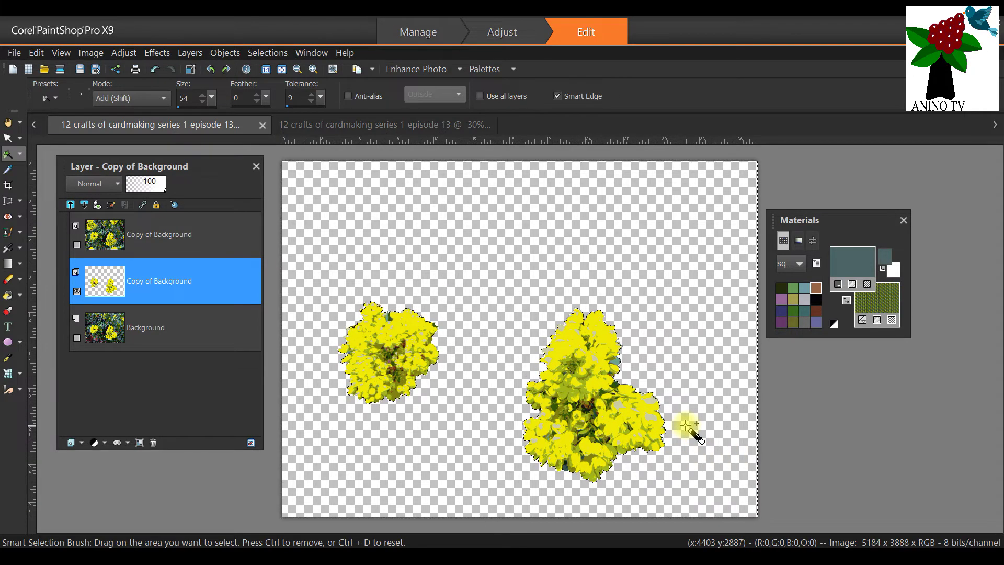
scroll(693, 426, "down", 1)
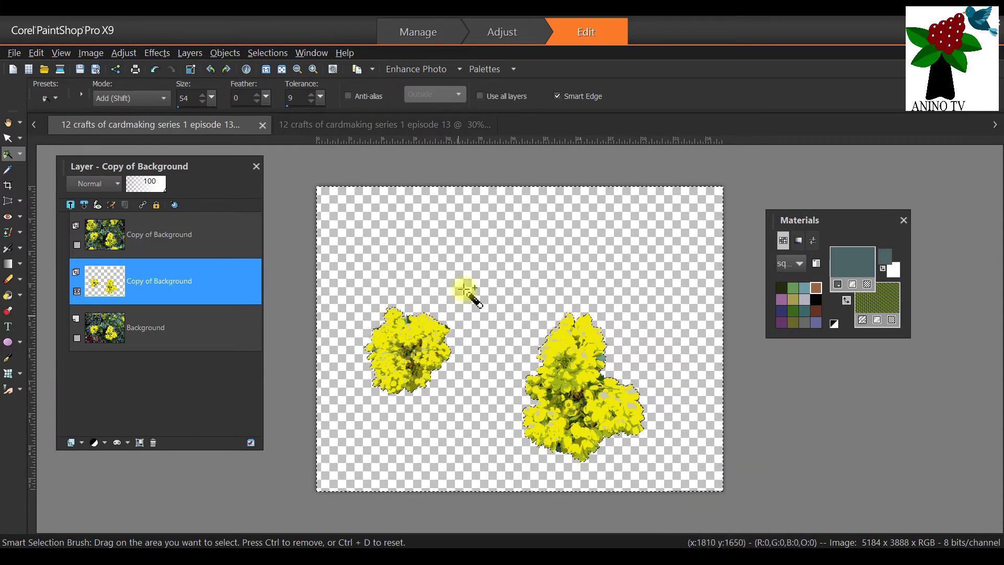
Expand the selection around the two flower clusters by 3 pixels
left_click(266, 53)
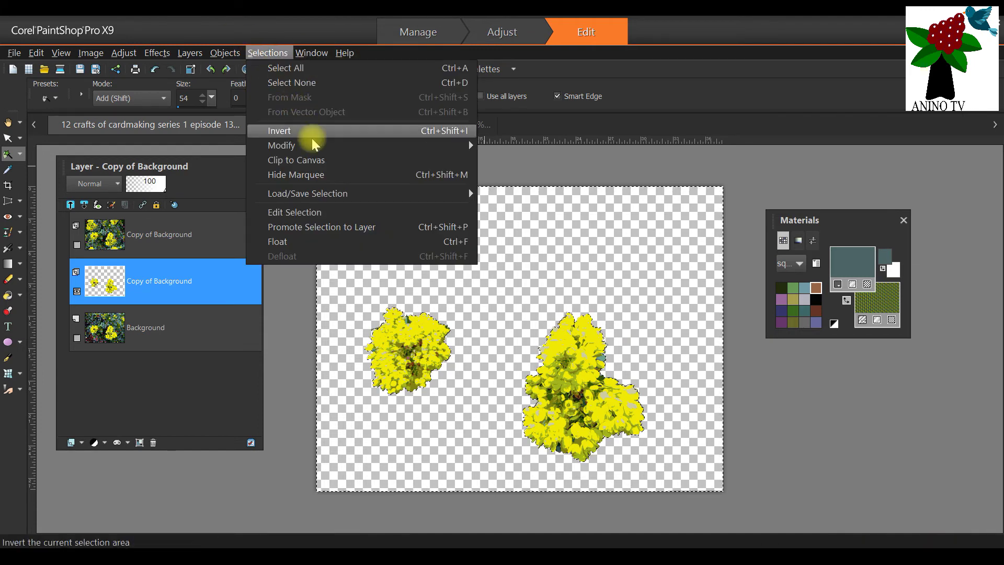
mouse_move(328, 149)
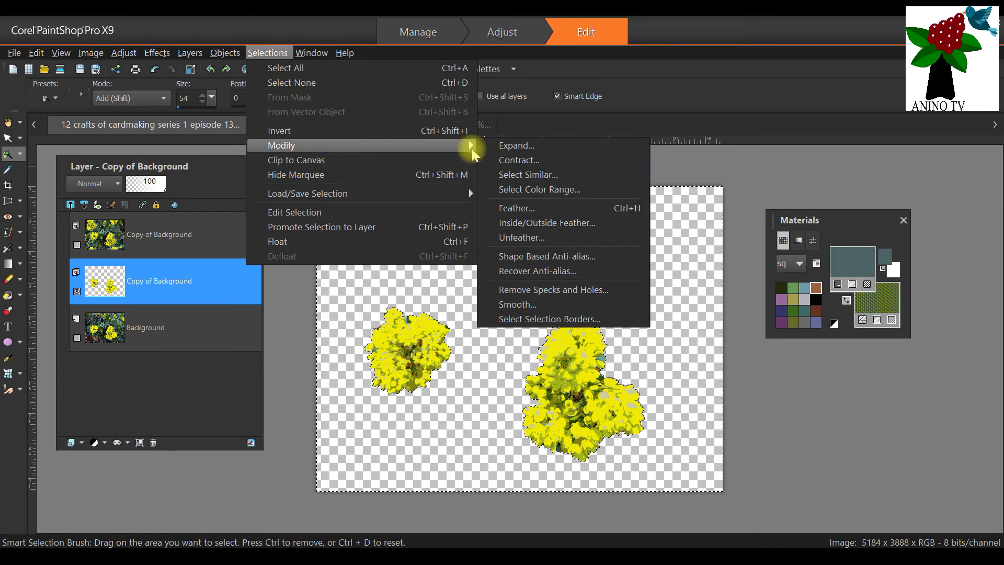
left_click(573, 148)
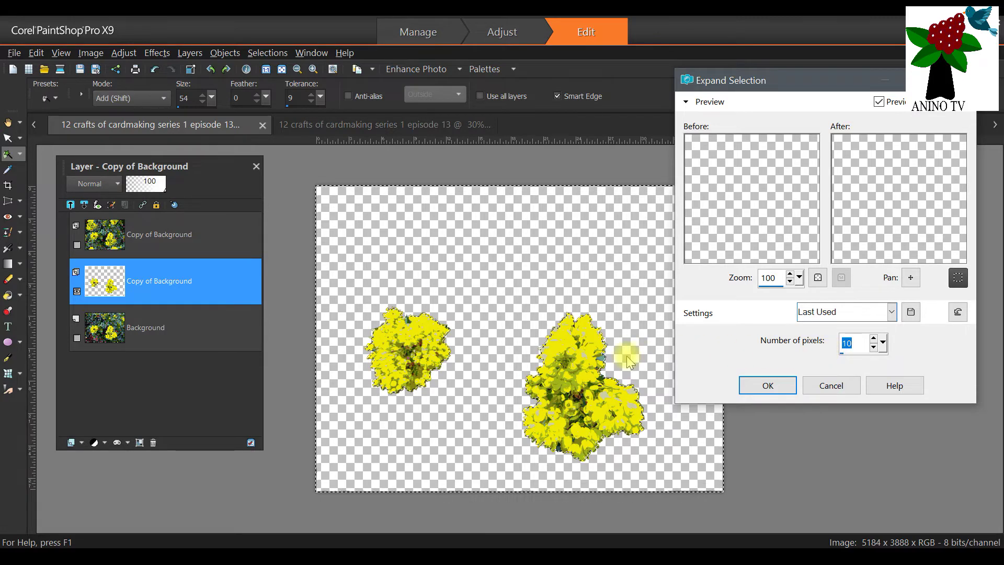
scroll(485, 363, "up", 2)
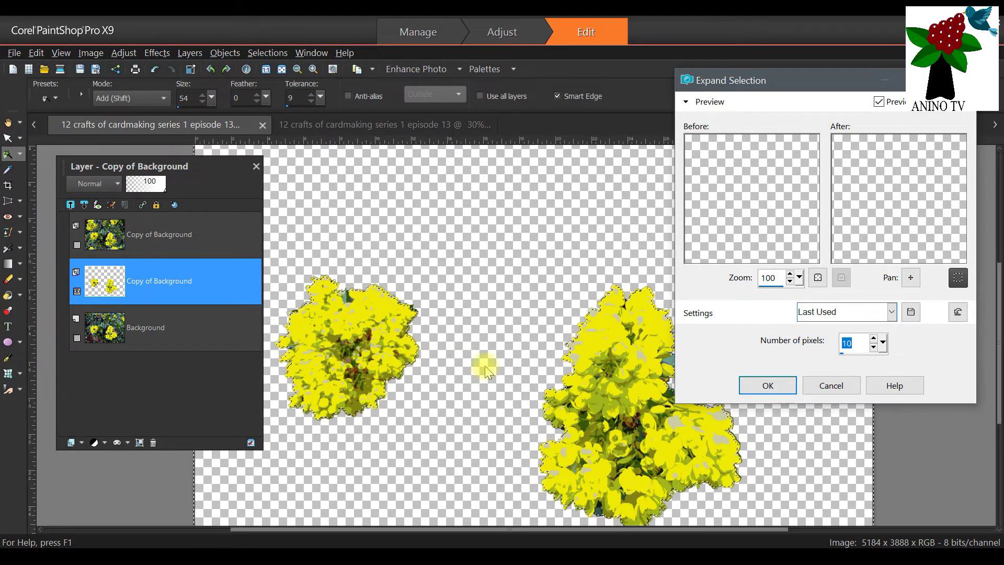
left_click(873, 347)
left_click(874, 348)
left_click(873, 347)
left_click(873, 347)
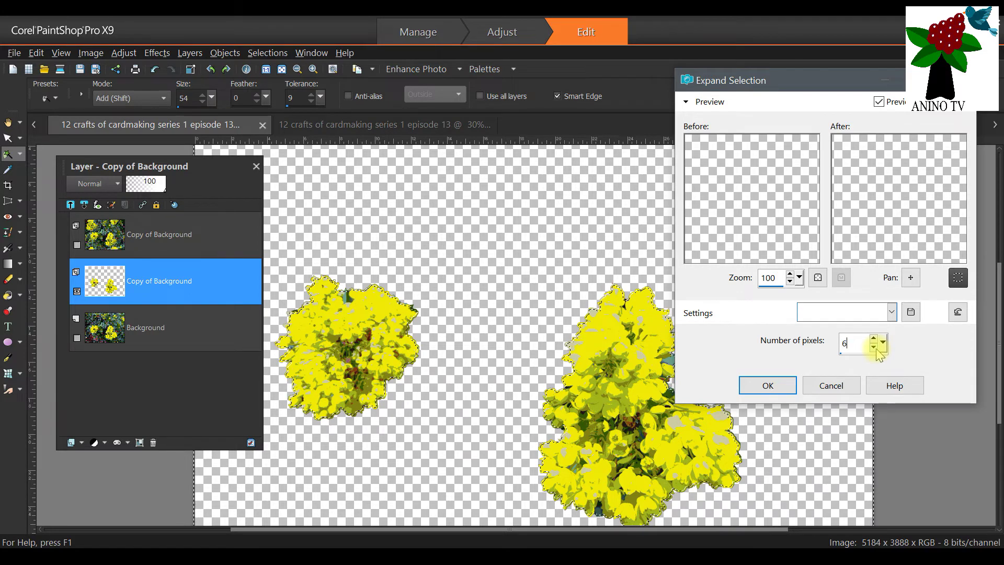
left_click(873, 347)
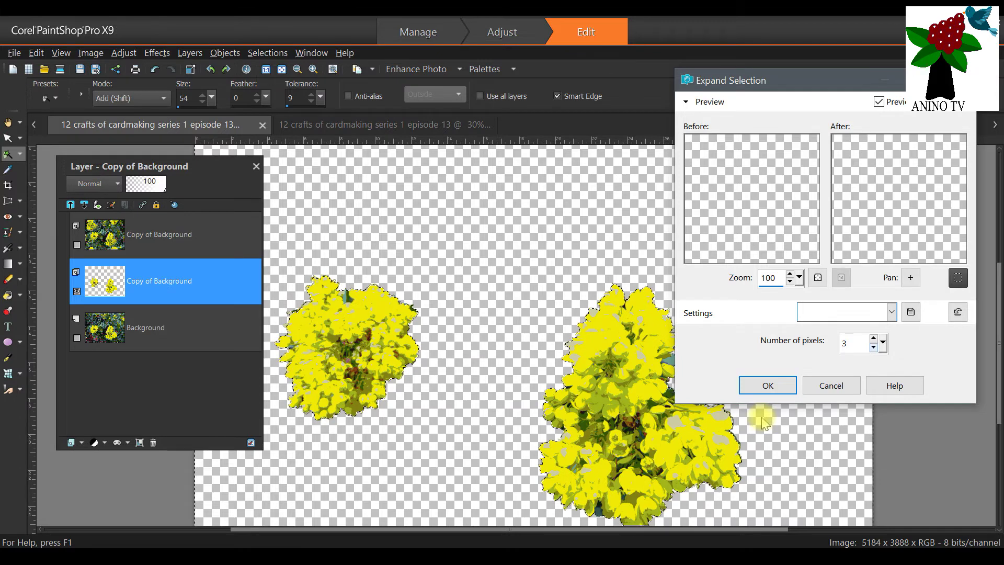
left_click(772, 385)
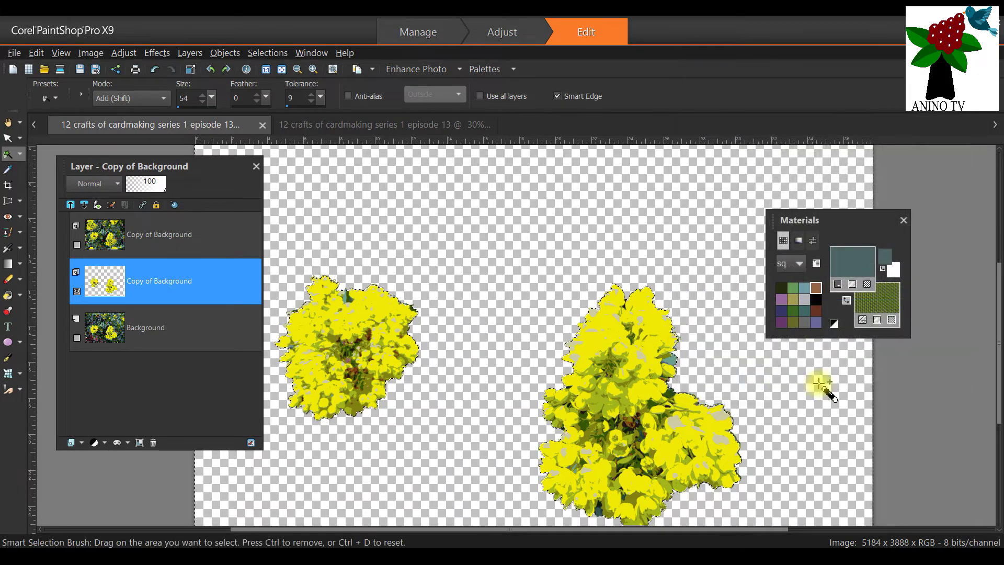
Deselect everything and inspect the edges of both cut-out flower clusters
scroll(695, 298, "down", 2)
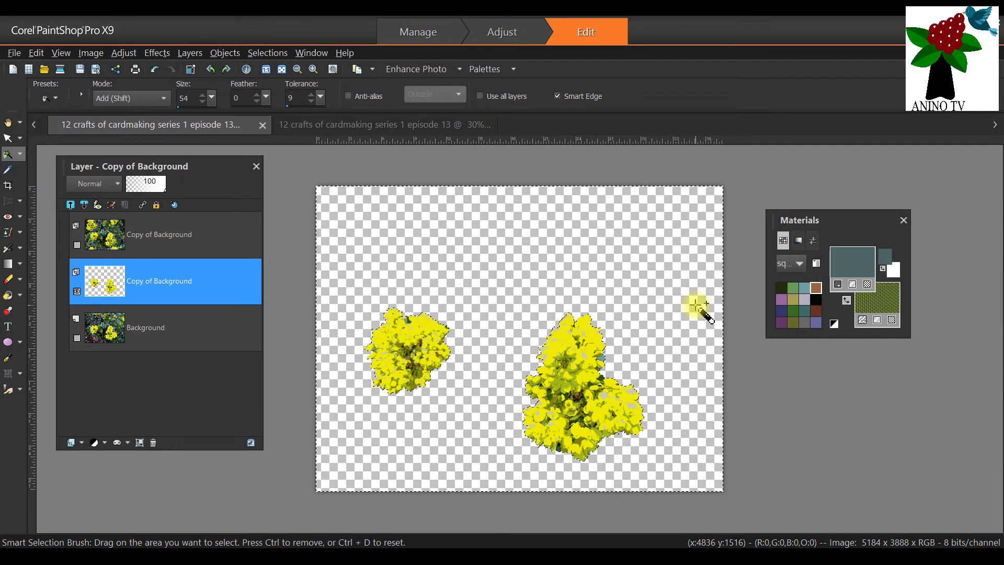
scroll(627, 311, "up", 4)
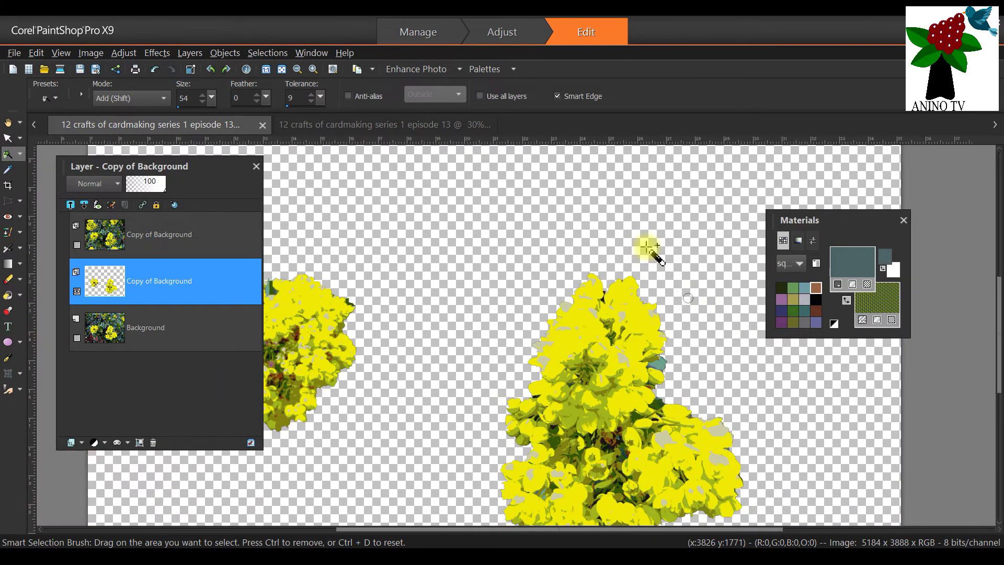
scroll(696, 306, "up", 1)
left_click(267, 53)
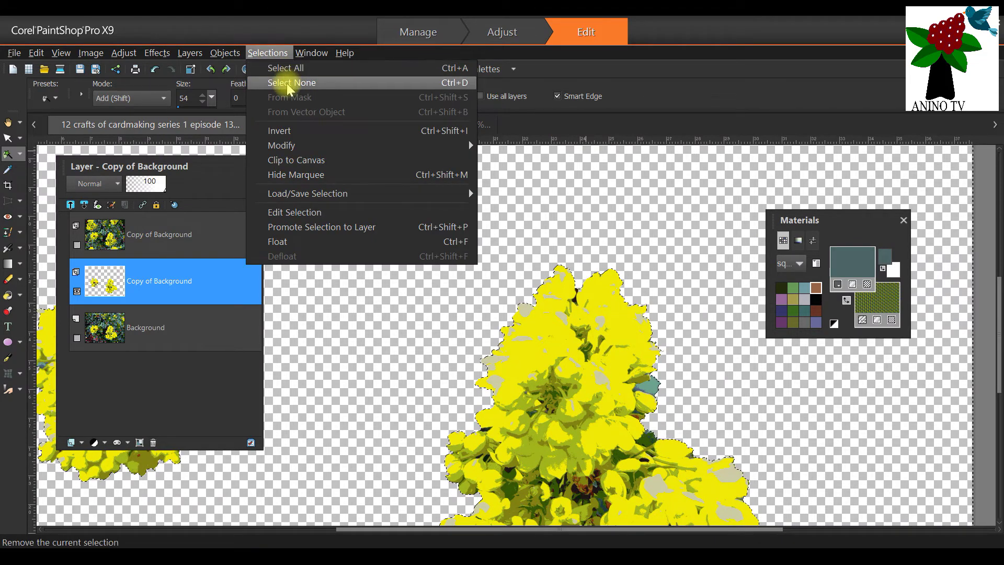
left_click(289, 83)
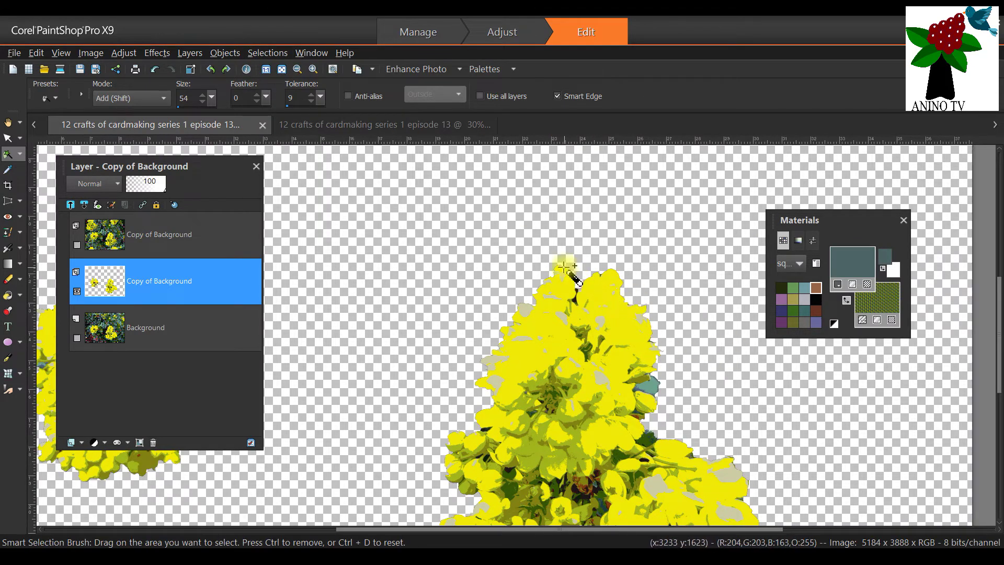
scroll(487, 353, "down", 1)
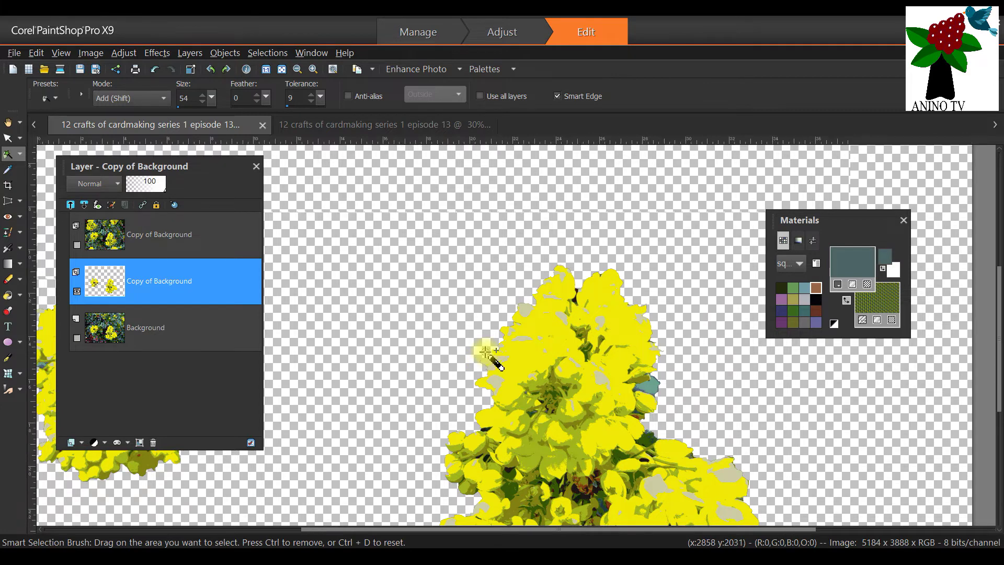
scroll(487, 355, "down", 4)
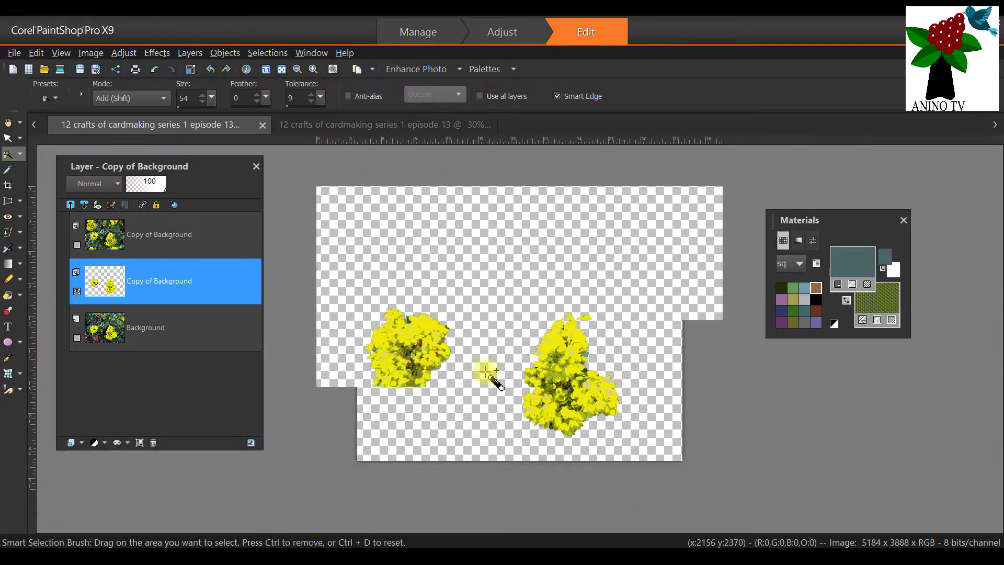
scroll(608, 369, "up", 1)
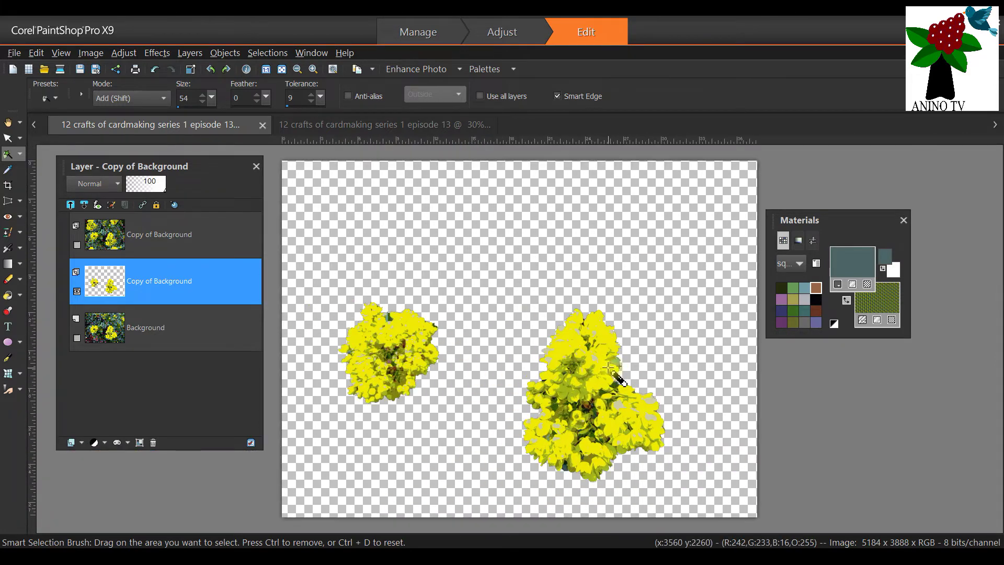
scroll(577, 453, "up", 1)
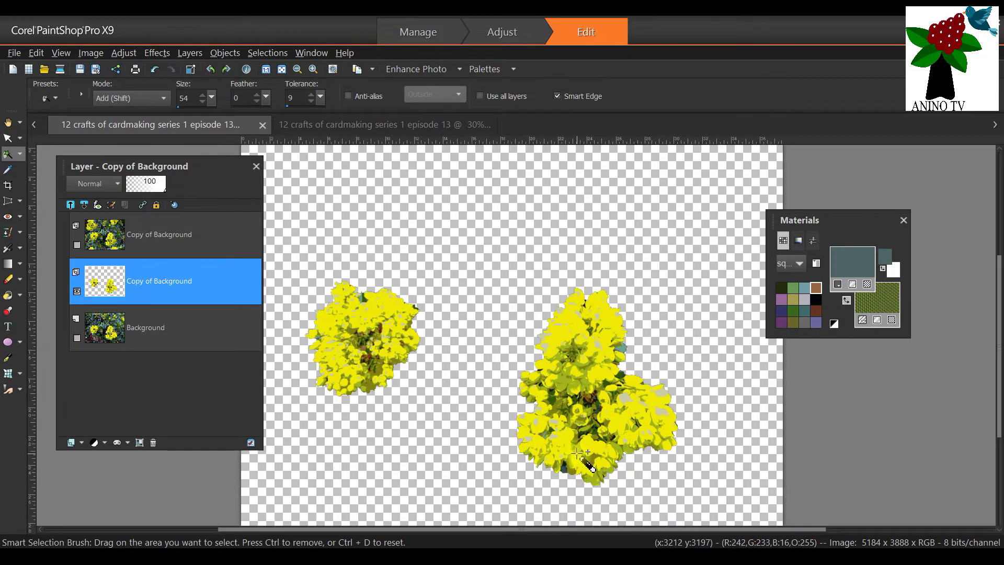
Draw an elliptical selection from the center of the larger right flower cluster outward with the Selection tool in Add (Shift) mode
left_click_drag(546, 301, 546, 301)
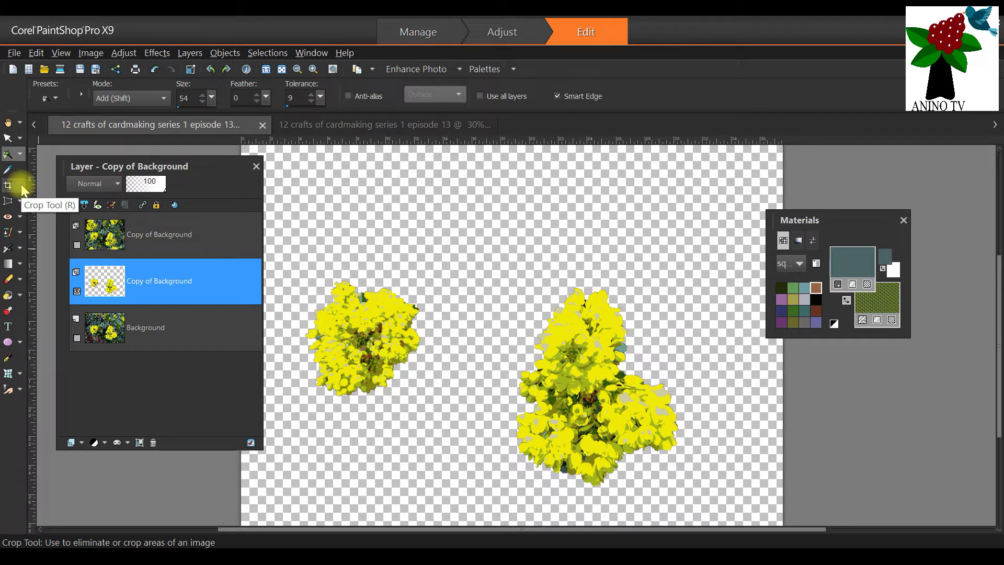
left_click(20, 342)
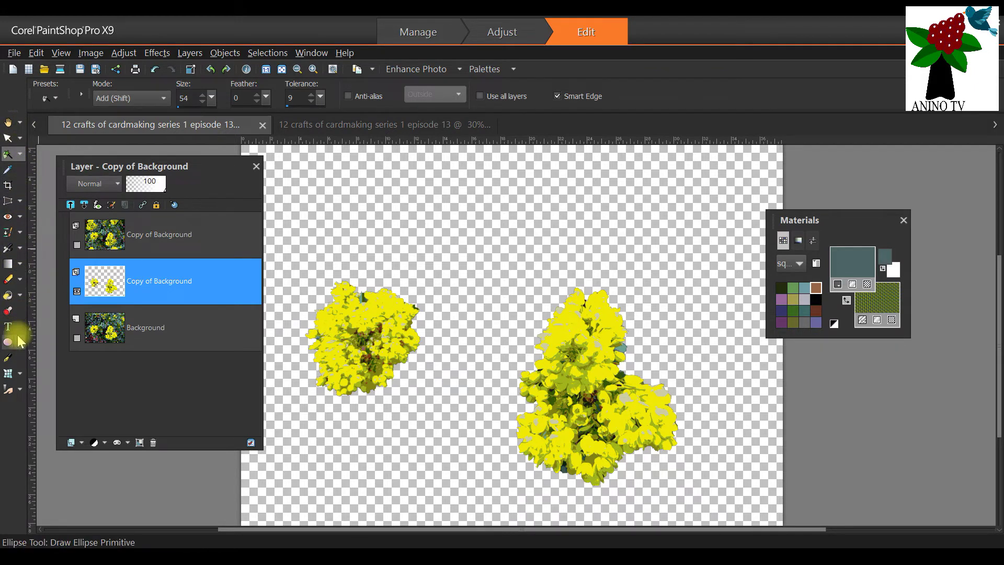
left_click(20, 154)
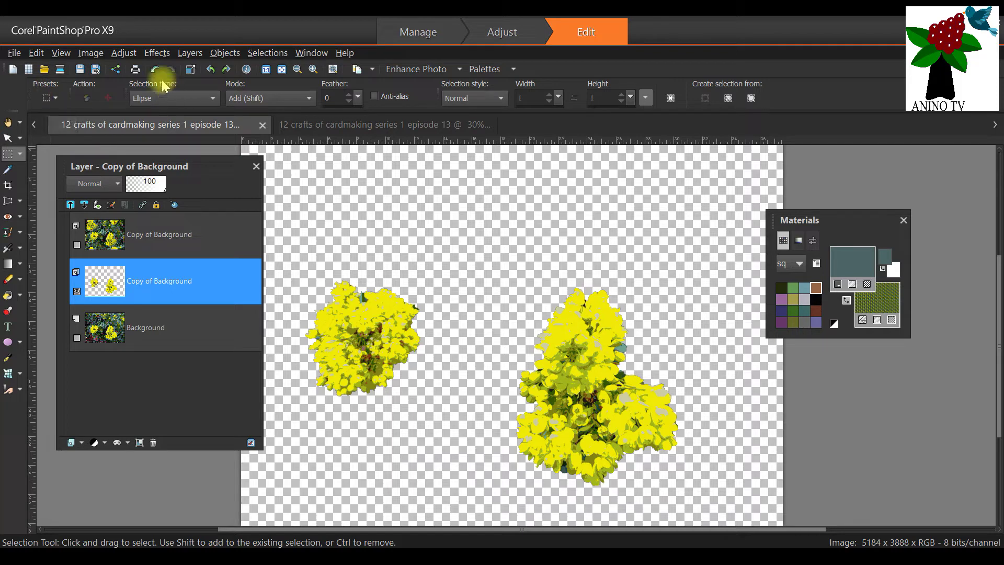
left_click(212, 99)
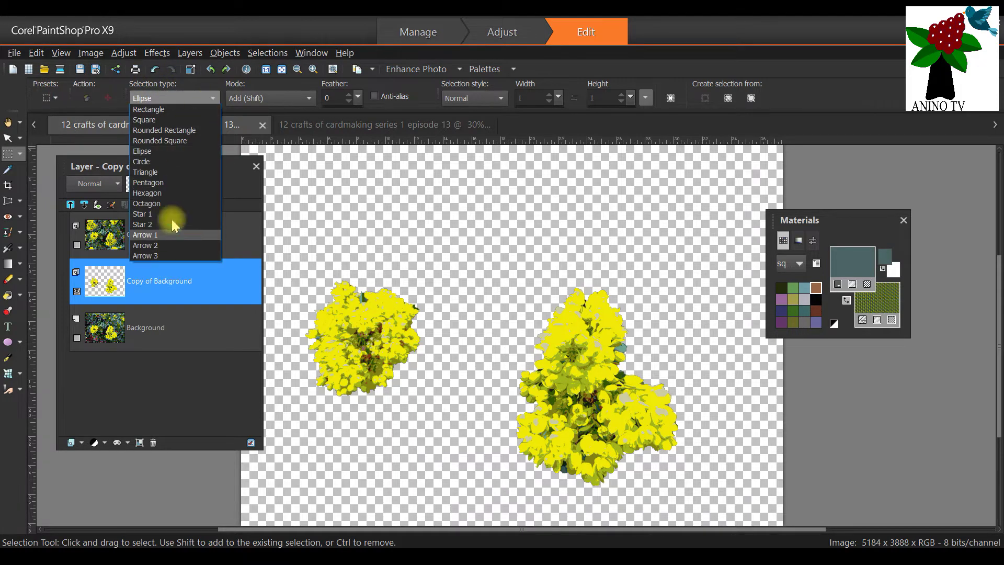
left_click(174, 151)
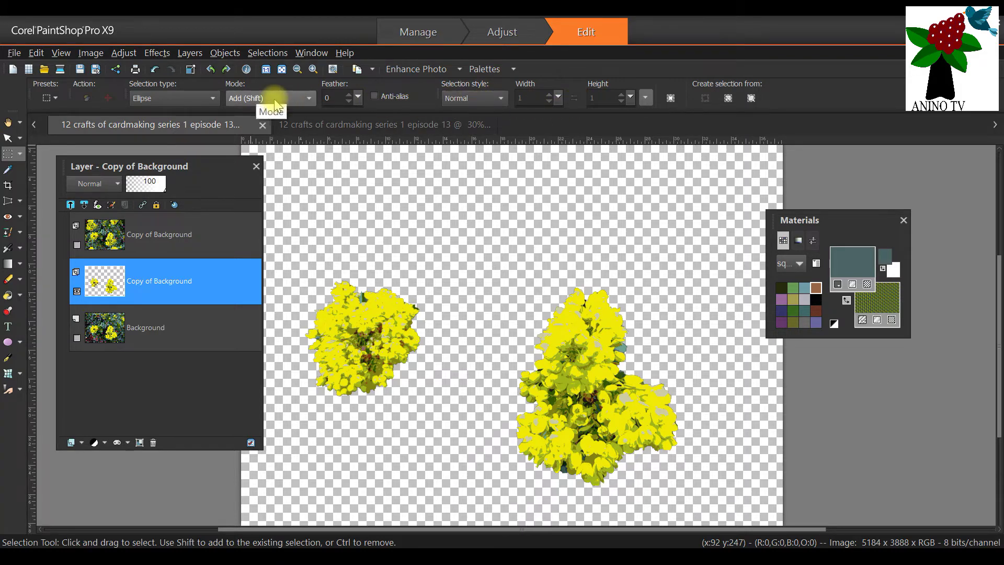
scroll(627, 423, "up", 3)
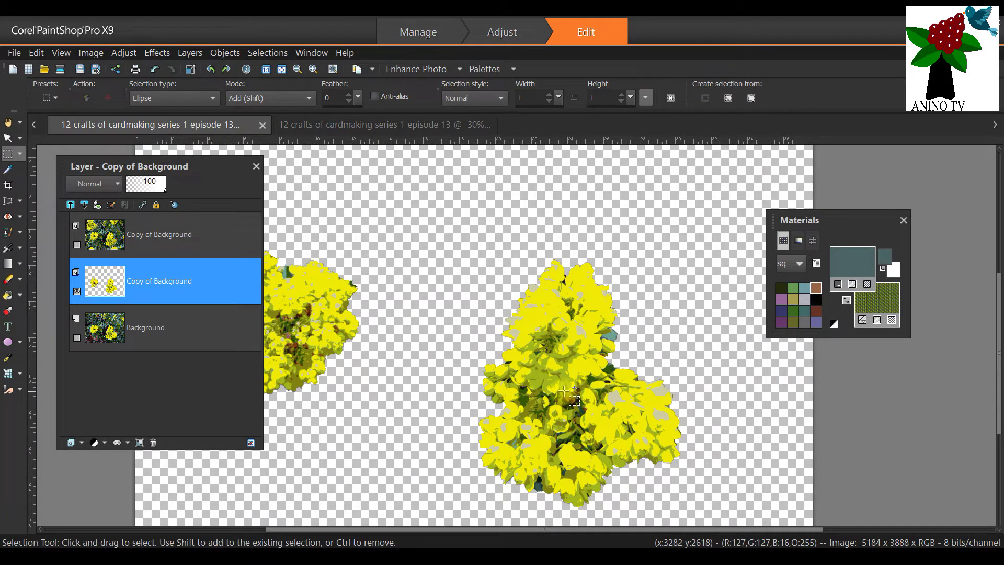
left_click_drag(564, 391, 696, 520)
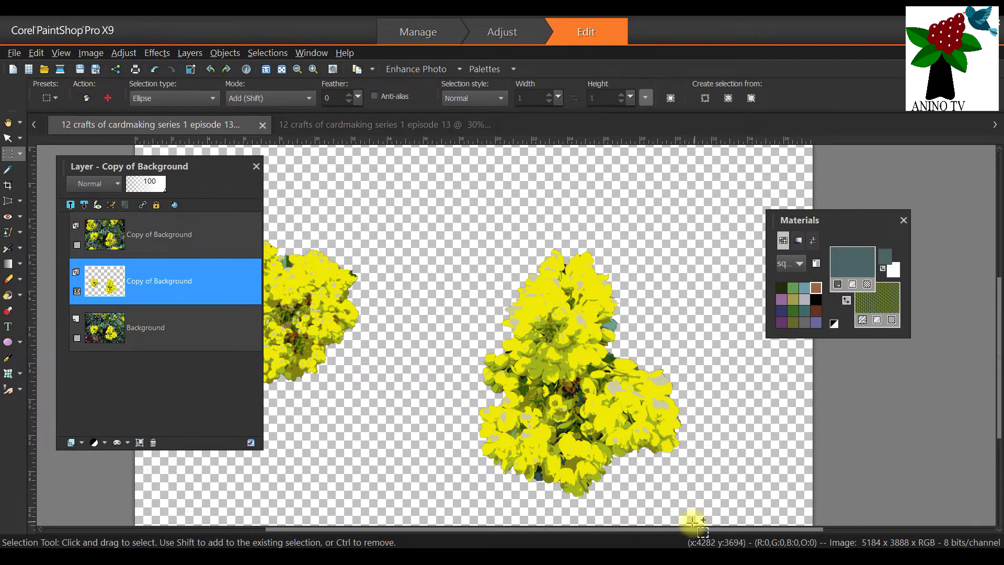
Copy the selected larger flower cluster and paste it as a new layer into the THANKS card
scroll(700, 387, "down", 1)
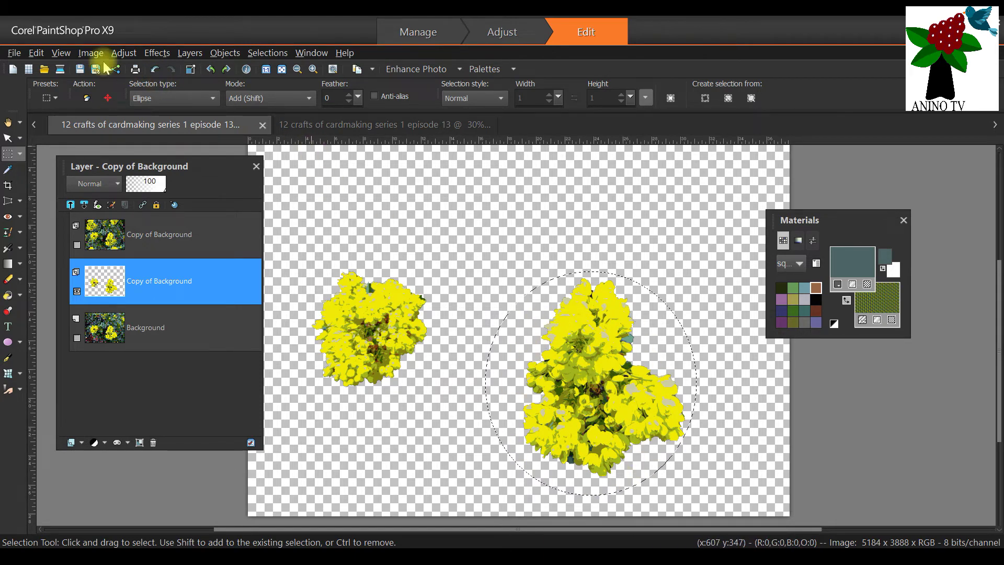
left_click(36, 53)
left_click(89, 161)
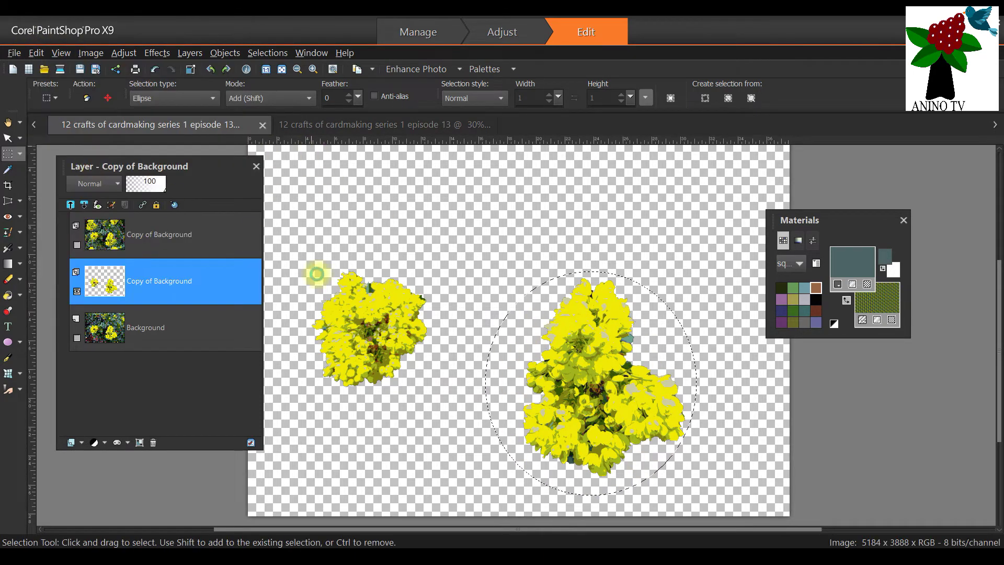
left_click(353, 128)
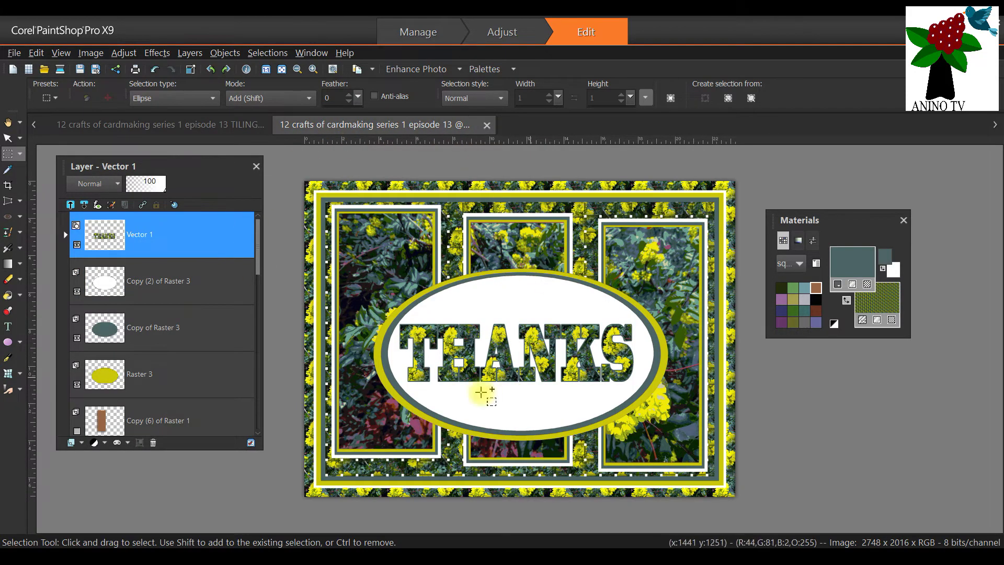
left_click(36, 53)
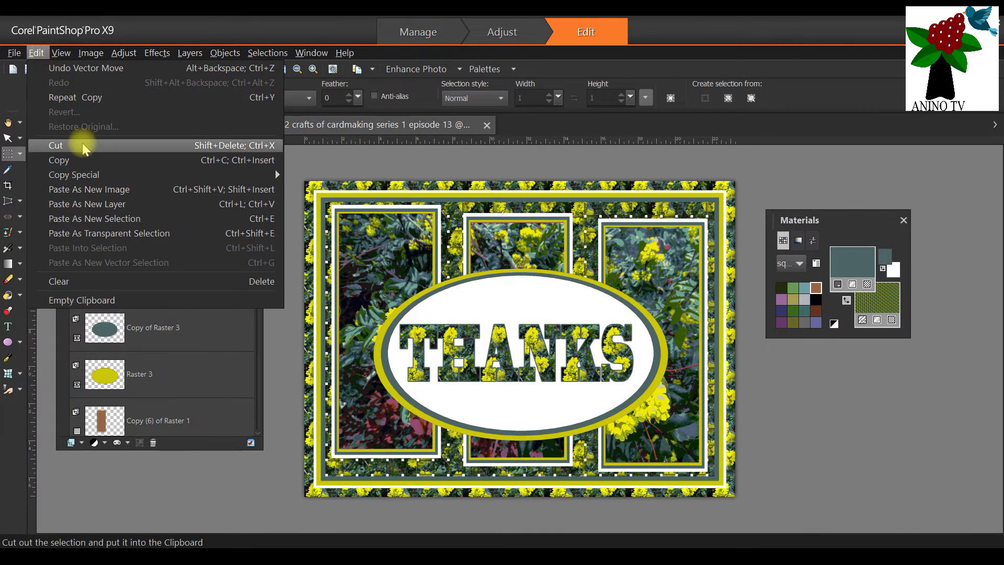
left_click(113, 204)
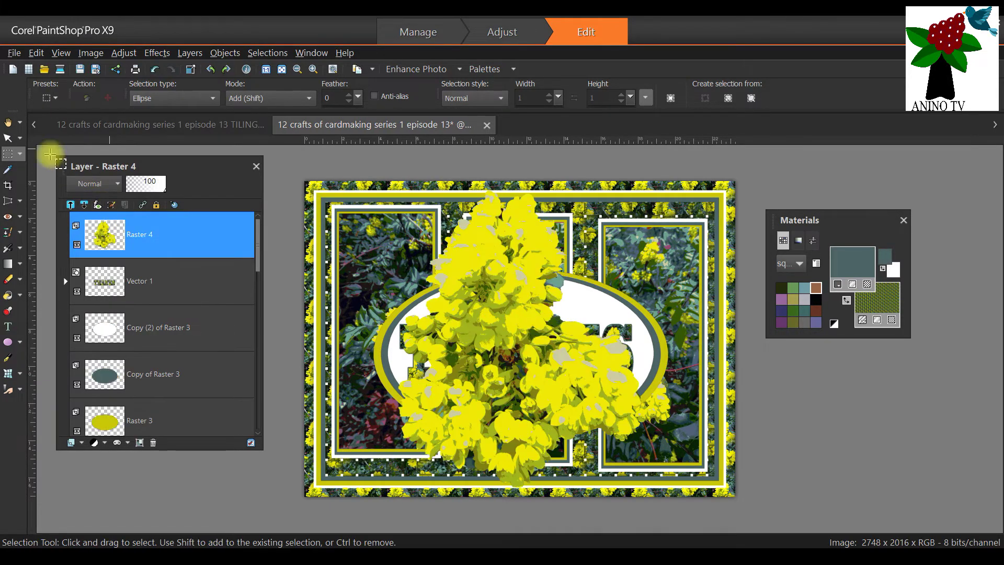
Scale the pasted large flower cluster to about 61% and move it to the card's upper-left corner
left_click(9, 139)
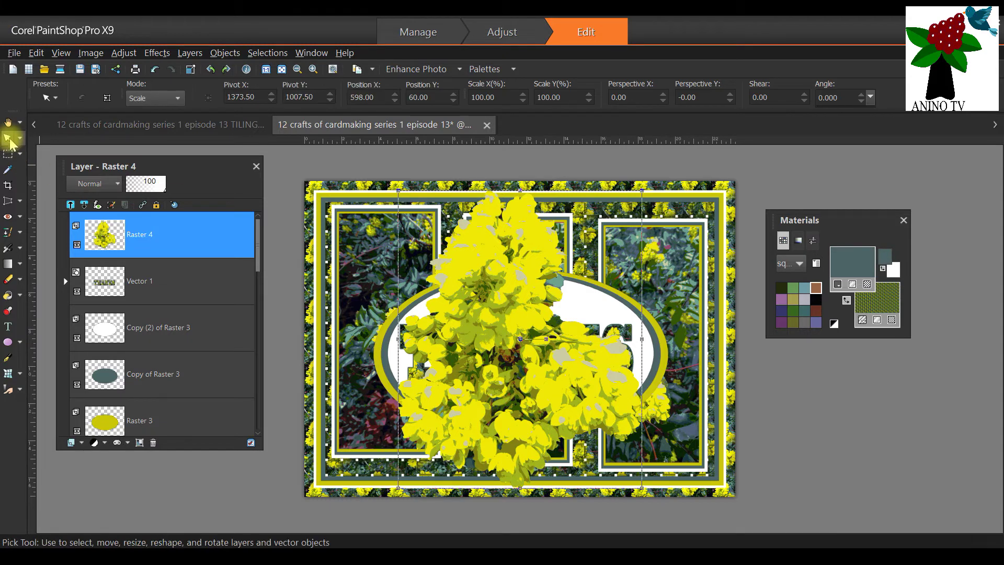
left_click_drag(399, 193, 495, 308)
left_click_drag(557, 392, 372, 271)
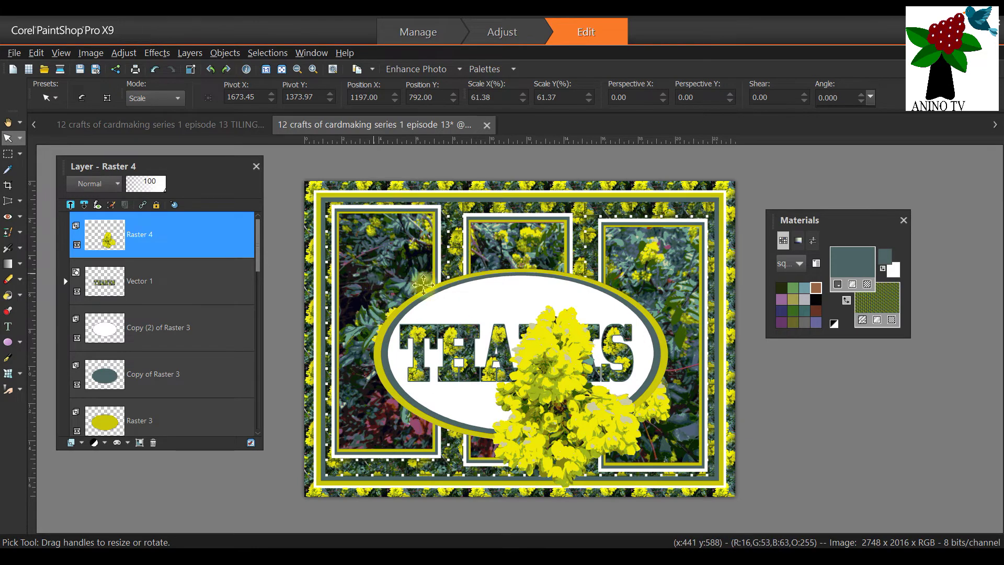
left_click_drag(411, 276, 414, 276)
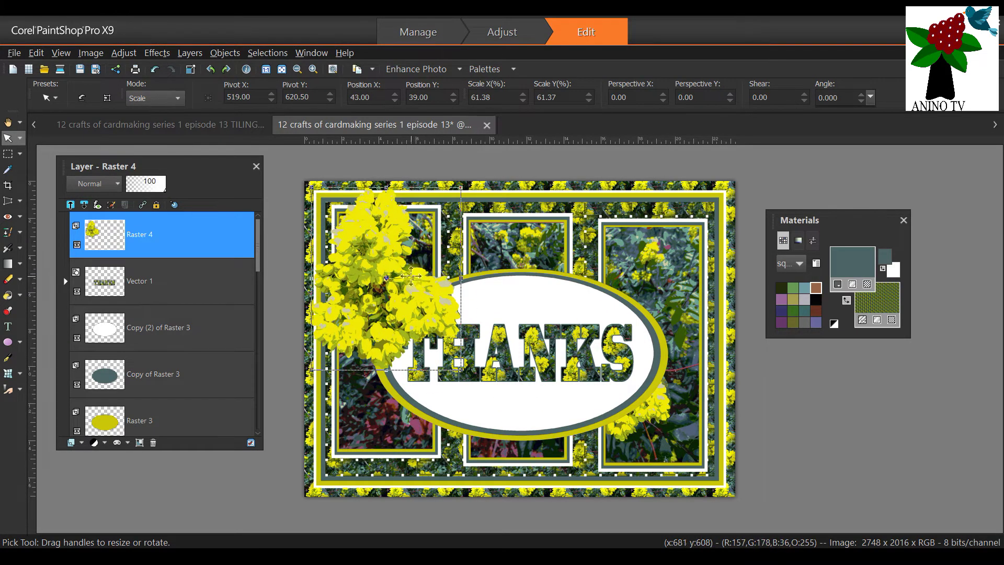
Rotate the large cluster about 63° and enlarge it to about 65%, keeping it over the card's upper-left corner, then deselect it
left_click_drag(412, 279, 411, 307)
left_click_drag(393, 259, 416, 250)
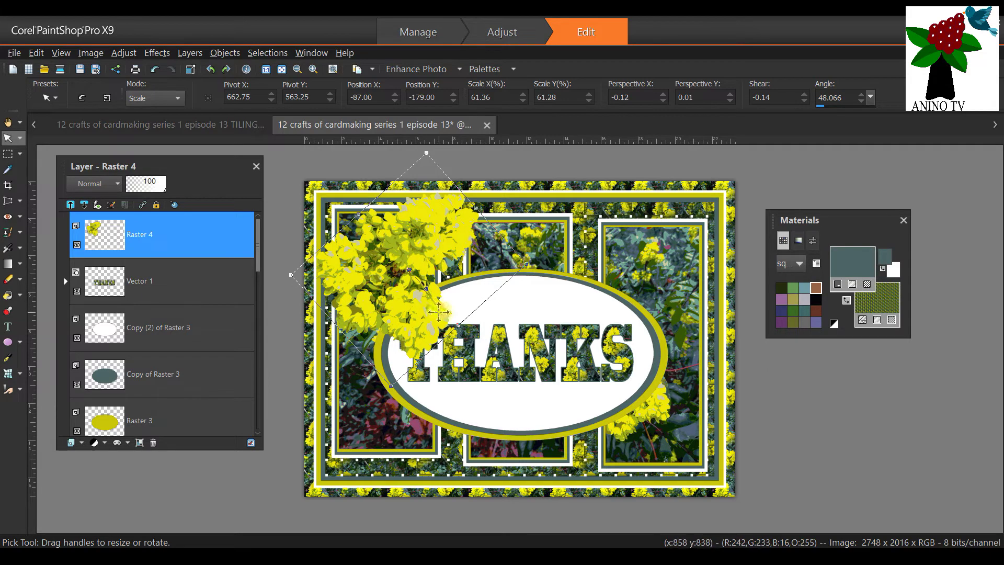
left_click_drag(417, 298, 390, 263)
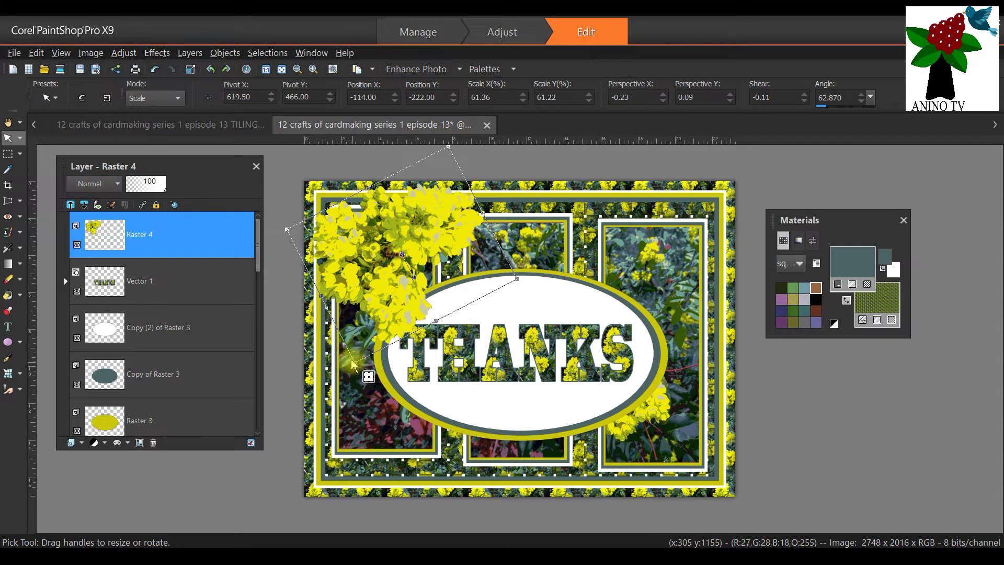
left_click_drag(355, 364, 351, 371)
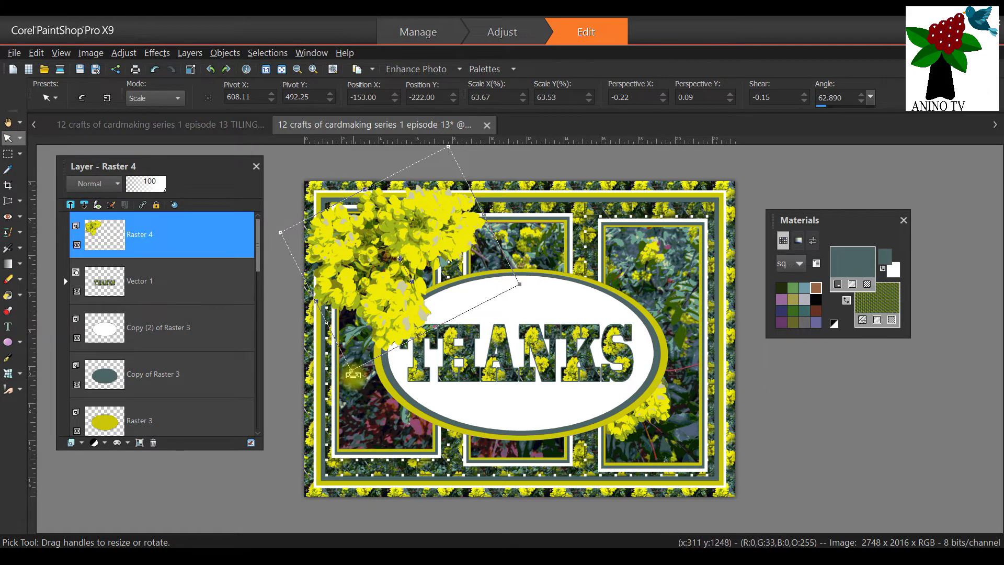
left_click_drag(351, 370, 349, 375)
left_click_drag(399, 280, 406, 277)
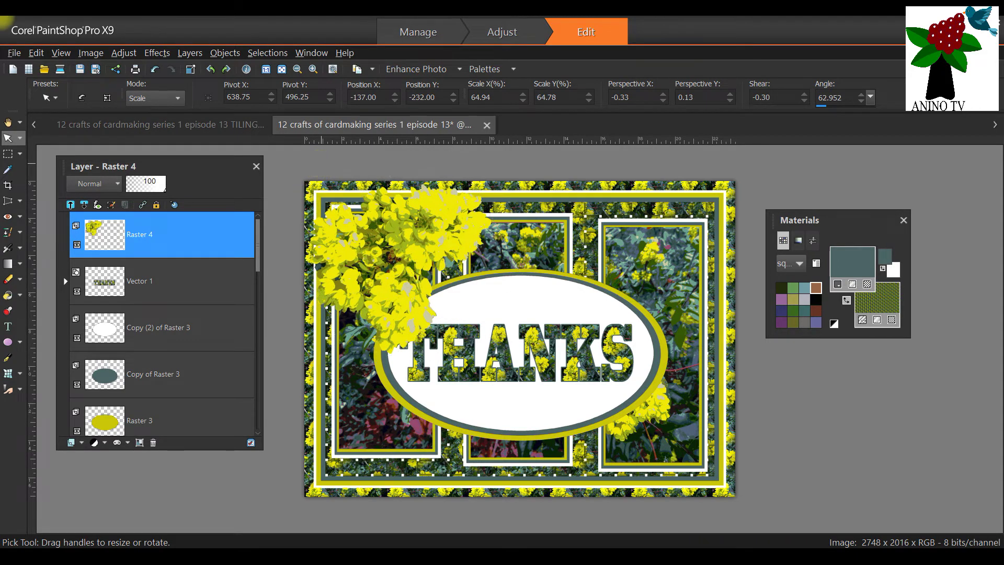
left_click(406, 277)
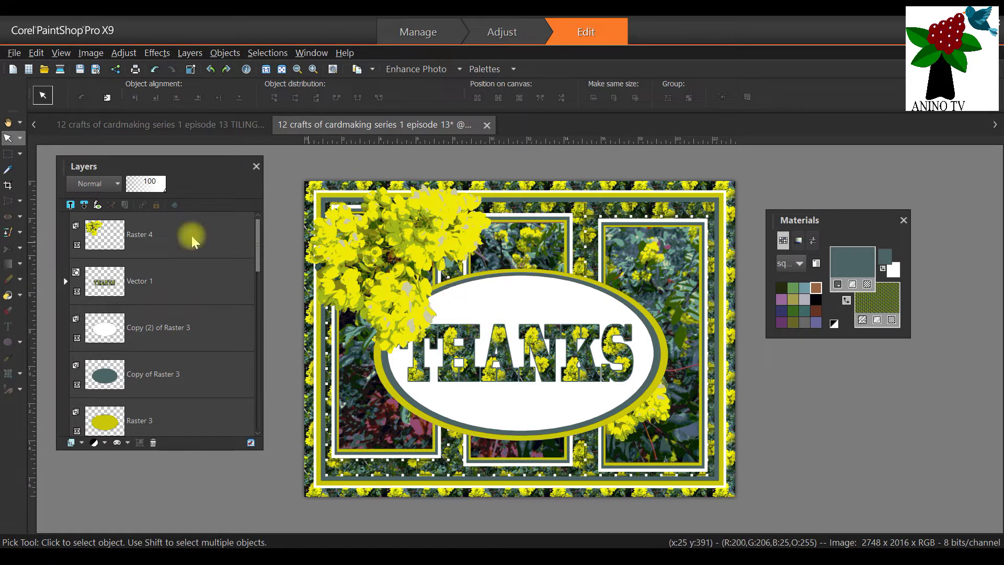
Return to the cut-out image, clear the old selection and draw an elliptical selection around the smaller left flower cluster
left_click(102, 125)
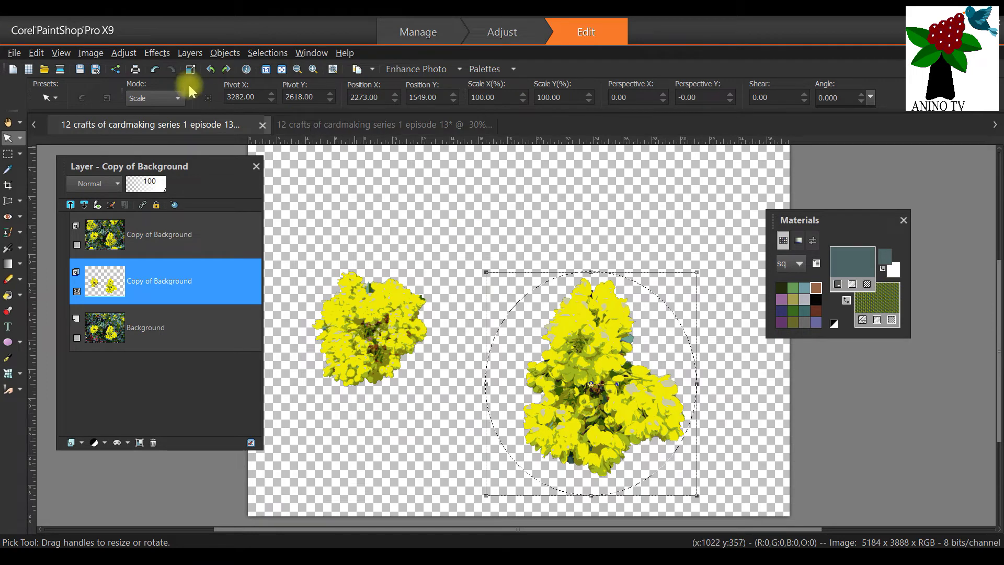
left_click(262, 53)
left_click(319, 84)
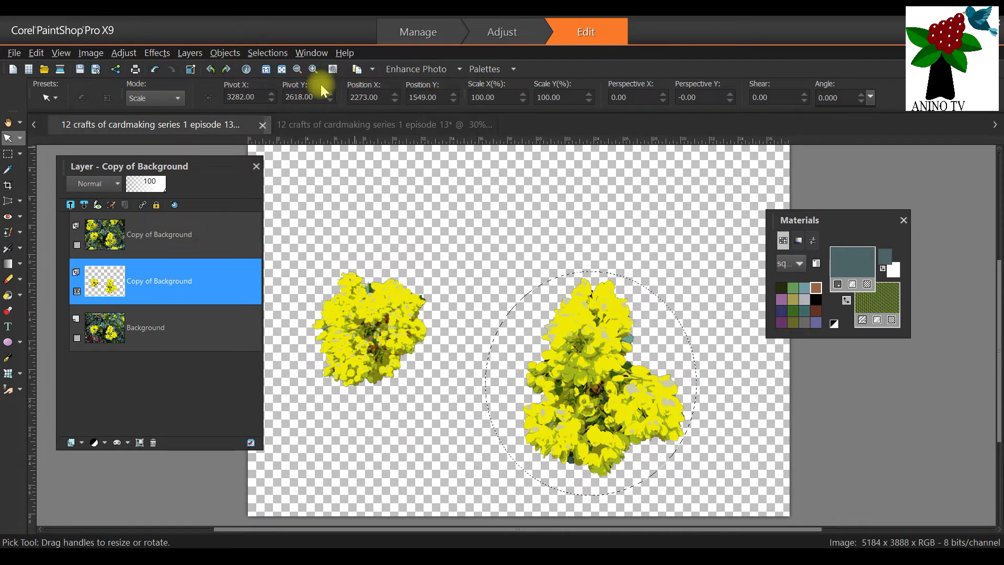
left_click(8, 155)
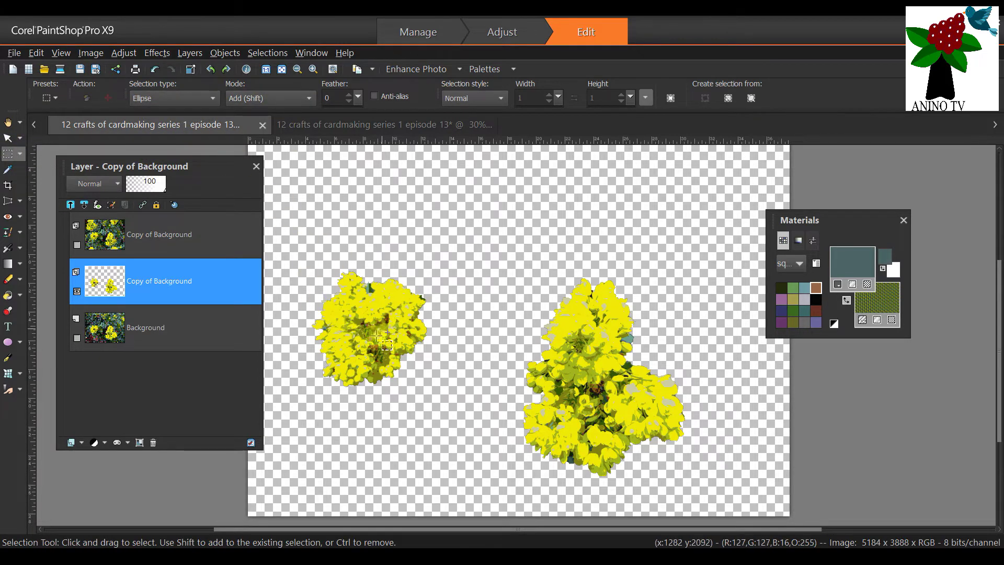
left_click_drag(366, 327, 444, 406)
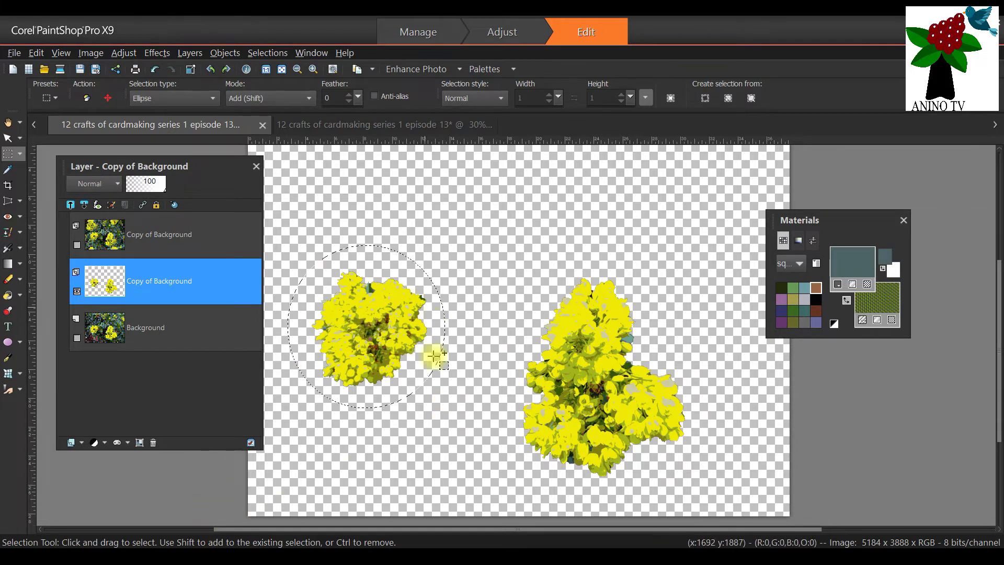
left_click(444, 306)
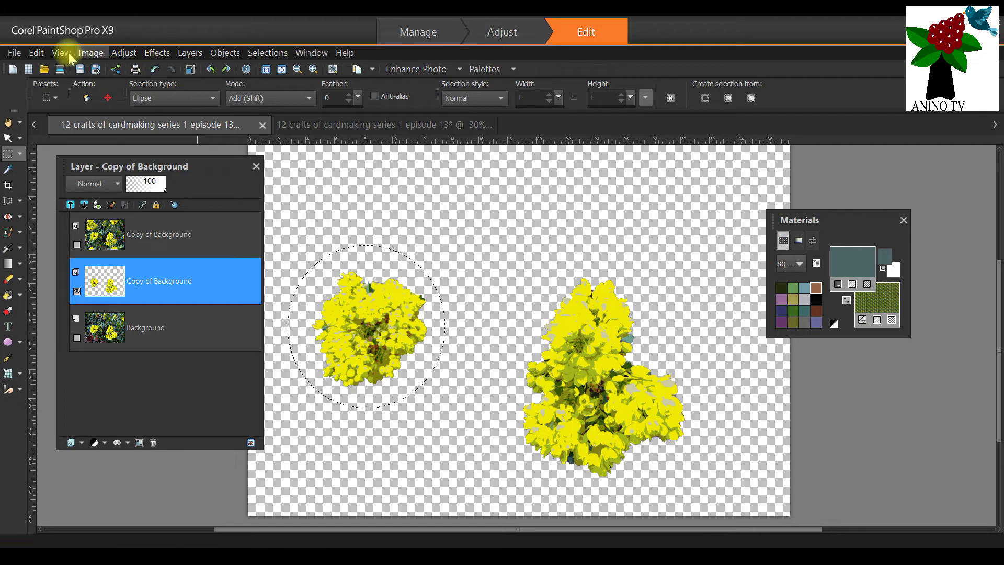
Copy the selected smaller flower cluster and paste it as a new layer into the THANKS card
left_click(37, 54)
left_click(67, 160)
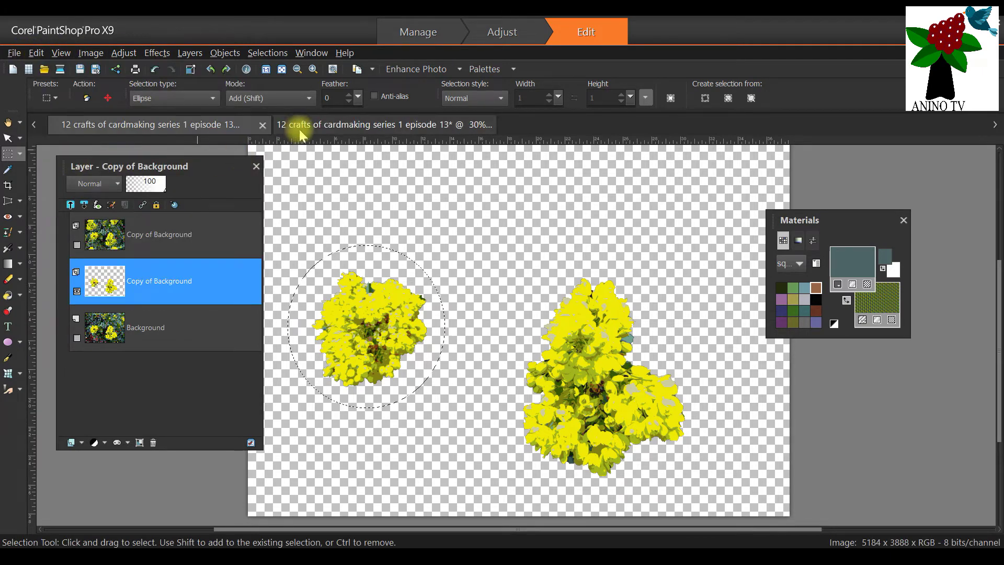
left_click(342, 125)
left_click(564, 331)
left_click(19, 140)
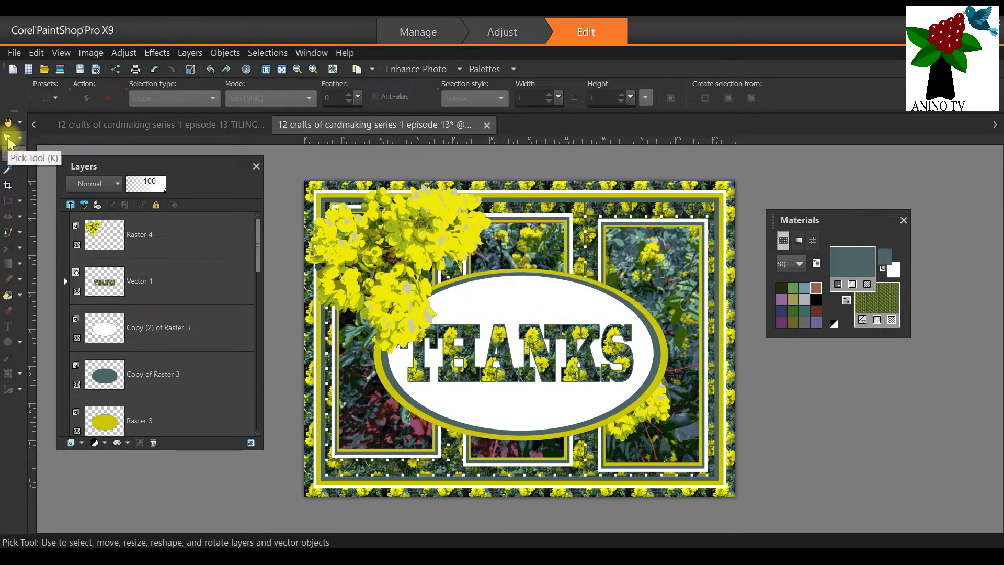
key("ctrl+l")
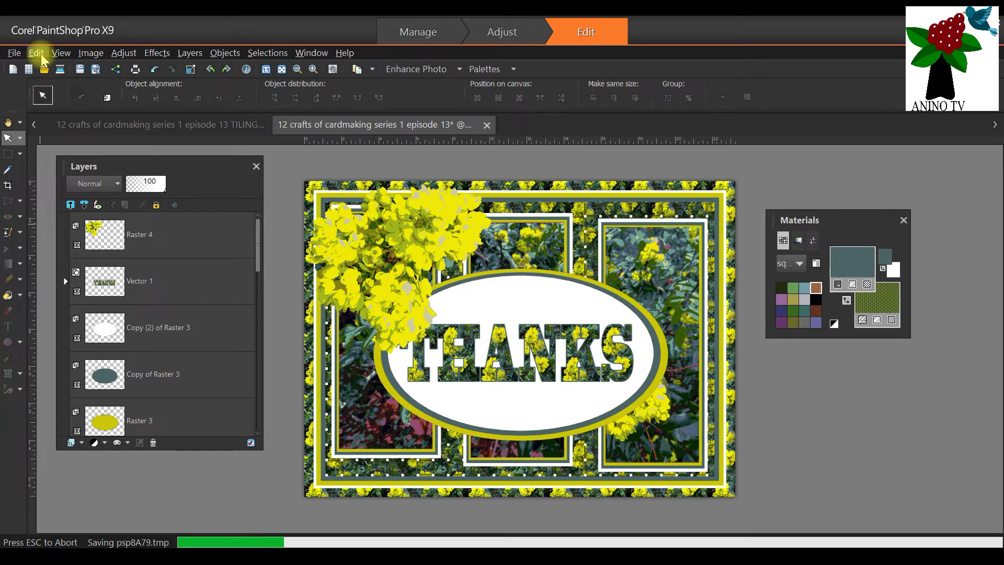
left_click(42, 58)
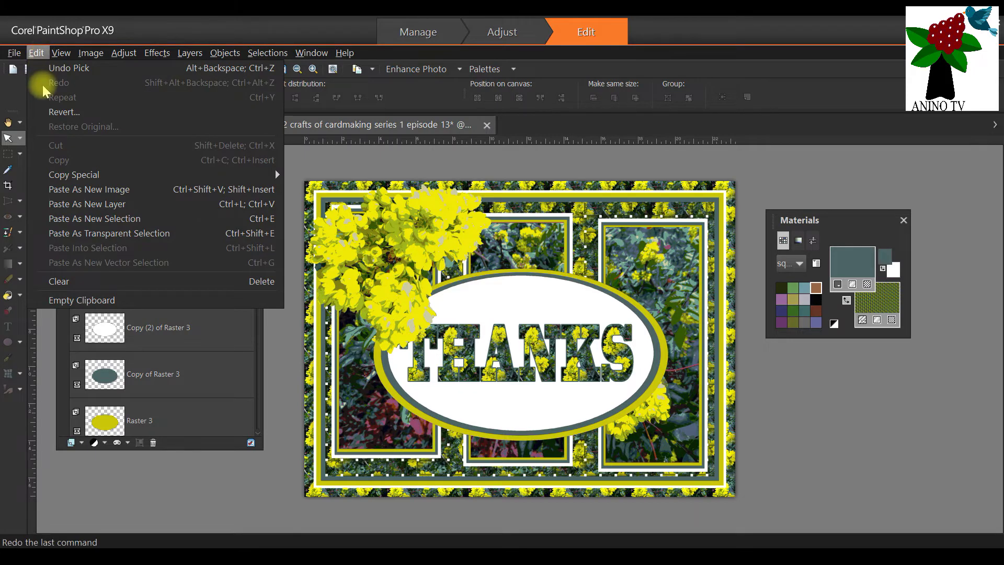
left_click(107, 211)
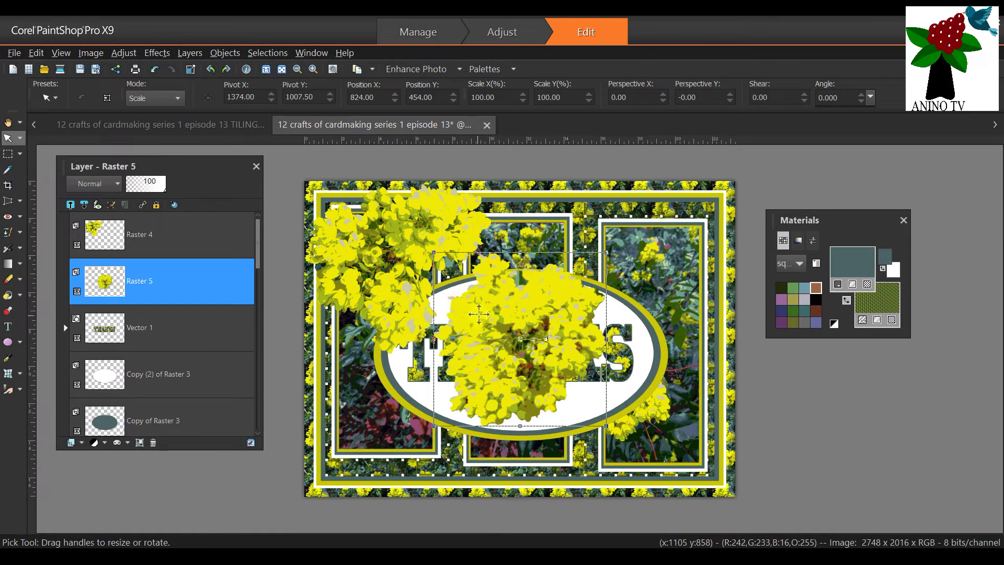
Place the smaller cluster over the card's lower-right corner, rotated about 44° and scaled to about 85%
left_click_drag(485, 309, 641, 386)
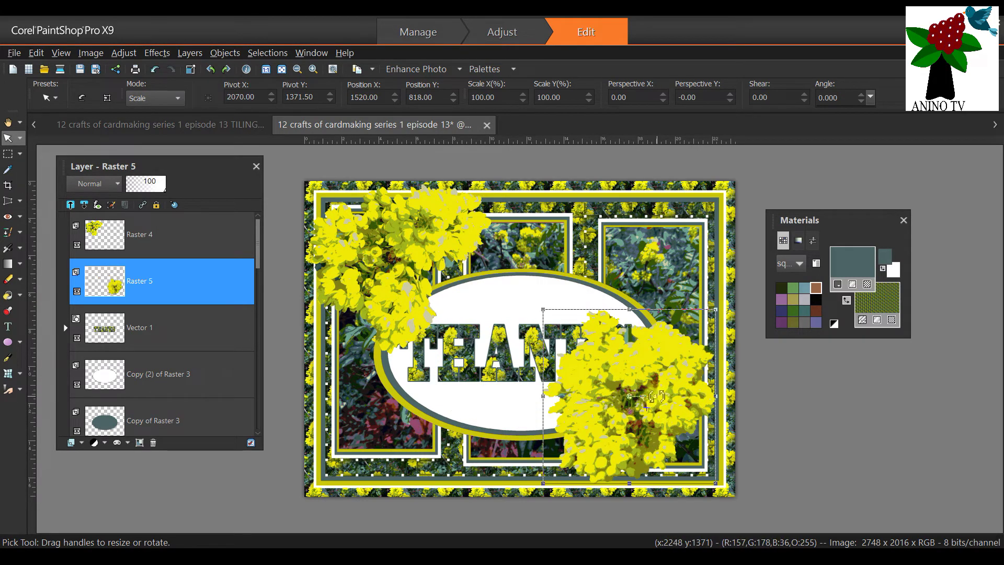
mouse_move(652, 396)
left_mouse_down()
mouse_move(645, 412)
mouse_move(654, 399)
mouse_move(656, 415)
left_mouse_up()
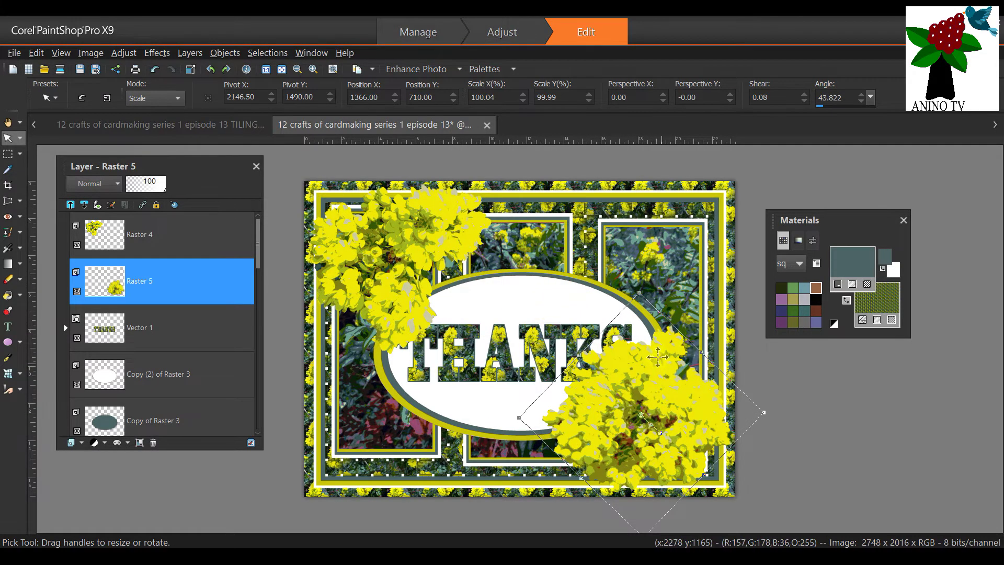
scroll(654, 300, "down", 1)
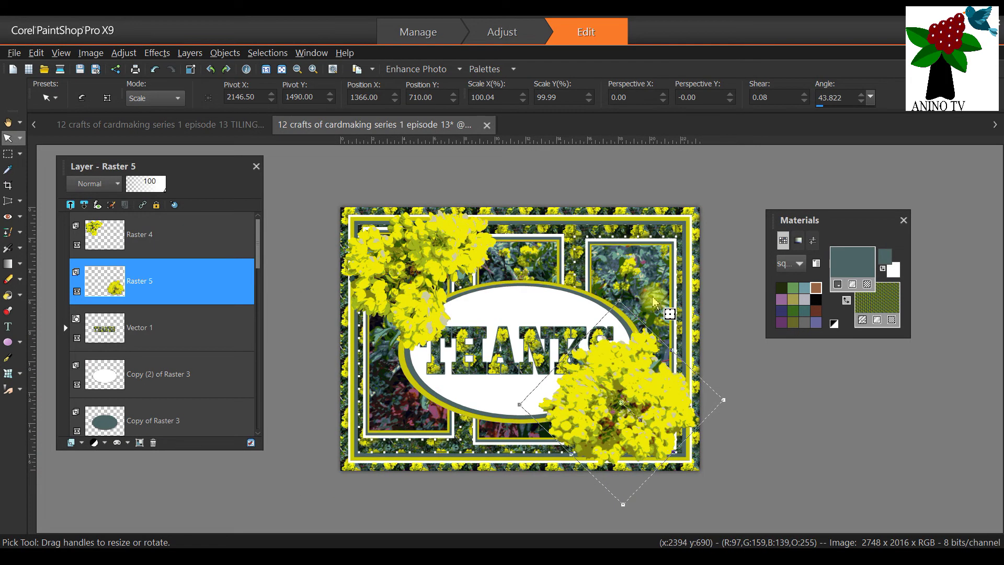
left_click_drag(620, 301, 619, 333)
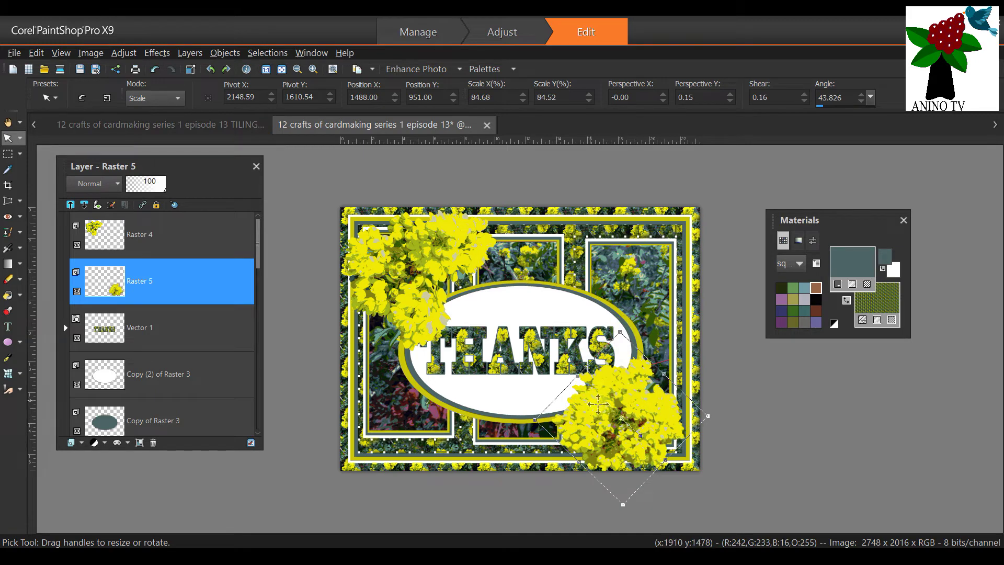
left_click_drag(598, 405, 610, 402)
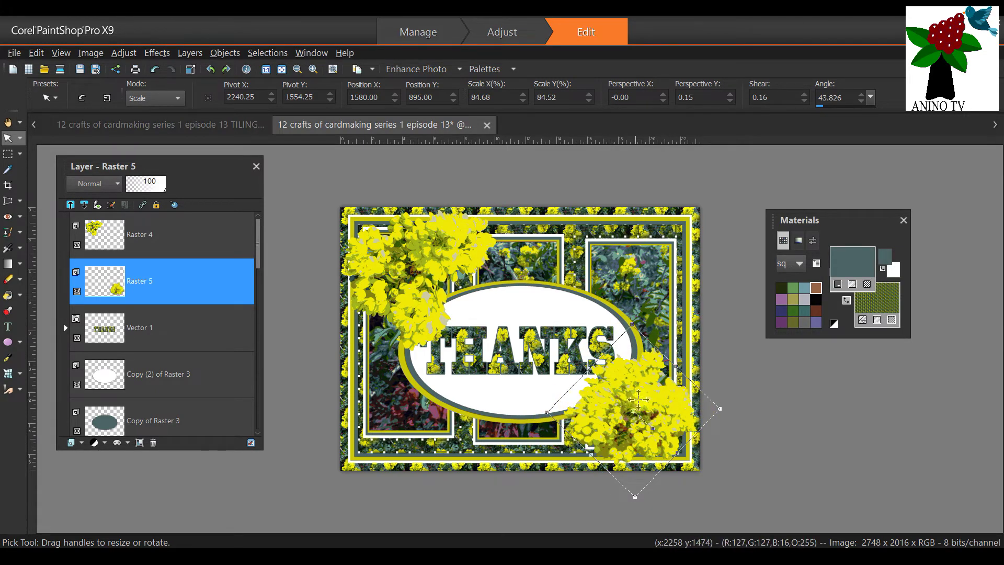
scroll(644, 404, "up", 2)
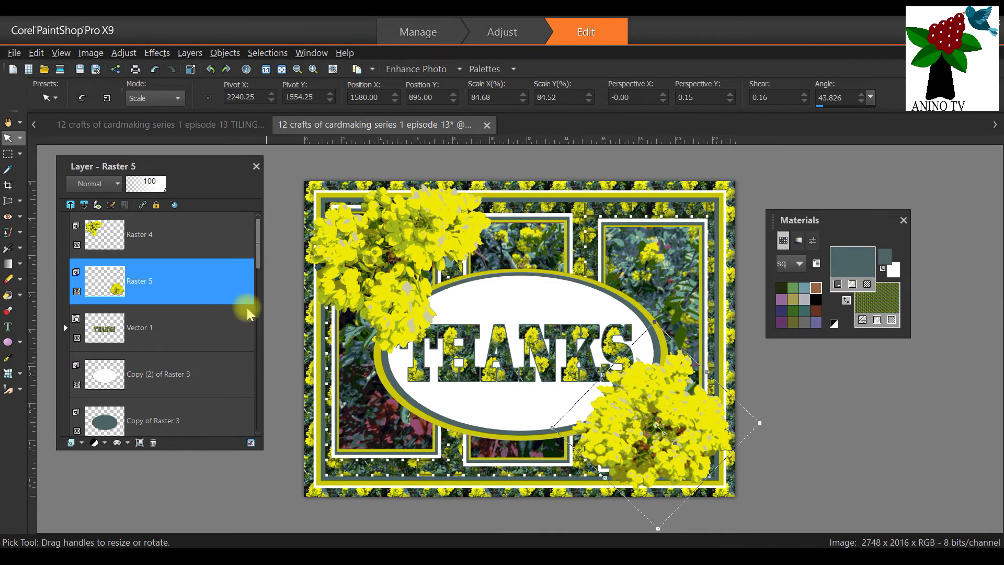
Save the card under its current name, accepting the loss of unsupported vector data
mouse_move(252, 309)
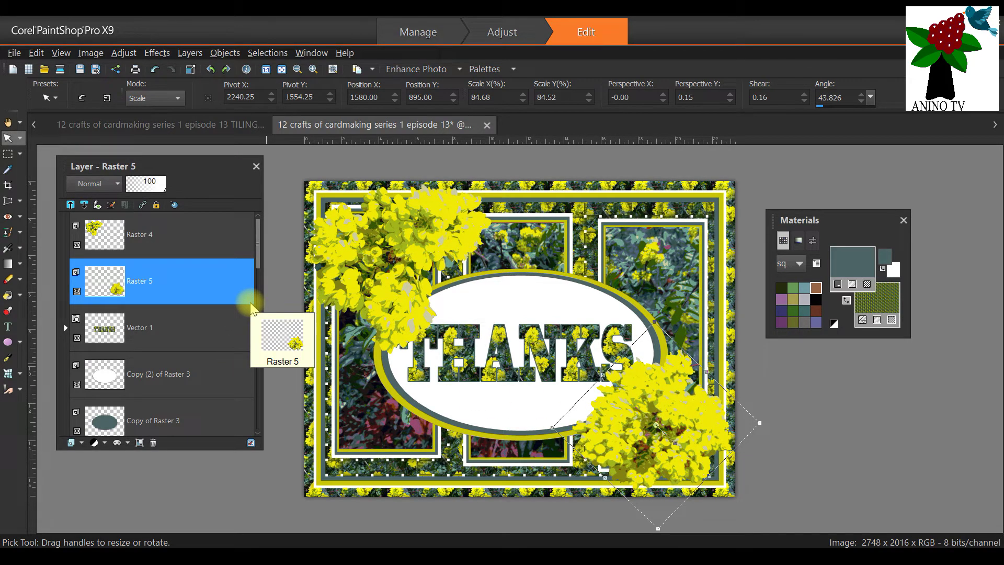
mouse_move(209, 289)
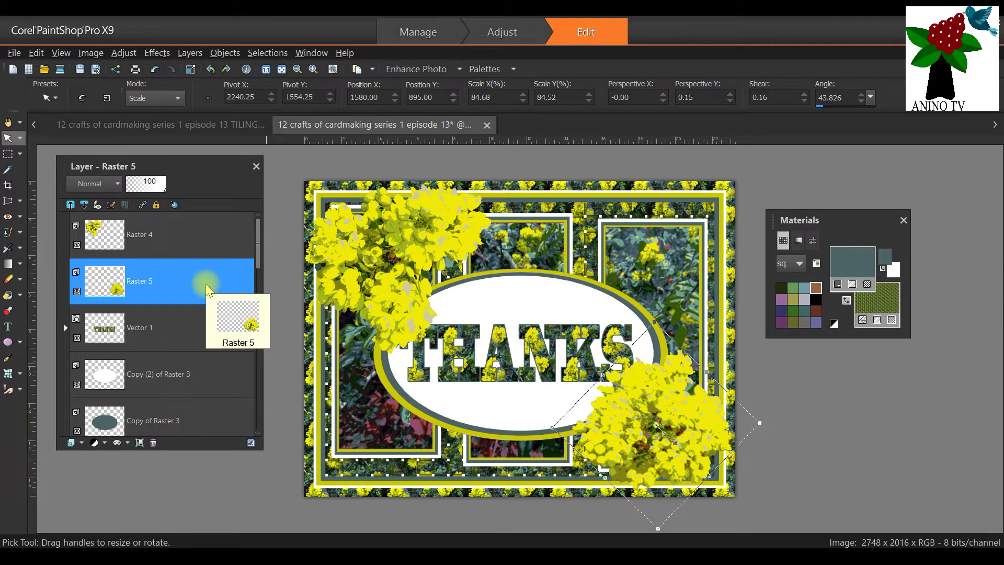
mouse_move(157, 246)
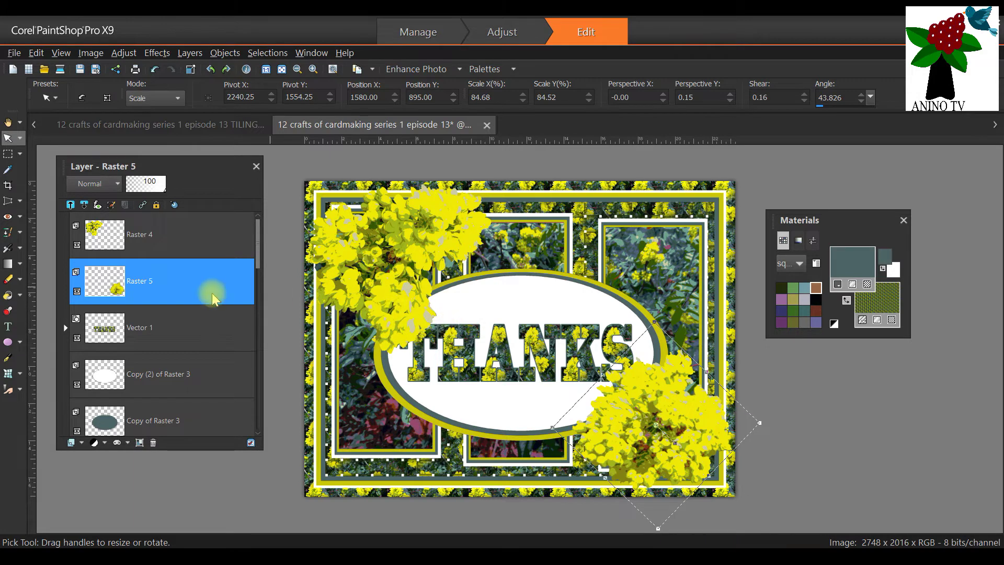
mouse_move(147, 278)
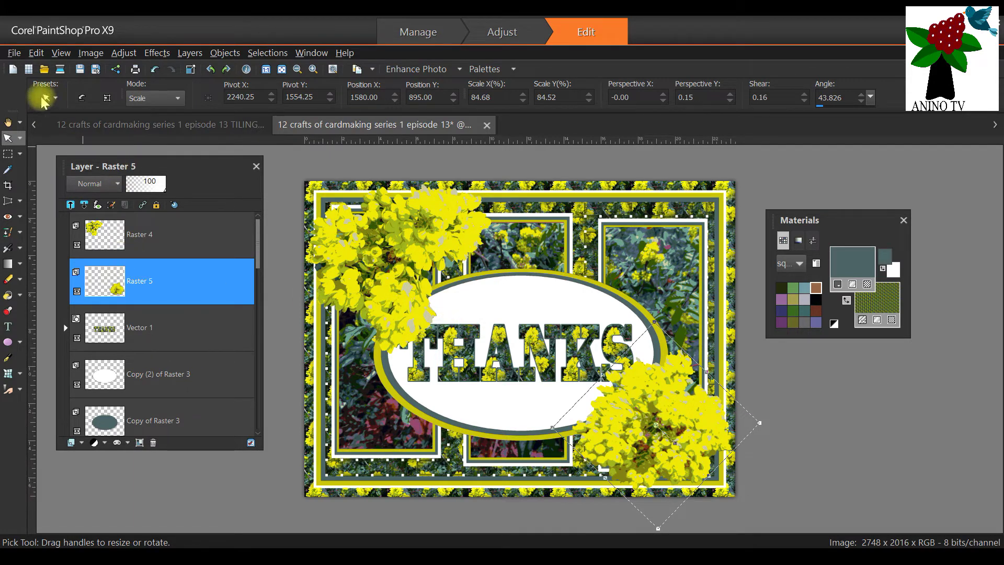
left_click(15, 53)
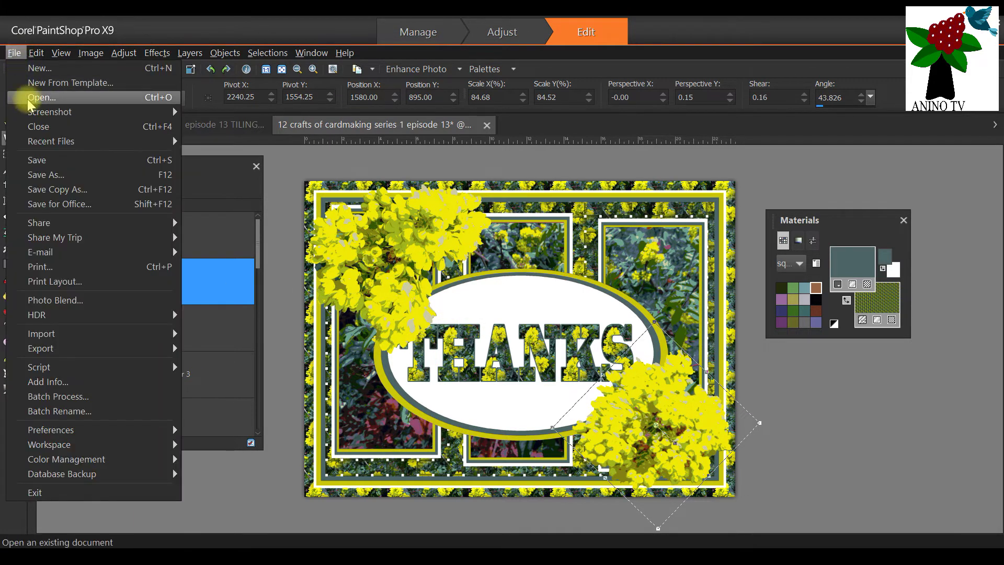
left_click(40, 164)
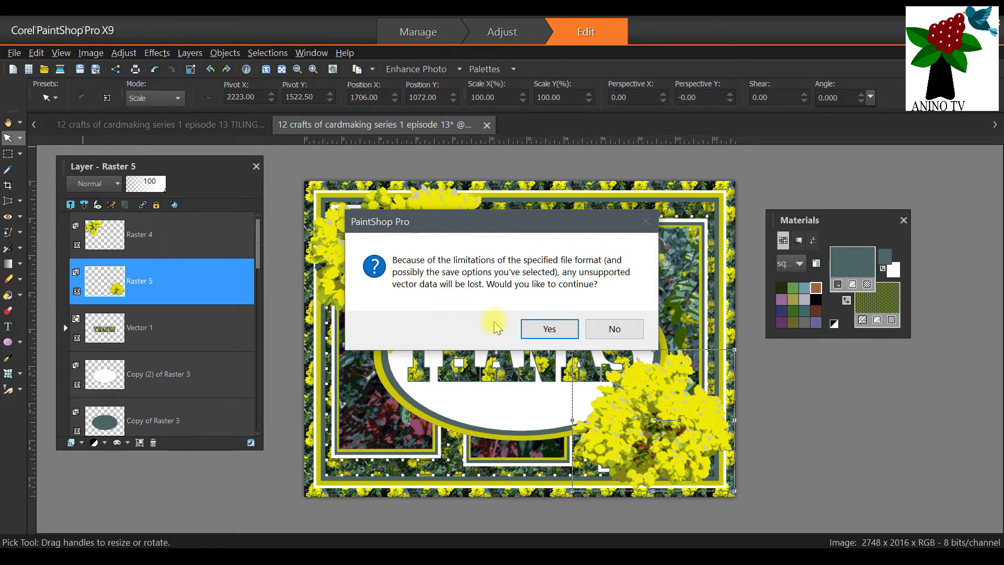
left_click(542, 334)
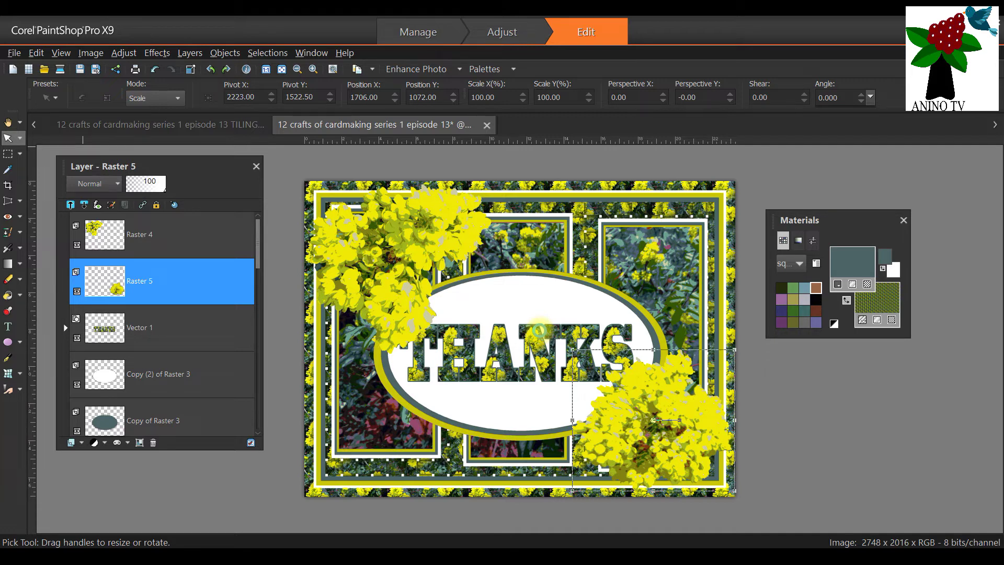
key("ctrl+s")
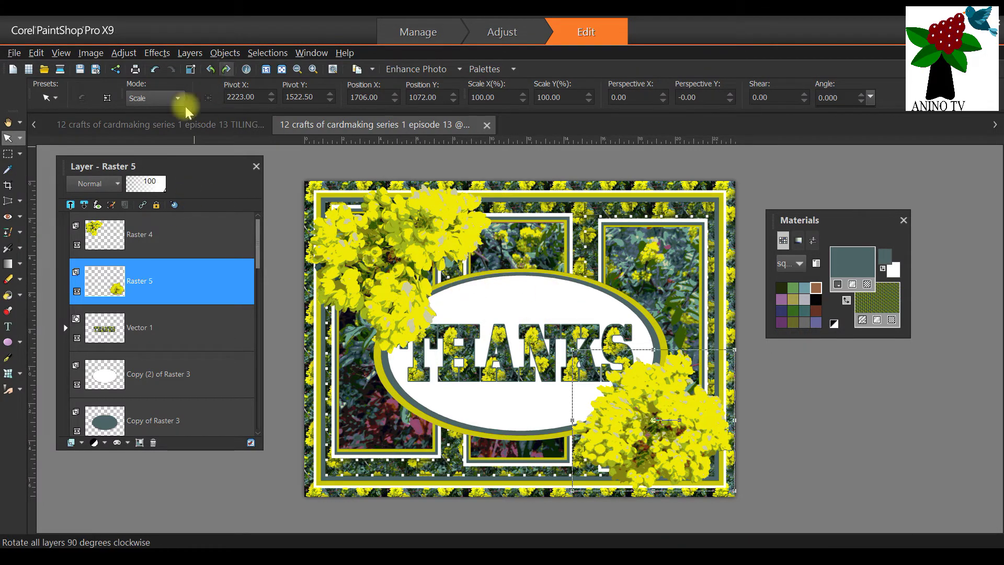
Open the Drop Shadow effect for the large upper-left cluster's layer and sample the card's grey-teal as the shadow colour
left_click(177, 230)
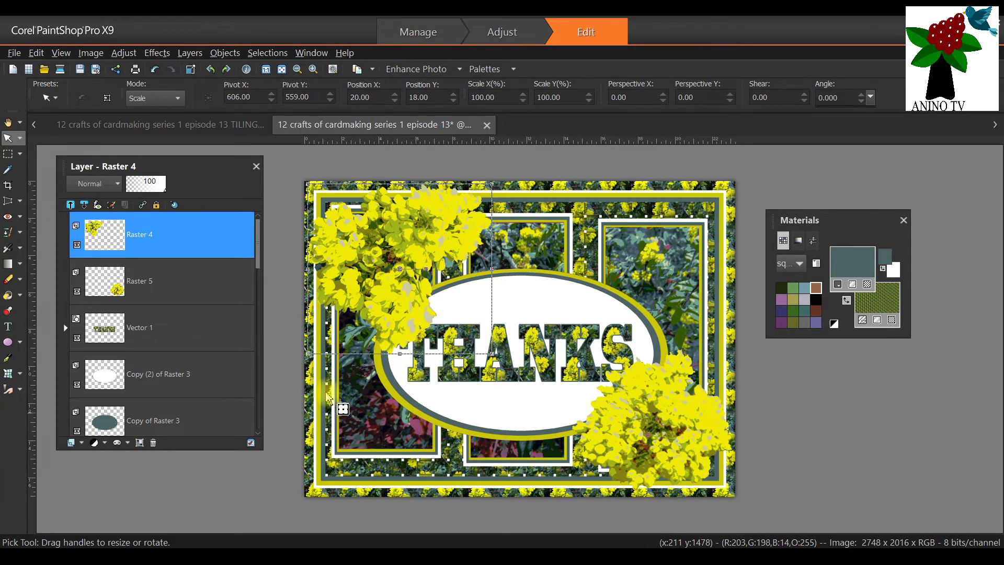
left_click(158, 54)
left_click(115, 248)
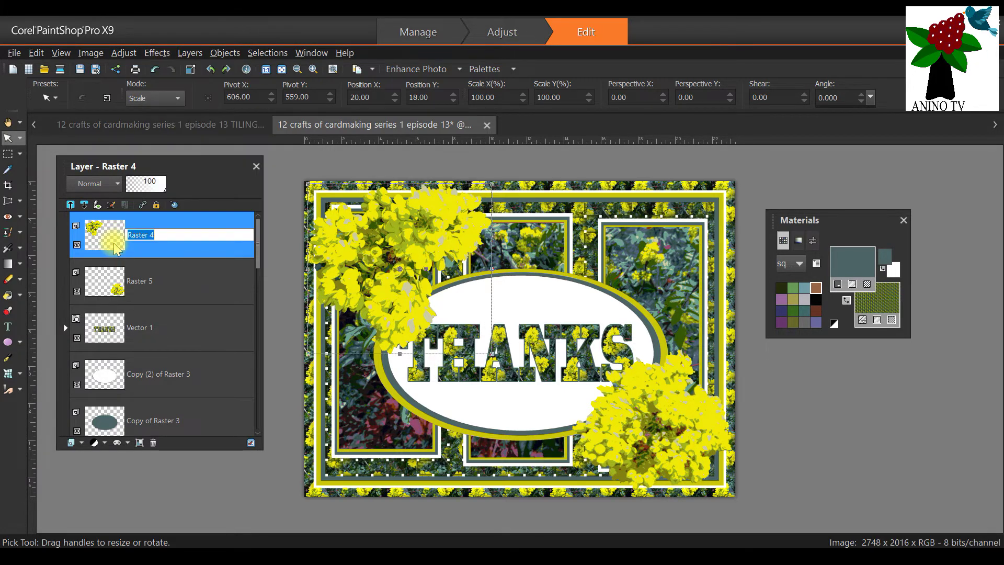
left_click(125, 222)
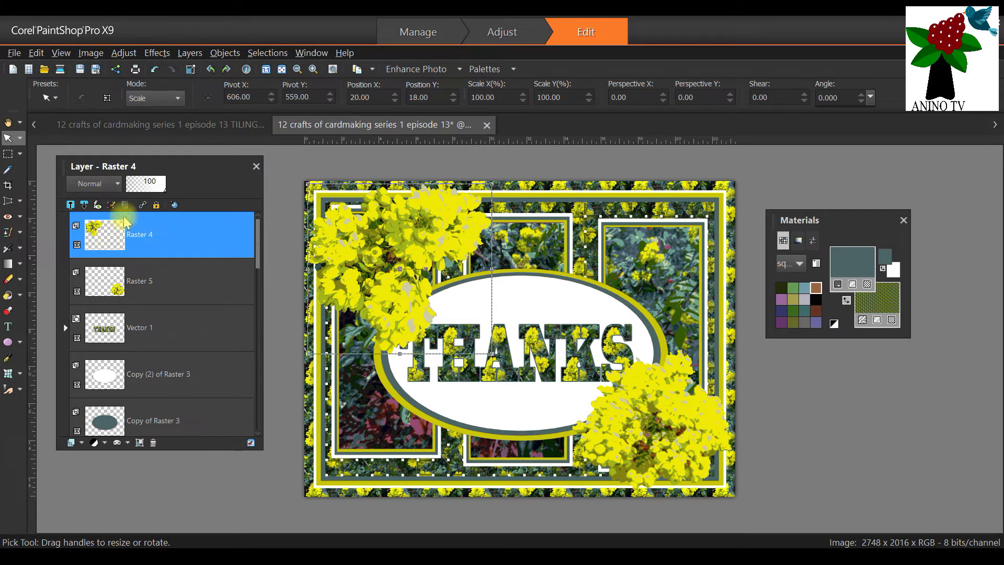
left_click(157, 53)
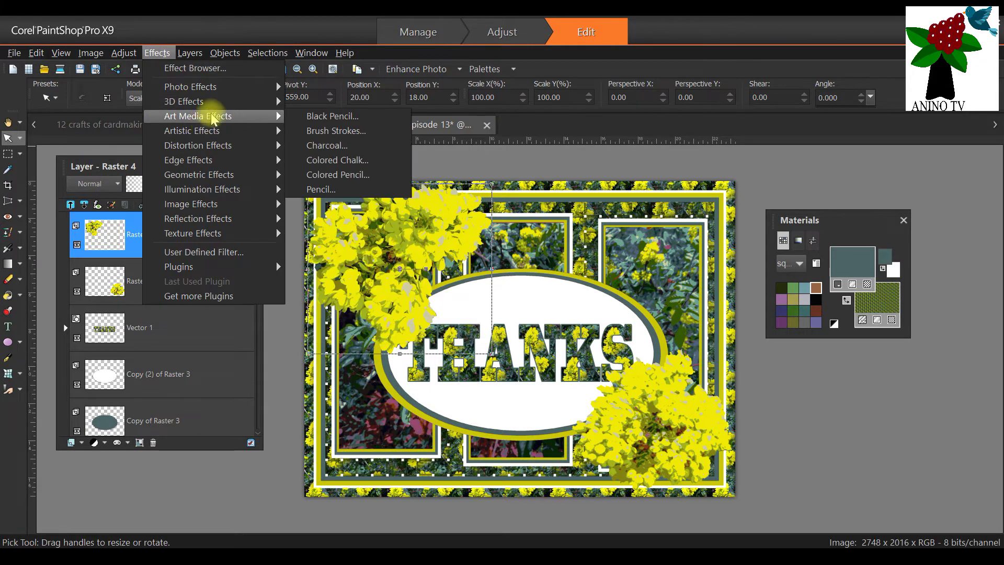
mouse_move(219, 105)
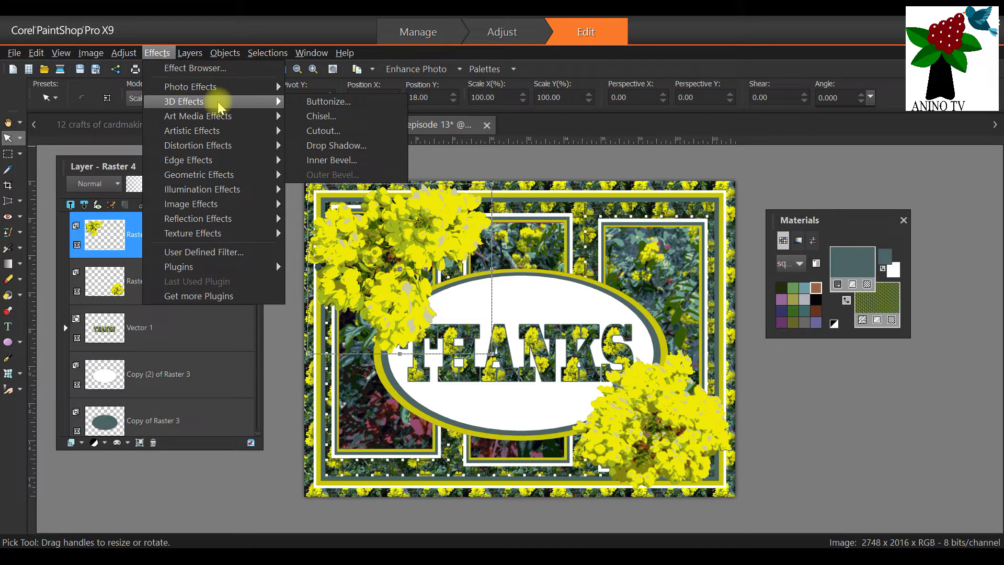
left_click(340, 145)
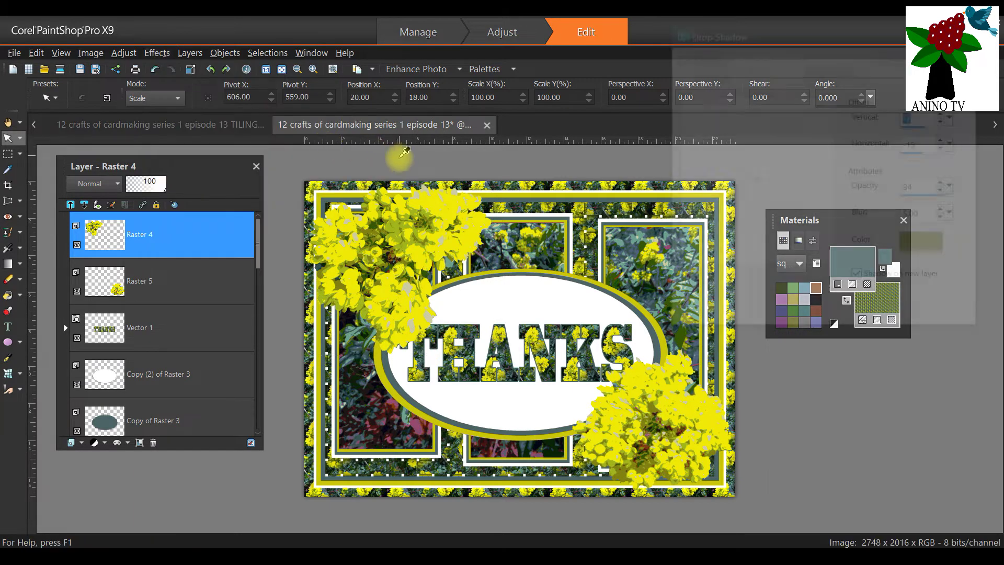
left_click_drag(831, 37, 653, 62)
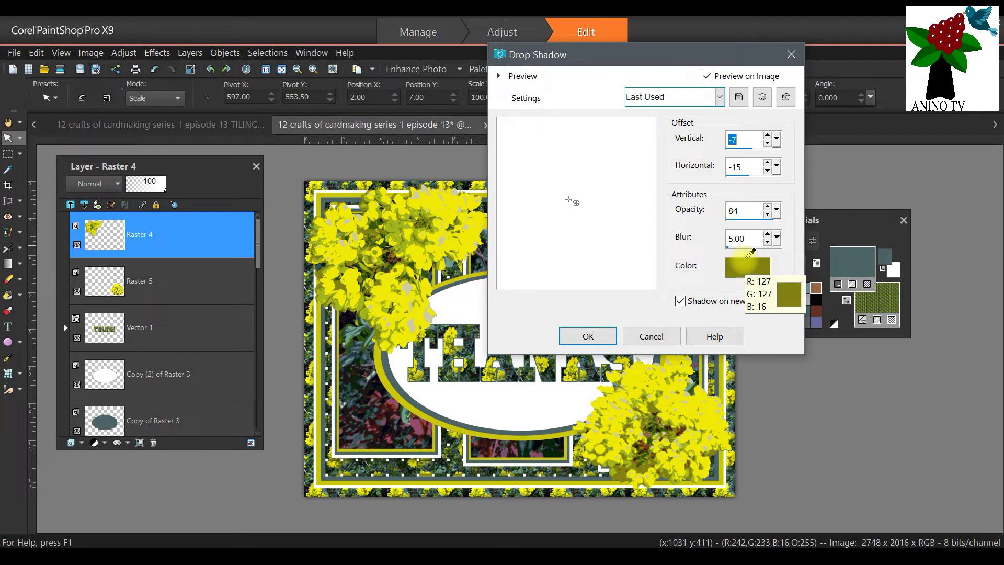
left_click(360, 220)
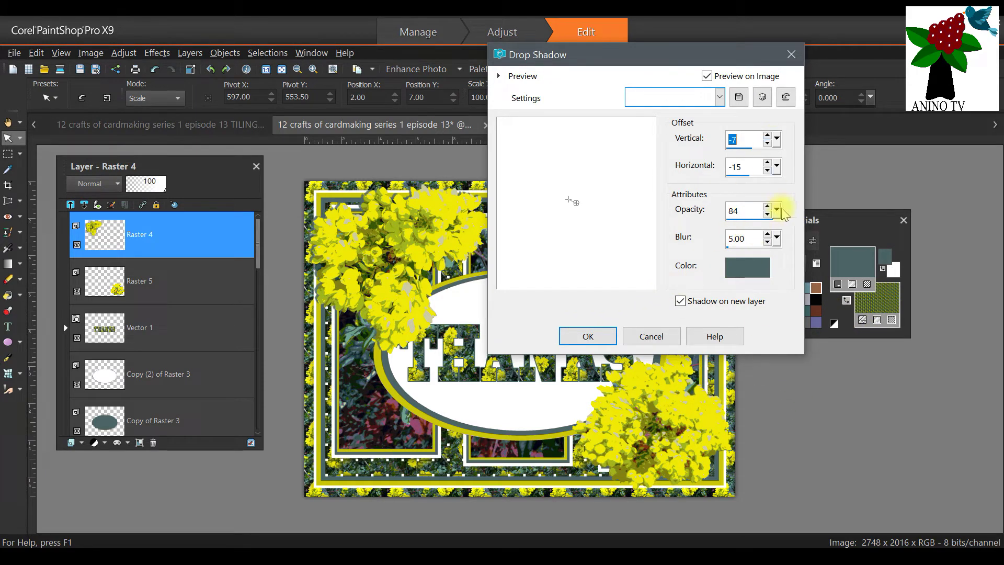
Try a vertical offset of -38 for the large cluster's shadow, keeping the card's preview in view
left_click_drag(610, 48, 692, 48)
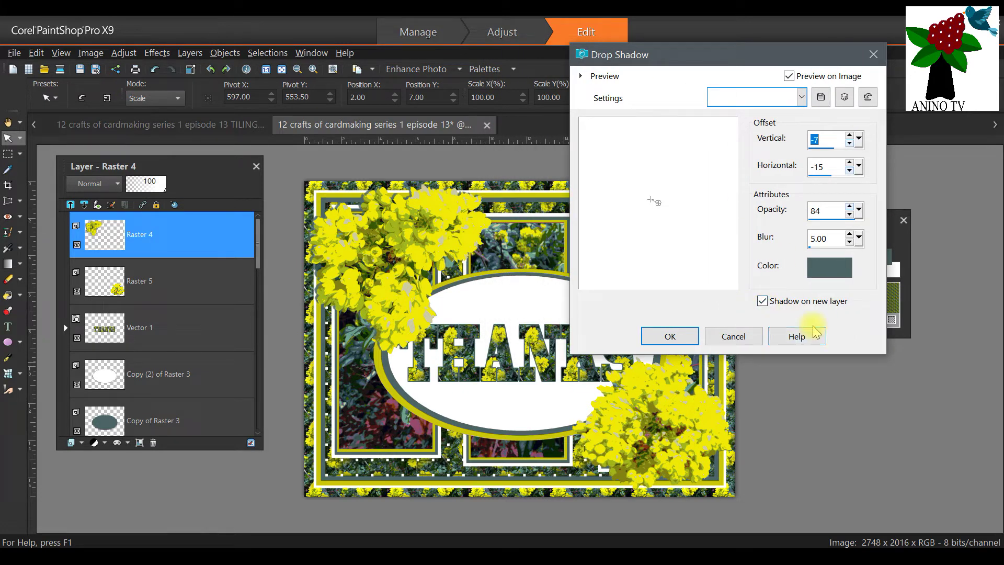
left_click_drag(743, 59, 444, 128)
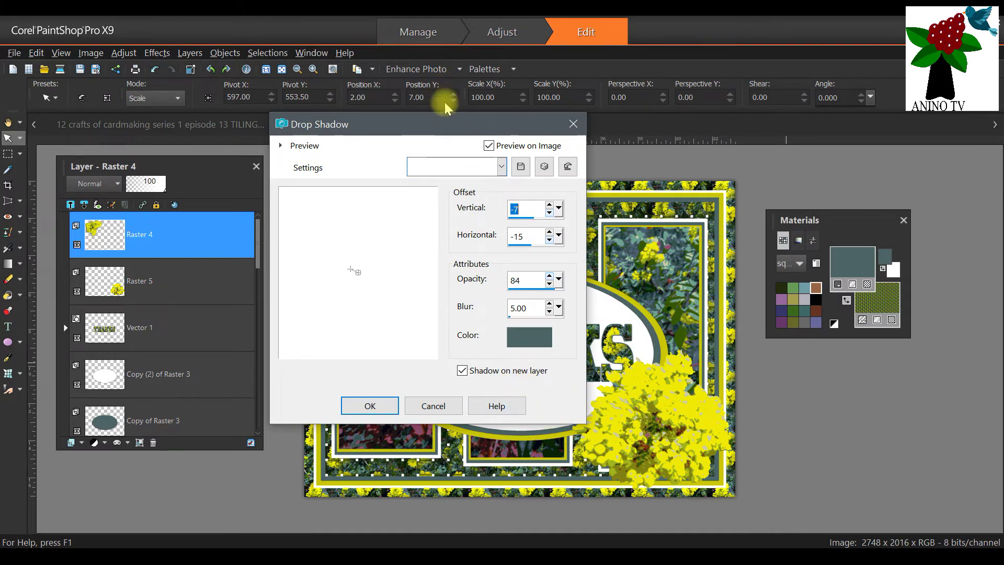
left_click_drag(453, 124, 808, 68)
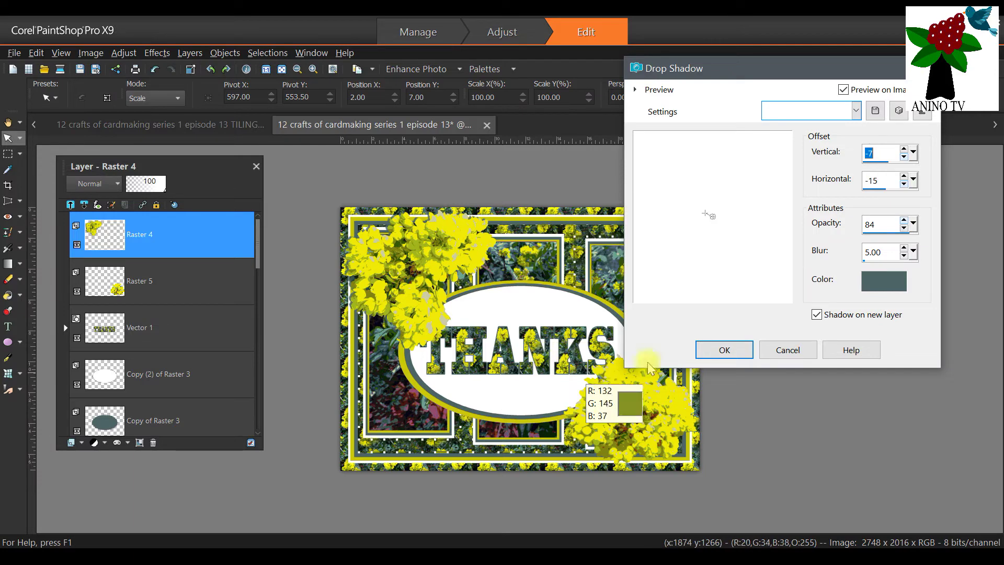
left_click_drag(808, 68, 775, 66)
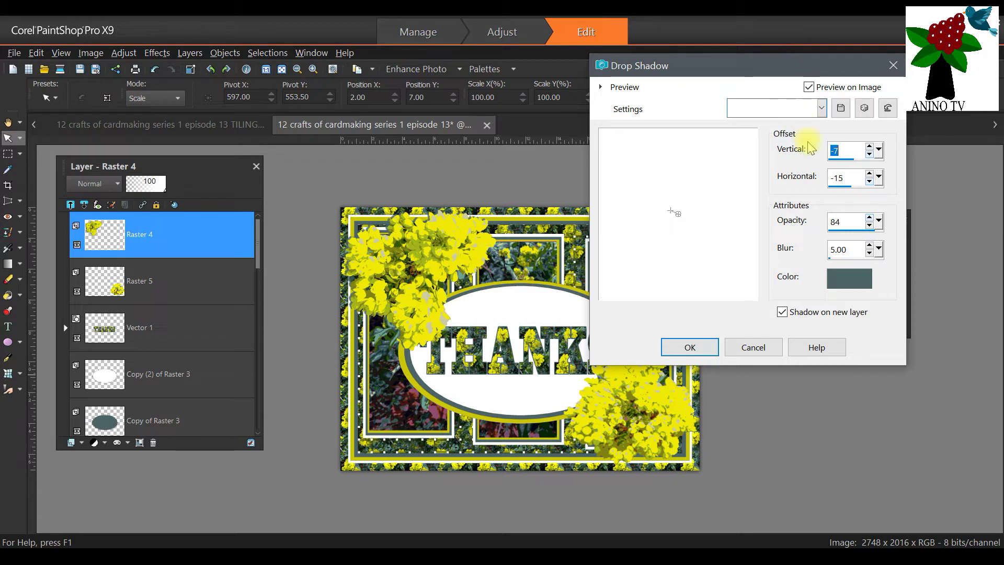
type("-38")
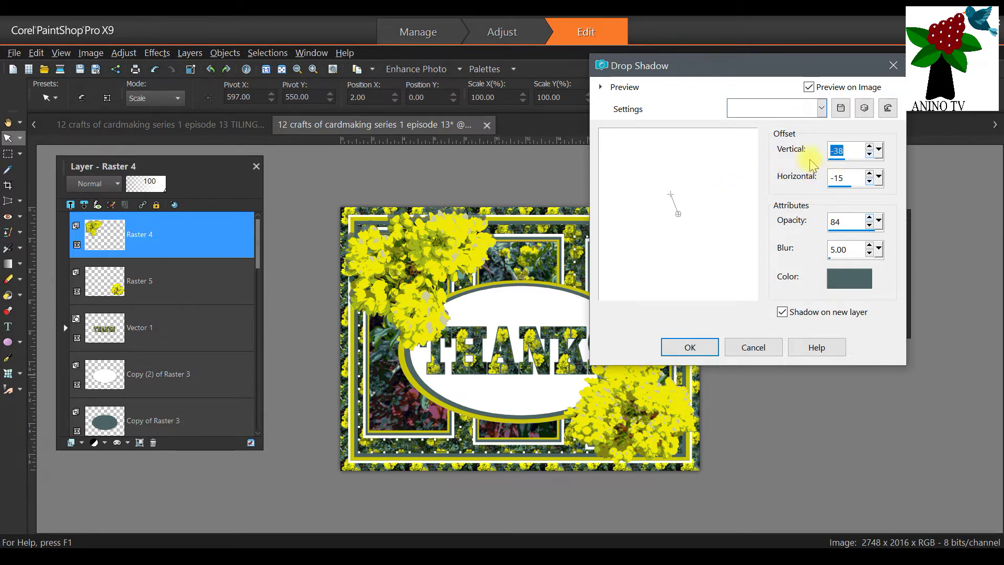
left_click_drag(758, 74, 594, 86)
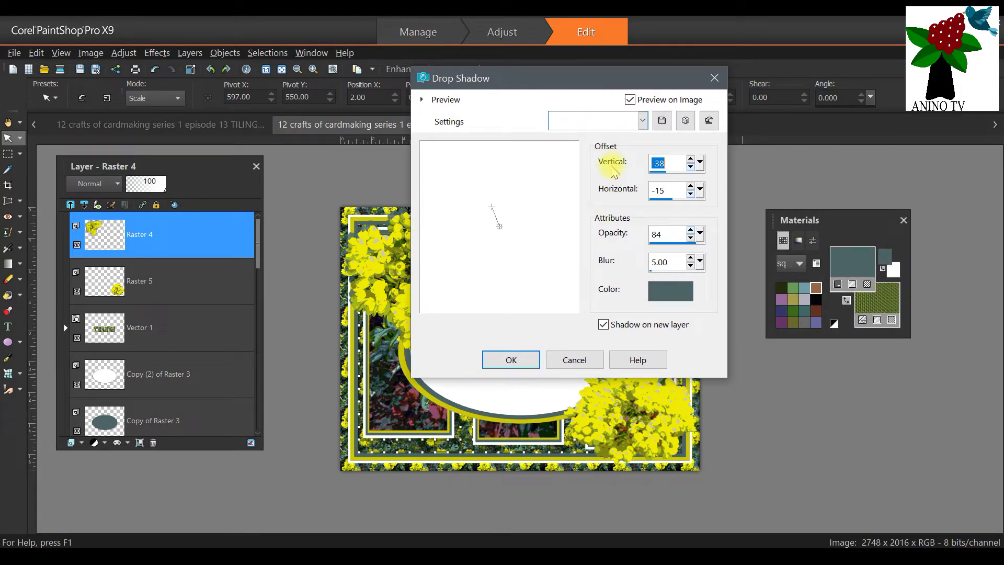
left_click(672, 166)
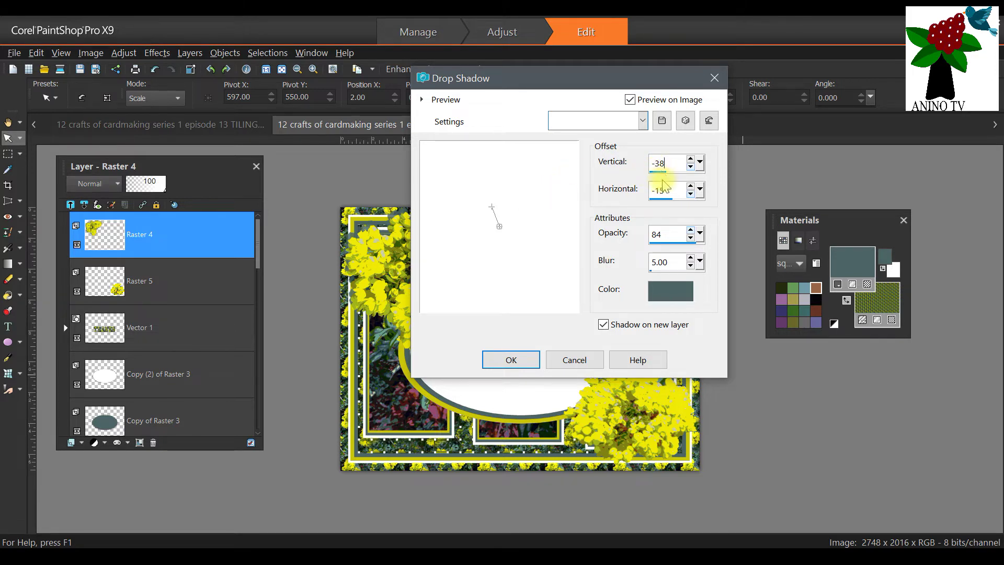
left_click_drag(556, 84, 705, 85)
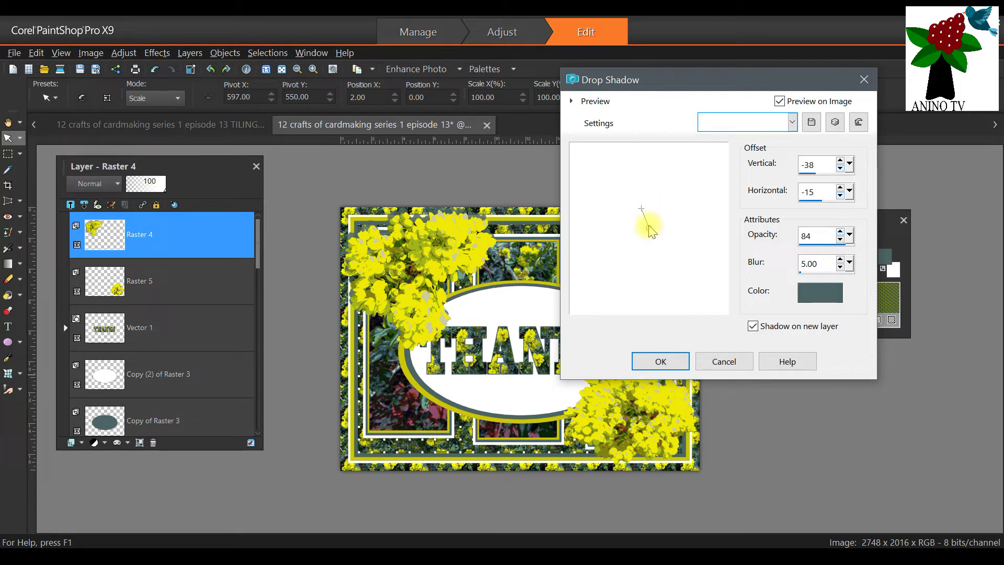
Try different shadow directions and distances for the large cluster, ending at a vertical offset of 39 and a horizontal offset of 13
mouse_move(641, 209)
left_mouse_down()
mouse_move(628, 241)
mouse_move(630, 224)
left_mouse_up()
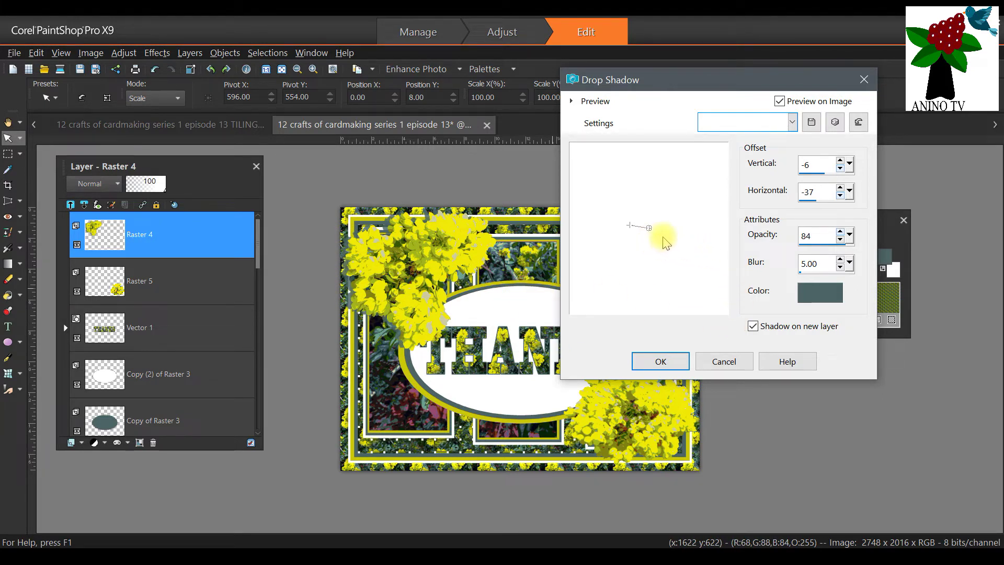
left_click_drag(632, 224, 666, 270)
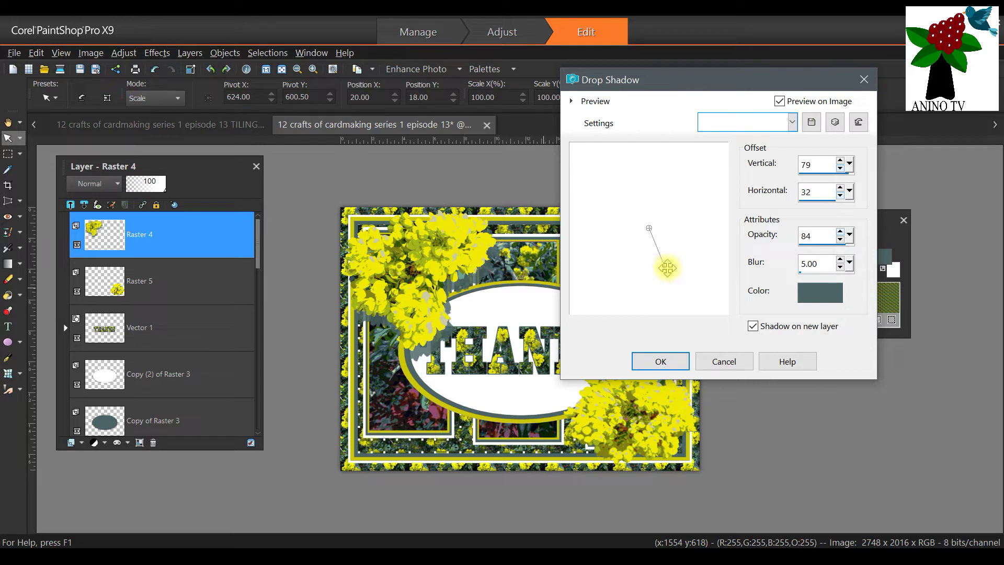
left_click_drag(667, 269, 641, 257)
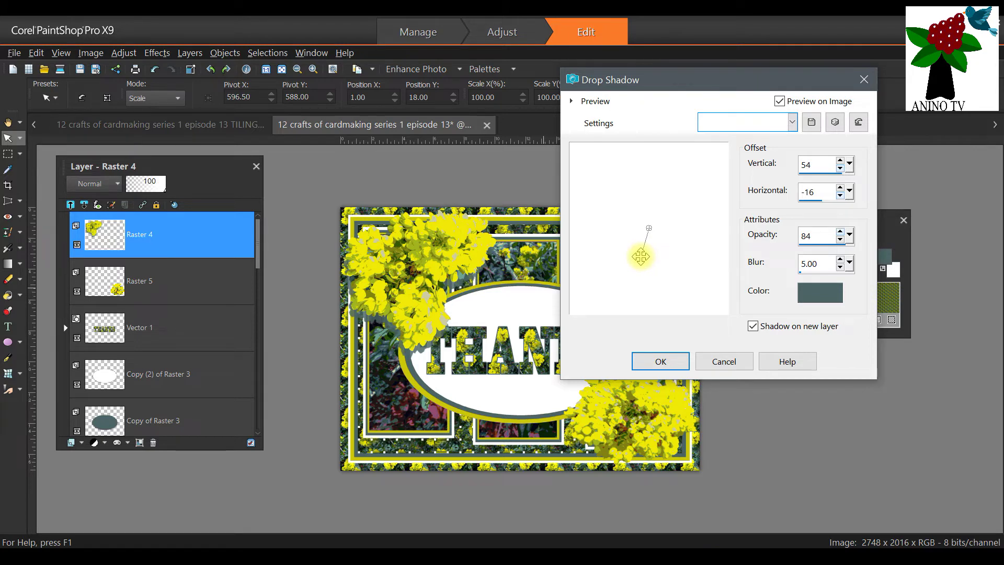
mouse_move(640, 256)
left_mouse_down()
mouse_move(630, 247)
mouse_move(656, 249)
left_mouse_up()
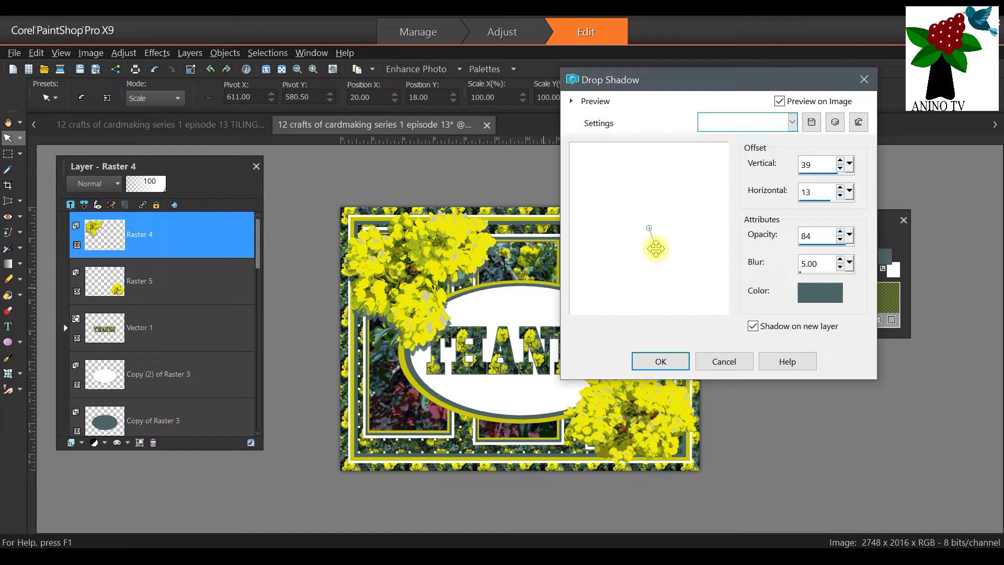
Set the large cluster's shadow opacity to 63 and its offsets to 18 vertical and 8 horizontal
left_click(825, 245)
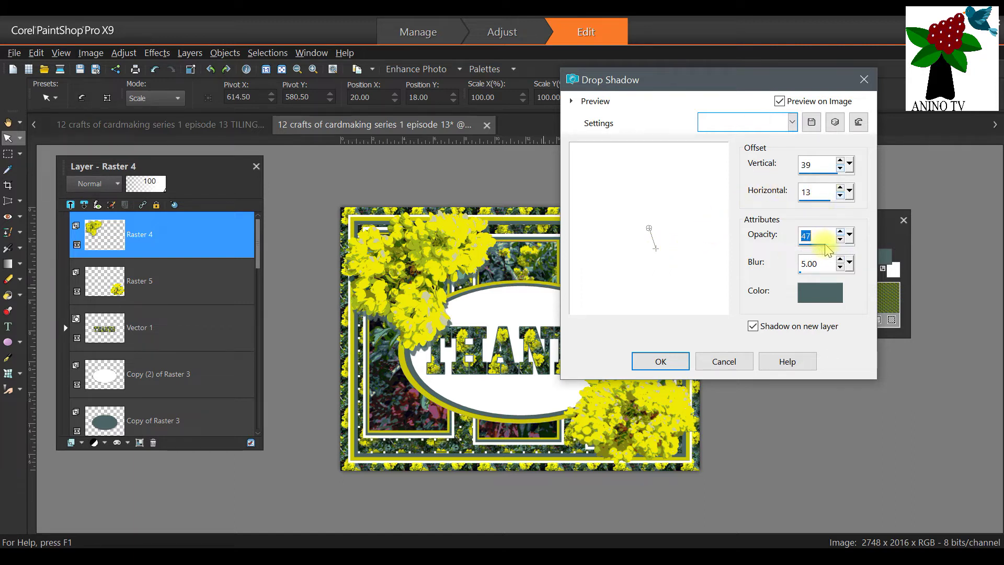
left_click_drag(827, 246, 838, 246)
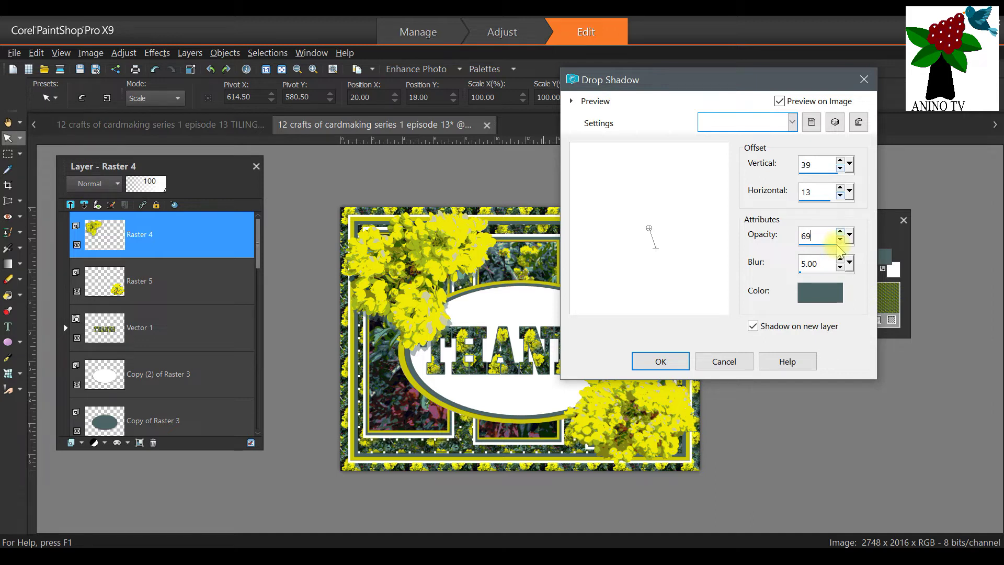
left_click(837, 246)
type("62")
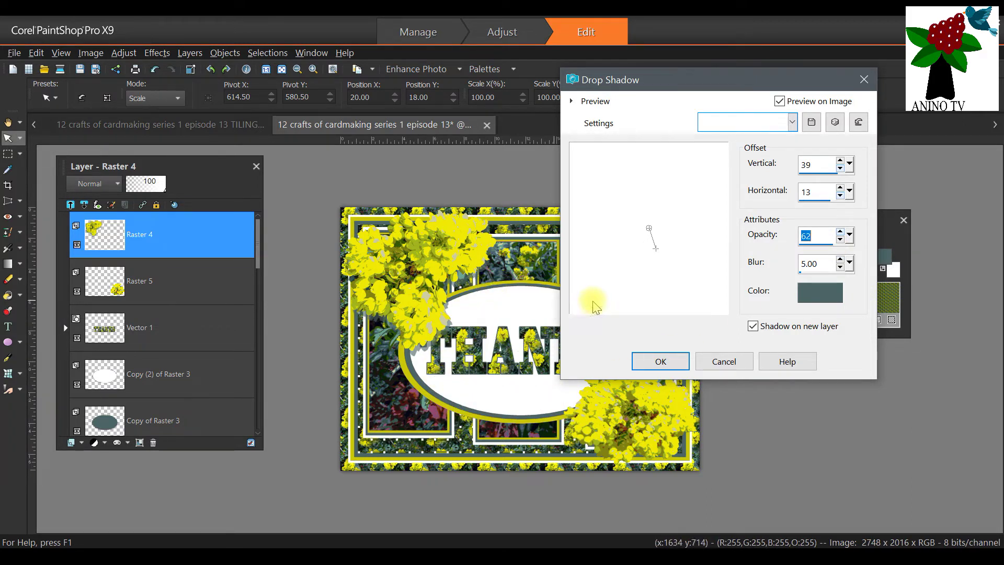
left_click_drag(833, 244, 832, 246)
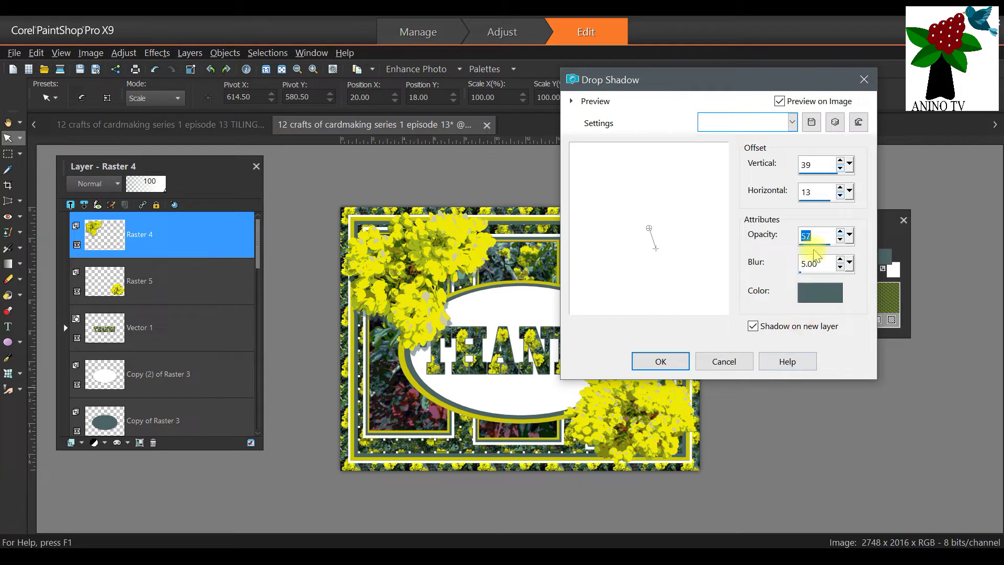
type("62")
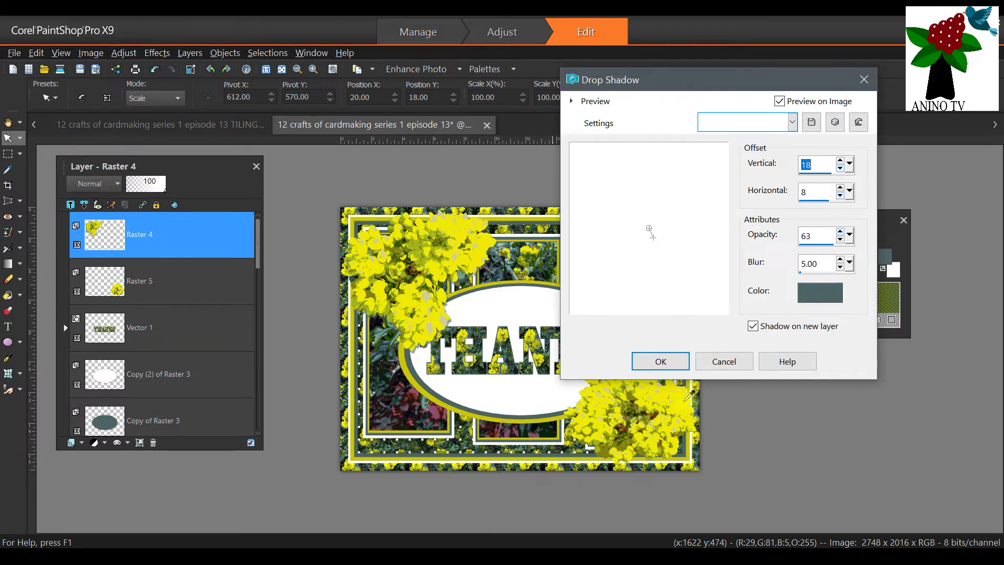
Change the shadow colour to the dark olive (R 127, G 127, B 16) sampled from the large flower cluster
left_click(817, 289)
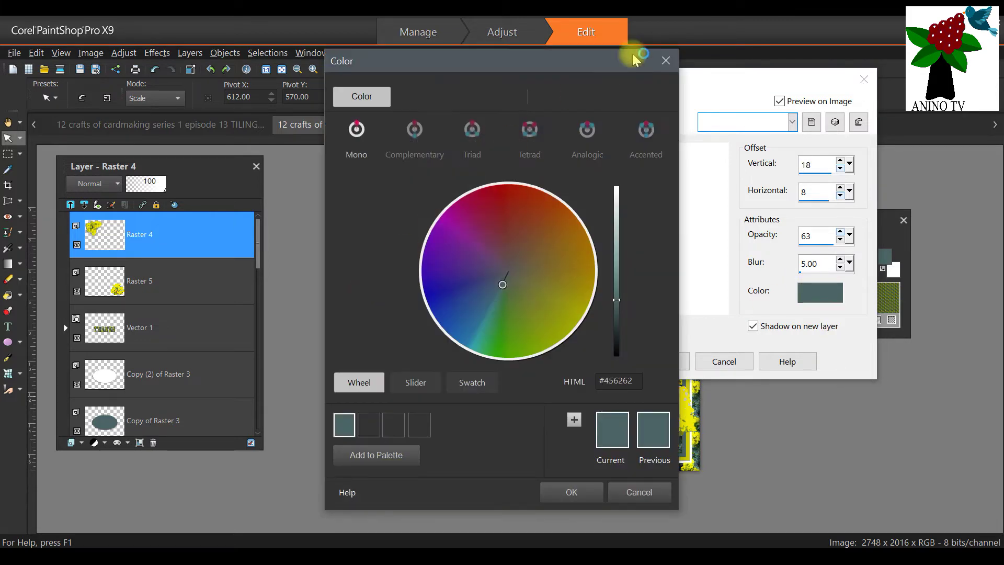
left_click_drag(614, 76, 765, 65)
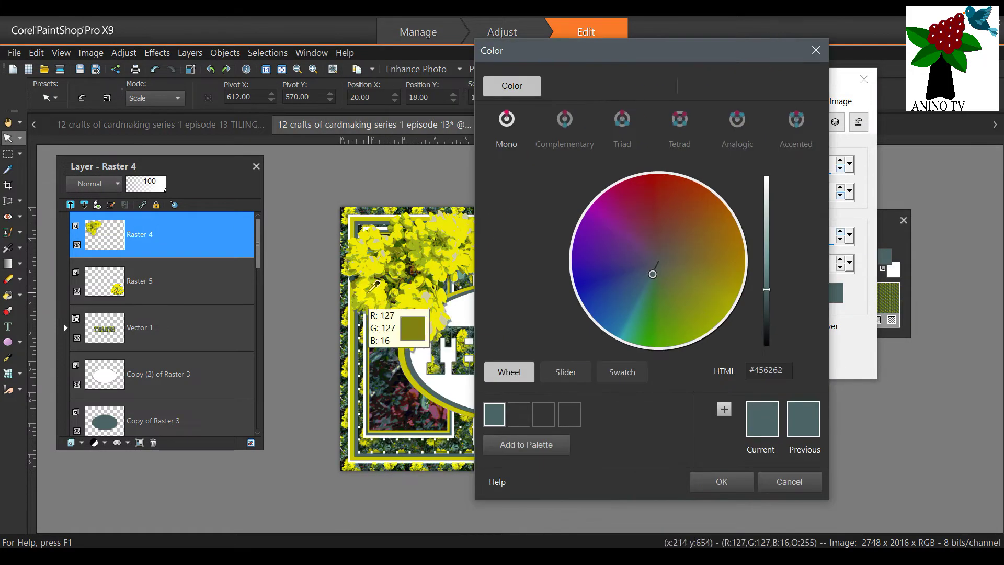
left_click(371, 290)
left_click(707, 481)
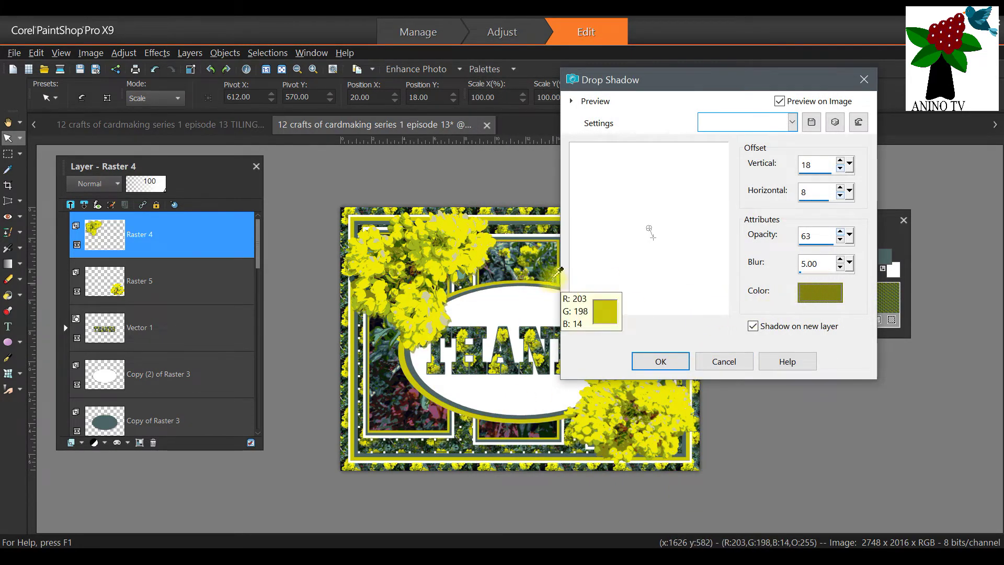
Set the drop shadow colour to the card's dark teal (RGB 69, 98, 98) and apply the shadow to the Raster 4 flowers
left_click(541, 222)
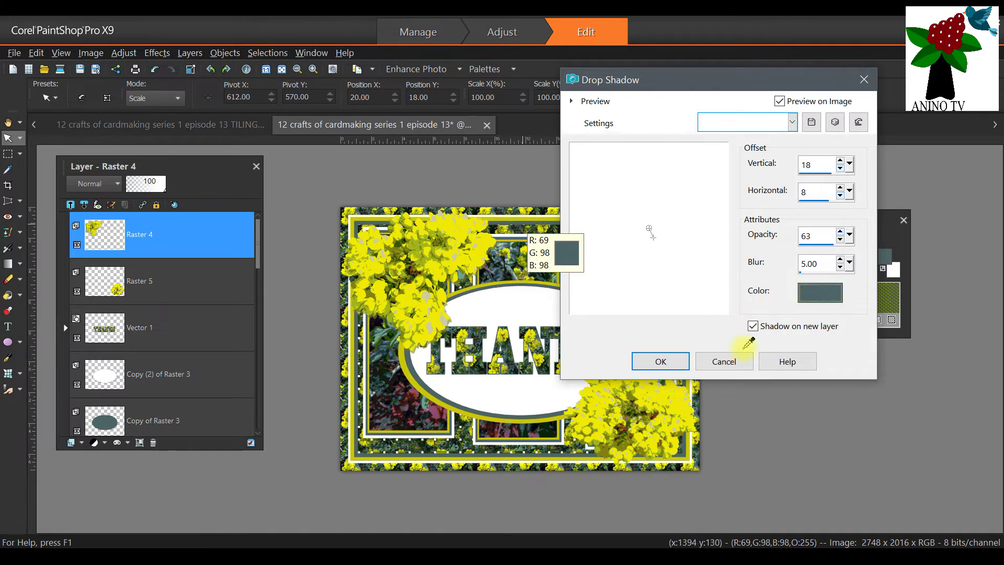
left_click(661, 361)
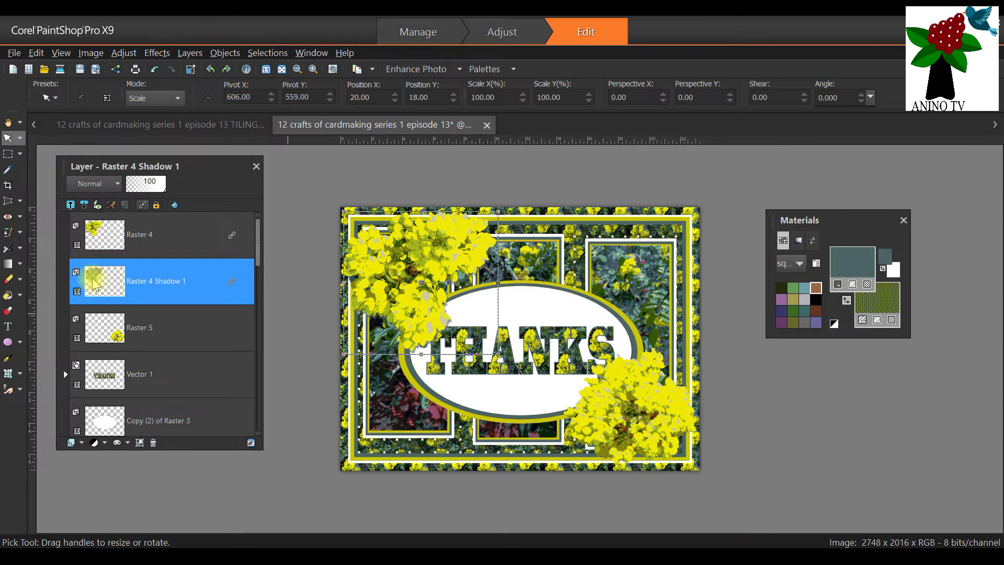
mouse_move(117, 286)
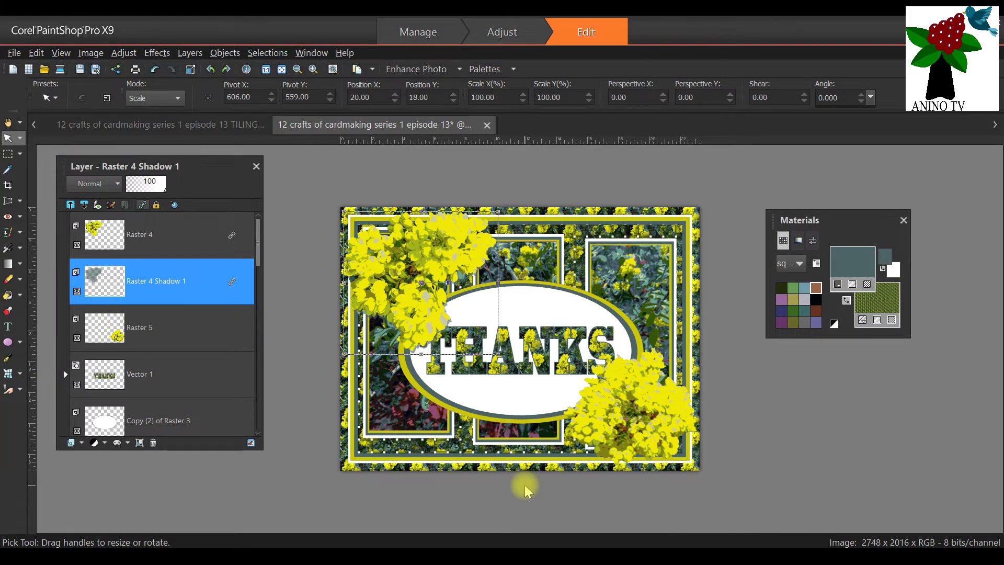
Hide the Raster 4 flower layer and duplicate its separate shadow layer
left_click(77, 246)
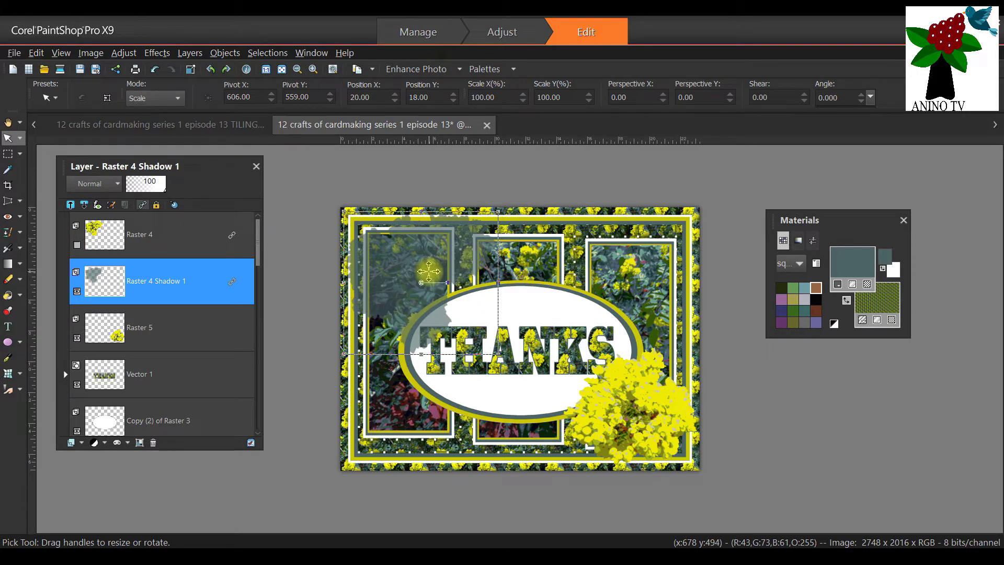
scroll(511, 303, "up", 1)
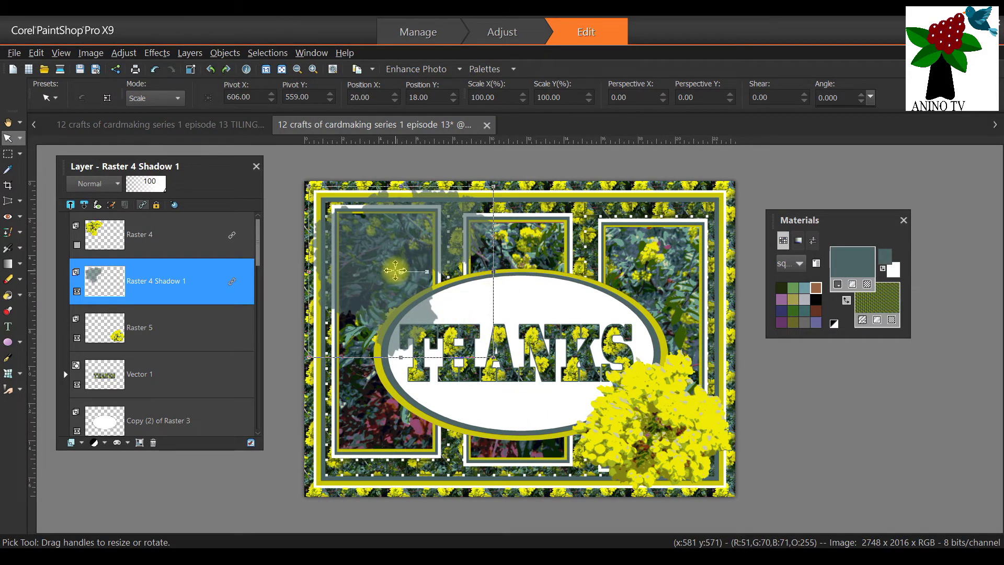
right_click(136, 288)
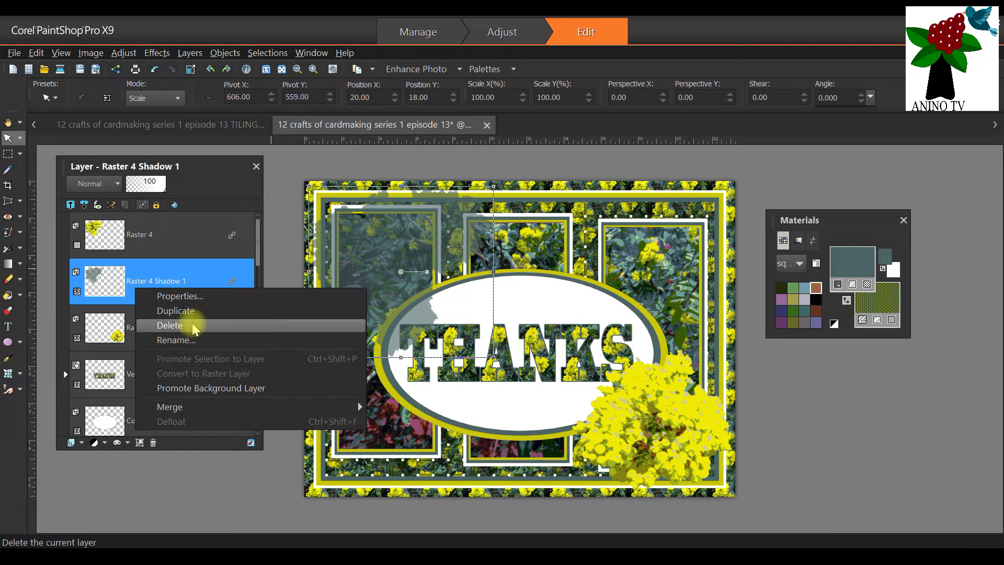
left_click(177, 310)
Move the duplicated shadow over the THANKS oval, to about X 950 and Y 429
left_click_drag(408, 280, 543, 348)
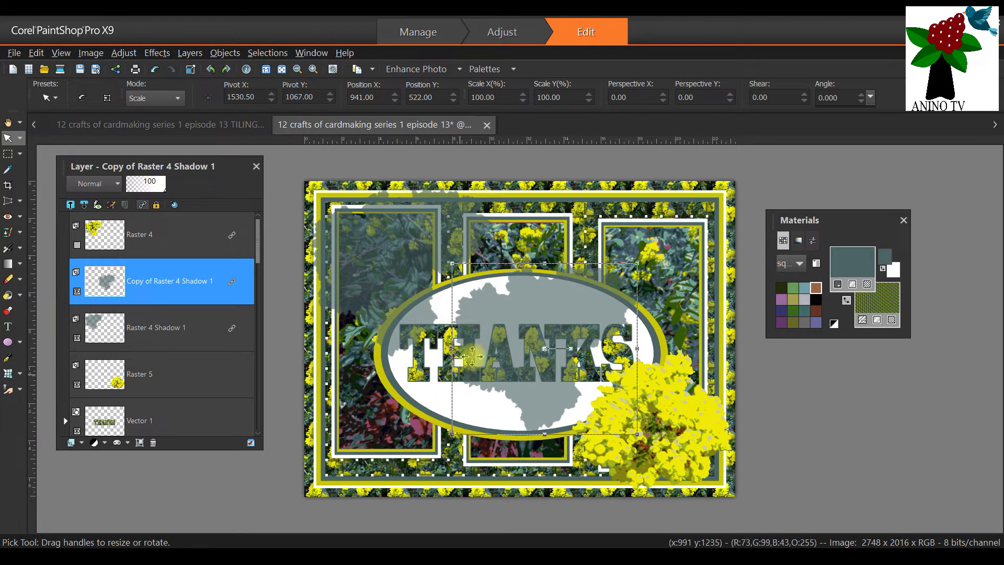
mouse_move(534, 298)
left_mouse_down()
mouse_move(534, 288)
mouse_move(534, 303)
mouse_move(533, 294)
mouse_move(560, 299)
mouse_move(544, 318)
mouse_move(559, 268)
mouse_move(549, 298)
mouse_move(538, 298)
left_mouse_up()
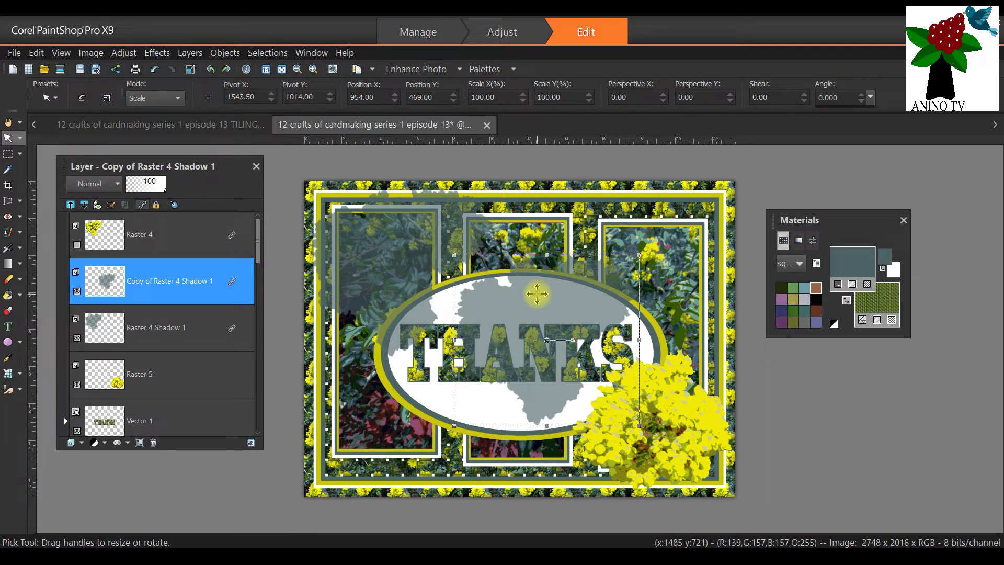
left_click_drag(537, 294, 536, 287)
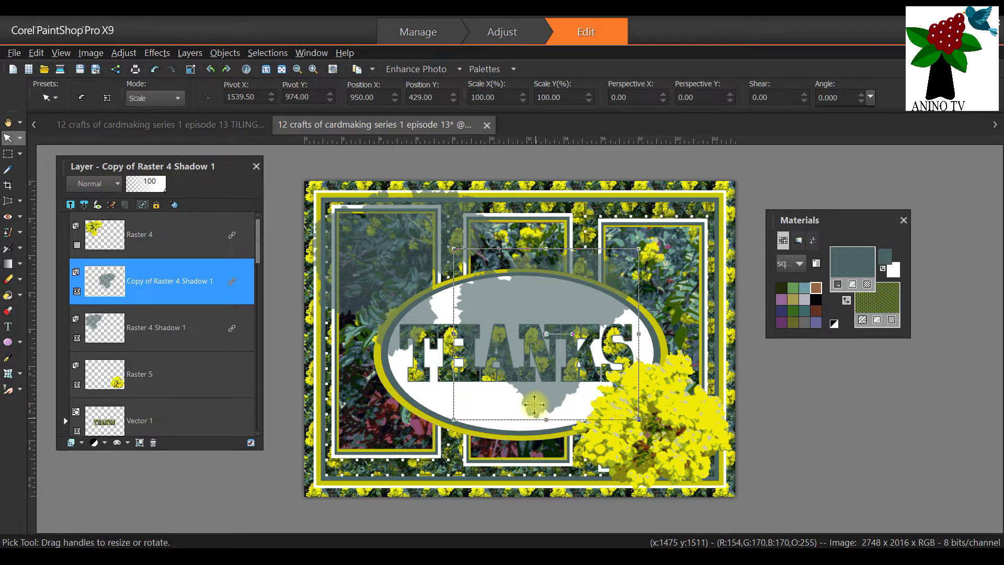
Hide the duplicated shadow layer and show the Raster 4 flowers again
left_click(77, 296)
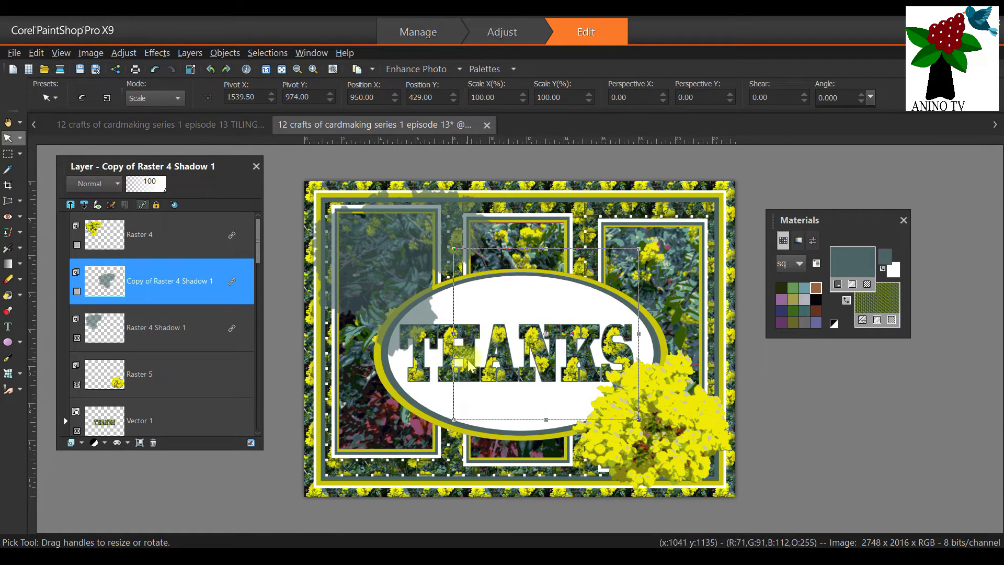
left_click(77, 244)
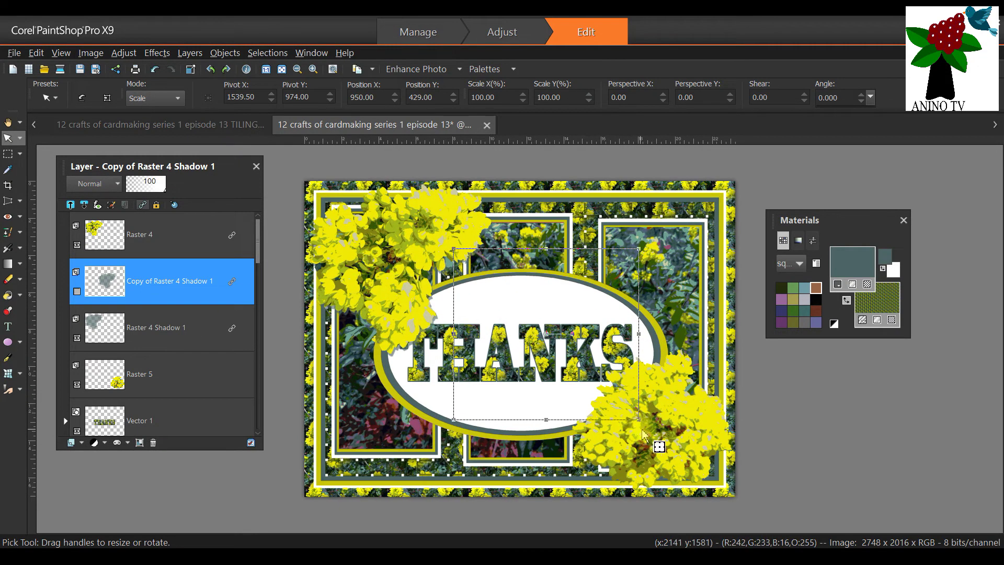
Start a Drop Shadow on the Raster 5 flowers and set its vertical offset to -20
left_click(644, 448)
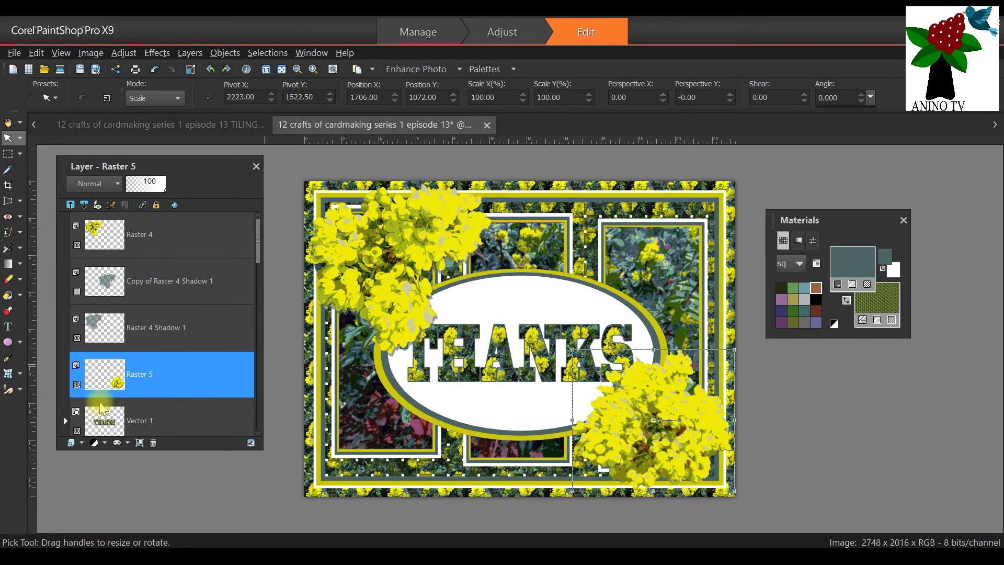
left_click(145, 390)
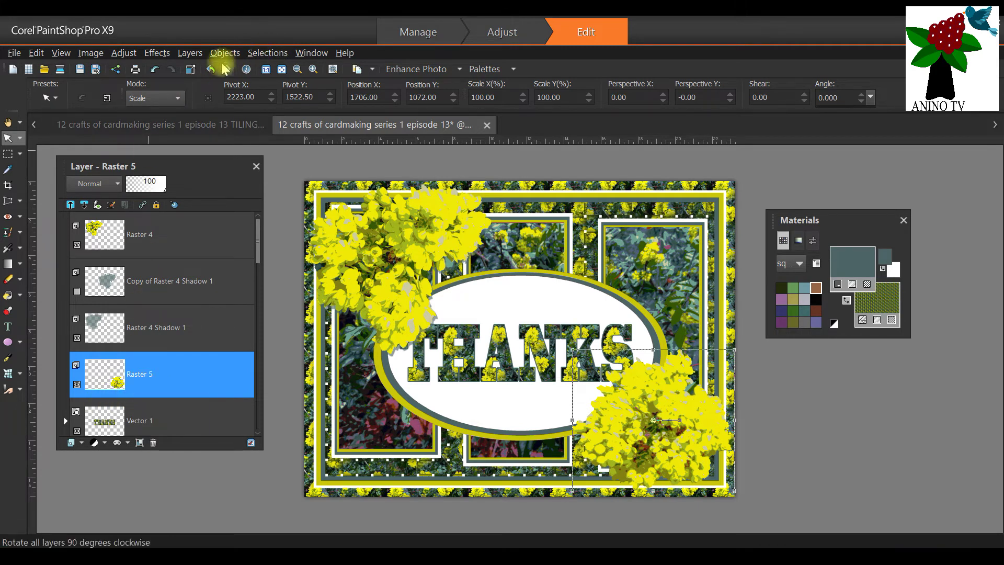
left_click(155, 52)
mouse_move(195, 102)
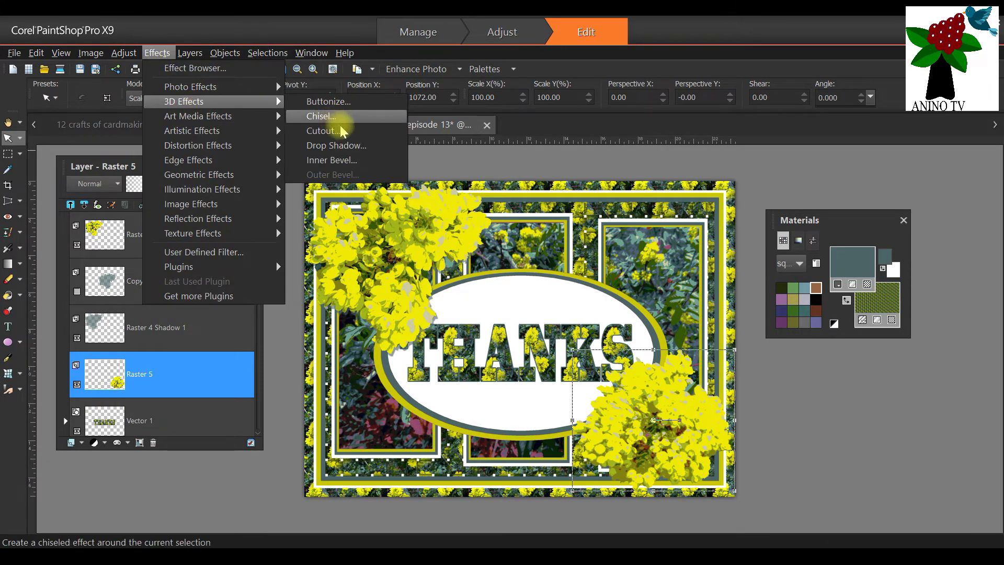
left_click(337, 145)
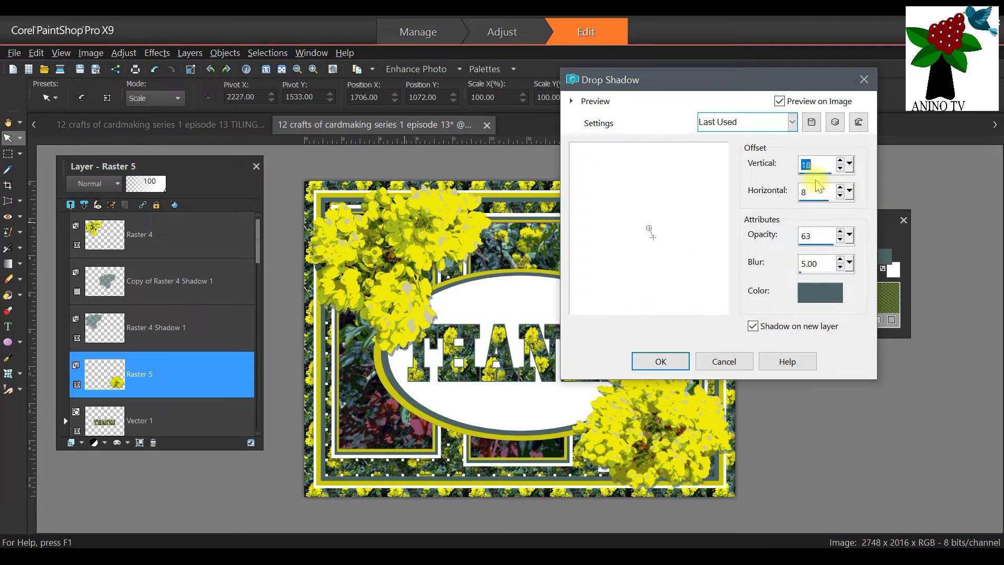
left_click_drag(698, 80, 605, 30)
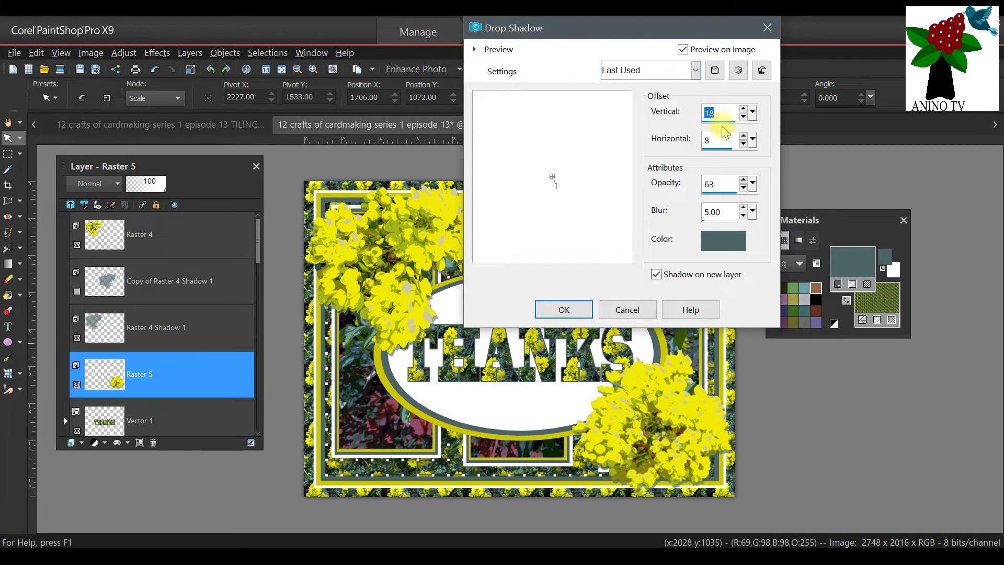
type("-44")
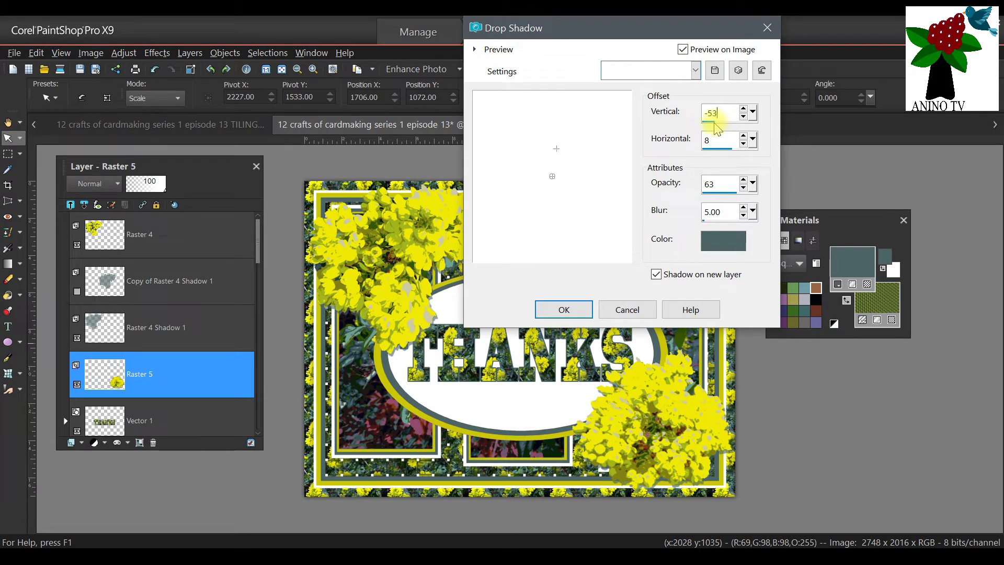
key("BackSpace")
key("BackSpace")
type("83")
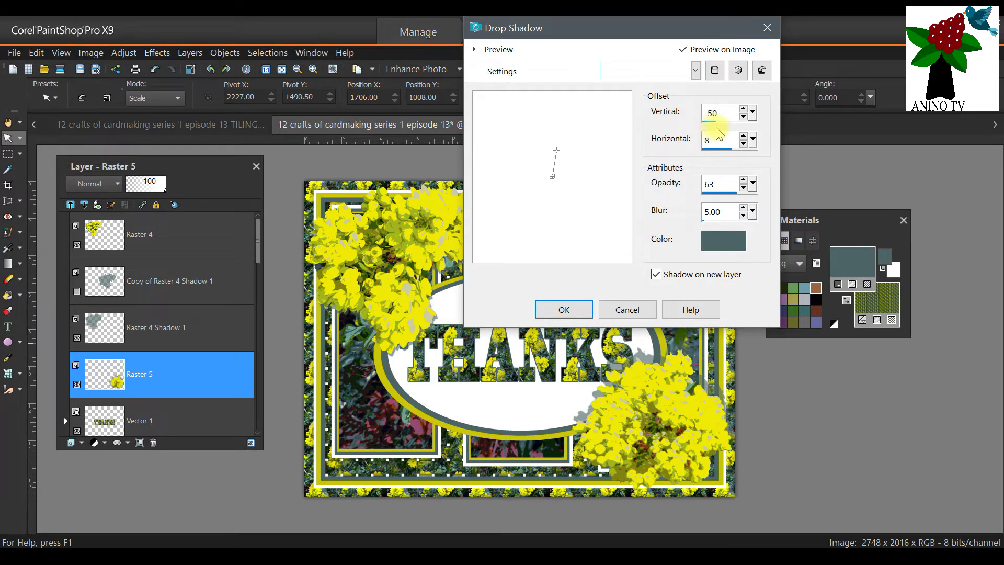
key("BackSpace")
type("6")
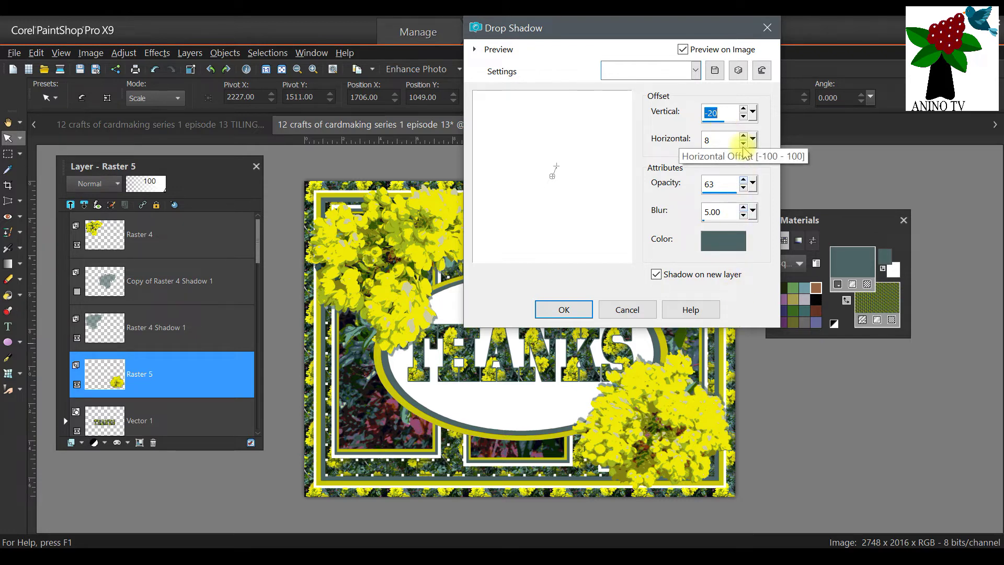
Set the shadow colour to olive and apply the drop shadow to the Raster 5 flowers
left_click(722, 230)
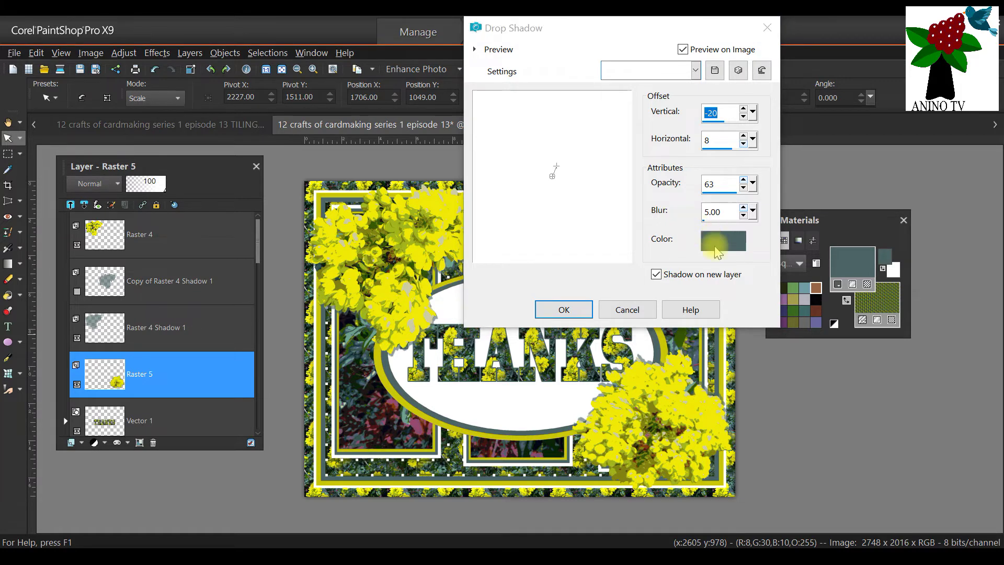
left_click(341, 278)
left_click(722, 481)
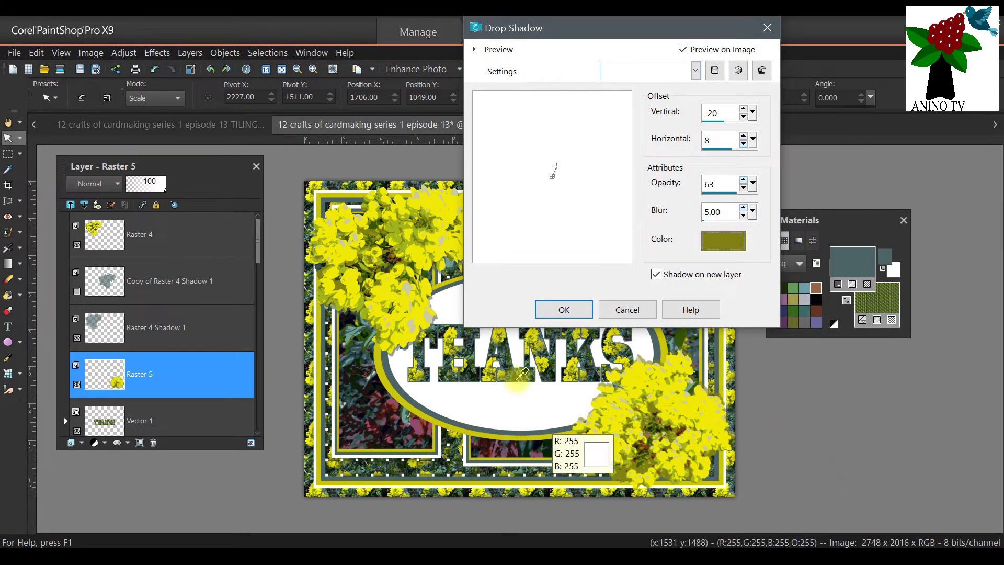
left_click(578, 310)
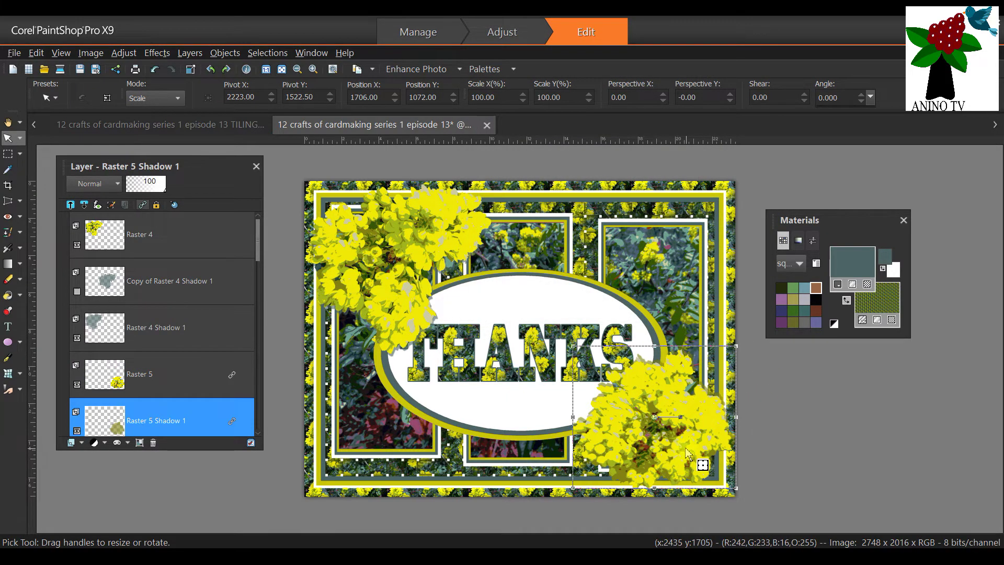
scroll(706, 423, "up", 1)
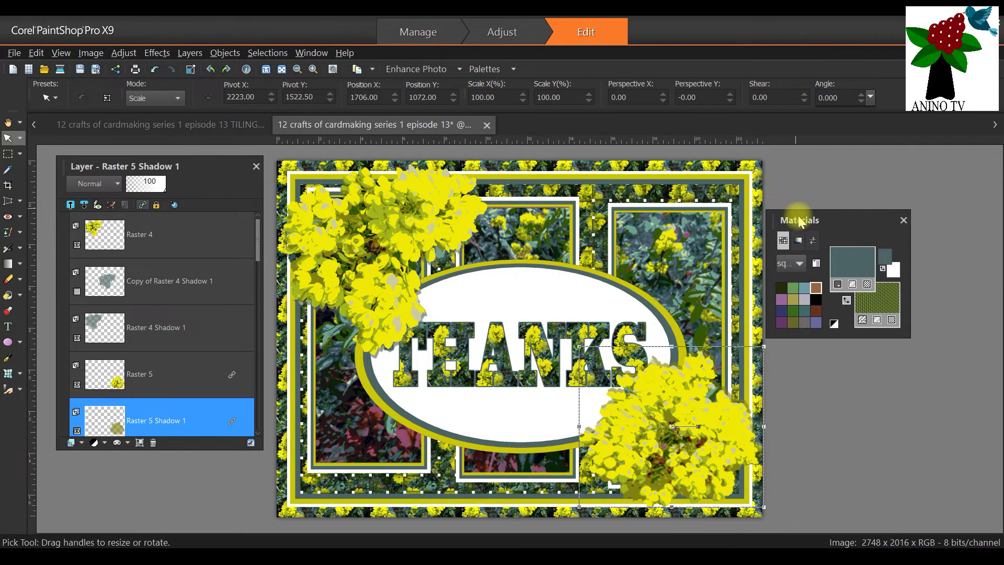
Move the Materials palette away from the card and save the card image, accepting the loss of unsupported vector data
left_click_drag(797, 220, 841, 203)
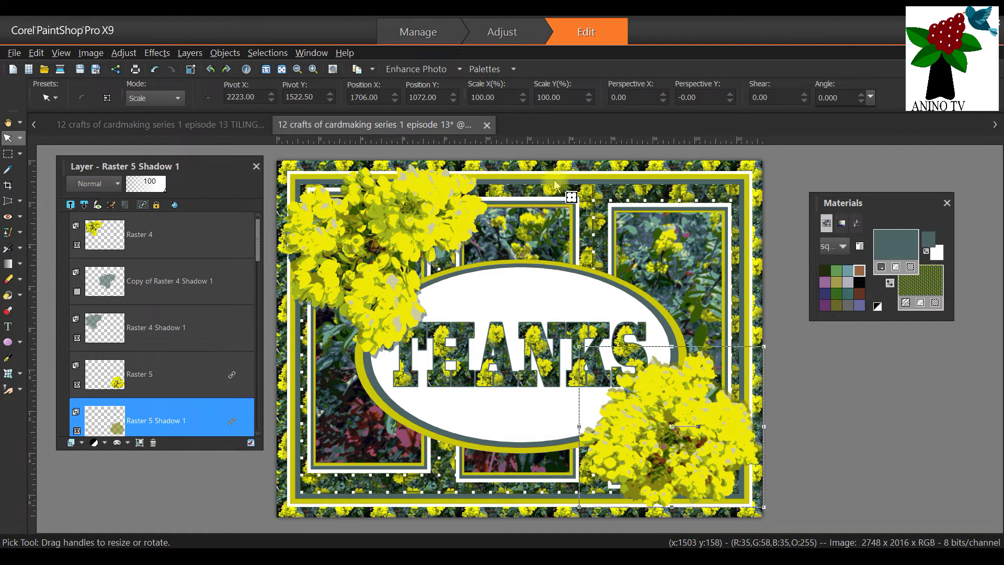
left_click(16, 55)
mouse_move(63, 149)
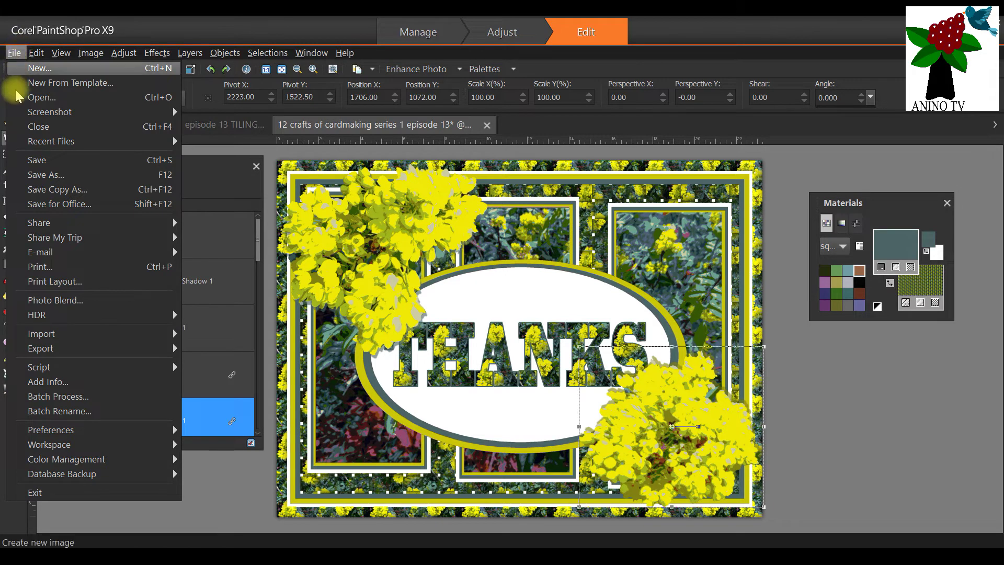
left_click(42, 162)
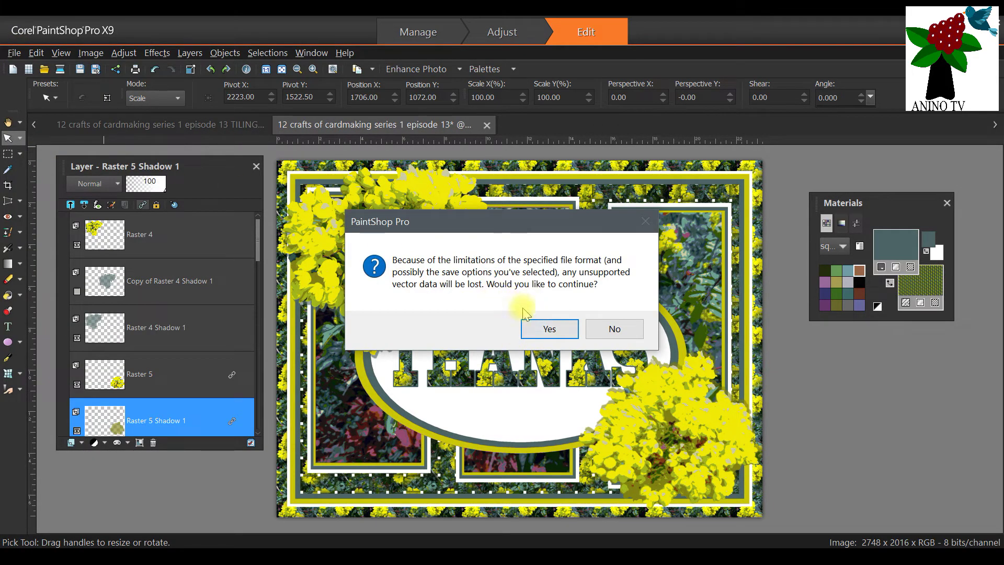
left_click(549, 327)
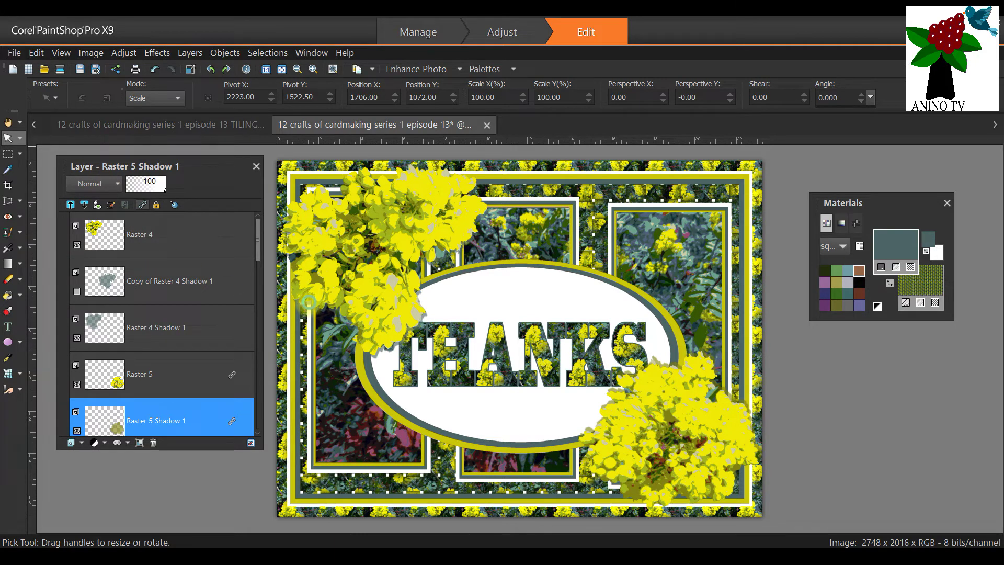
left_click(309, 304)
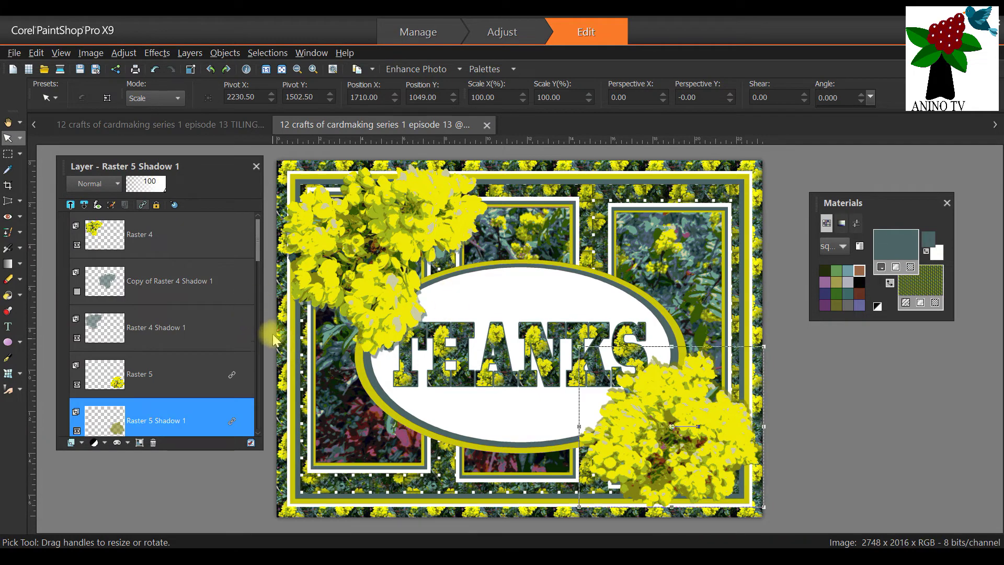
scroll(432, 251, "down", 1)
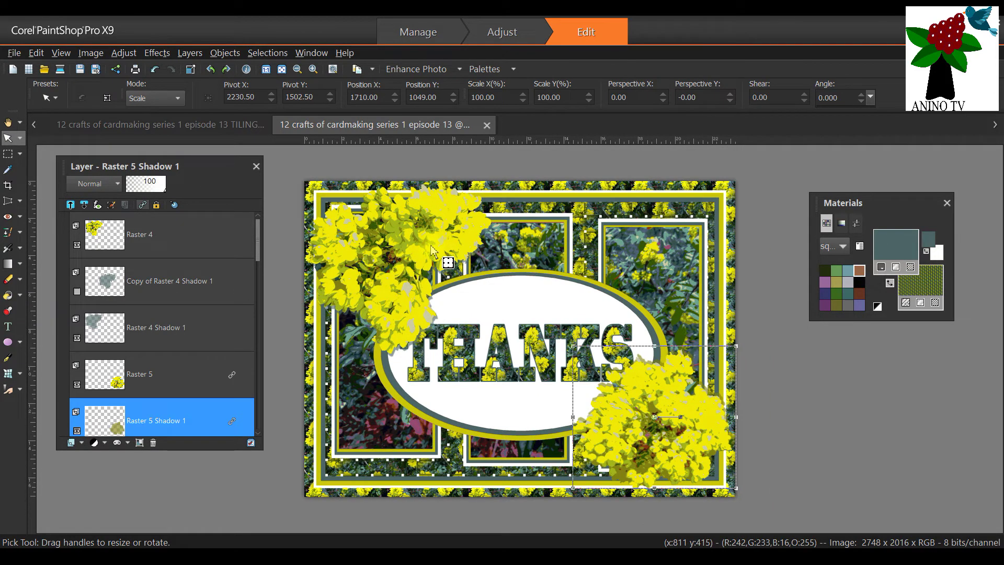
Switch to the flower cutout image and clear the selection around the smaller flower cluster
left_click(119, 124)
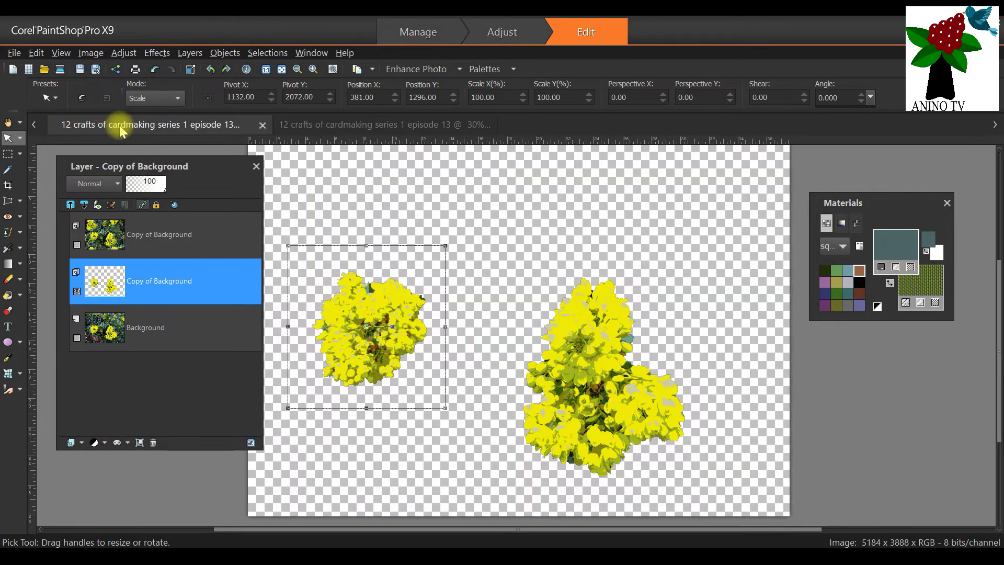
left_click(107, 271)
left_click(264, 53)
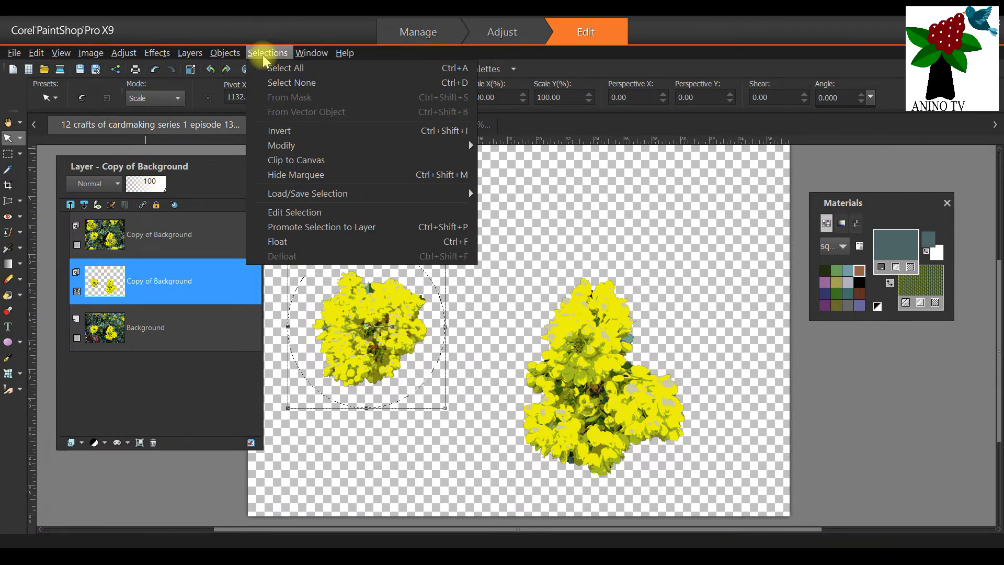
left_click(272, 83)
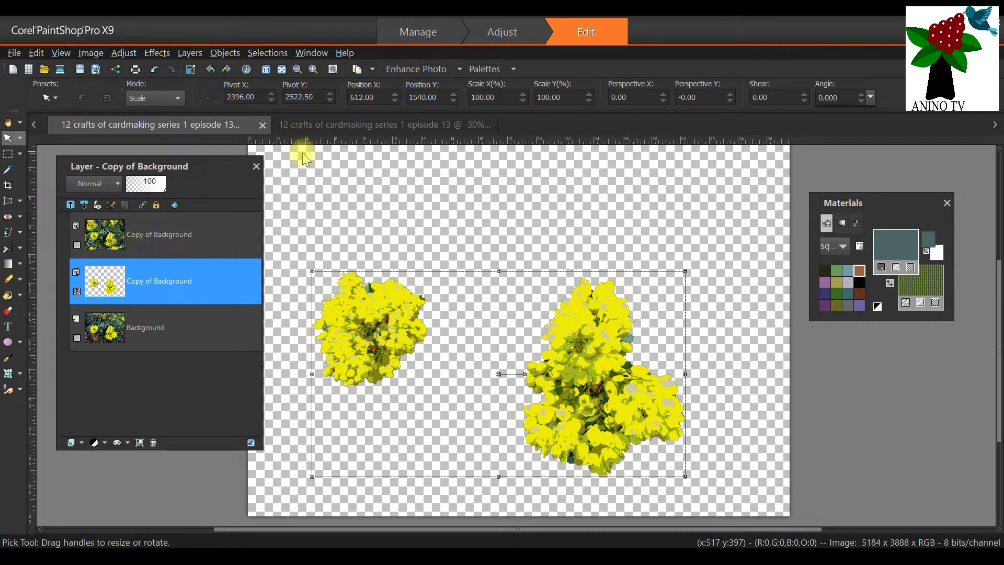
Save the flower cutout image under its existing file name
left_click(13, 53)
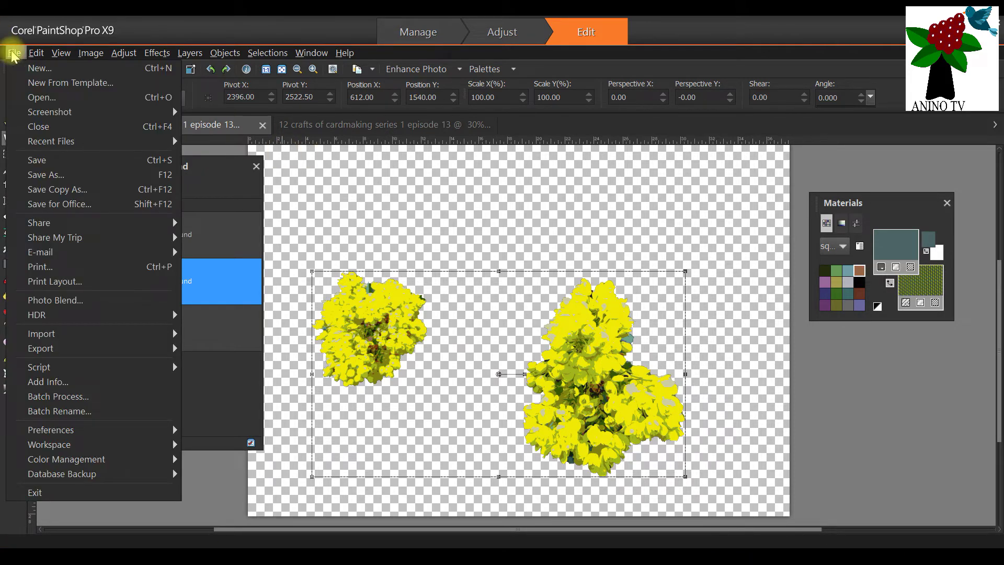
left_click(53, 160)
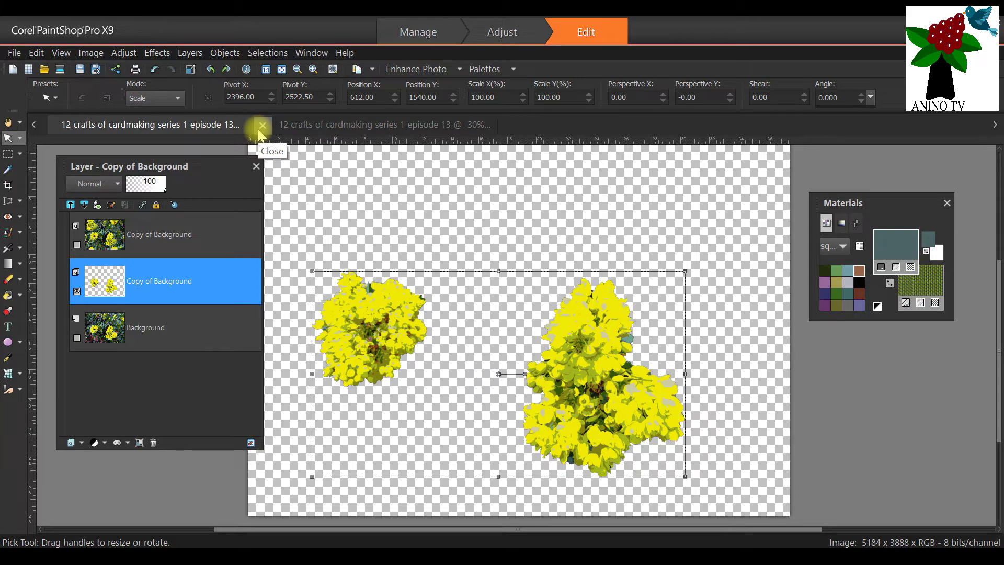
scroll(345, 250, "down", 2)
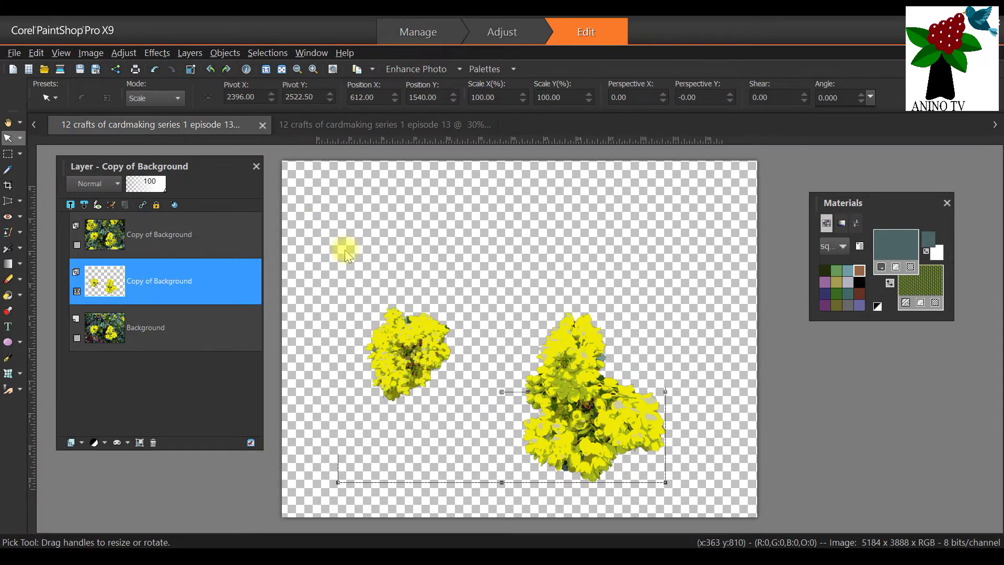
Return to the THANKS card and create a new blank image from the A4 paper preset
left_click(361, 125)
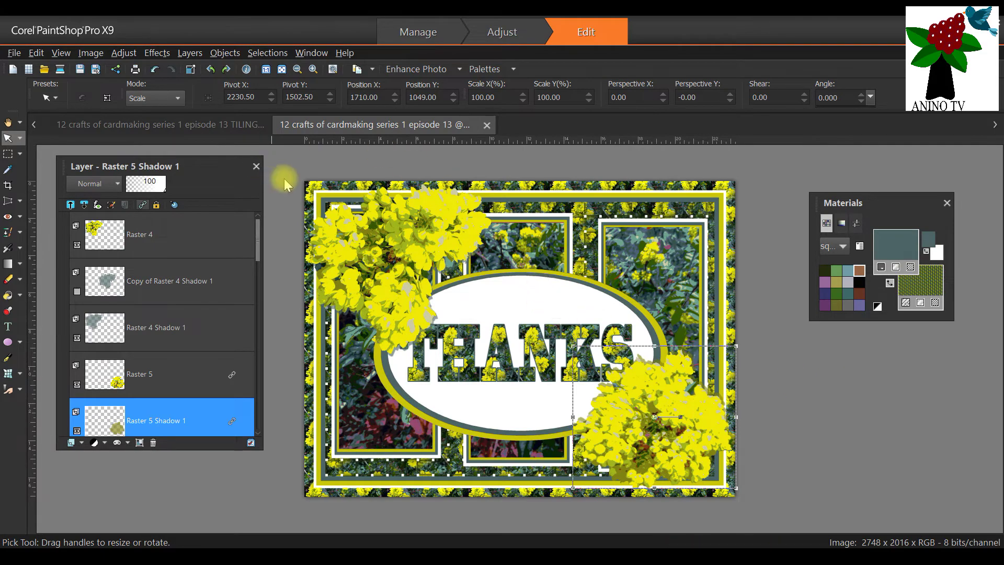
left_click(14, 53)
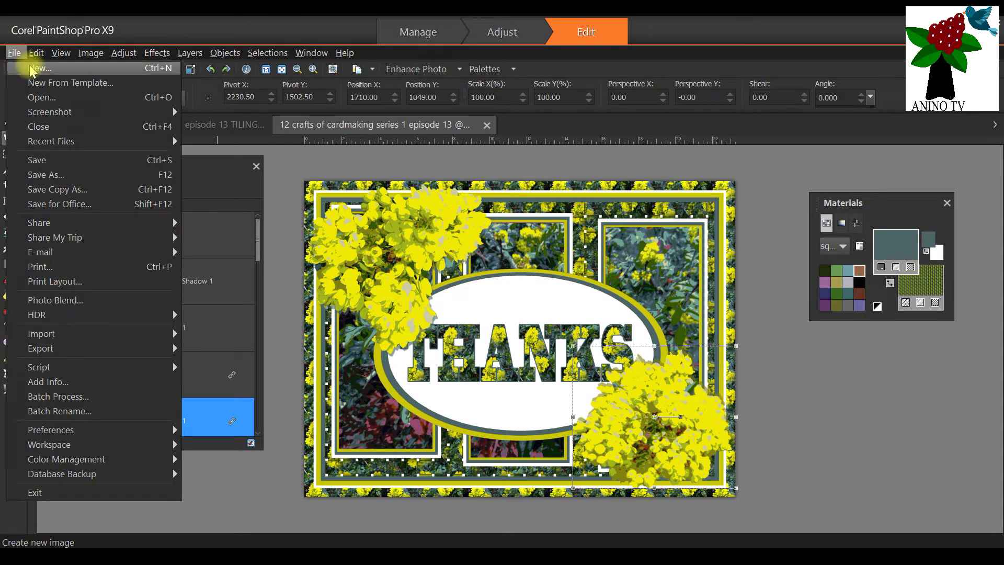
left_click(37, 69)
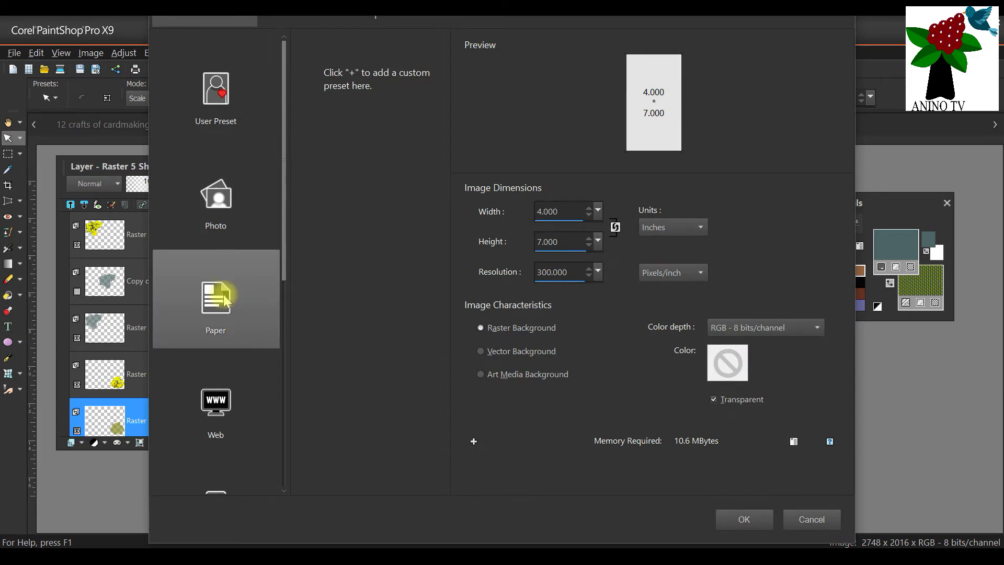
left_click(225, 299)
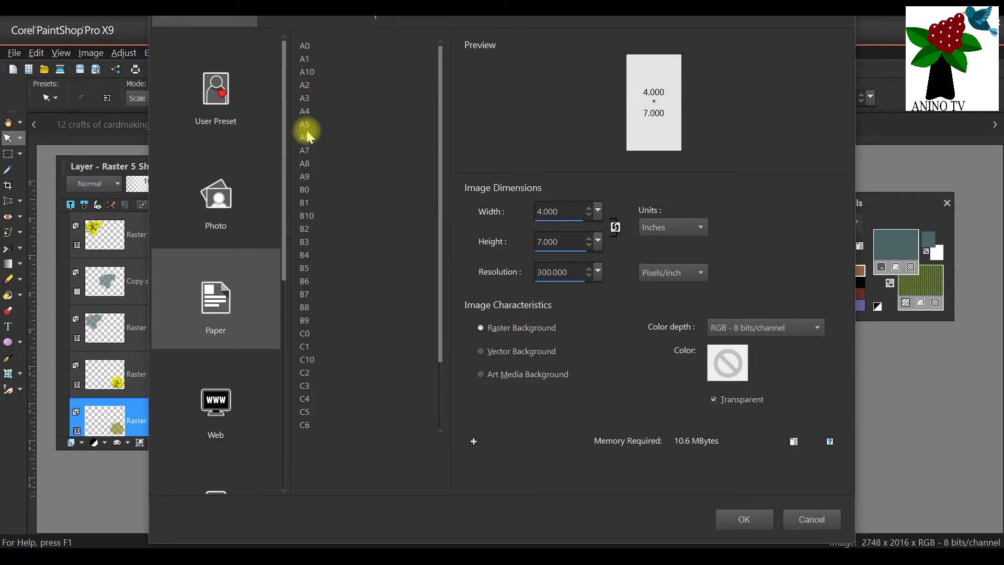
left_click(305, 111)
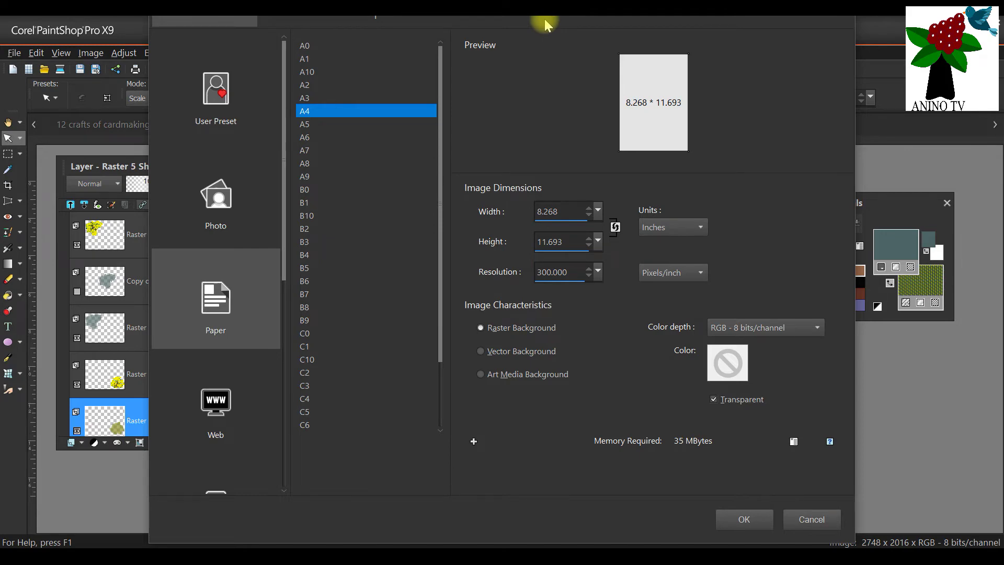
left_click(733, 519)
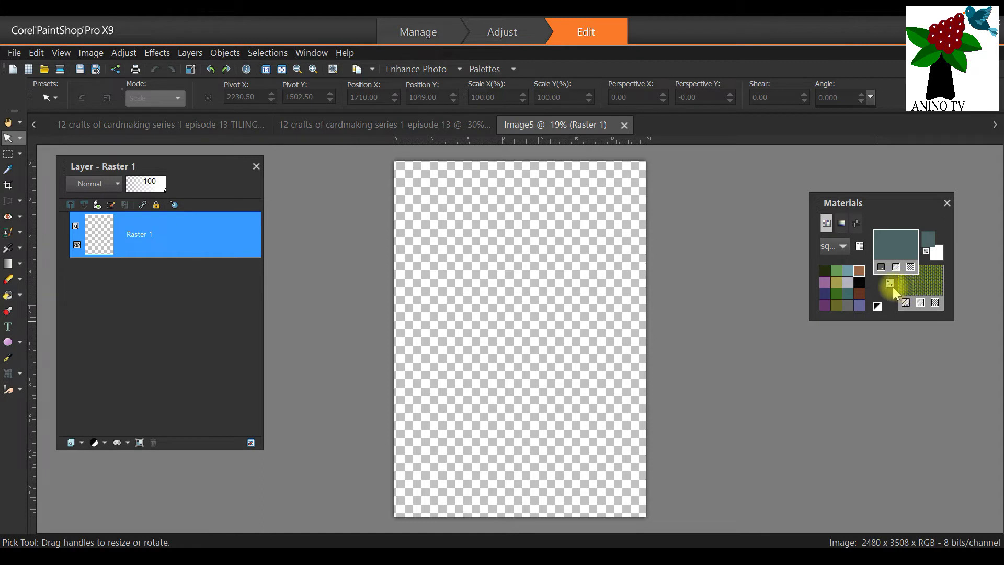
Swap the foreground and background materials so the pattern is in the foreground, and activate the Flood Fill tool
left_click_drag(878, 212, 367, 195)
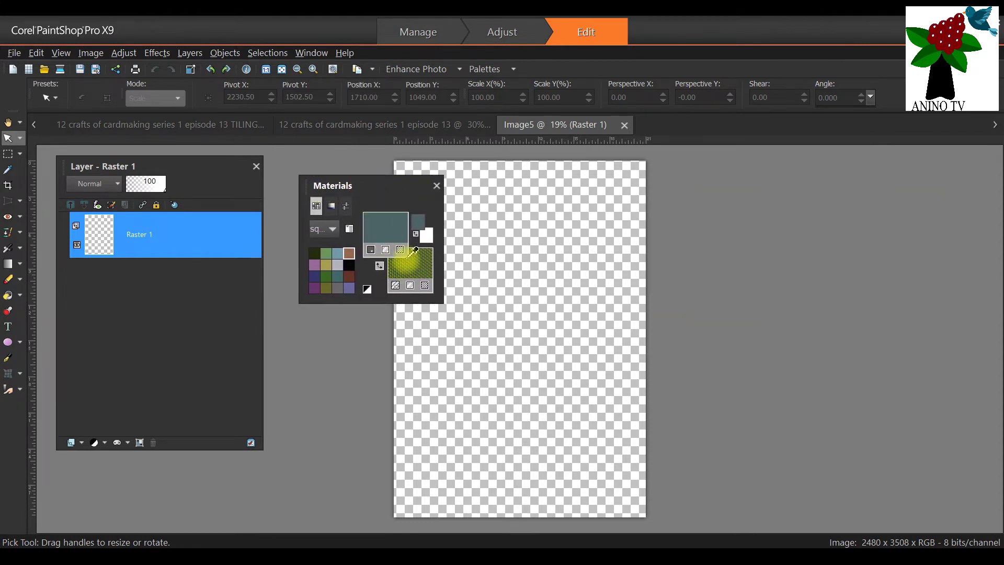
left_click(380, 268)
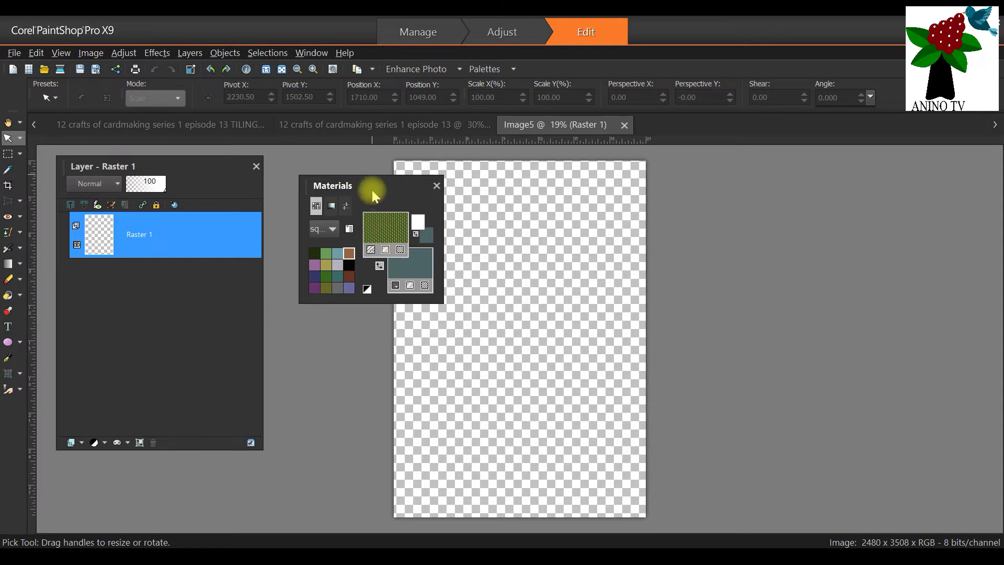
left_click_drag(372, 183, 791, 184)
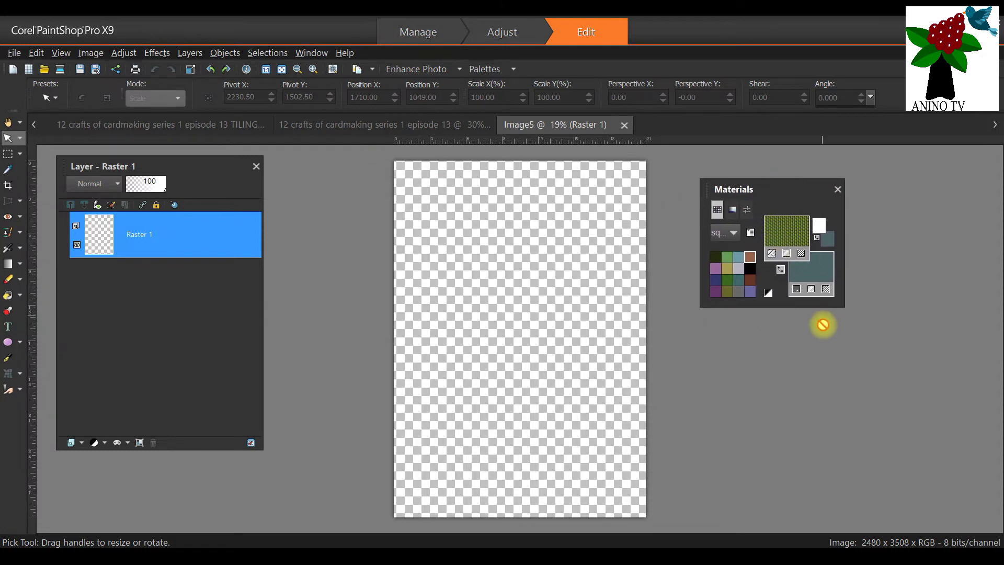
left_click(9, 296)
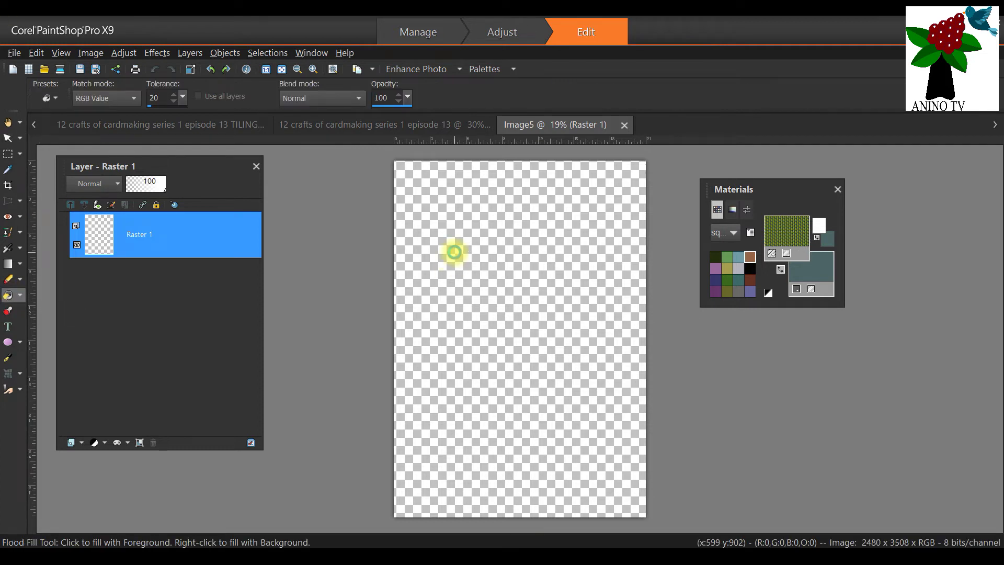
left_click(454, 252)
left_click(36, 52)
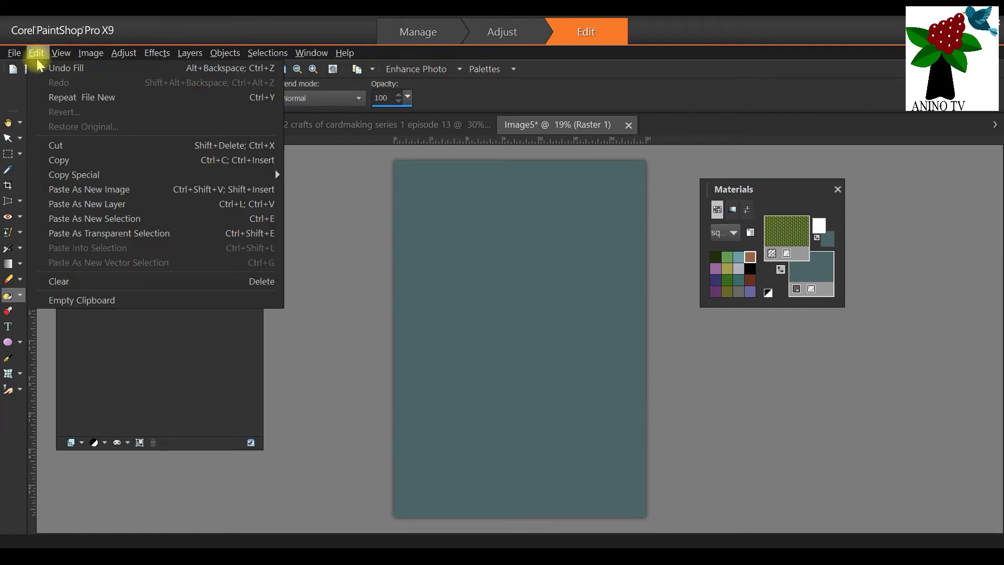
left_click(53, 68)
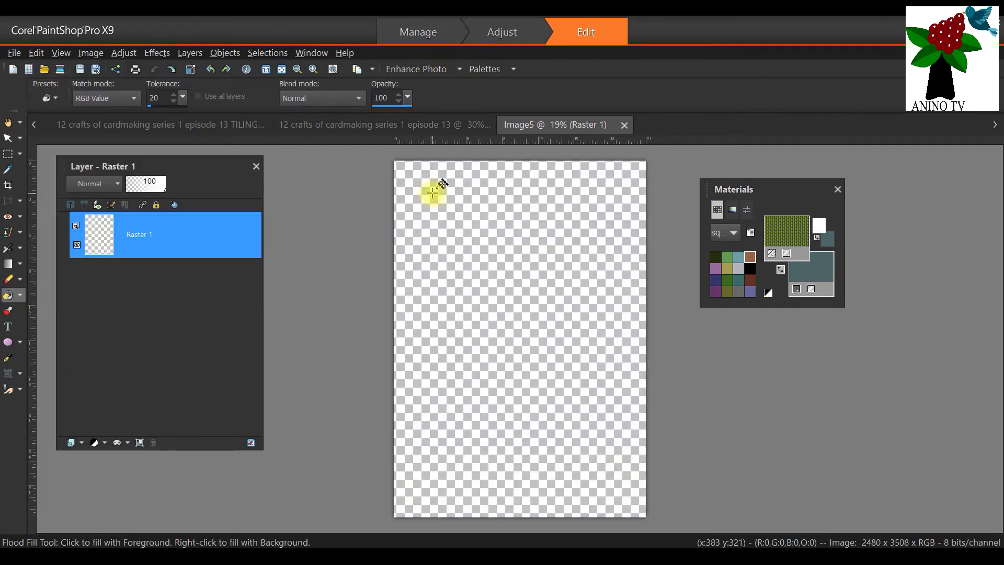
Flood-fill the blank A4 page with the yellow flower pattern and compare it with the THANKS card
left_click(515, 230)
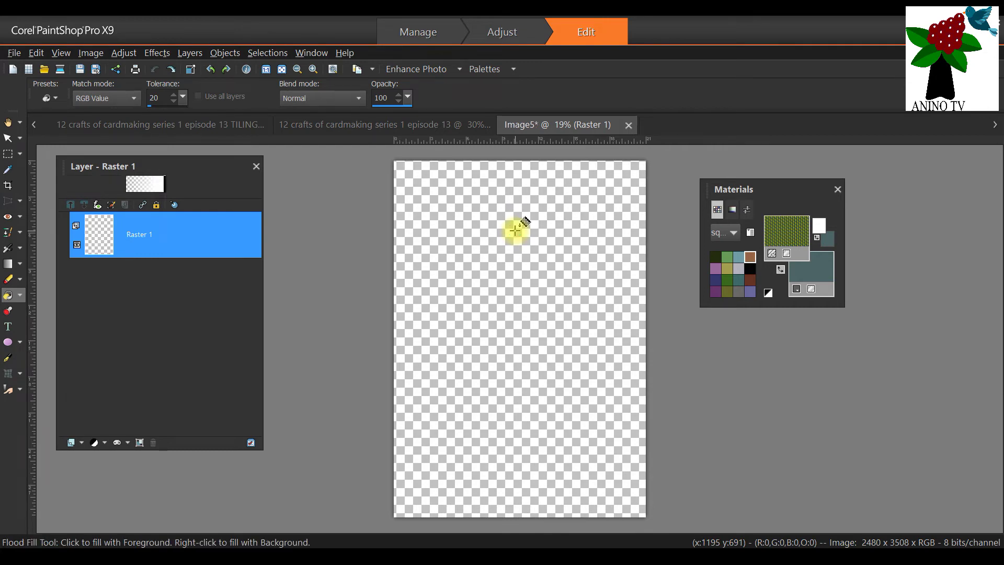
scroll(539, 235, "up", 1)
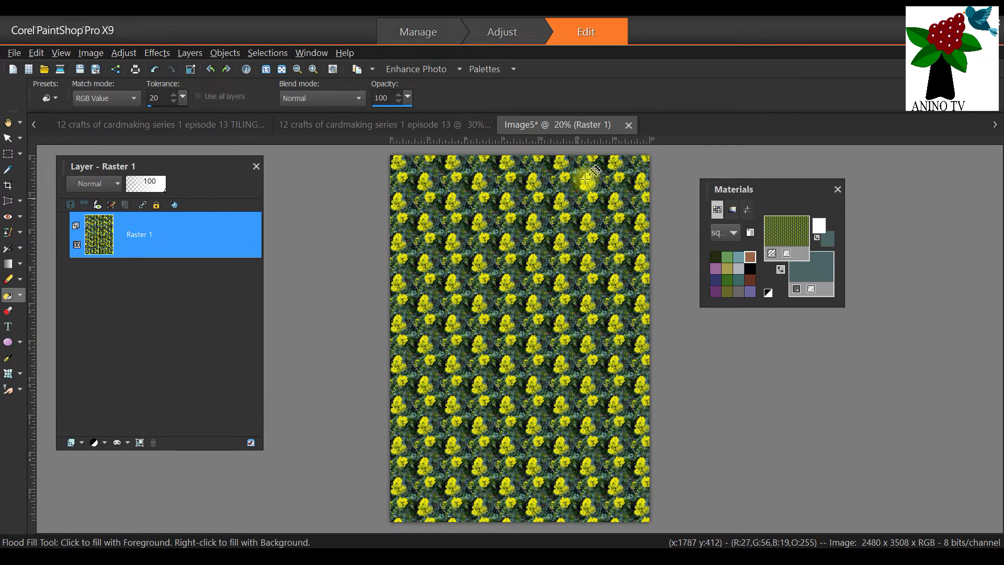
left_click(336, 129)
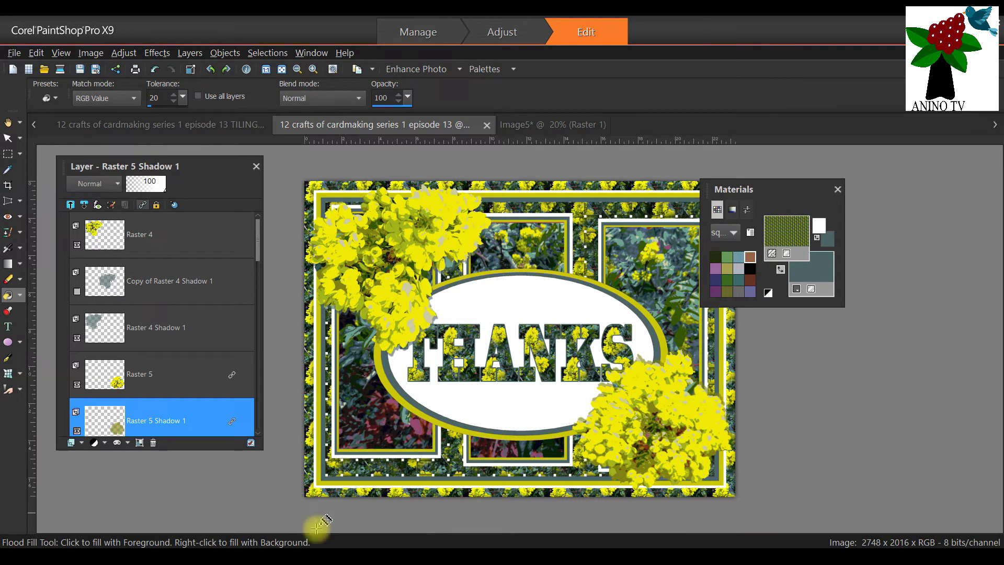
left_click(513, 124)
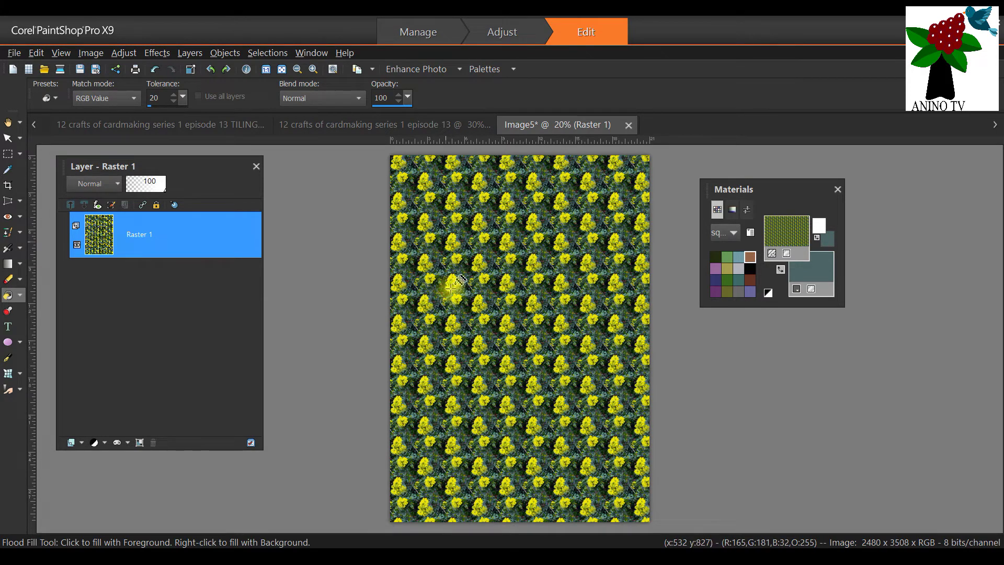
Start saving the patterned A4 page as a new file in JPEG format
left_click(16, 54)
key("Escape")
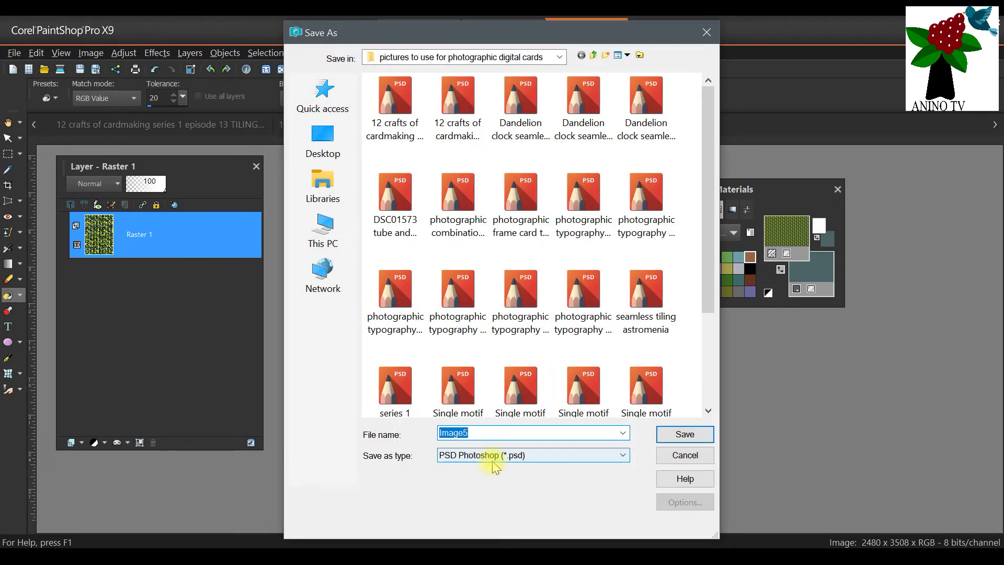
left_click(495, 454)
left_click(471, 158)
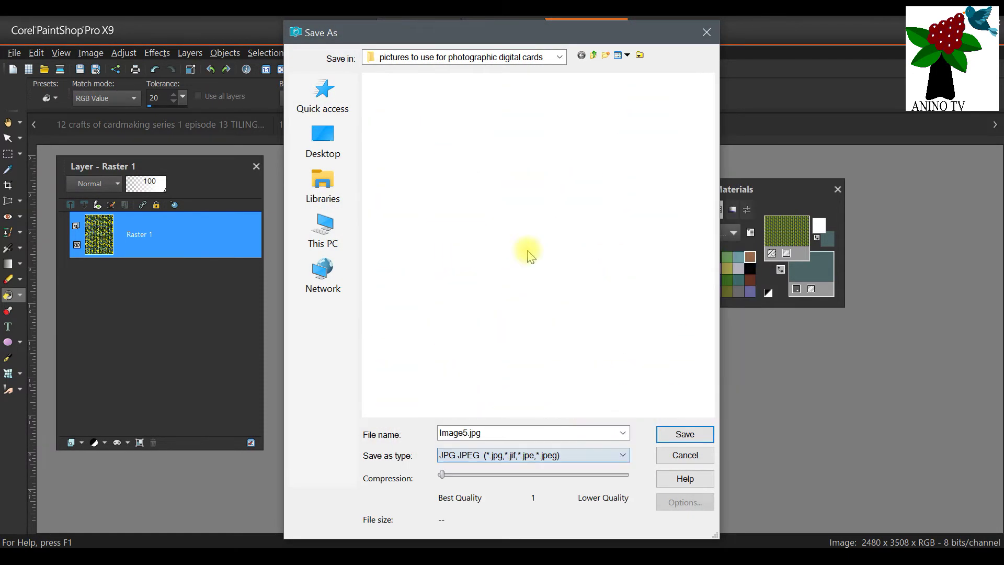
Name the file "12 crafts of cardmaking series 1 episode 13 A4 PRINT 1"
left_click(529, 430)
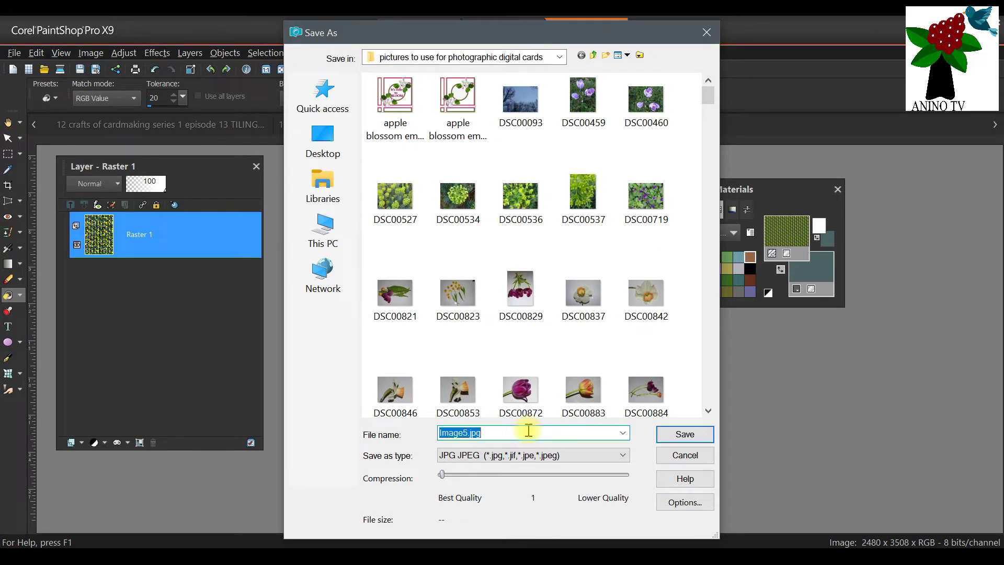
type("12")
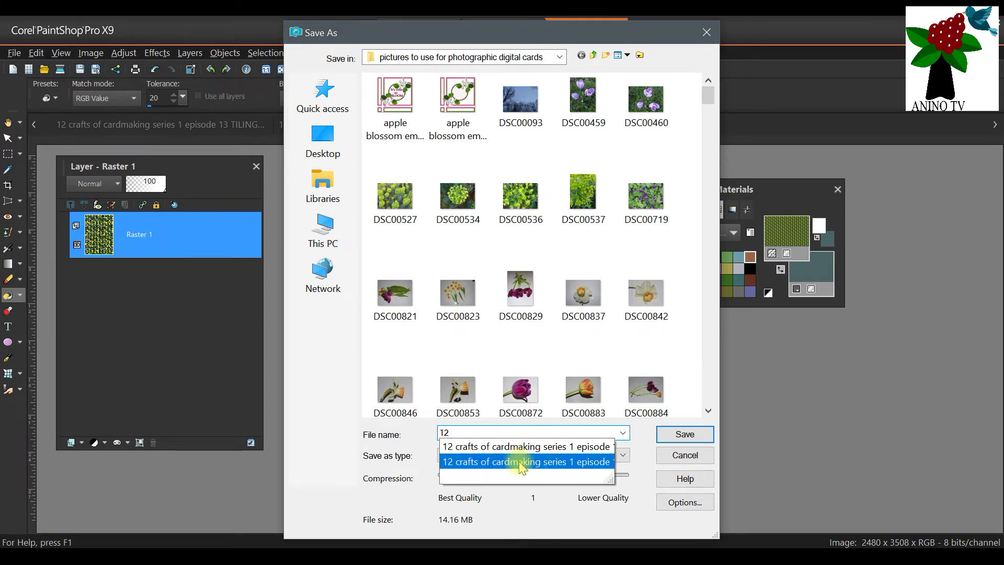
left_click(534, 467)
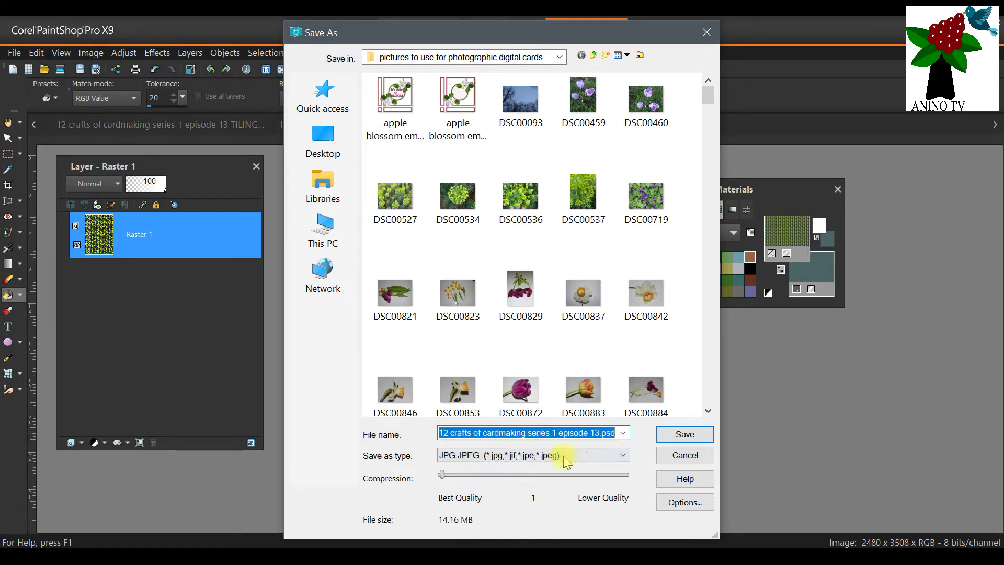
left_click(597, 433)
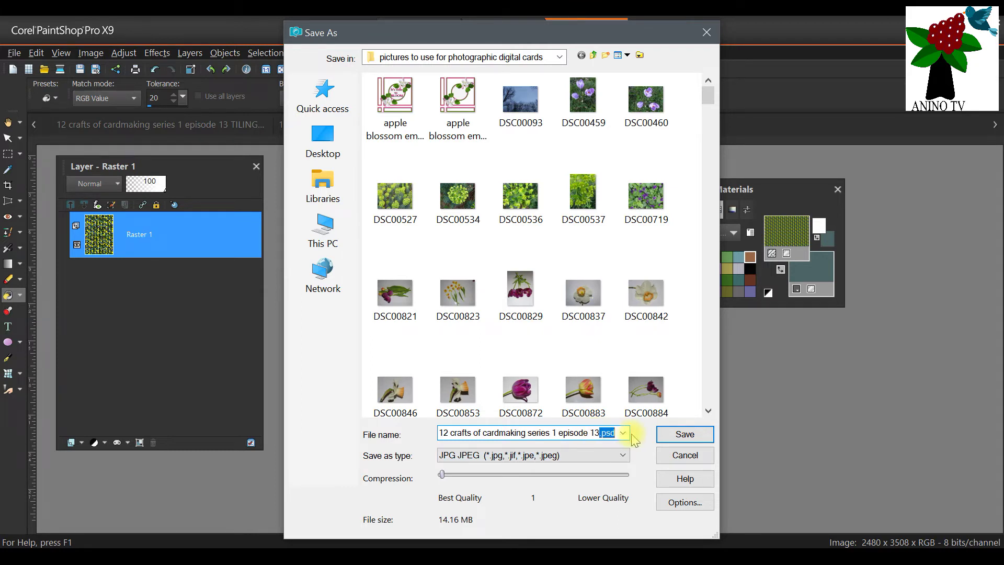
type("A4")
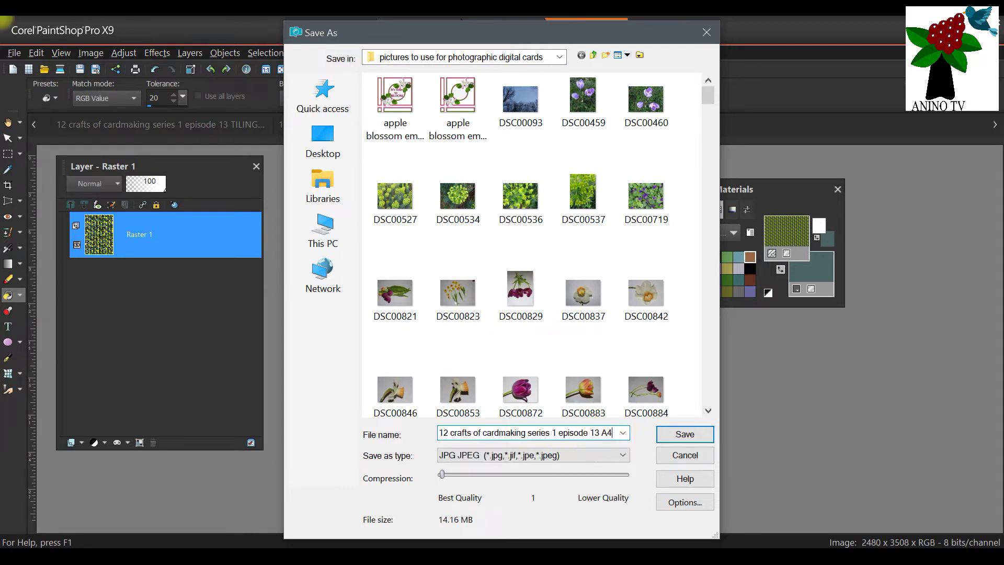
type(" PRINT 1")
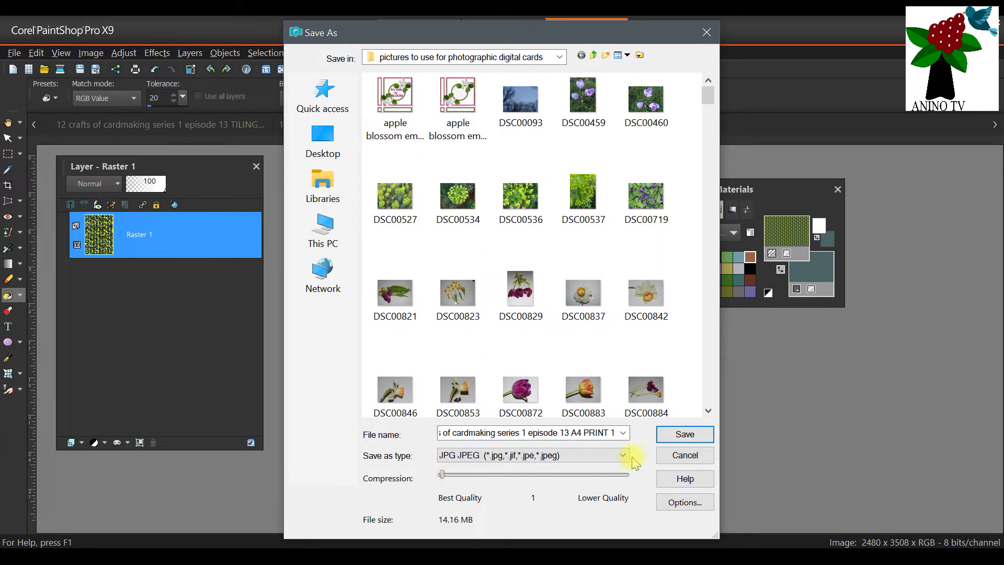
Save the patterned page, accepting the merged image limitation, and close it
left_click(684, 435)
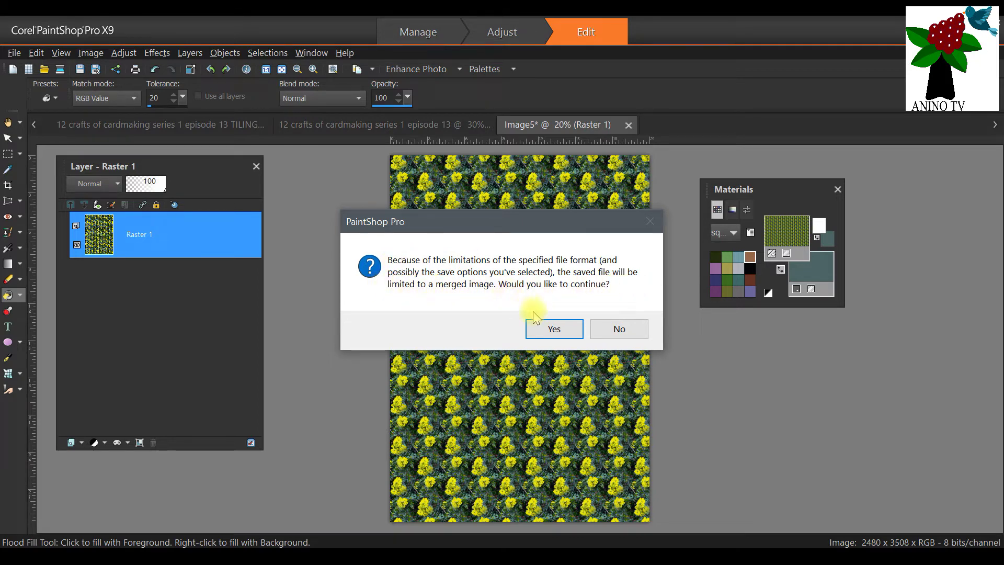
left_click(553, 329)
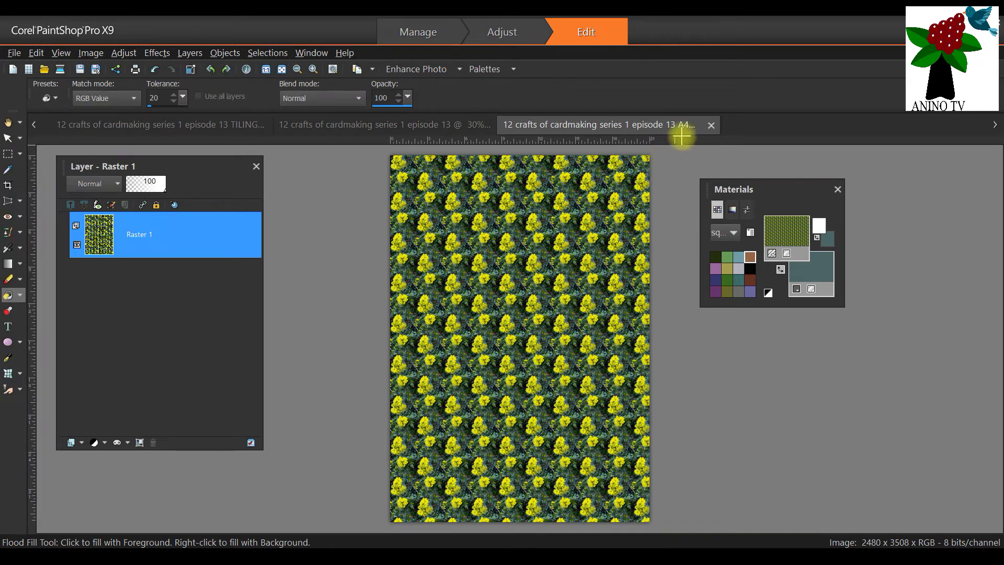
left_click(710, 125)
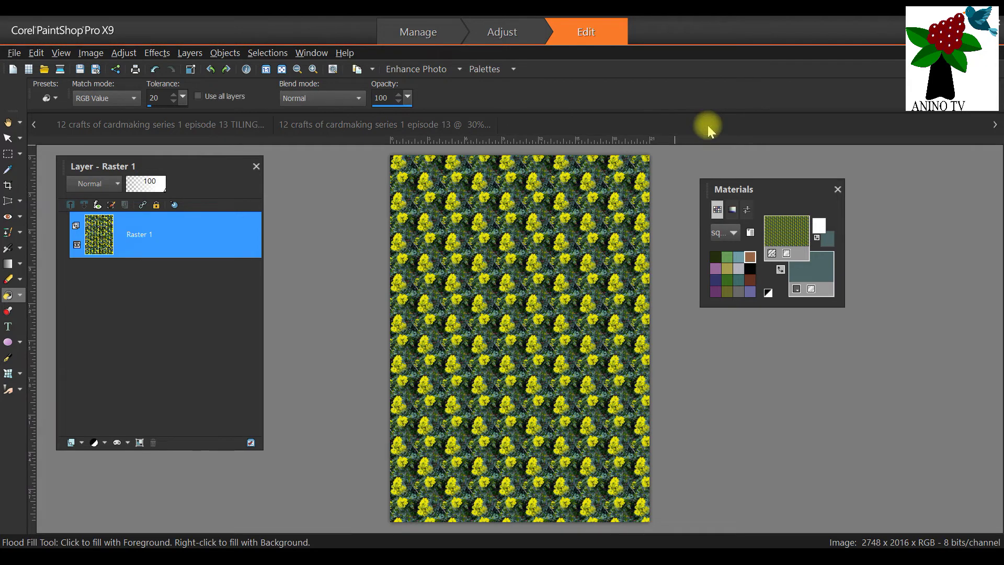
Create another blank image from the A4 paper preset
left_click(15, 53)
left_click(36, 53)
left_click(14, 53)
left_click(14, 53)
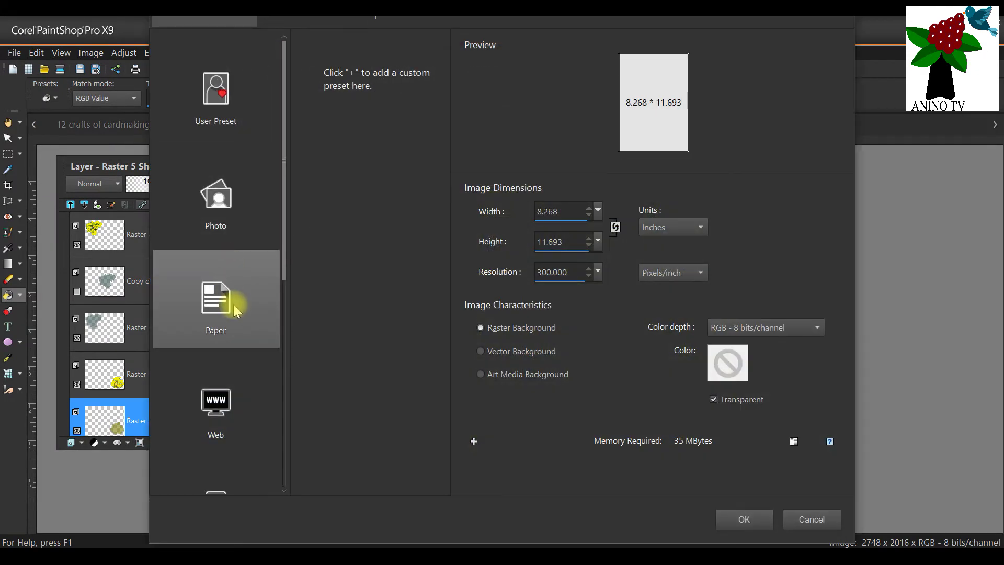
left_click(233, 304)
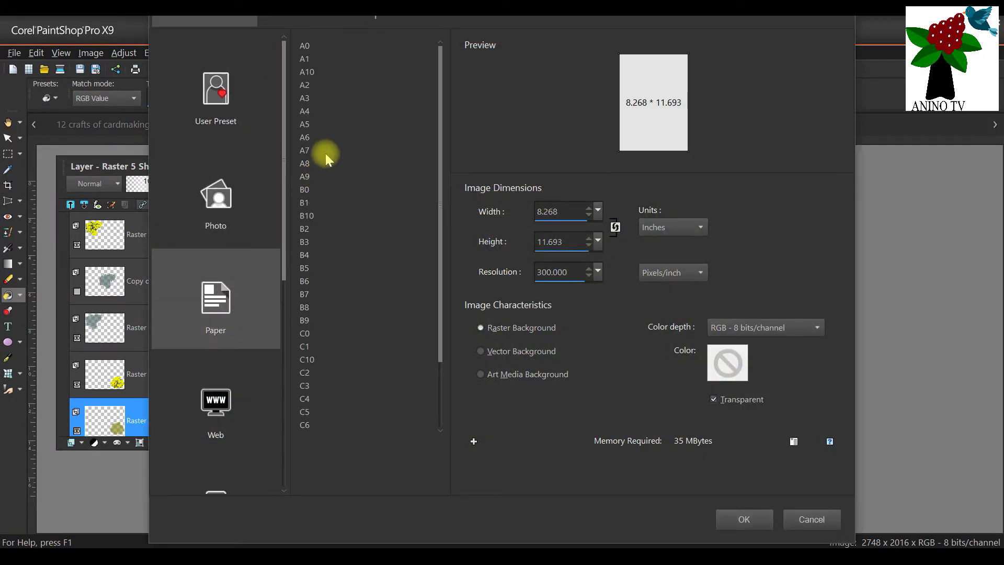
left_click(304, 111)
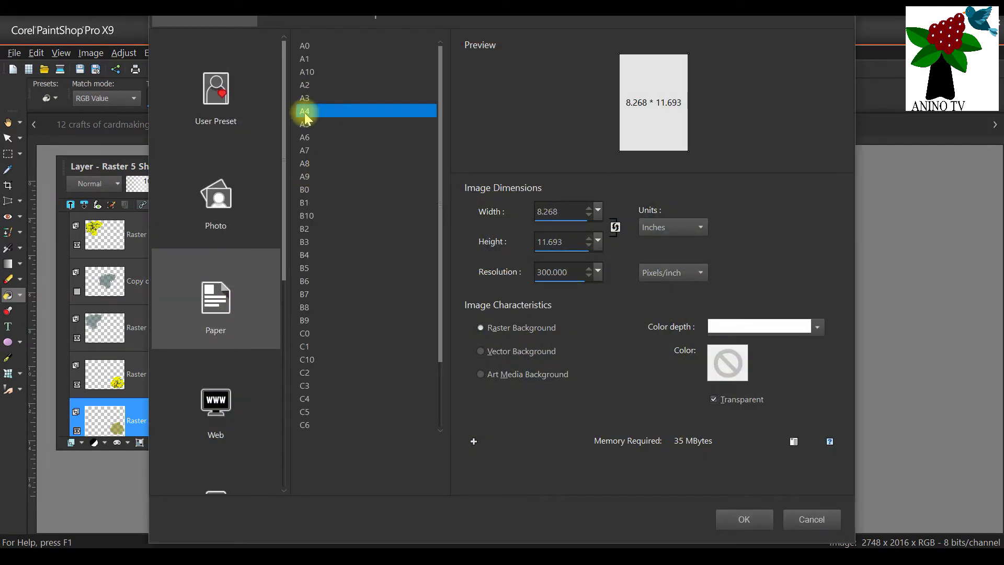
left_click(746, 514)
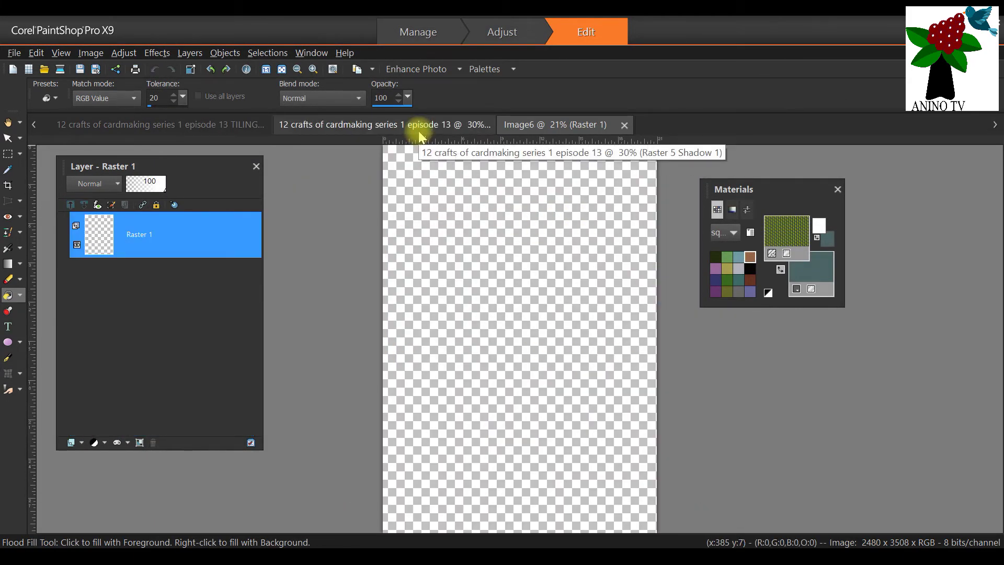
left_click(419, 135)
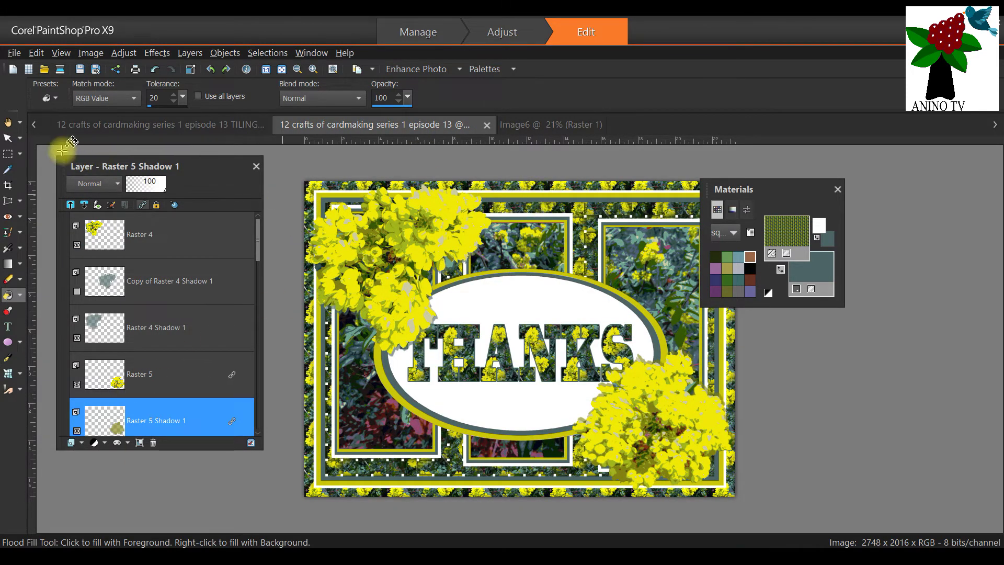
left_click(8, 137)
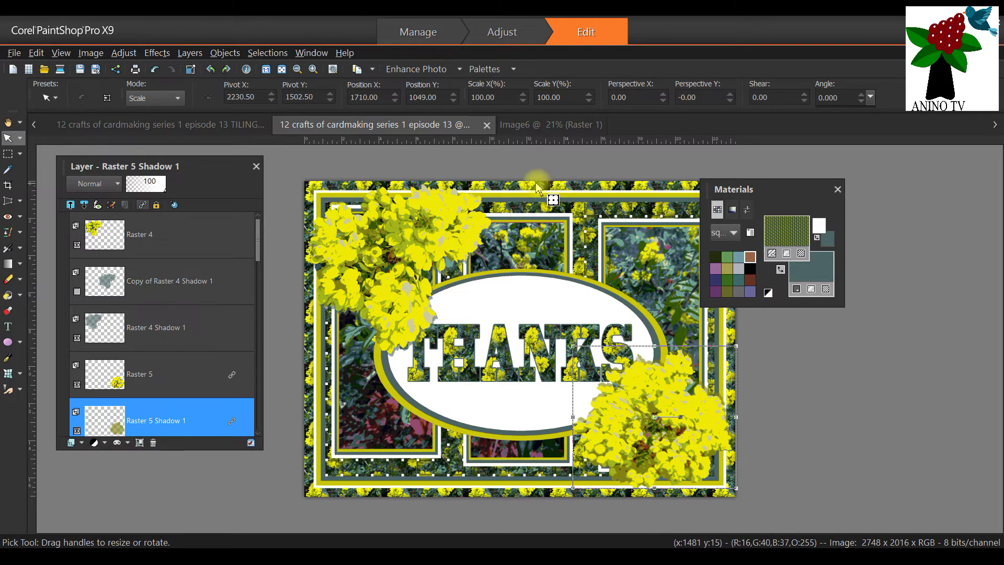
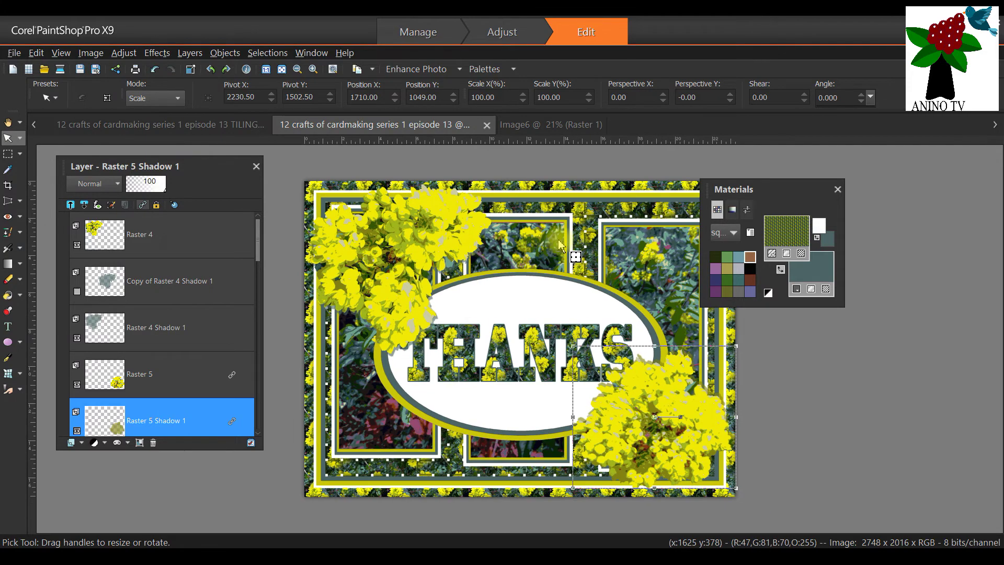
scroll(154, 374, "down", 5)
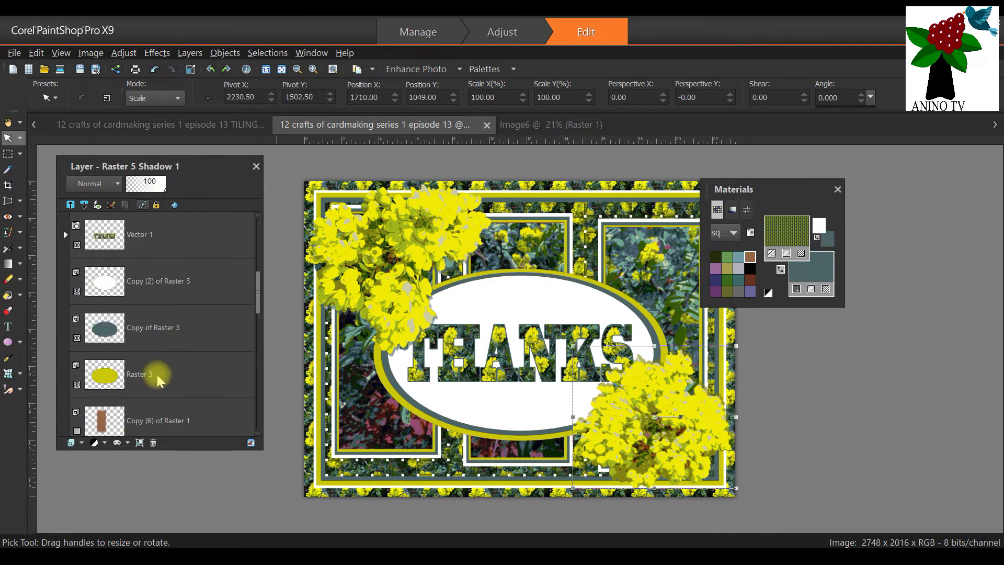
scroll(156, 376, "down", 5)
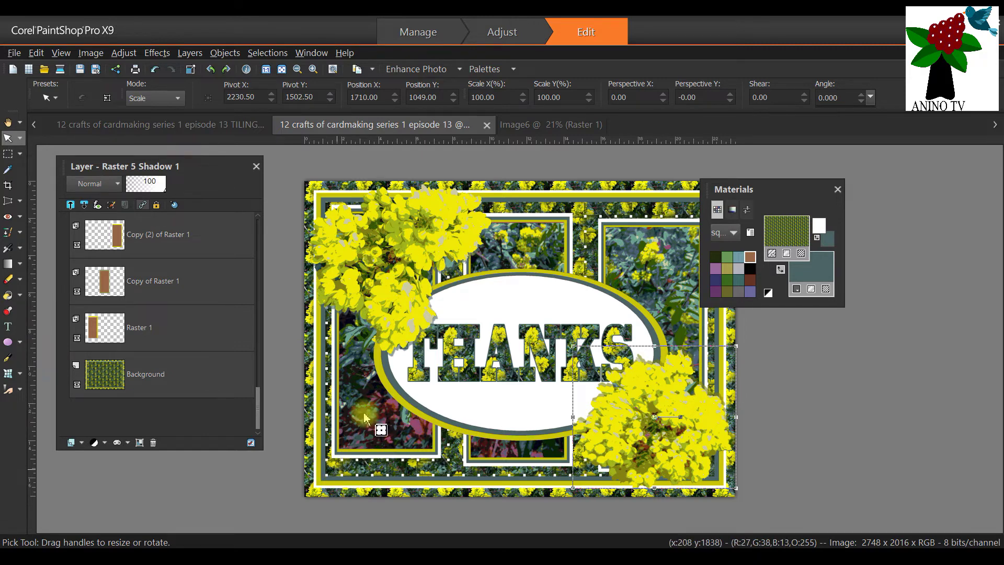
left_click(532, 127)
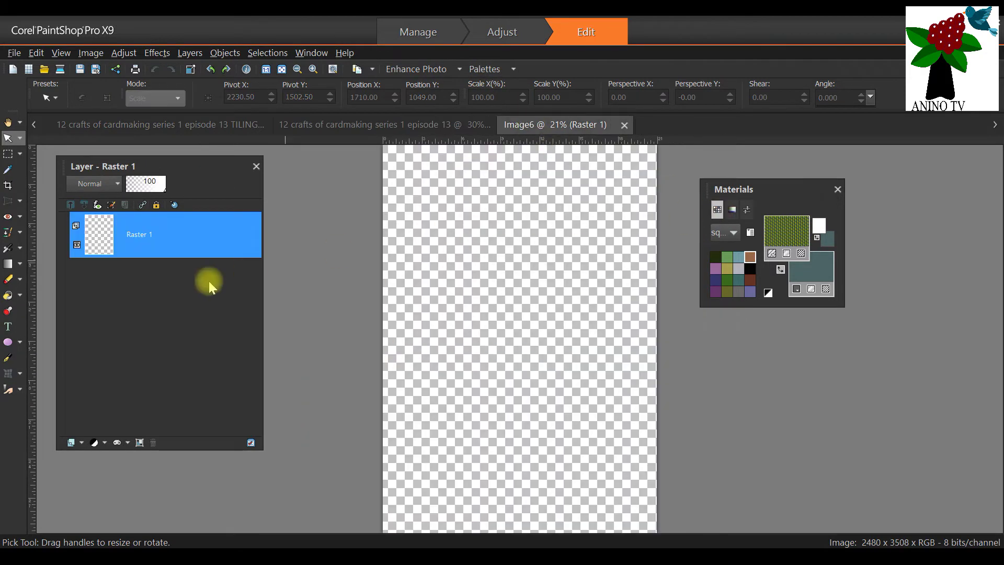
Flood fill the blank A4 page with the yellow flower pattern
left_click(8, 295)
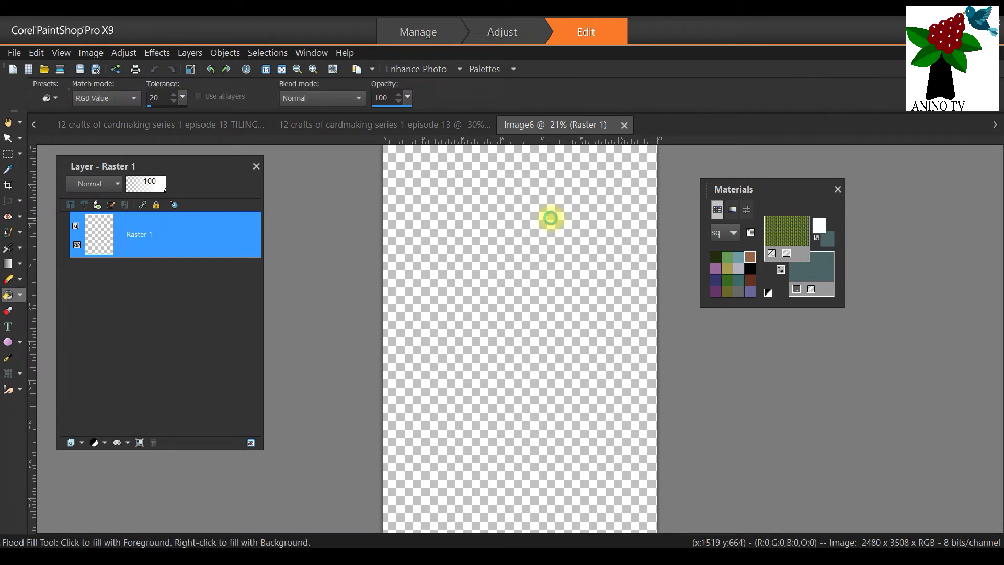
left_click(550, 217)
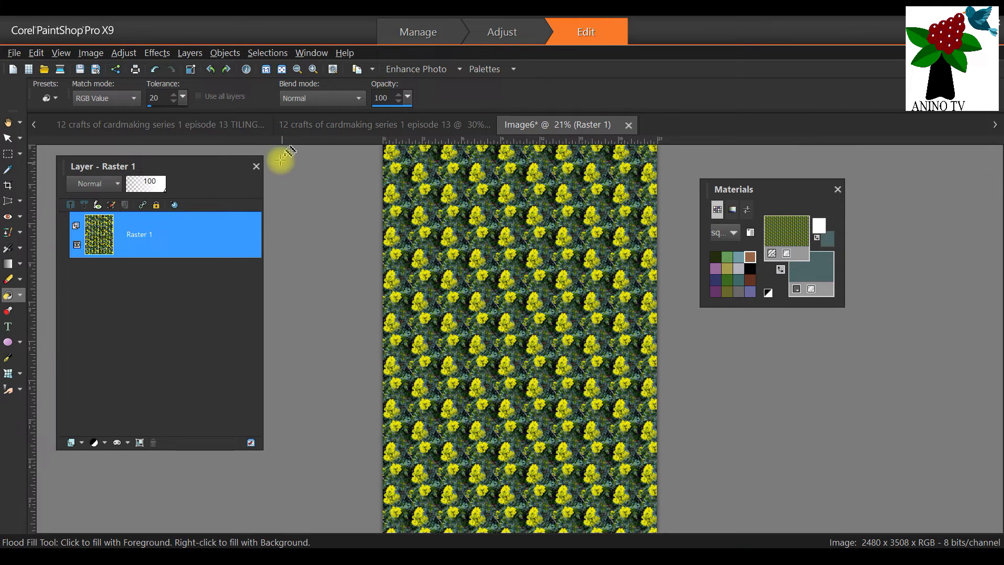
left_click(8, 138)
Apply the Weave texture effect to the patterned page with gap size 16, width 81, opacity 100 and filled gaps
left_click(156, 52)
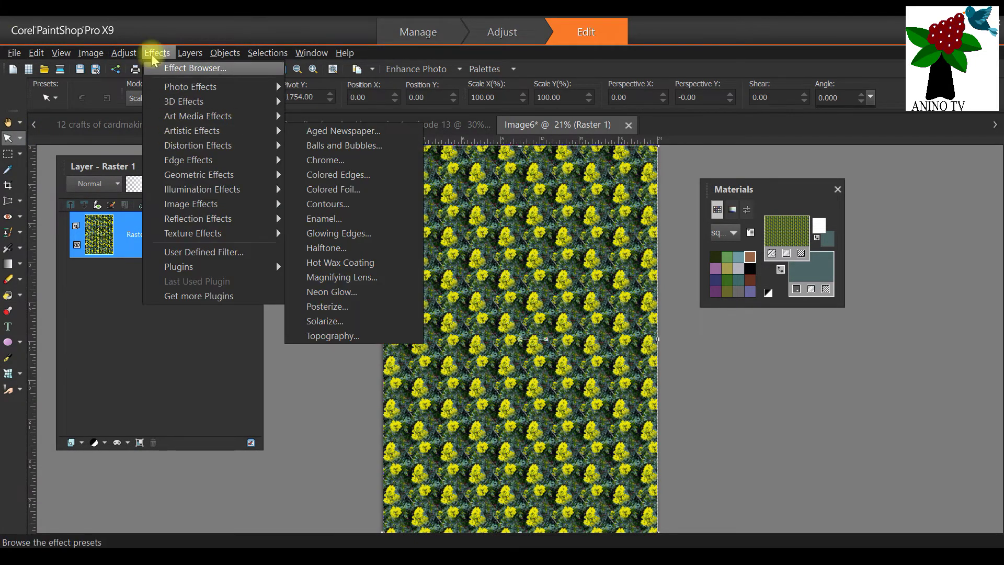
mouse_move(207, 240)
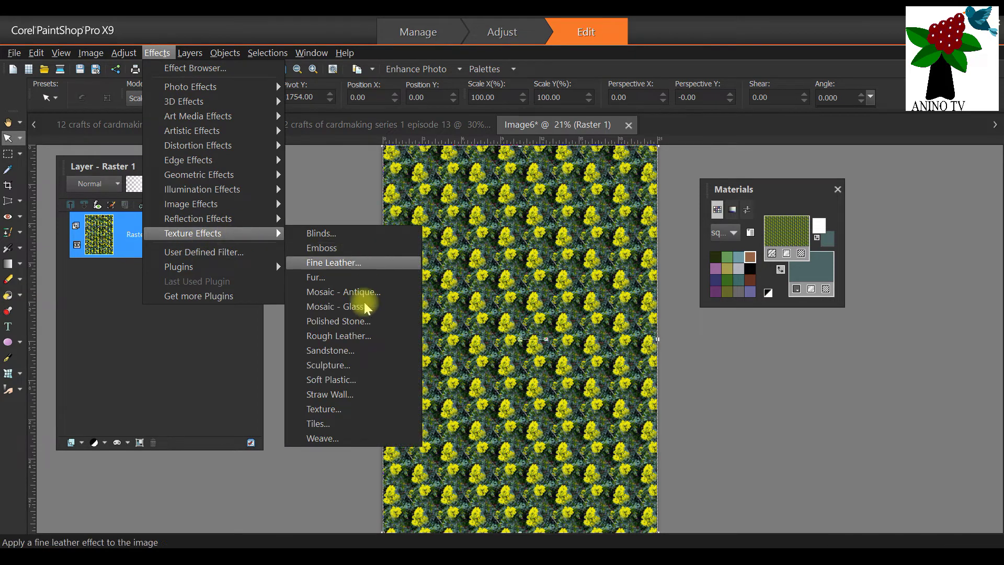
left_click(397, 417)
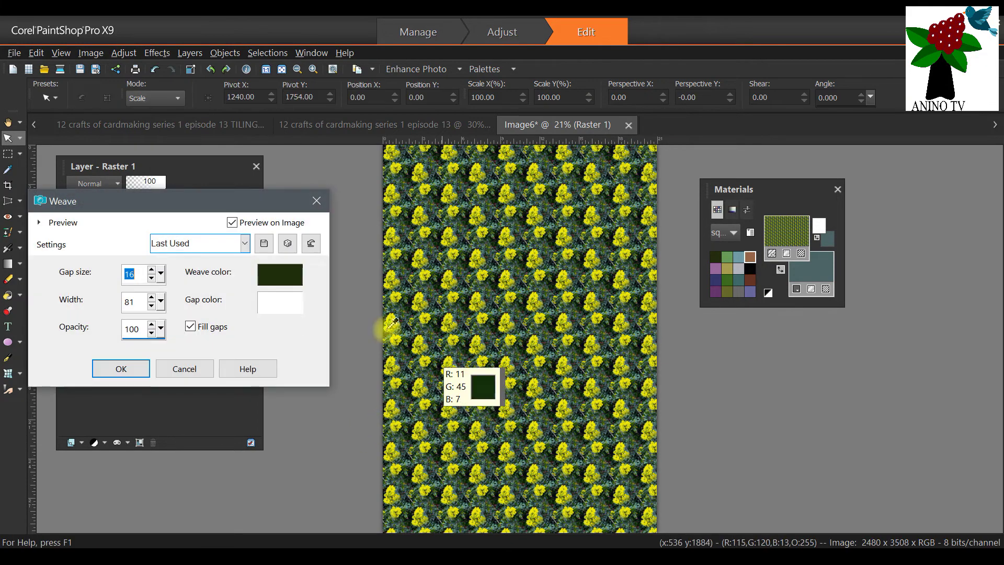
left_click_drag(205, 196, 840, 199)
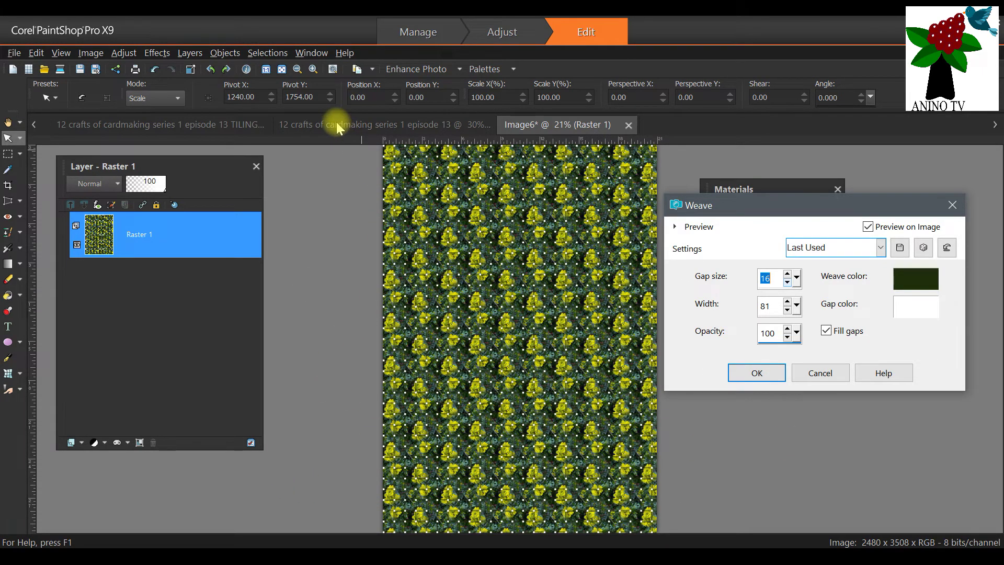
left_click_drag(797, 208, 462, 193)
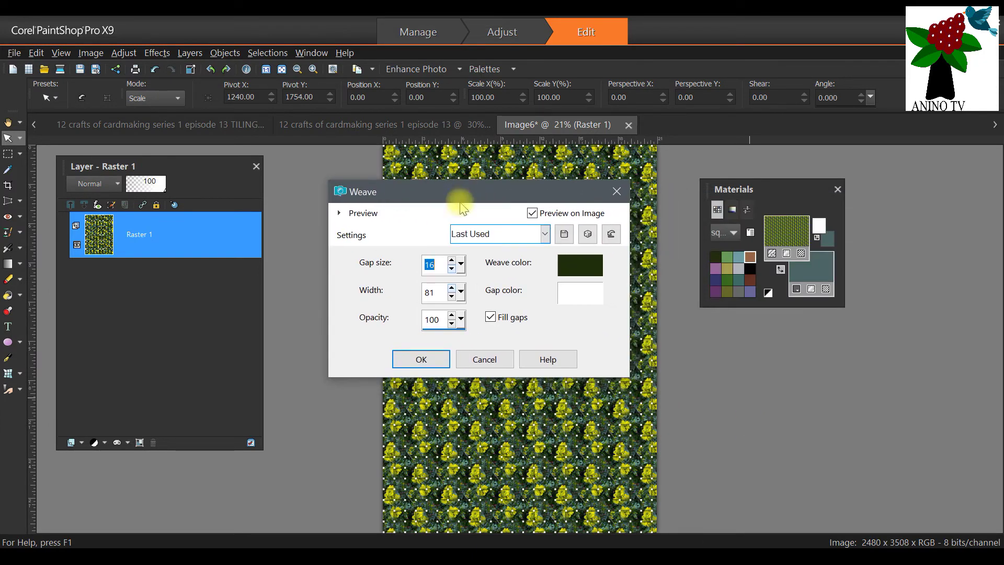
left_click(432, 361)
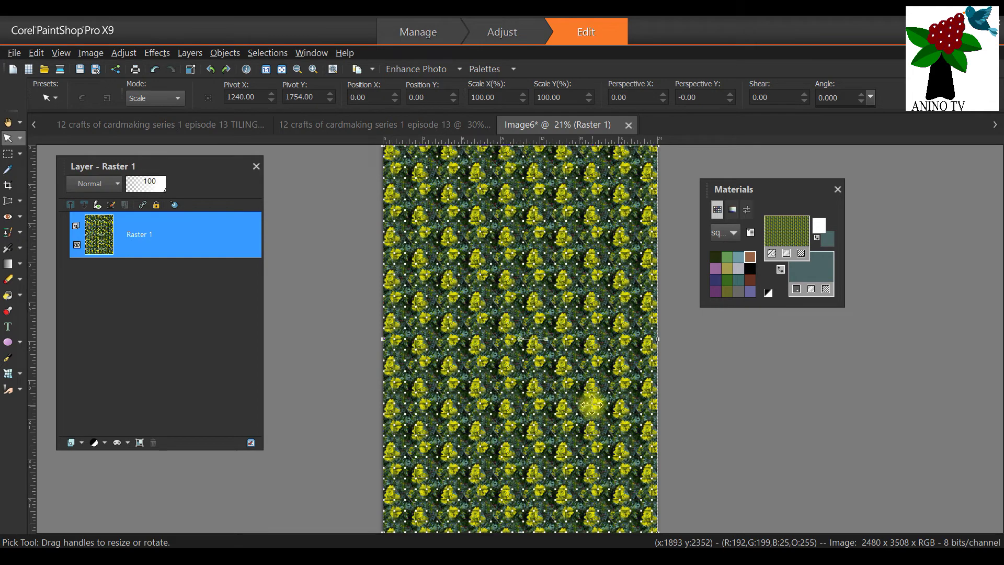
Set up saving the woven page as a new JPEG named "12 crafts of cardmaking series 1 episode 13 A4 PRINT 2WEAVE"
left_click(12, 54)
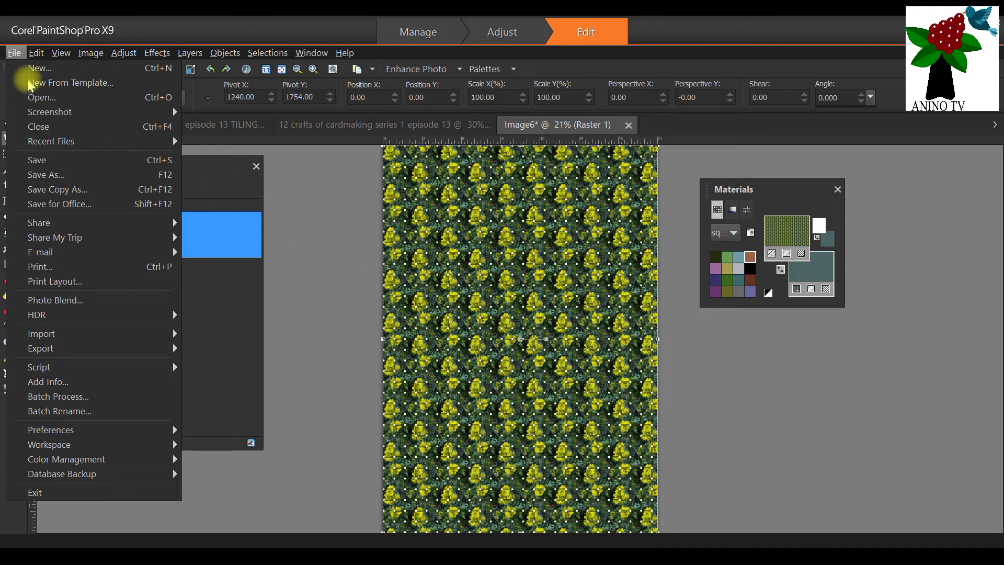
left_click(47, 176)
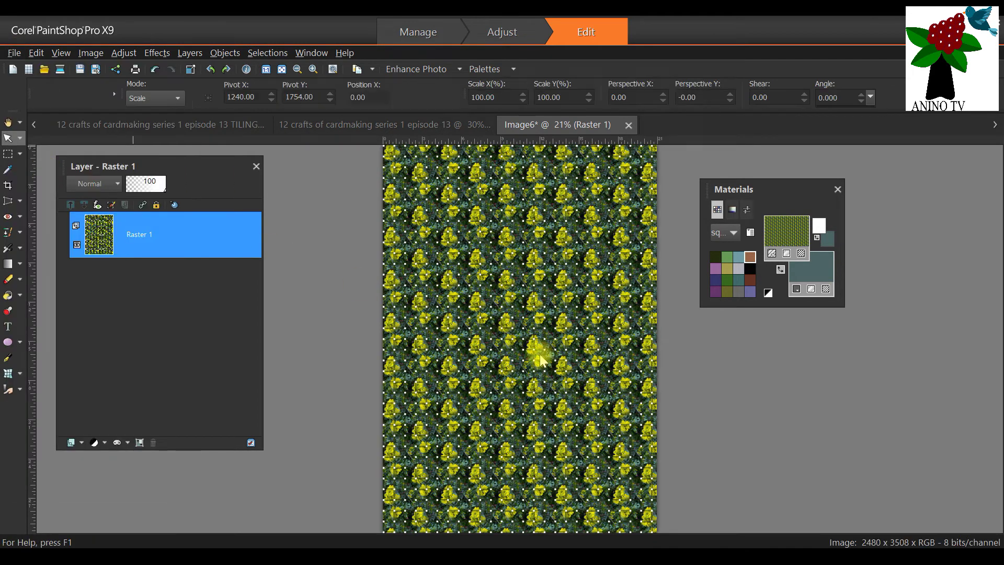
type("12")
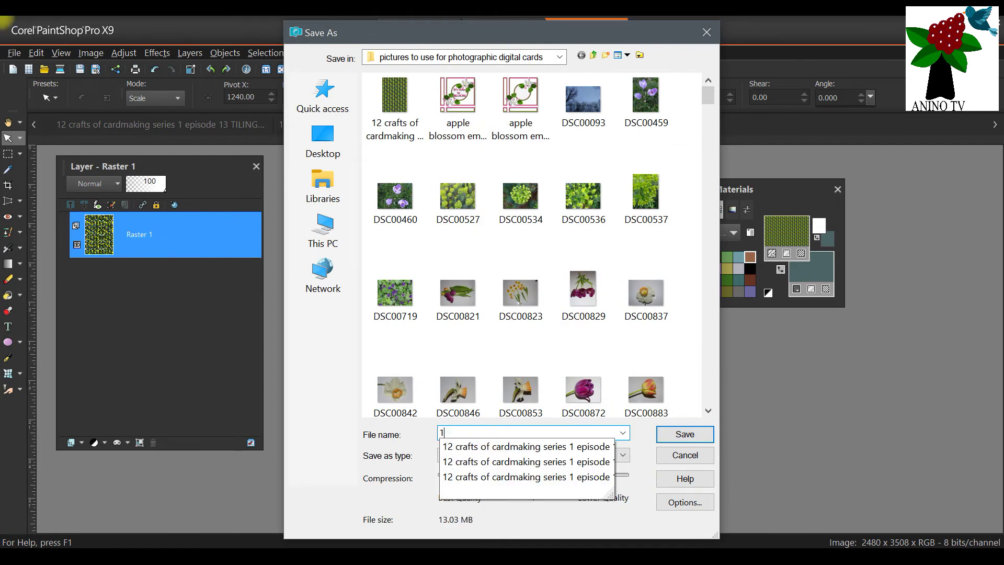
left_click(574, 448)
left_click(602, 434)
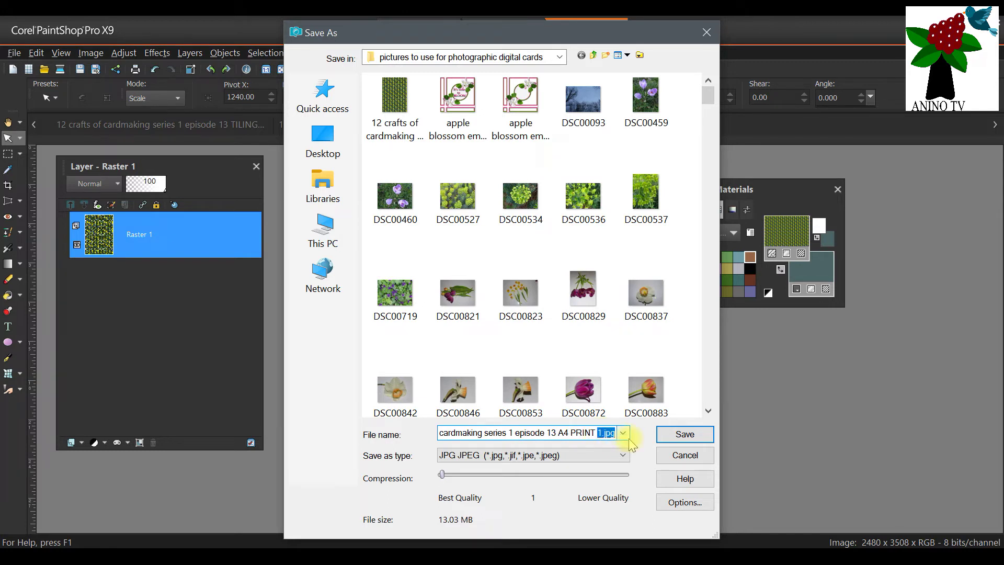
type("2")
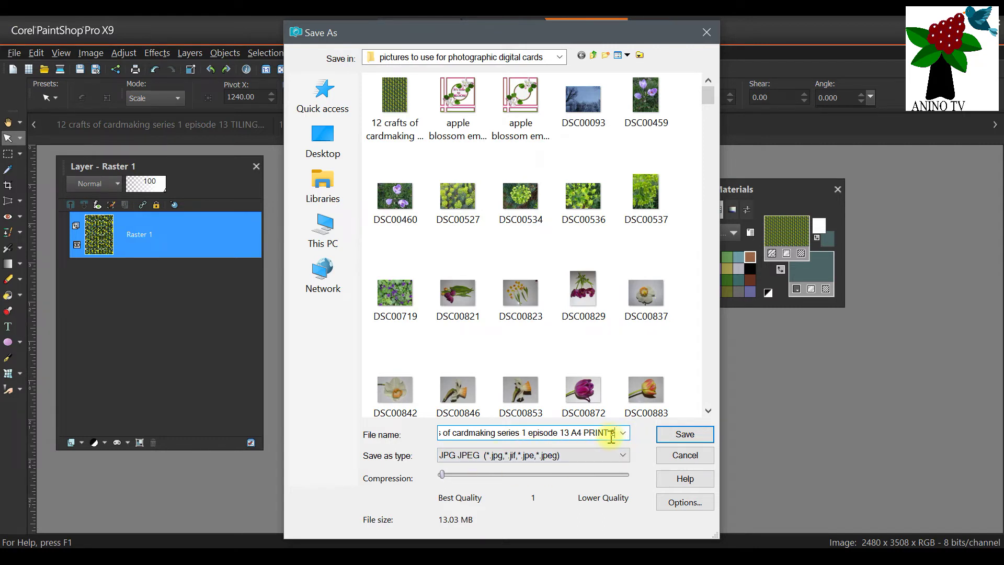
type("WEAVE")
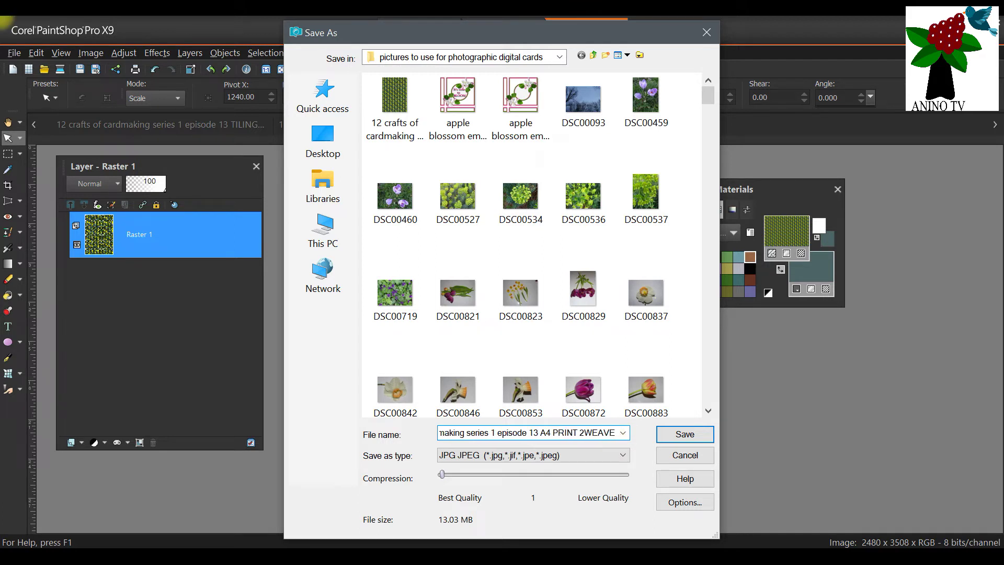
left_click(586, 433)
Save the woven page, accepting the merged image limitation, and close it
left_click(680, 435)
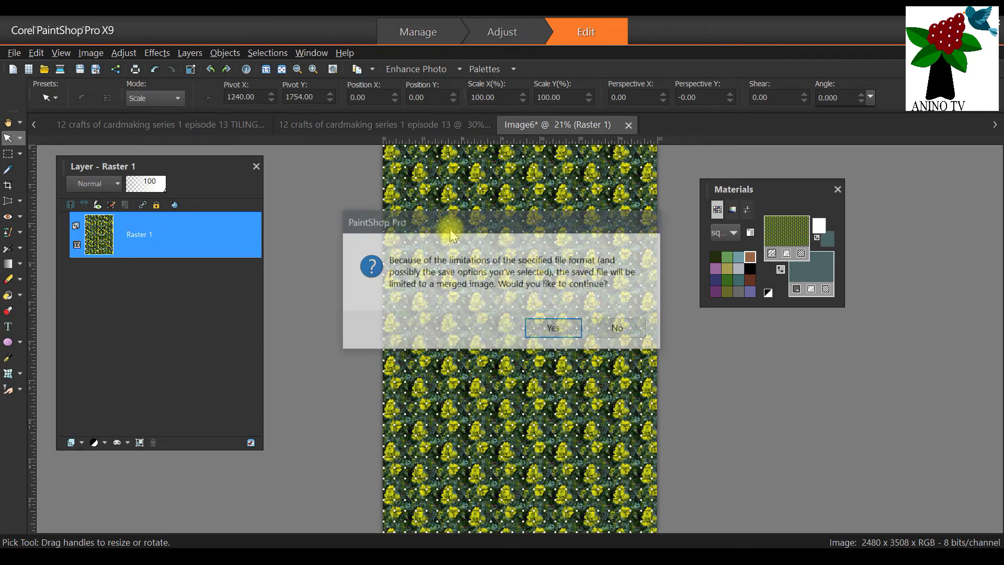
left_click(552, 327)
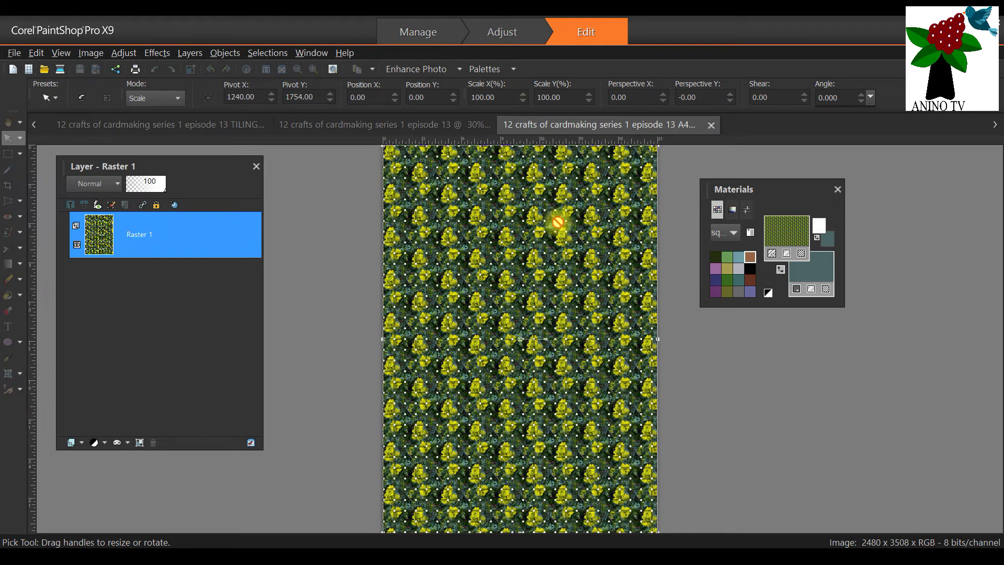
left_click(711, 125)
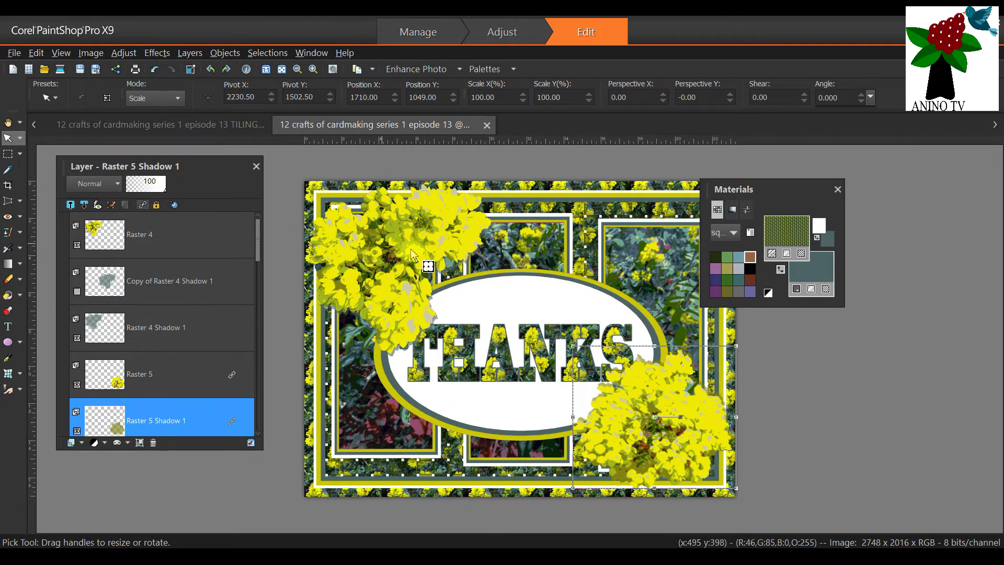
Move the Materials palette clear of the THANKS card
scroll(492, 267, "down", 1)
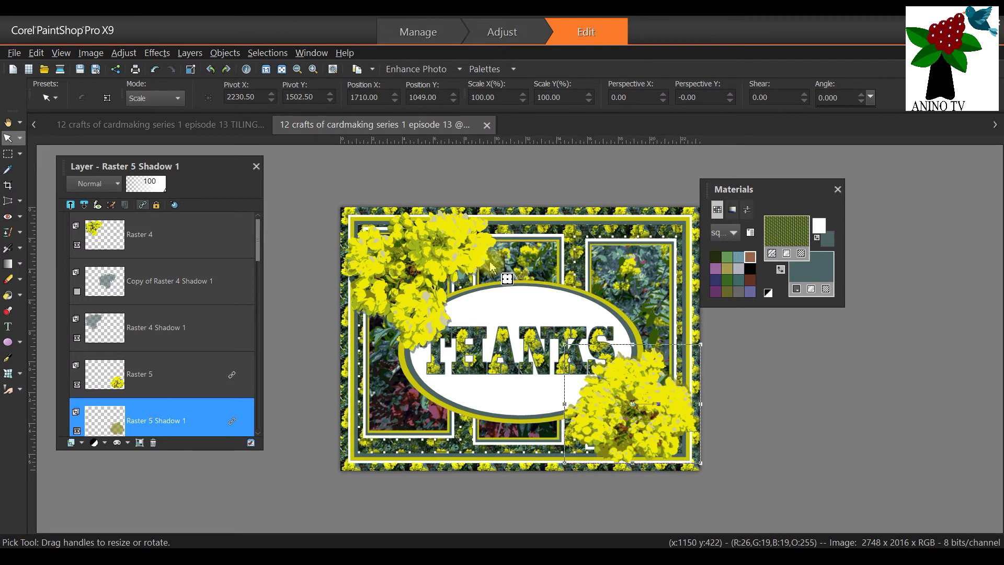
scroll(492, 266, "up", 1)
left_click_drag(776, 188, 834, 165)
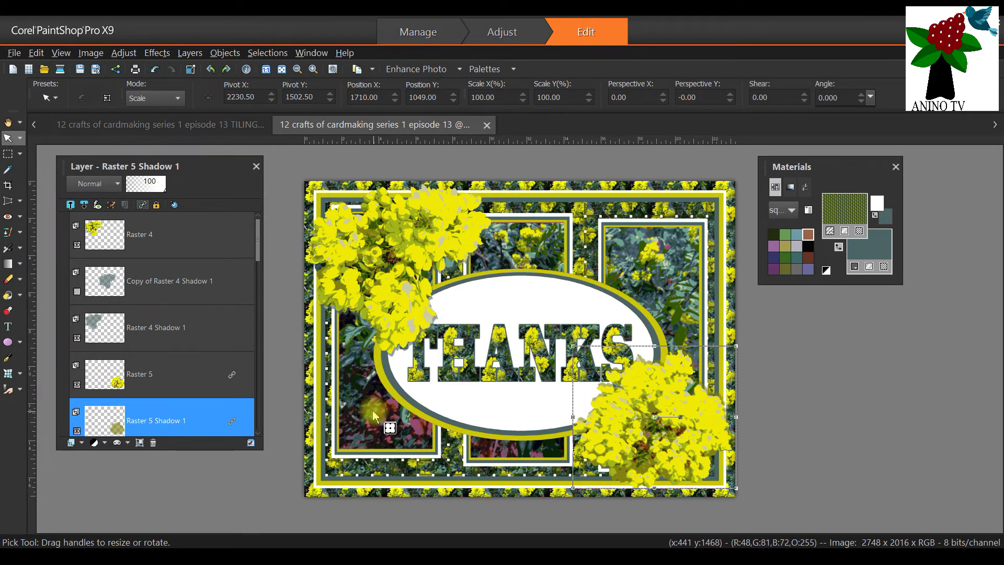
Create a new blank image from the A4 paper preset
left_click(15, 52)
left_click(15, 52)
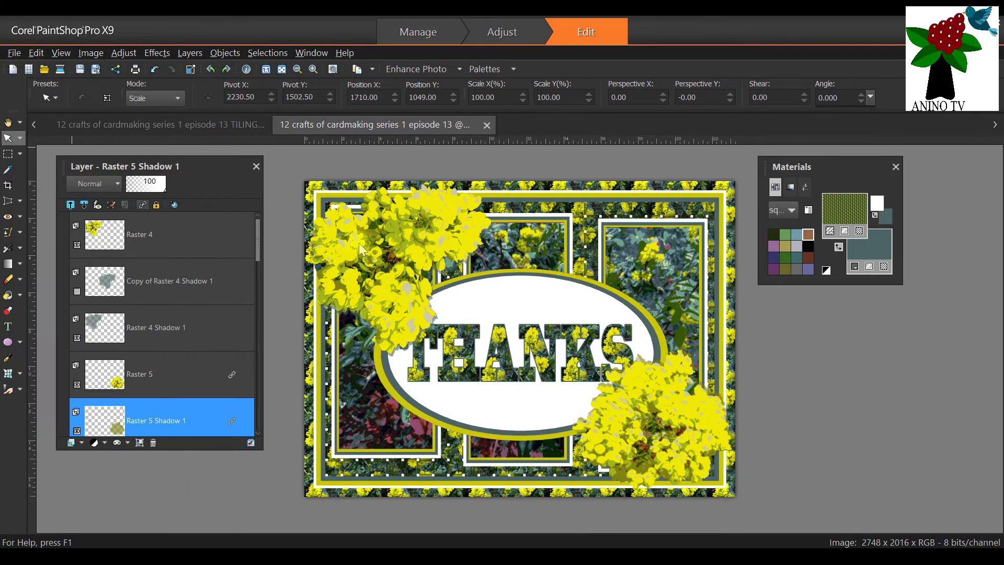
key("ctrl+n")
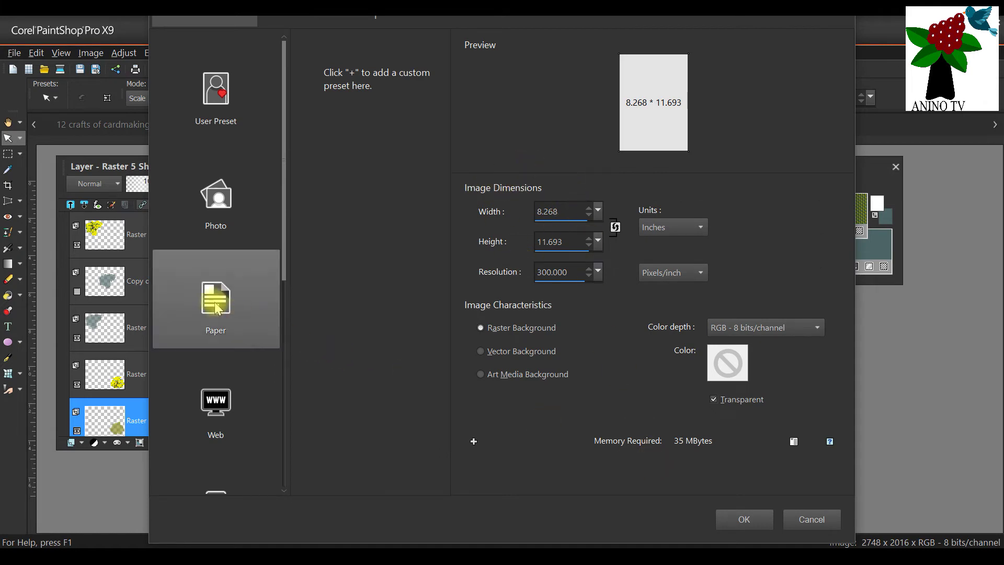
left_click(277, 283)
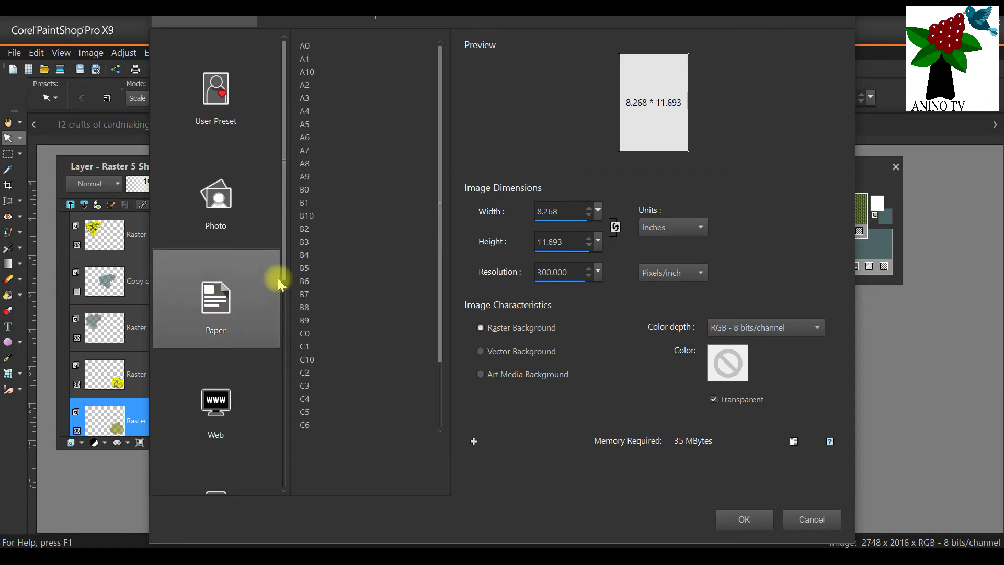
left_click(309, 111)
left_click(745, 520)
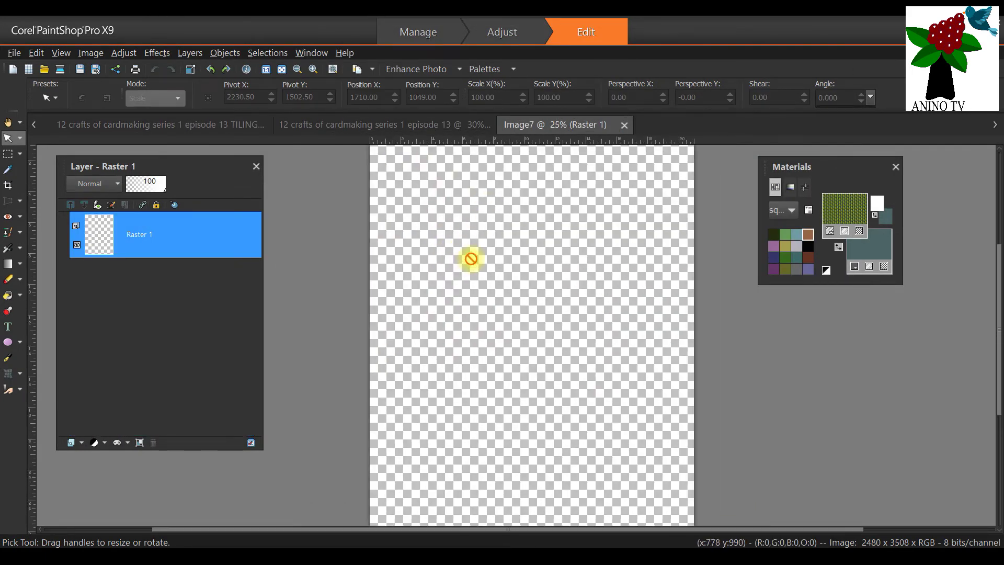
Make the full flower photo layer Raster 2 visible in the THANKS card and copy it
left_click(308, 128)
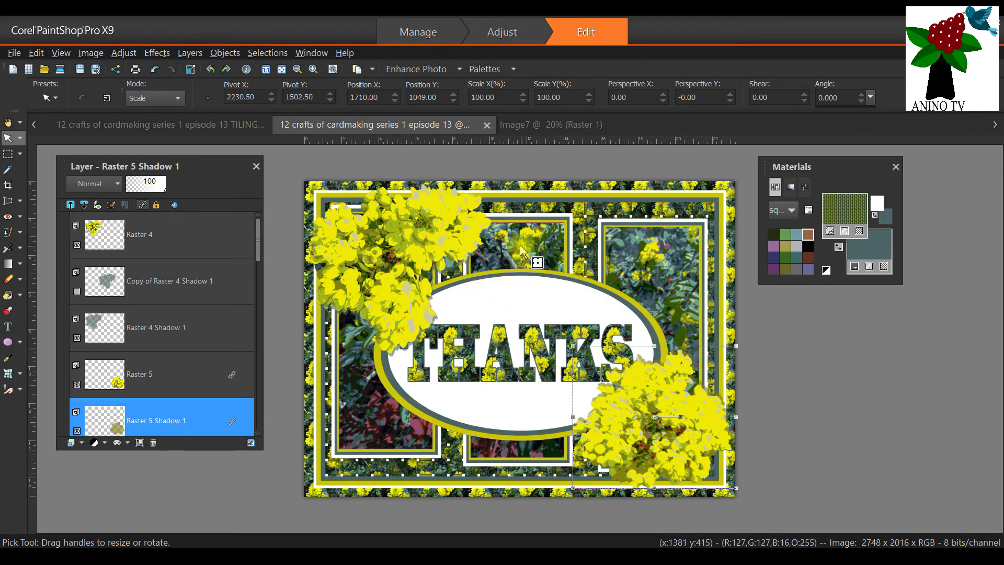
scroll(149, 352, "down", 5)
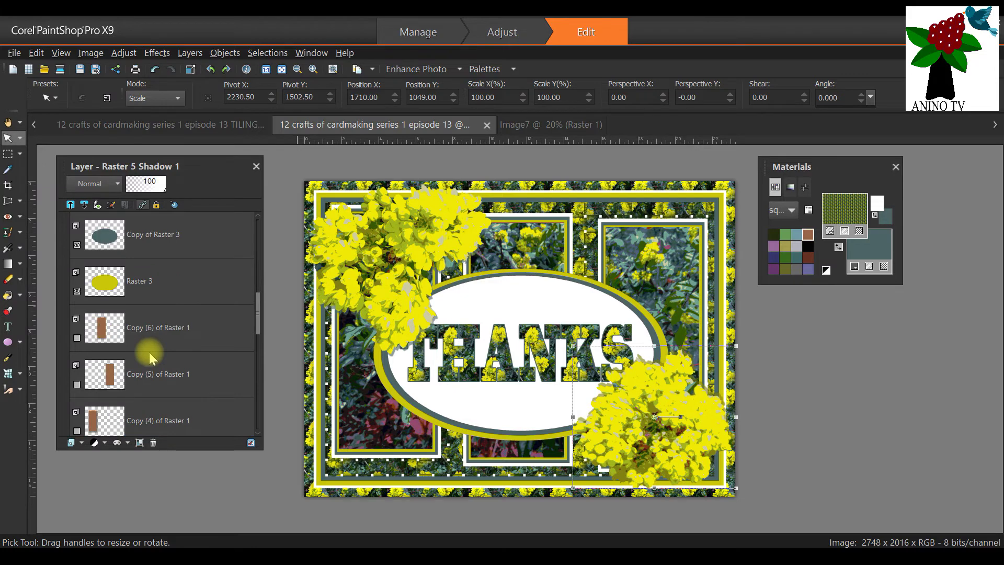
left_click_drag(149, 352, 99, 377)
left_click(77, 385)
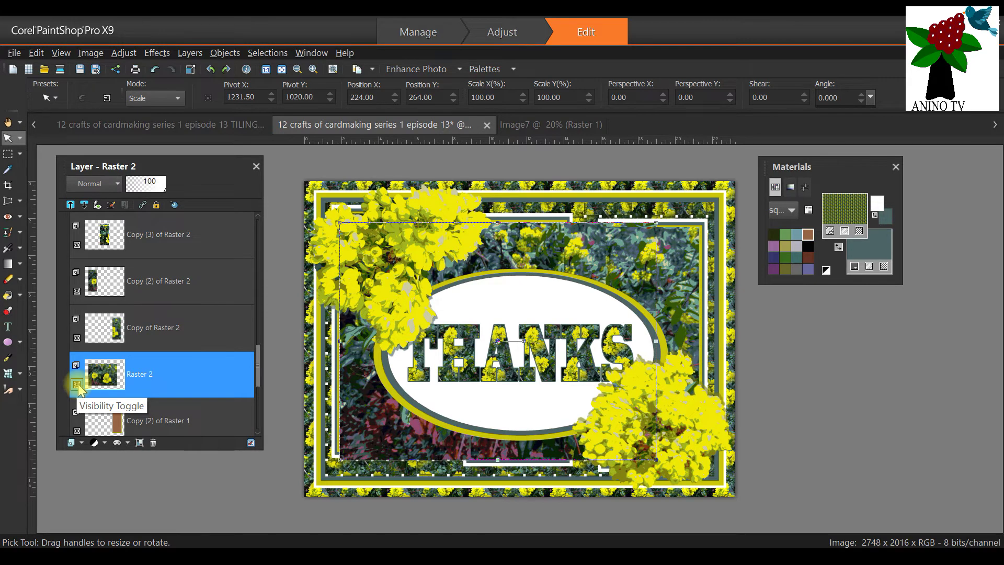
left_click(36, 53)
left_click(73, 162)
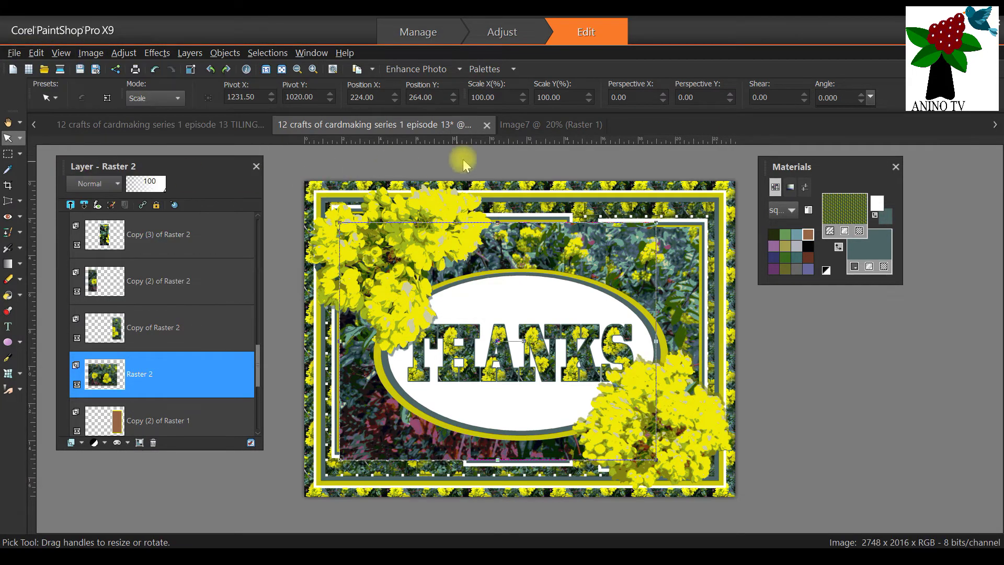
Paste the copied flower photo as a new layer on the blank A4 page and move it to about X 227, Y 128
left_click(548, 127)
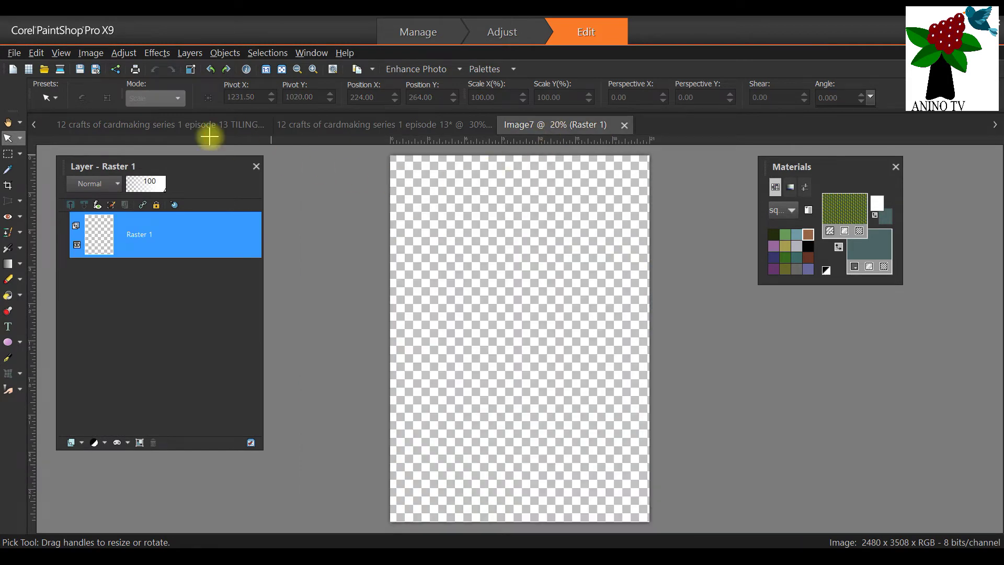
left_click(36, 53)
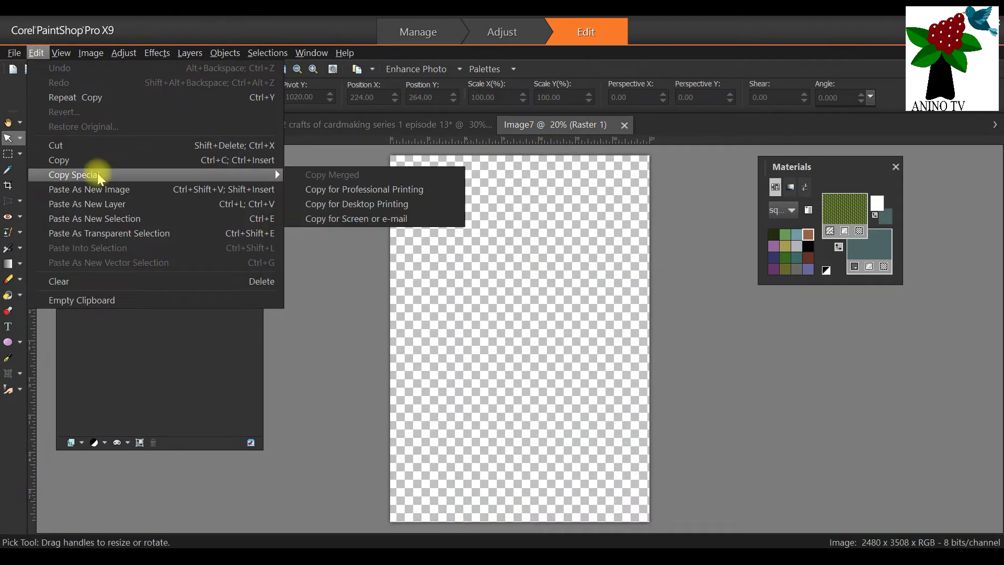
left_click(116, 205)
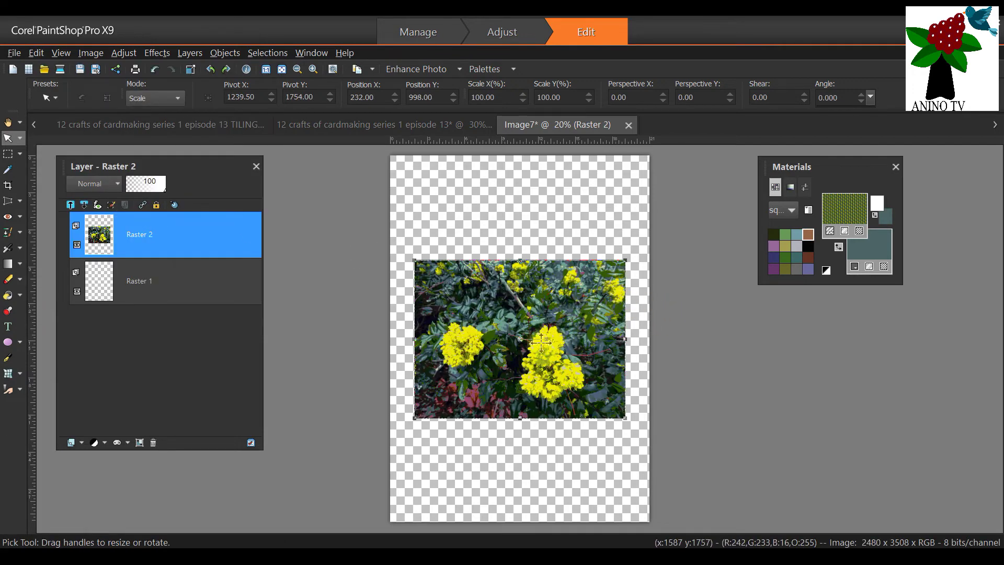
left_click_drag(534, 300, 534, 209)
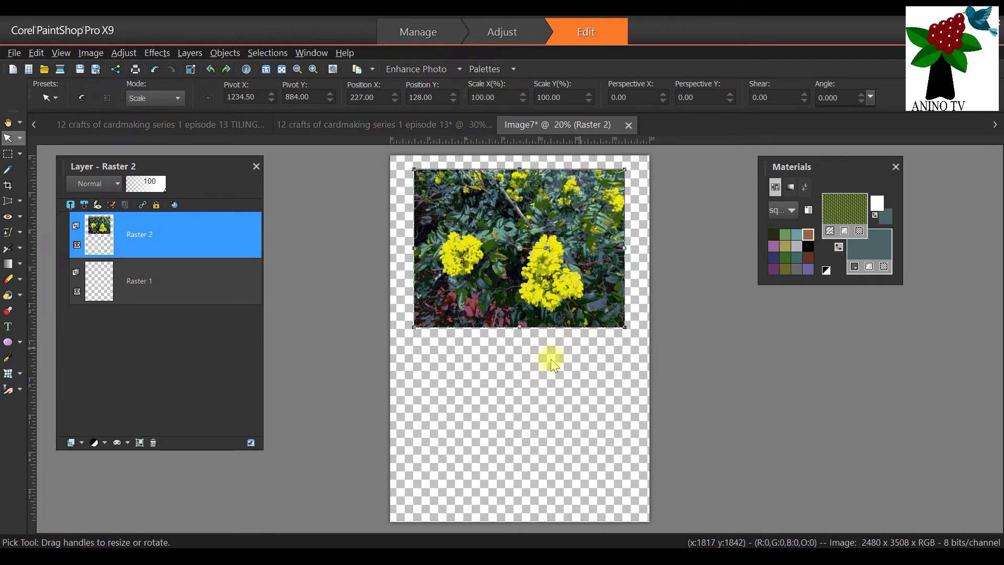
In the TILING image, show the Background photo layer and hide the flower cut-out layer Copy of Background
left_click(174, 124)
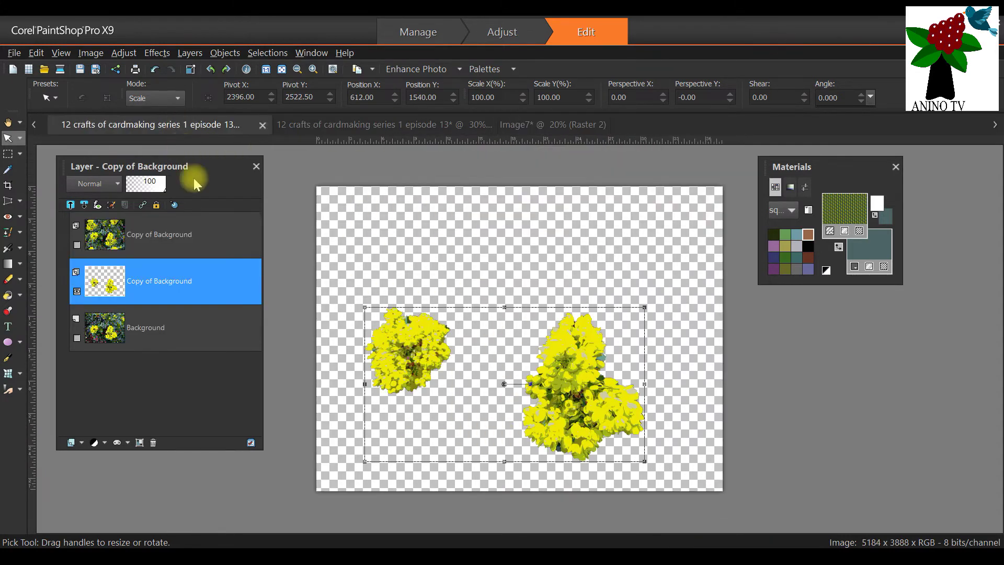
left_click(77, 338)
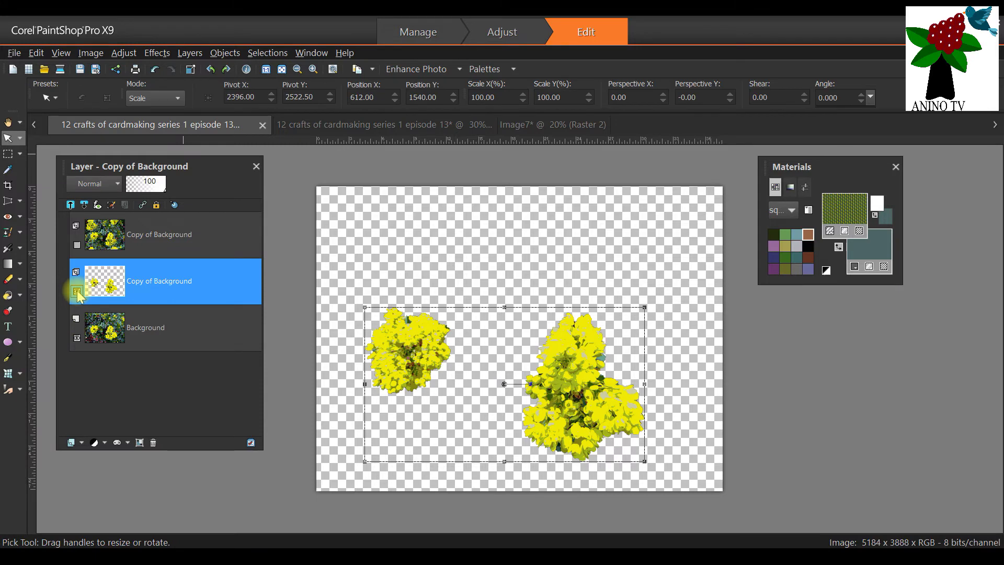
left_click(76, 291)
mouse_move(130, 337)
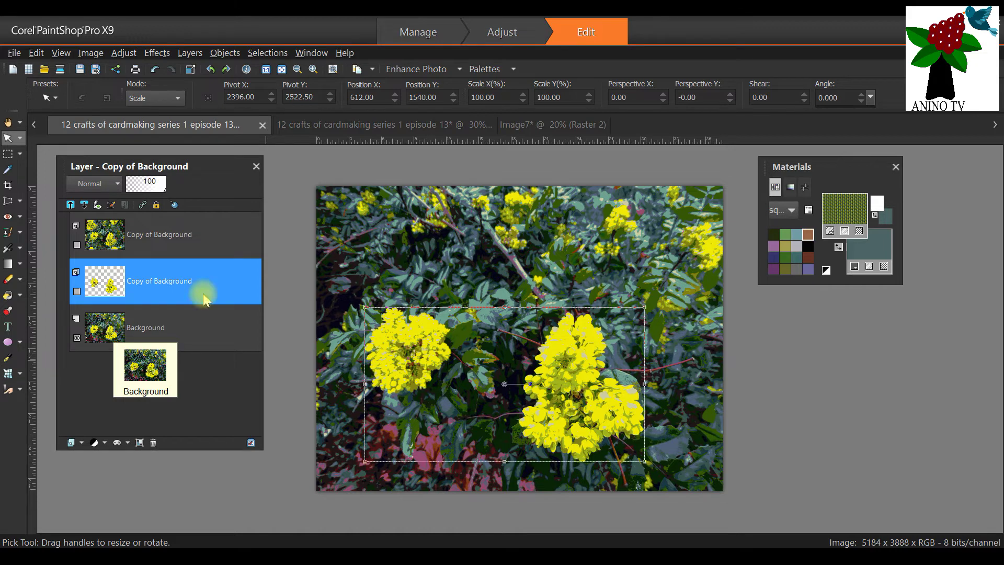
Hide the full flower photo layer Raster 2 in the THANKS card and return to the A4 page
left_click(408, 126)
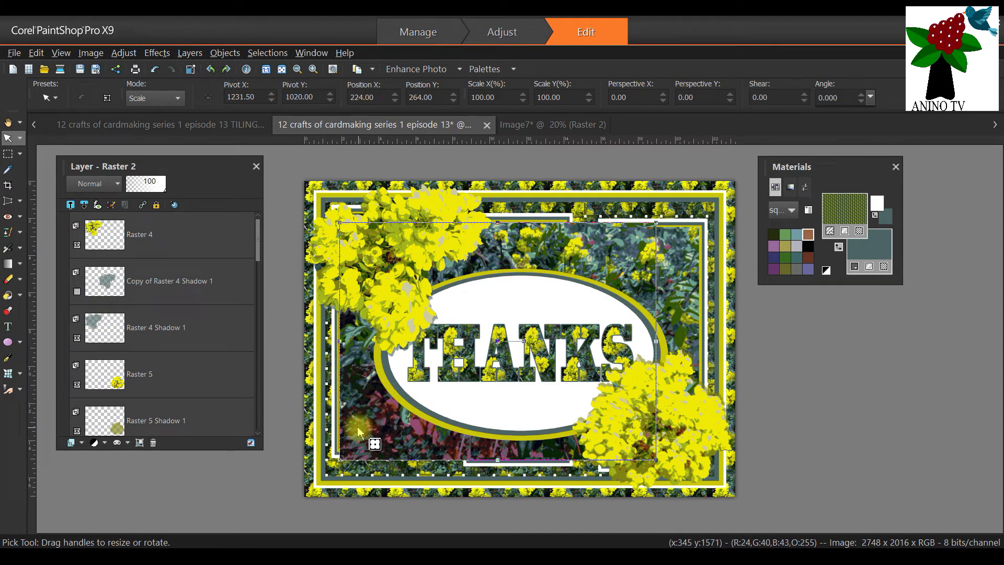
scroll(141, 387, "down", 6)
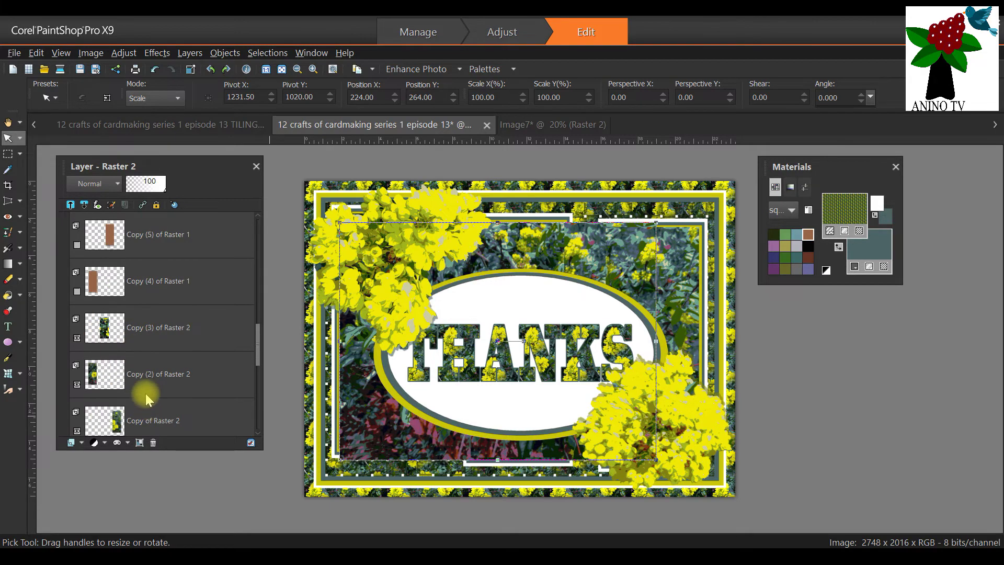
left_click(131, 392)
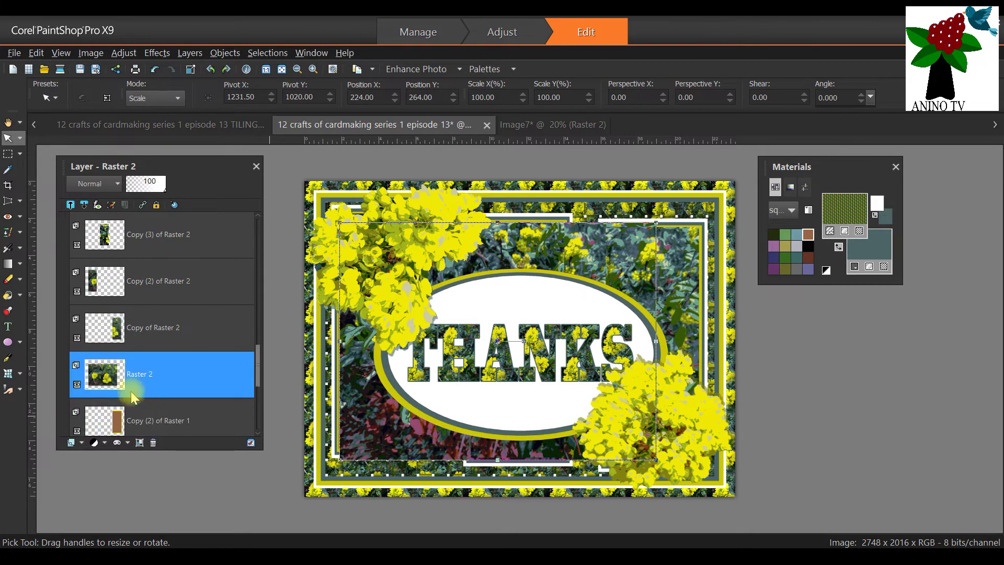
left_click(77, 385)
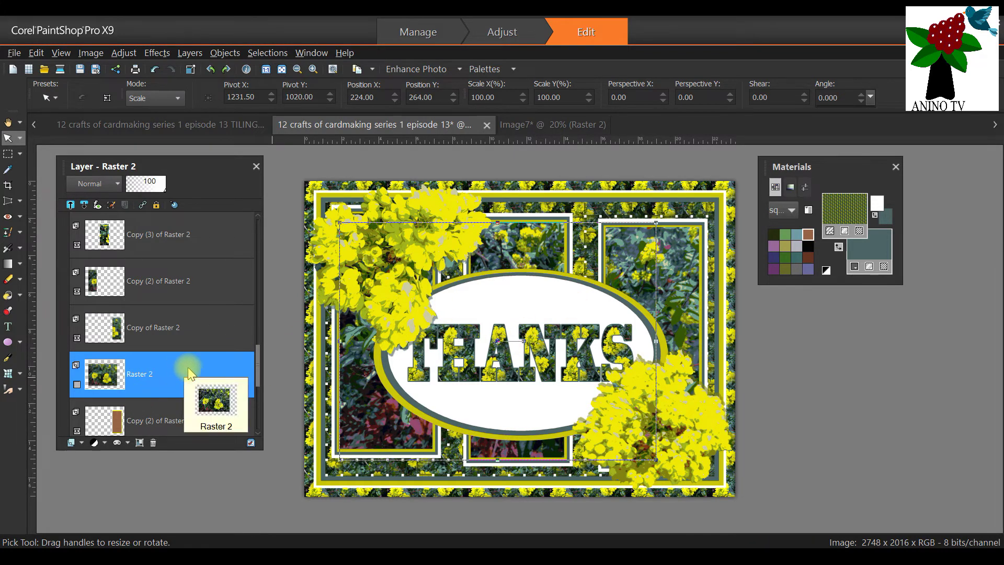
left_click(573, 126)
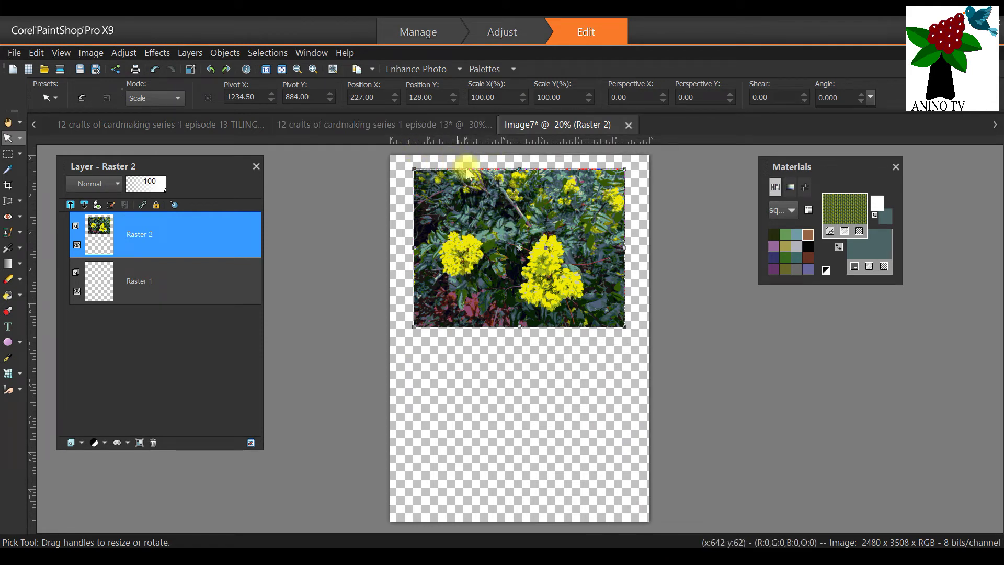
Copy the card's upper-left flower cluster layer Raster 4 and paste it below the A4 page's photo, at about X 159, Y 1718
left_click(329, 132)
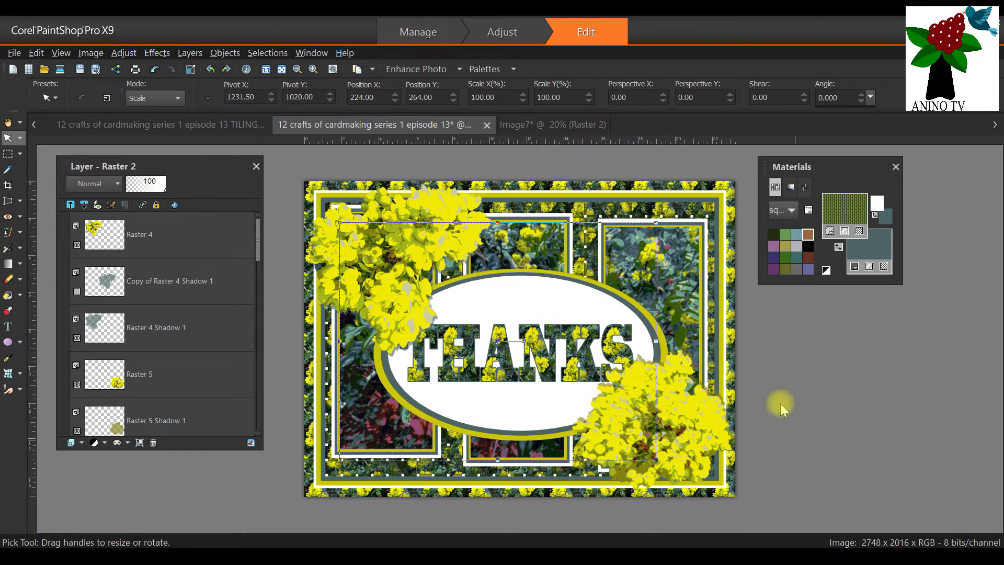
left_click(128, 237)
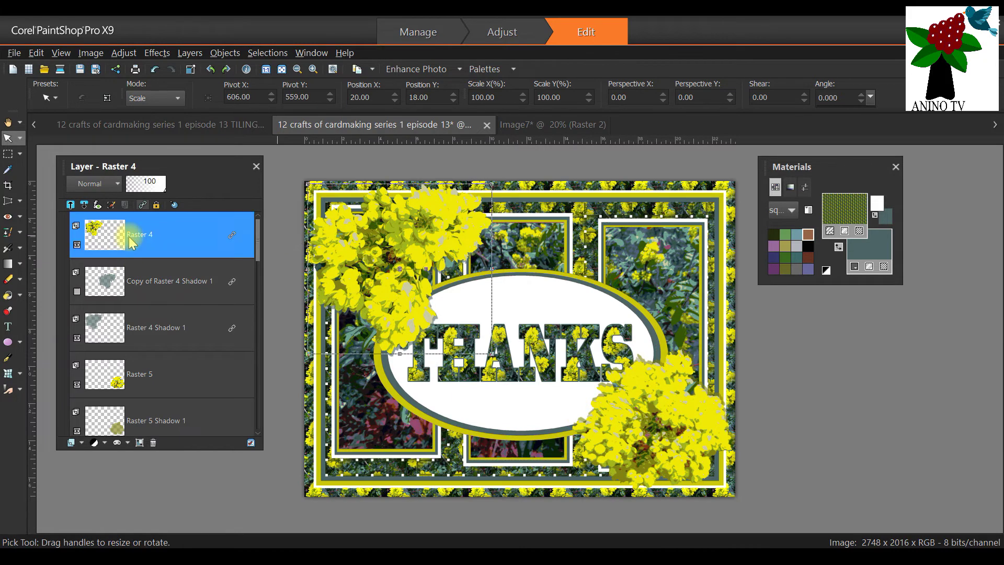
right_click(129, 236)
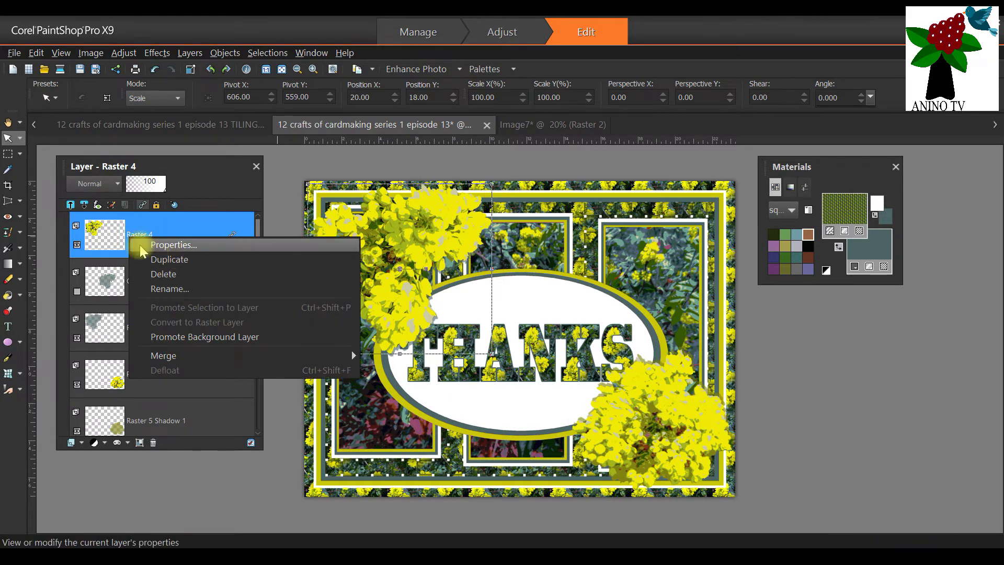
left_click(37, 53)
left_click(38, 53)
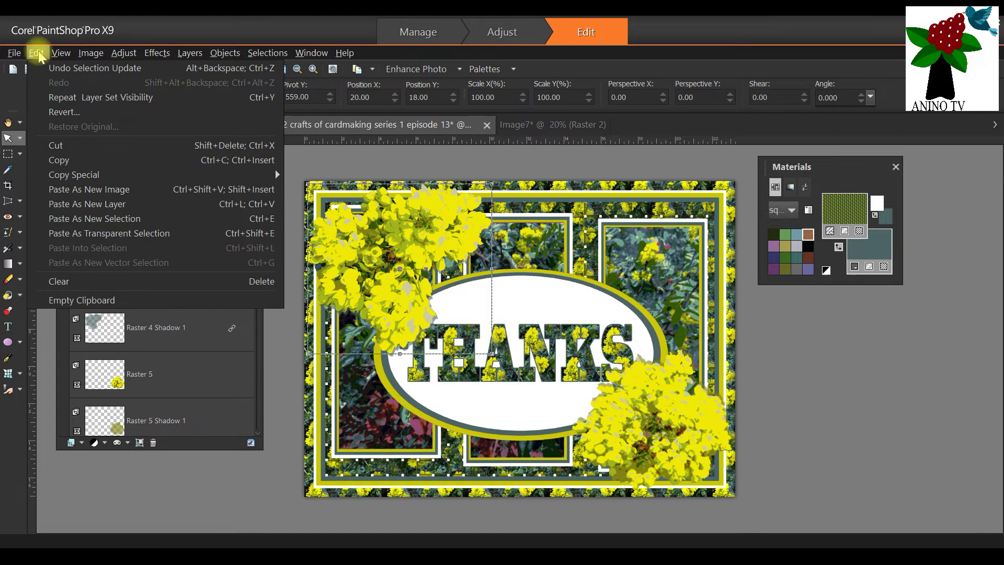
mouse_move(92, 183)
left_click(89, 160)
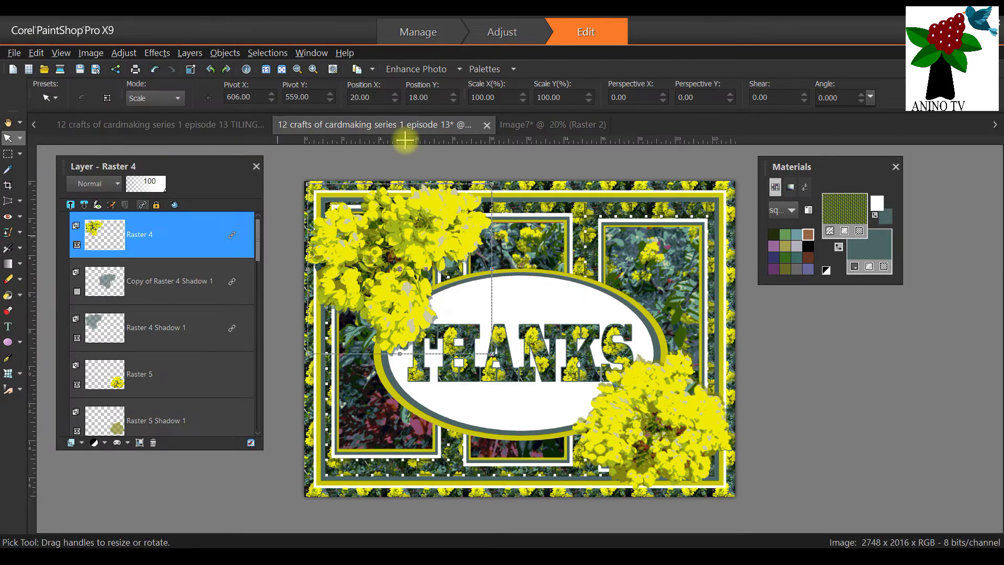
left_click(544, 126)
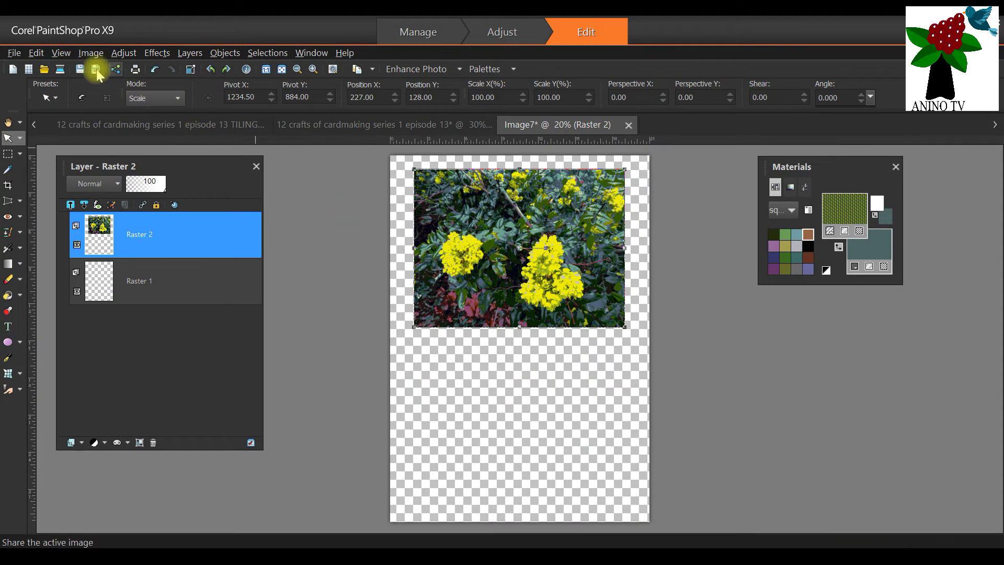
left_click(34, 54)
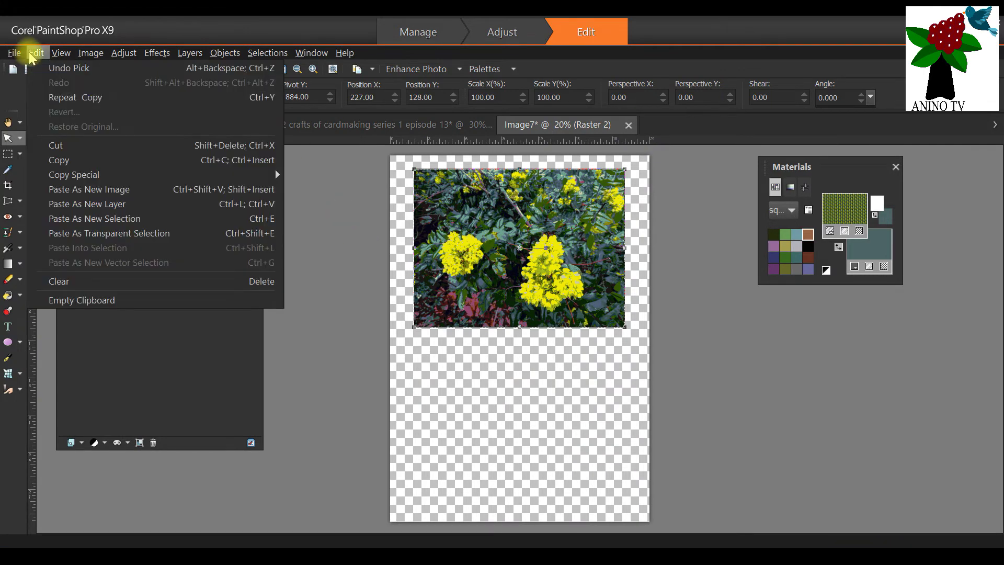
left_click(87, 204)
left_click_drag(516, 338, 464, 390)
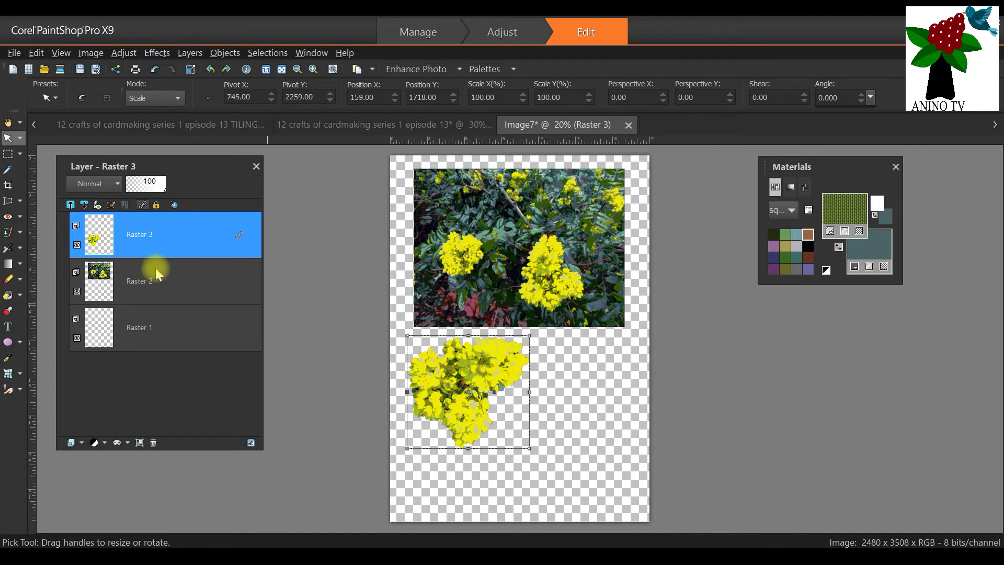
Copy the card's lower-right flower cluster layer Raster 5 and paste it beside the first cluster on the A4 page, at about X 1313, Y 1713
left_click(320, 125)
left_click(147, 382)
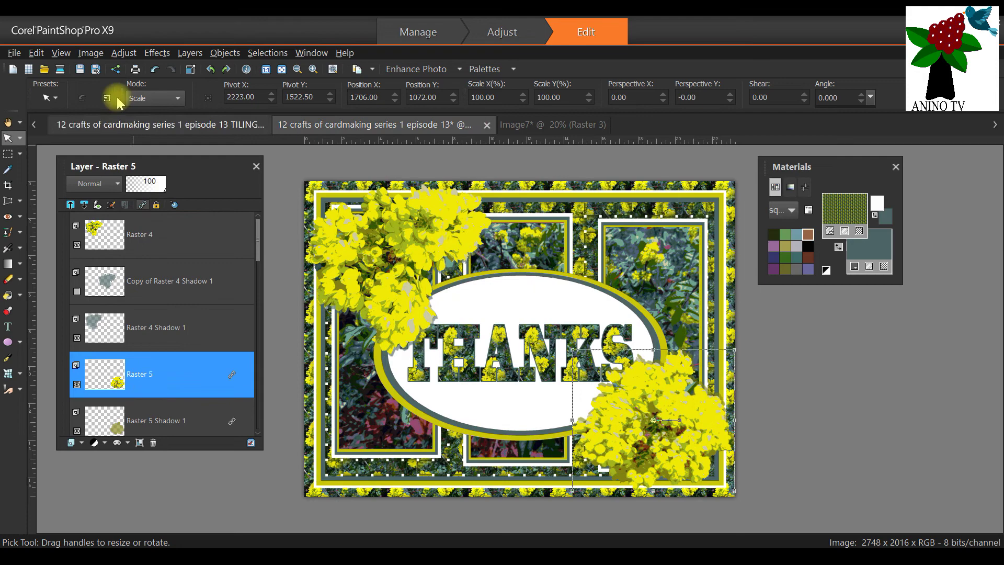
left_click(38, 53)
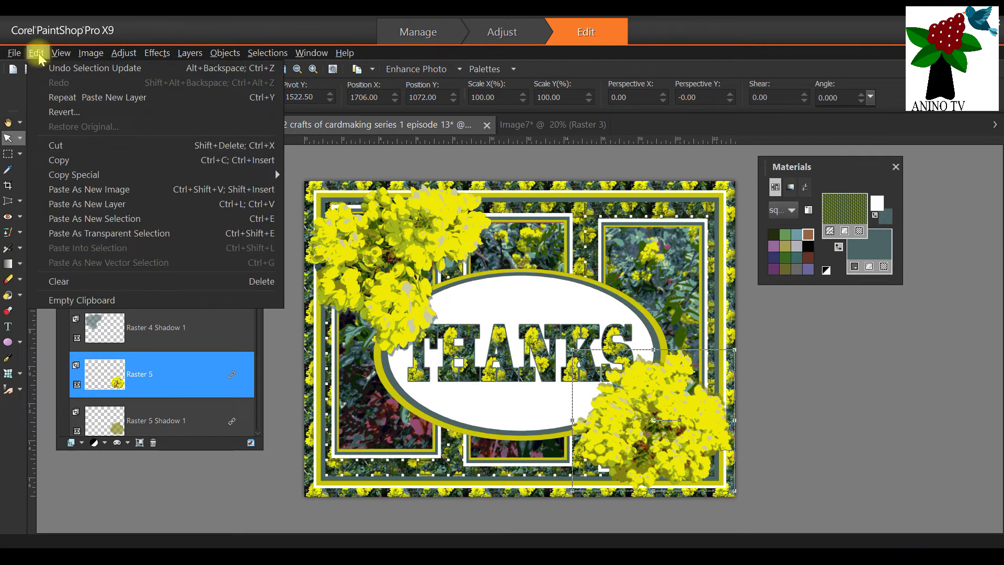
left_click(59, 160)
left_click(517, 124)
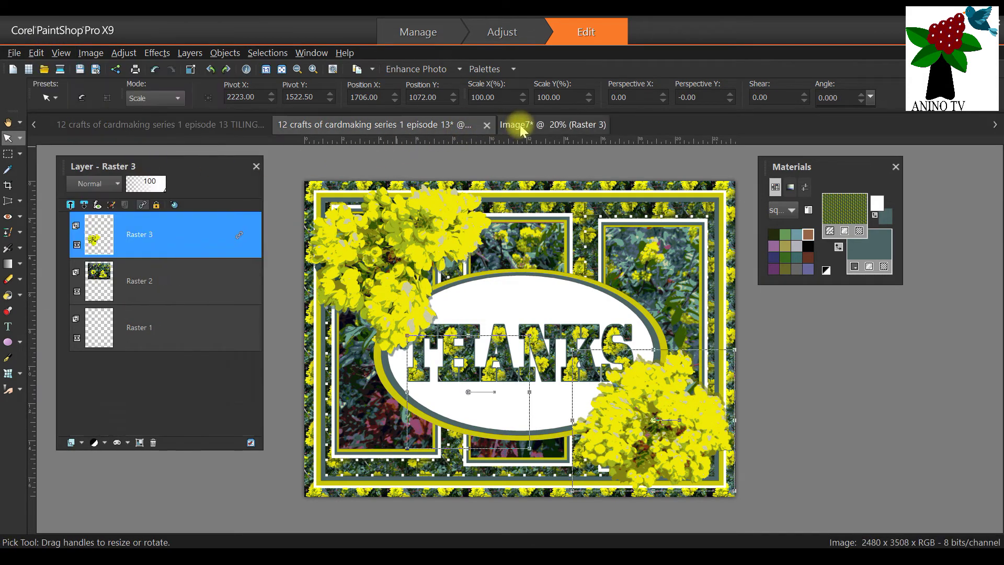
left_click(36, 53)
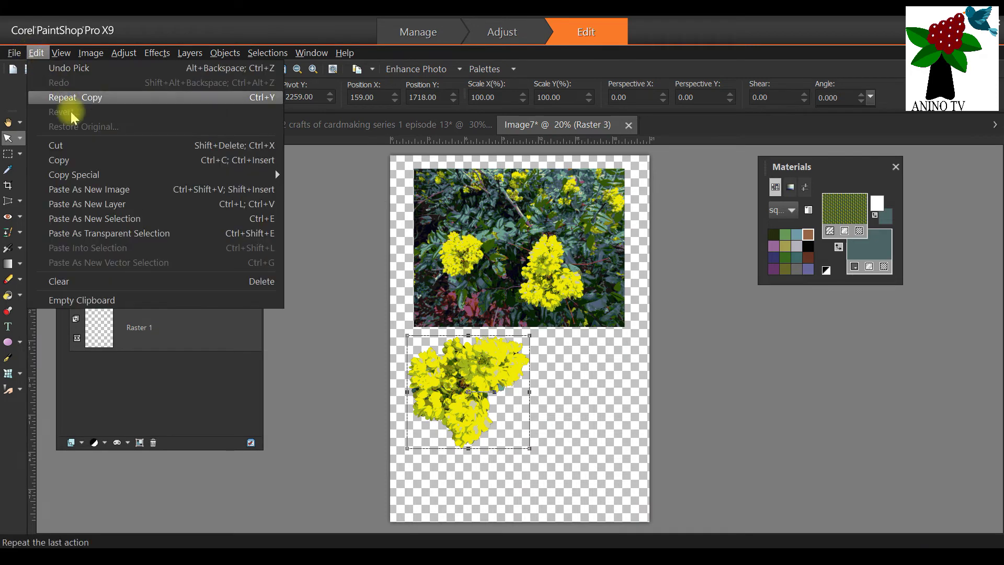
left_click(114, 212)
left_click_drag(547, 387, 574, 391)
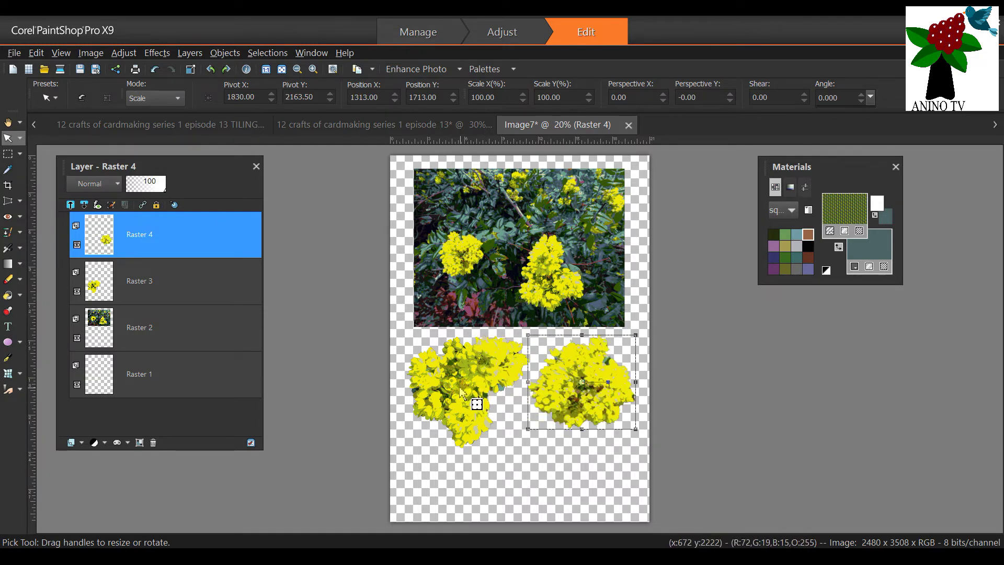
Copy the card's Raster 4 Shadow 1 layer and paste it on the A4 page under the left cluster, at about X 60, Y 2379
left_click(130, 129)
left_click(346, 131)
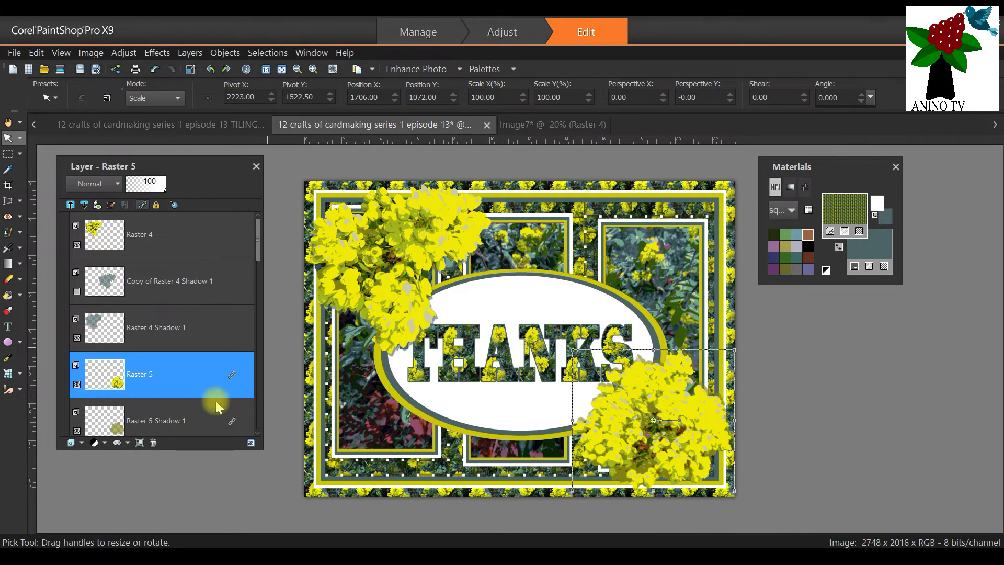
left_click(171, 281)
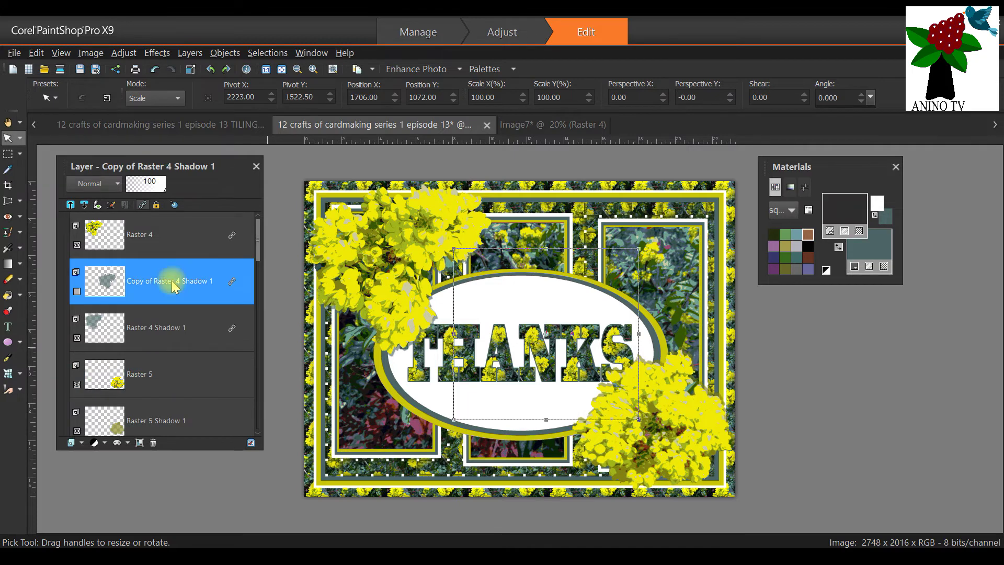
left_click(172, 328)
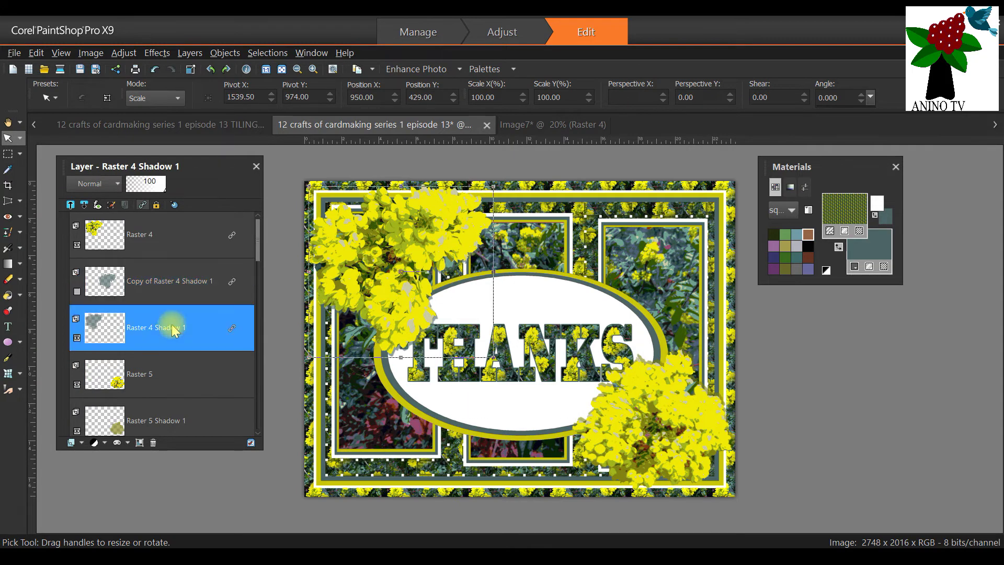
left_click(45, 55)
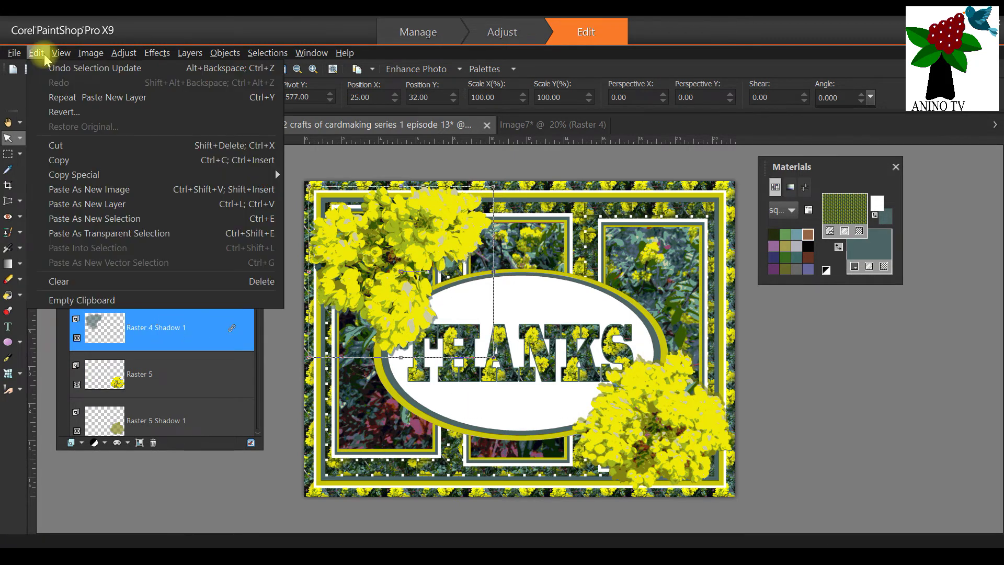
left_click(84, 165)
left_click(528, 125)
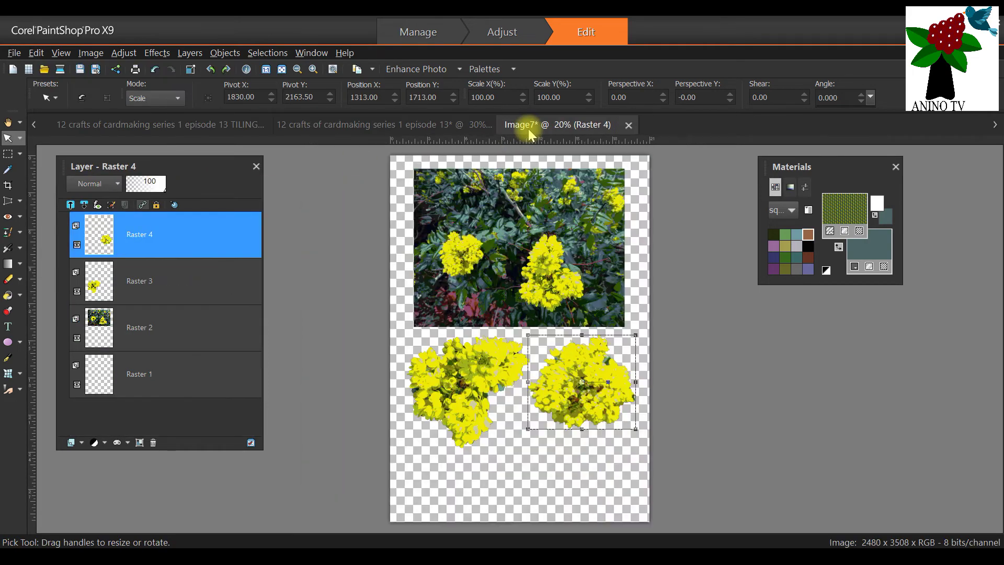
left_click(36, 53)
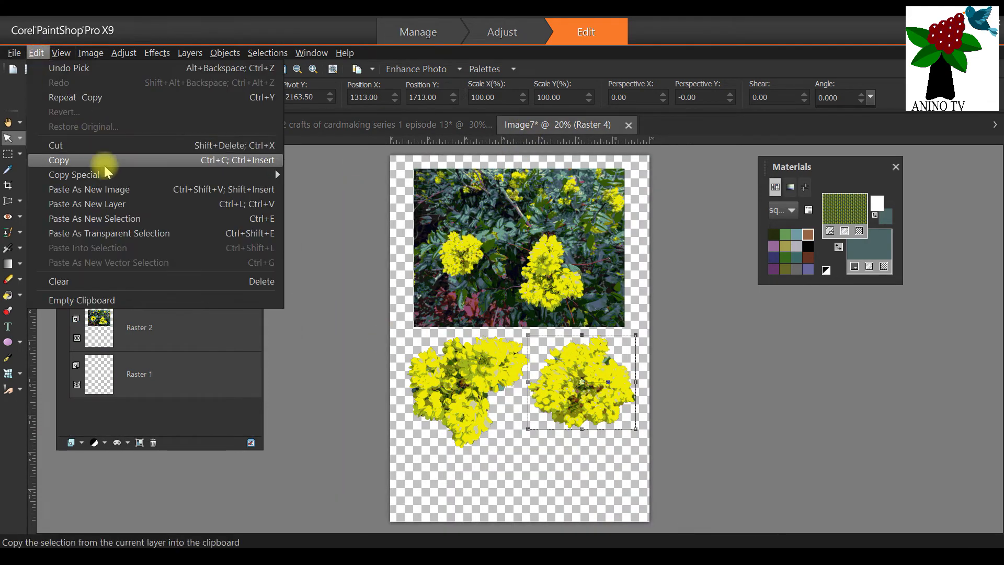
left_click(112, 203)
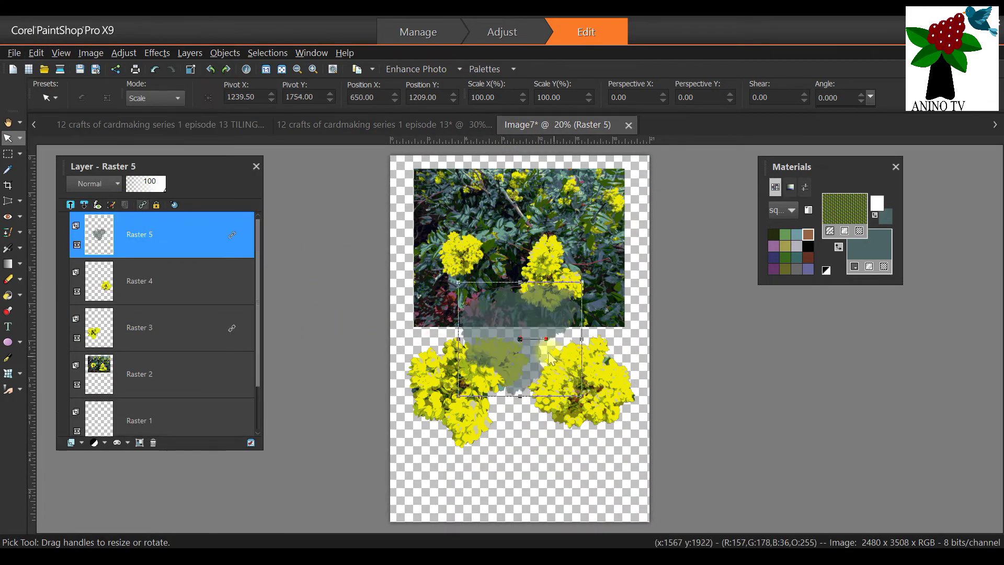
left_click_drag(521, 318, 494, 431)
left_click(474, 362)
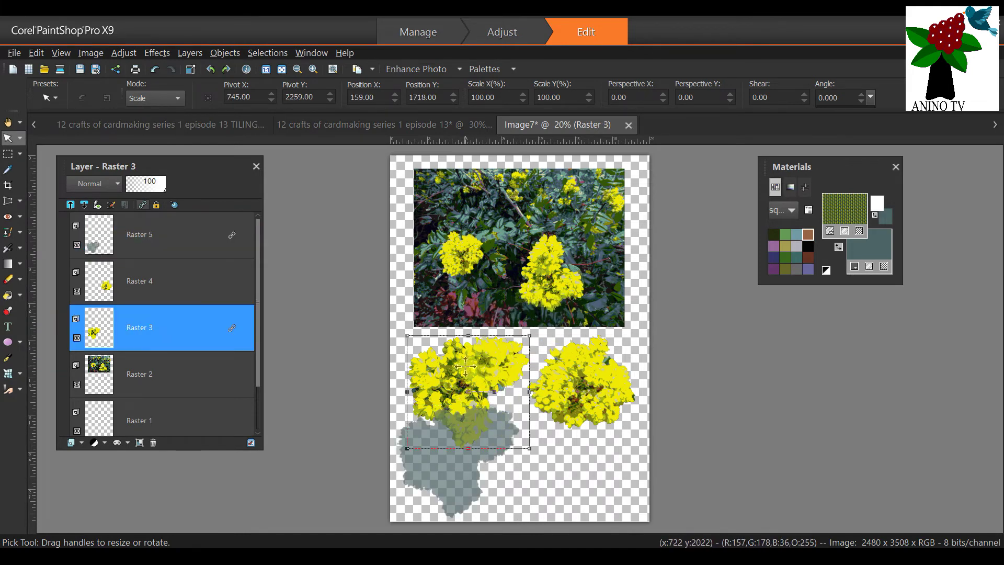
left_click_drag(498, 360, 495, 358)
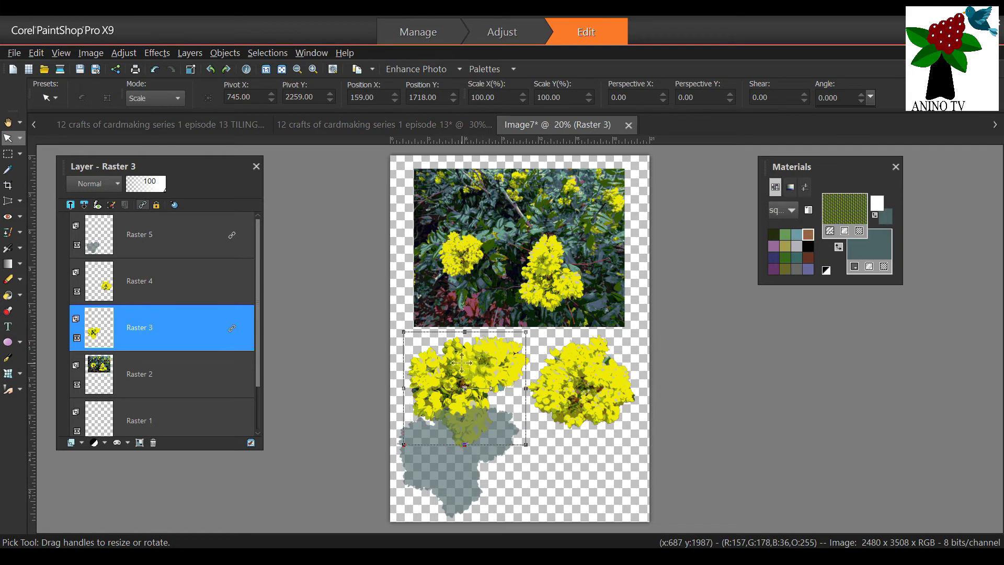
left_click(455, 476)
left_click(36, 53)
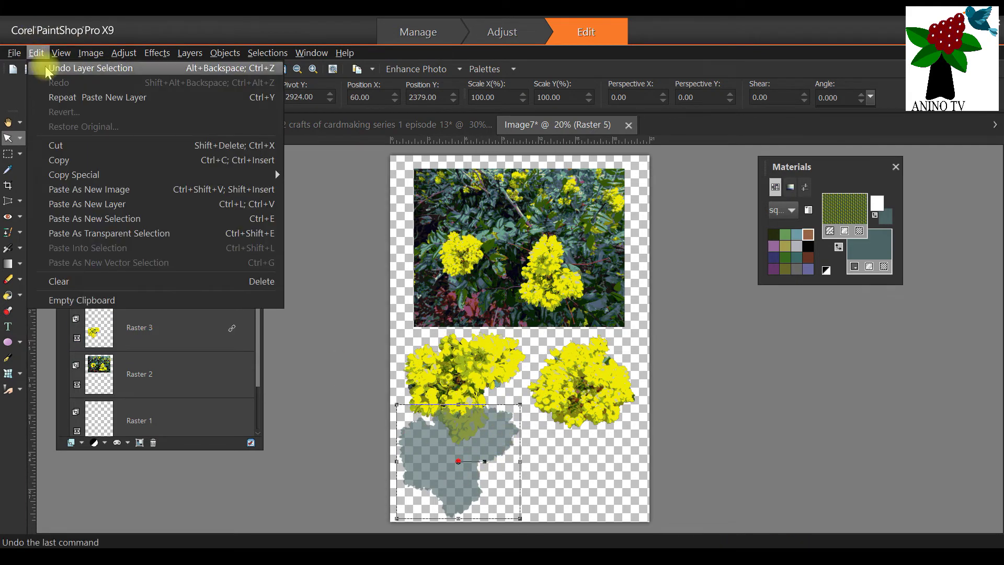
left_click(46, 68)
left_click(36, 53)
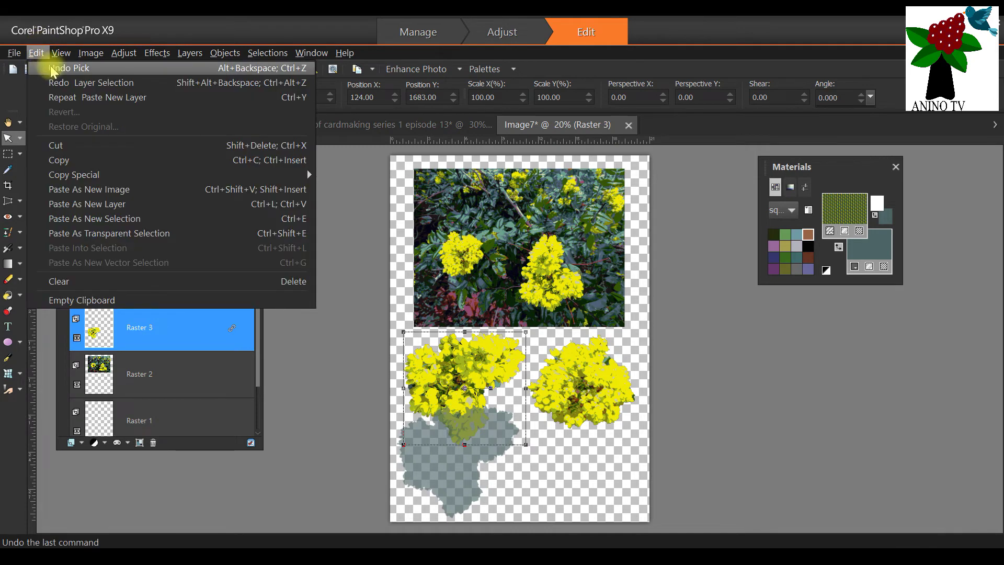
left_click(52, 69)
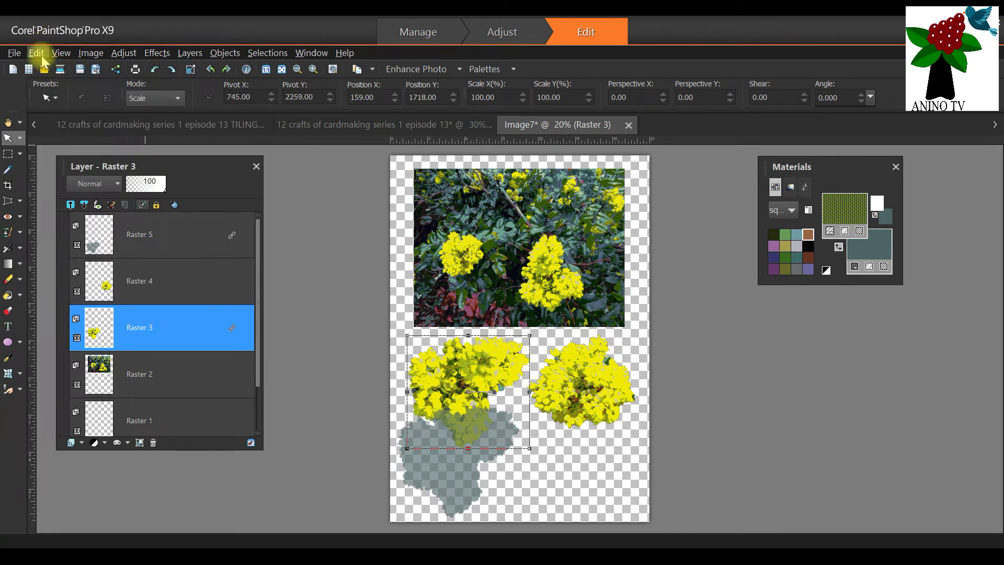
left_click(42, 56)
left_click(55, 68)
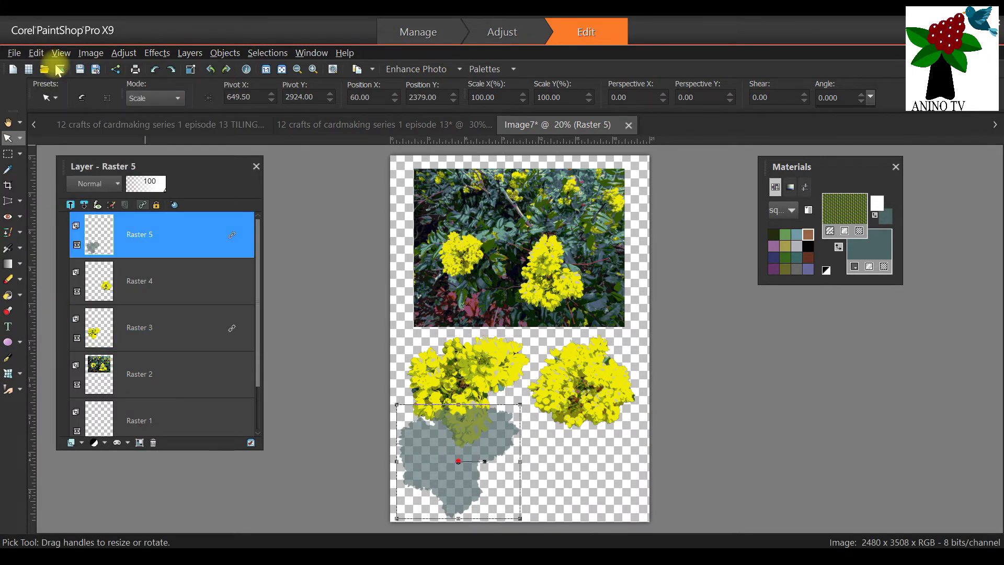
left_click(38, 54)
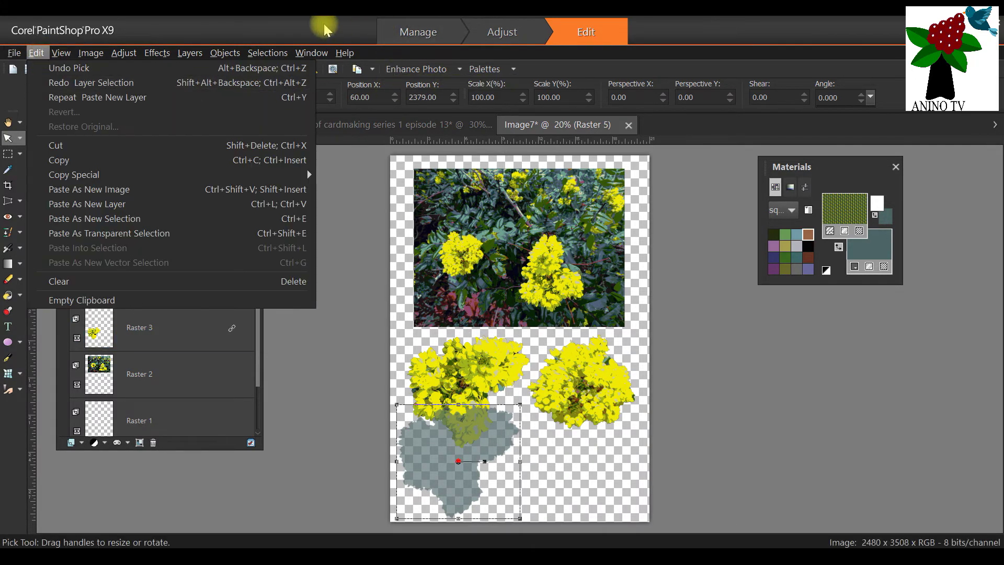
left_click(286, 197)
Hide the shadow layer Raster 5 and the flower cluster layers Raster 4 and Raster 3 on the A4 page
scroll(492, 339, "up", 1)
scroll(492, 339, "down", 1)
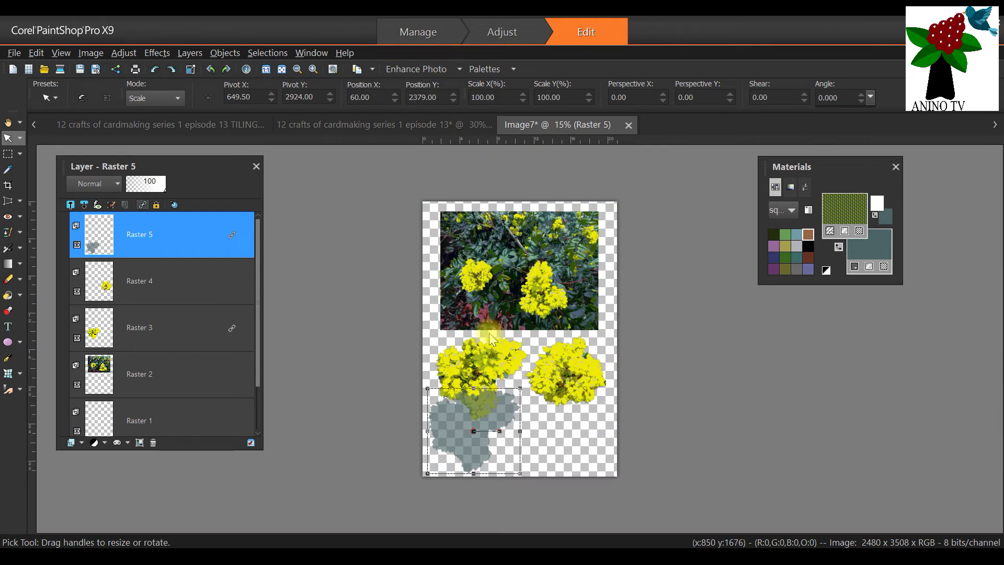
left_click(77, 244)
left_click(77, 291)
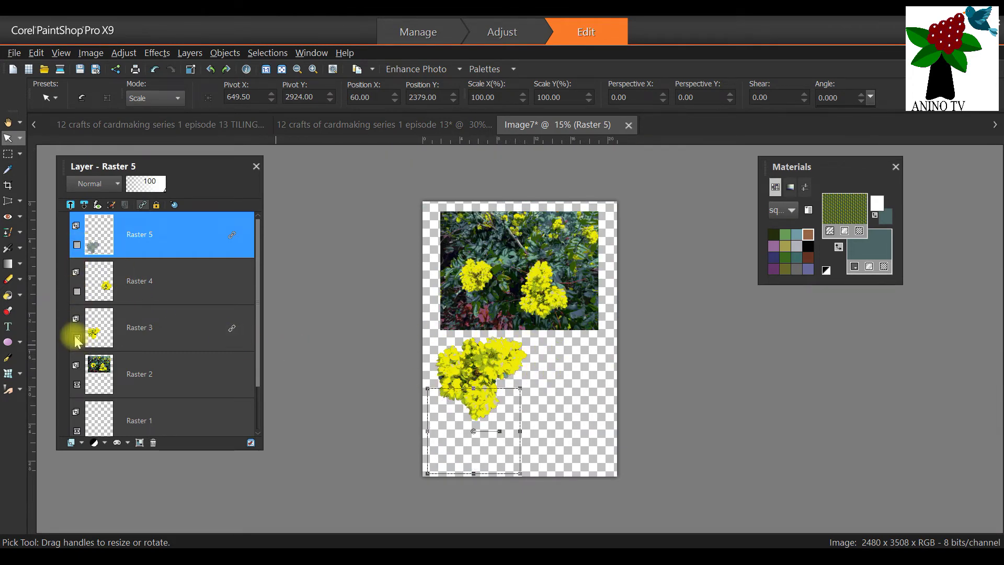
left_click(76, 338)
Delete the flower cluster layers Raster 3 and Raster 4 and the shadow layer Raster 5 from the A4 page
left_click(142, 326)
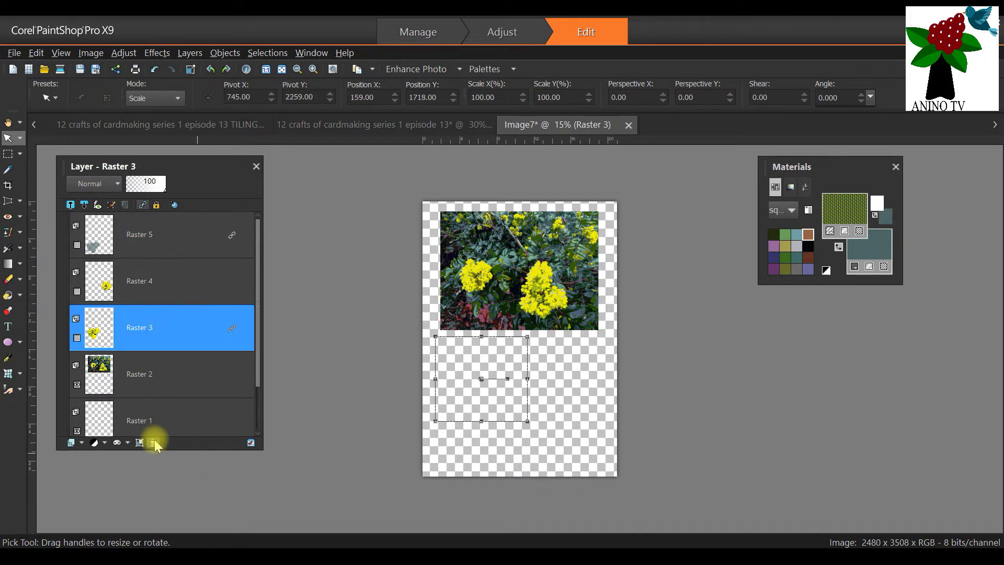
left_click(153, 443)
left_click(461, 320)
left_click(125, 281)
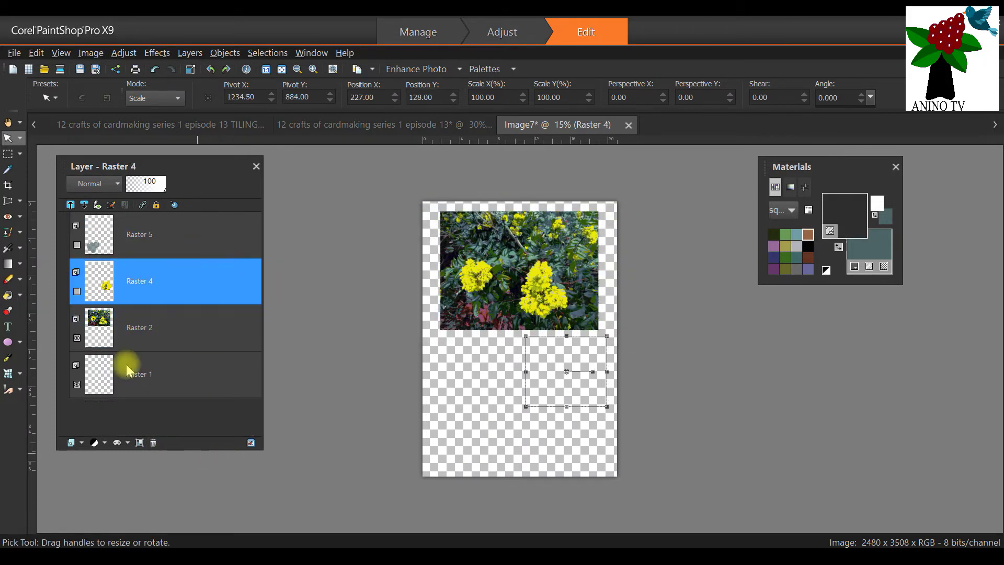
left_click(154, 443)
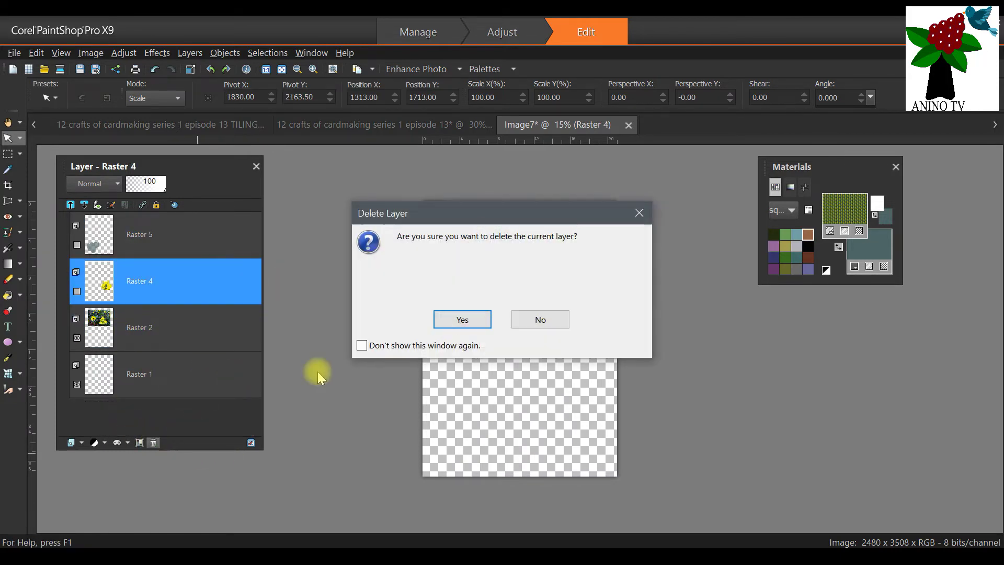
left_click(462, 319)
left_click(116, 243)
left_click(153, 443)
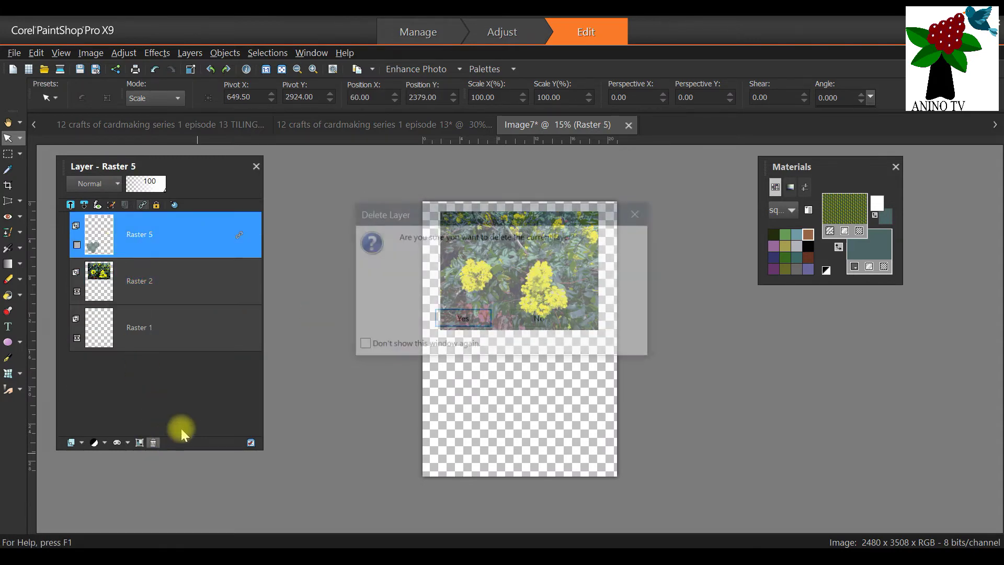
left_click(463, 319)
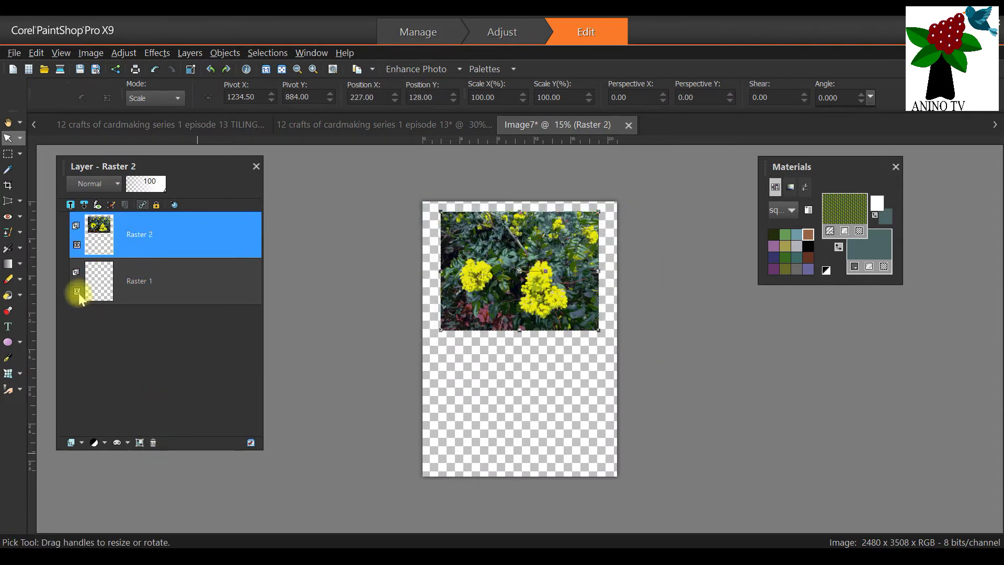
Duplicate the flower photo layer Raster 2 and place the copy below the original, at about X 227, Y 1801
right_click(158, 238)
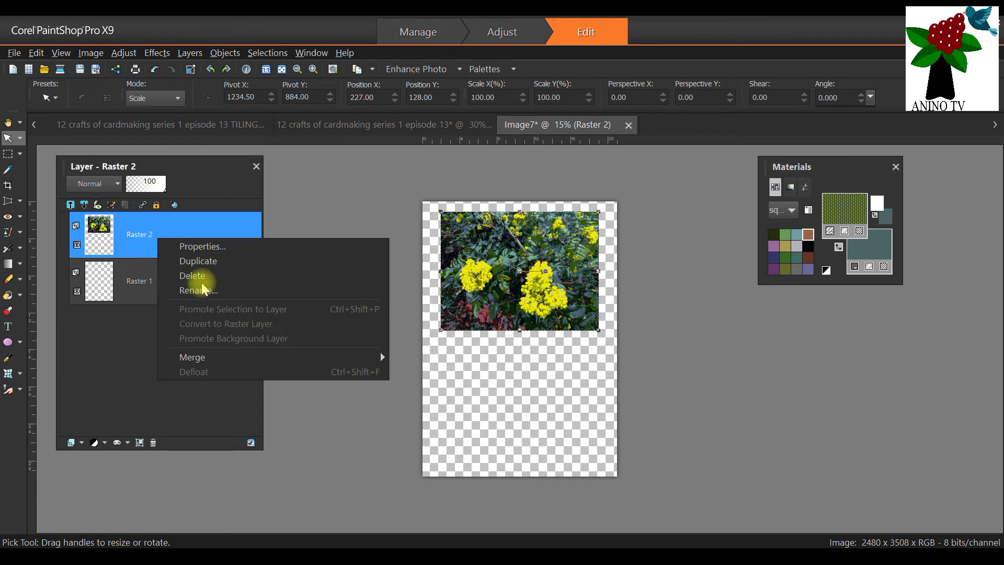
left_click(248, 261)
left_click_drag(520, 264, 519, 399)
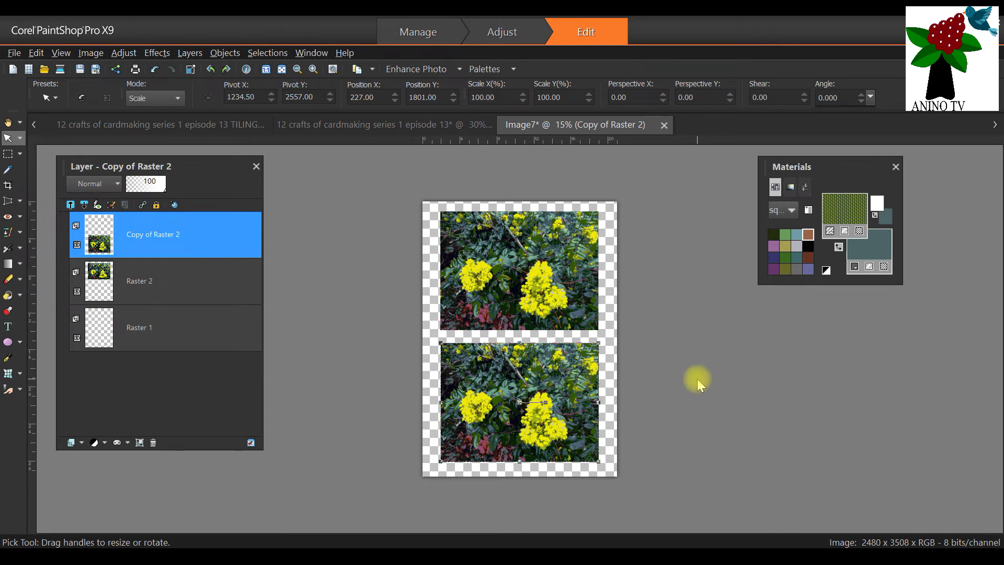
key("ctrl+alt+w")
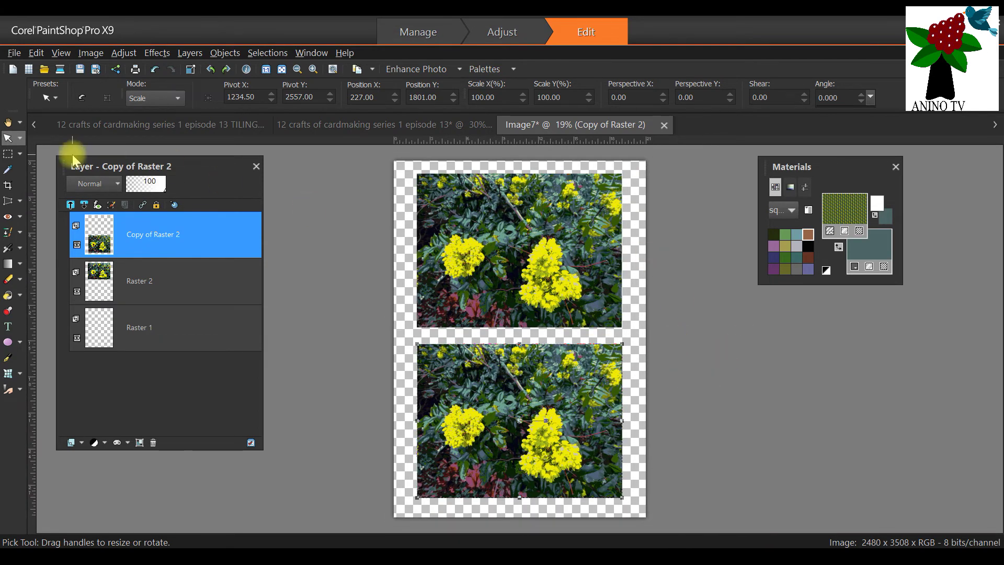
Start saving the two-photo A4 page under a new name, with JPG JPEG as the file type
left_click(14, 53)
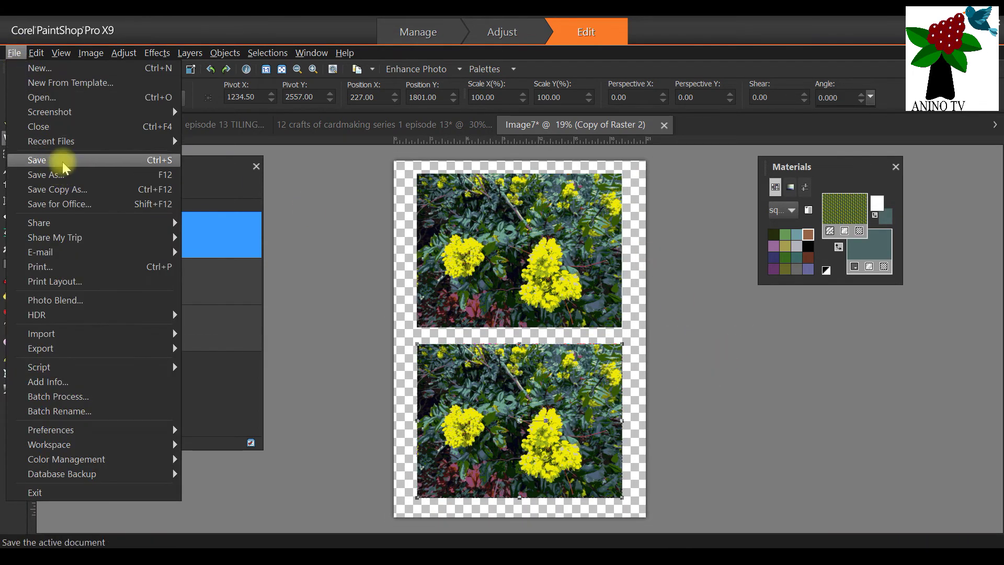
key("Escape")
key("F12")
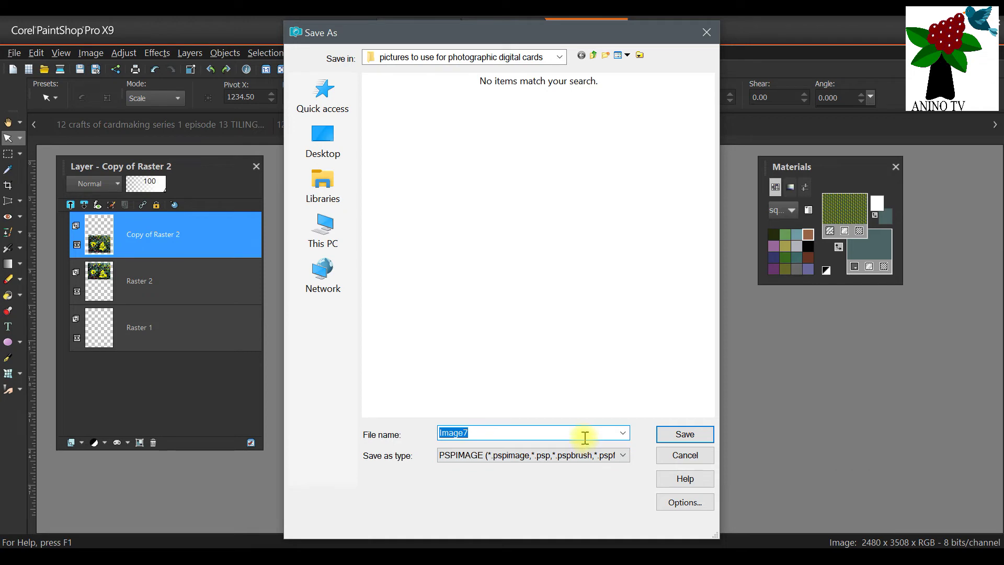
left_click(575, 455)
scroll(570, 236, "down", 1)
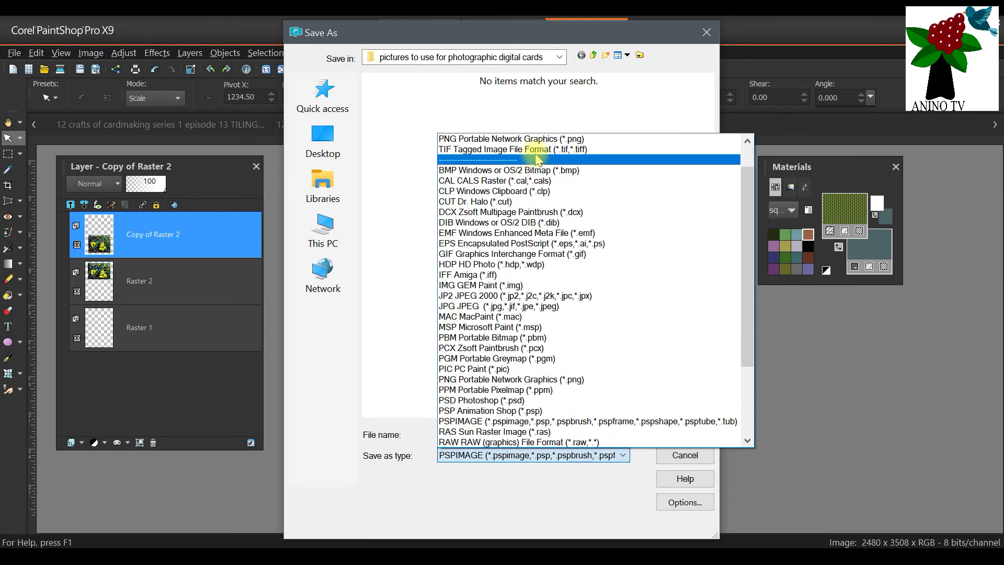
scroll(567, 215, "up", 1)
left_click(523, 149)
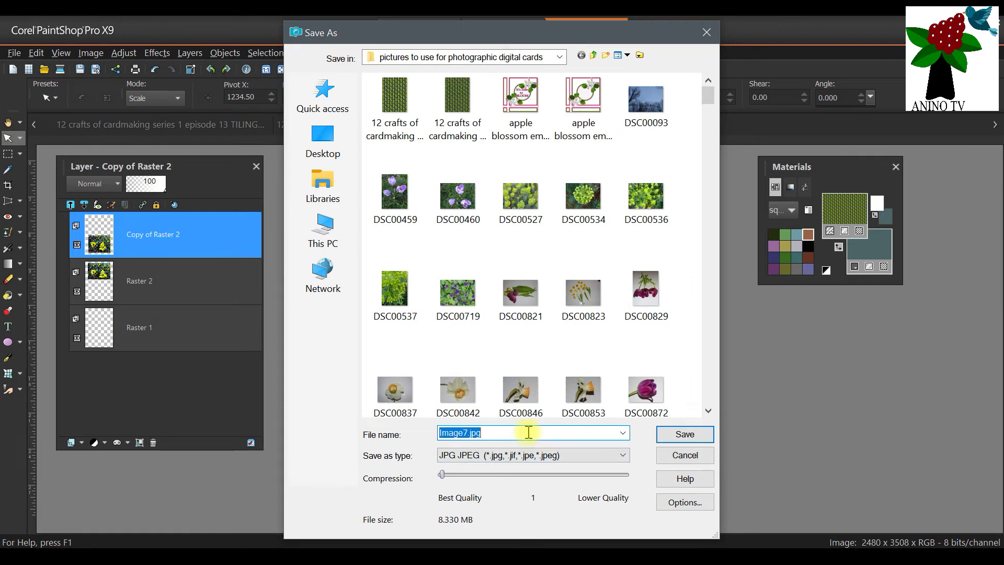
Name the file "12 crafts of cardmaking series 1 episode 13 A4 PRINT 3 TOPPER" and save it as a merged image
left_click(457, 129)
left_click(388, 174)
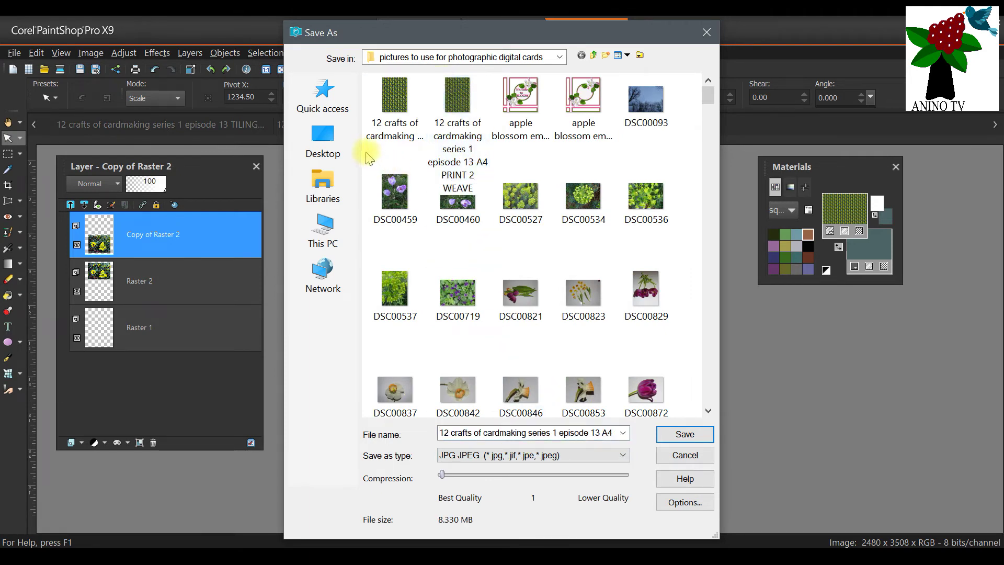
left_click(606, 436)
left_click(609, 435)
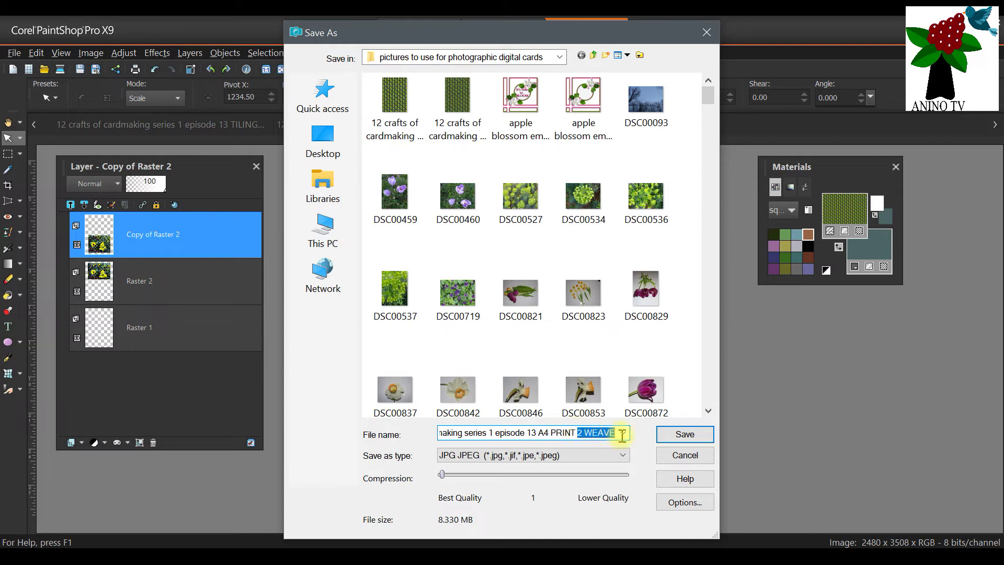
type("3 TO")
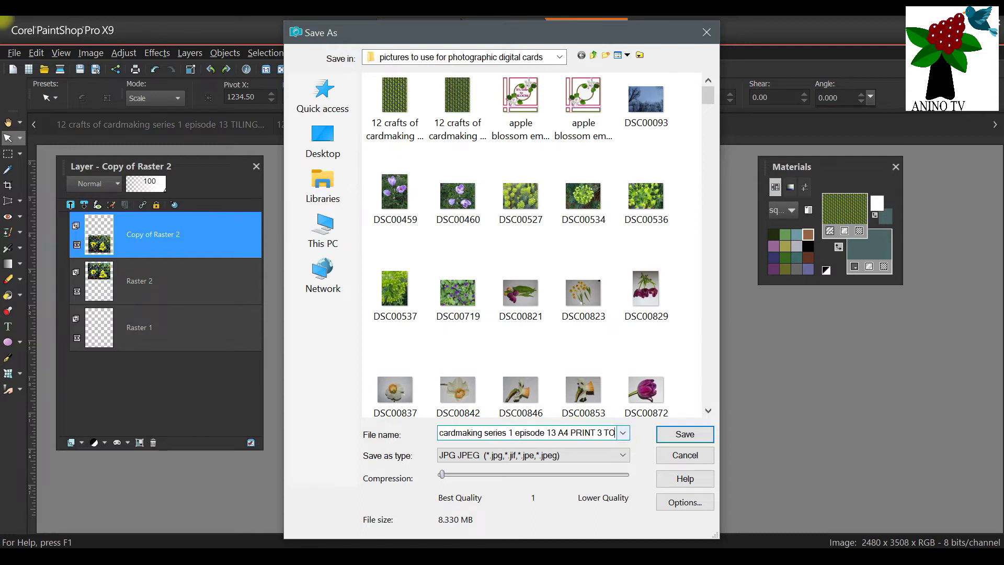
type("PPER")
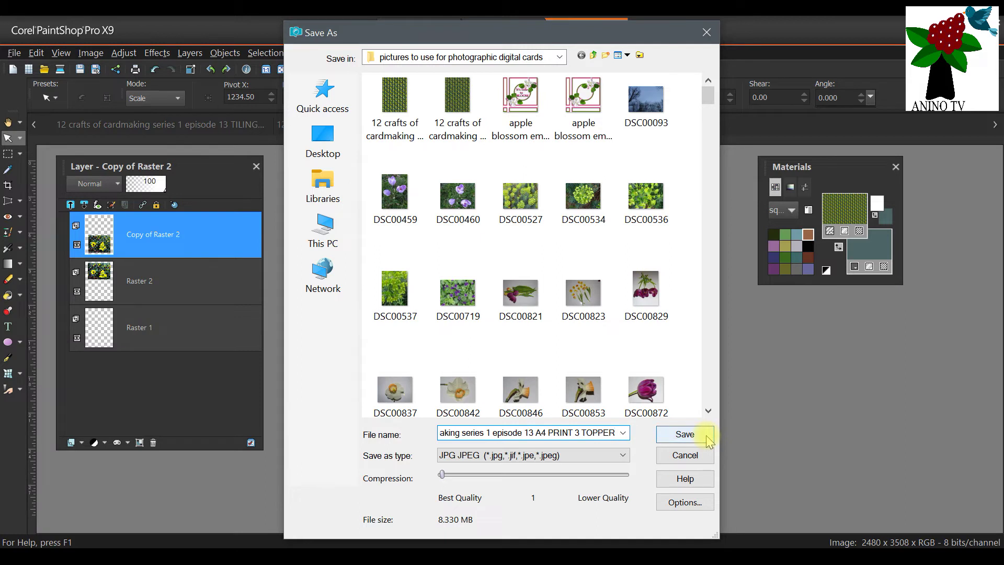
left_click(670, 439)
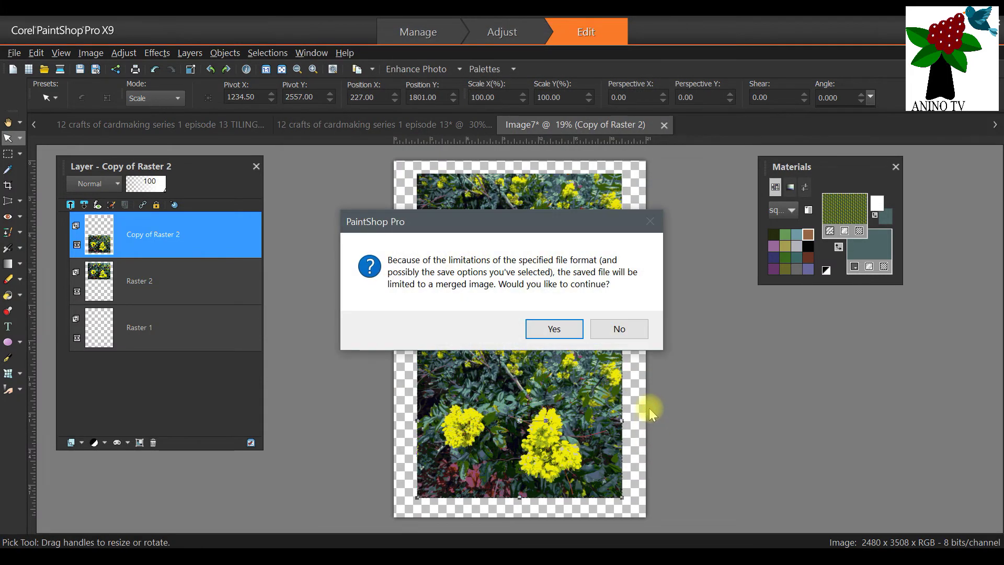
left_click(570, 324)
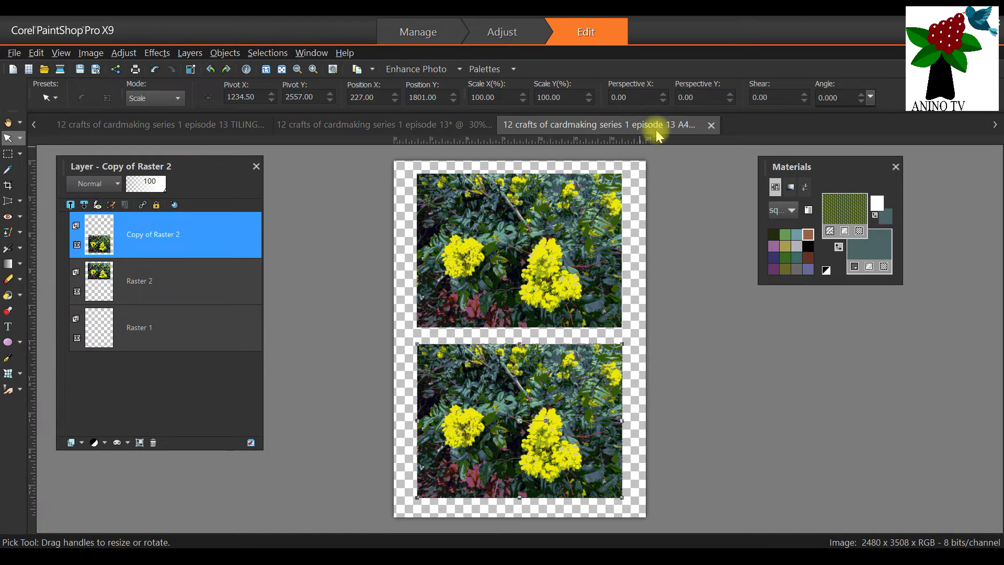
Close the saved topper page and create a new transparent raster image of 8.268 × 11.693 inches at 300 pixels/inch
left_click(711, 125)
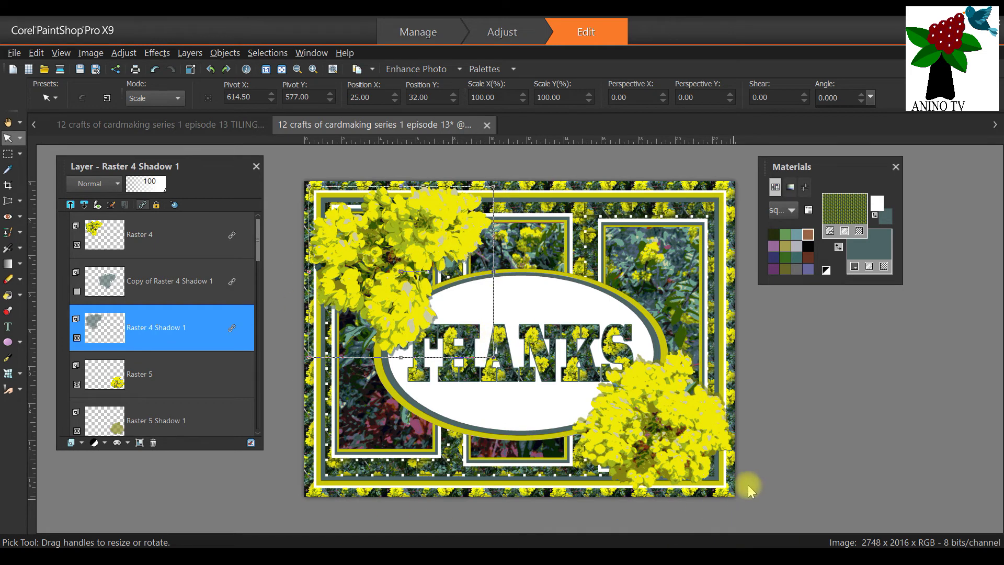
left_click(14, 53)
left_click(494, 253)
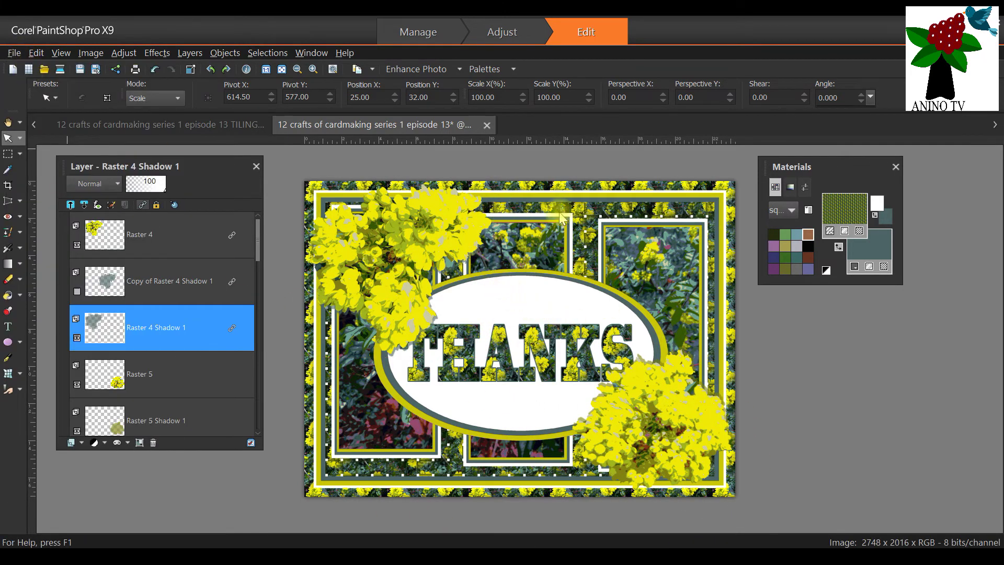
key("ctrl+n")
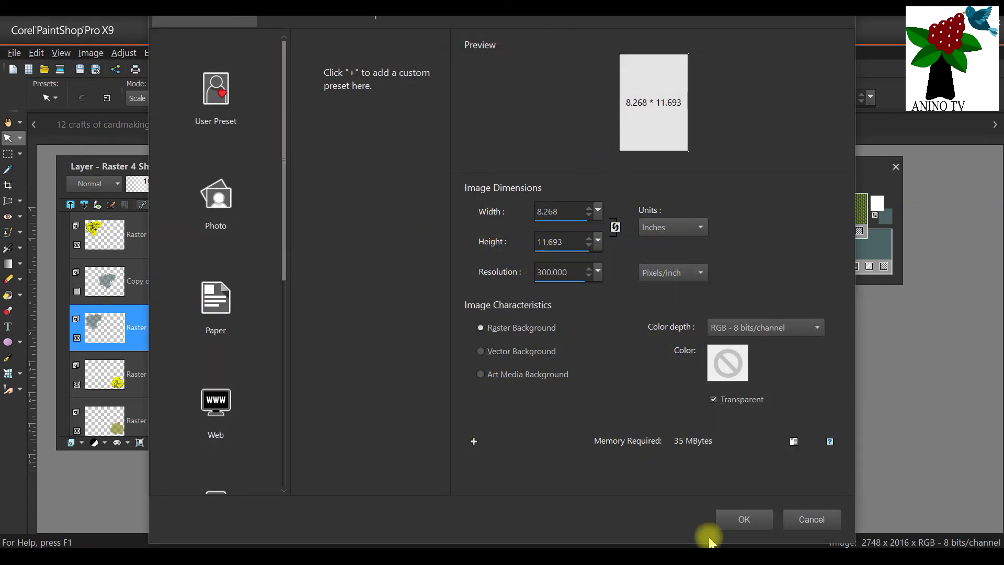
left_click(735, 520)
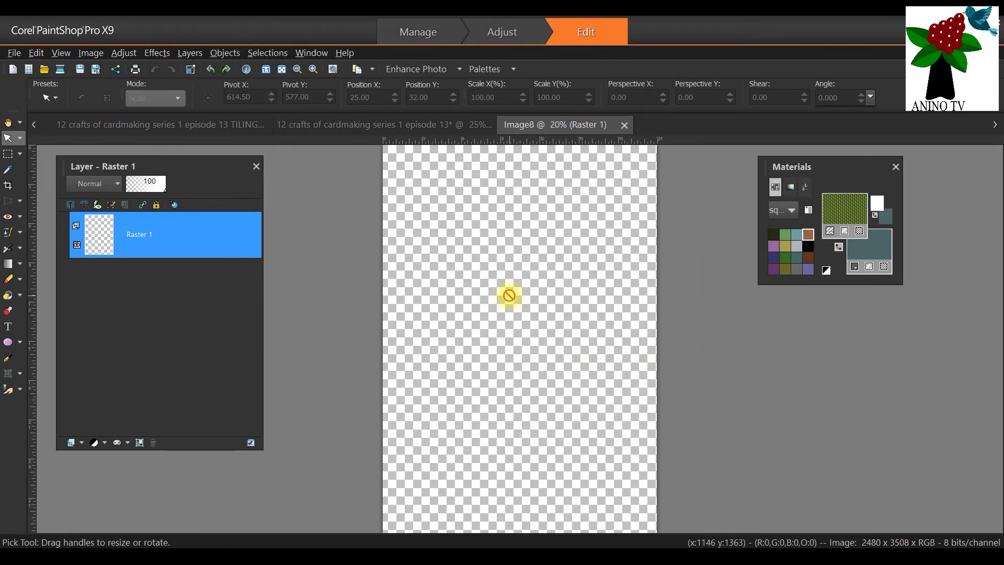
Copy the Raster 4 flower cluster from the THANKS card and paste it as a new layer on the A4 page, at about X 54, Y 63
scroll(511, 294, "down", 1)
left_click(381, 124)
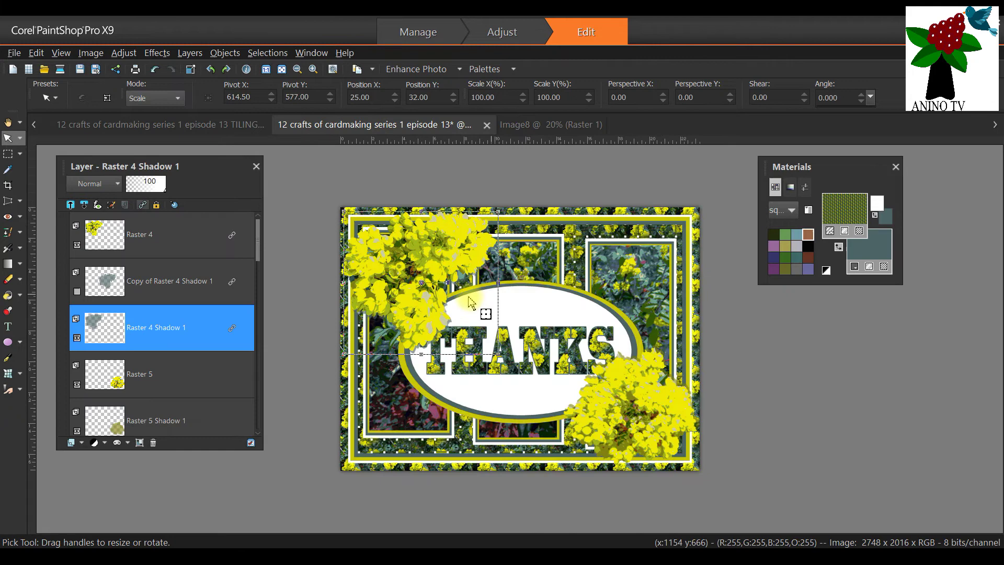
left_click(126, 238)
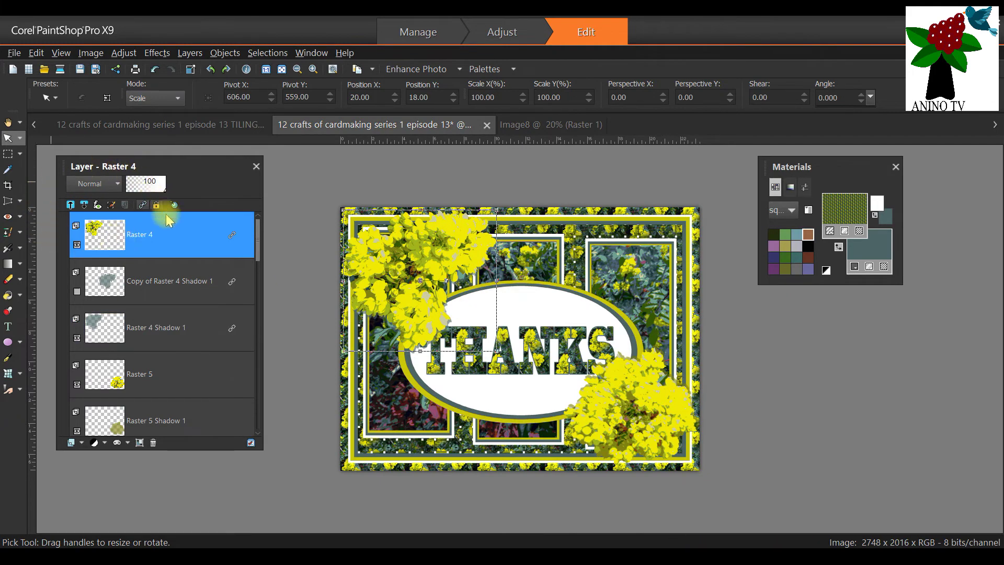
left_click(36, 53)
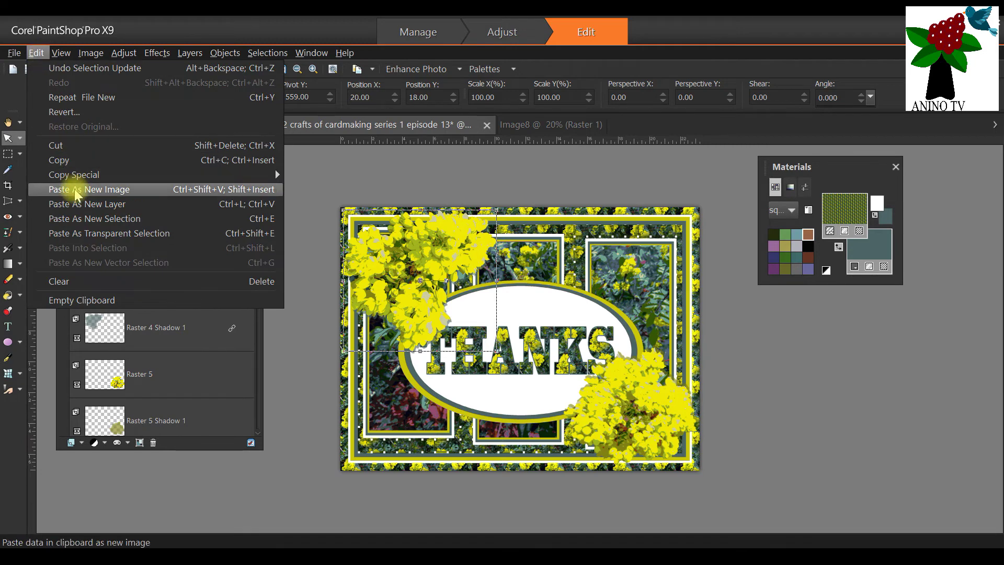
left_click(59, 161)
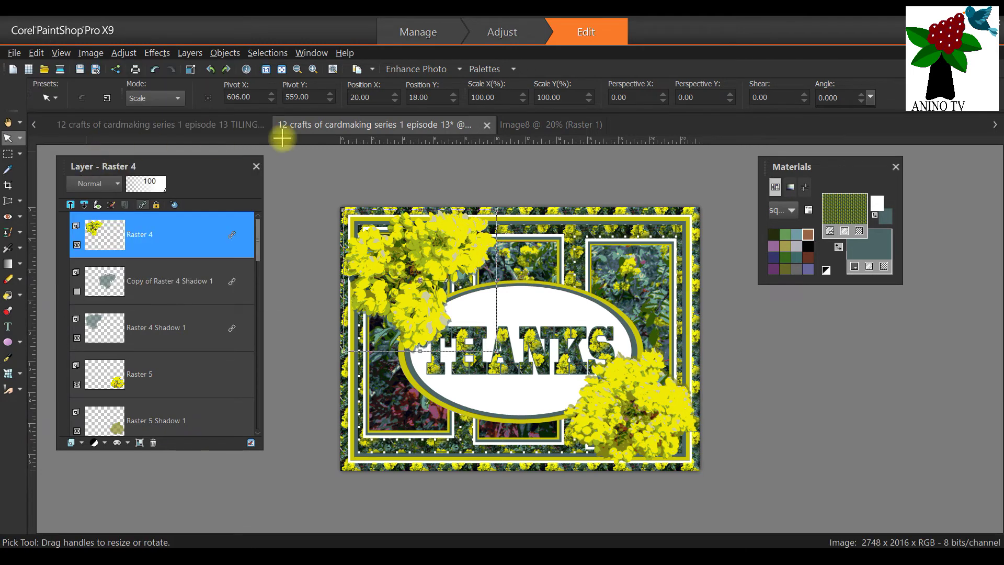
left_click(543, 128)
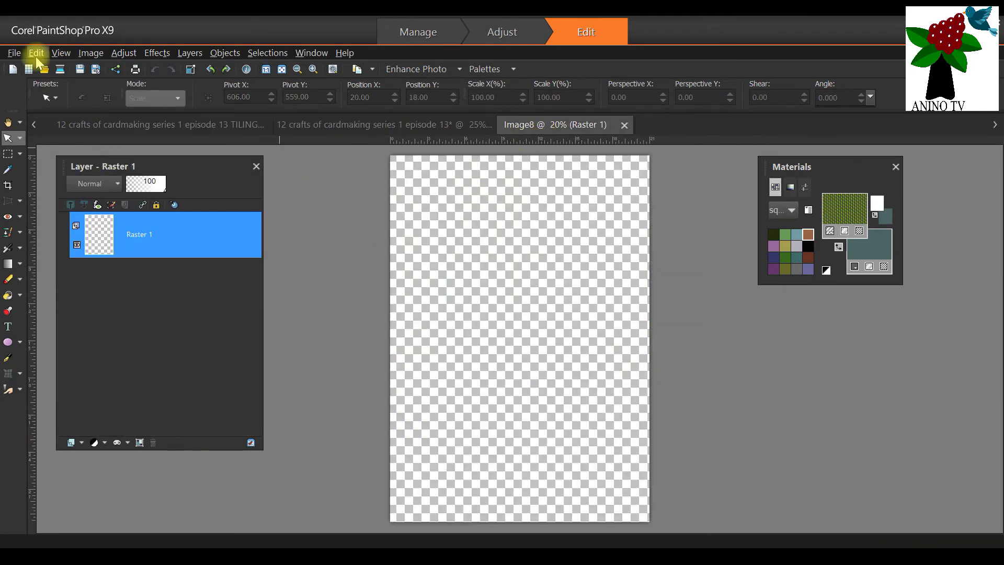
left_click(36, 53)
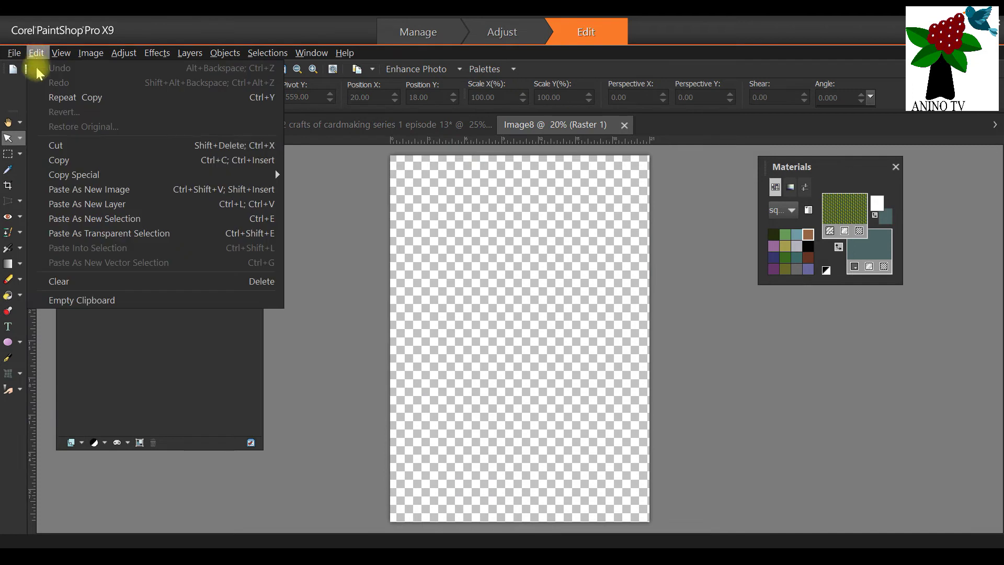
left_click(66, 203)
left_click_drag(505, 337, 443, 217)
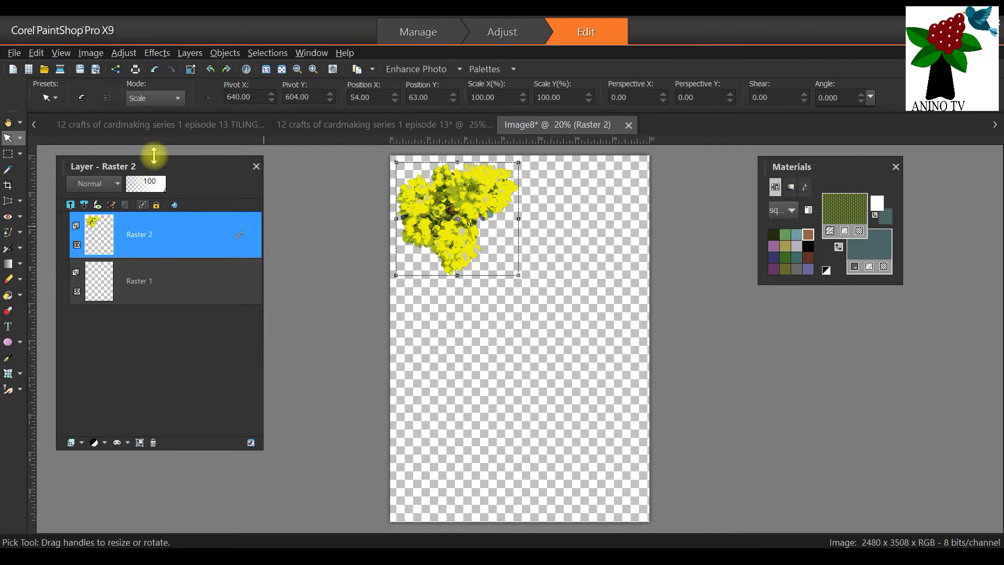
Copy the card's Raster 5 flower cluster and paste it as a new layer beside the first cluster on the A4 page, at about X 1403, Y 53
left_click(313, 123)
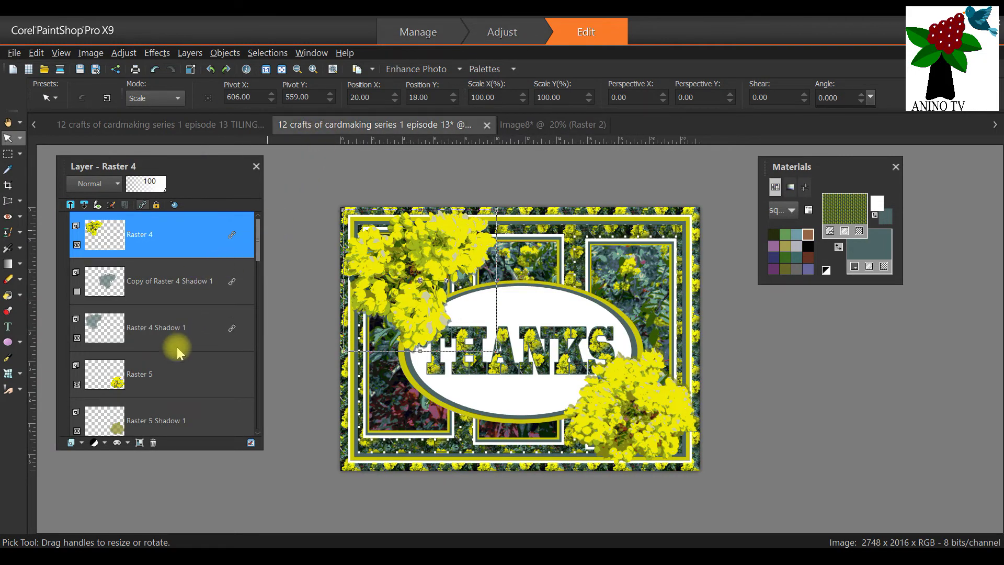
left_click(173, 379)
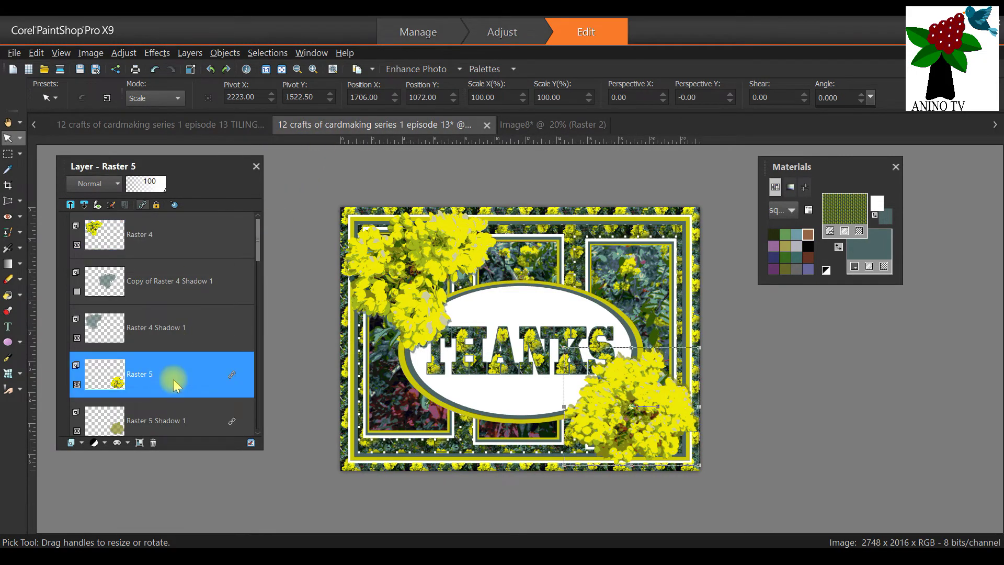
left_click(36, 52)
left_click(81, 162)
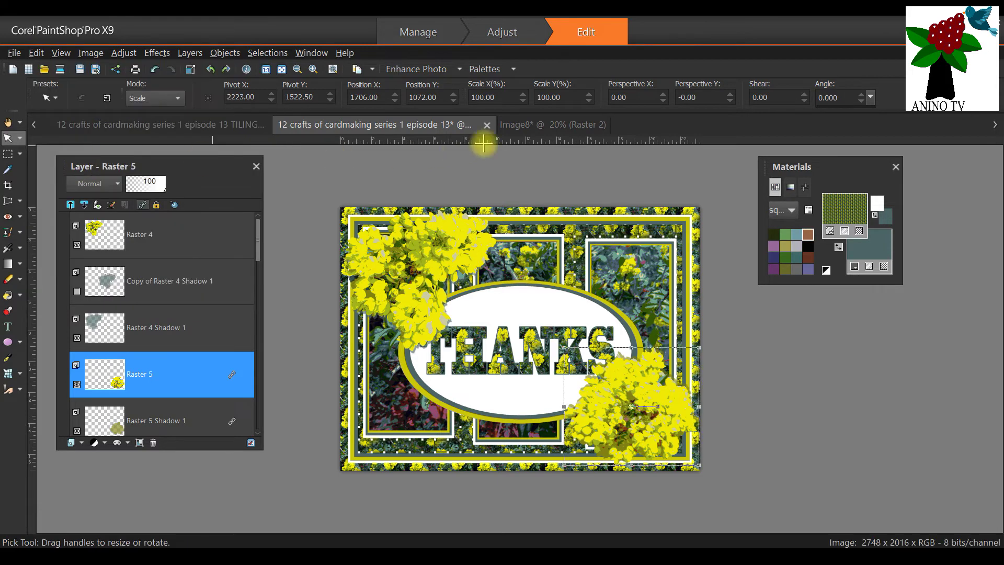
left_click(528, 124)
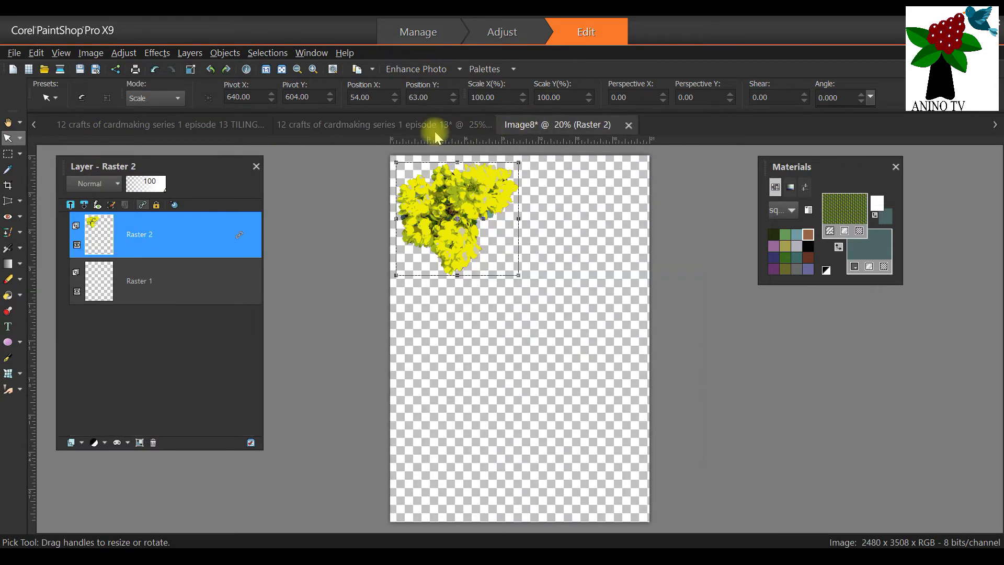
left_click(36, 53)
left_click(112, 206)
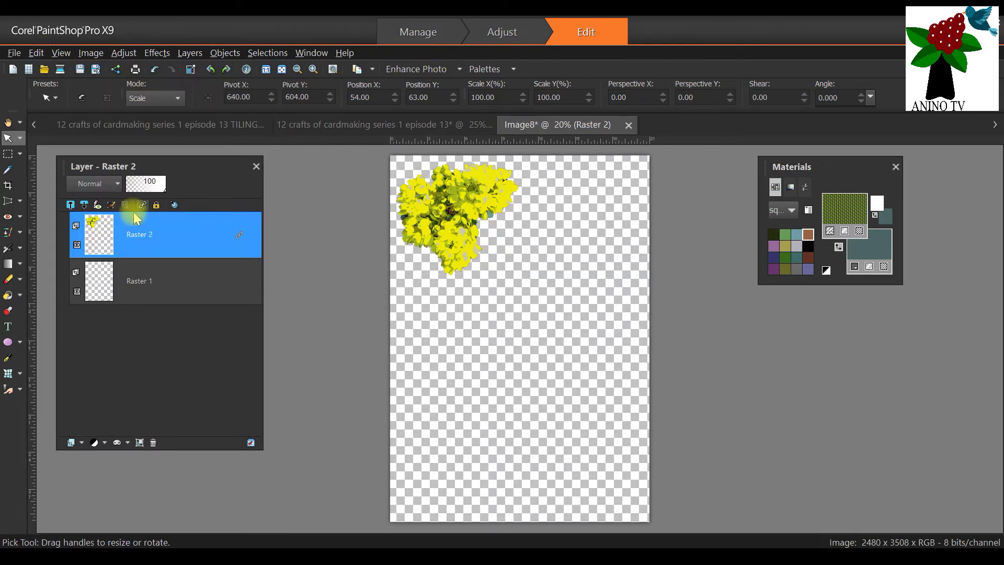
left_click_drag(483, 337, 559, 207)
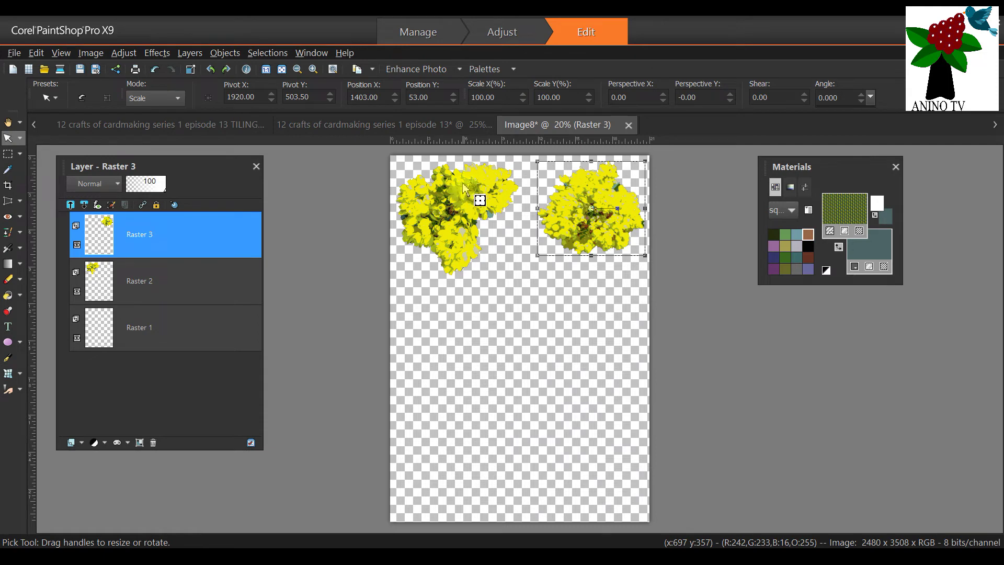
Copy the Raster 4 Shadow 1 layer from the THANKS card
left_click(429, 128)
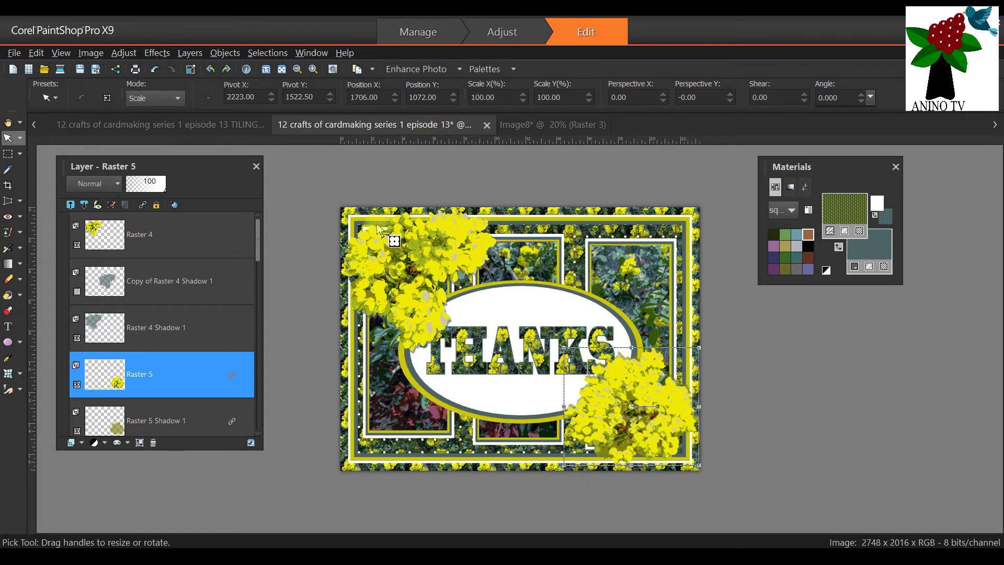
left_click(166, 285)
left_click(161, 325)
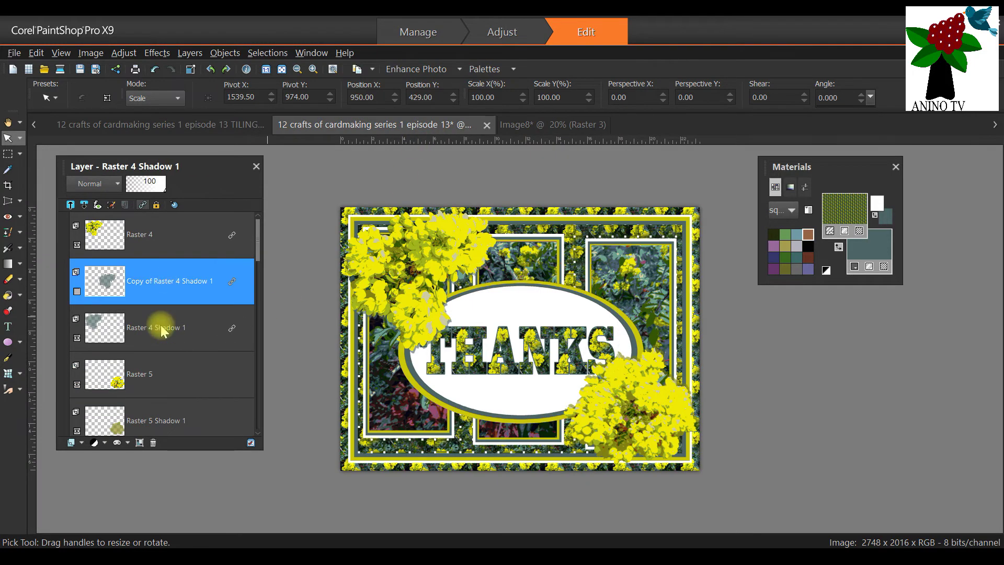
left_click(36, 54)
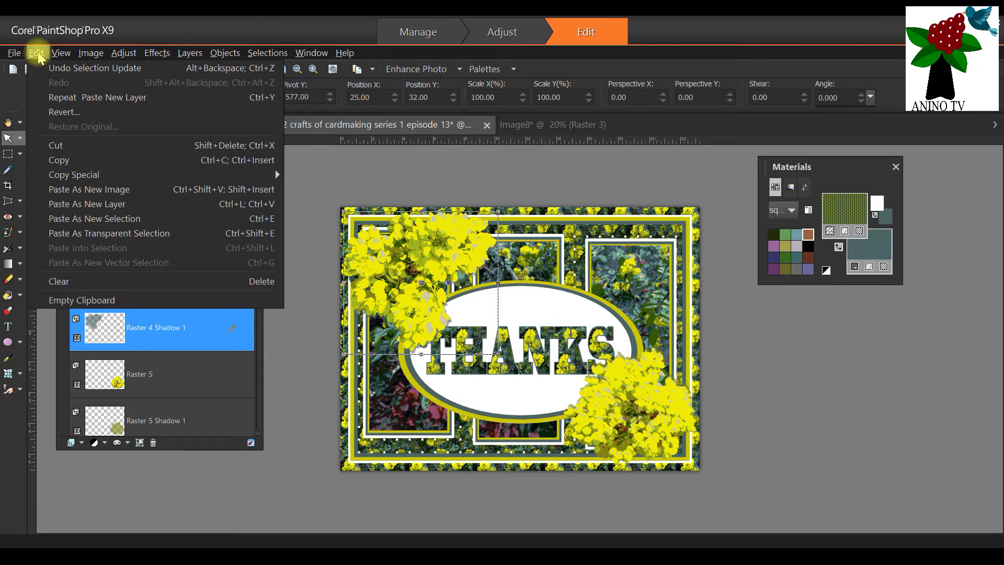
left_click(97, 164)
Paste the copied shadow as a new layer on the A4 page and place it below the first cluster, at about X 60, Y 1179
left_click(528, 126)
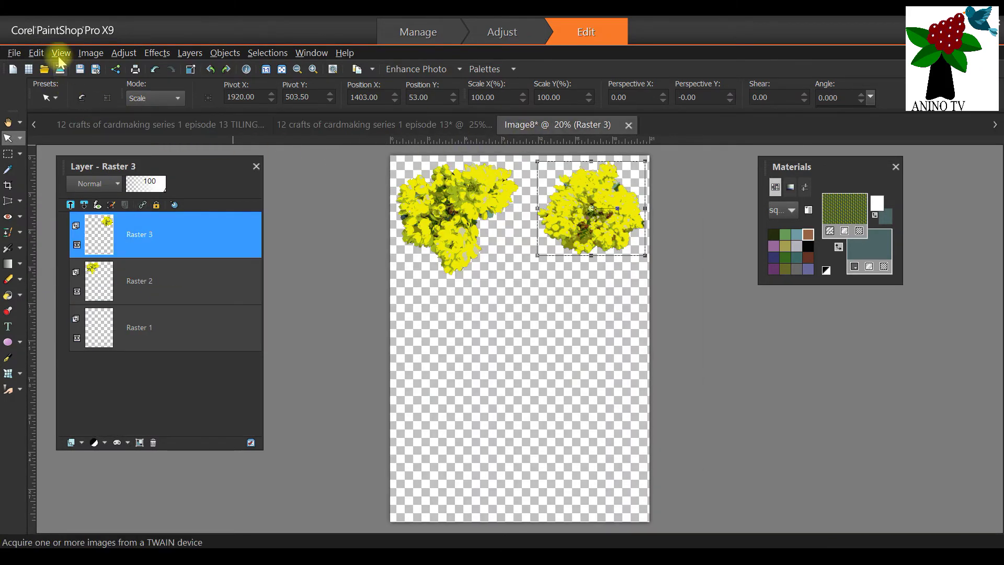
left_click(35, 53)
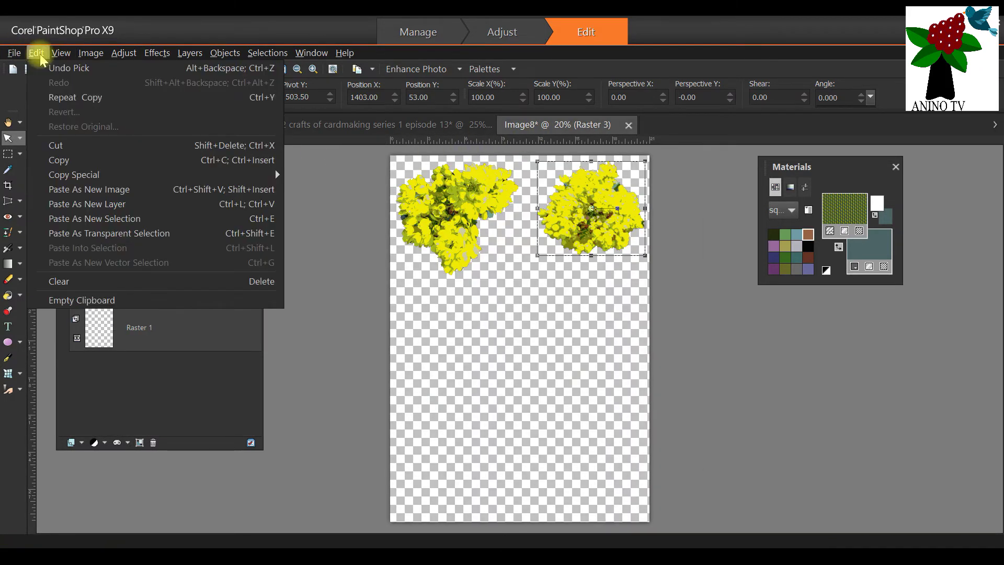
left_click(141, 206)
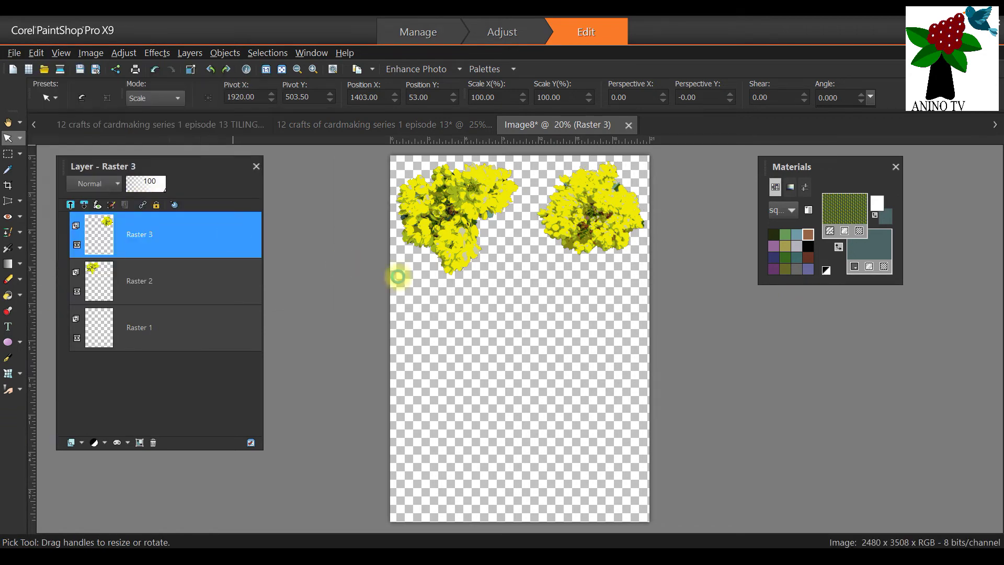
left_click(466, 332)
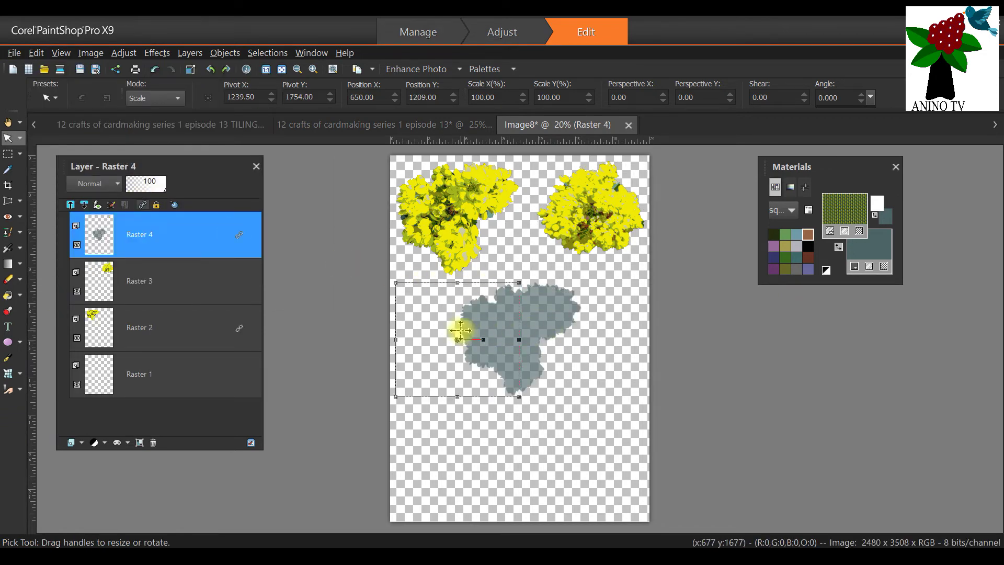
left_click_drag(460, 330, 396, 327)
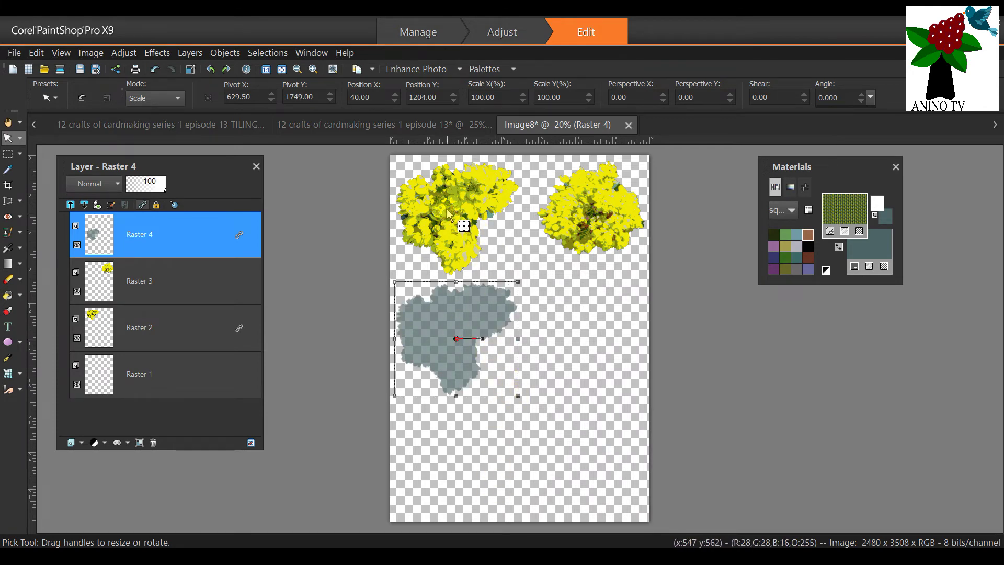
left_click_drag(449, 325, 450, 322)
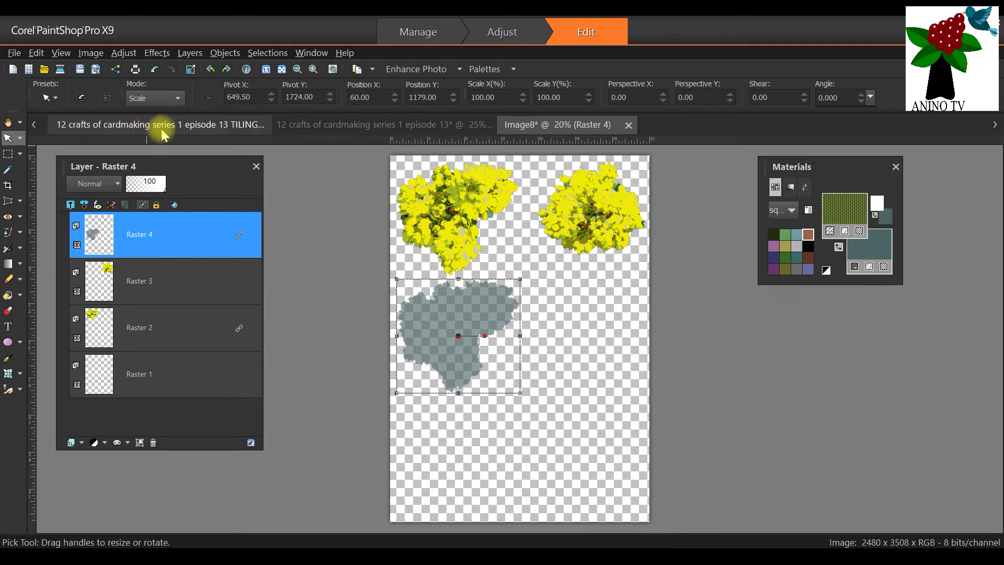
Copy the Raster 5 Shadow 1 layer from the THANKS card
left_click(383, 128)
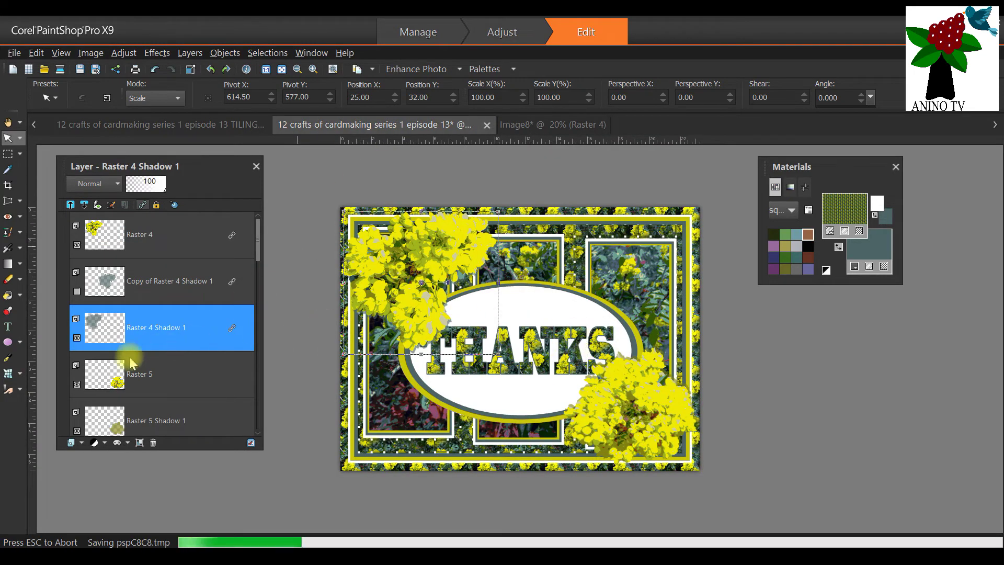
scroll(162, 423, "down", 2)
left_click(162, 422)
left_click(166, 330)
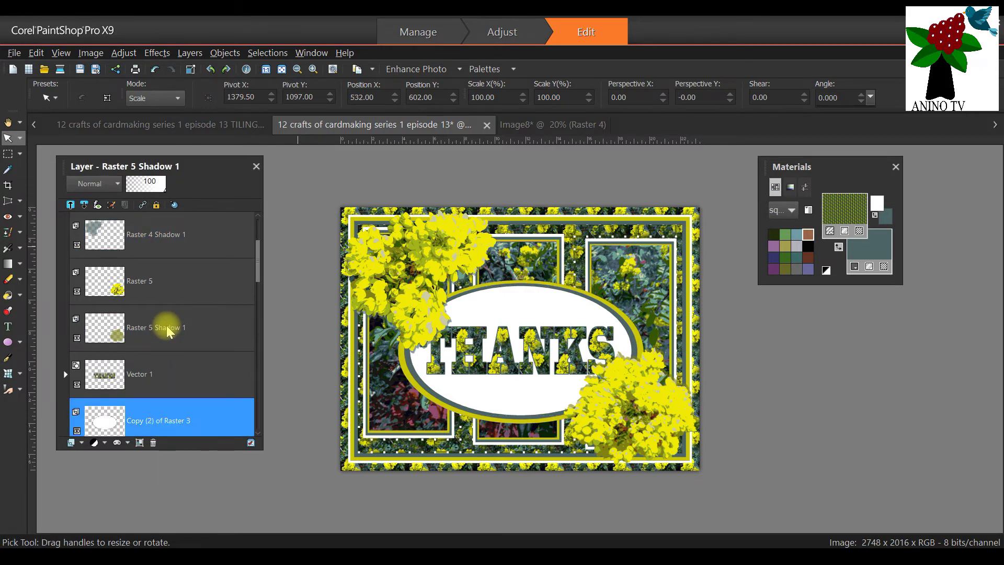
left_click(36, 52)
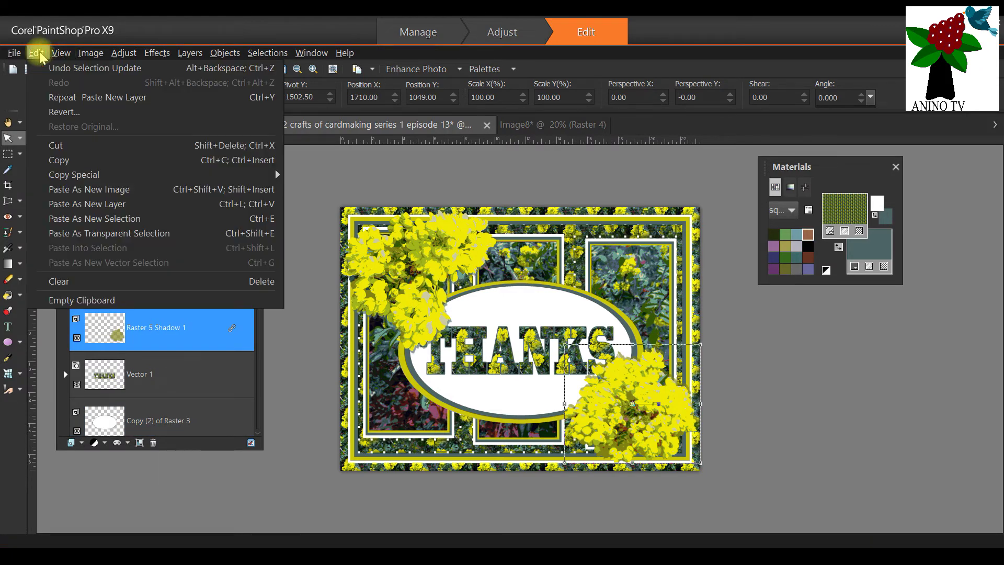
left_click(79, 158)
Paste the olive shadow as a new layer on the A4 page and place it below the second flower cluster, at about X 1359, Y 970
left_click(528, 124)
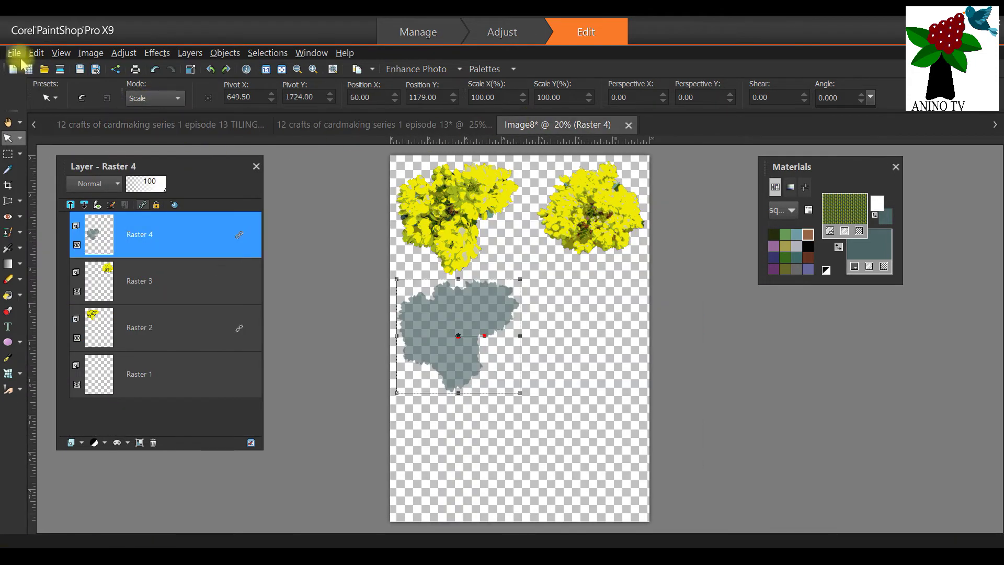
left_click(46, 53)
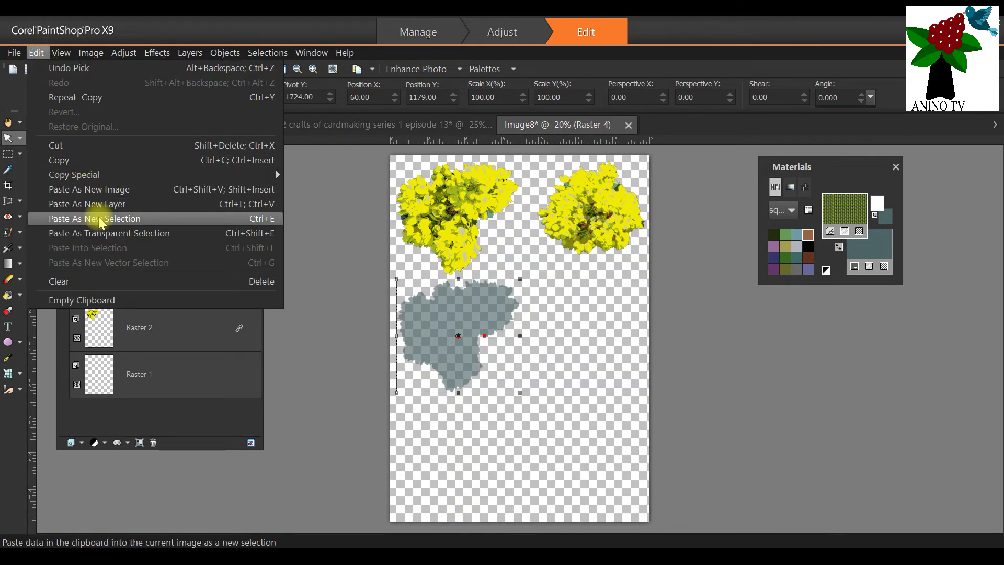
left_click(110, 204)
left_click_drag(448, 303, 575, 313)
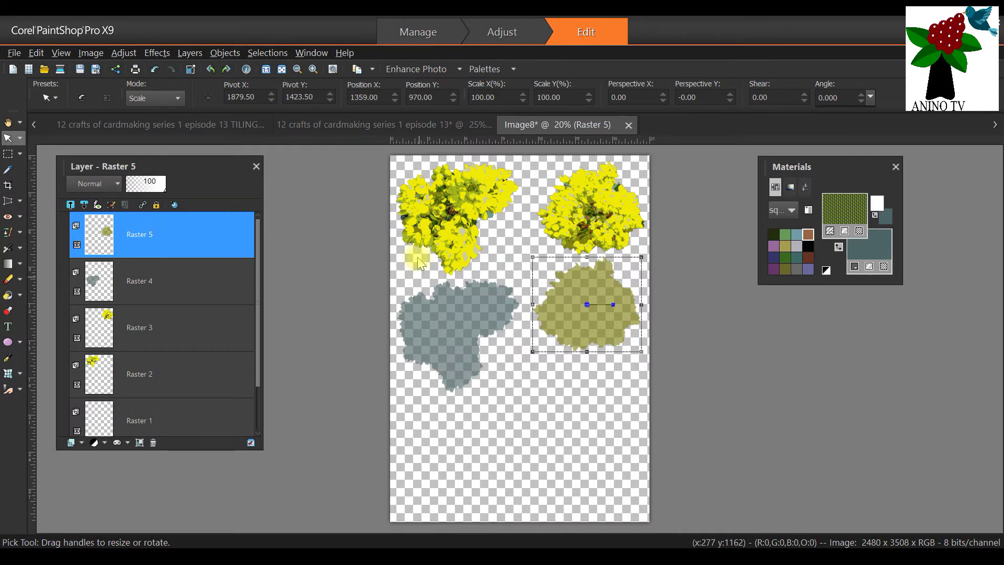
Duplicate the Raster 2 flower cluster and place the copy below the grey-blue shadow, at about X 54, Y 2327
scroll(490, 262, "up", 1)
scroll(490, 262, "down", 1)
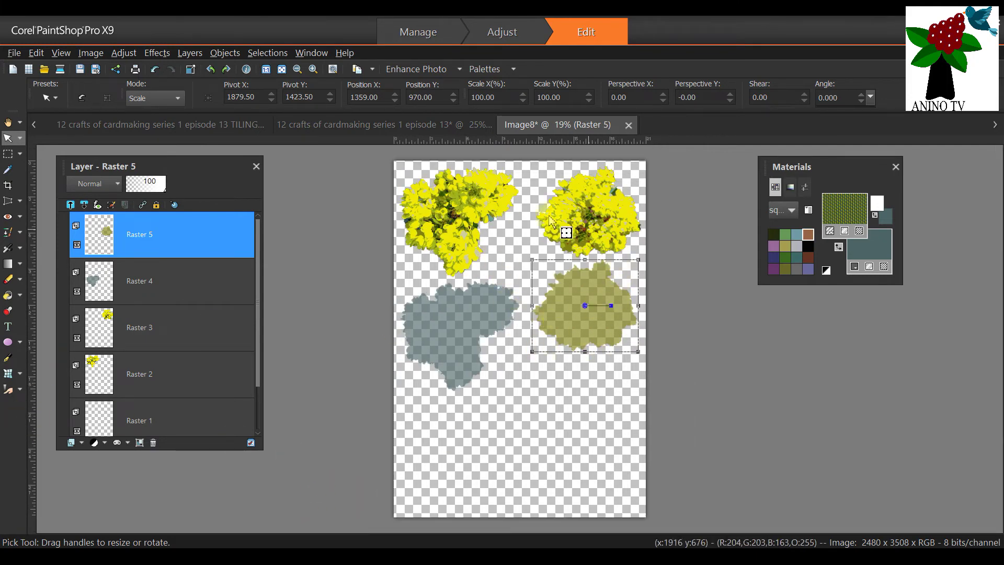
left_click(457, 220)
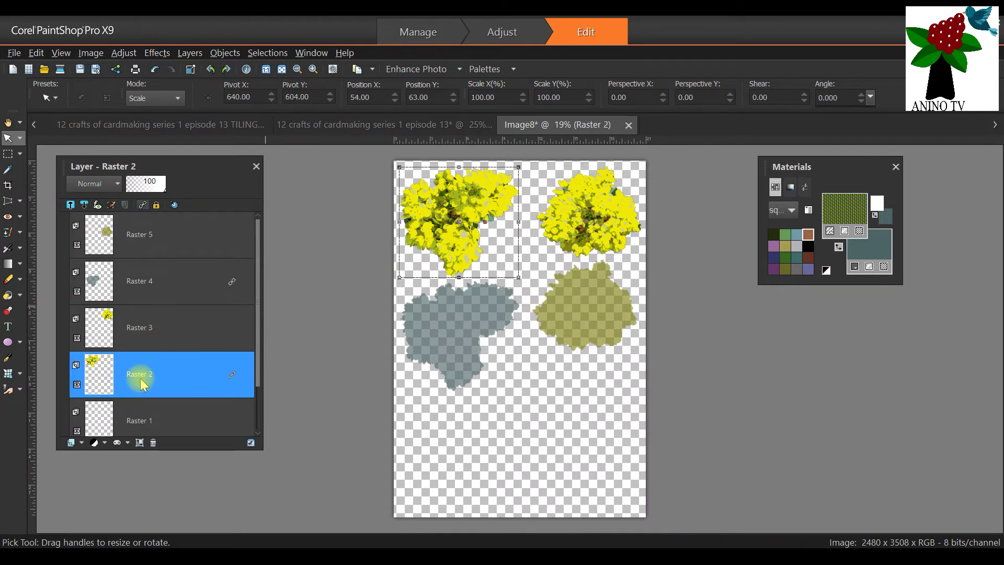
right_click(142, 385)
left_click(251, 403)
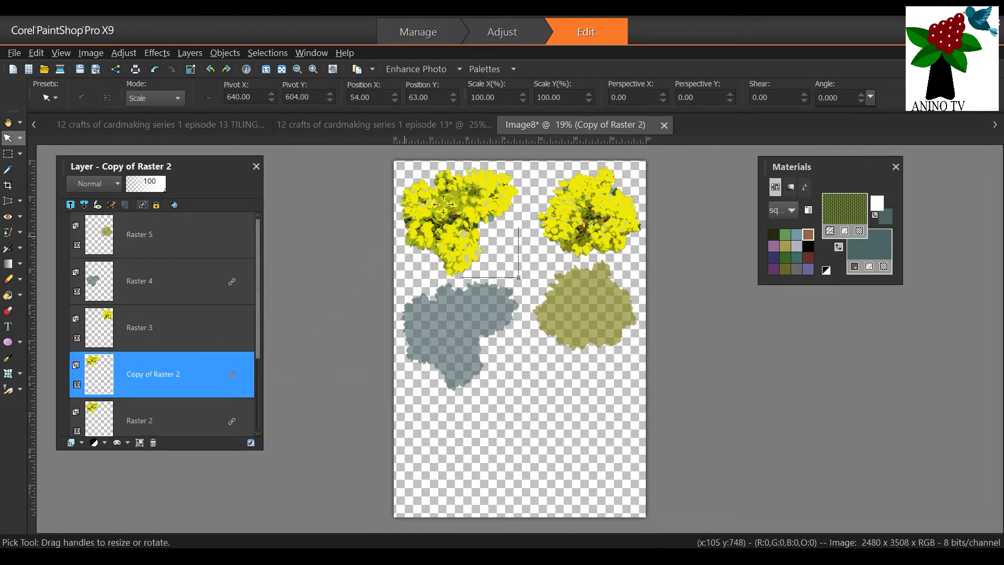
left_click_drag(458, 223, 456, 451)
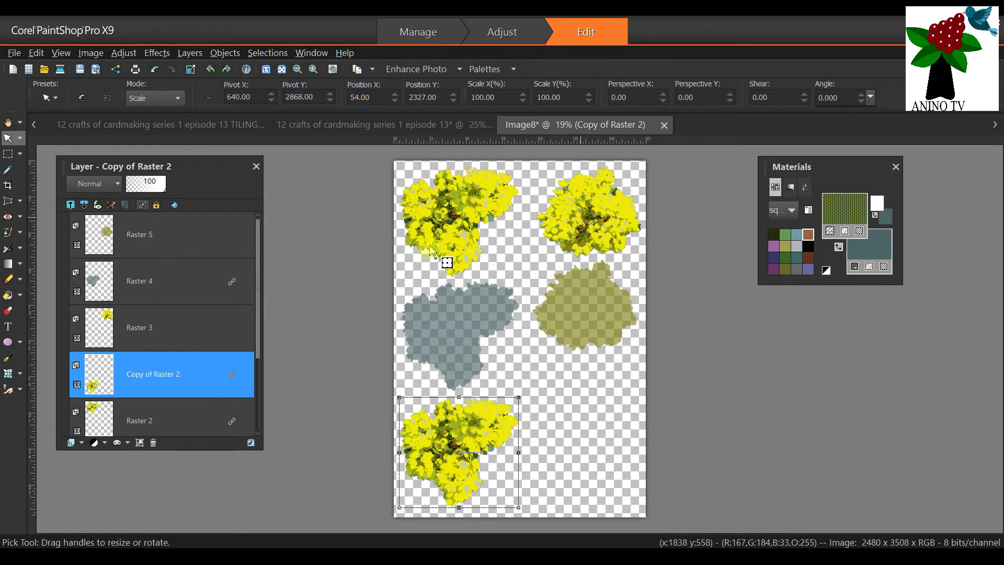
Duplicate the Raster 3 flower cluster and place the copy below the olive shadow, at about X 1331, Y 1884
left_click(157, 328)
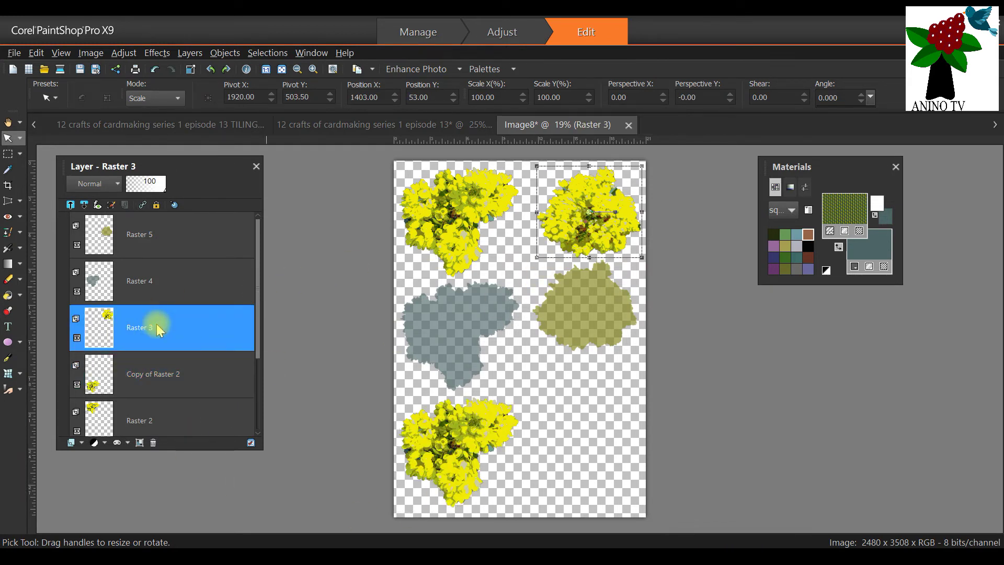
right_click(156, 328)
left_click(217, 347)
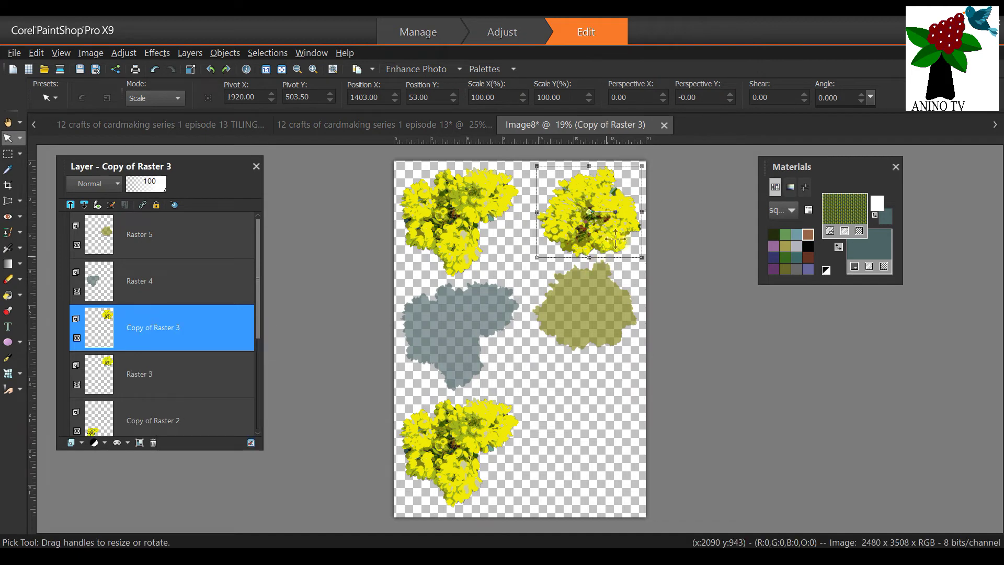
left_click_drag(601, 212, 589, 396)
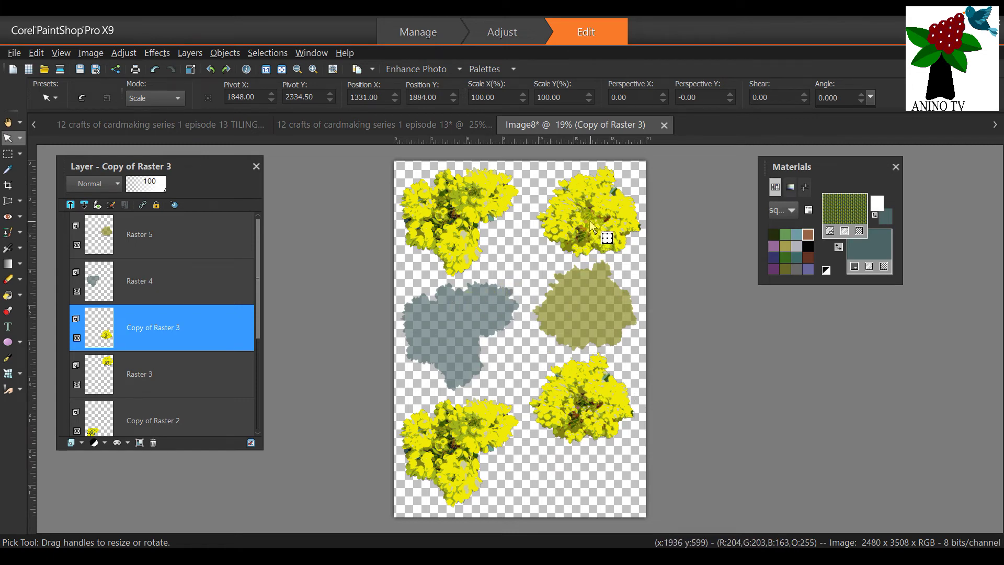
left_click(590, 224)
left_click(587, 305)
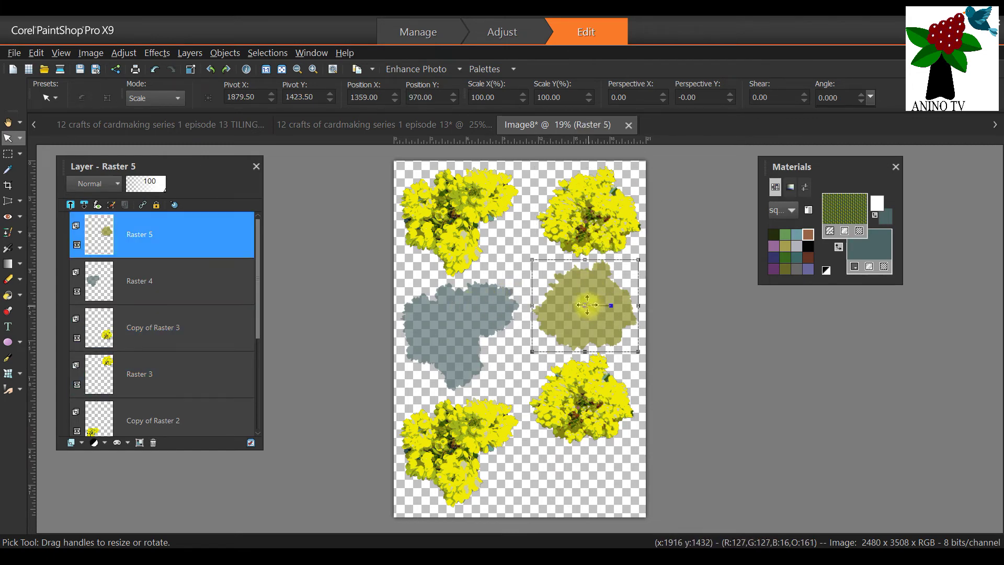
left_click(599, 407)
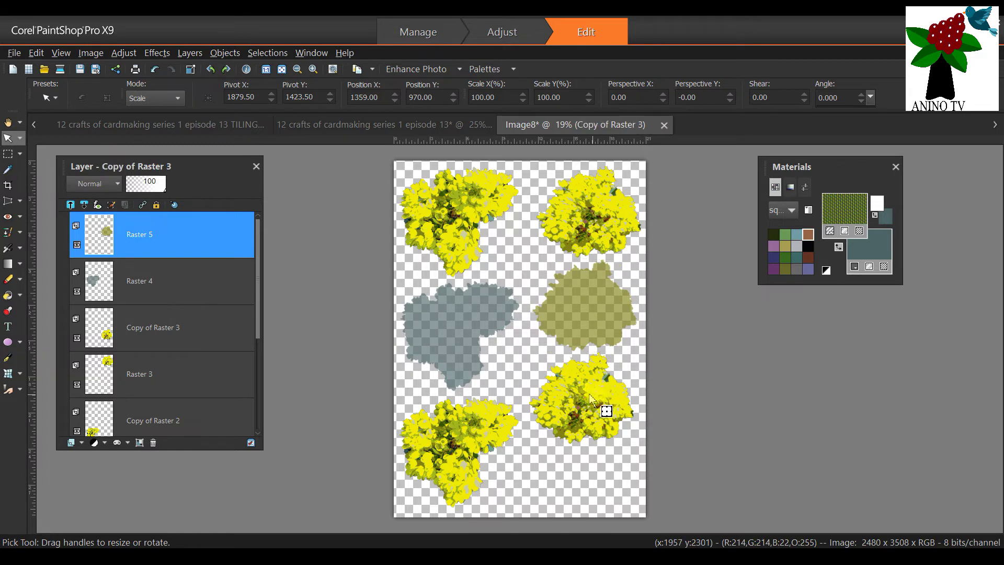
left_click(461, 457)
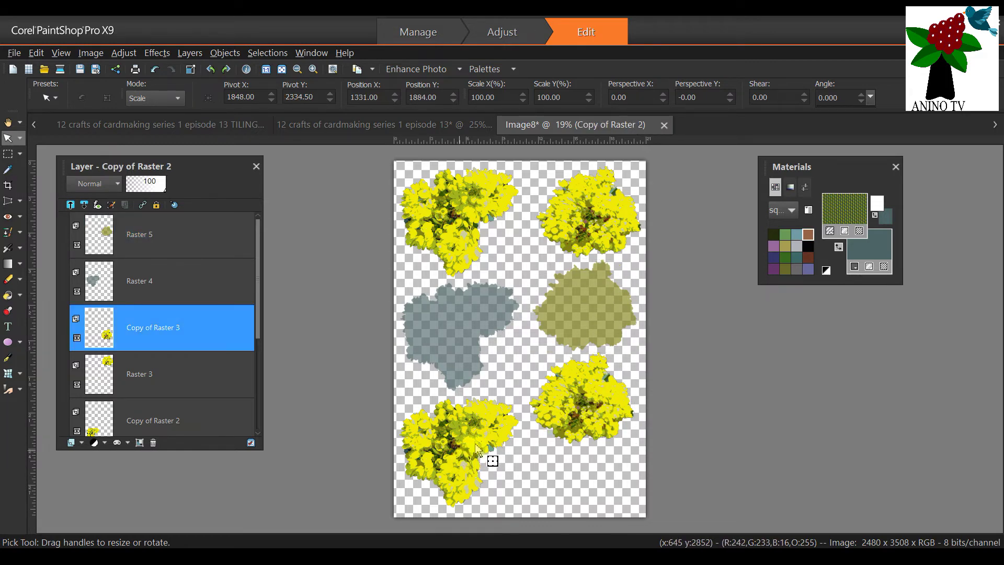
Duplicate the Copy of Raster 3 flower cluster, place the duplicate below it, and rotate the duplicate about 224°
left_click(596, 415)
left_click(234, 338)
right_click(211, 329)
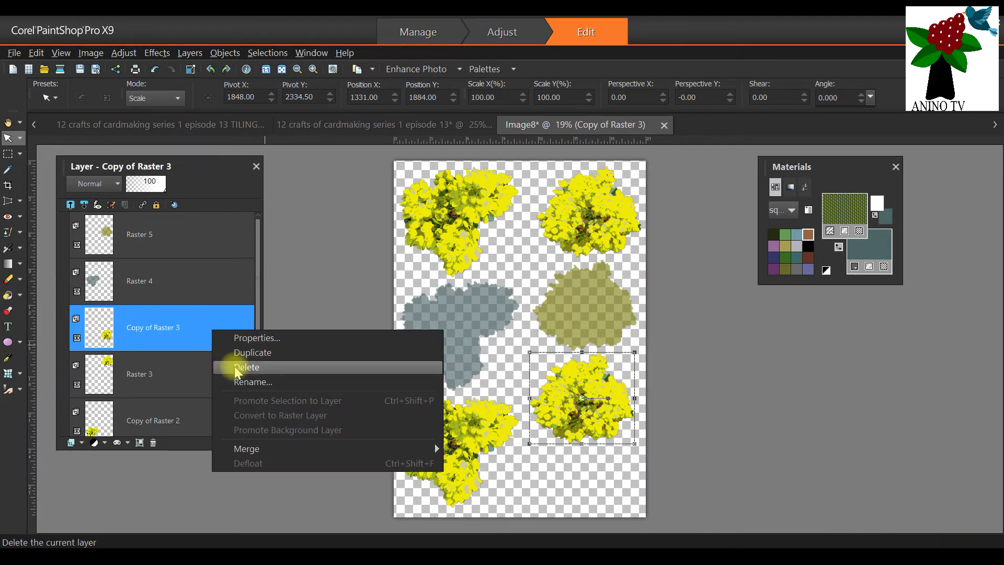
left_click(261, 348)
left_click_drag(579, 400, 557, 475)
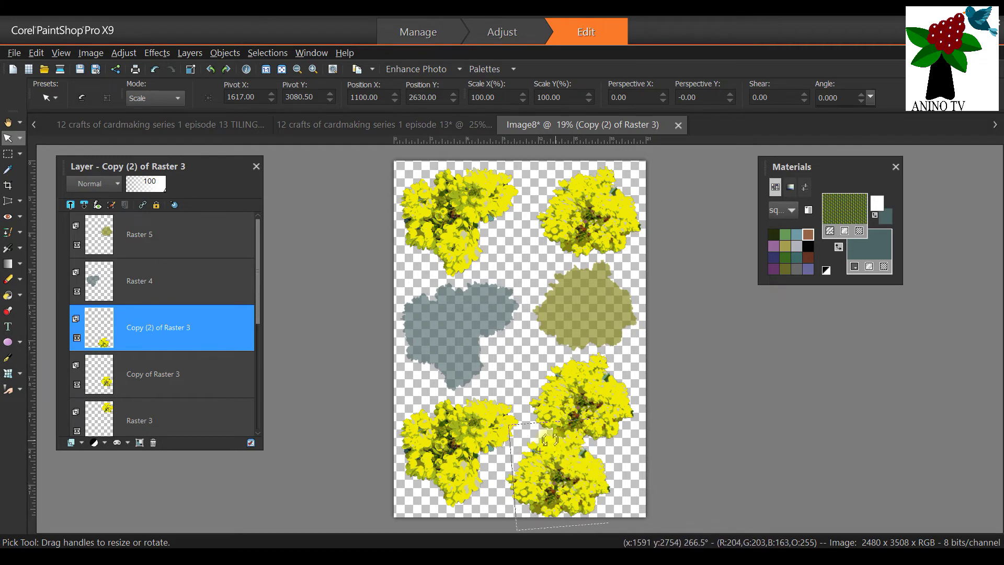
left_click_drag(537, 434, 593, 405)
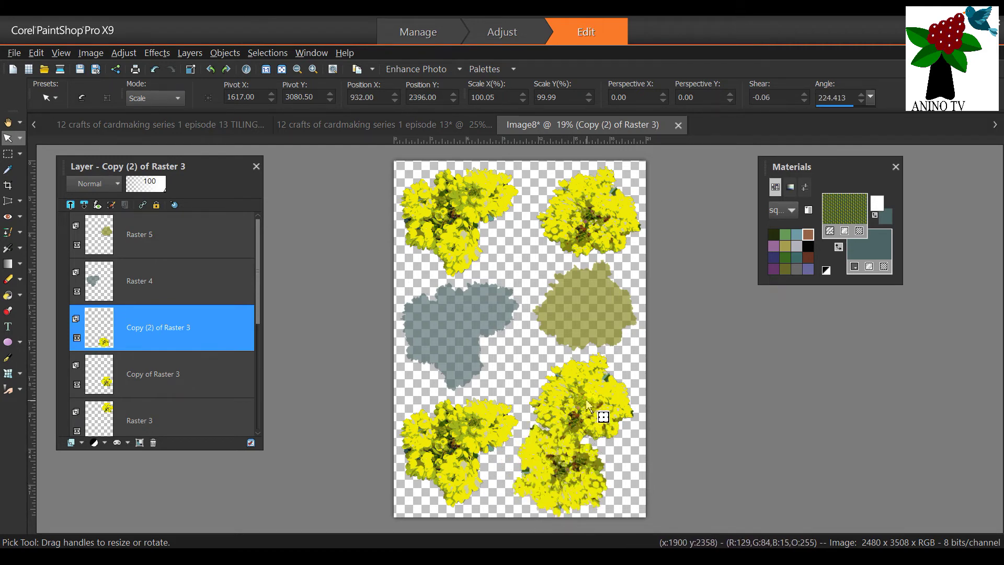
Nudge the Copy of Raster 3 cluster slightly and place the rotated duplicate below it at about X 1024, Y 2593
left_click(590, 400)
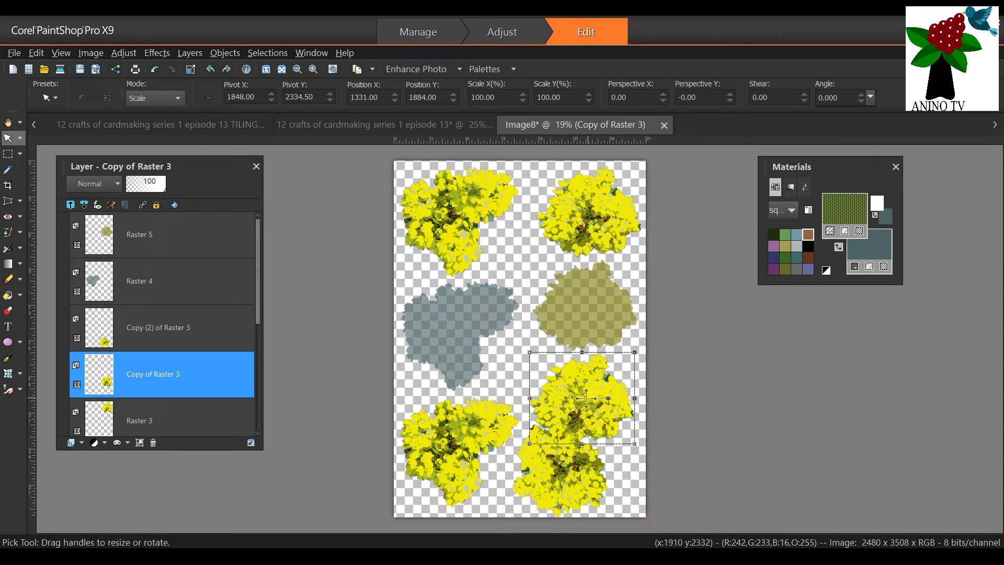
left_click_drag(584, 399, 569, 391)
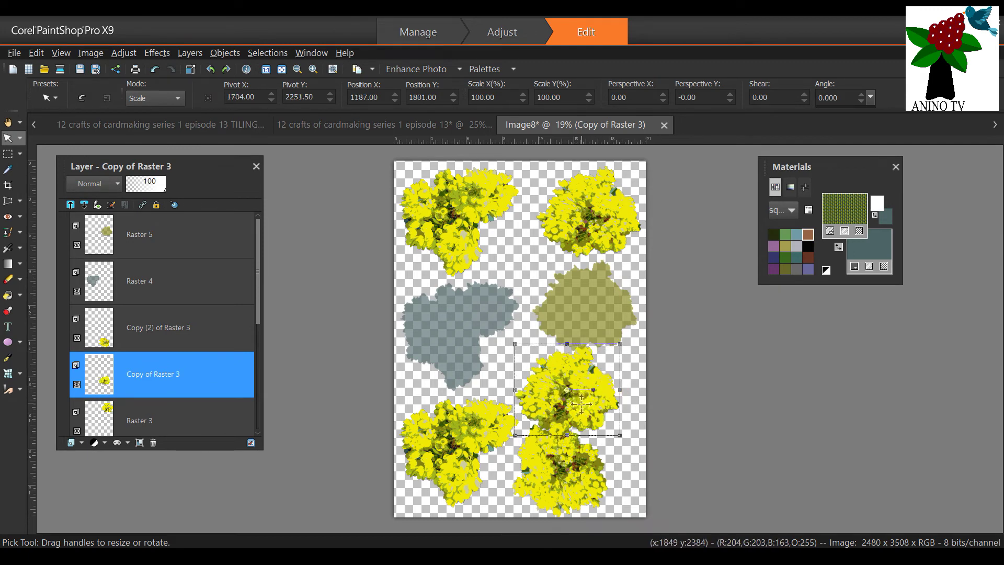
left_click_drag(565, 391, 565, 381)
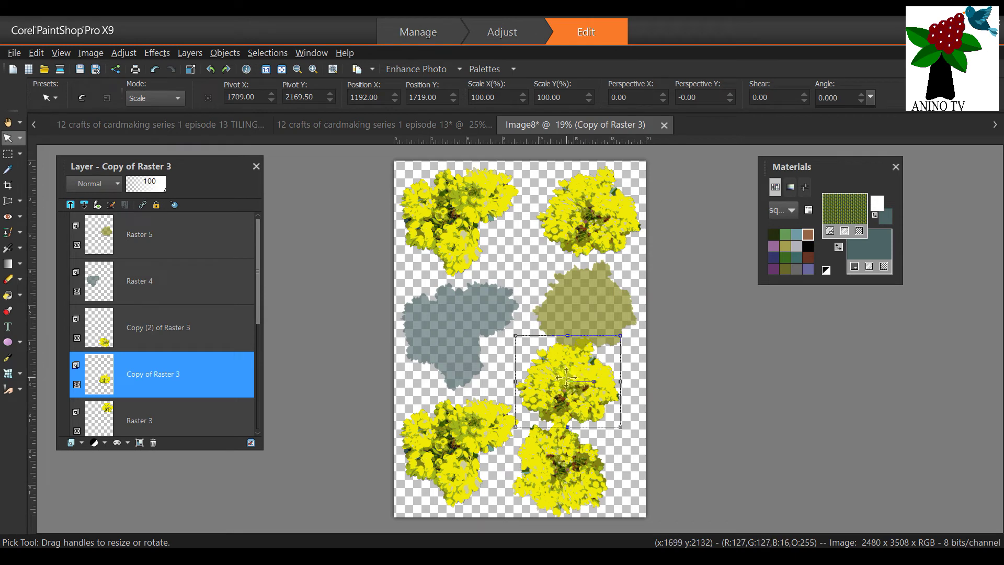
left_click_drag(566, 378, 576, 393)
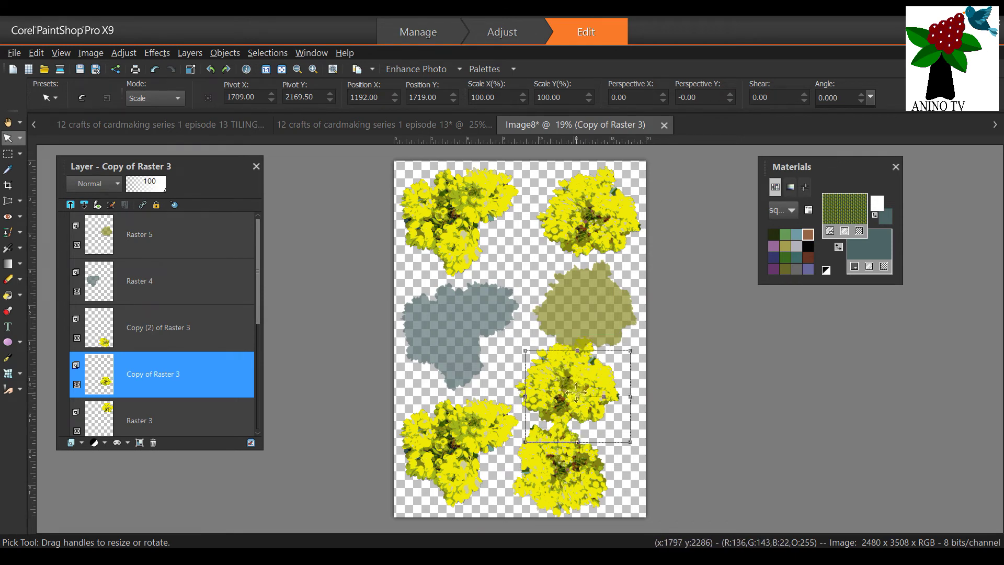
left_click(532, 468)
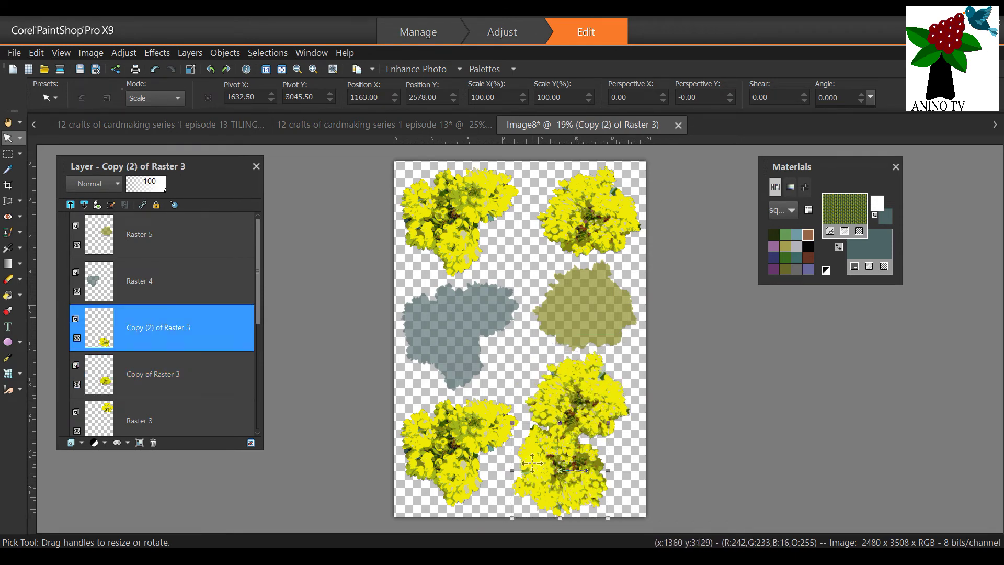
left_click_drag(565, 473, 546, 473)
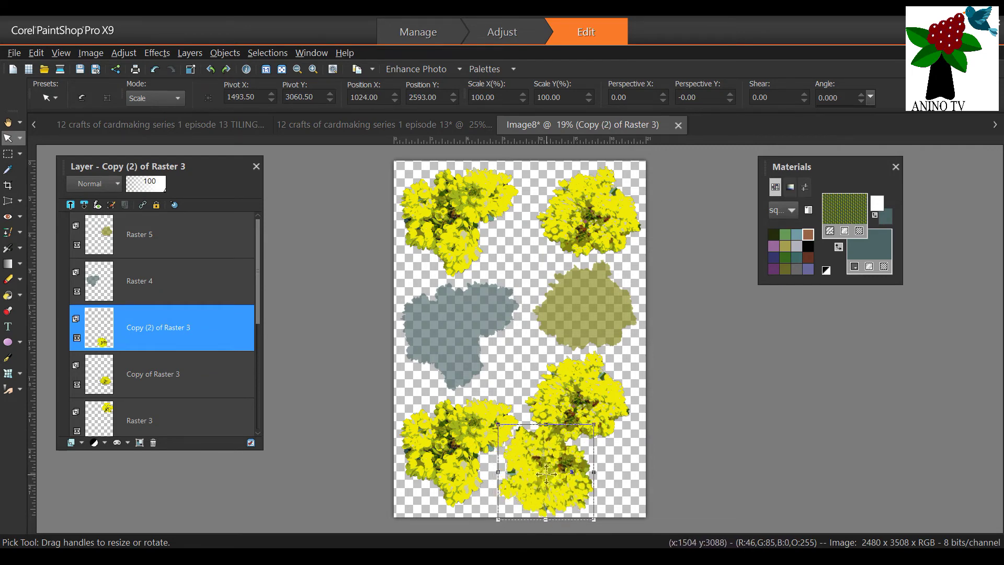
Move the Copy of Raster 2 cluster to about X 74, Y 2178 and the grey-blue shadow to about X -85, Y 1555
left_click(455, 446)
left_click_drag(456, 451, 456, 440)
left_click(470, 337)
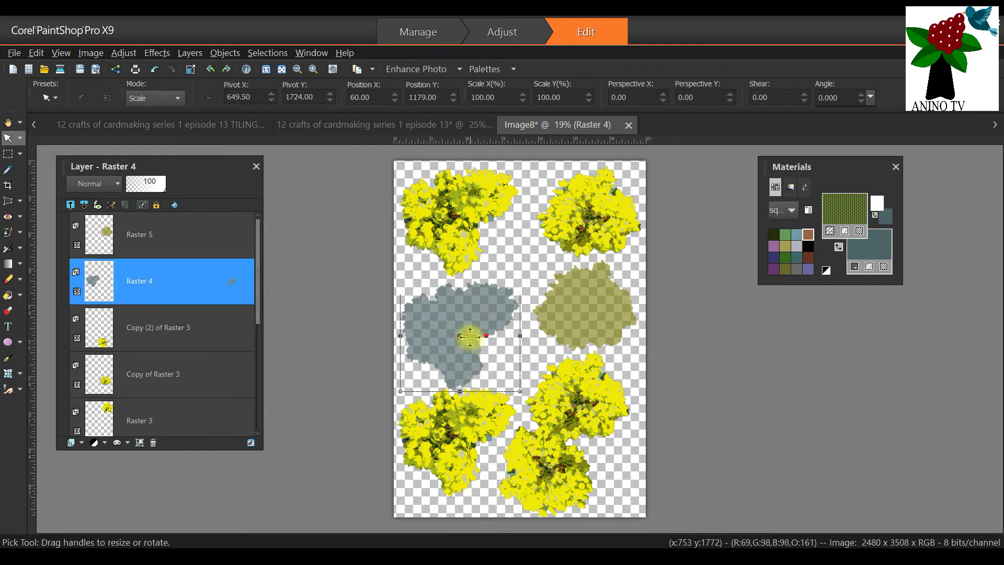
left_click_drag(468, 336, 479, 329)
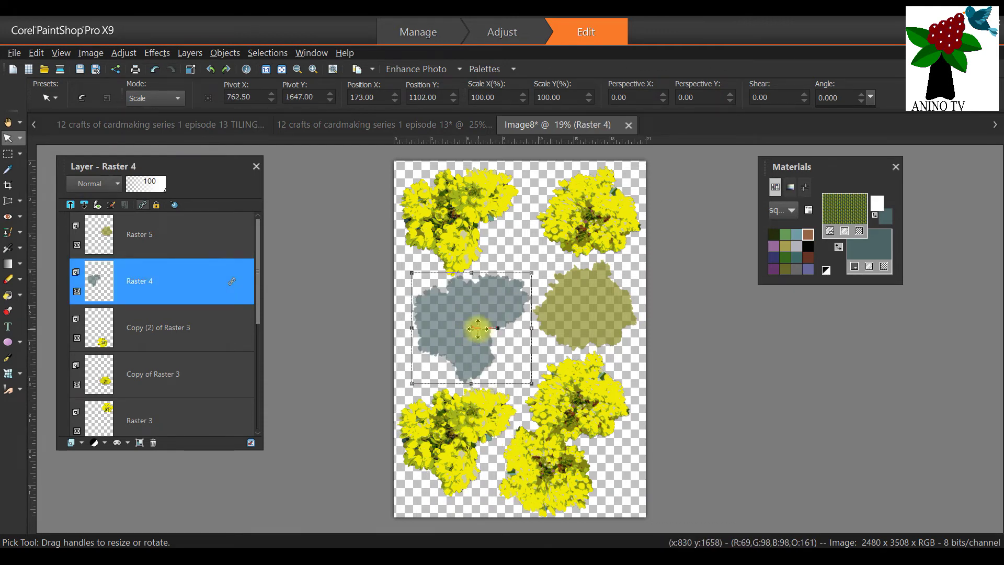
left_click(448, 442)
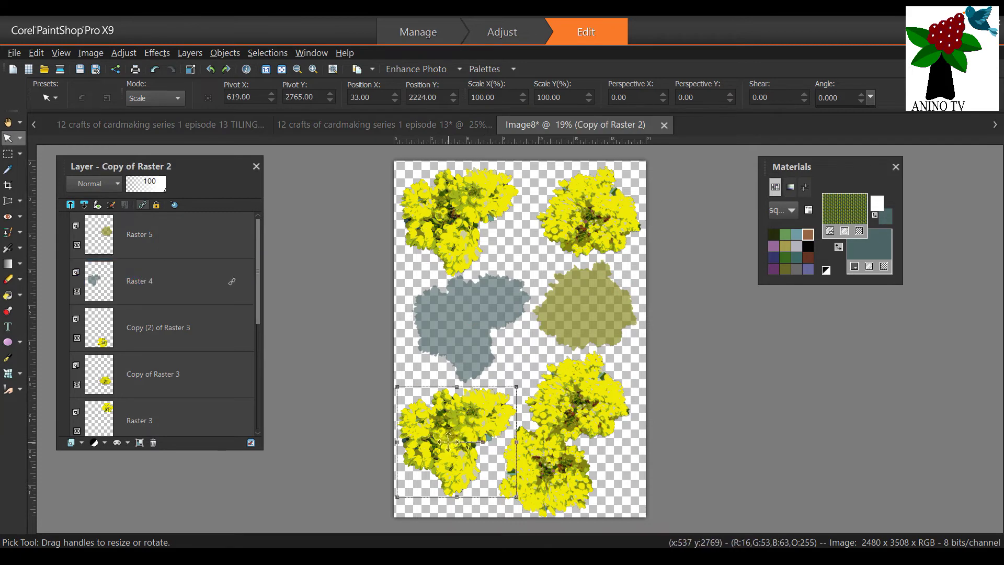
left_click_drag(455, 442, 459, 439)
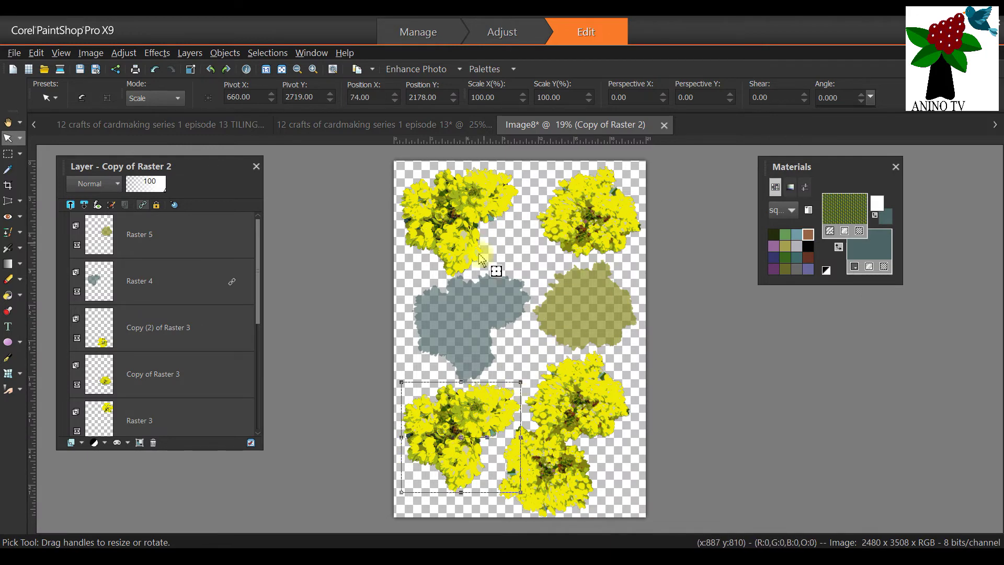
left_click(477, 316)
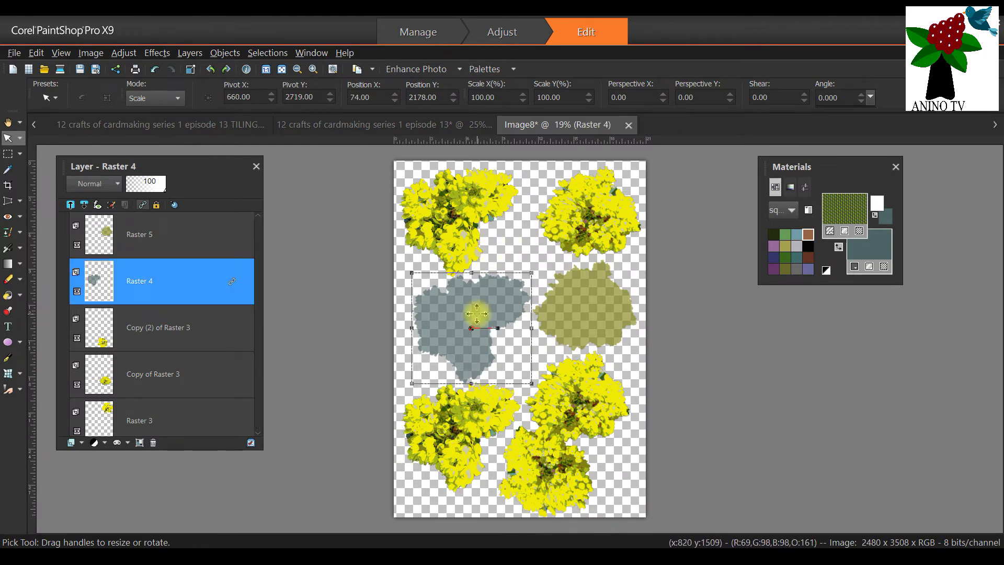
left_click_drag(473, 312, 450, 346)
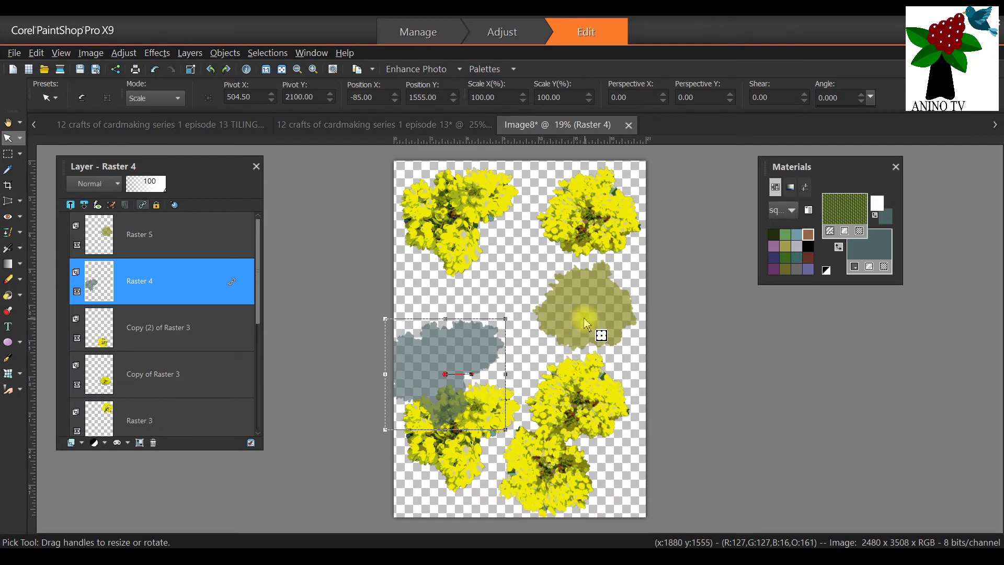
Place the olive shadow between the two top flower clusters at about X 675, Y 621, and nudge the Raster 2 cluster toward the page corner
left_click(580, 314)
left_click_drag(579, 314, 519, 292)
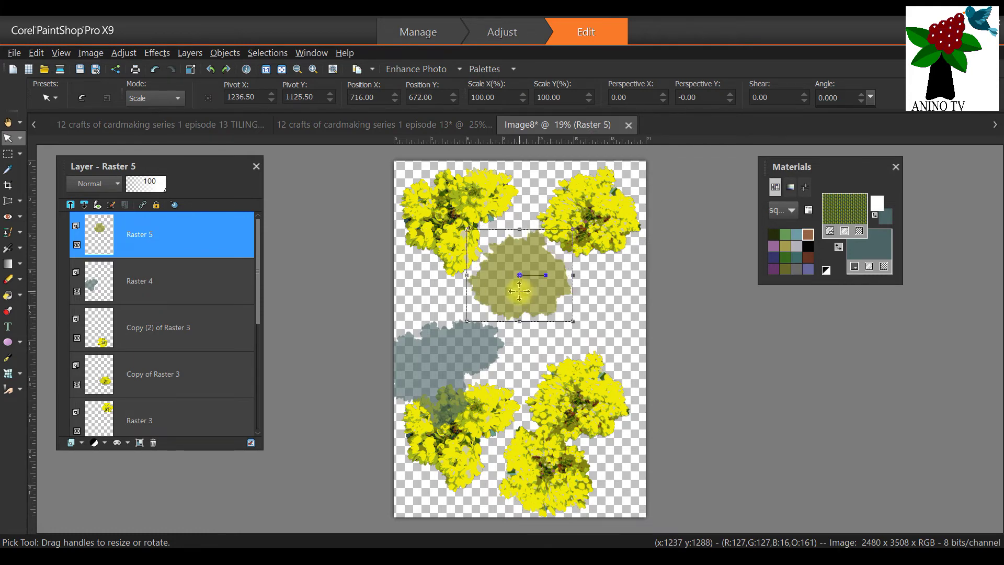
left_click(430, 204)
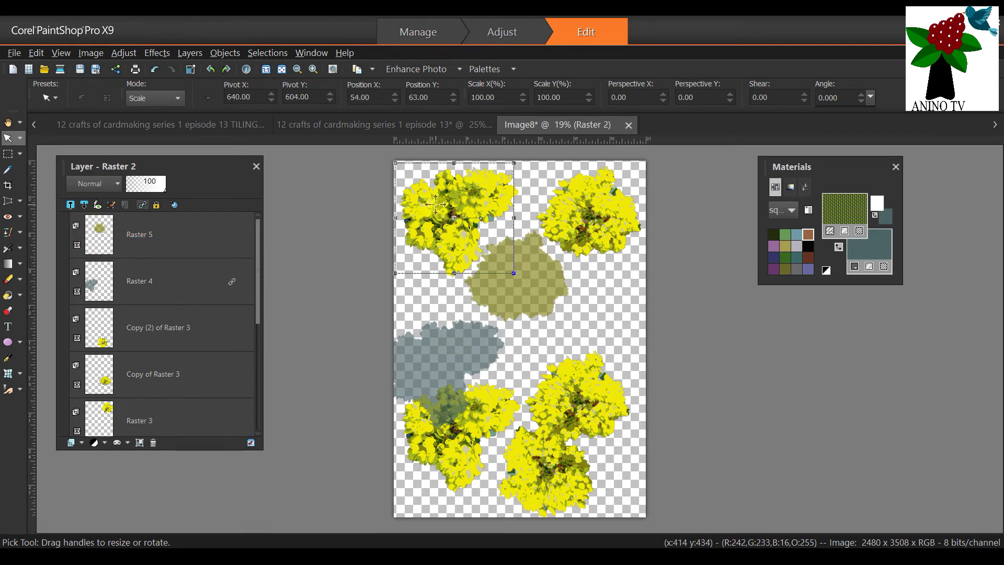
left_click_drag(436, 205, 431, 200)
left_click(534, 291)
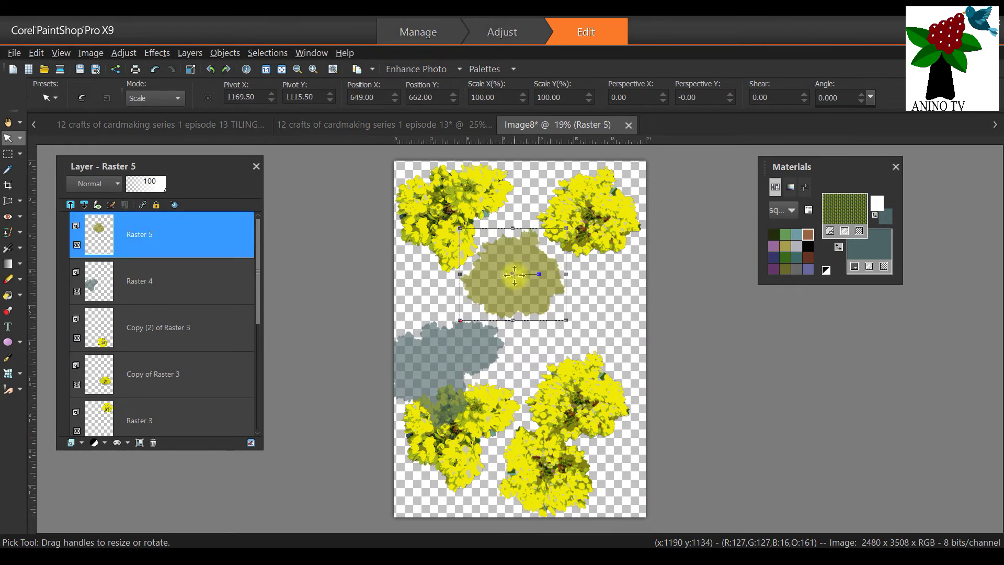
left_click_drag(515, 275, 516, 271)
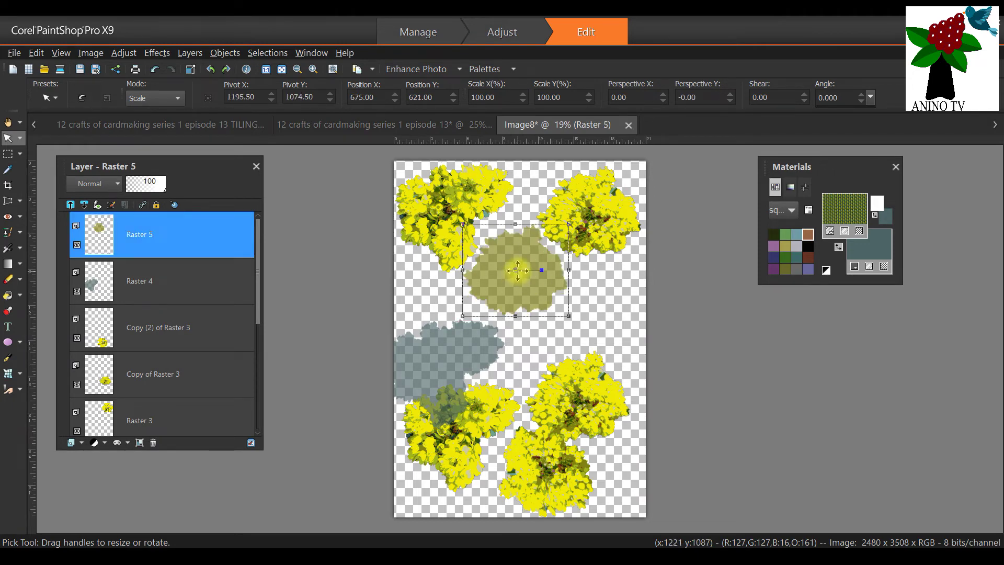
Move the Copy of Raster 3 cluster to about X 1414, Y 1153, and rotate the grey-blue shadow about 273°, placing it at about X 42, Y 1080
left_click_drag(584, 391, 591, 323)
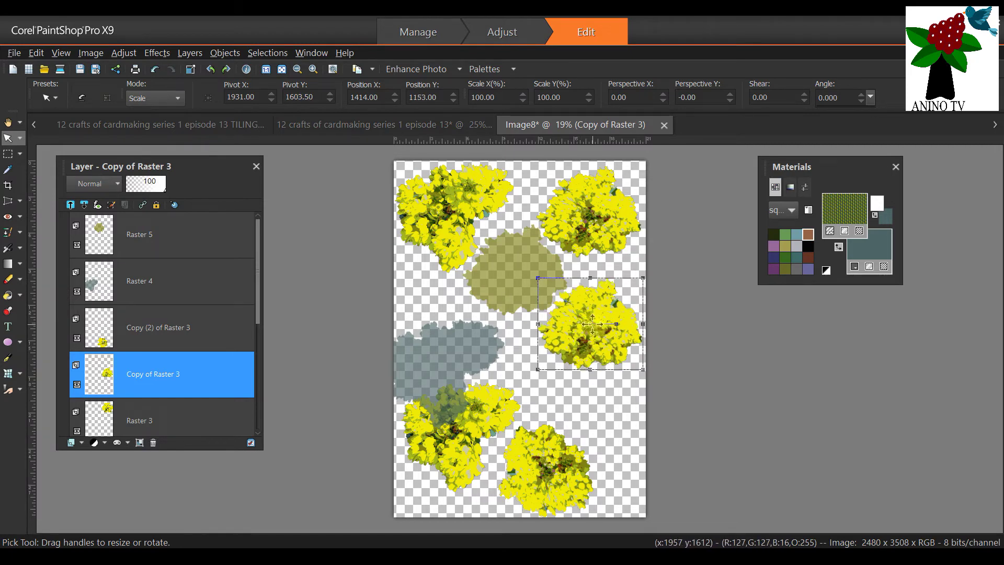
left_click(454, 361)
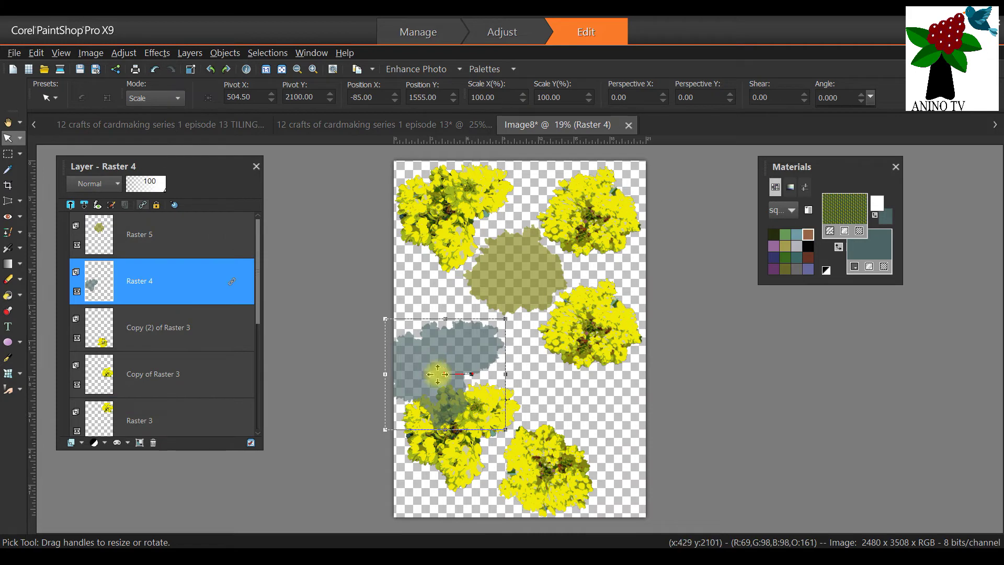
left_click_drag(446, 356, 455, 291)
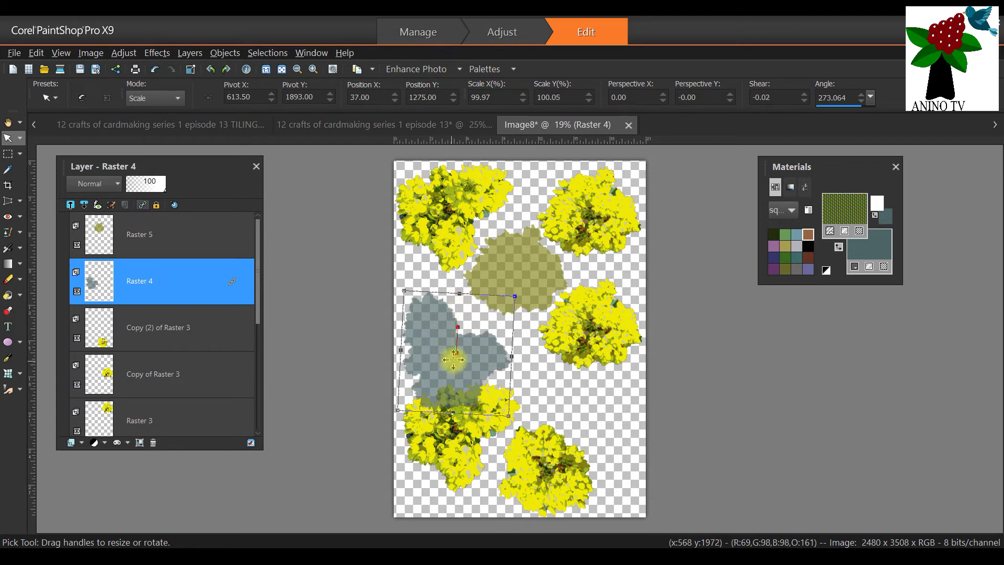
left_click_drag(455, 356, 456, 339)
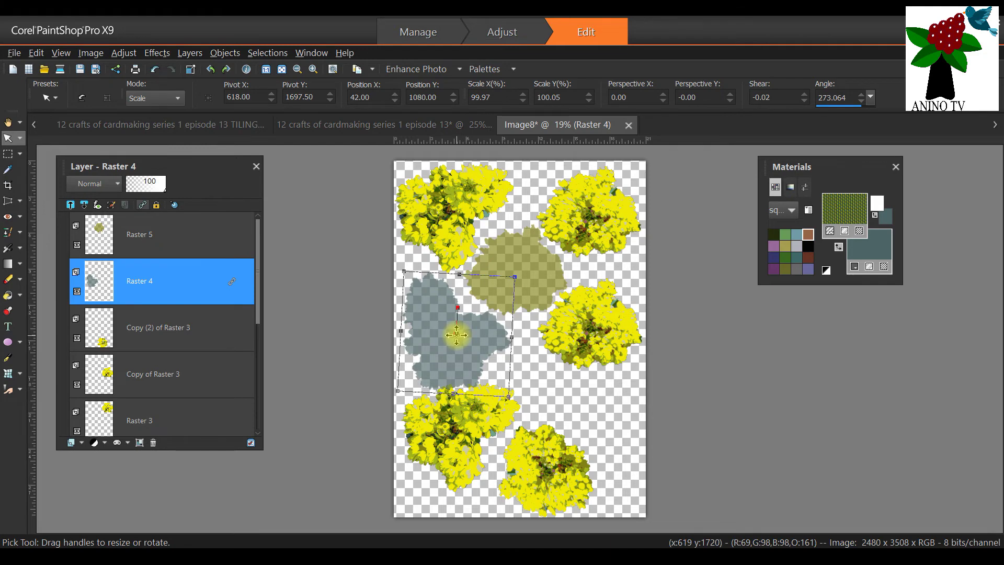
Lower the Copy of Raster 2 cluster below the grey-blue shadow and raise the Copy (2) of Raster 3 cluster beside it
left_click(470, 445)
left_click_drag(457, 432, 457, 445)
left_click(564, 482)
left_click_drag(565, 481, 558, 414)
Nudge the Copy of Raster 3 cluster down and place the Copy (2) of Raster 3 cluster below it at about X 1210, Y 2078
left_click(604, 324)
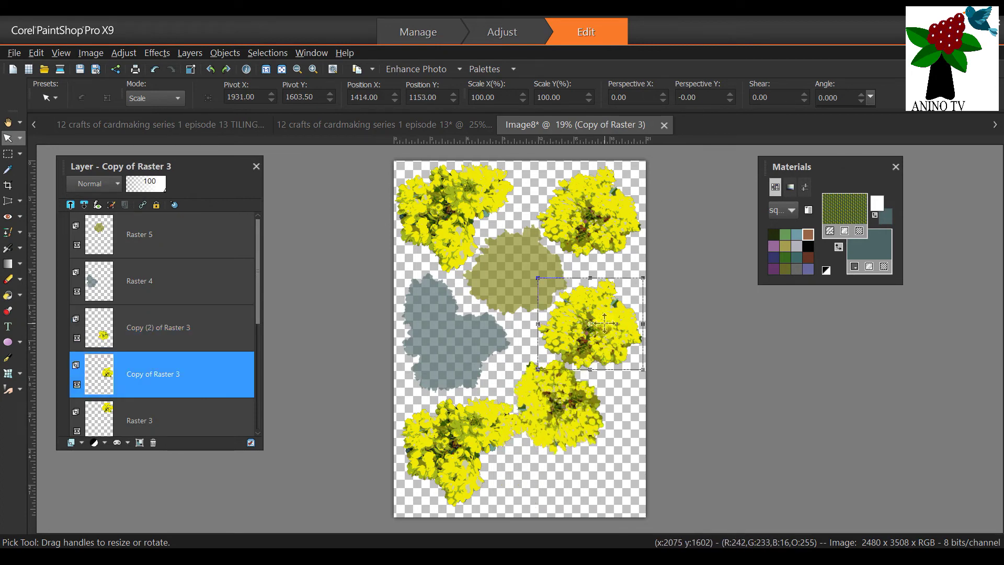
mouse_move(604, 324)
left_mouse_down()
mouse_move(599, 316)
mouse_move(592, 333)
left_mouse_up()
left_click(533, 287)
left_click(555, 415)
mouse_move(555, 415)
left_mouse_down()
mouse_move(584, 427)
mouse_move(563, 423)
mouse_move(555, 433)
left_mouse_up()
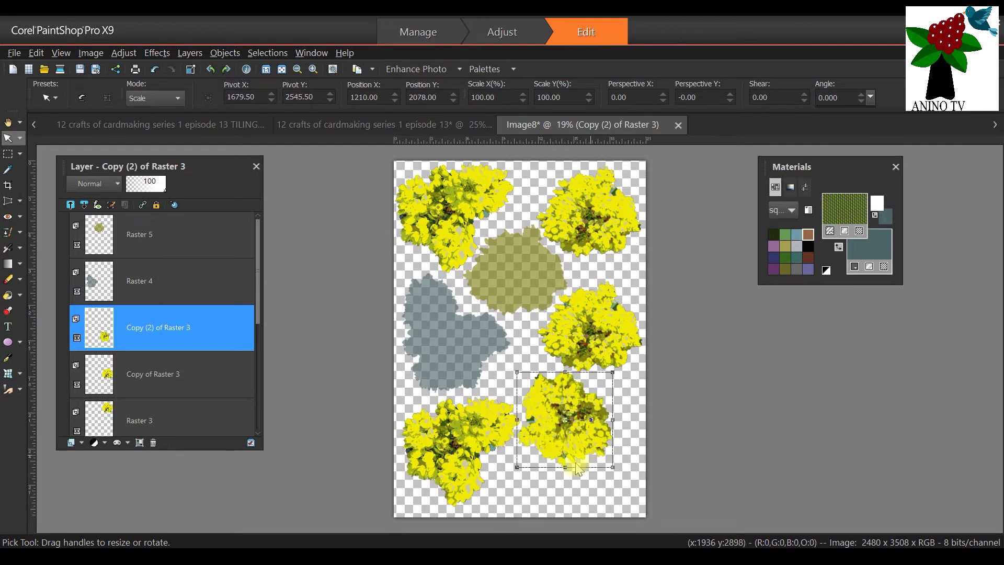
Duplicate the Copy (2) of Raster 3 cluster, scale the duplicate to about 67.5%, and place it in the page's lower-right corner at about X 1799, Y 2907
right_click(197, 311)
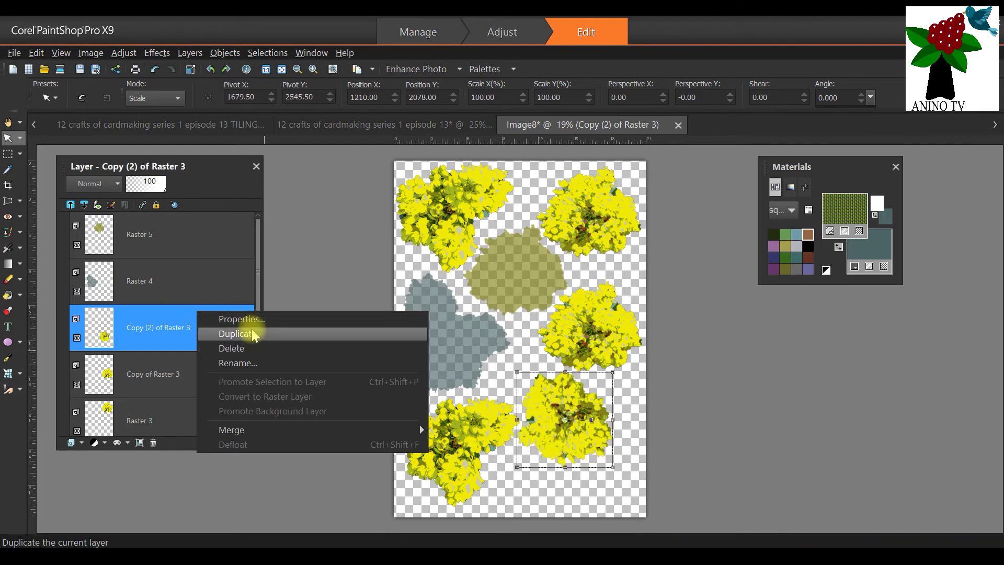
left_click(253, 335)
left_click_drag(611, 371, 593, 390)
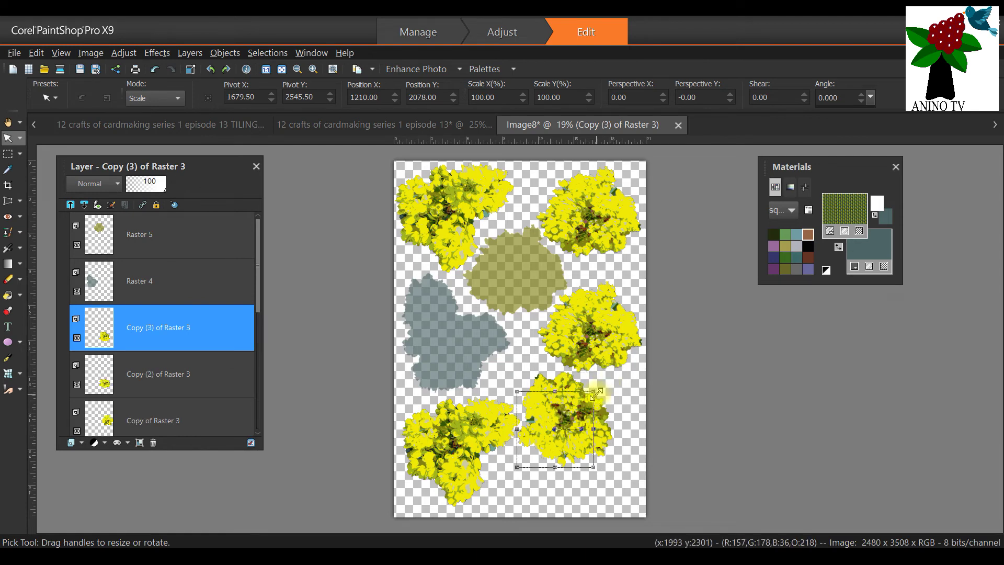
left_click_drag(558, 433, 601, 482)
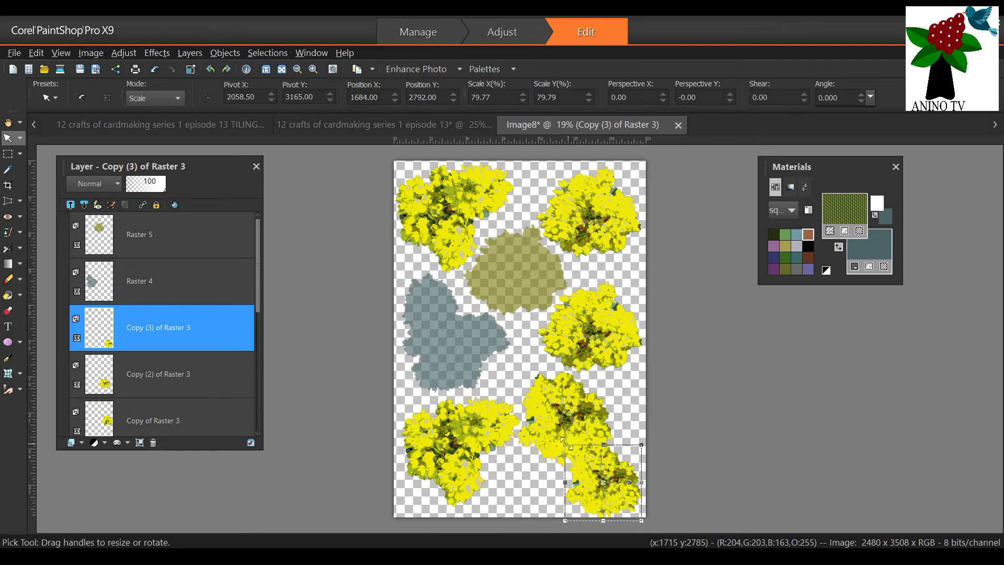
left_click_drag(563, 443, 577, 457)
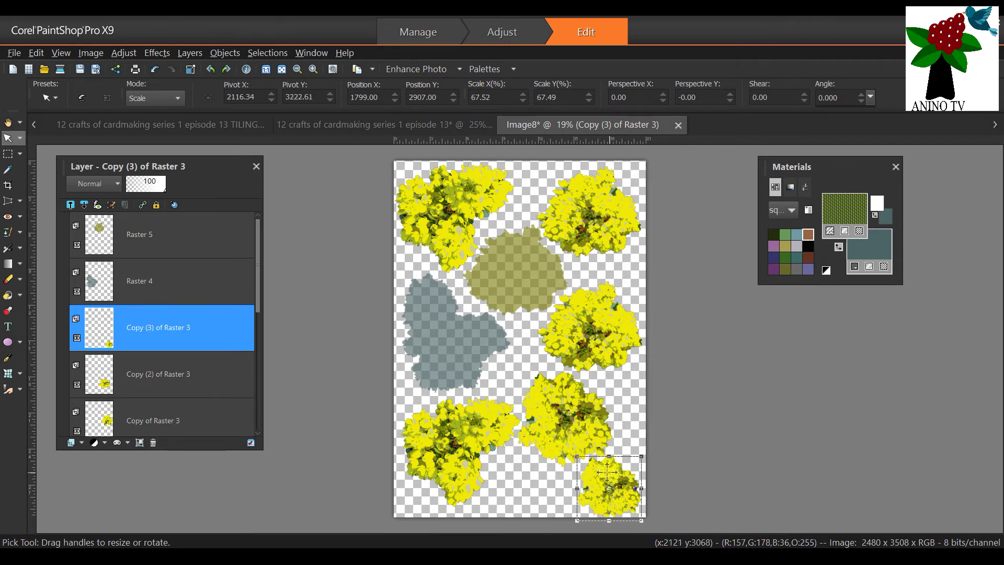
Place the small flower cluster beside the Copy of Raster 2 cluster's lower edge and the Copy (2) of Raster 3 cluster at about X 1411, Y 2088
left_click(550, 423)
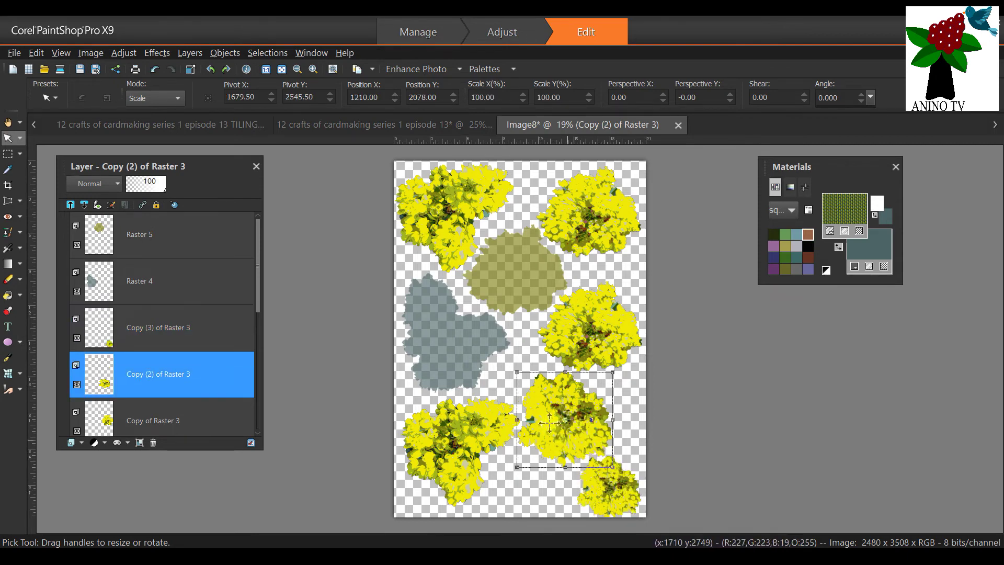
left_click_drag(549, 420, 549, 416)
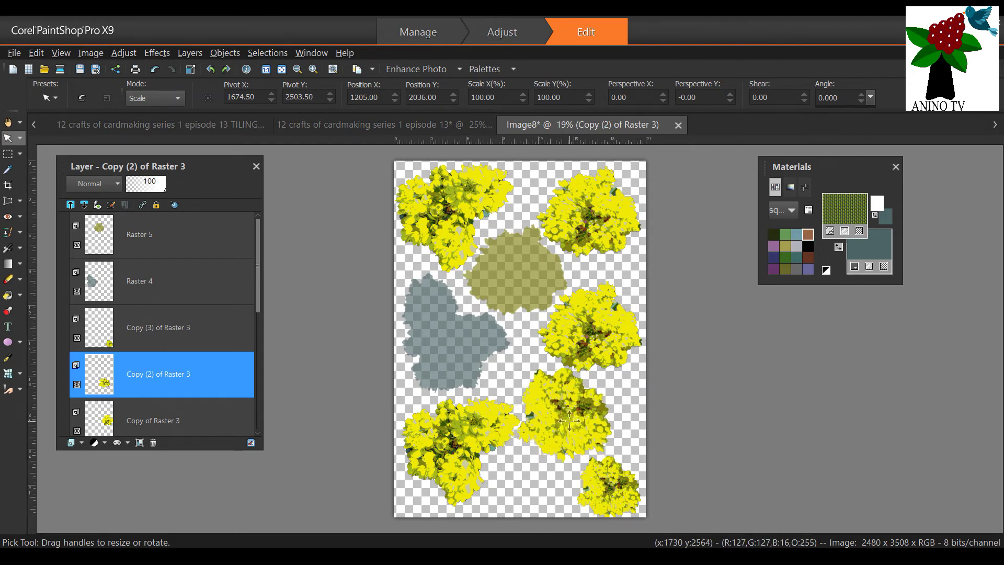
left_click(616, 488)
left_click_drag(616, 488, 535, 480)
left_click(576, 418)
left_click_drag(592, 419, 611, 422)
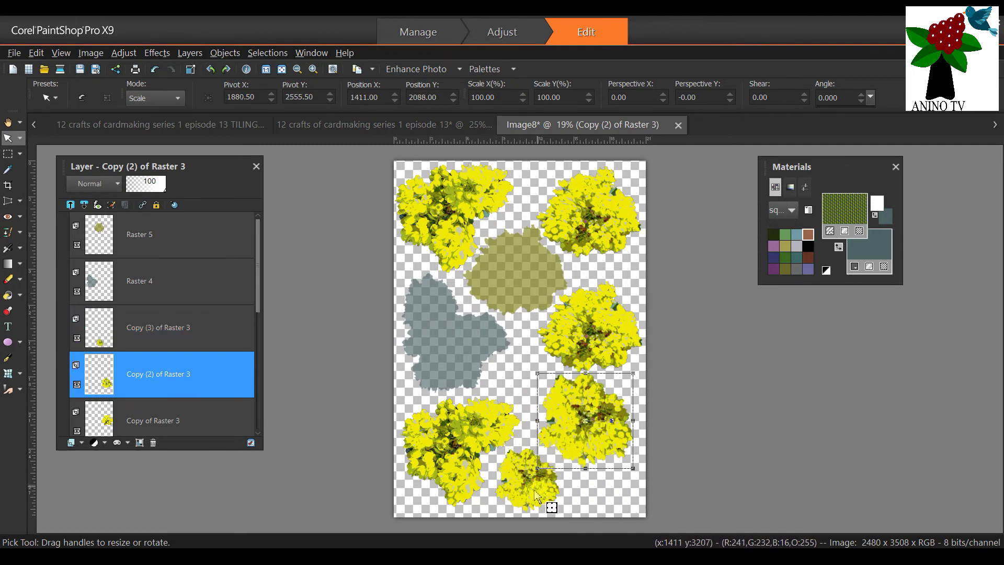
Enlarge the small Copy (3) of Raster 3 flower cluster at the foot of the page to about 107.5%
left_click(529, 494)
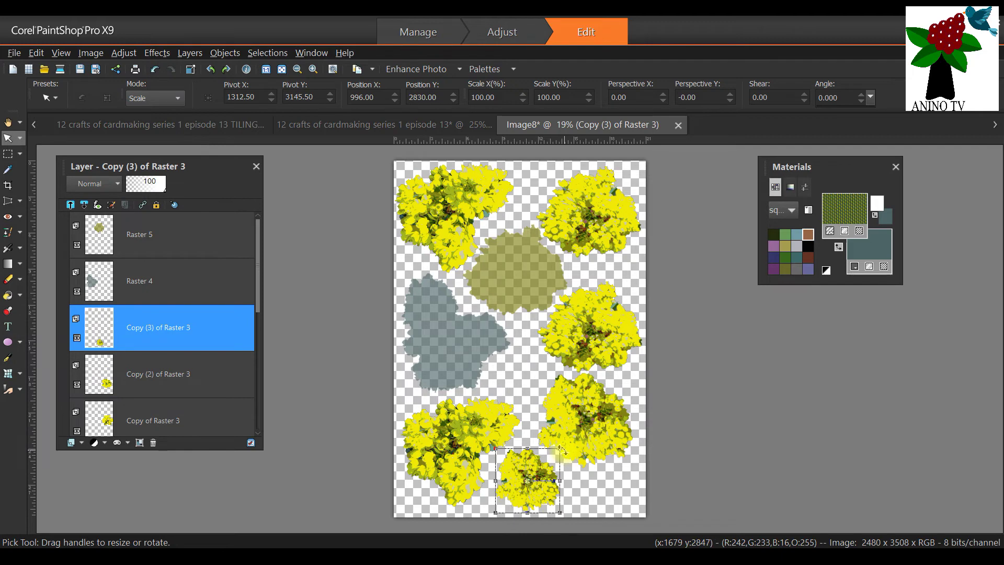
left_click_drag(560, 448, 565, 444)
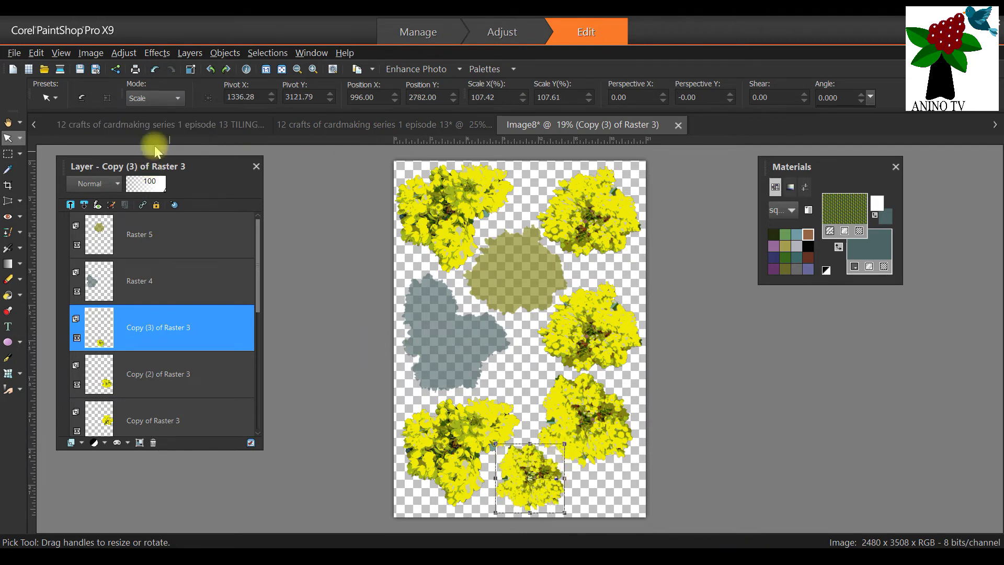
left_click(13, 53)
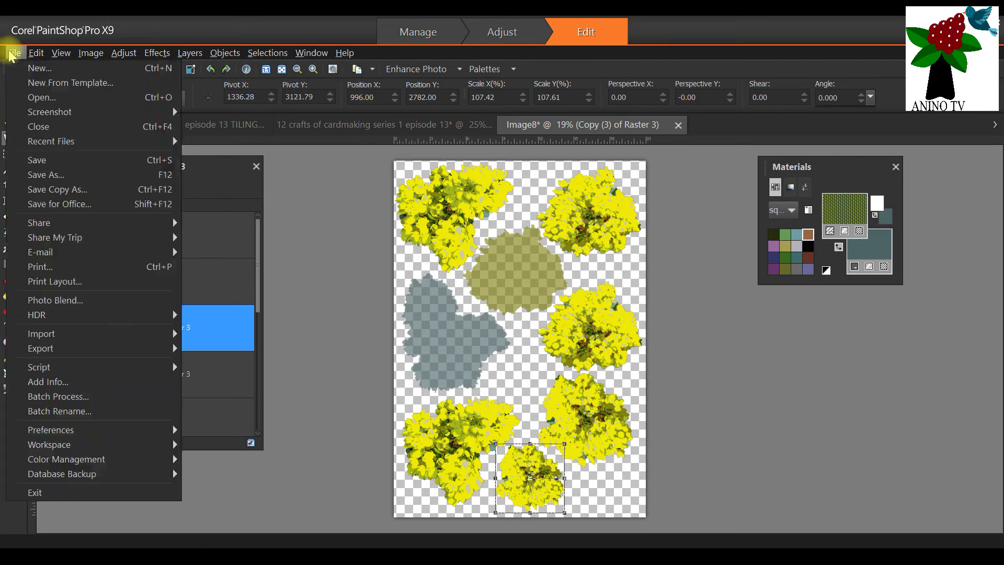
left_click(42, 175)
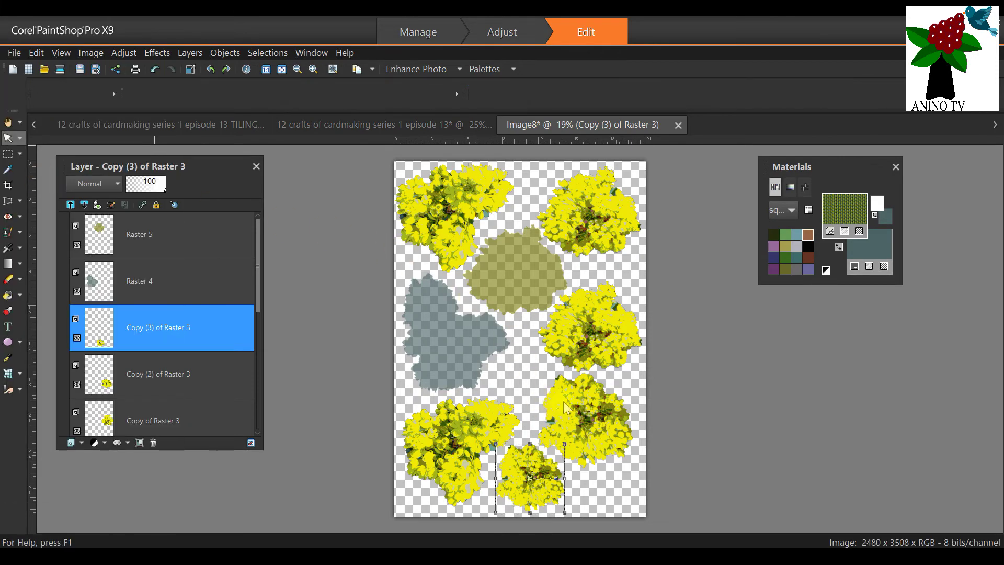
scroll(645, 220, "down", 10)
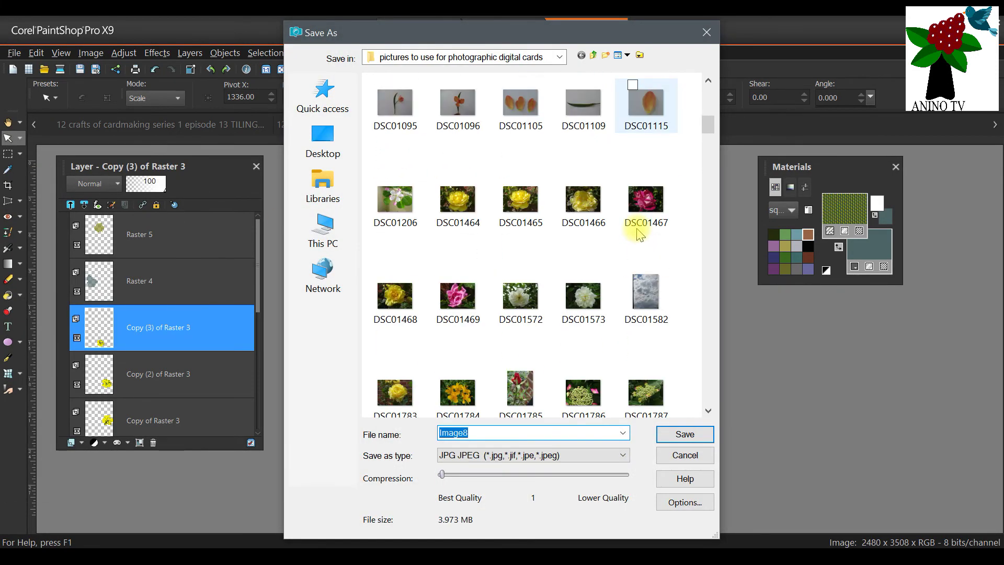
scroll(641, 314, "down", 5)
scroll(643, 314, "up", 10)
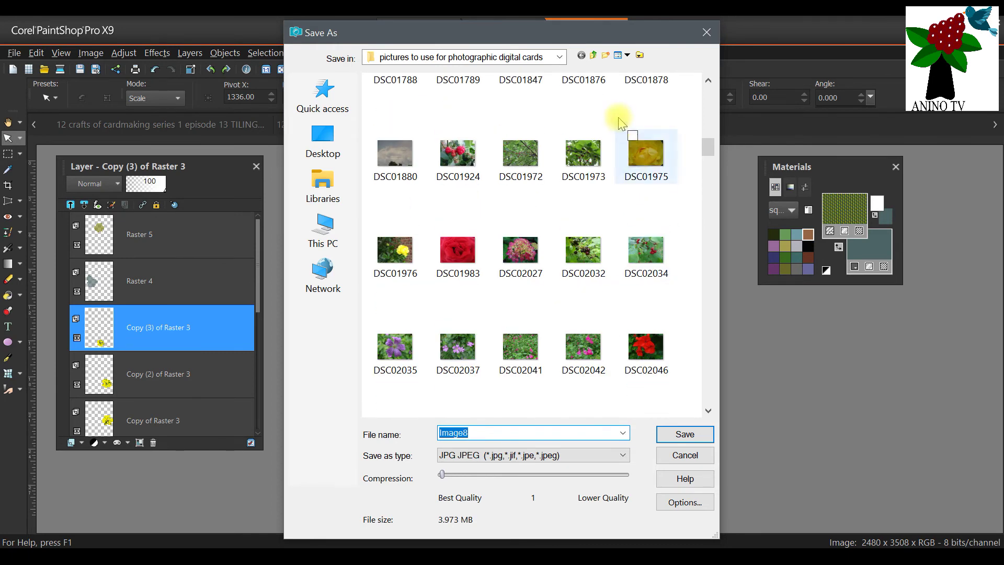
left_click(707, 32)
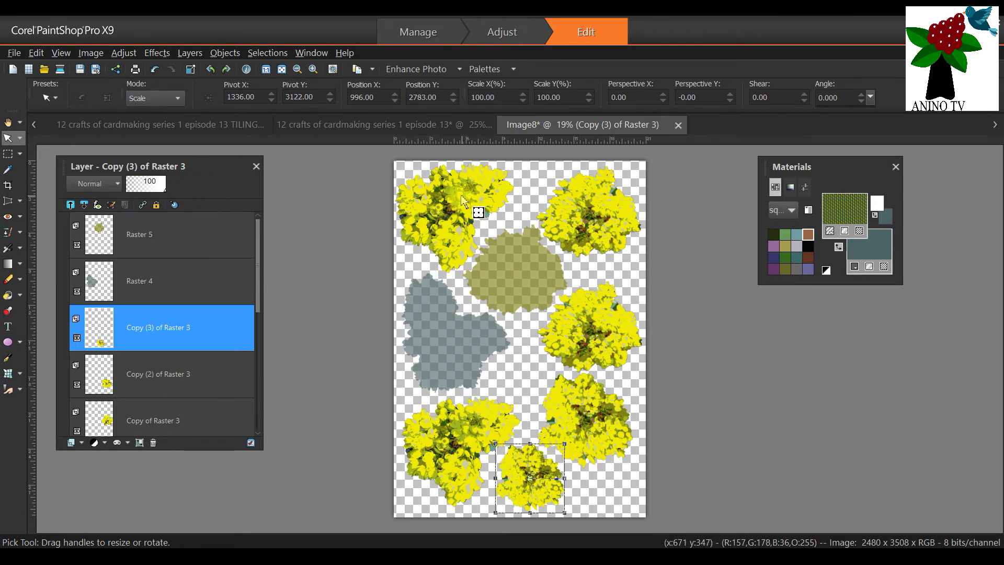
Save the flower sheet as a JPEG named "12 crafts of cardmaking series 1 episode 13 A4 PRINT 4 EMBELLISHMENT", allowing a merged image, and close it
left_click(14, 53)
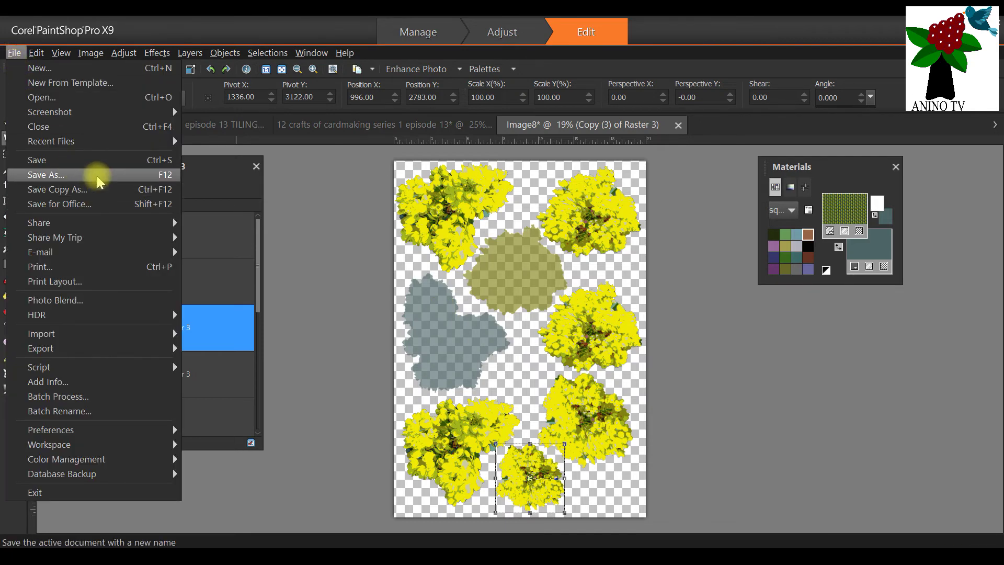
left_click(46, 174)
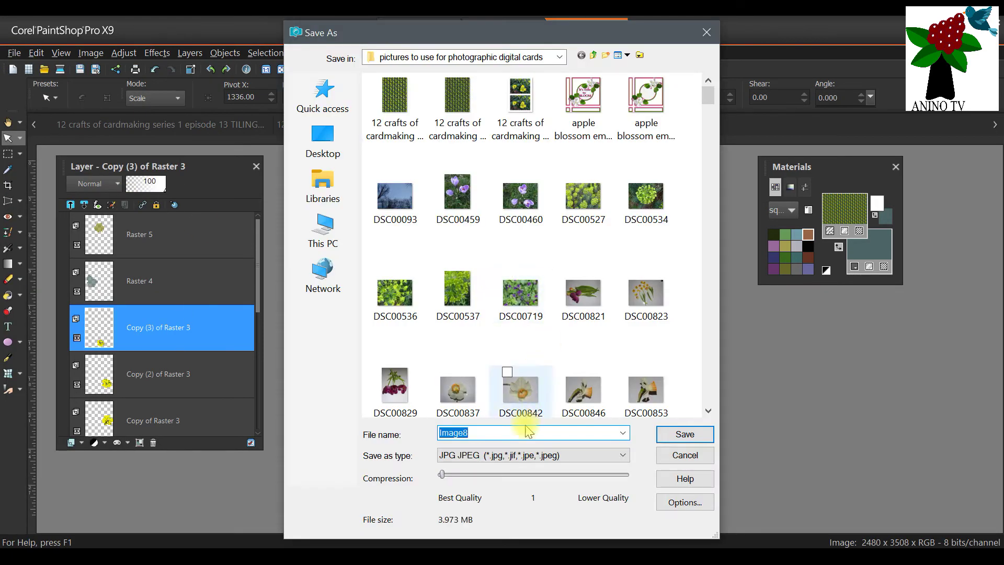
left_click(521, 151)
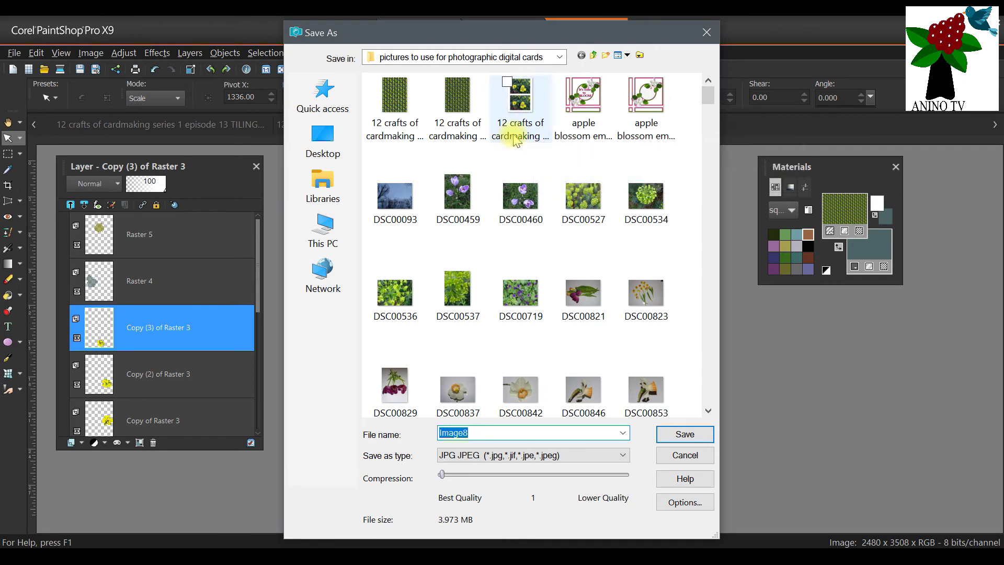
left_click(620, 434)
left_click(603, 433)
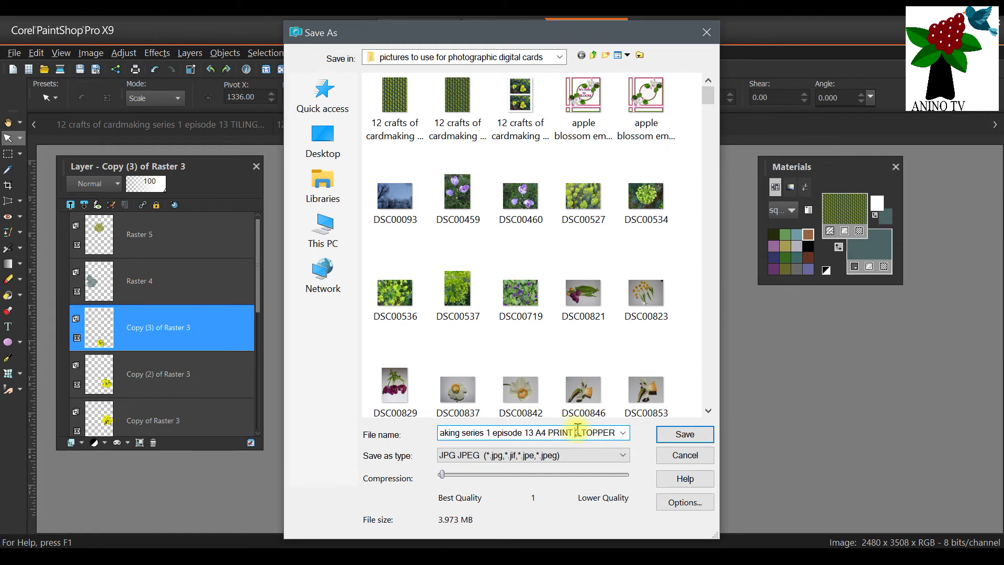
left_click_drag(576, 432, 631, 434)
type("4")
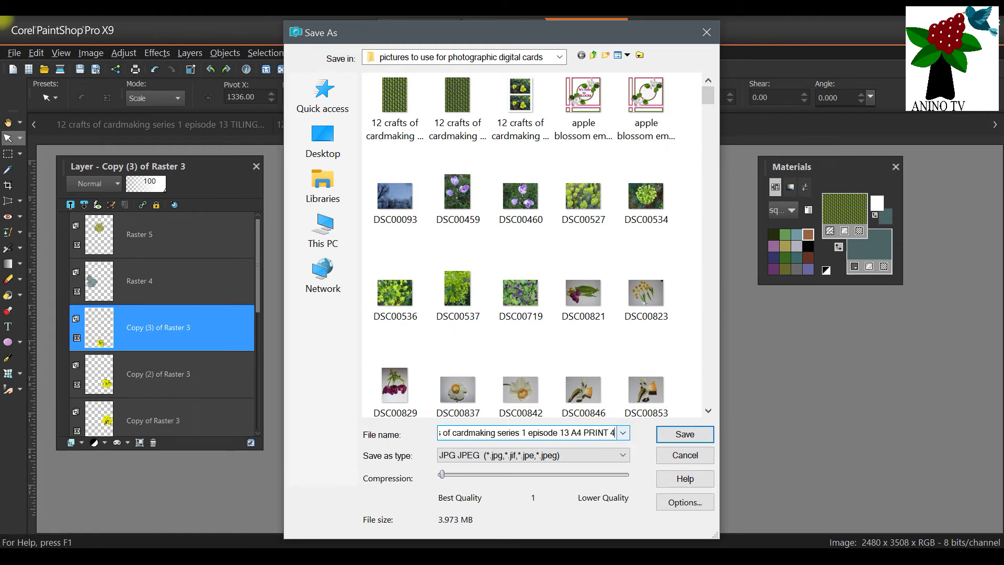
type(" EMBE")
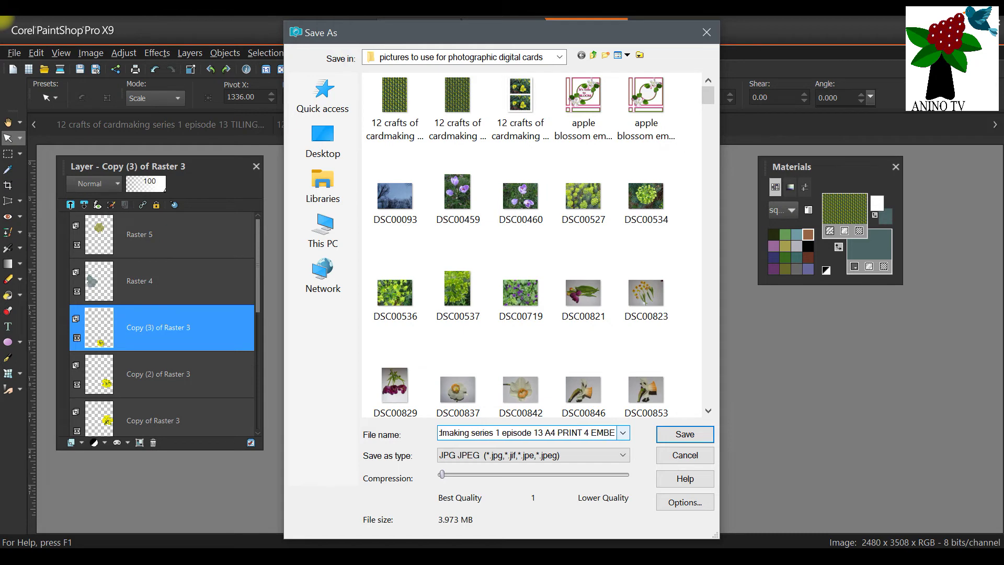
type("LLISHMENT")
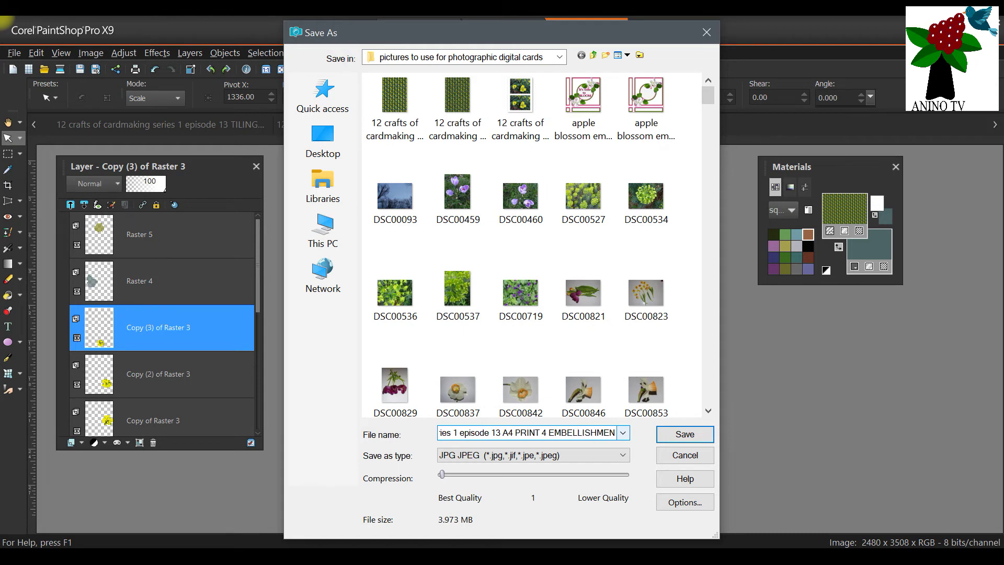
left_click(669, 431)
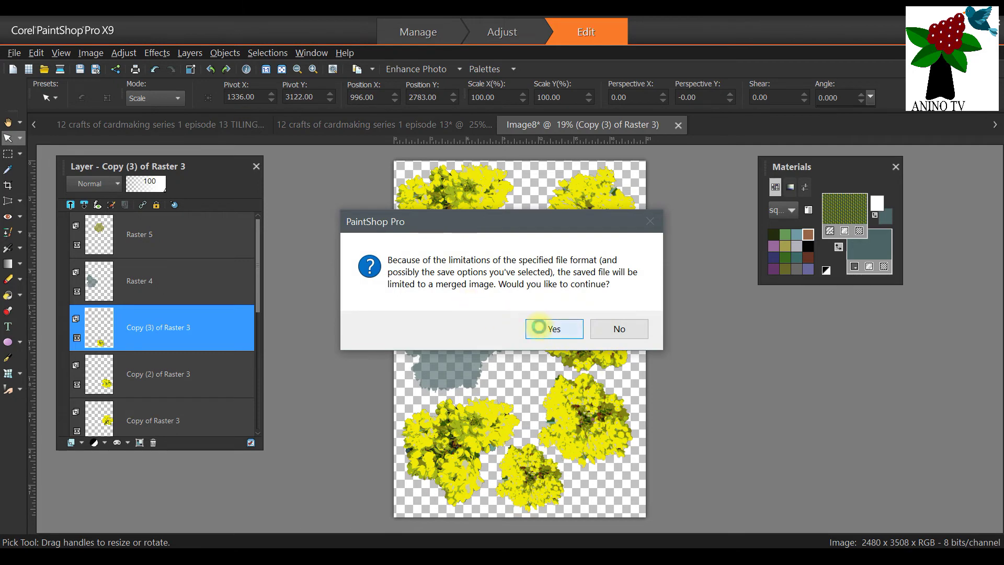
left_click(523, 327)
scroll(510, 298, "down", 1)
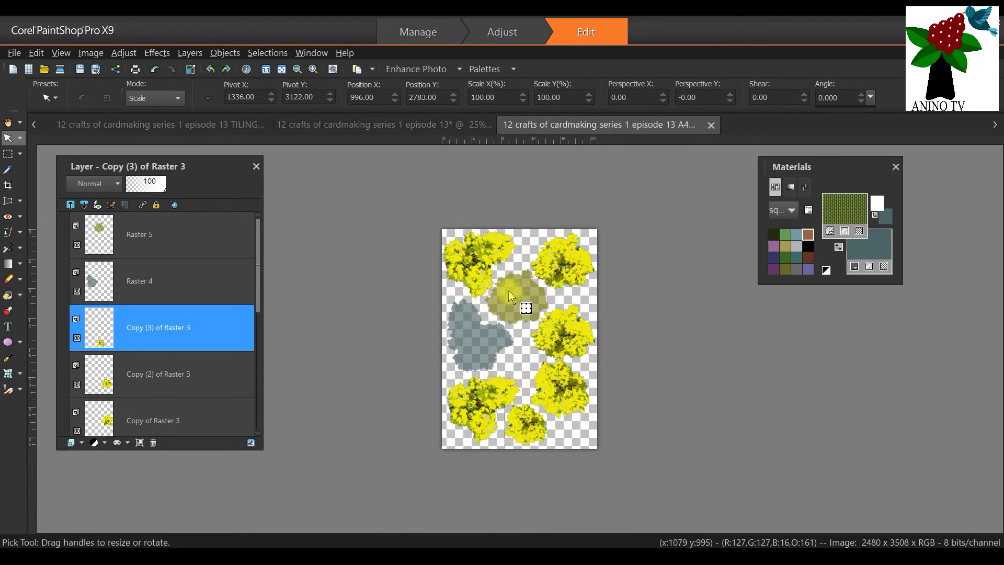
left_click(712, 125)
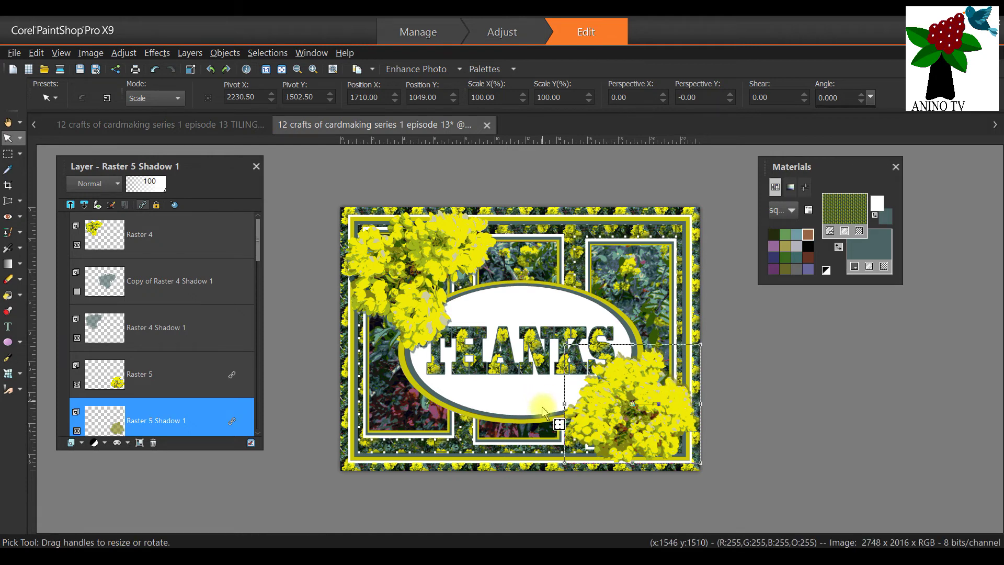
Create a new transparent A4 portrait image, 8.268 × 11.693 inches at 300 pixels per inch
left_click(14, 54)
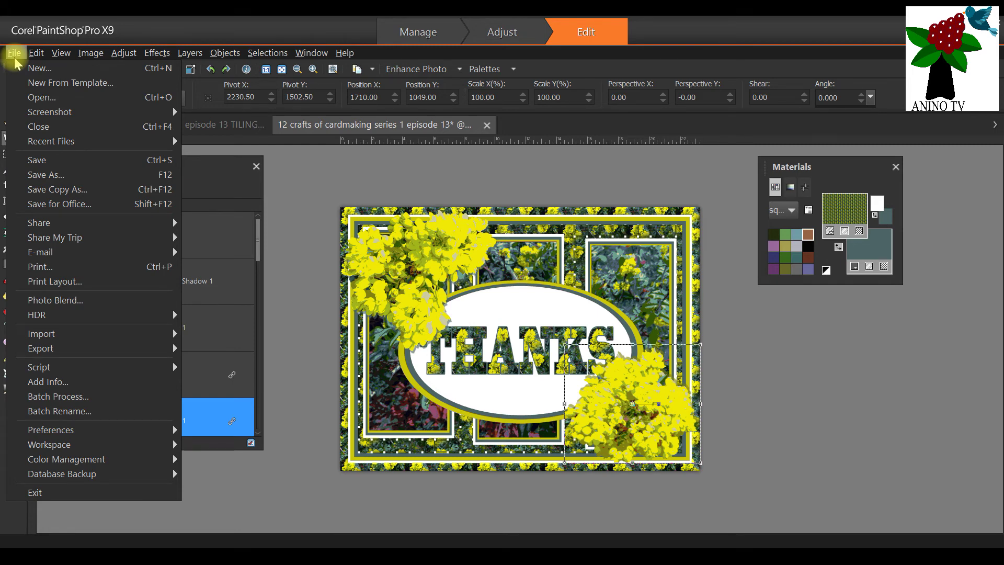
key("Escape")
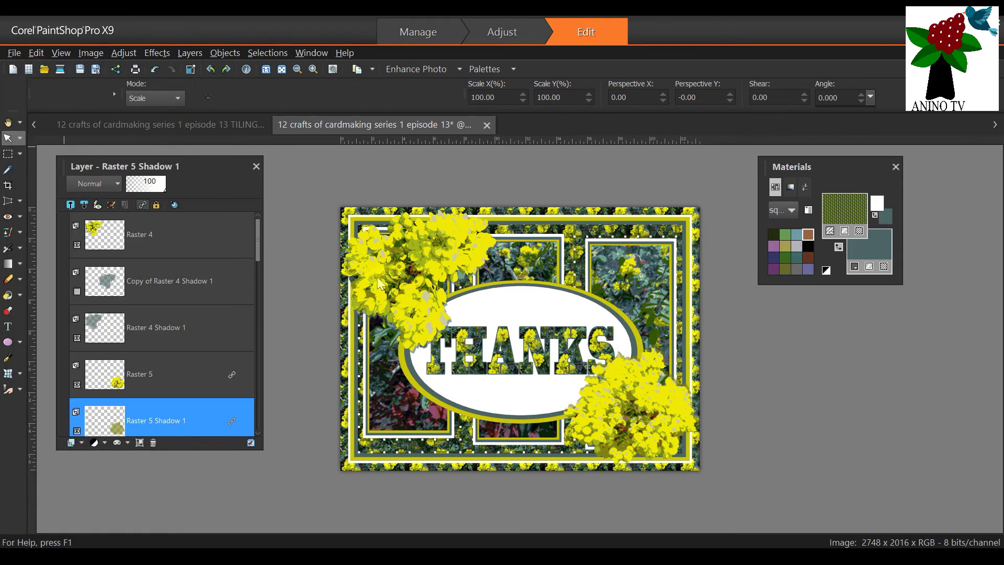
key("ctrl+n")
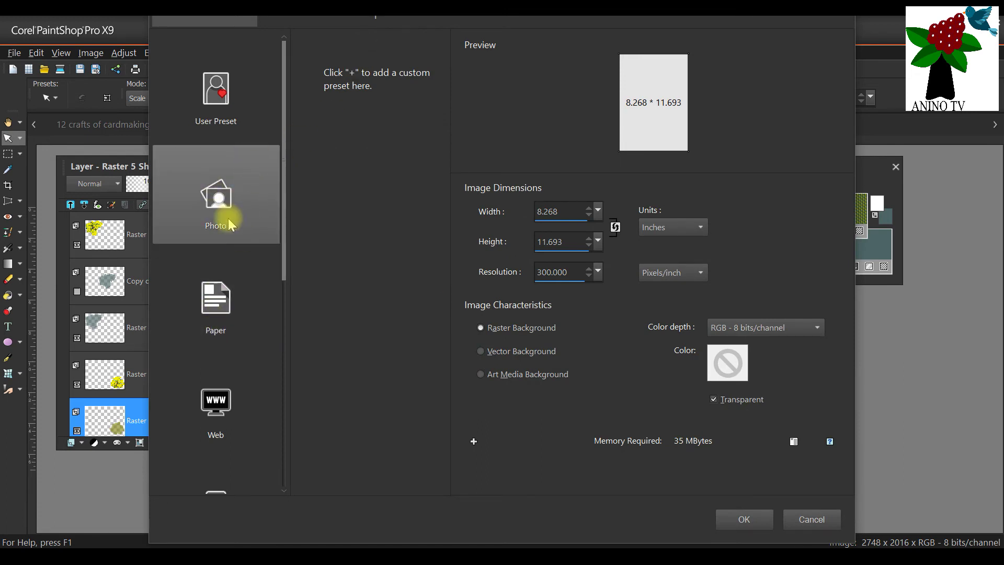
left_click(246, 264)
left_click(309, 111)
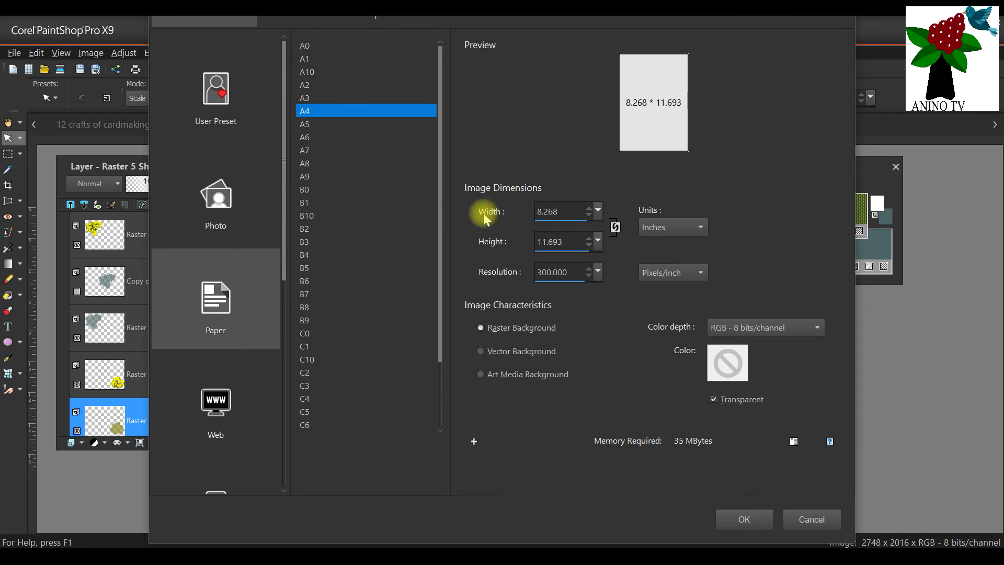
left_click(745, 521)
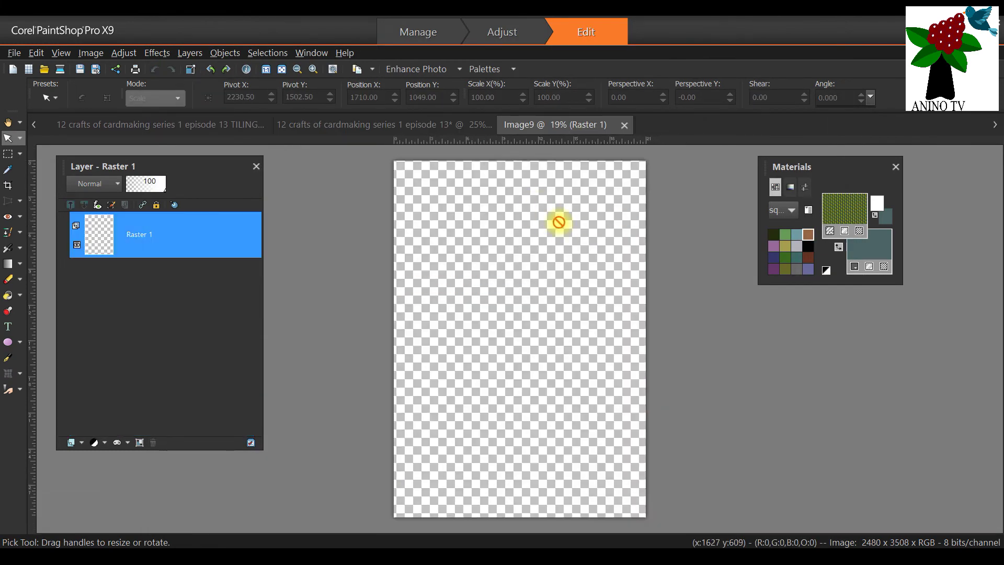
Return to the THANKS card and save it in its current format, accepting the loss of unsupported vector data
left_click(410, 125)
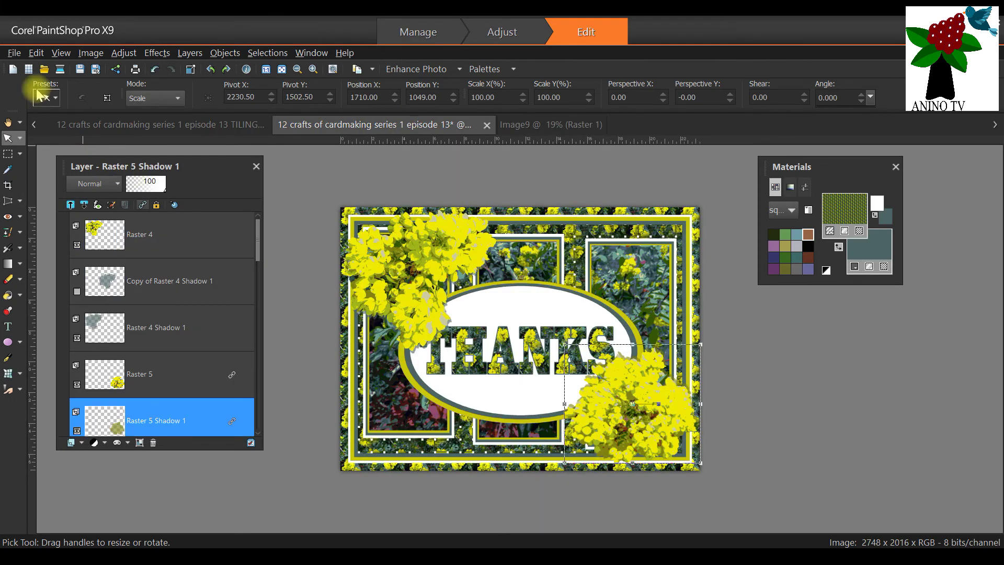
left_click(15, 53)
left_click(45, 155)
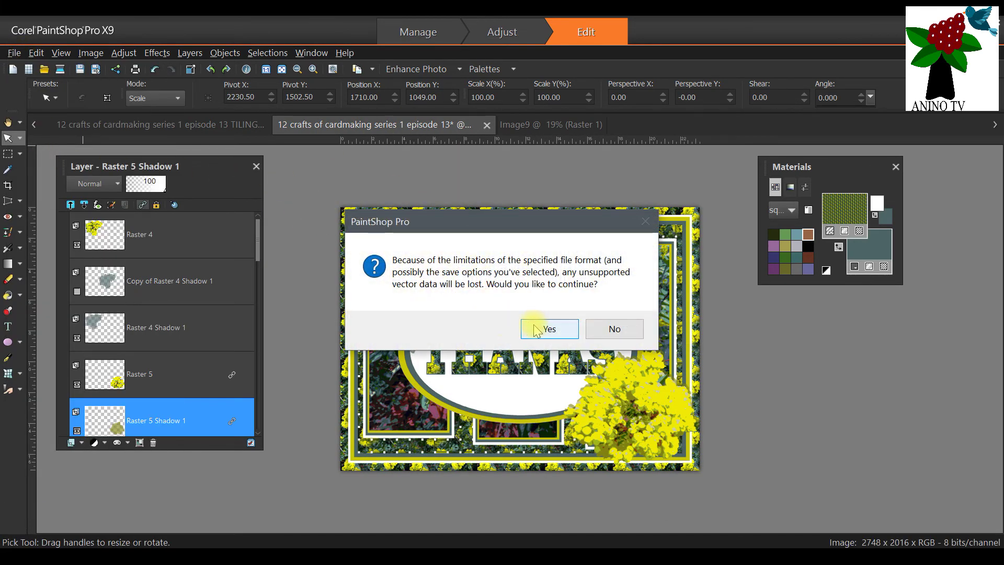
left_click(537, 330)
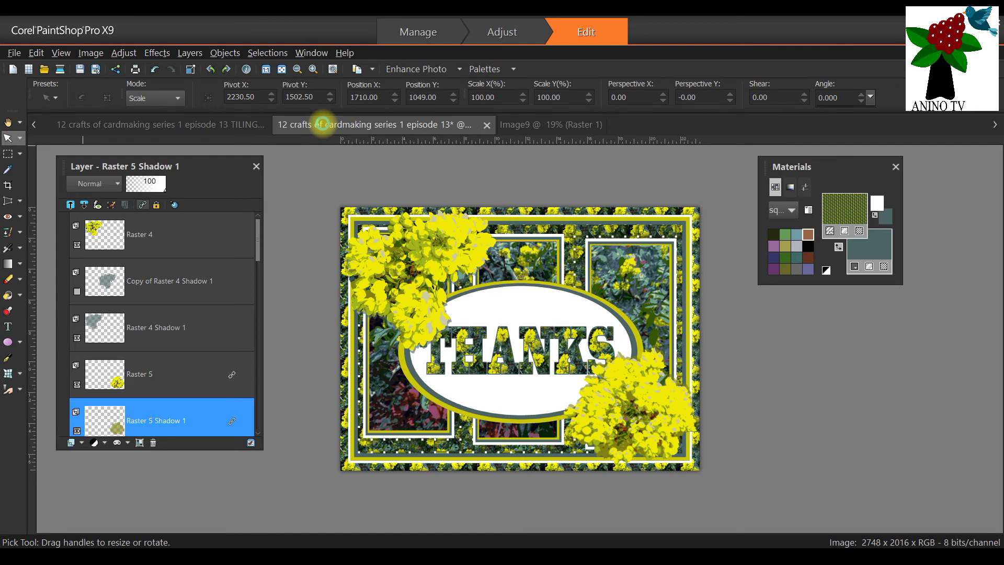
left_click(322, 124)
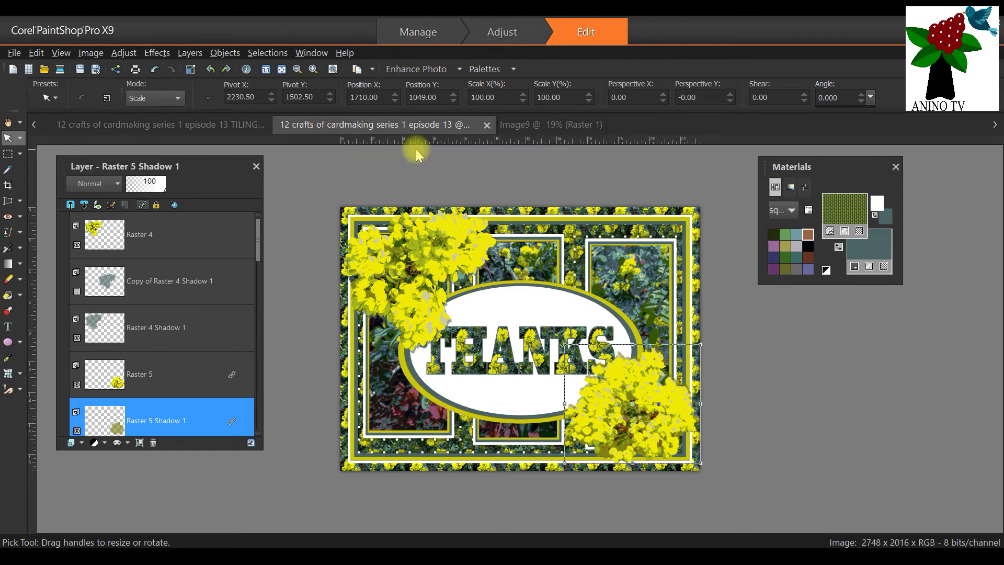
Save the THANKS card as a Photoshop PSD named "12 crafts of cardmaking series 1 episode 13", accepting the format limitations
left_click(14, 53)
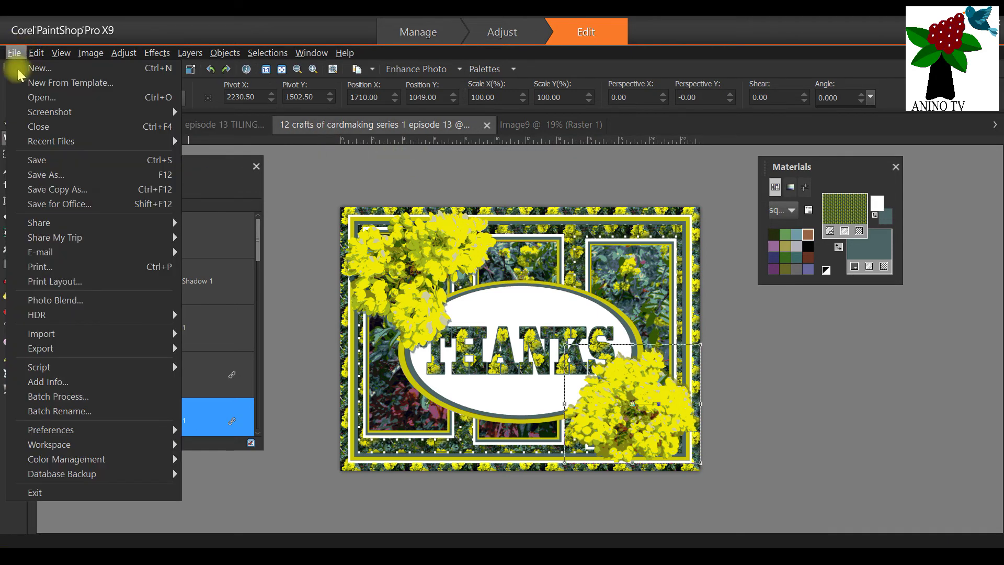
left_click(52, 175)
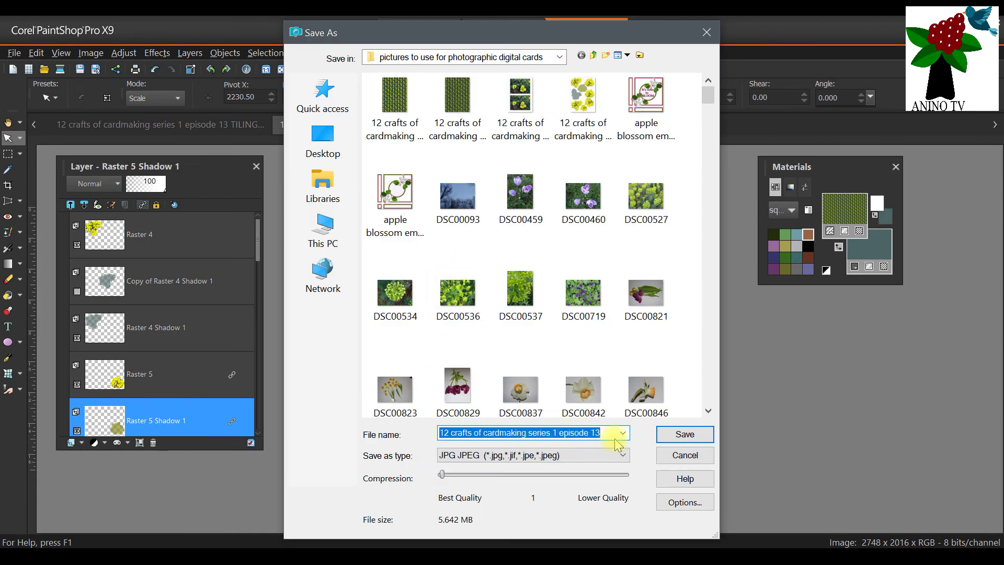
left_click(503, 458)
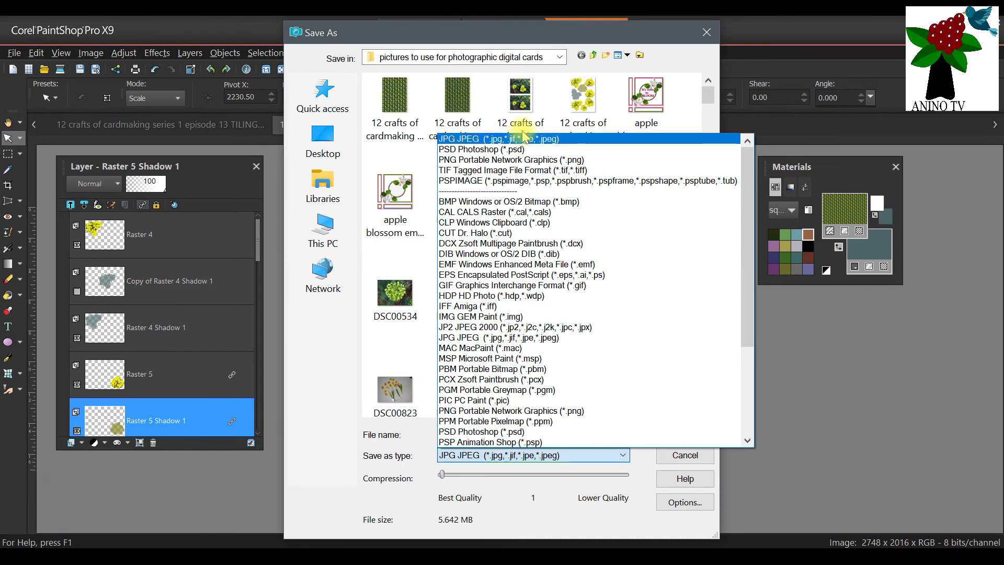
left_click(520, 150)
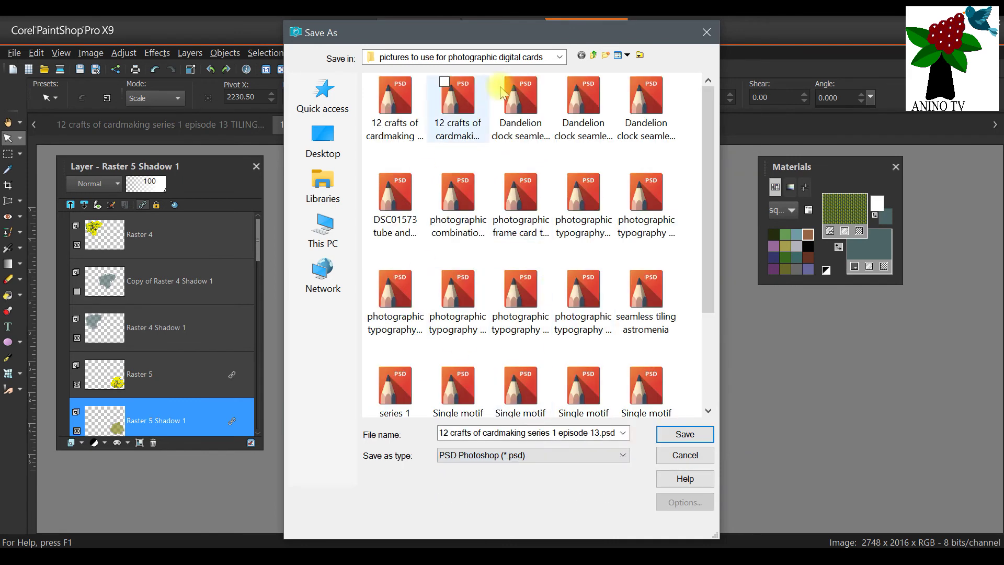
left_click(684, 434)
left_click(551, 337)
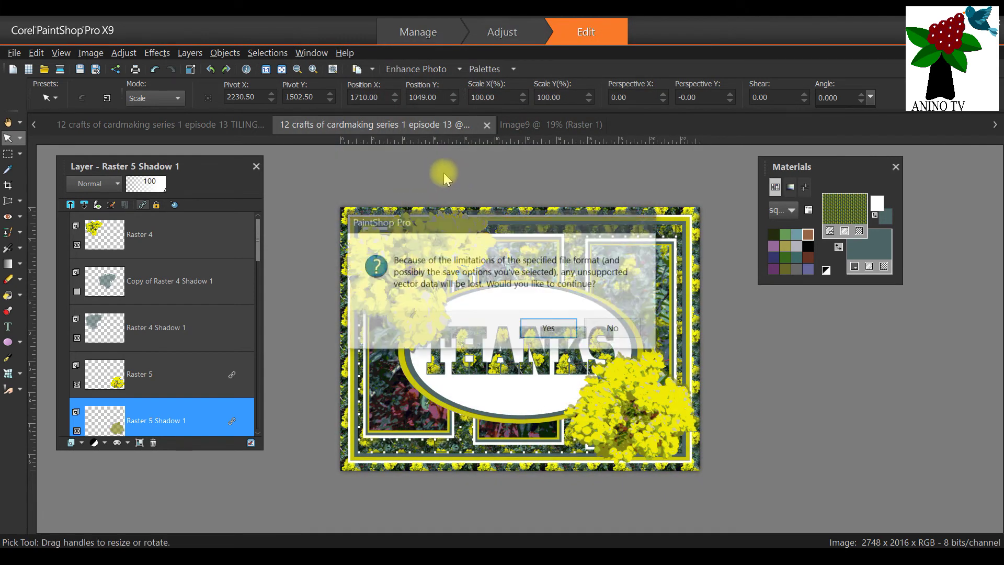
left_click(548, 328)
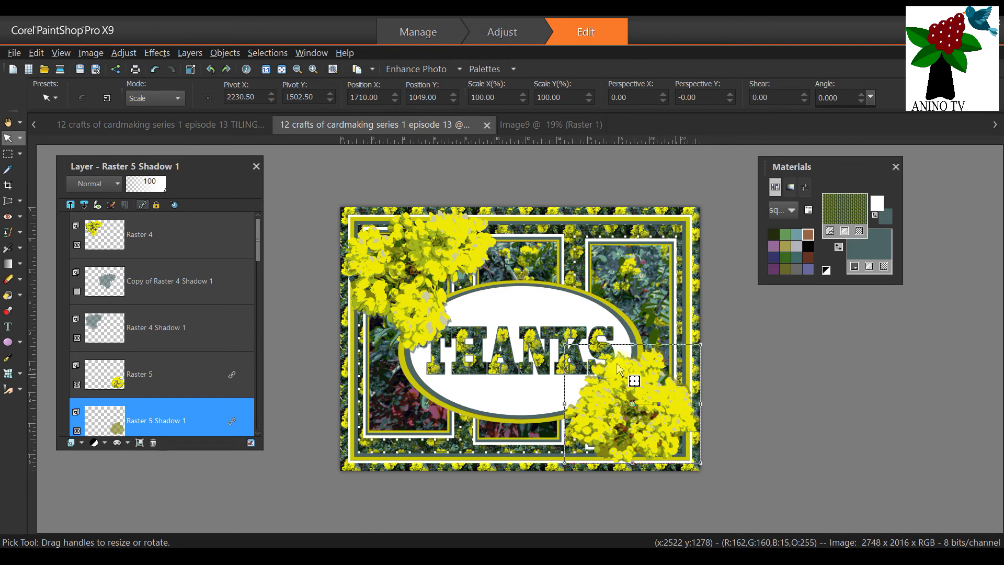
Return from the blank A4 sheet to the THANKS card and copy all its layers as a merged image
left_click(531, 124)
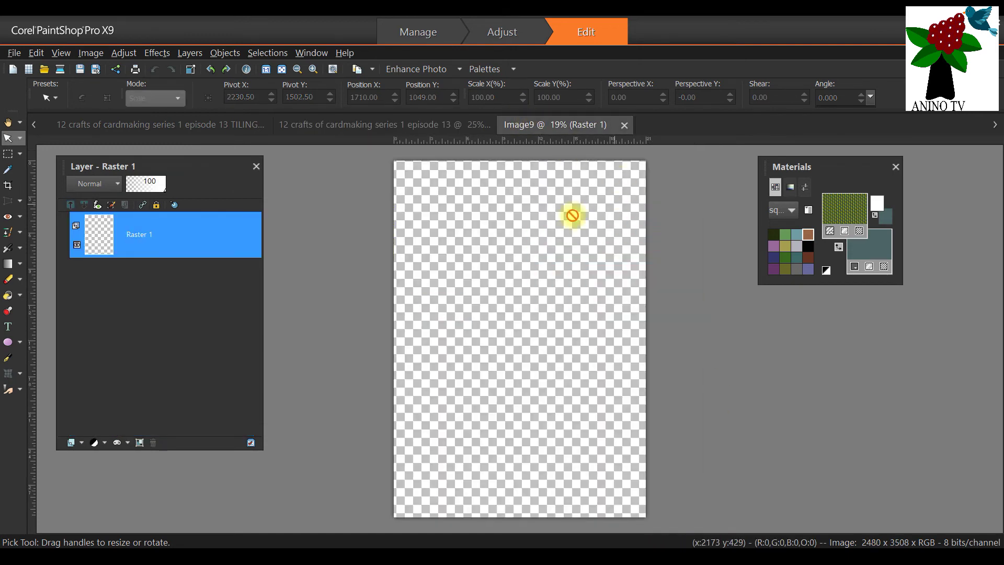
left_click(417, 126)
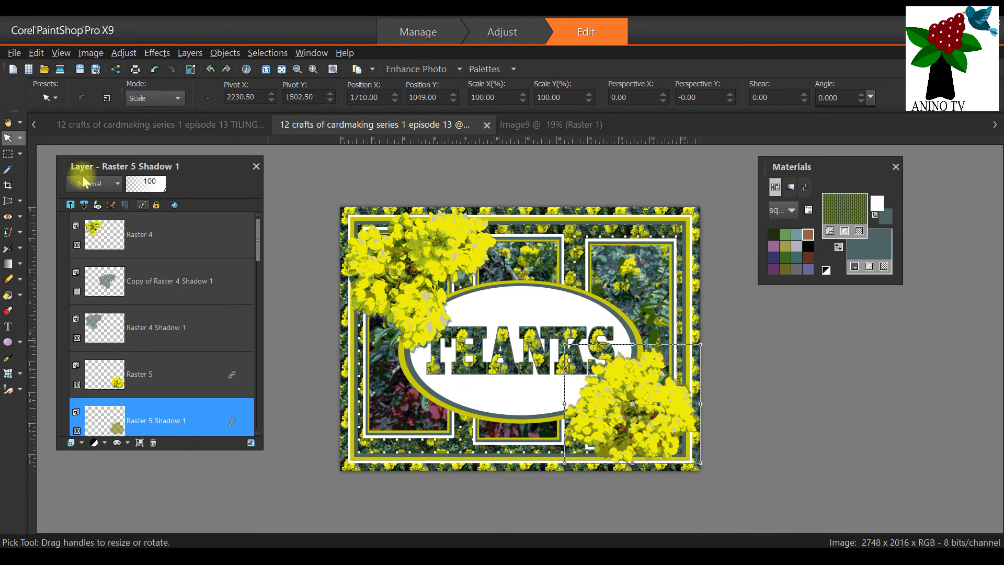
left_click(36, 53)
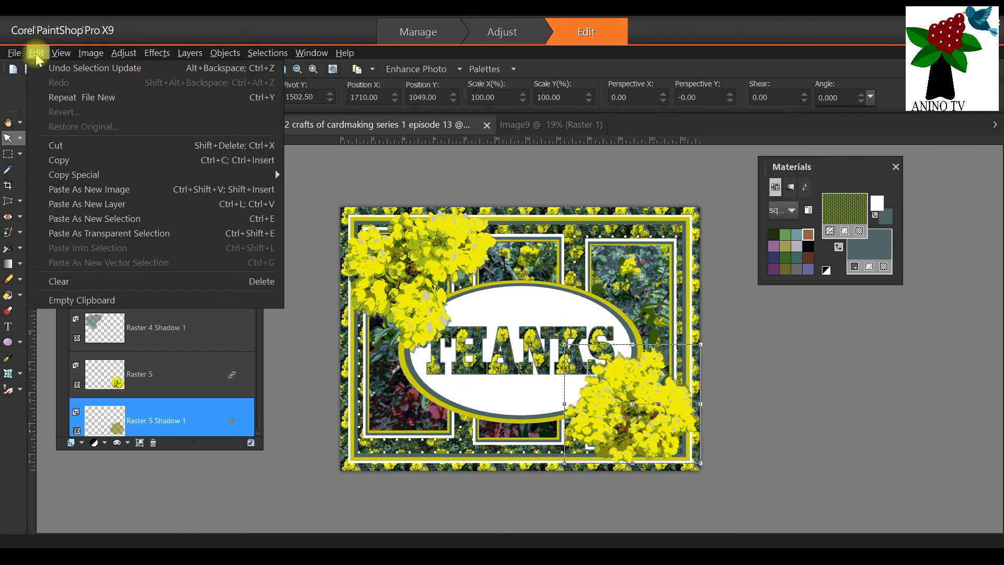
left_click(96, 160)
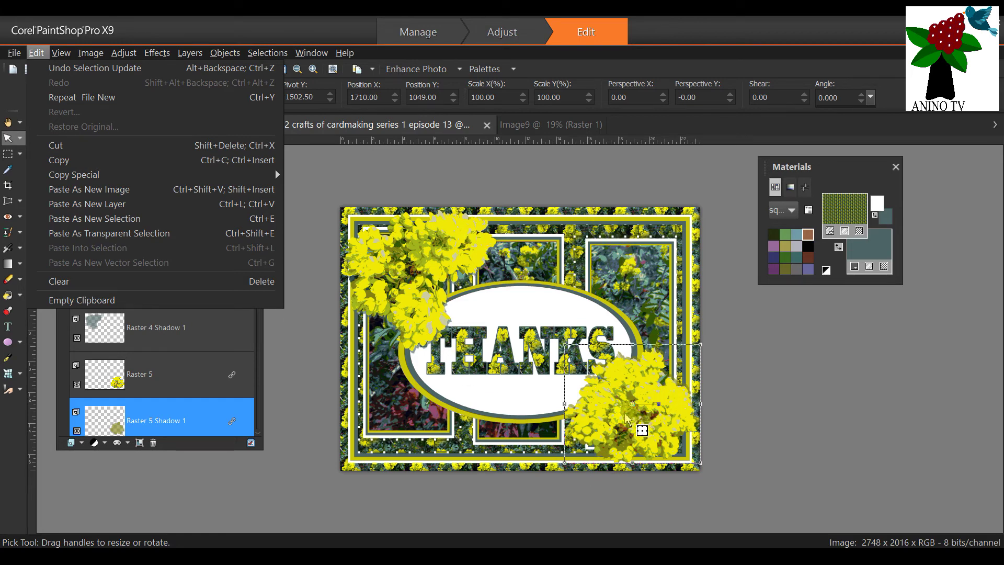
mouse_move(153, 178)
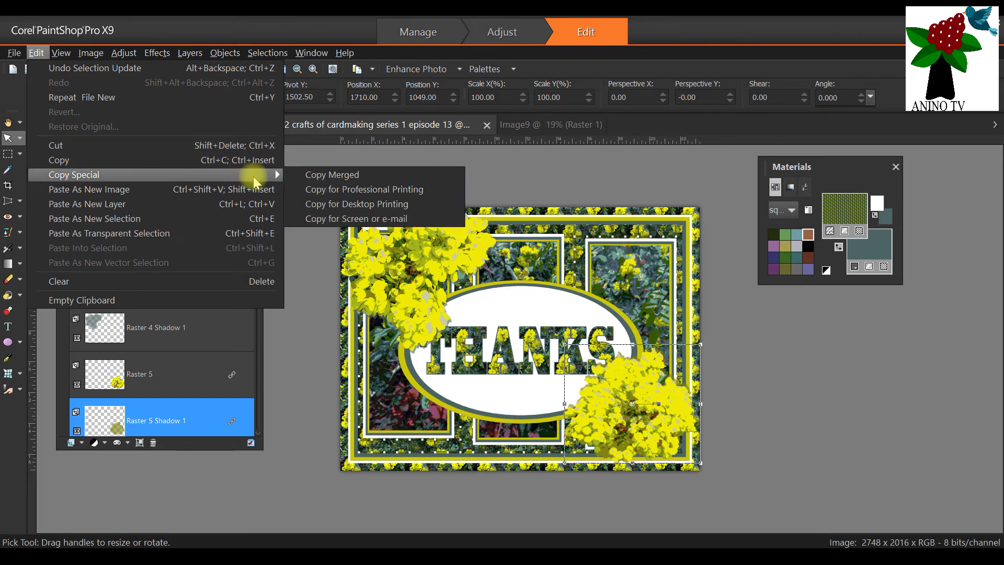
left_click(325, 174)
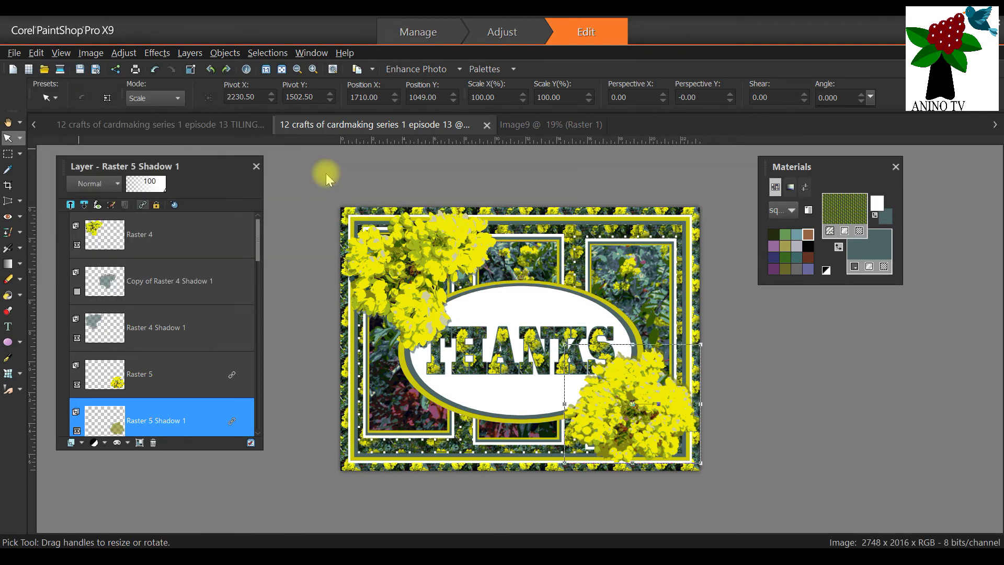
Paste the merged THANKS card as a new image and move the Materials palette off the artwork
left_click(12, 53)
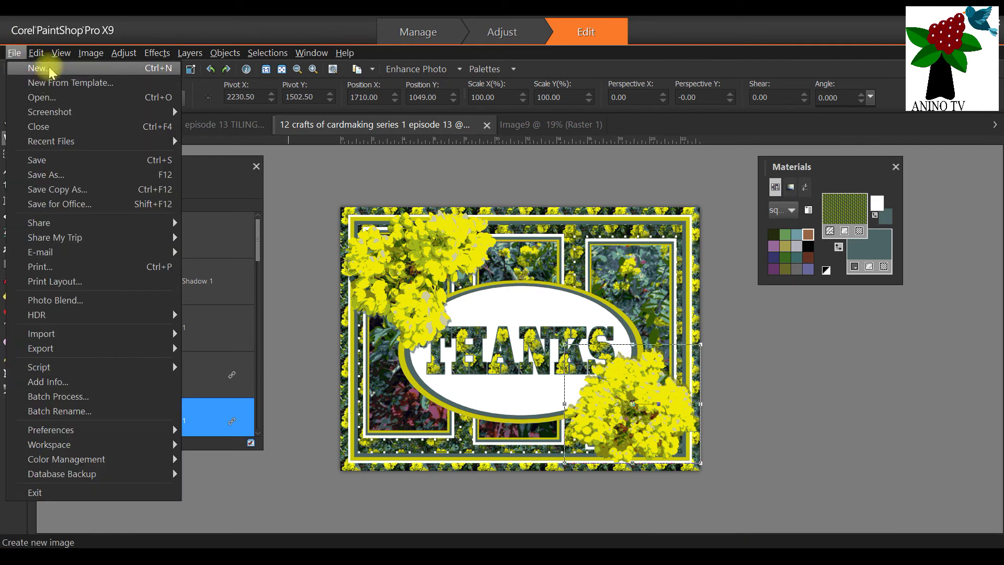
mouse_move(36, 57)
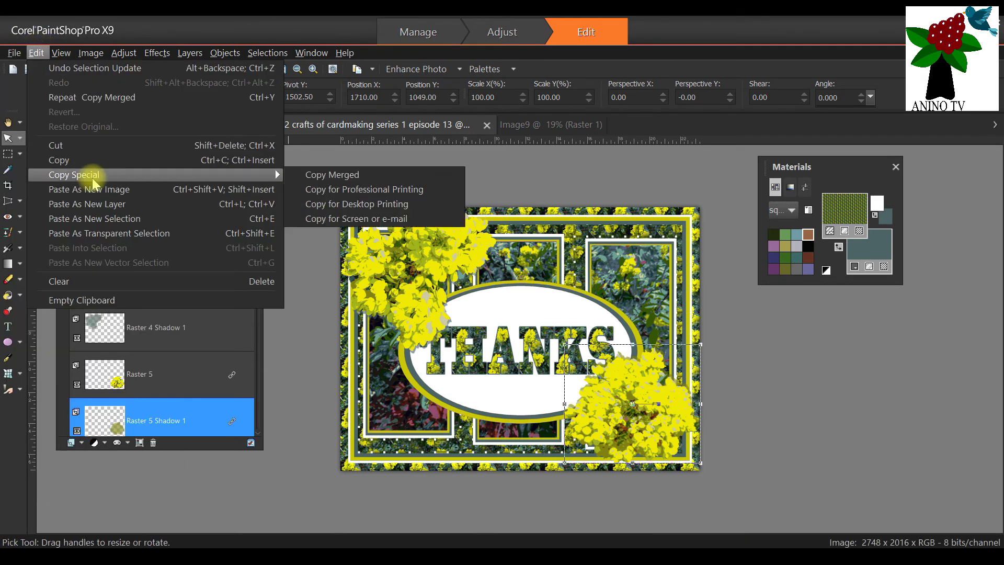
left_click(101, 194)
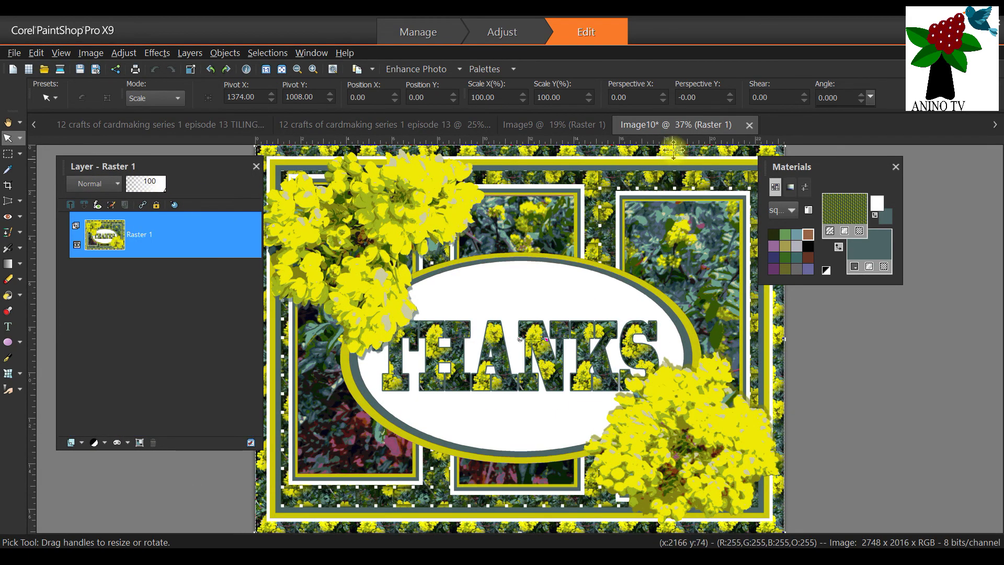
left_click_drag(779, 166, 868, 172)
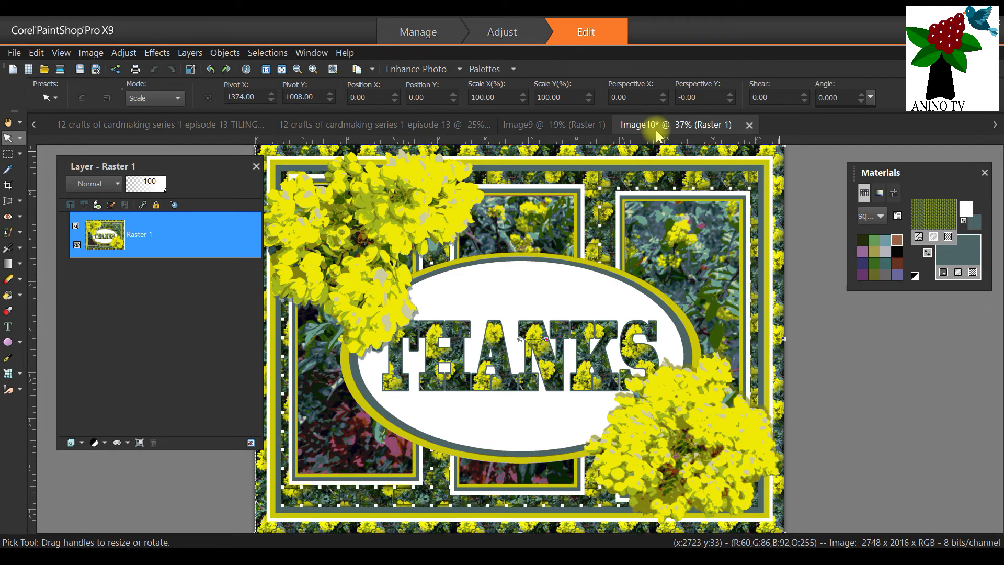
scroll(363, 229, "down", 2)
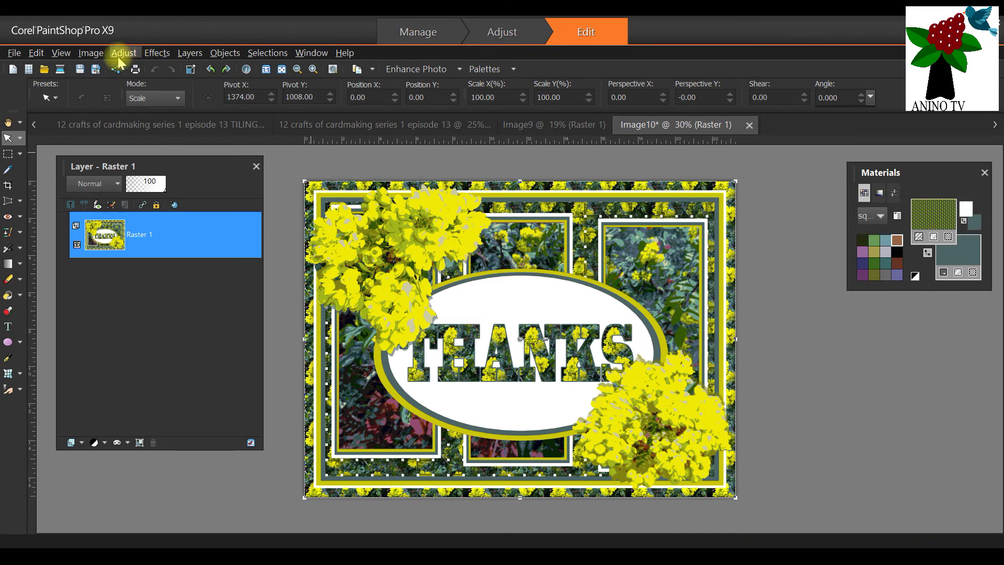
Set the merged card image to resize by print size, using the A5 standard size
left_click(91, 52)
left_click(105, 107)
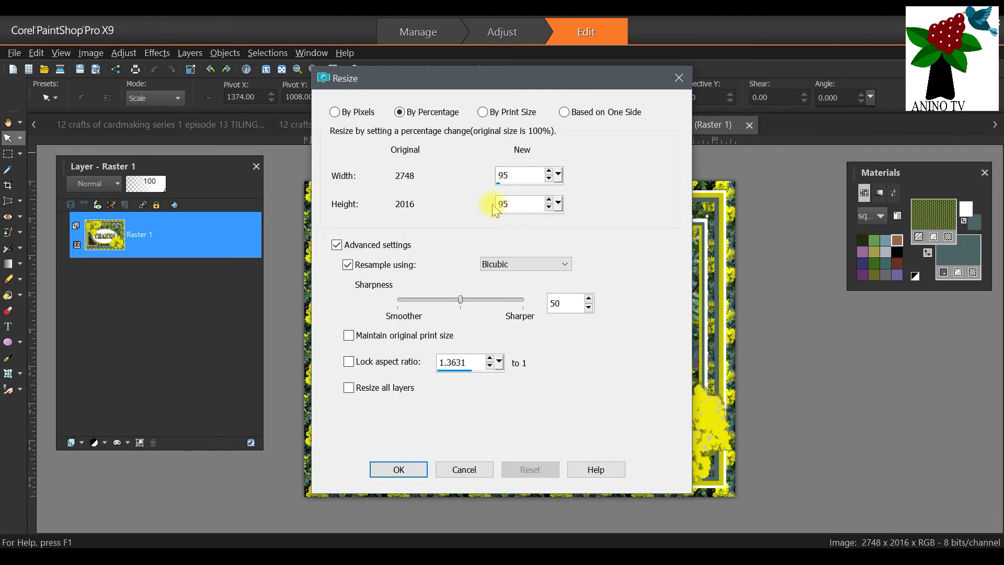
left_click(482, 112)
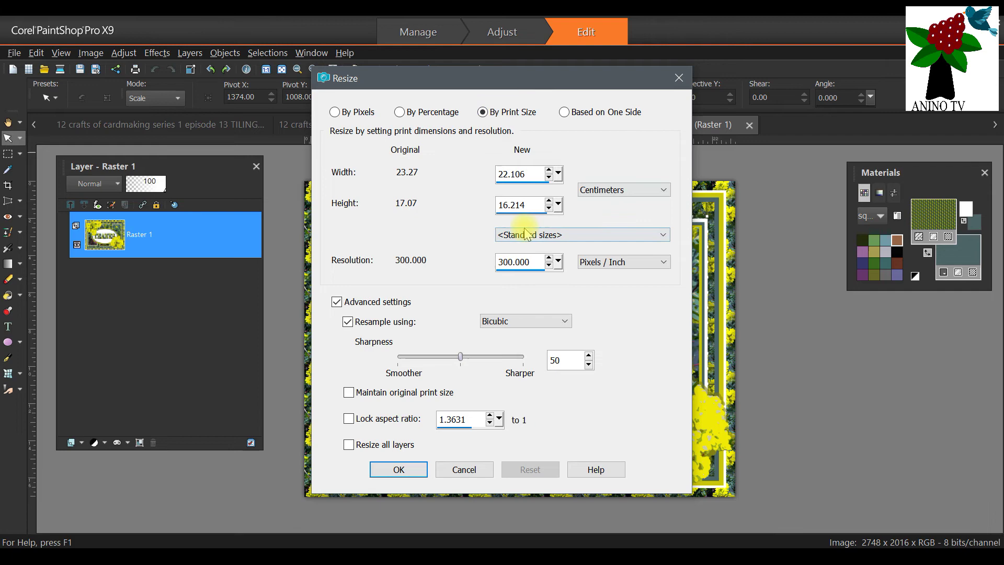
left_click(547, 236)
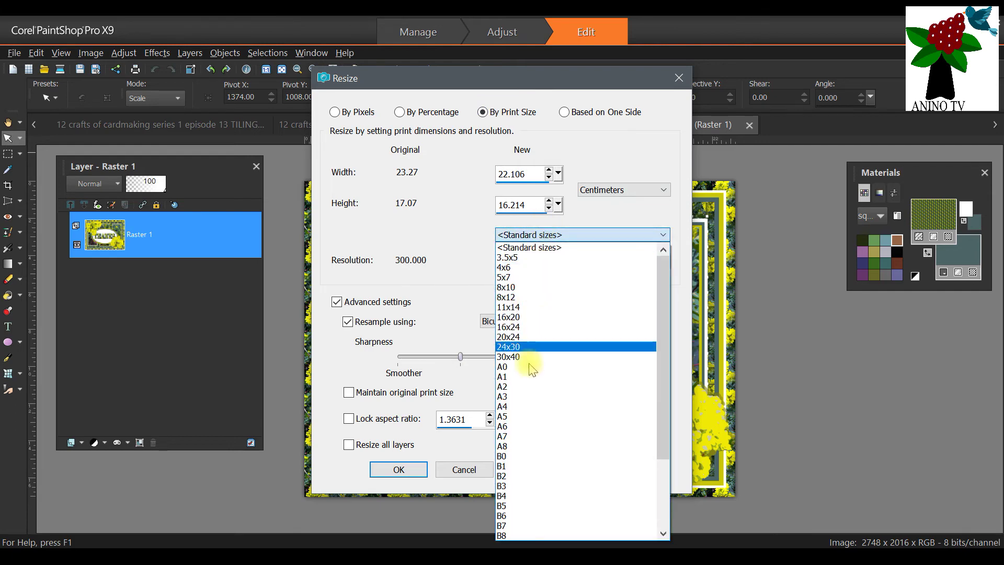
left_click(531, 416)
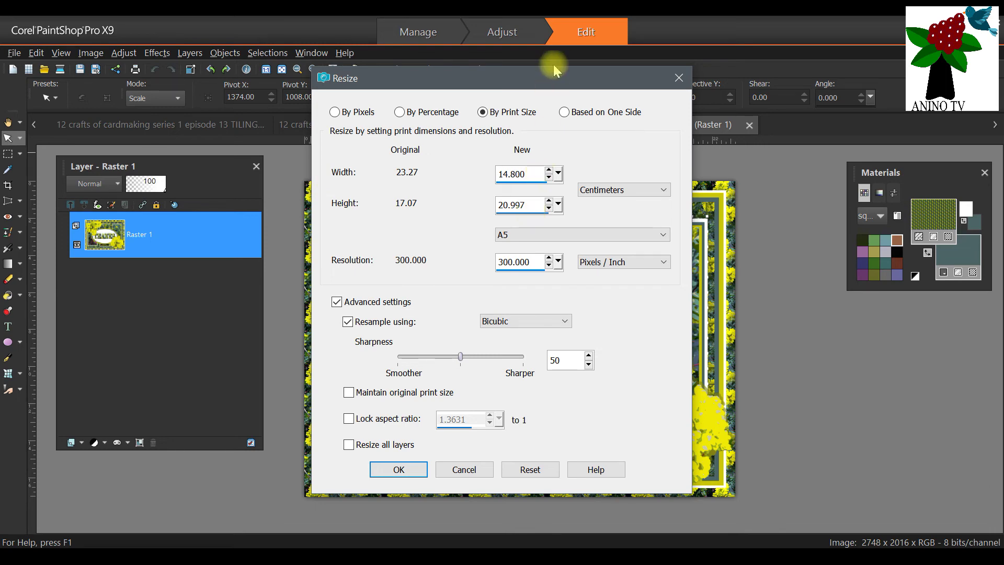
Swap the A5 dimensions to landscape, 21.000 cm wide by 14.800 cm high, and apply the resize
mouse_move(558, 83)
left_mouse_down()
mouse_move(212, 88)
mouse_move(540, 91)
left_mouse_up()
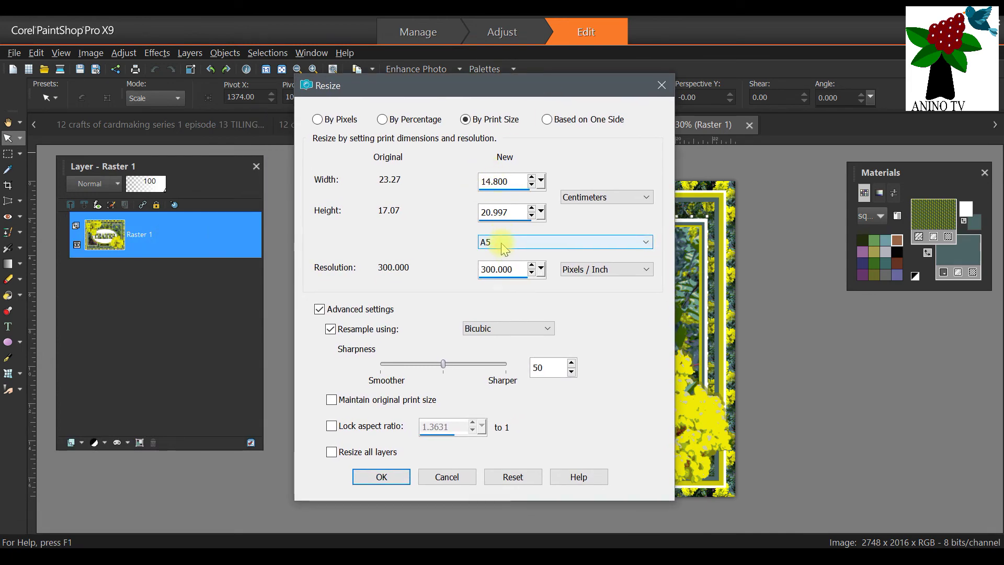
left_click_drag(511, 181, 477, 181)
type("20.997")
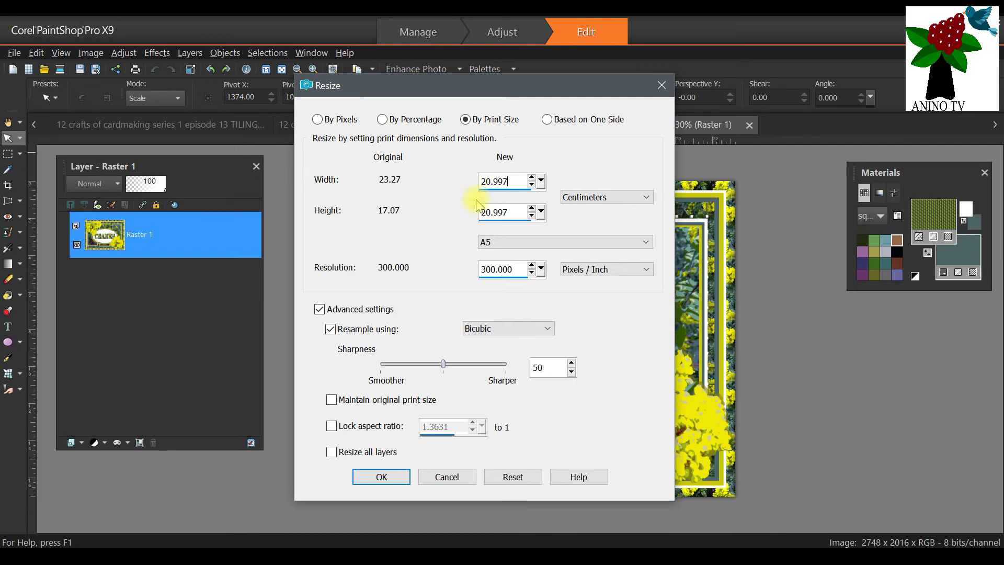
left_click_drag(505, 181, 493, 181)
type("1")
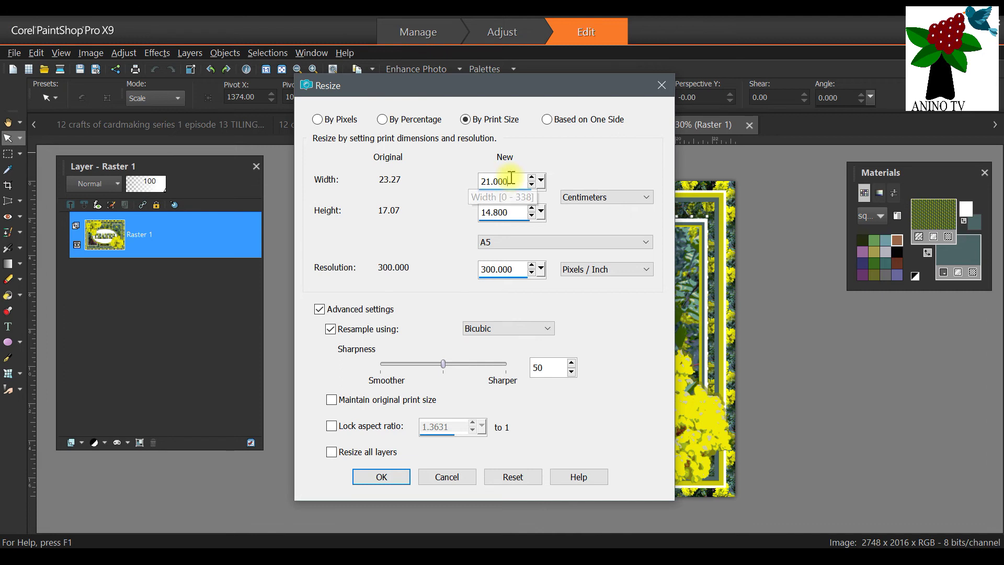
left_click(394, 478)
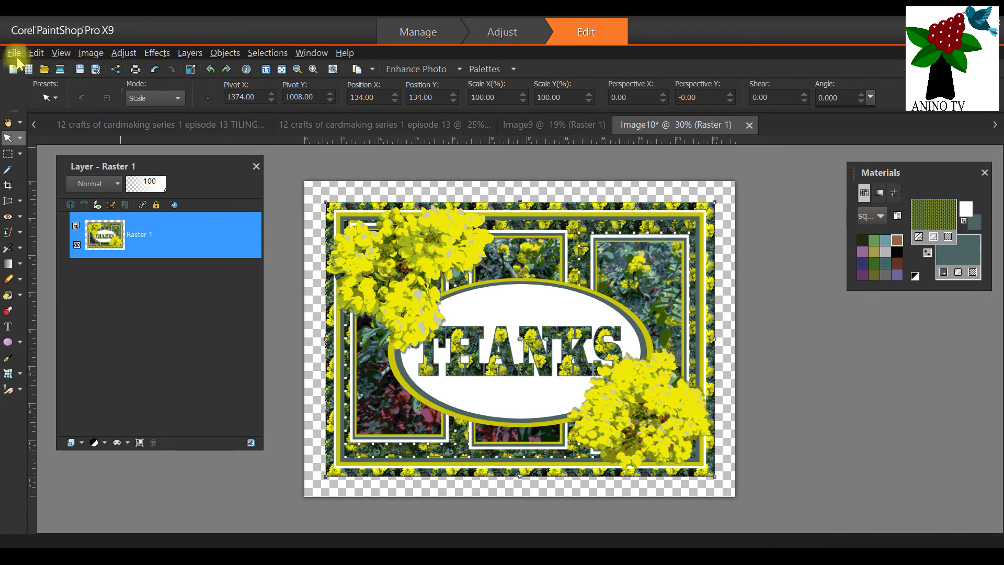
Copy the resized THANKS card and paste it as a new layer on the blank A4 sheet
left_click(39, 54)
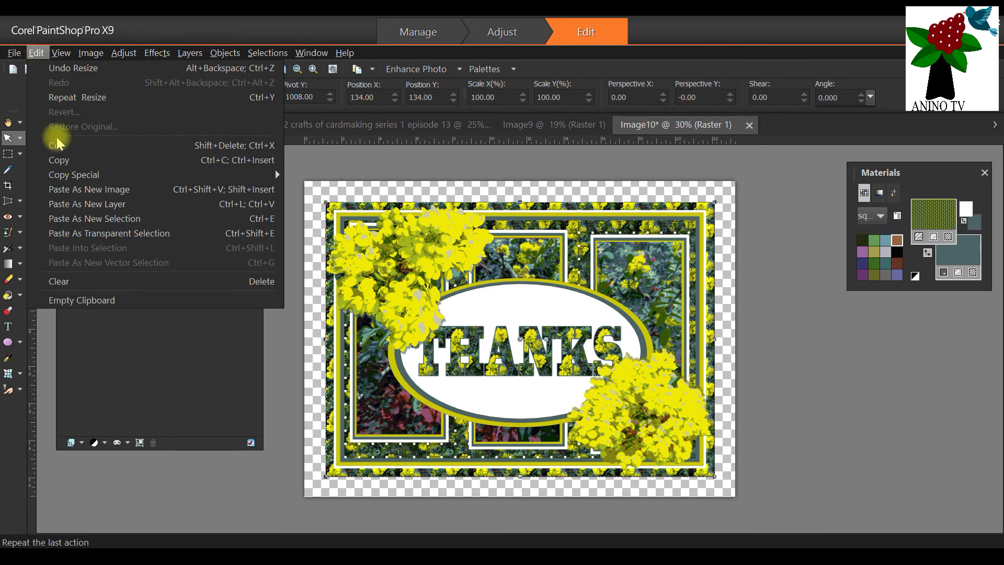
left_click(77, 161)
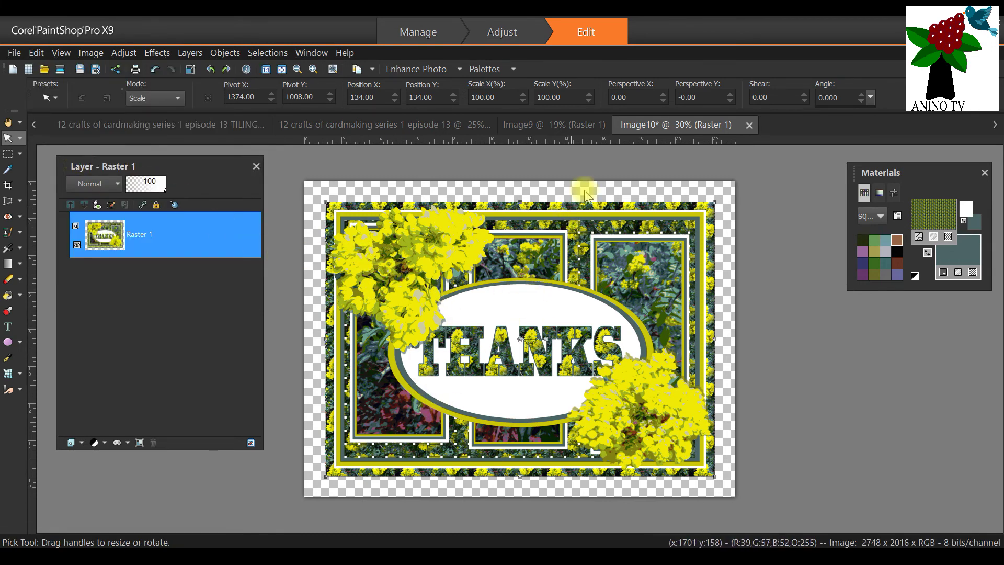
left_click(555, 125)
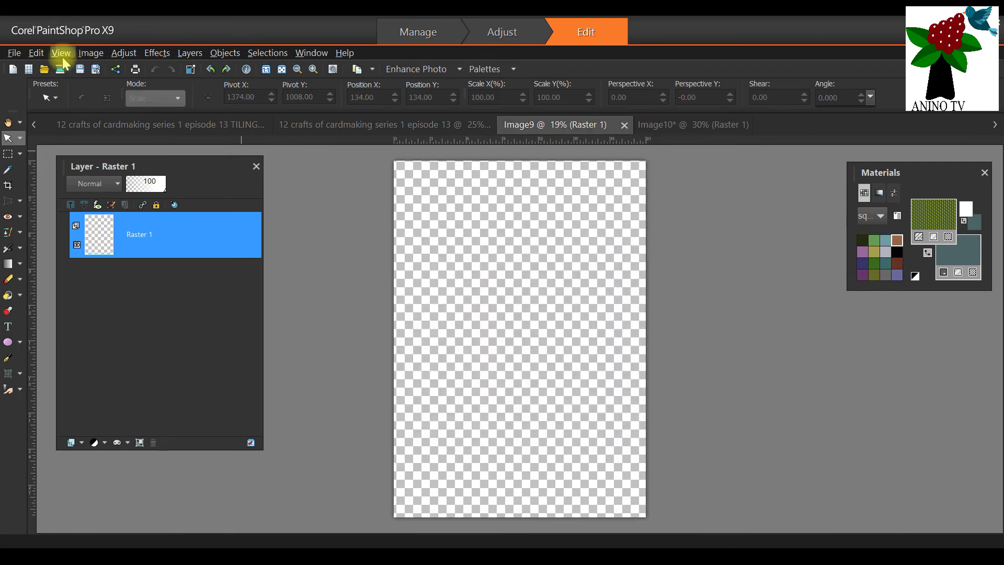
left_click(37, 52)
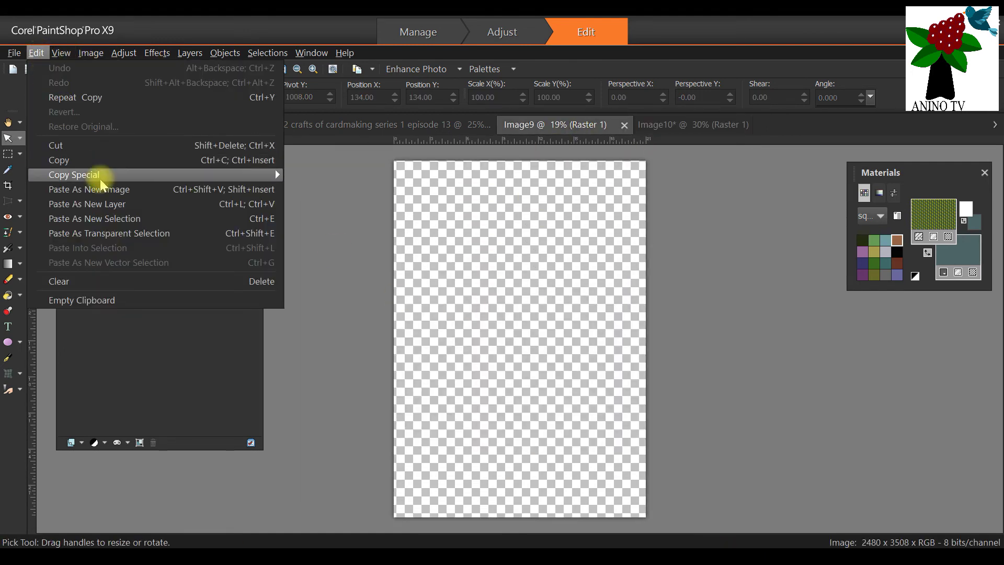
left_click(108, 205)
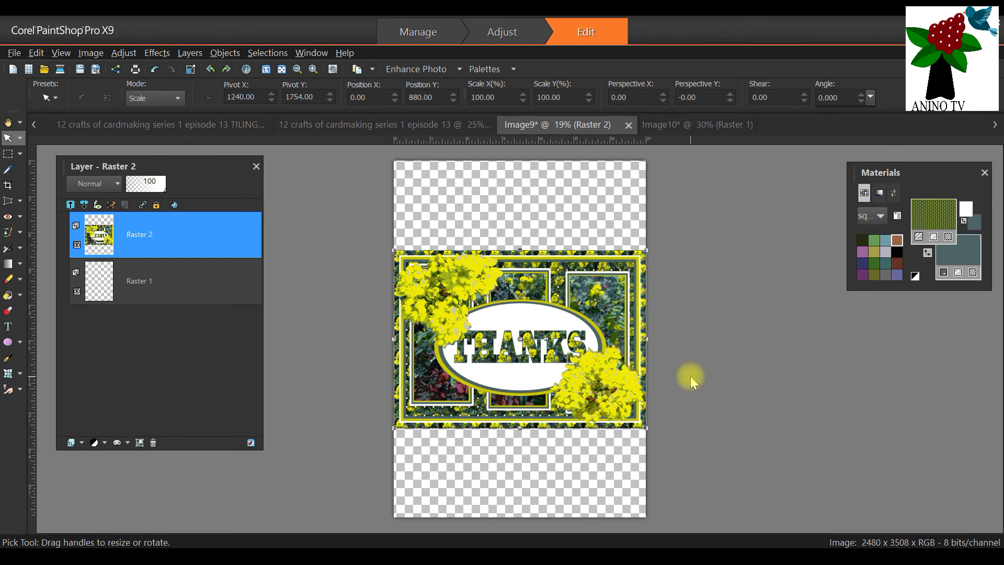
Nudge the pasted card straight down the A4 sheet to a vertical position of about 936 pixels
left_click(690, 376)
left_click_drag(691, 375, 690, 377)
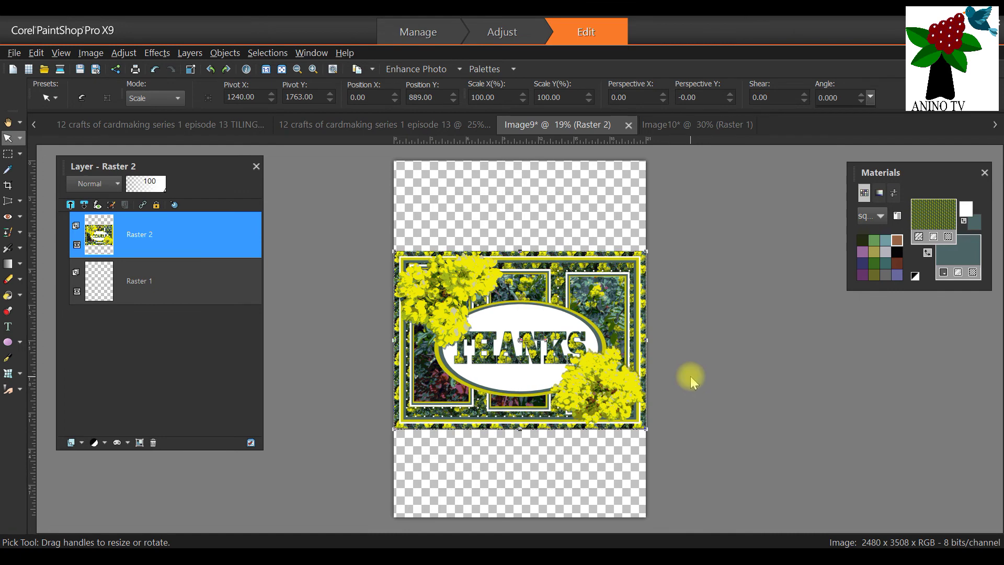
left_click_drag(691, 376, 691, 378)
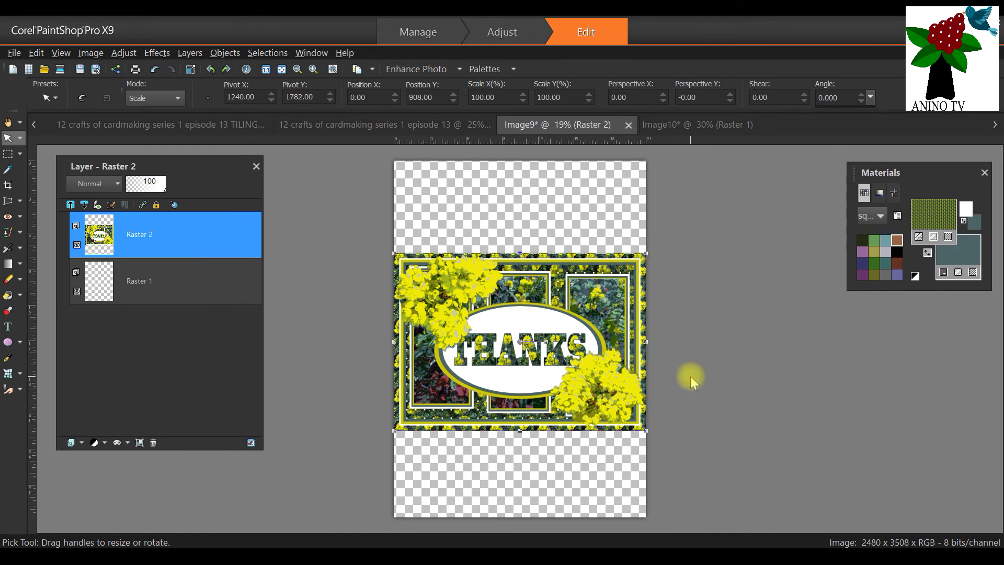
key("Down")
left_click(691, 376)
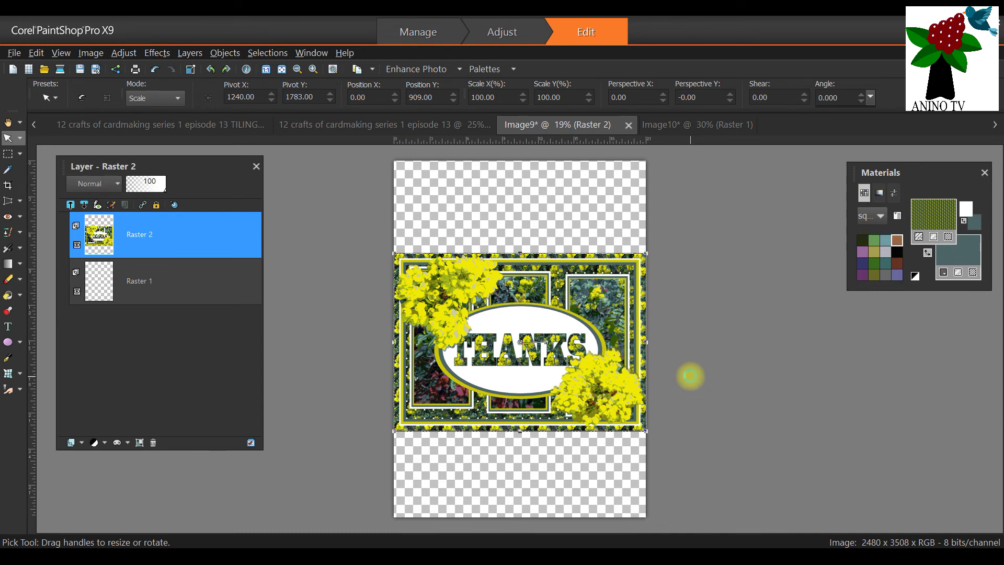
left_click_drag(691, 376, 690, 378)
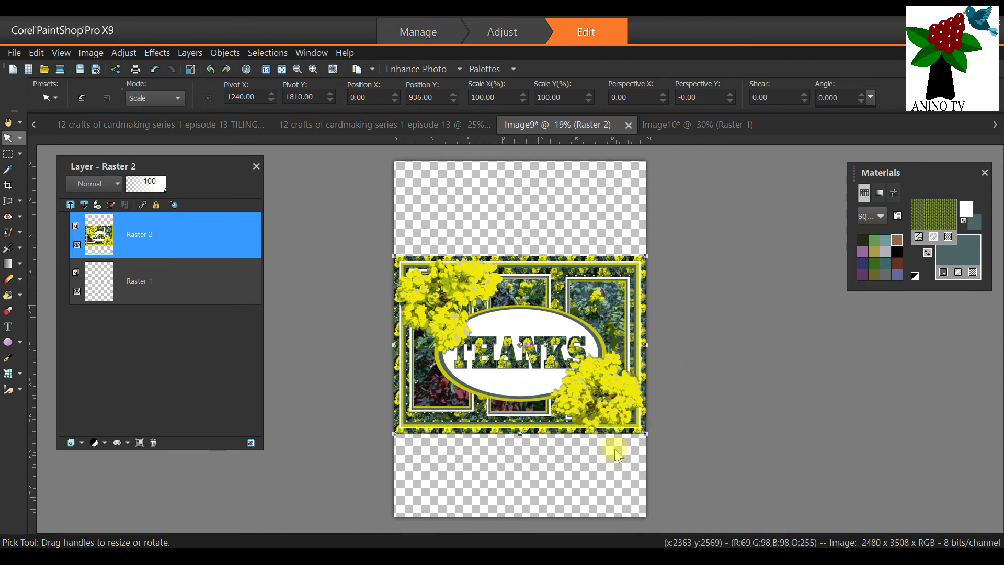
Move the card into the lower half of the A4 sheet, aligning it with the bottom and side edges
left_click(525, 377)
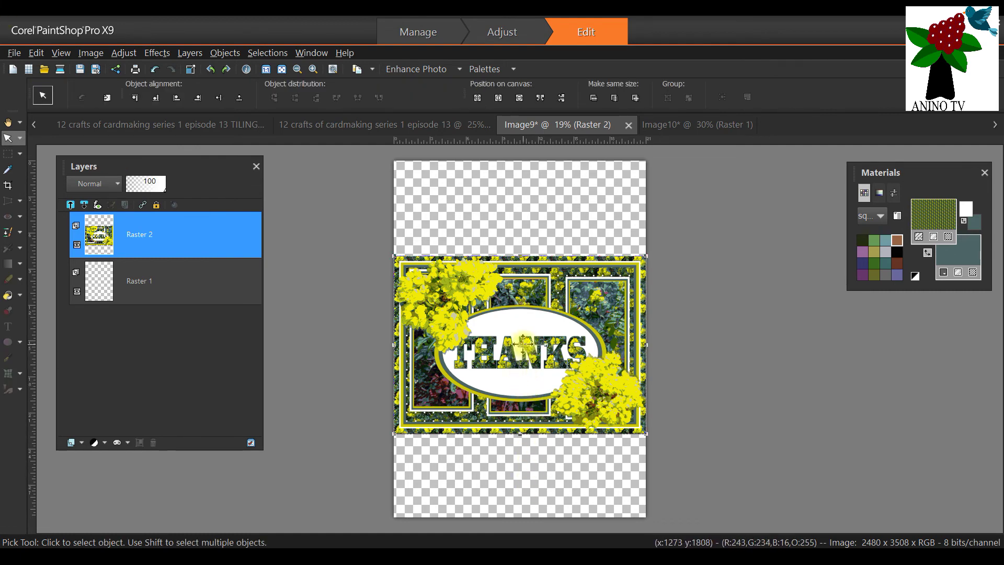
left_click(520, 342)
left_click_drag(521, 342, 522, 429)
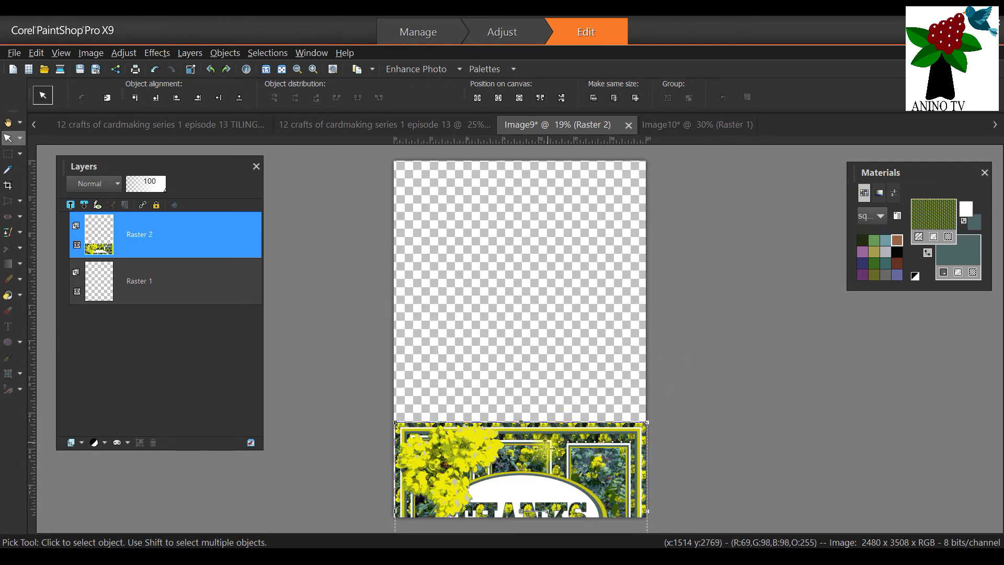
scroll(541, 449, "down", 1)
left_click_drag(518, 471, 520, 341)
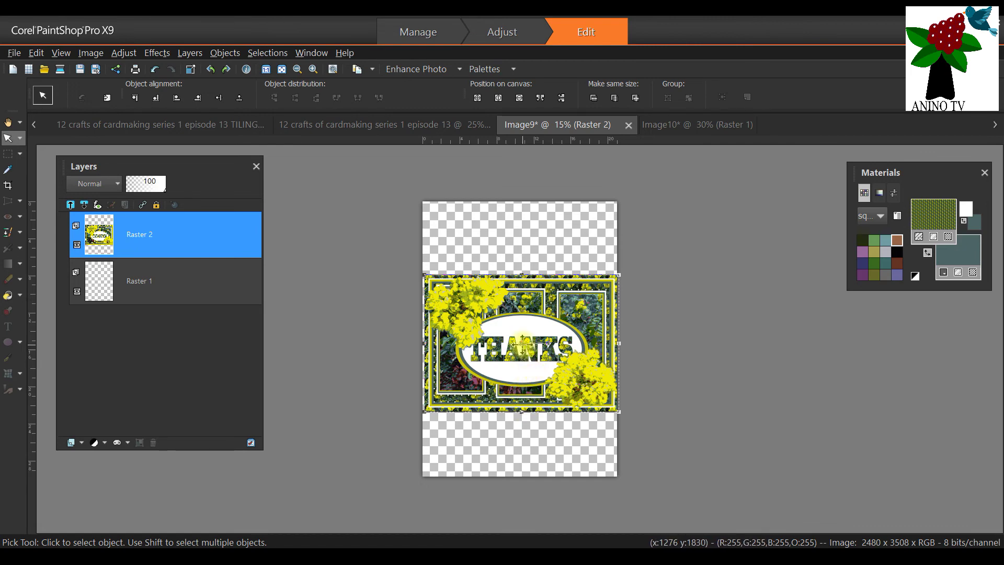
left_click_drag(522, 342, 522, 377)
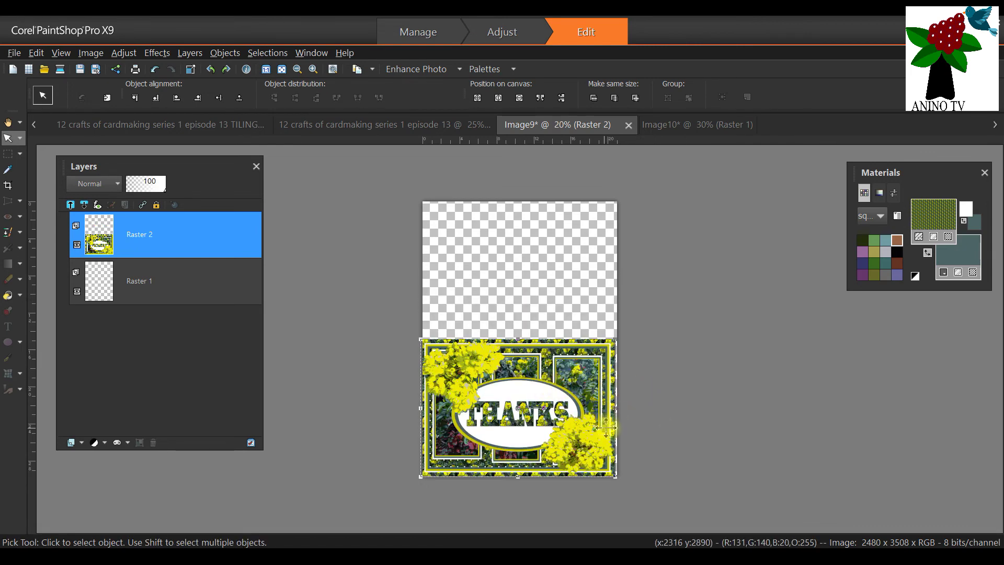
scroll(607, 427, "up", 1)
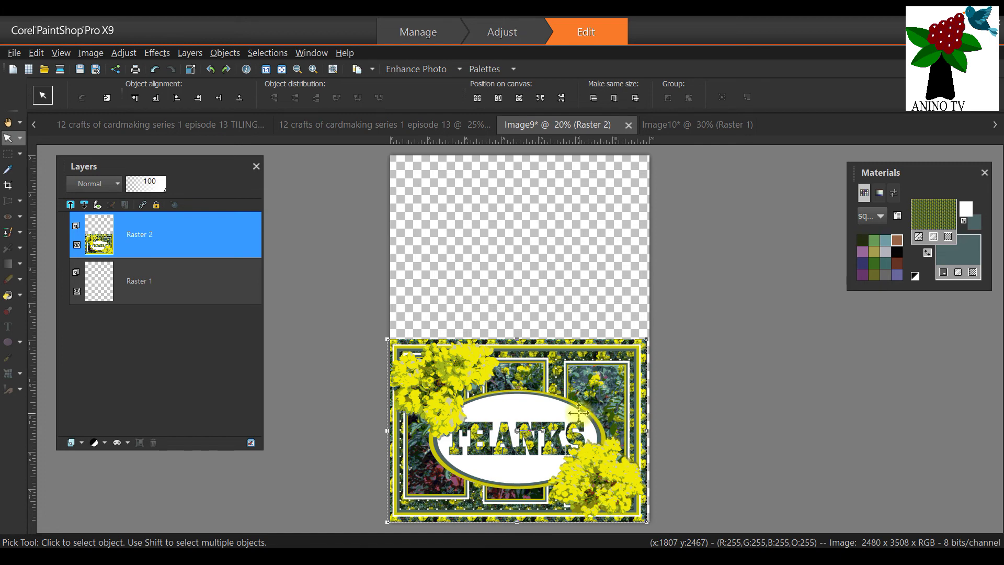
left_click_drag(579, 413, 584, 413)
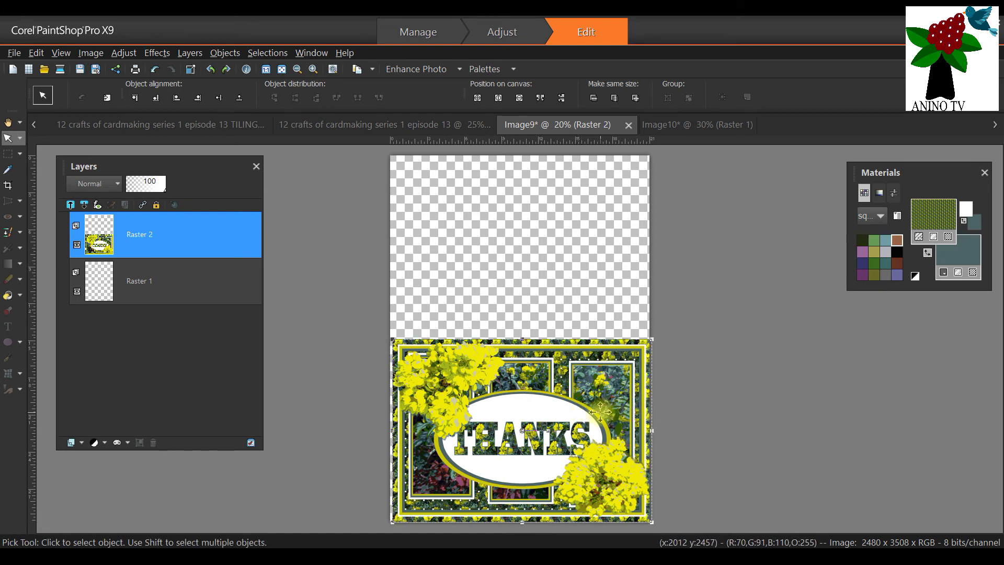
left_click_drag(586, 416, 584, 416)
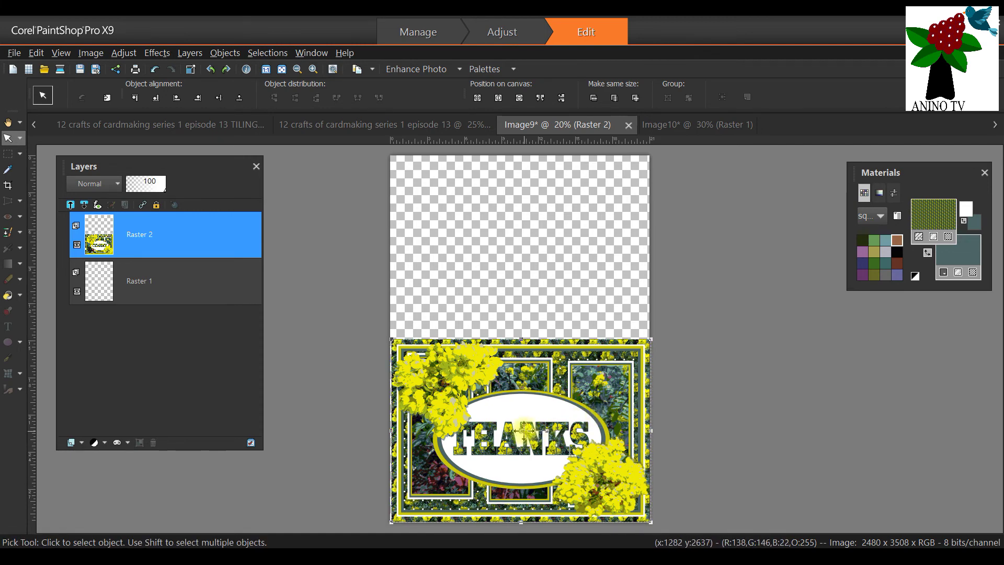
Nudge the pasted card slightly with the Move tool to fine-tune its fit on the lower half of the A4 sheet
left_click(19, 138)
left_click(37, 156)
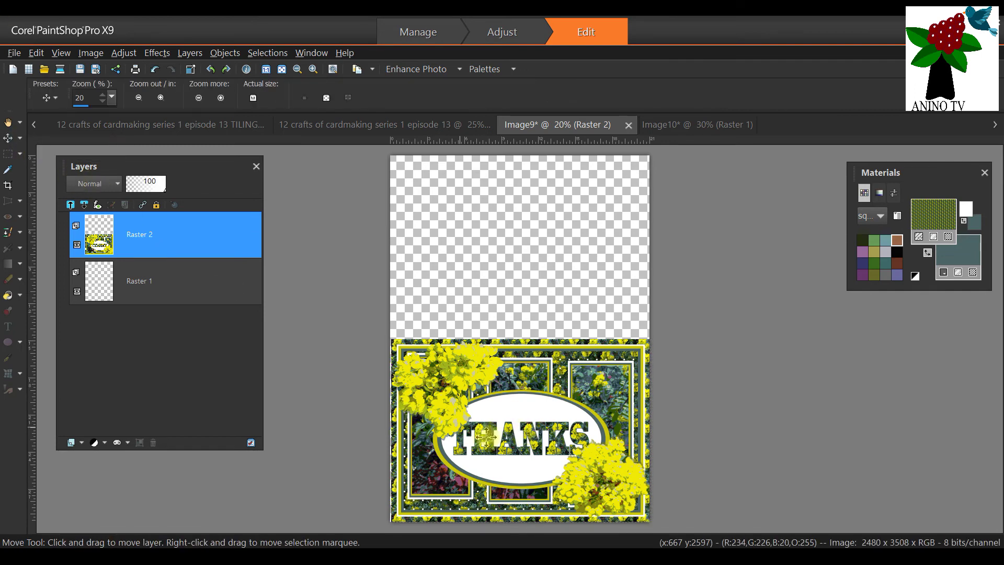
left_click_drag(518, 441, 520, 439)
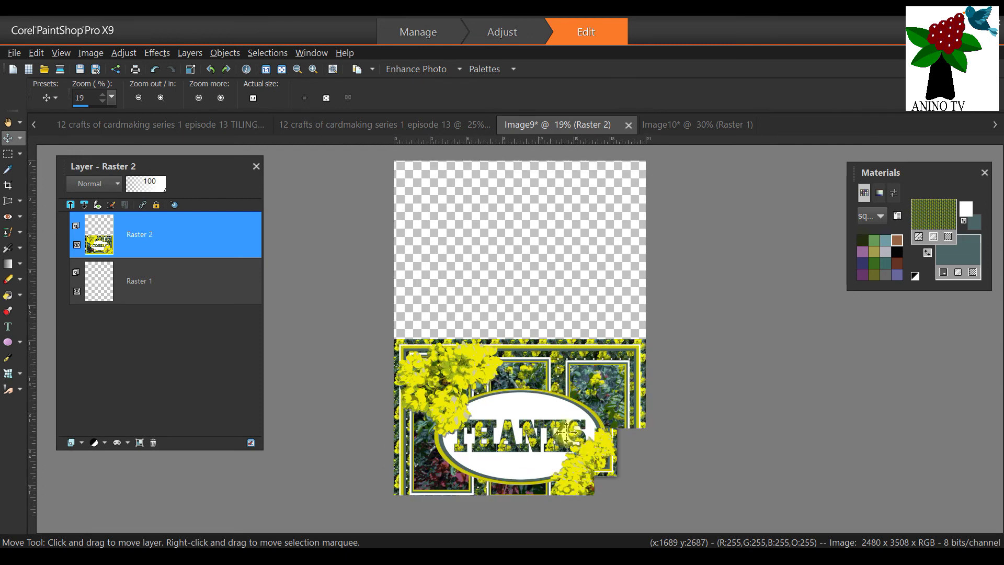
scroll(565, 432, "down", 1)
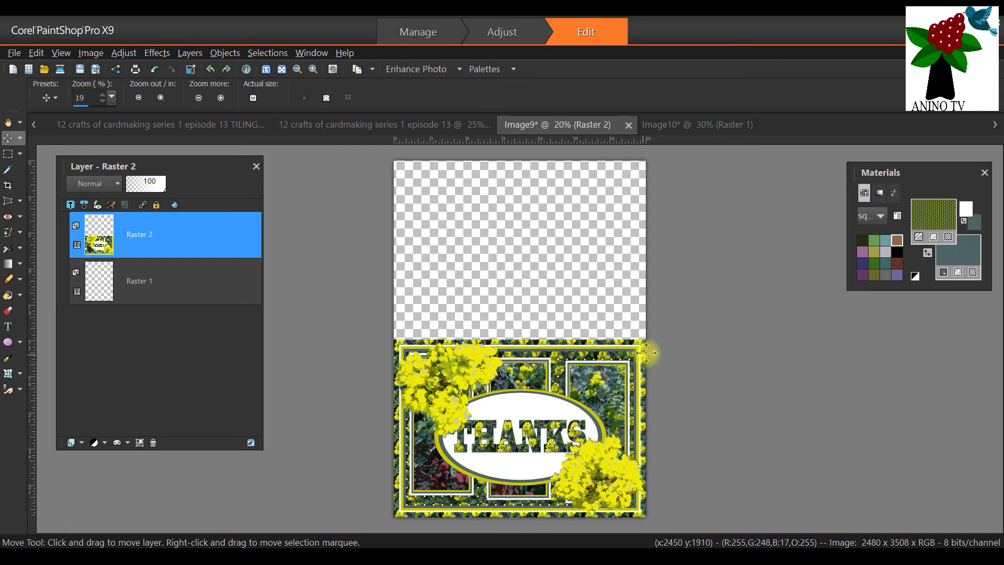
scroll(680, 361, "up", 1)
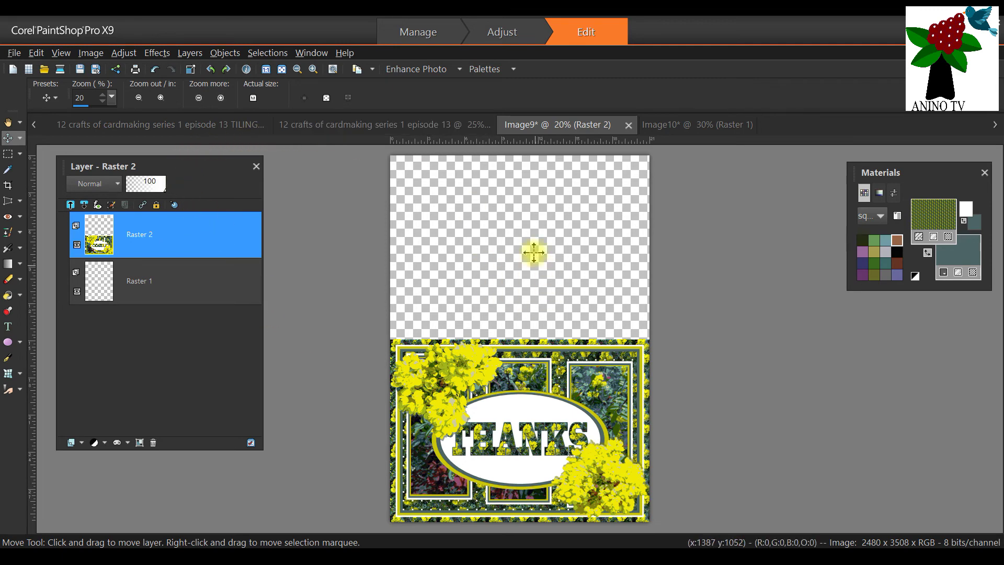
Copy the Raster 4 yellow flower cluster from the layered card document and paste it as a new layer on the A4 sheet
left_click(314, 125)
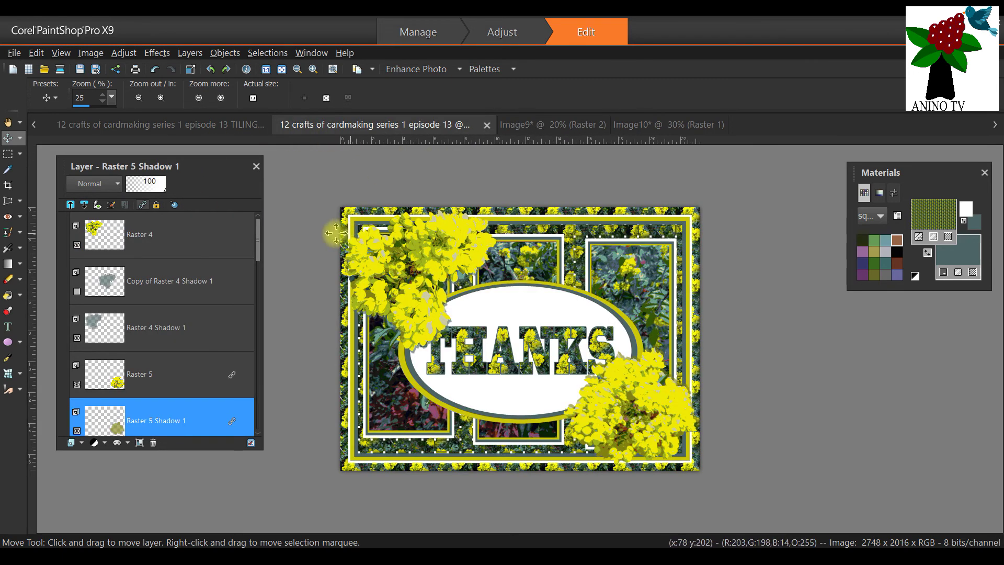
left_click(114, 230)
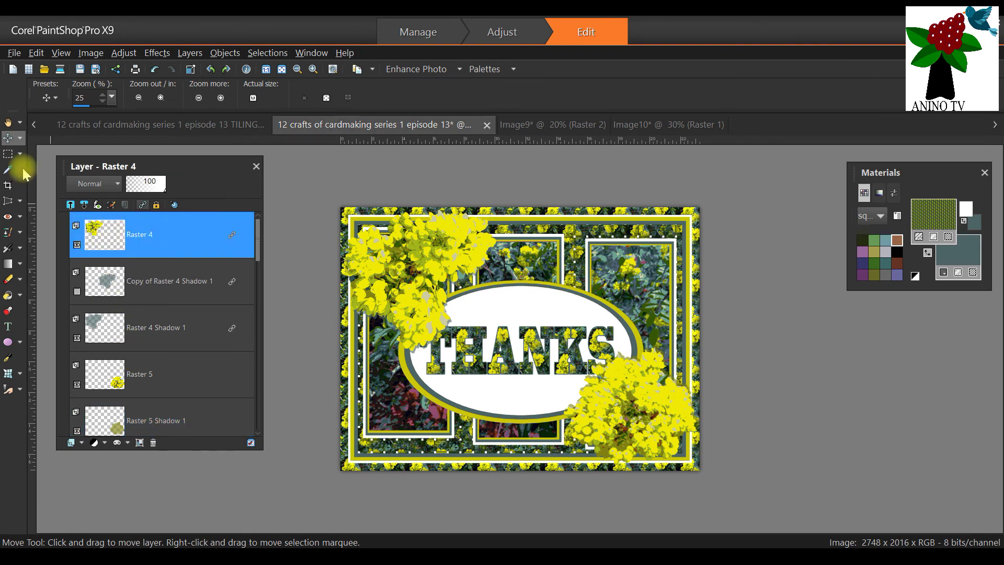
left_click(33, 54)
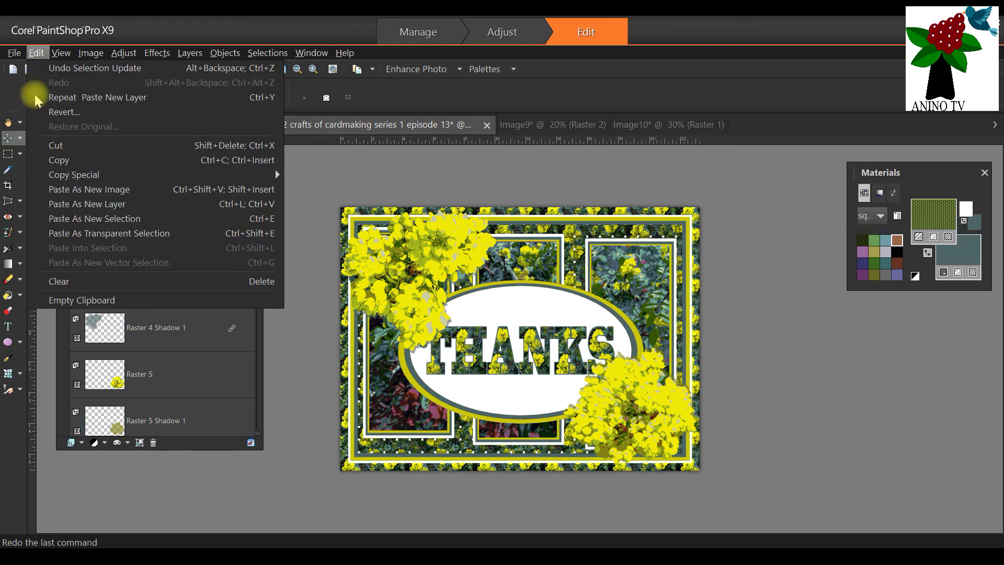
left_click(58, 160)
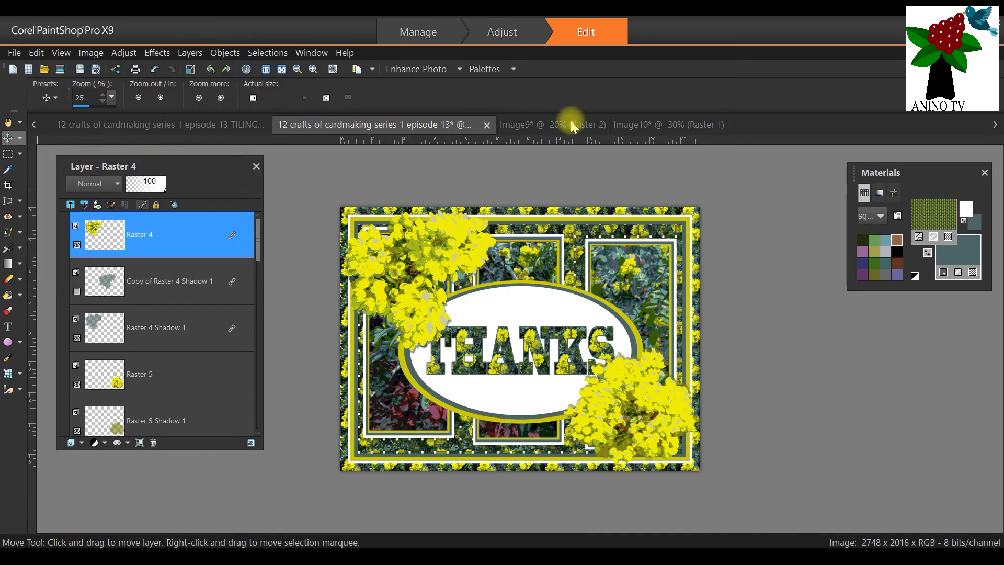
left_click(98, 127)
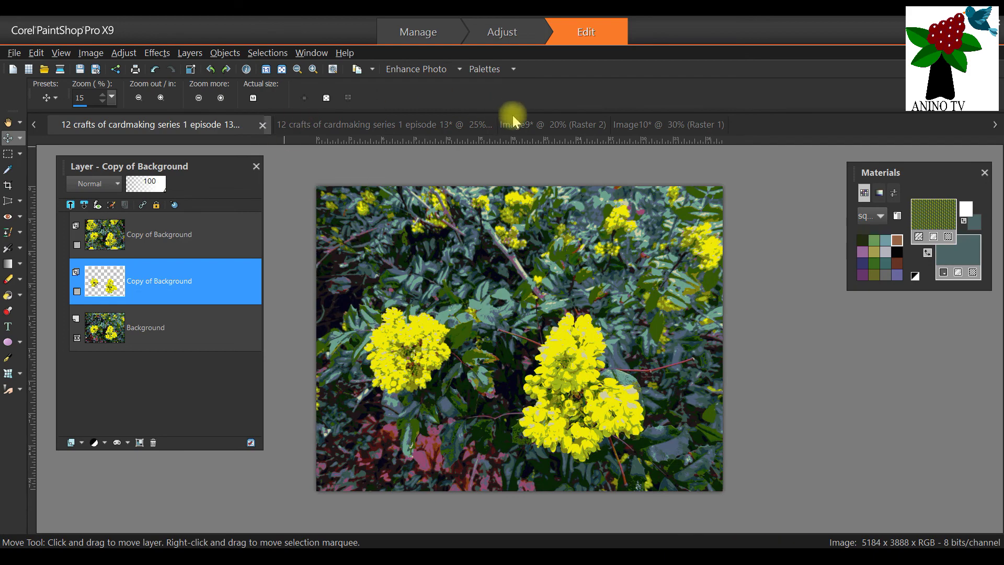
left_click(537, 125)
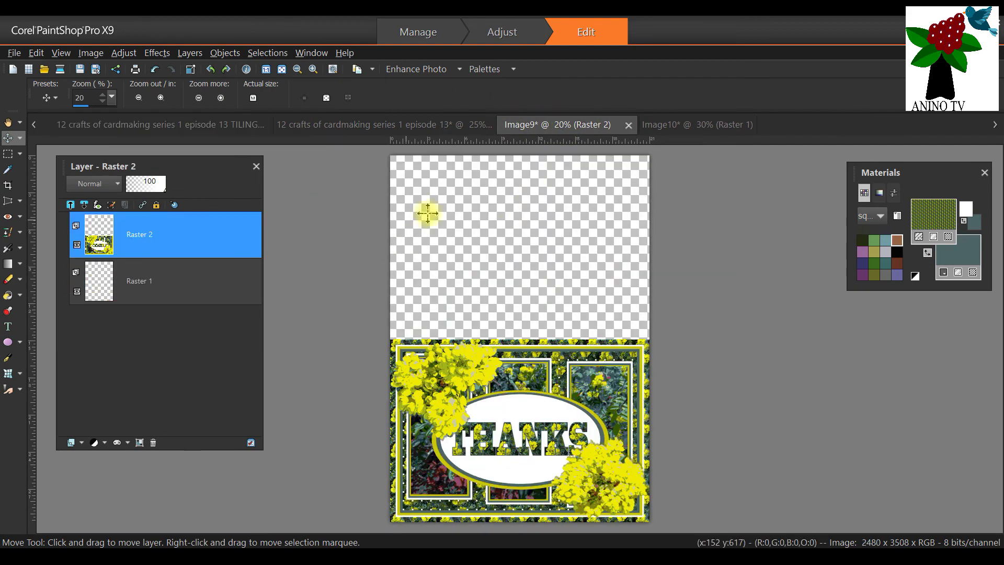
left_click(37, 50)
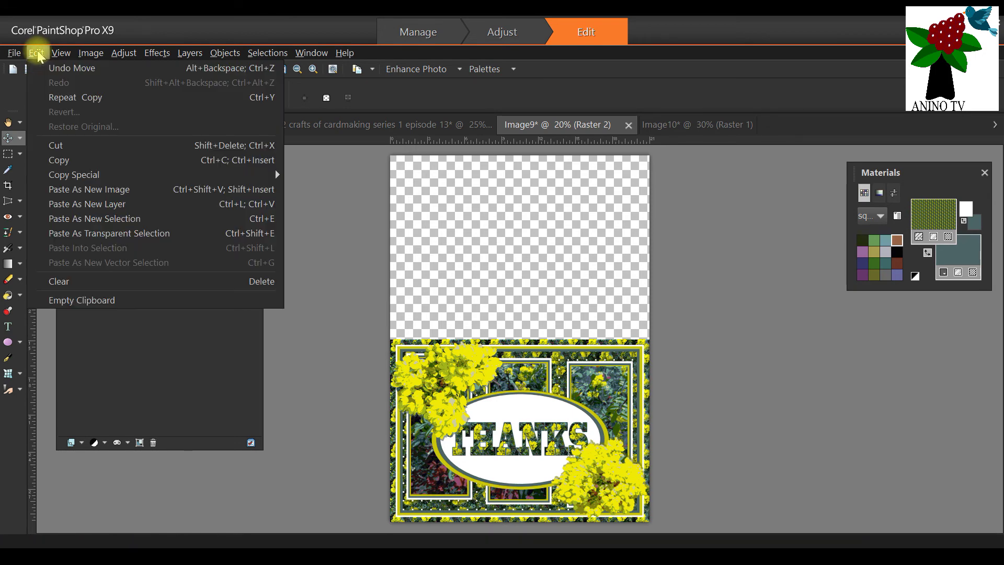
left_click(89, 204)
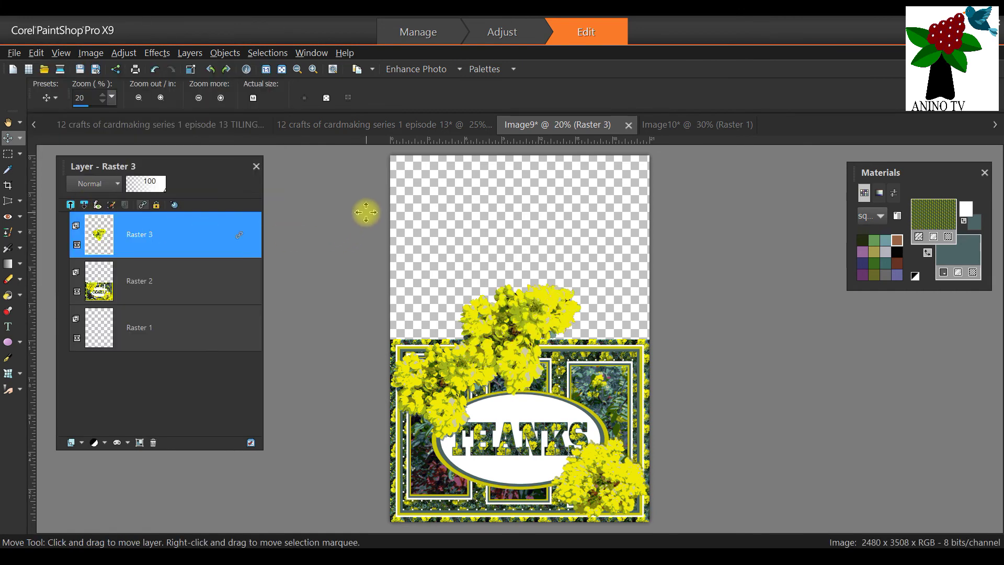
Scale the pasted flower cluster to about 69% and place it near the centre of the A4 sheet's blank upper half
left_click_drag(499, 327, 498, 242)
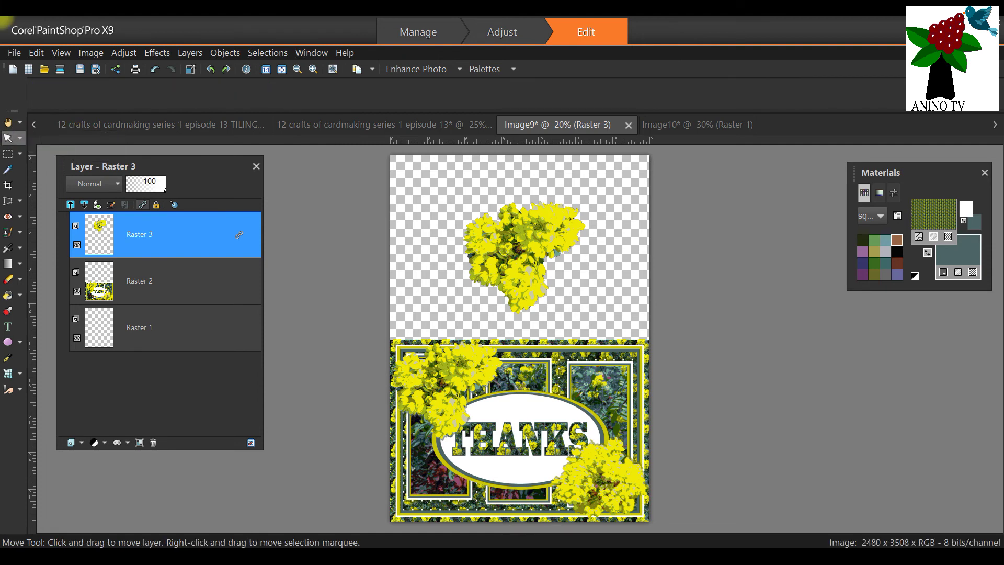
key("k")
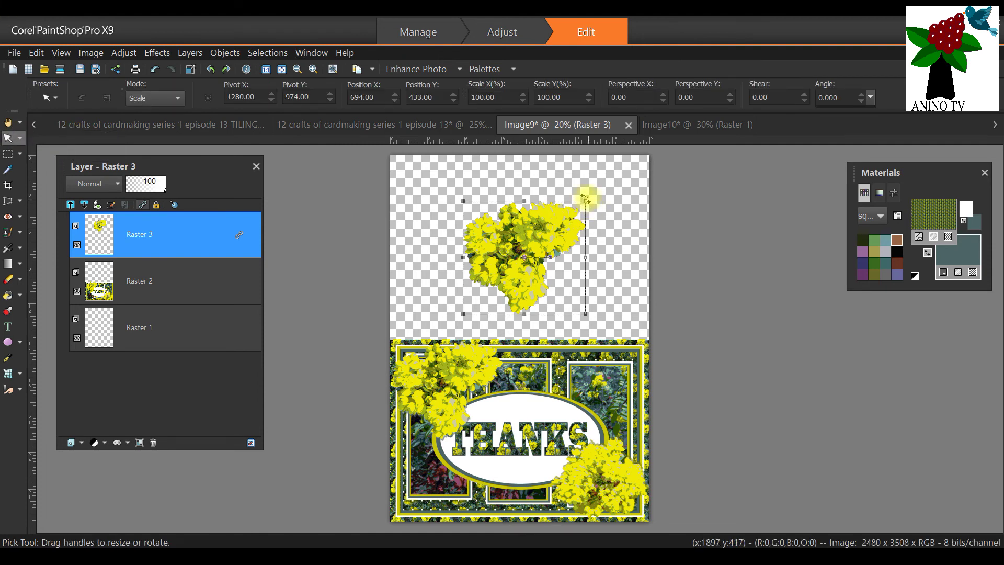
left_click_drag(462, 200, 501, 236)
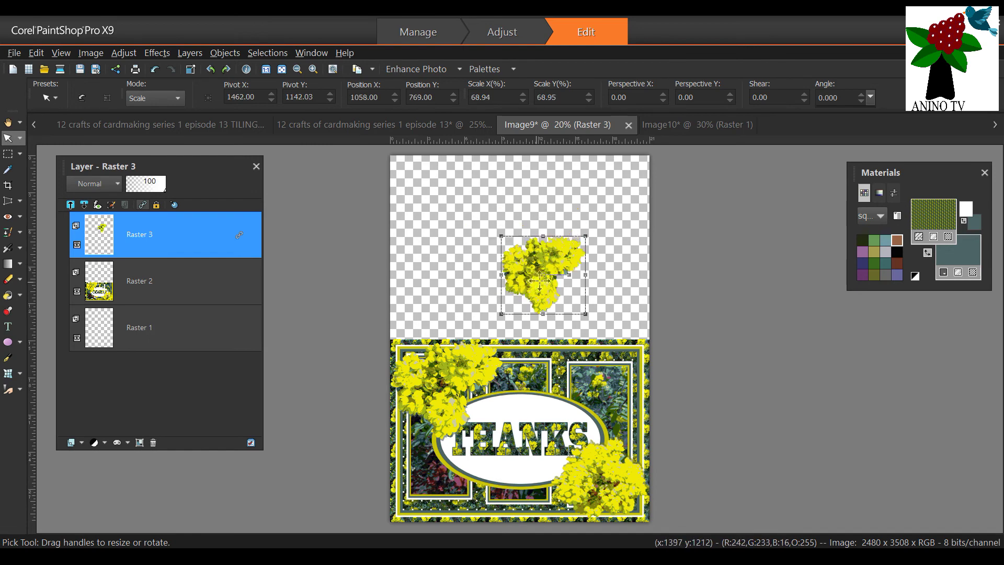
left_click_drag(542, 276, 522, 272)
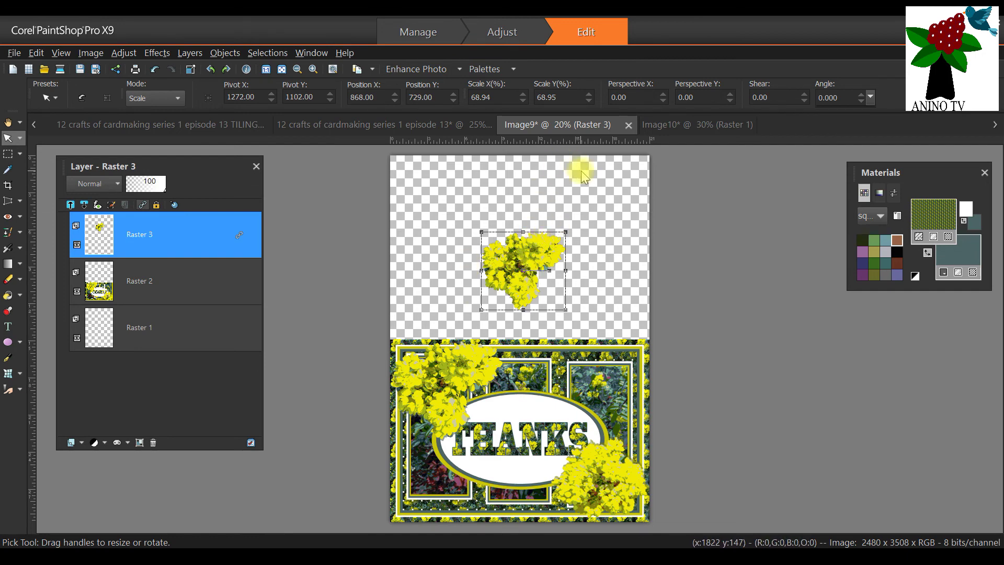
Set up the Text tool with a transparent stroke and a black fill, keeping the Materials palette clear of the sheet
left_click(9, 327)
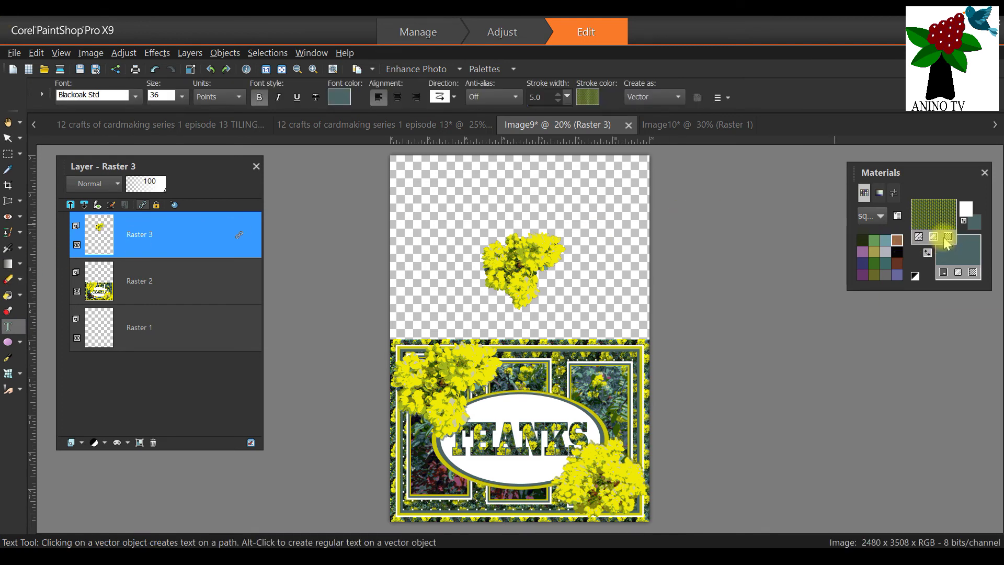
left_click_drag(938, 170, 630, 165)
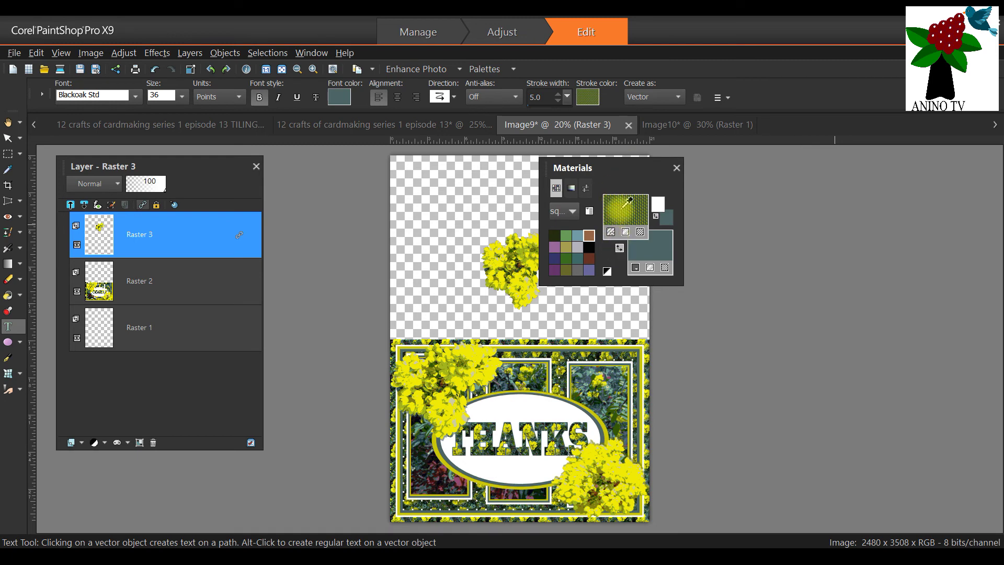
left_click(640, 232)
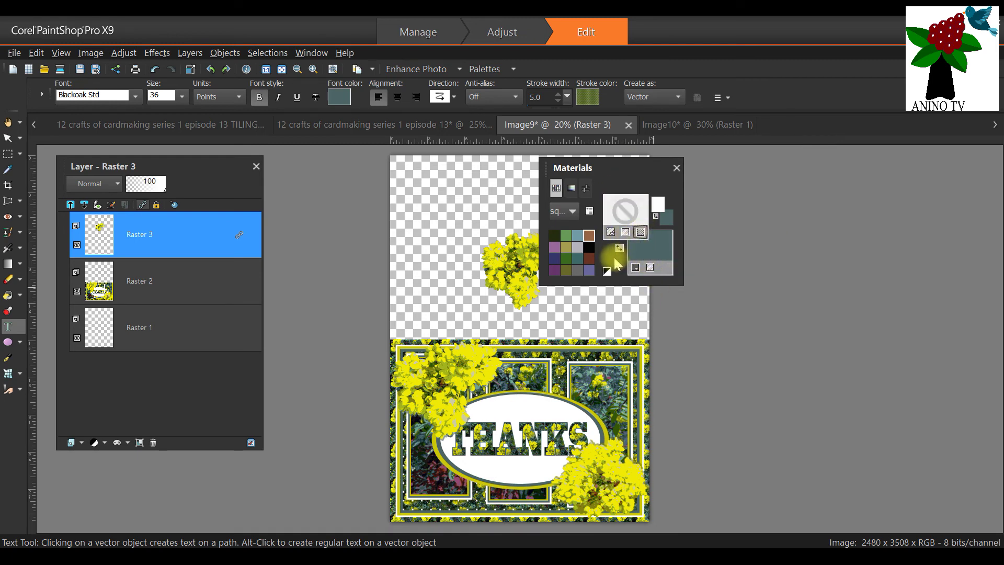
left_click(587, 247)
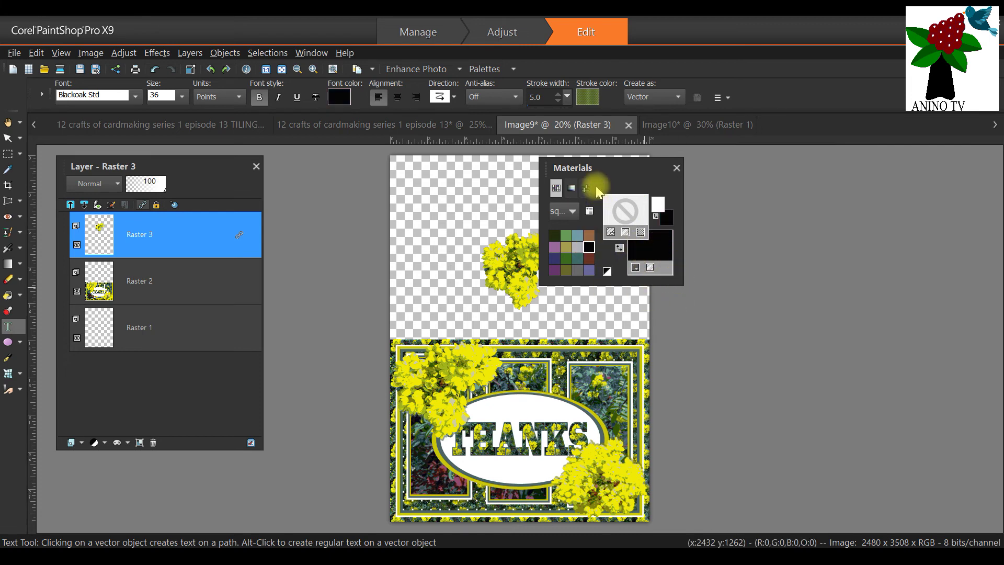
left_click_drag(616, 168, 769, 180)
Start a text line above the flower cluster and set its font to Accord SF
left_click(446, 187)
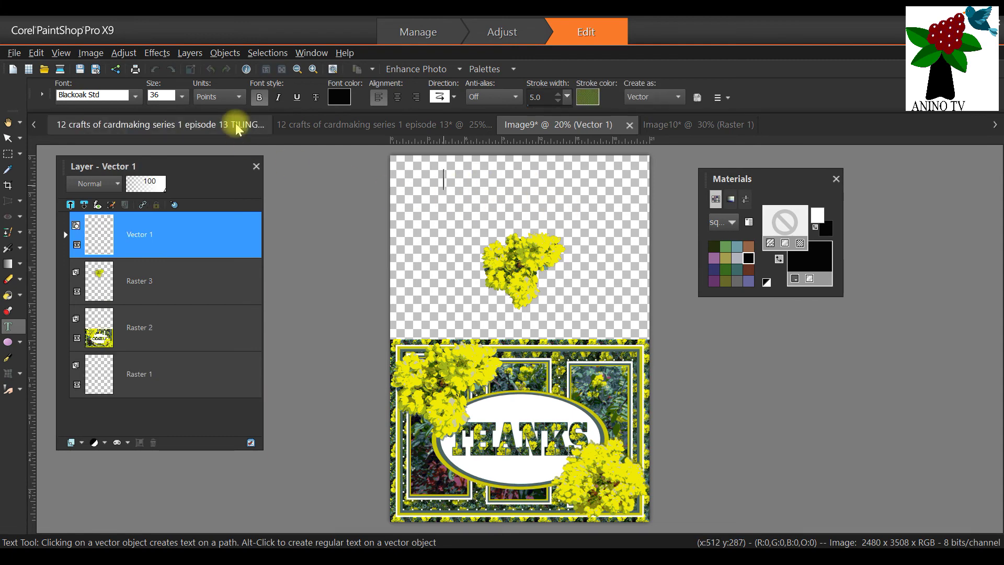
left_click(135, 96)
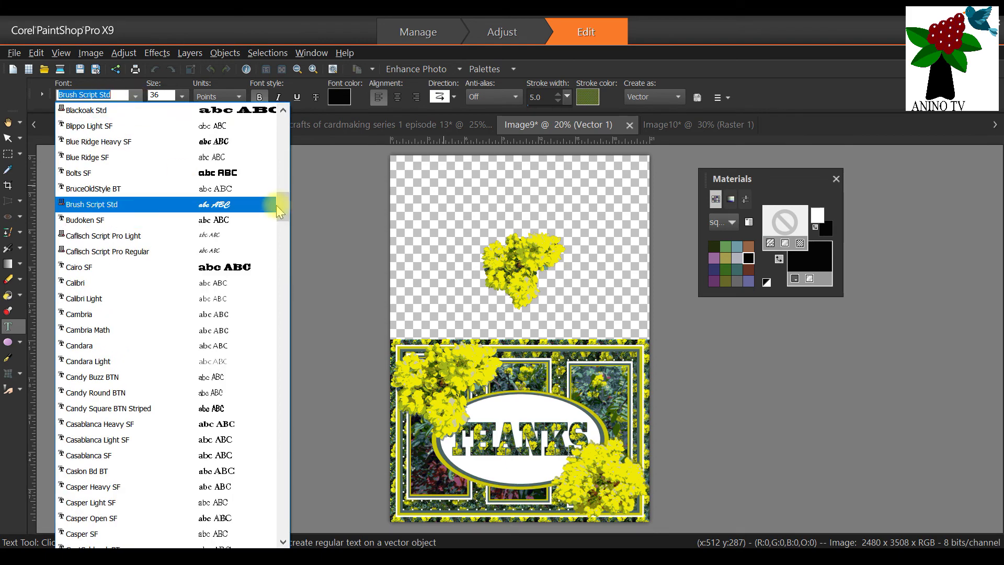
scroll(273, 207, "up", 5)
scroll(299, 105, "up", 8)
scroll(197, 256, "down", 2)
scroll(196, 264, "down", 15)
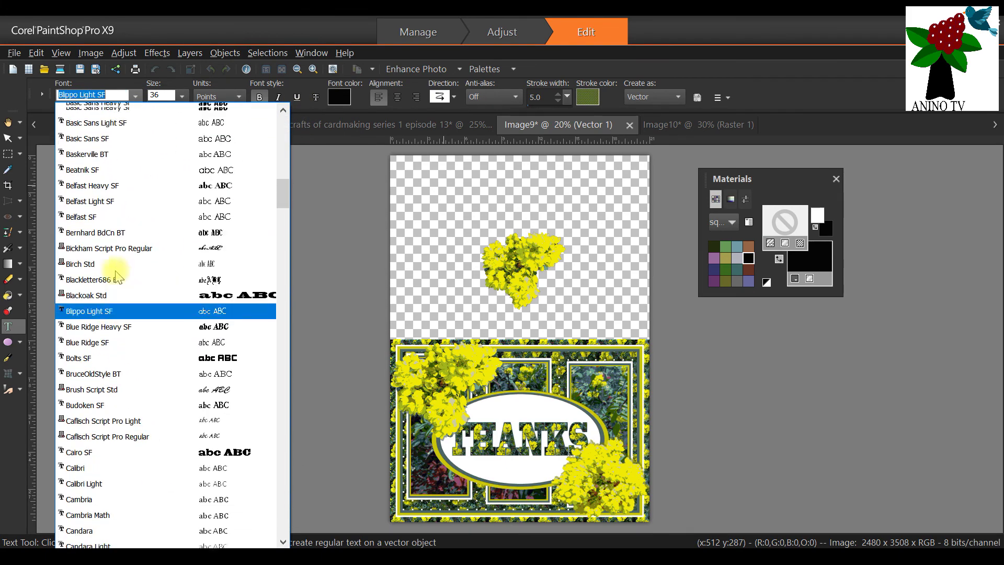
scroll(116, 219, "up", 8)
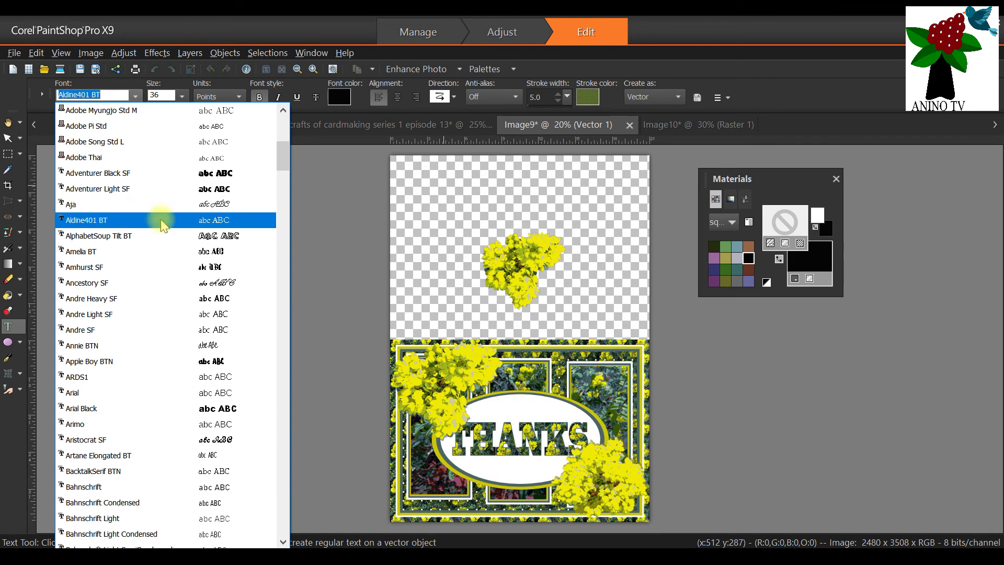
scroll(162, 225, "up", 6)
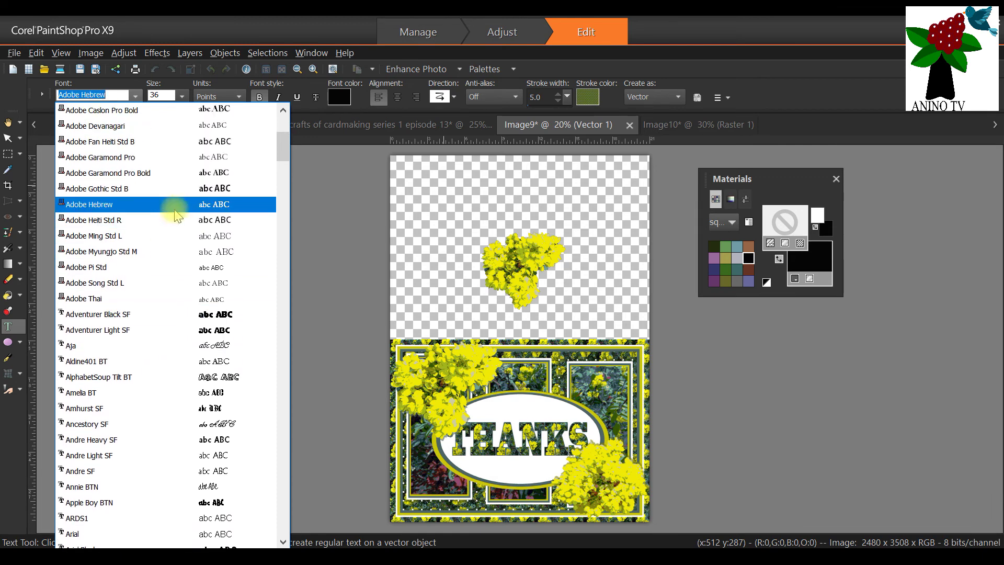
scroll(179, 211, "up", 3)
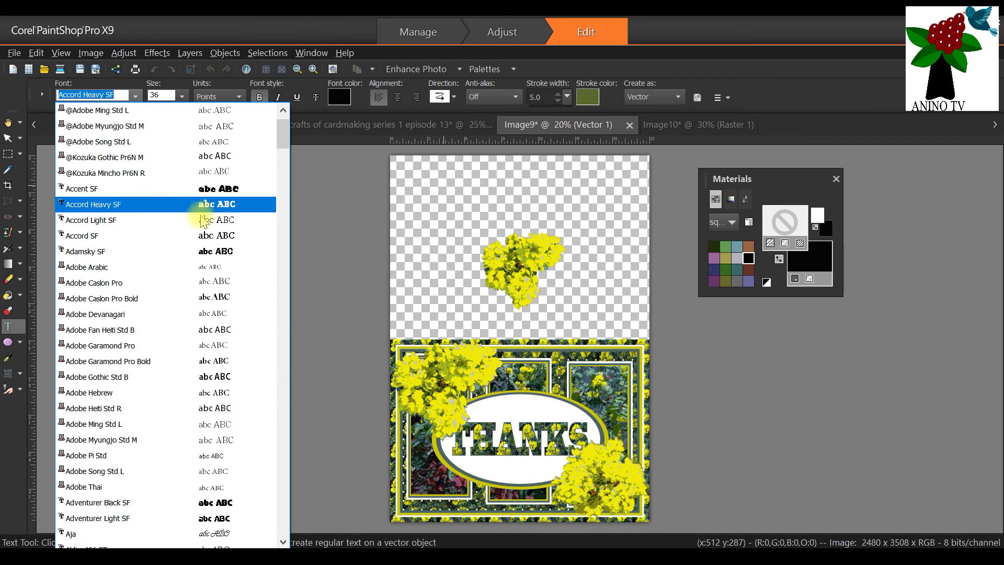
left_click(134, 237)
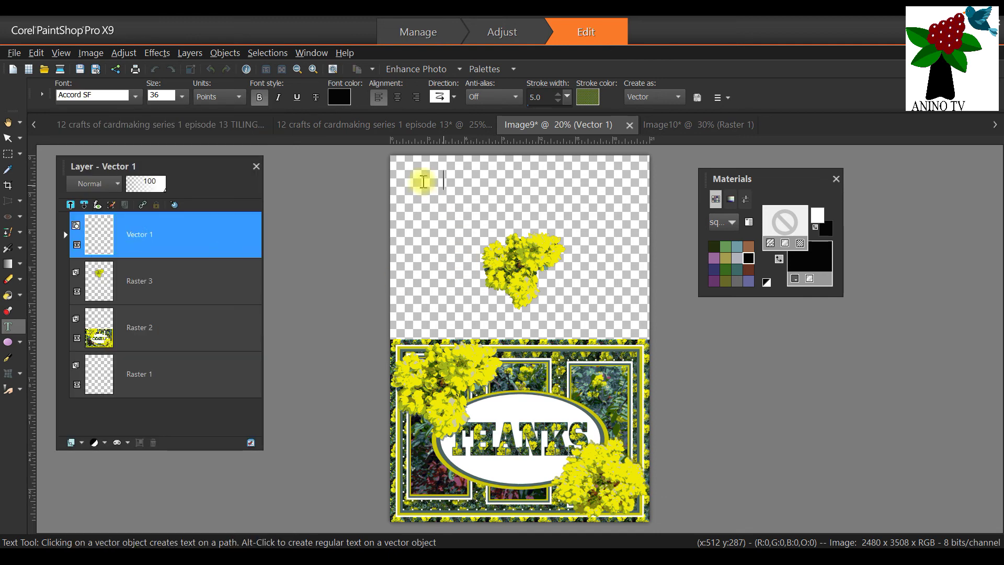
left_click(183, 95)
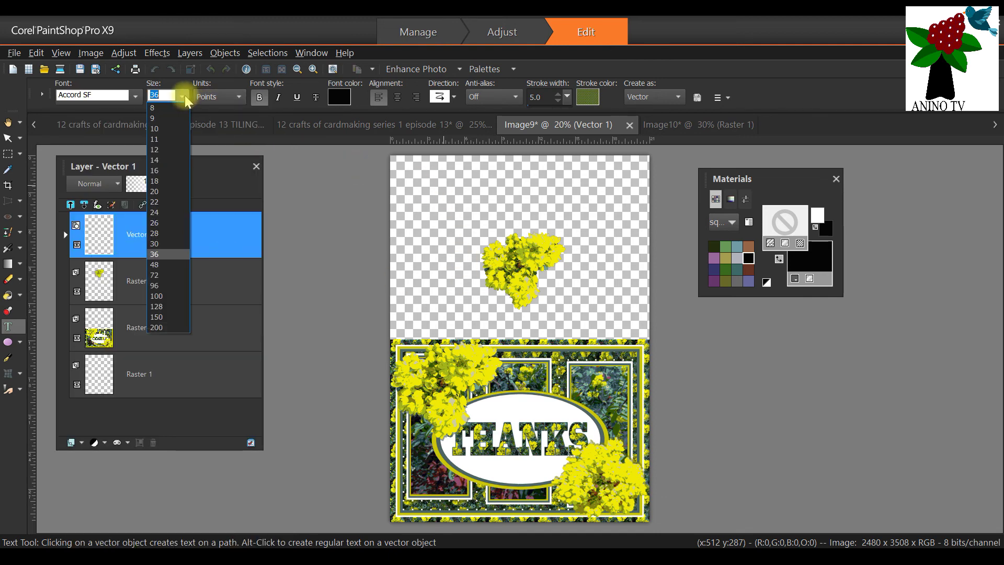
left_click(158, 212)
left_click(442, 183)
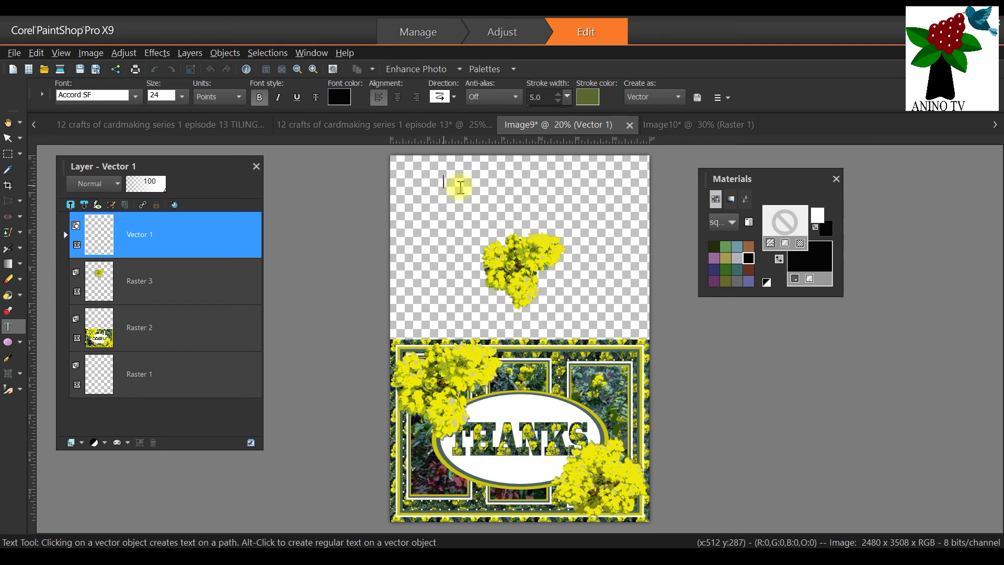
type("www.AHUDYBERY.COM")
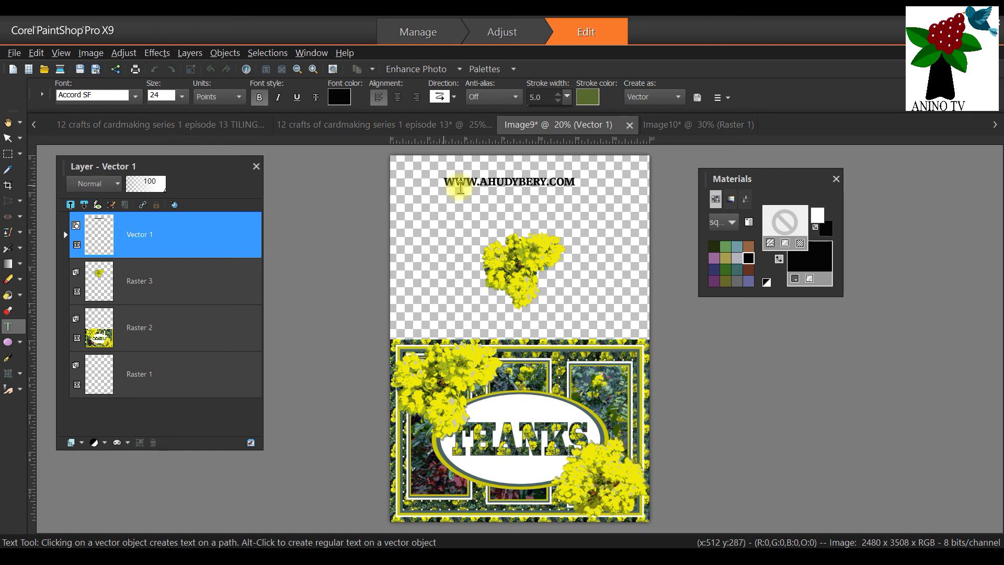
left_click(20, 138)
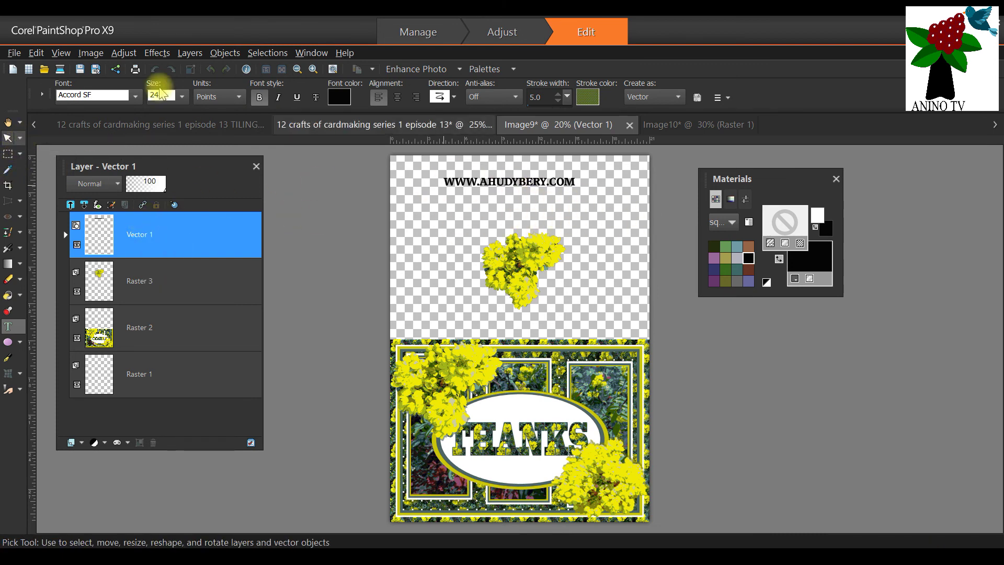
left_click(88, 52)
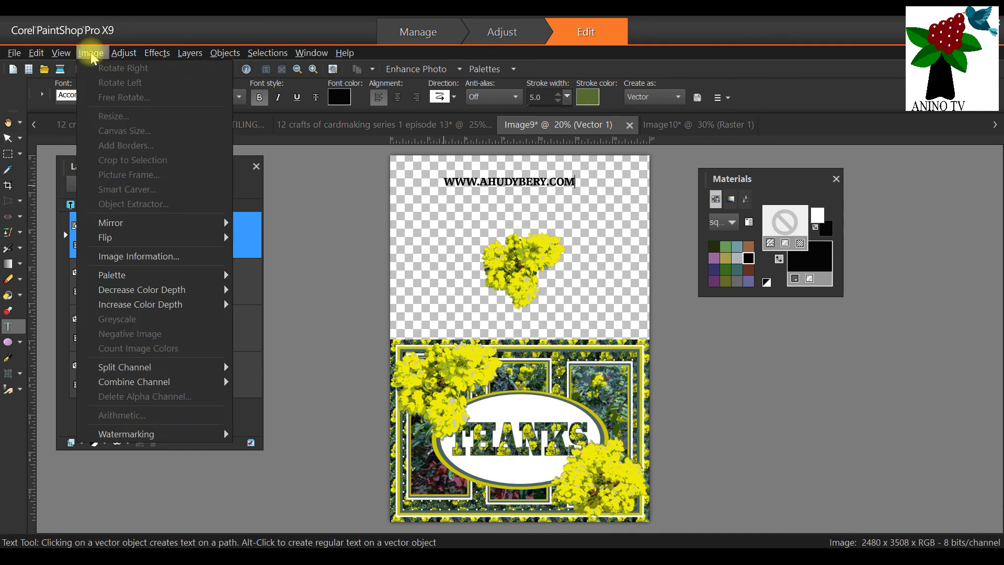
left_click(184, 28)
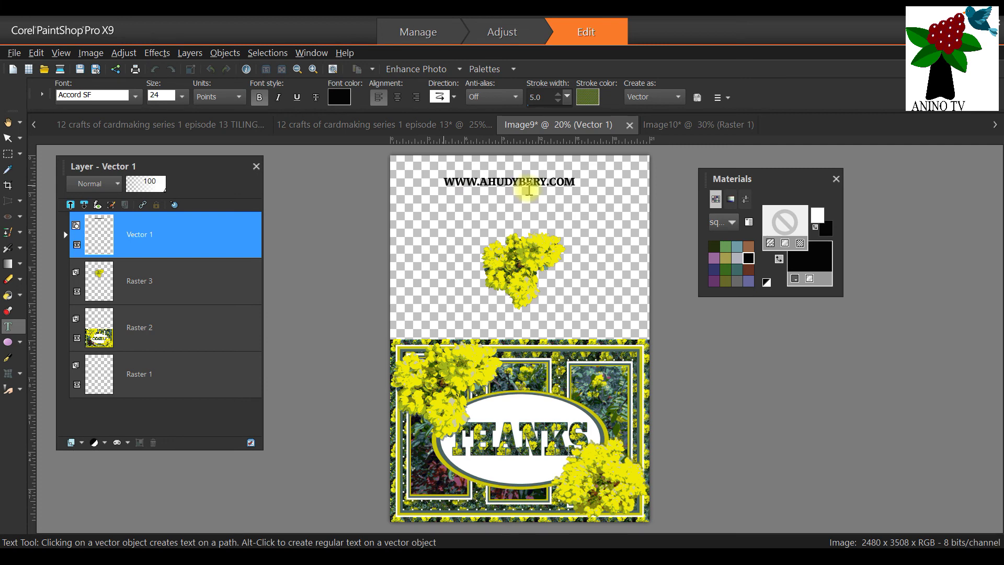
Select the whole web address above the flower cluster and set its text size to 16 points
left_click(581, 185)
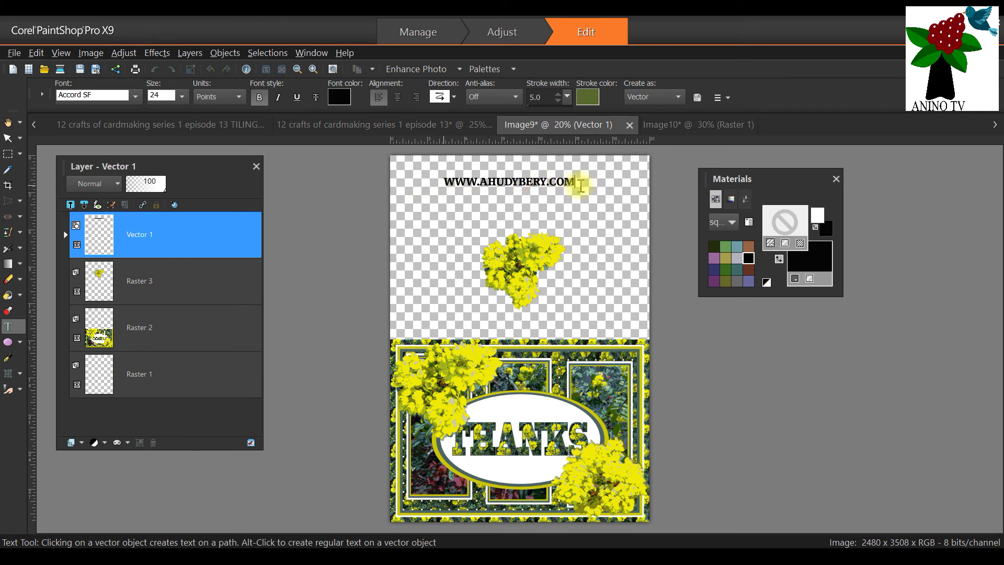
left_click_drag(578, 183, 206, 111)
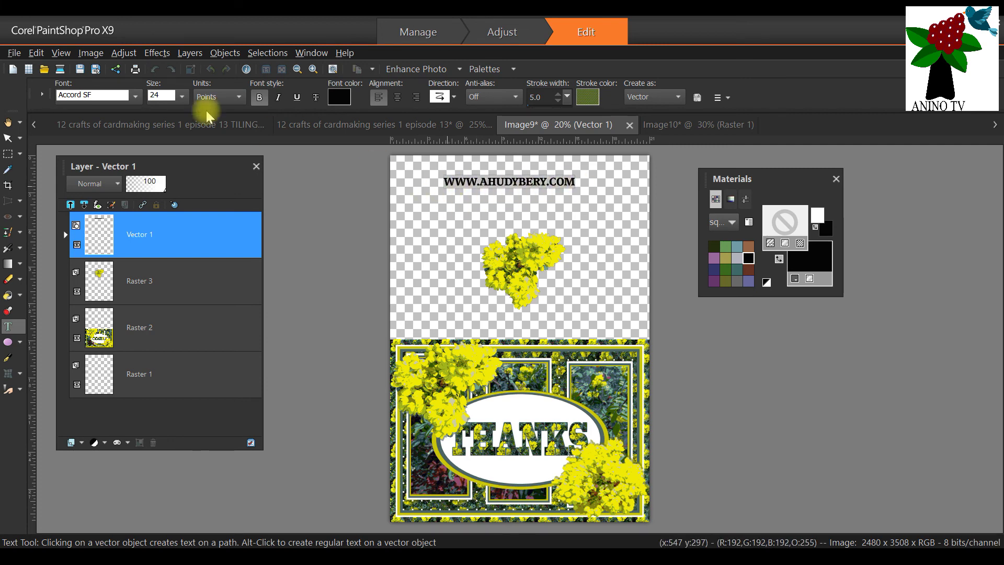
left_click(182, 96)
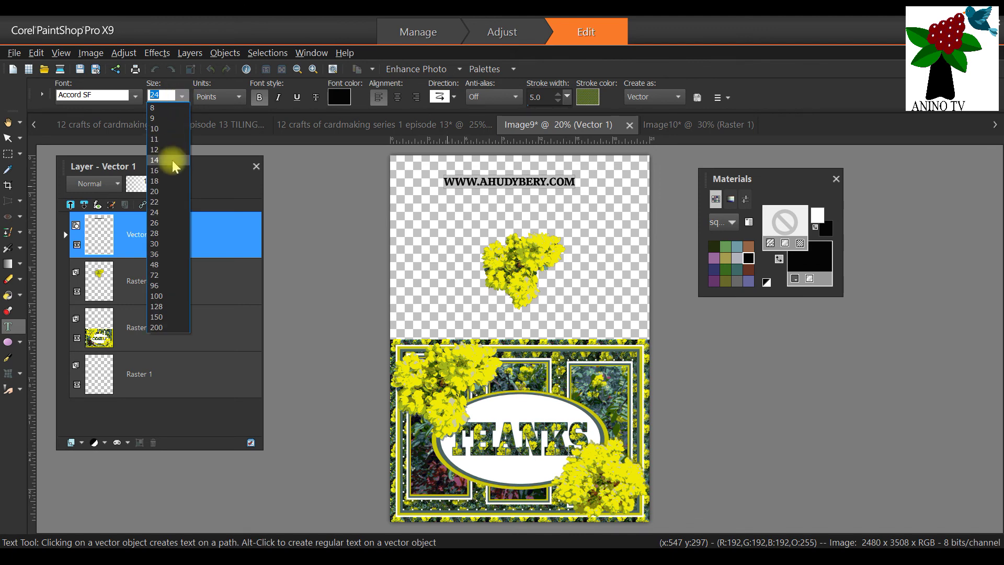
left_click(172, 160)
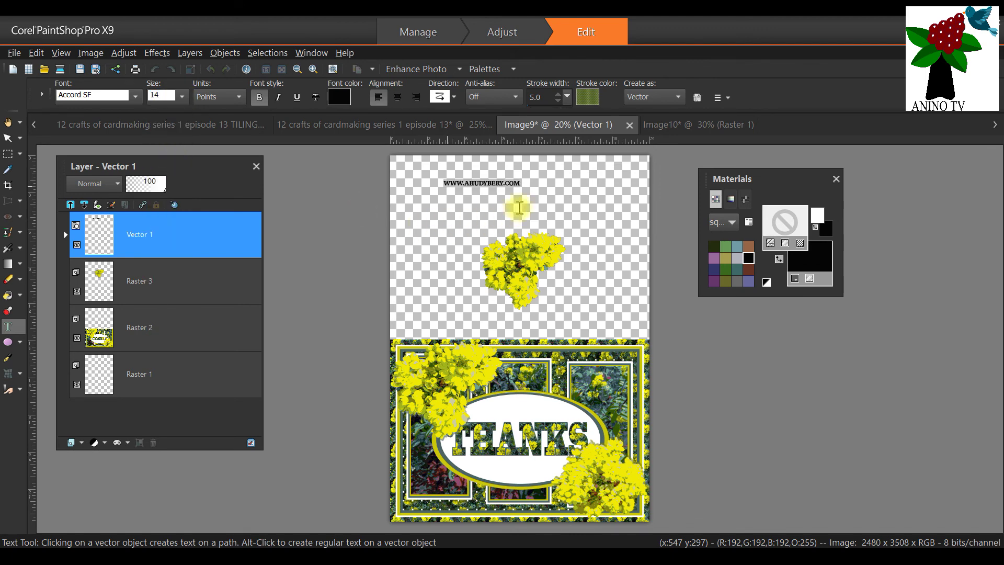
left_click(183, 96)
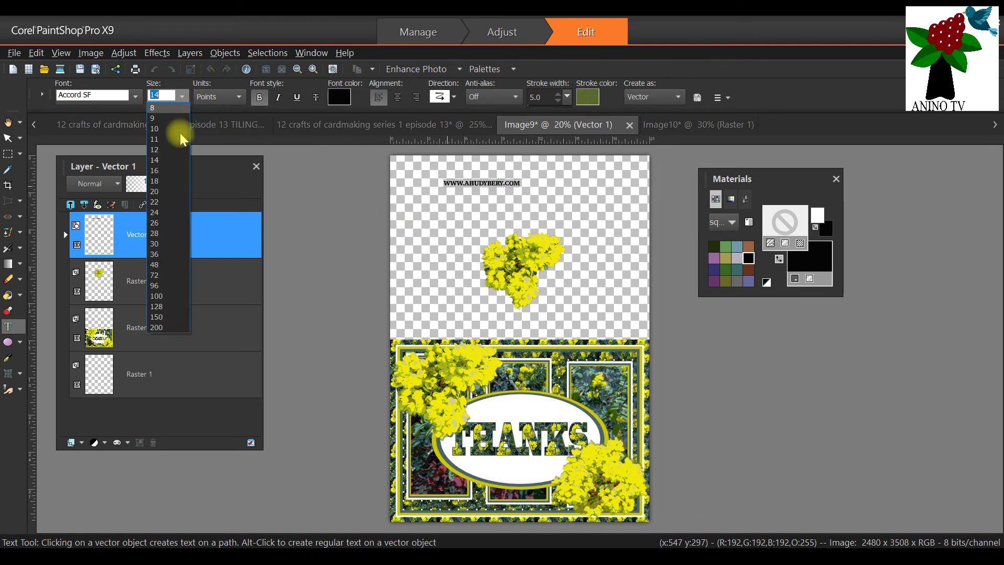
left_click(168, 168)
Move the web address up to the horizontal centre near the sheet's upper edge
left_click(20, 139)
left_click(54, 154)
left_click_drag(485, 183, 513, 173)
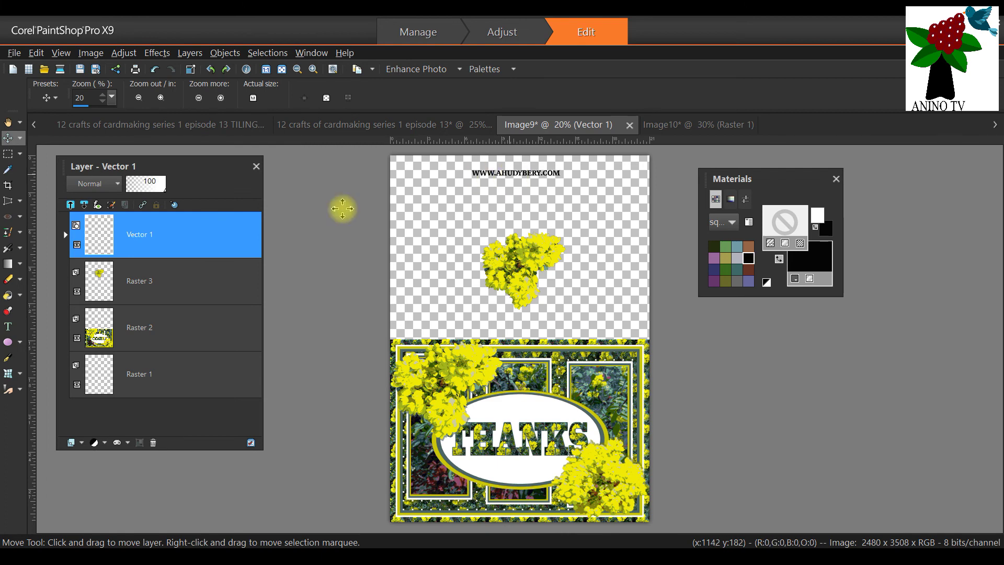
Mirror the web address layer vertically and move the text back near the sheet's upper edge
left_click(91, 53)
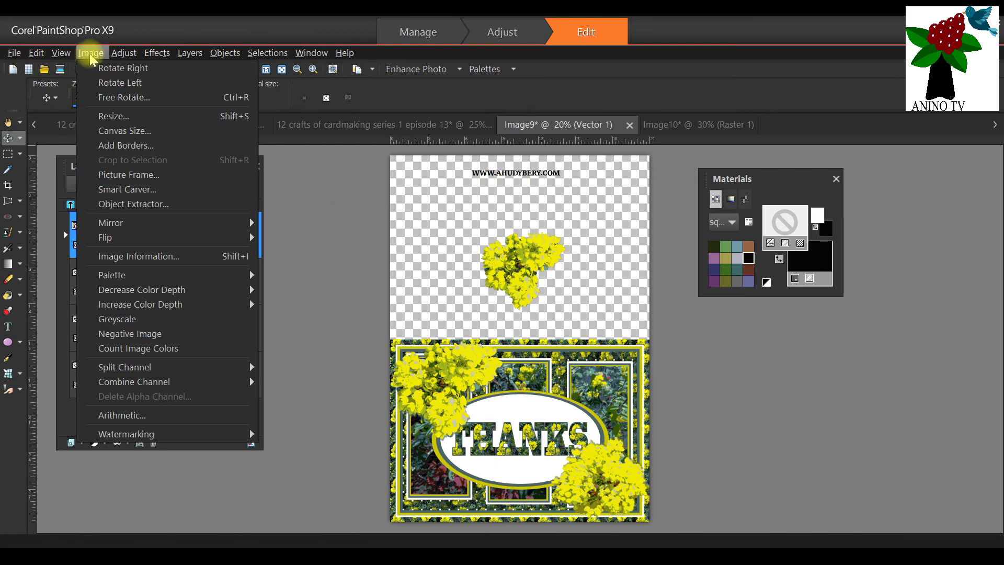
mouse_move(146, 230)
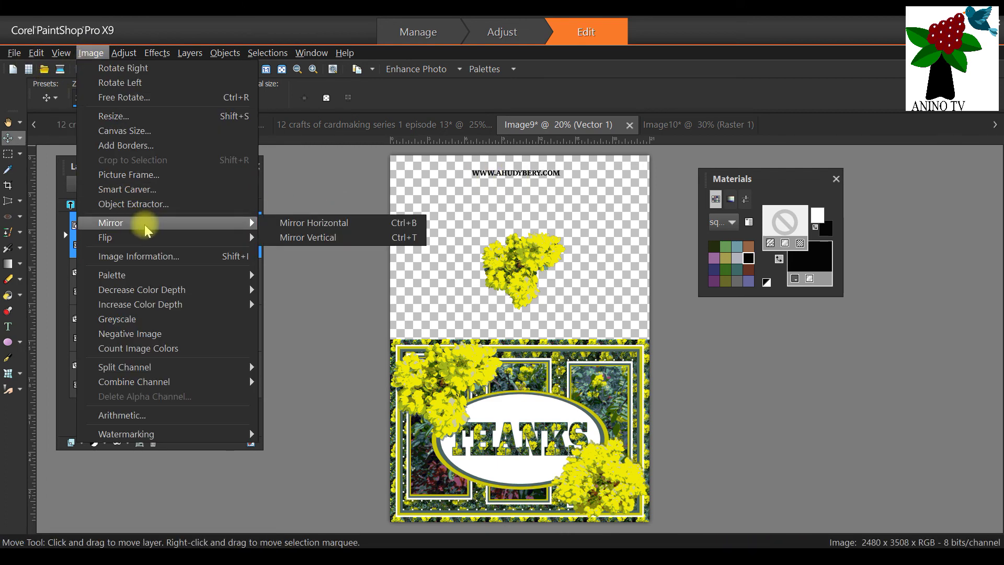
left_click(321, 239)
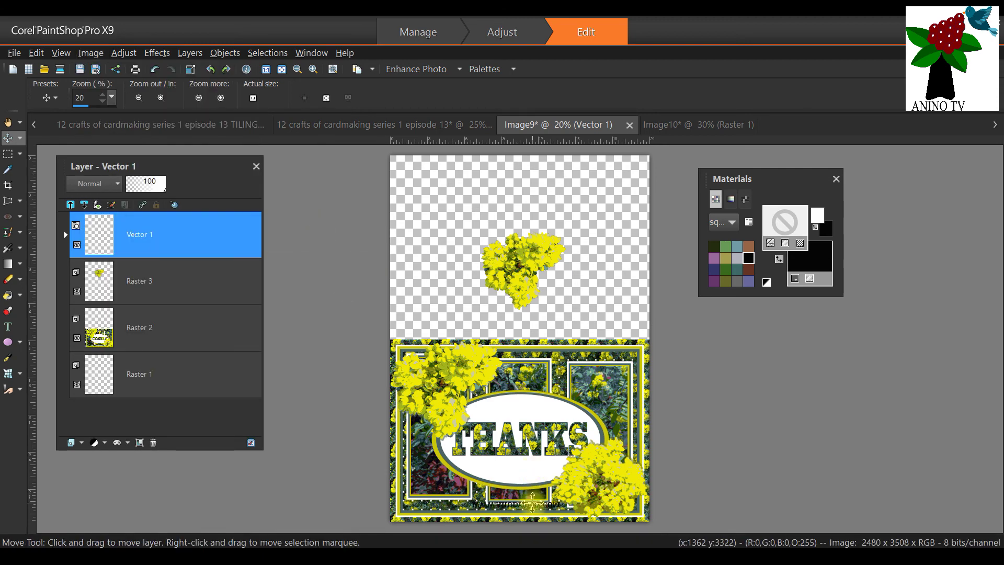
left_click_drag(532, 501, 530, 173)
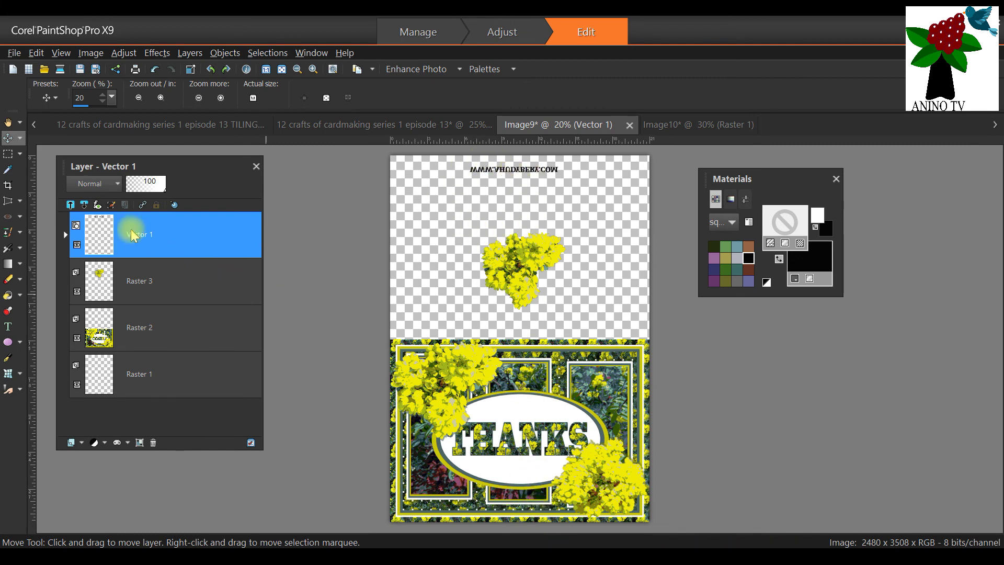
Flip the web address layer horizontally and centre the upside-down text above the flower cluster
left_click(94, 54)
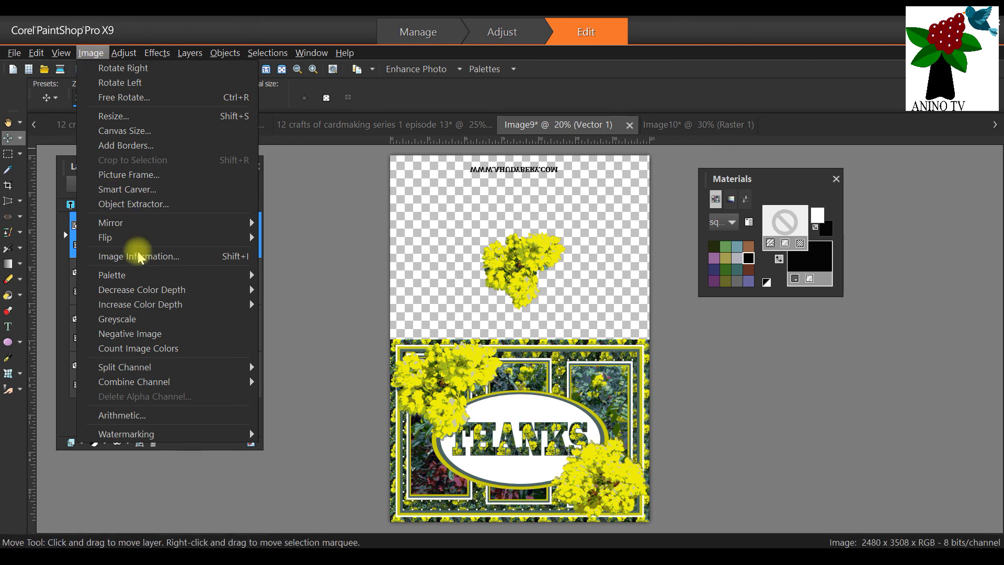
mouse_move(142, 240)
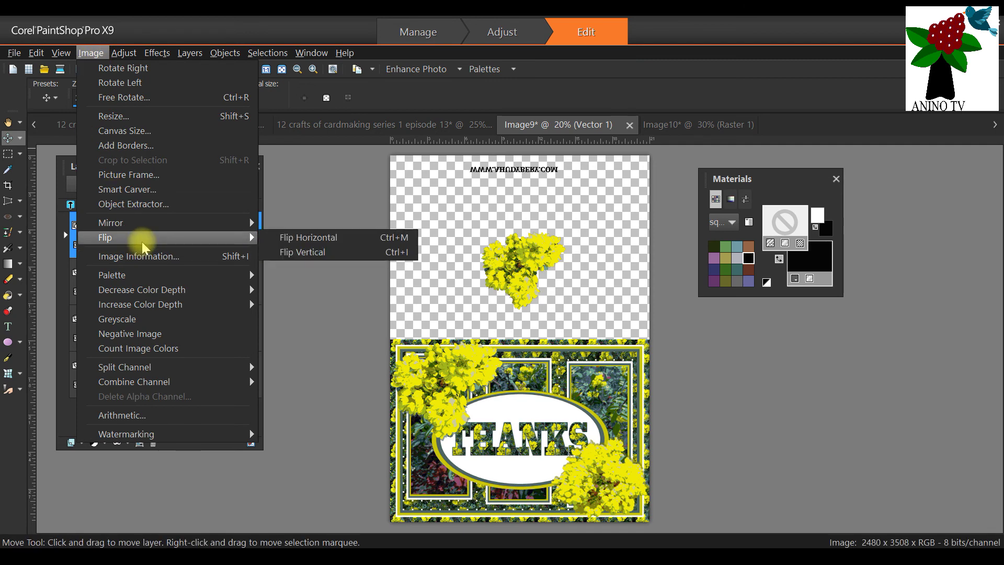
left_click(310, 238)
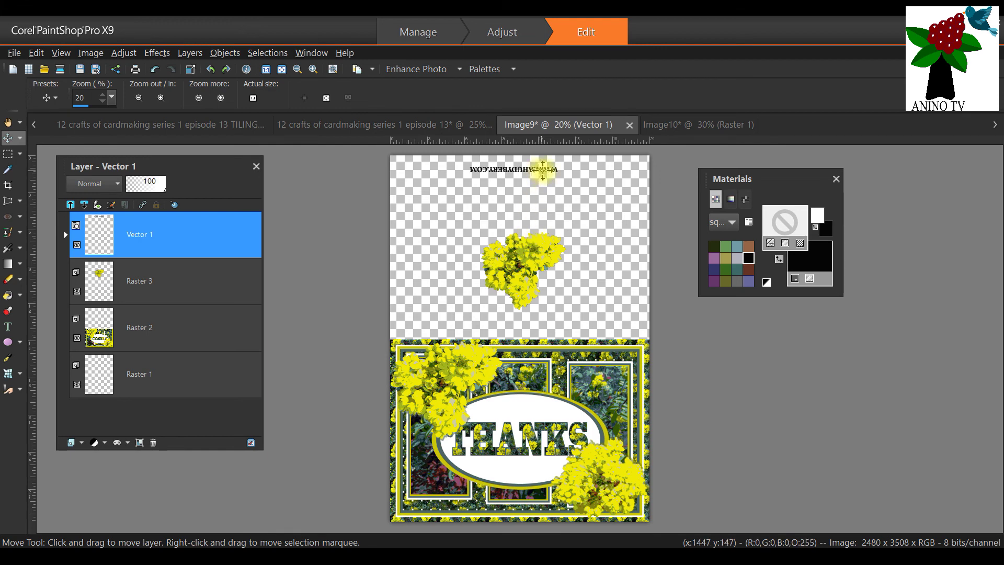
left_click_drag(530, 169, 538, 173)
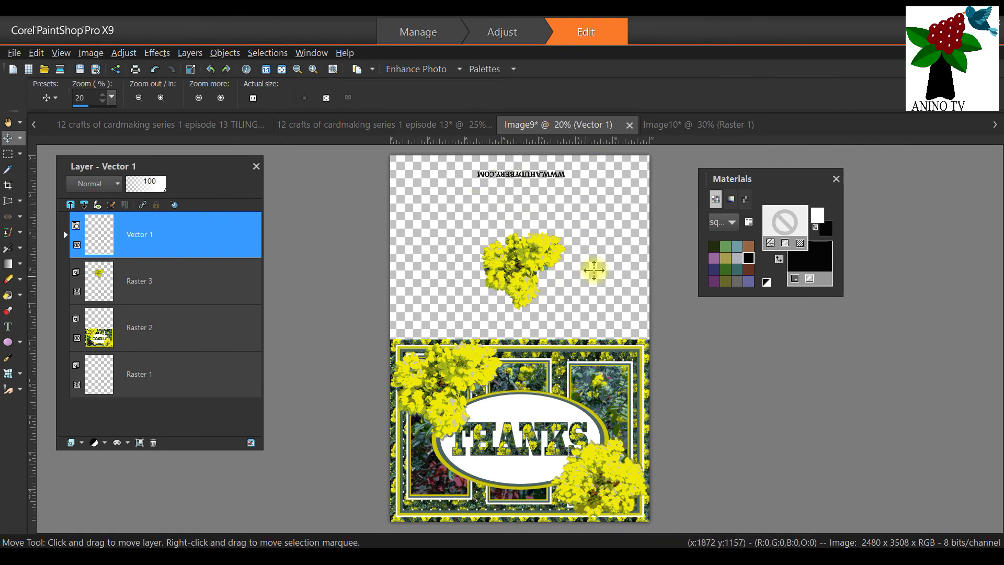
scroll(588, 281, "down", 1)
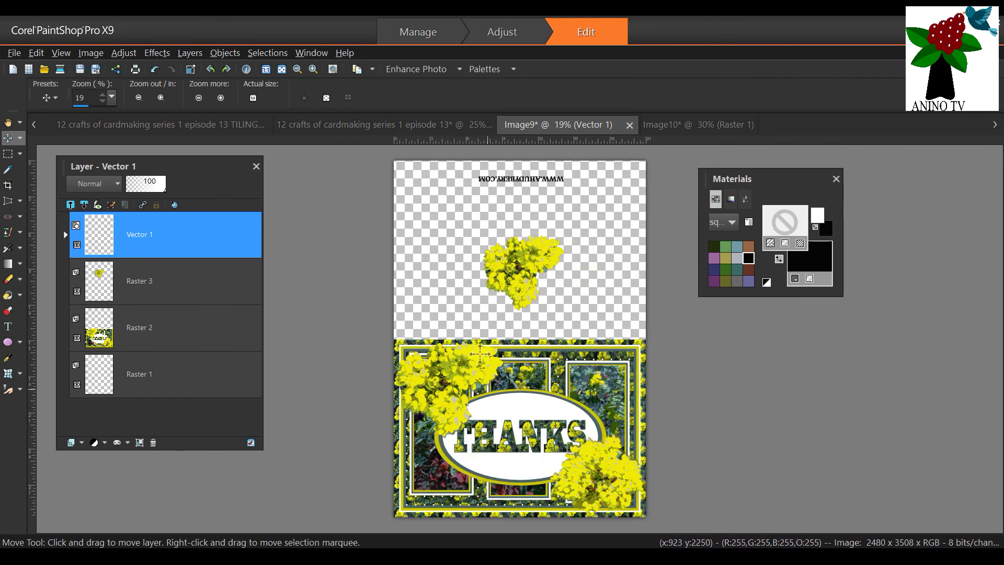
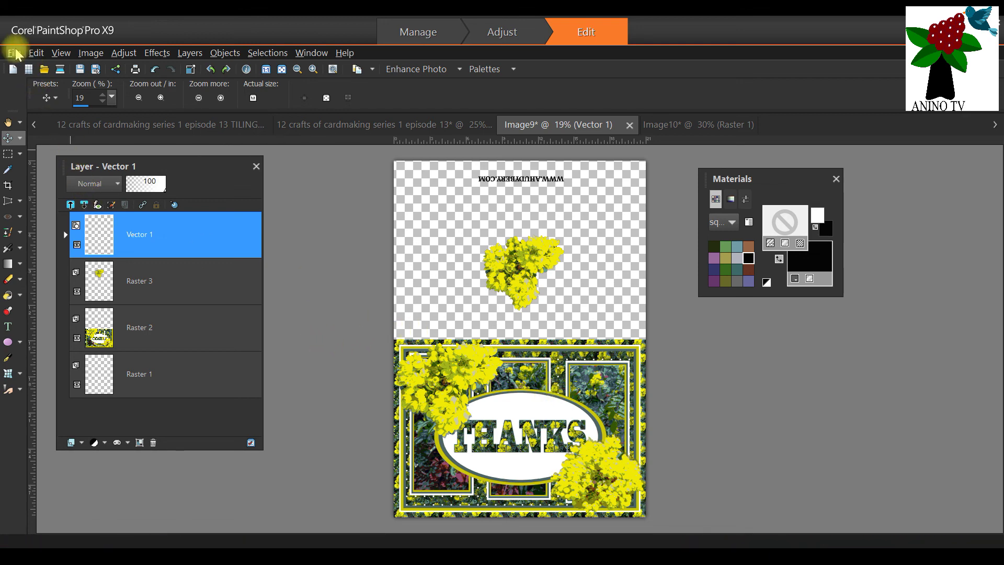
Start saving the A4 greeting card sheet under a new name with JPG JPEG as the file type
left_click(14, 52)
left_click(792, 372)
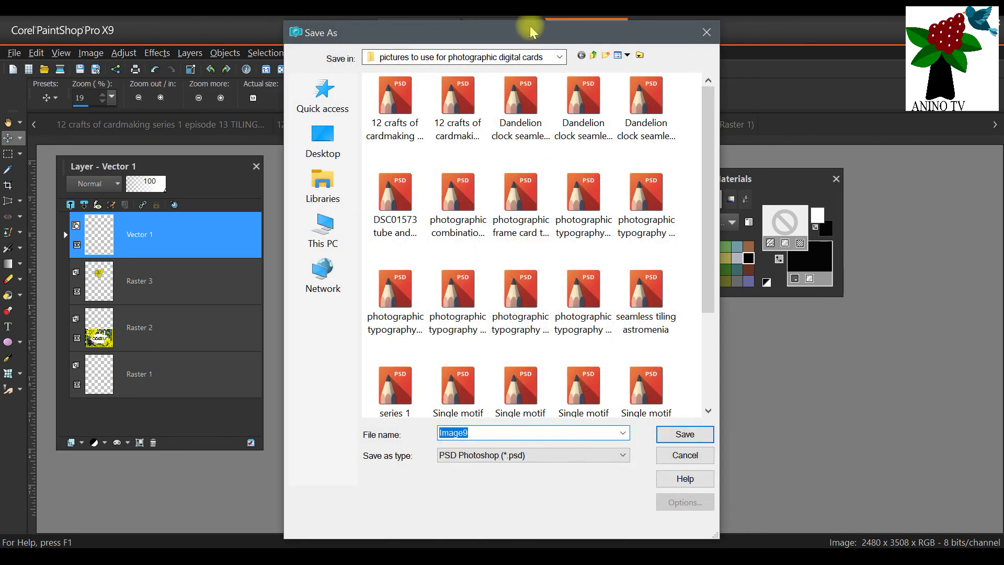
left_click_drag(587, 30, 892, 50)
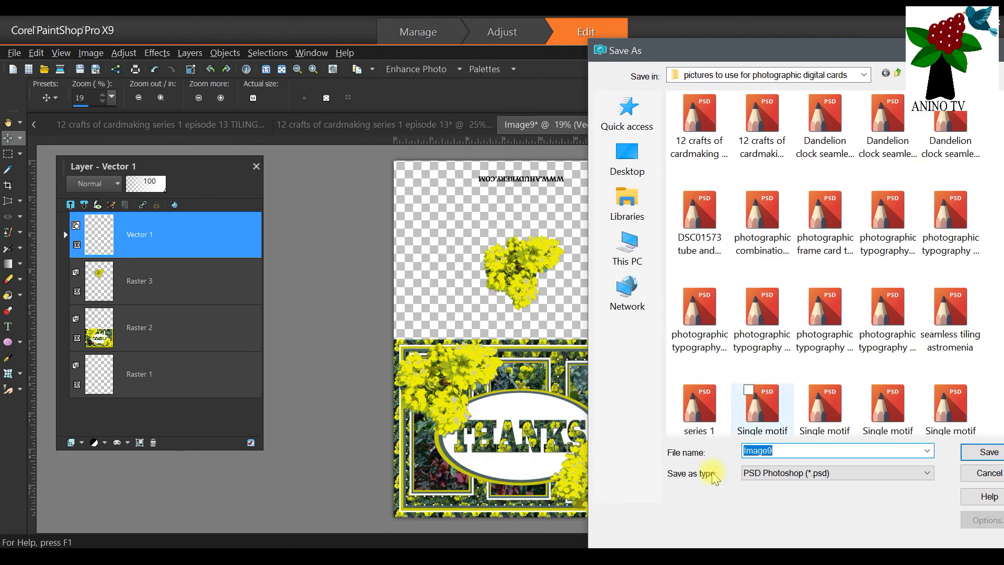
left_click(782, 473)
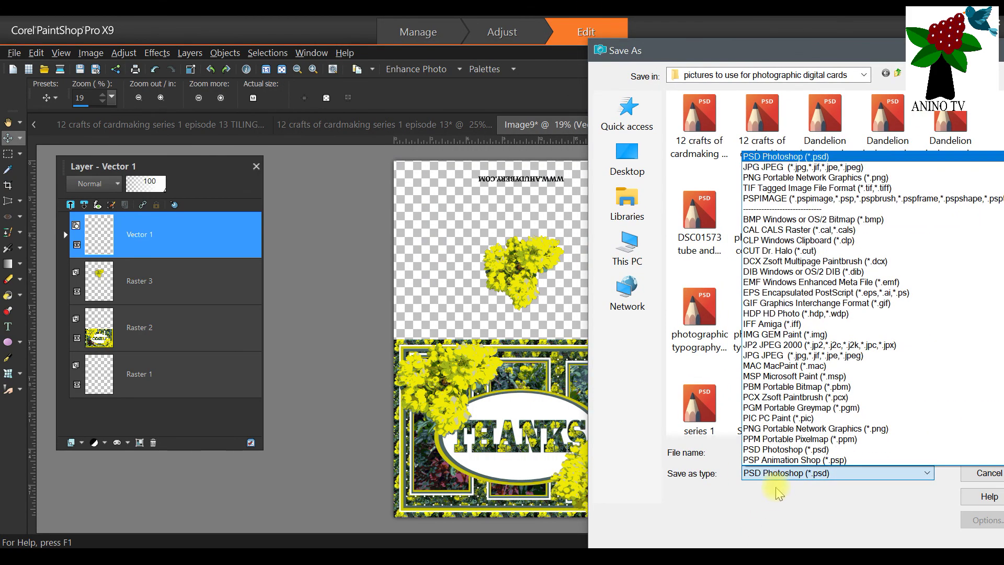
left_click(808, 169)
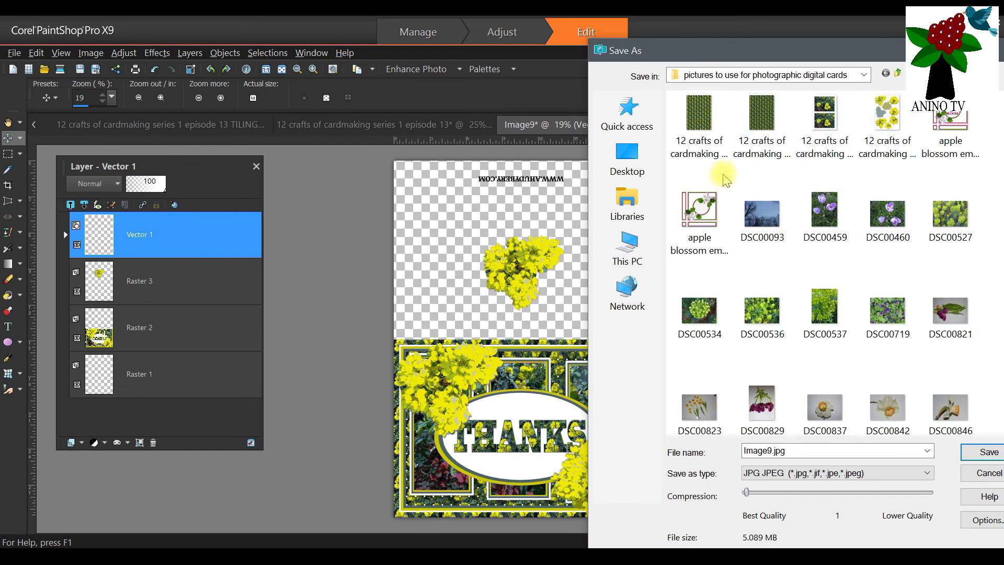
Name the file "12 crafts of cardmaking series 1 episode 13 A4 PRINT 5 greeting card" and save it as a merged image
left_click(880, 156)
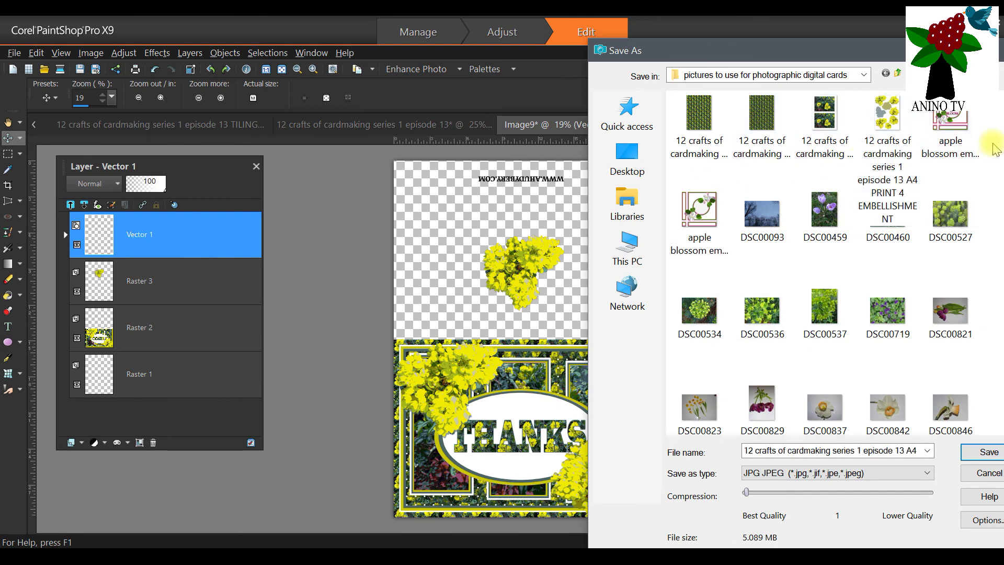
left_click(906, 450)
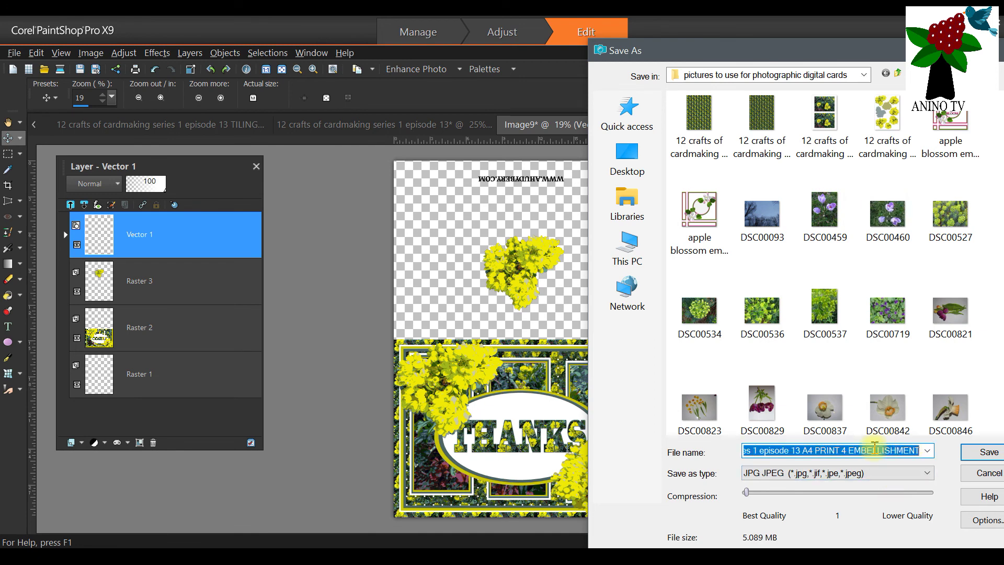
left_click(842, 450)
left_click_drag(842, 450, 926, 453)
type("5")
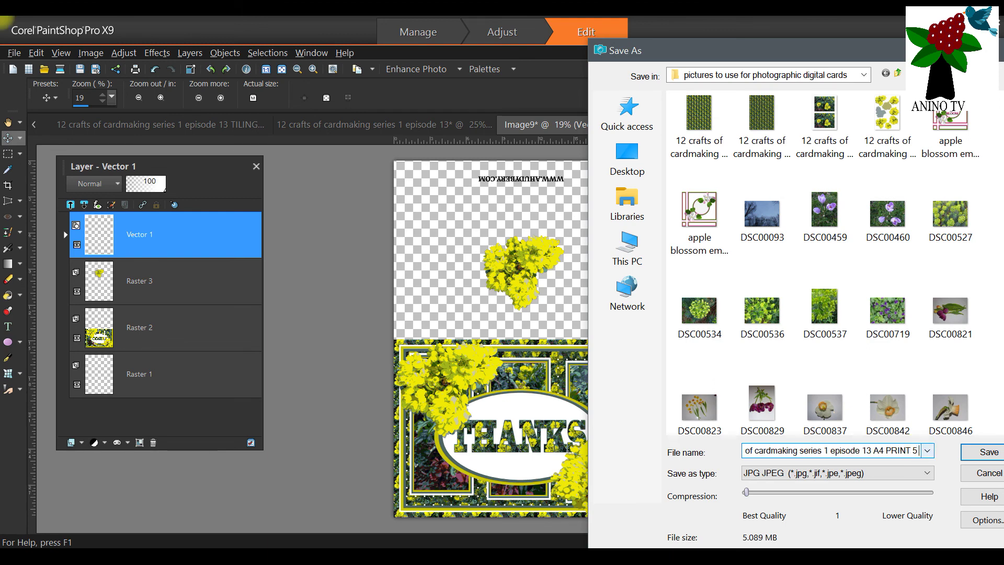
type(" greeting card")
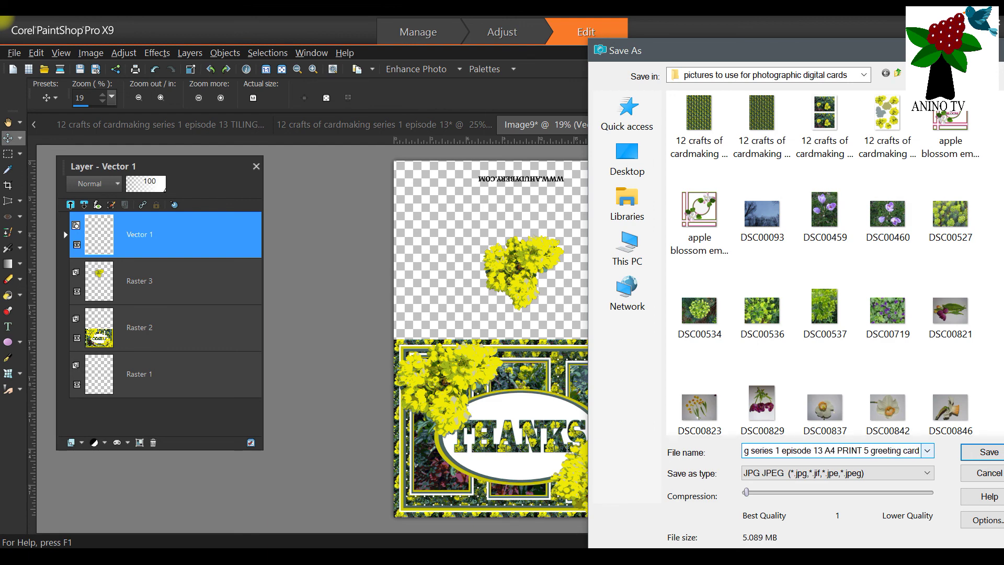
left_click(967, 451)
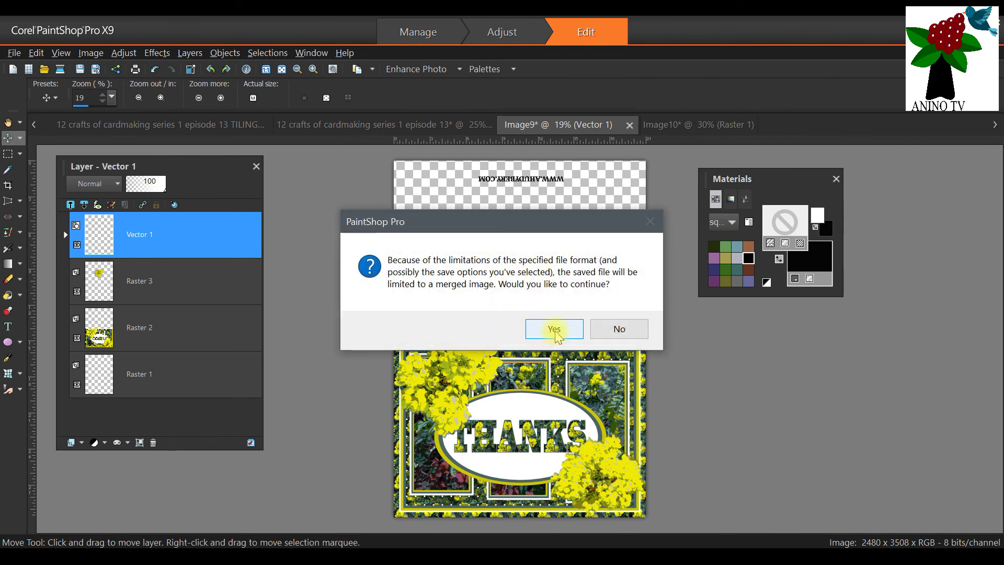
left_click(556, 332)
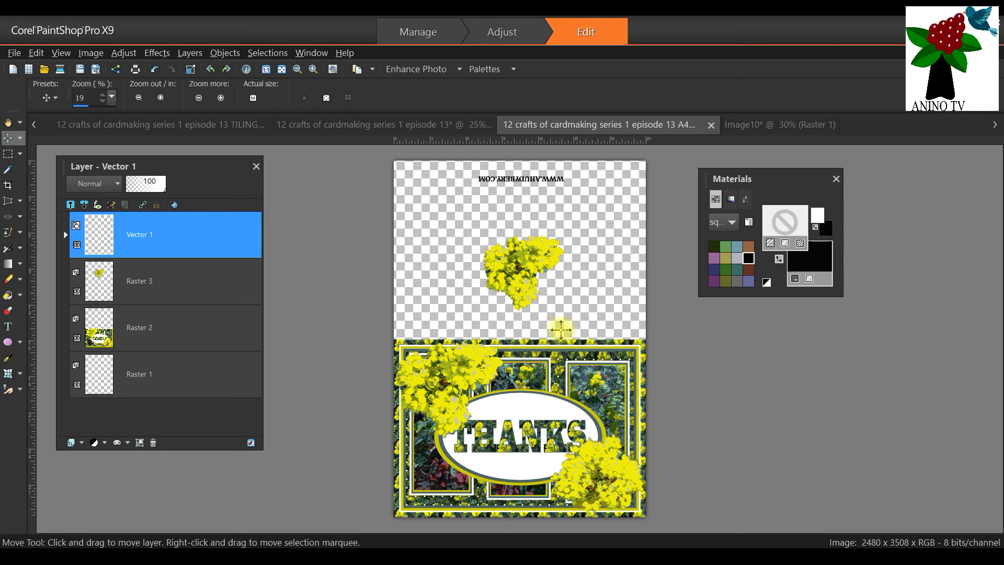
Close the Image10 copy of the THANKS card without saving it
scroll(470, 268, "down", 1)
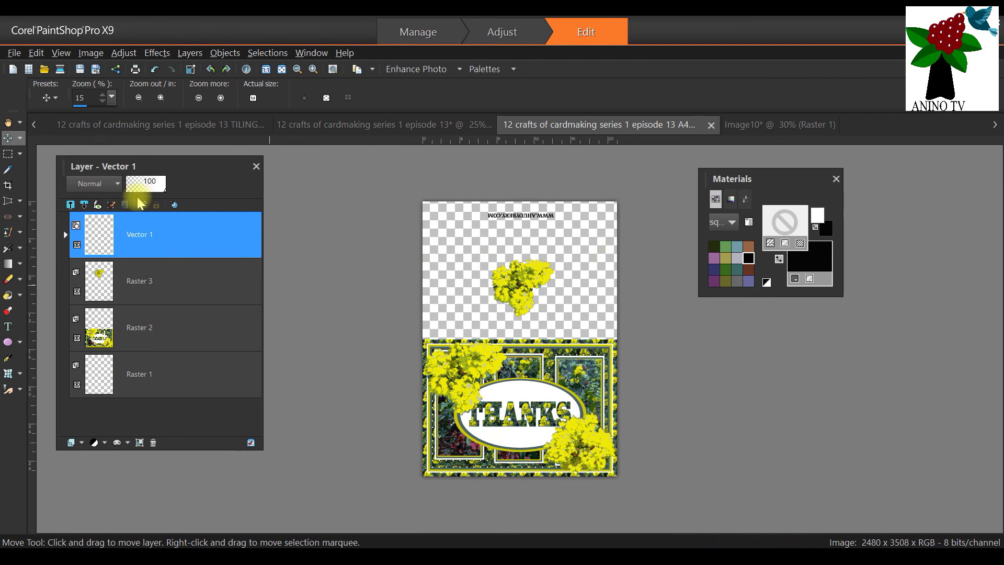
left_click(788, 126)
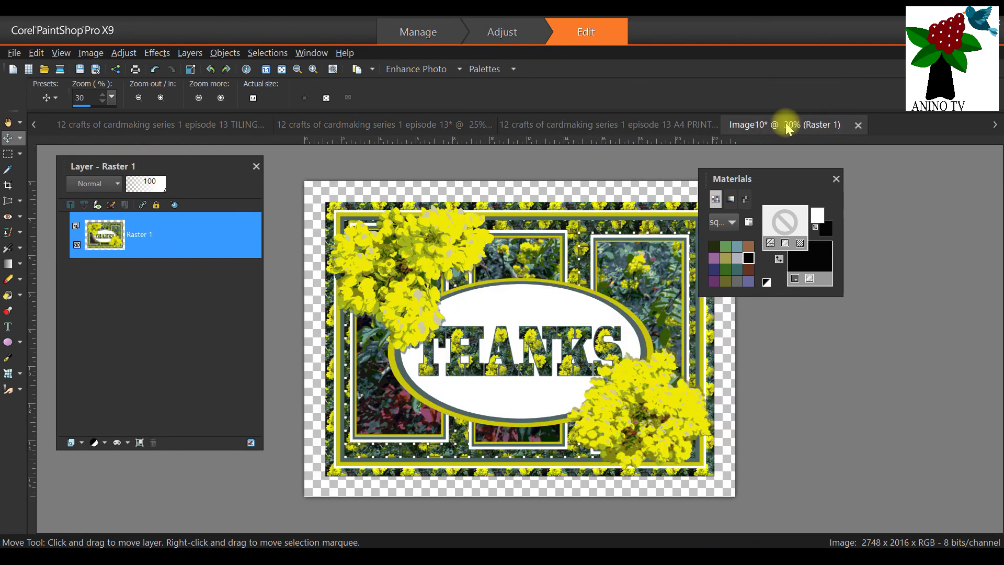
left_click(859, 125)
left_click(506, 320)
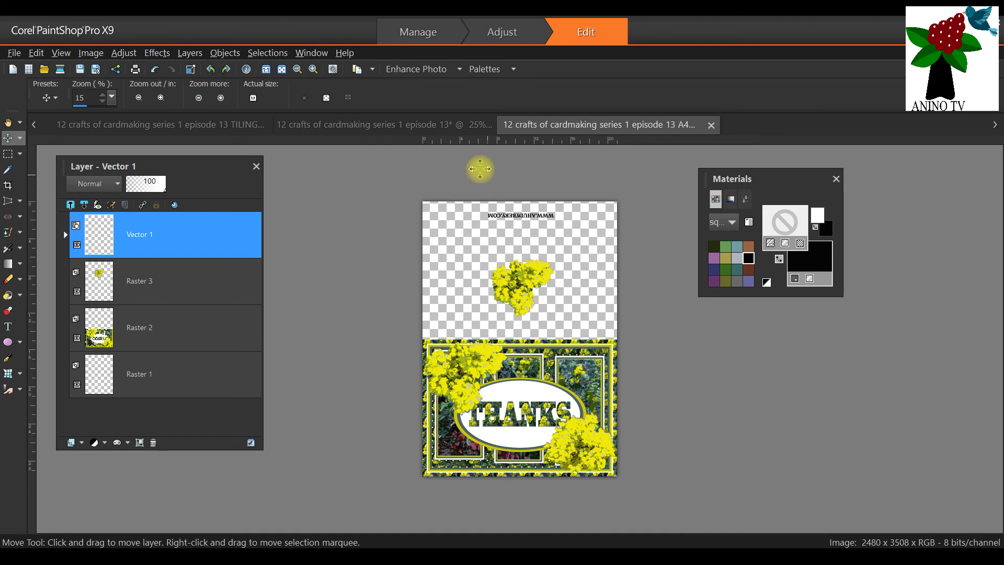
Save the layered THANKS card in PSD Photoshop format as "12 crafts of cardmaking series 1 episode 13.psd", replacing the existing file
left_click(393, 127)
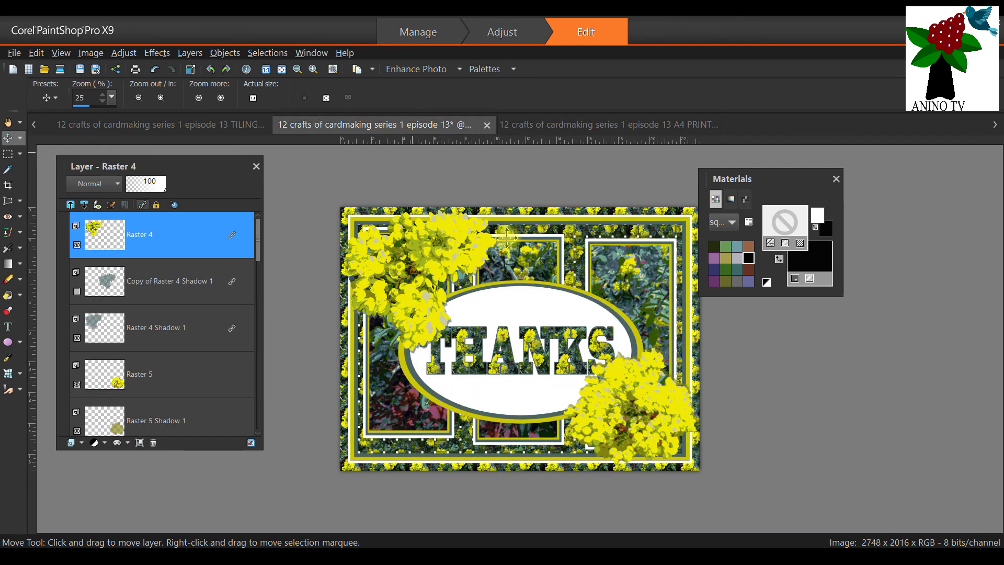
left_click_drag(748, 181, 822, 176)
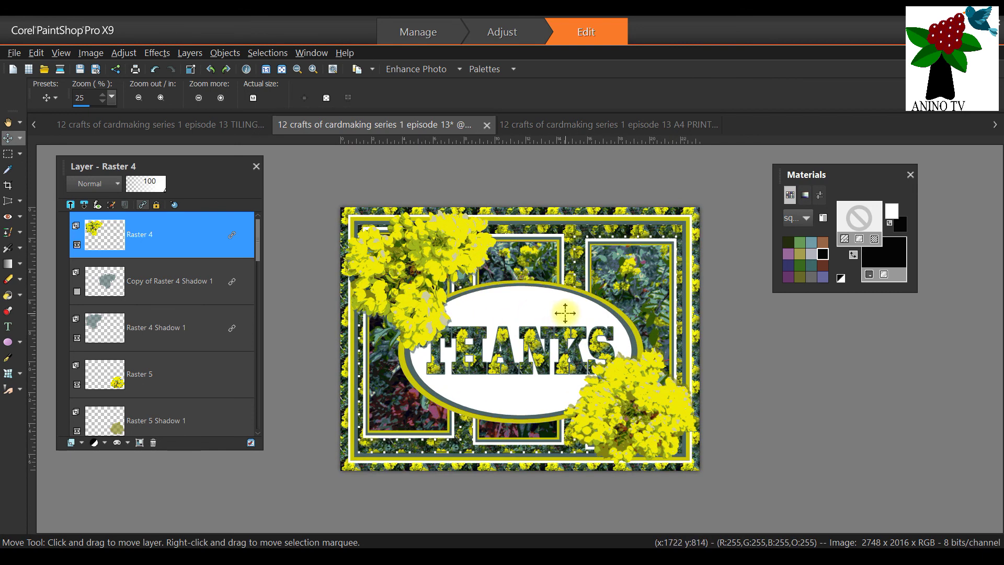
left_click(24, 54)
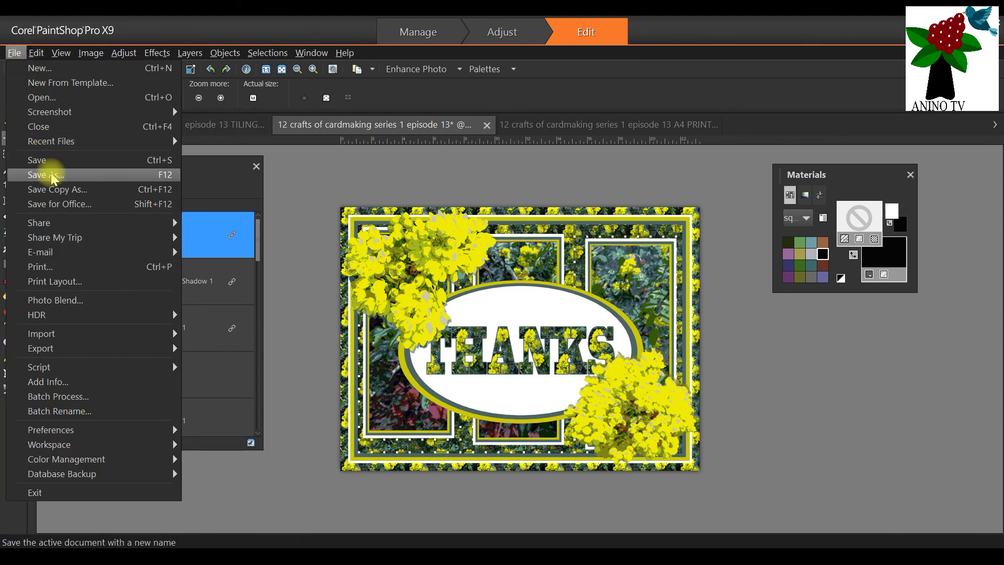
left_click(144, 189)
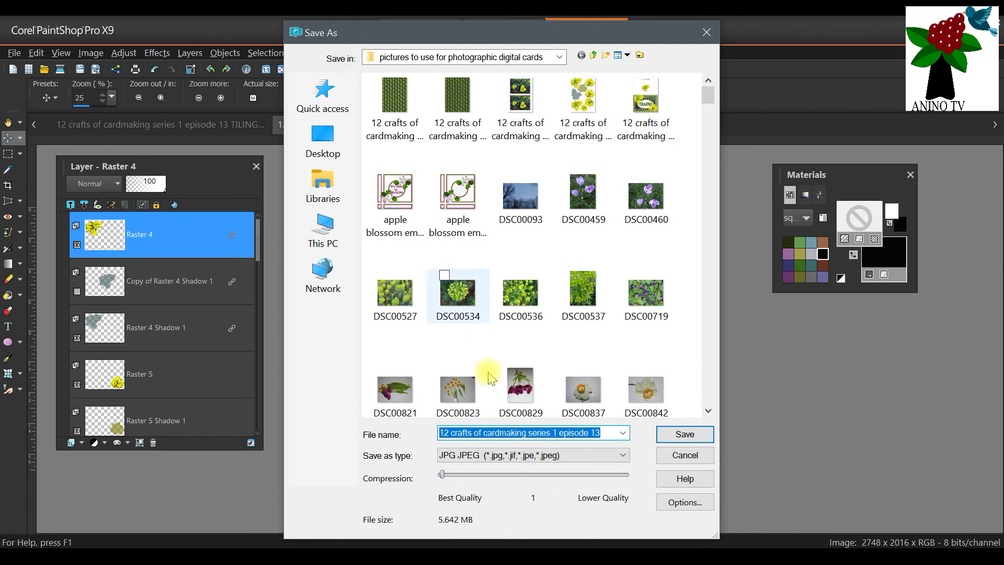
left_click(507, 460)
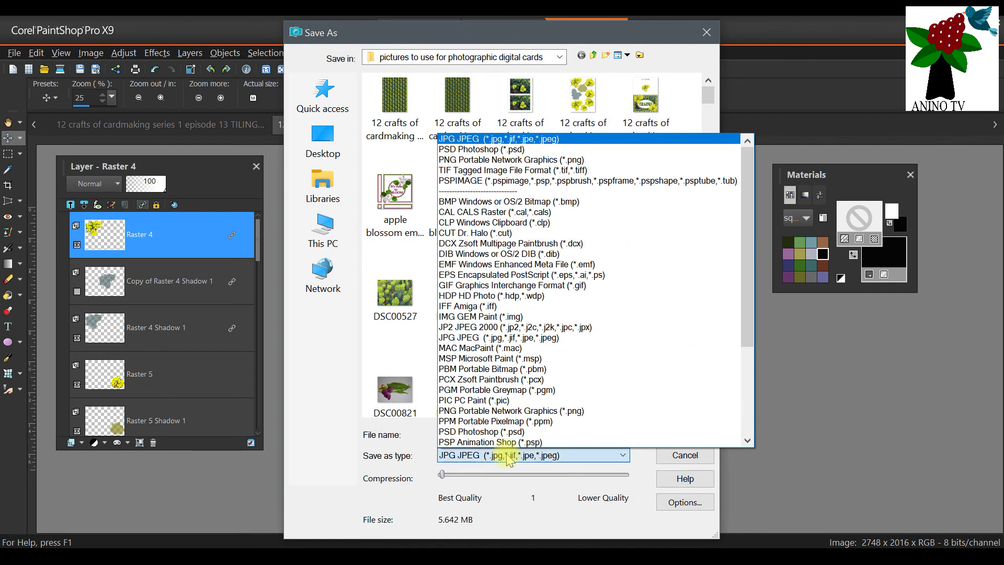
left_click(506, 152)
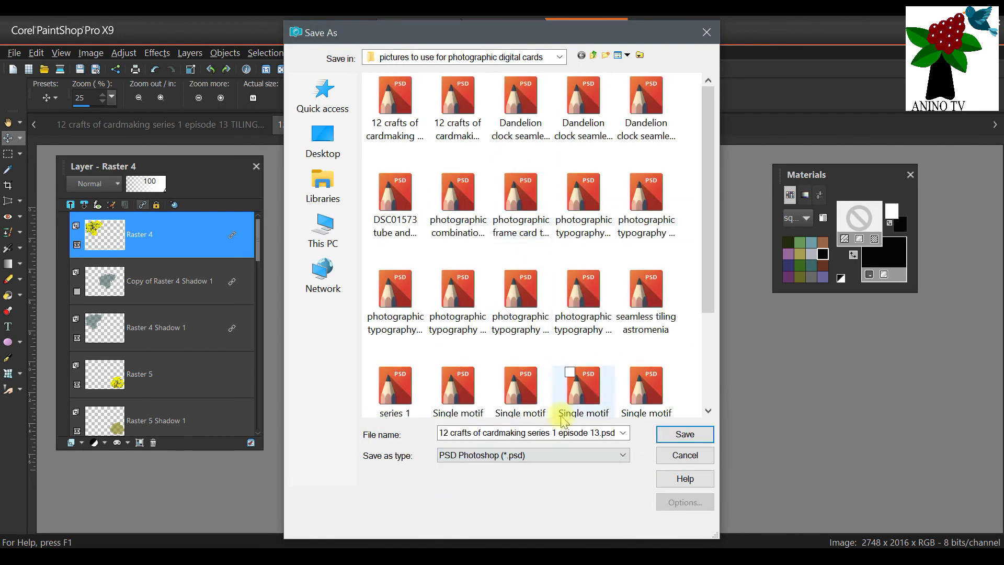
left_click(685, 435)
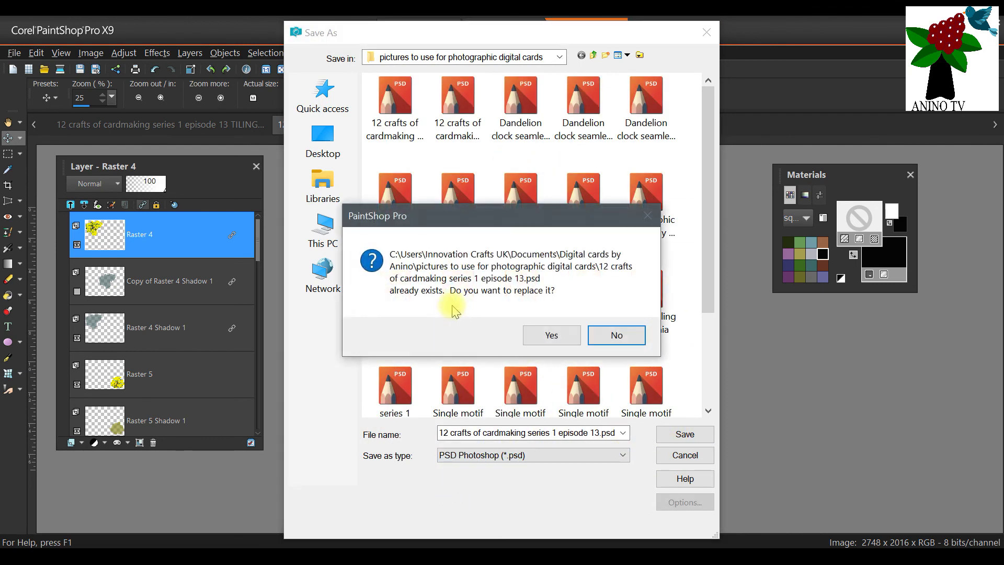
left_click(552, 335)
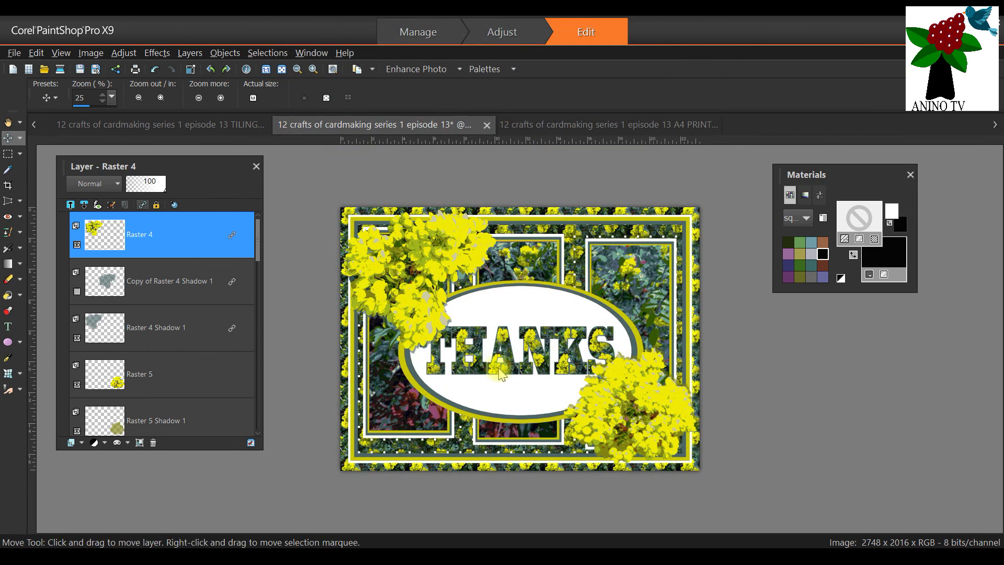
left_click(560, 329)
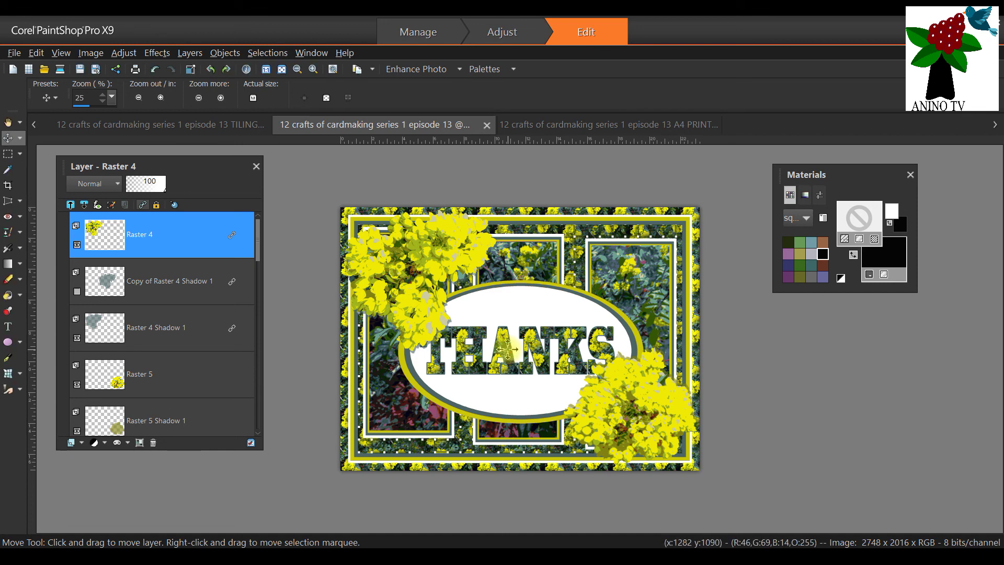
scroll(507, 350, "up", 1)
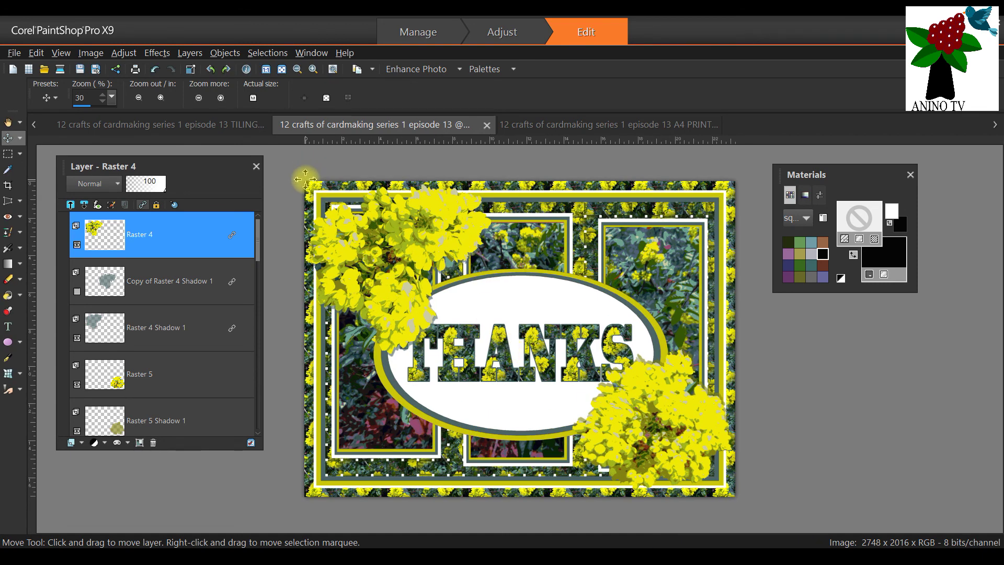